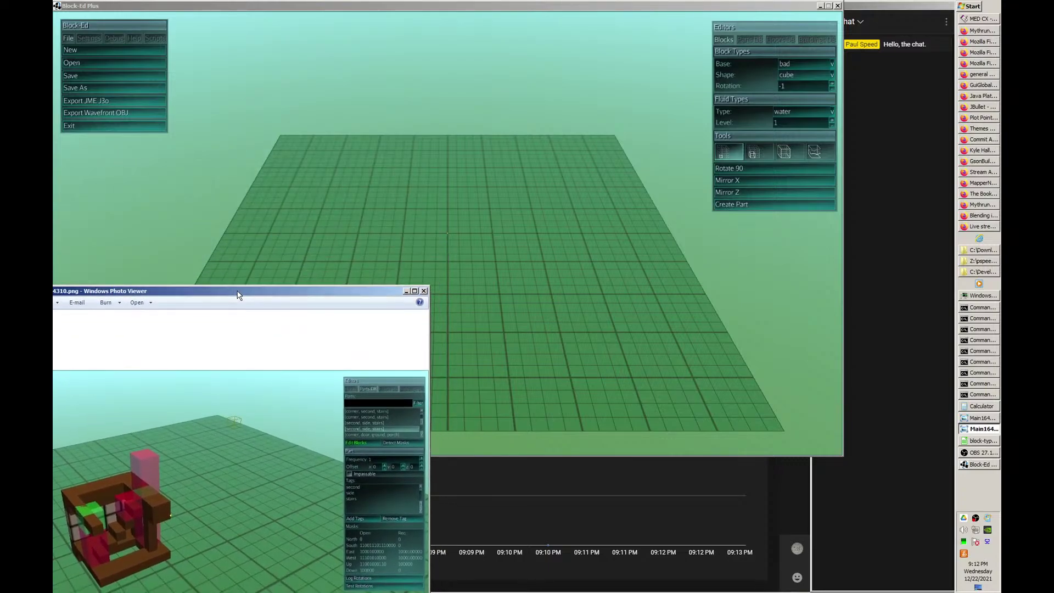
- Switch to OBS and raise the Mic/Aux volume to 3.0 dB in the advanced audio properties
{"action": "left_click", "coordinate": [417, 5]}
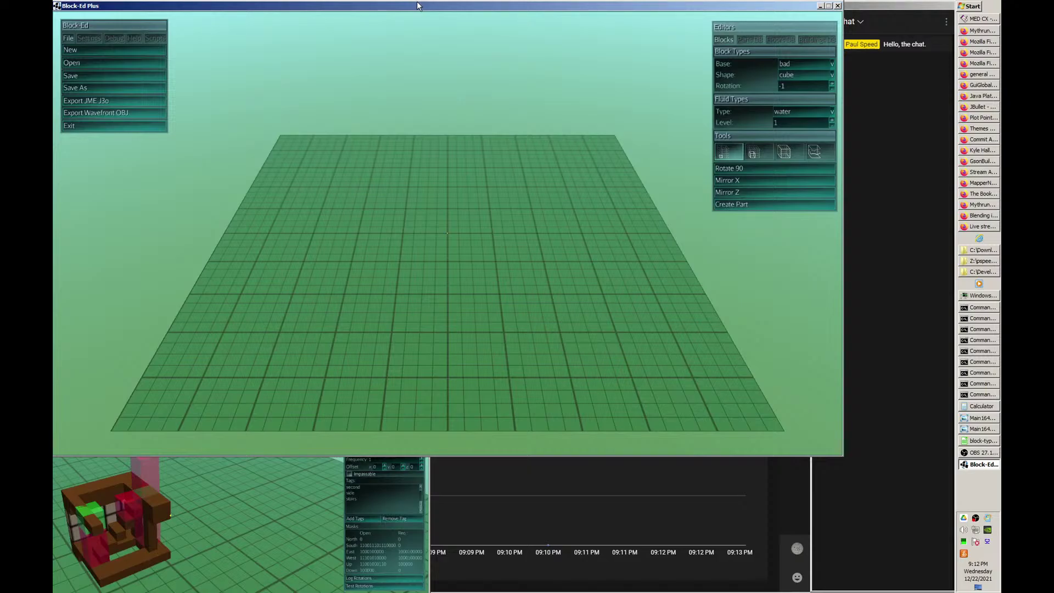
{"action": "left_click", "coordinate": [983, 453]}
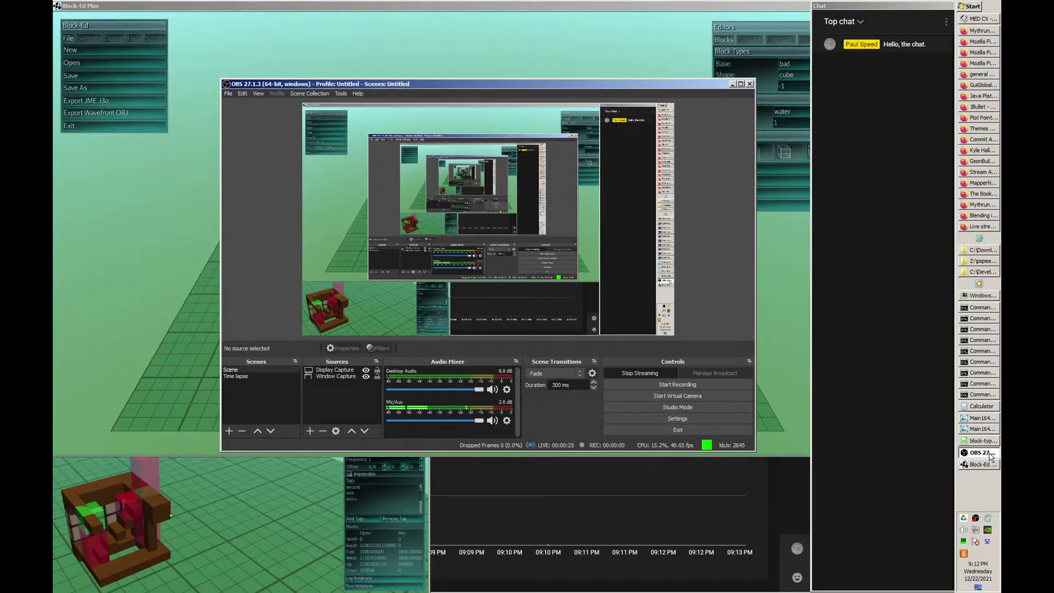
{"action": "left_click", "coordinate": [506, 420]}
{"action": "left_click", "coordinate": [534, 526]}
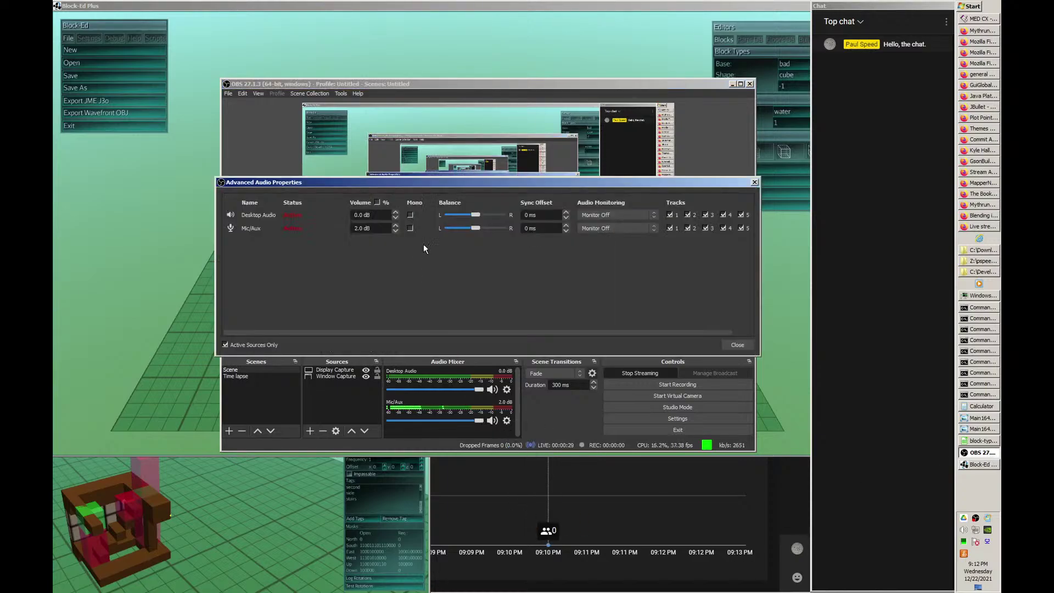
{"action": "left_click", "coordinate": [395, 226]}
{"action": "left_click", "coordinate": [396, 226]}
{"action": "left_click", "coordinate": [755, 183]}
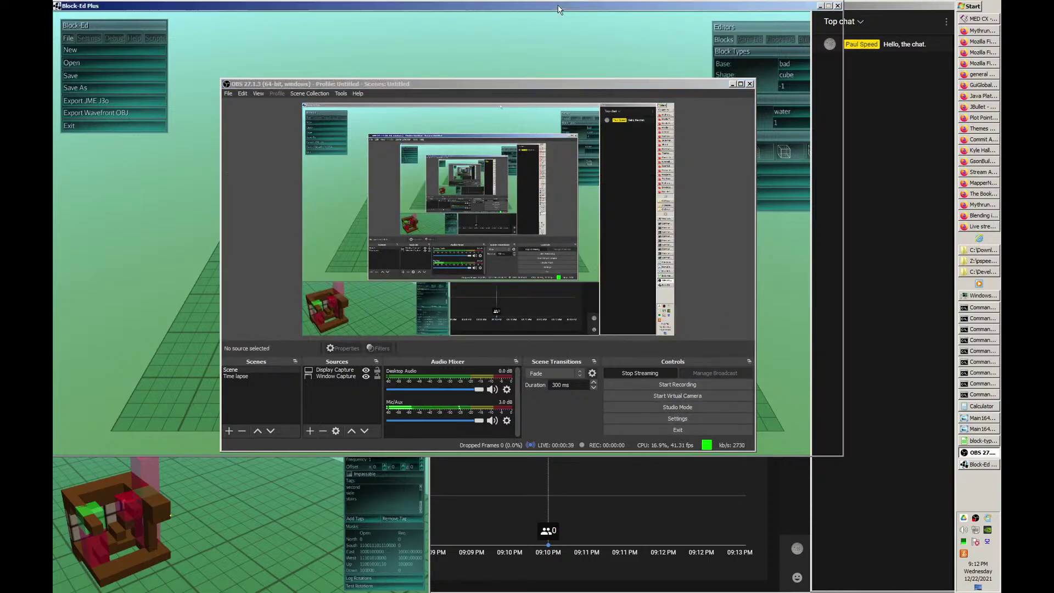
- Return to Block-Ed and examine the empty building grid from different distances and angles
{"action": "left_click", "coordinate": [558, 10]}
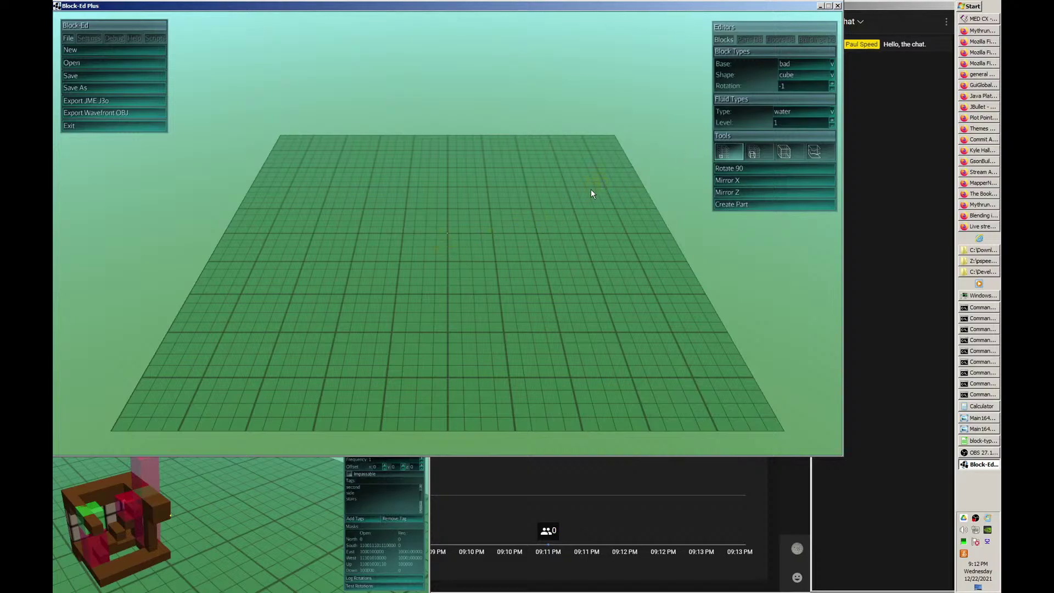
{"action": "scroll", "coordinate": [589, 189], "scroll_direction": "up", "scroll_amount": 5}
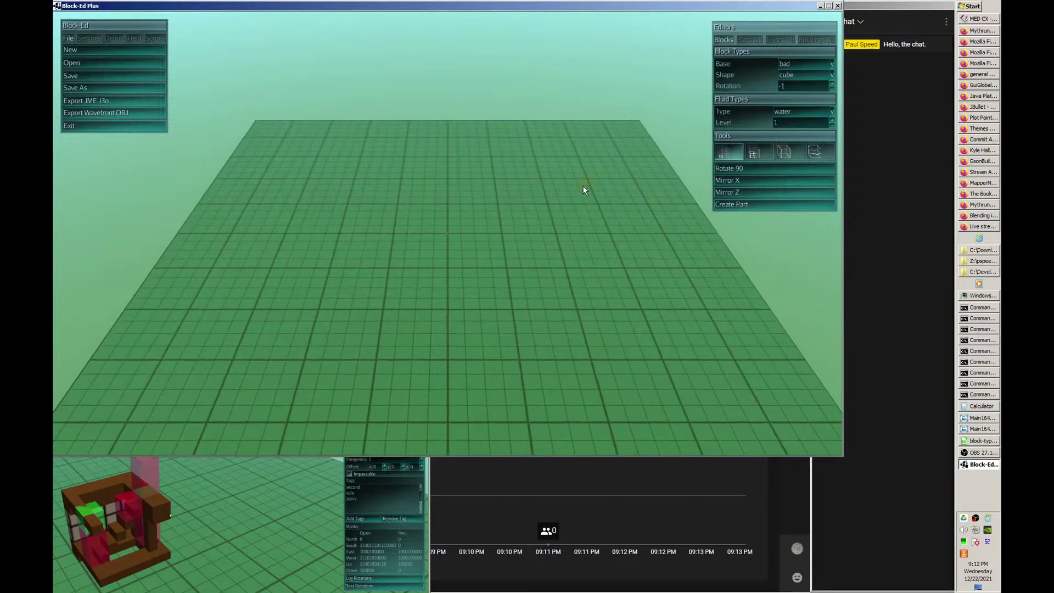
{"action": "scroll", "coordinate": [580, 184], "scroll_direction": "up", "scroll_amount": 2}
{"action": "scroll", "coordinate": [623, 179], "scroll_direction": "up", "scroll_amount": 6}
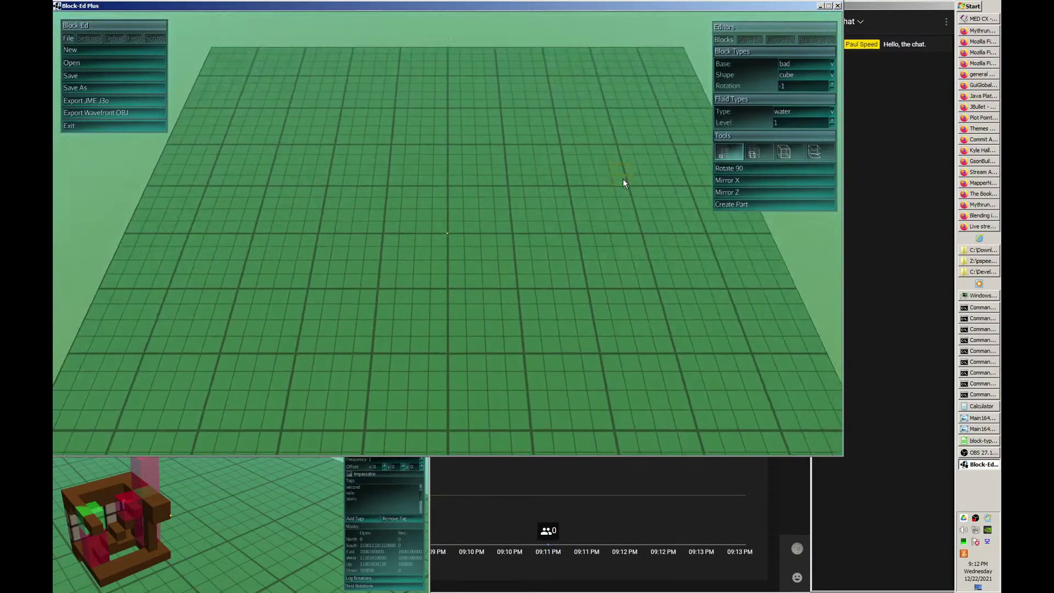
{"action": "key", "text": "Down"}
{"action": "key", "text": "Up"}
{"action": "key", "text": "Right"}
{"action": "key", "text": "Down"}
{"action": "key", "text": "Left"}
{"action": "key", "text": "Up"}
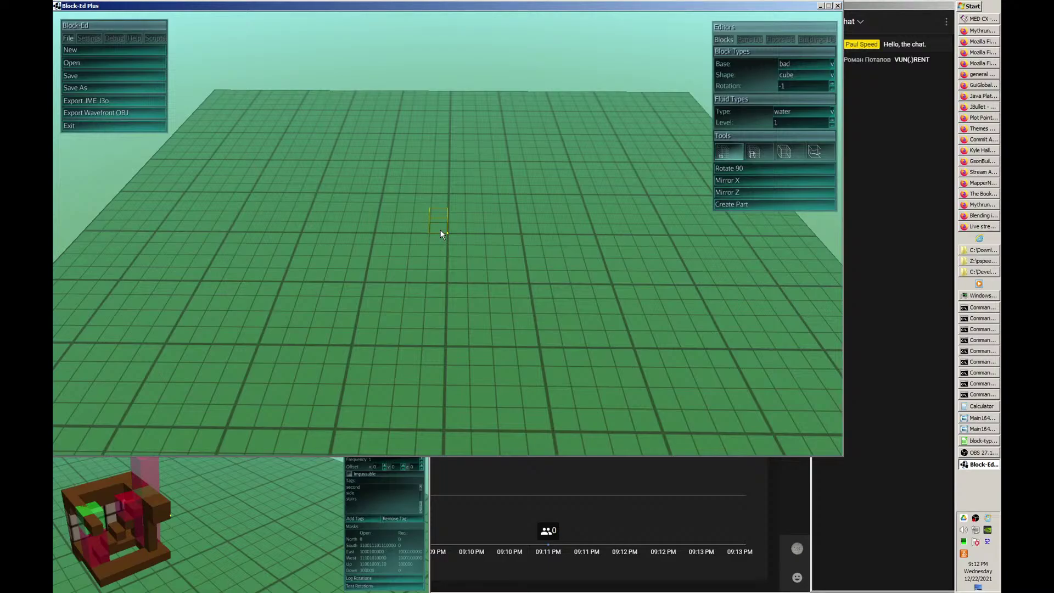
{"action": "left_click", "coordinate": [882, 8]}
{"action": "left_click", "coordinate": [769, 7]}
- Look through the parts, floors and buildings database editors and return to the Blocks editor
{"action": "left_click", "coordinate": [750, 40]}
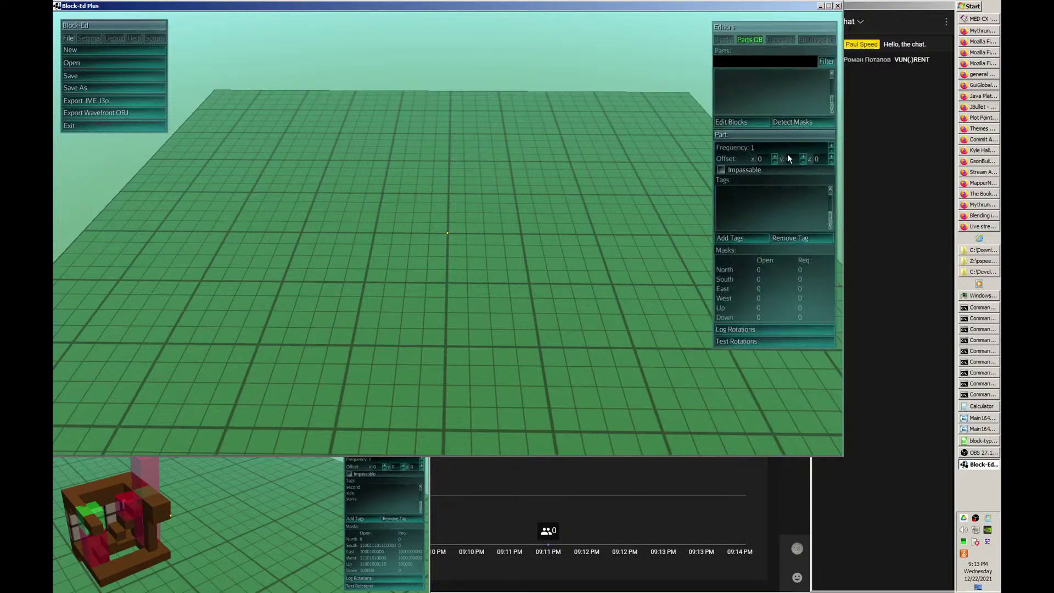
{"action": "left_click", "coordinate": [778, 39]}
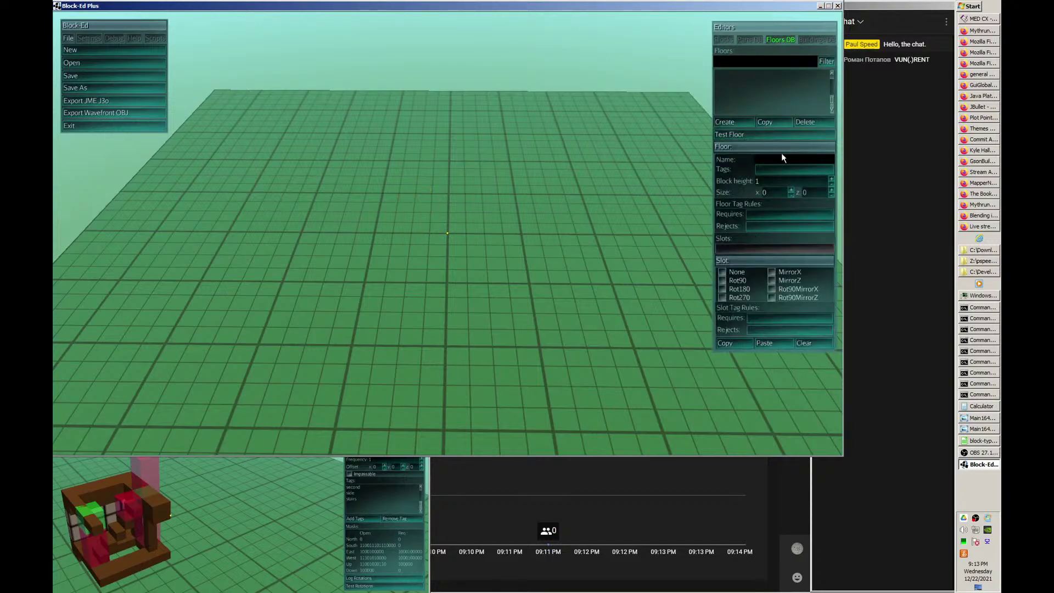
{"action": "left_click", "coordinate": [822, 40]}
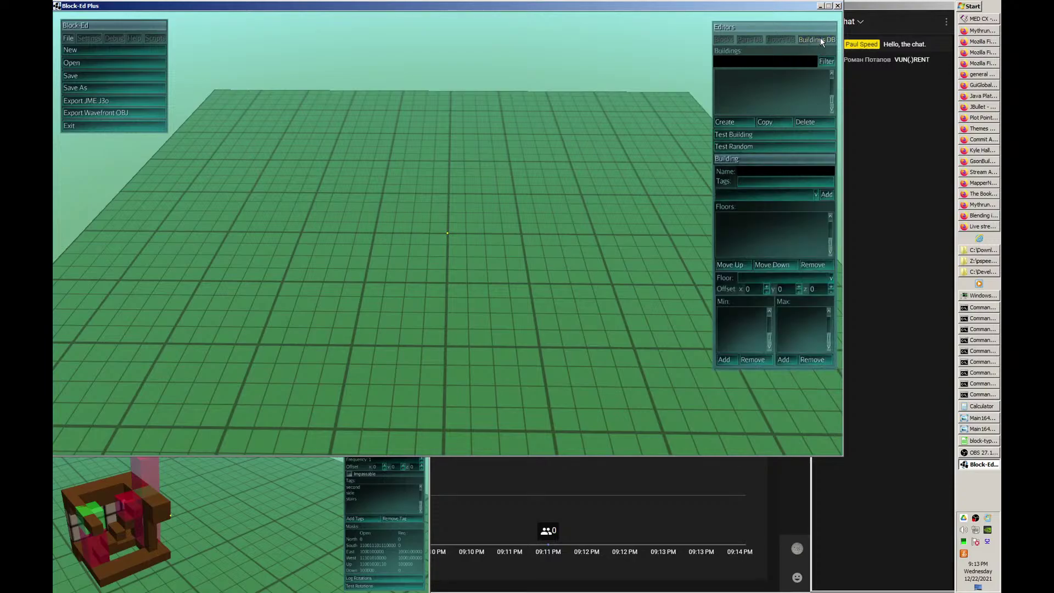
{"action": "left_click", "coordinate": [751, 41]}
{"action": "left_click", "coordinate": [721, 40]}
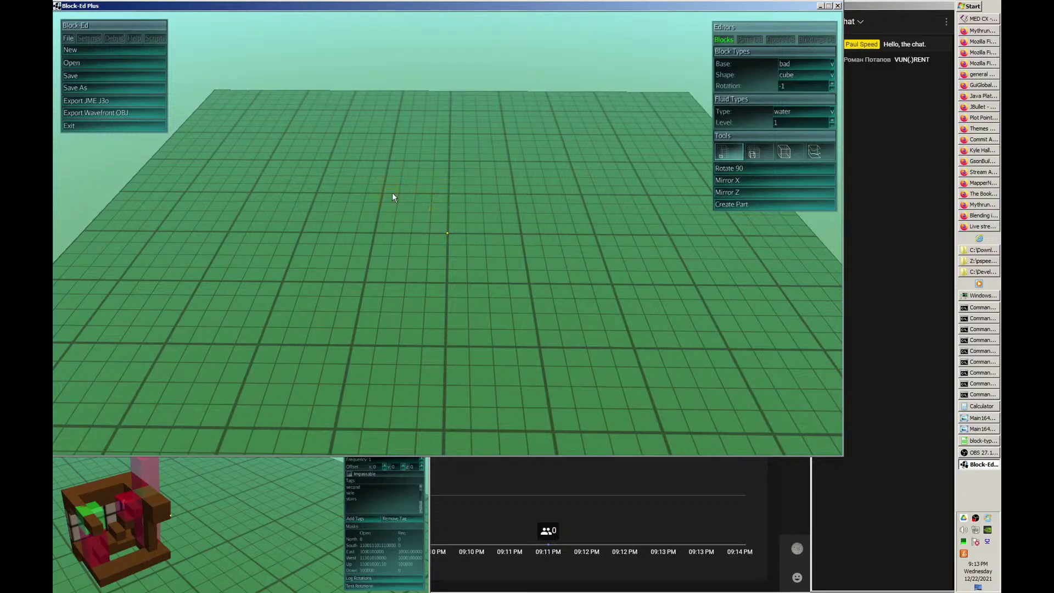
{"action": "key", "text": "z"}
{"action": "key", "text": "q"}
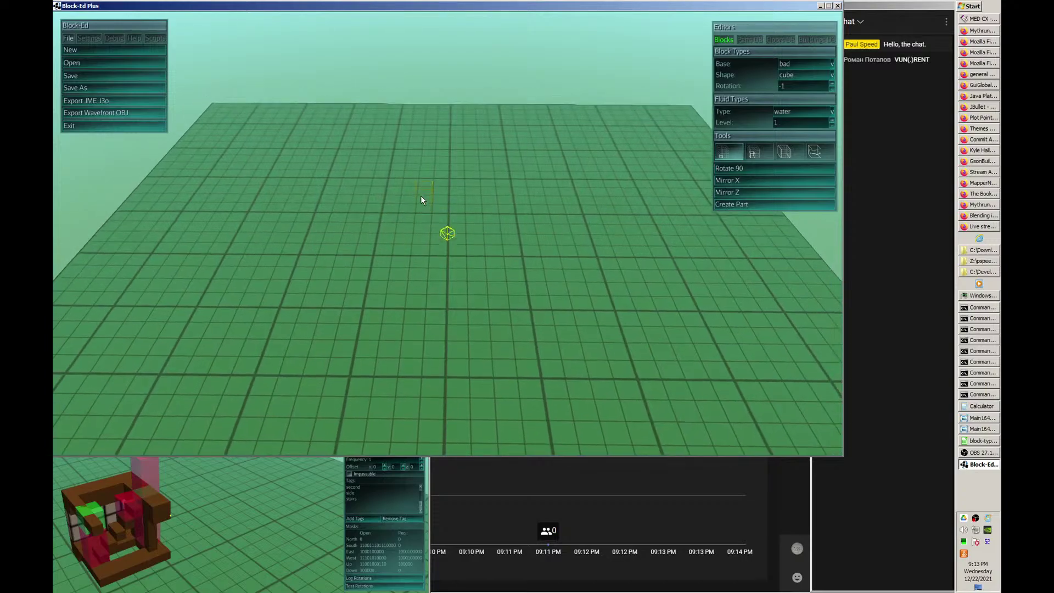
{"action": "key", "text": "z"}
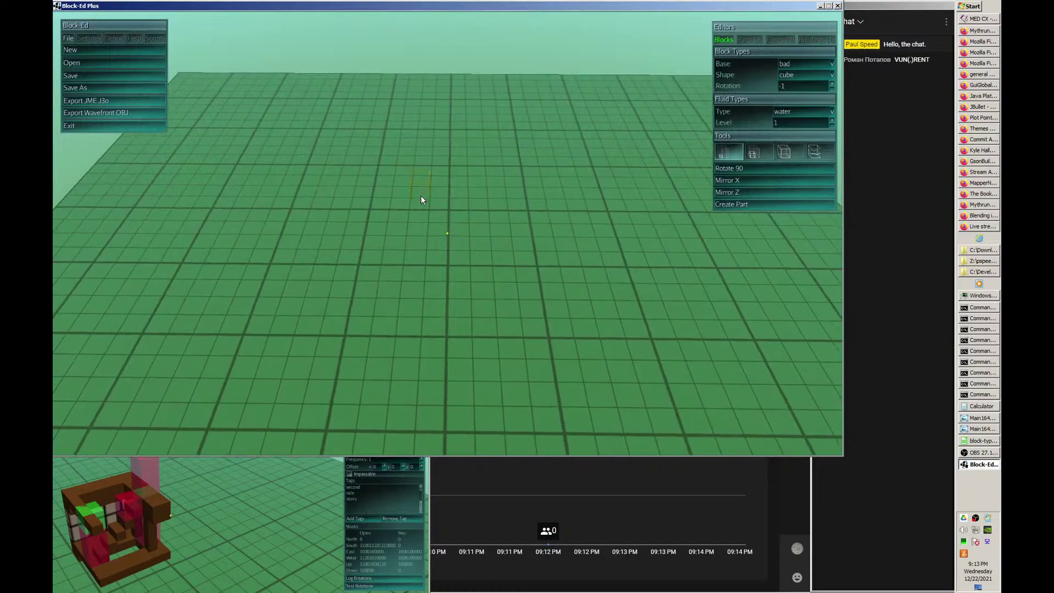
{"action": "key", "text": "d"}
{"action": "mouse_move", "coordinate": [421, 195]}
{"action": "middle_mouse_down"}
{"action": "mouse_move", "coordinate": [433, 202]}
{"action": "mouse_move", "coordinate": [444, 279]}
{"action": "mouse_move", "coordinate": [444, 250]}
{"action": "mouse_move", "coordinate": [439, 257]}
{"action": "middle_mouse_up"}
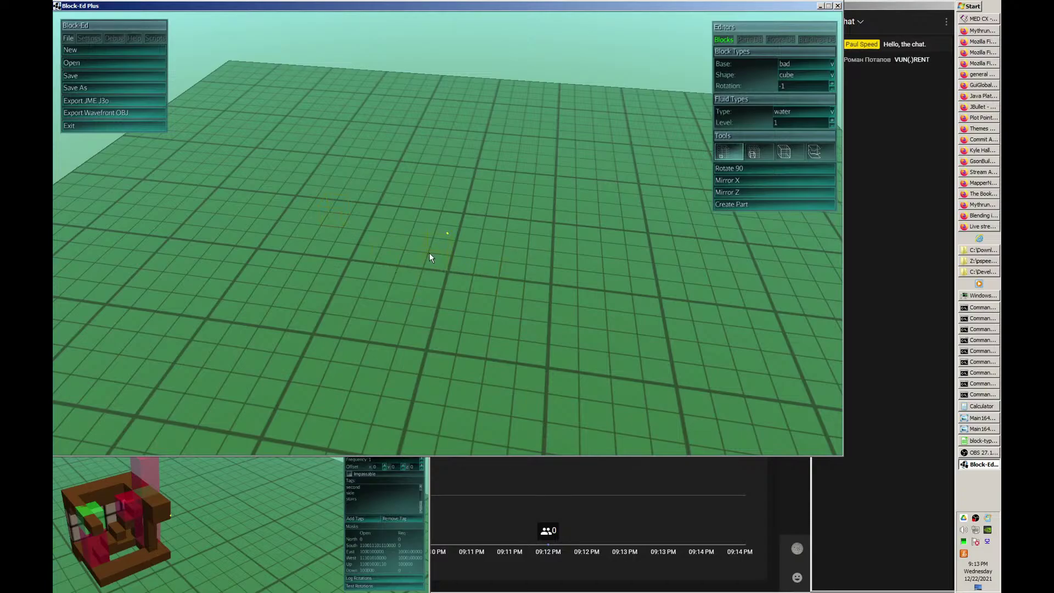
- Try the rock=capped base type and check which shapes it offers
{"action": "left_click", "coordinate": [833, 63]}
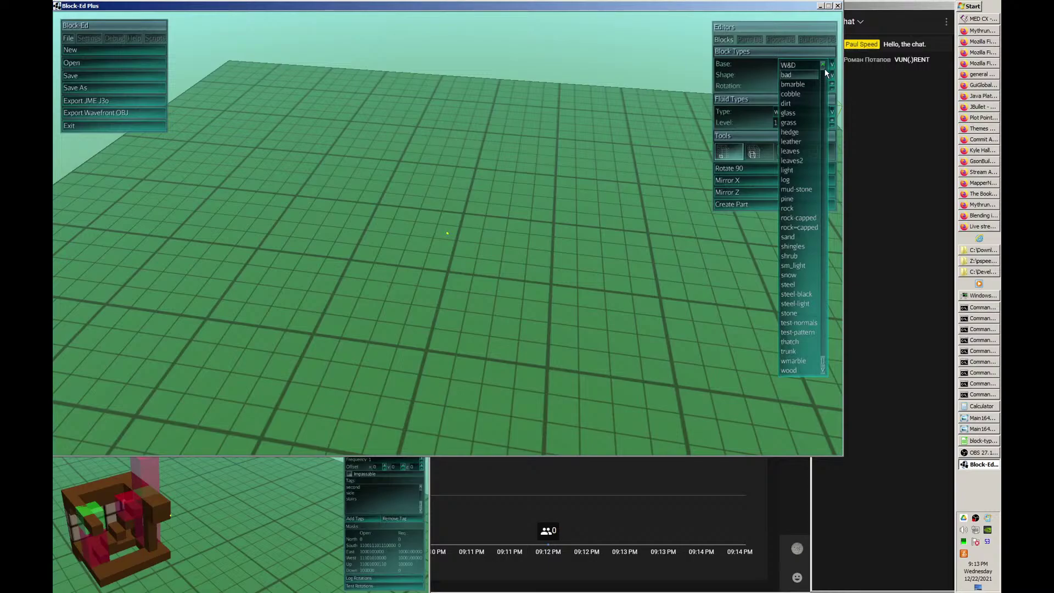
{"action": "left_click", "coordinate": [812, 228]}
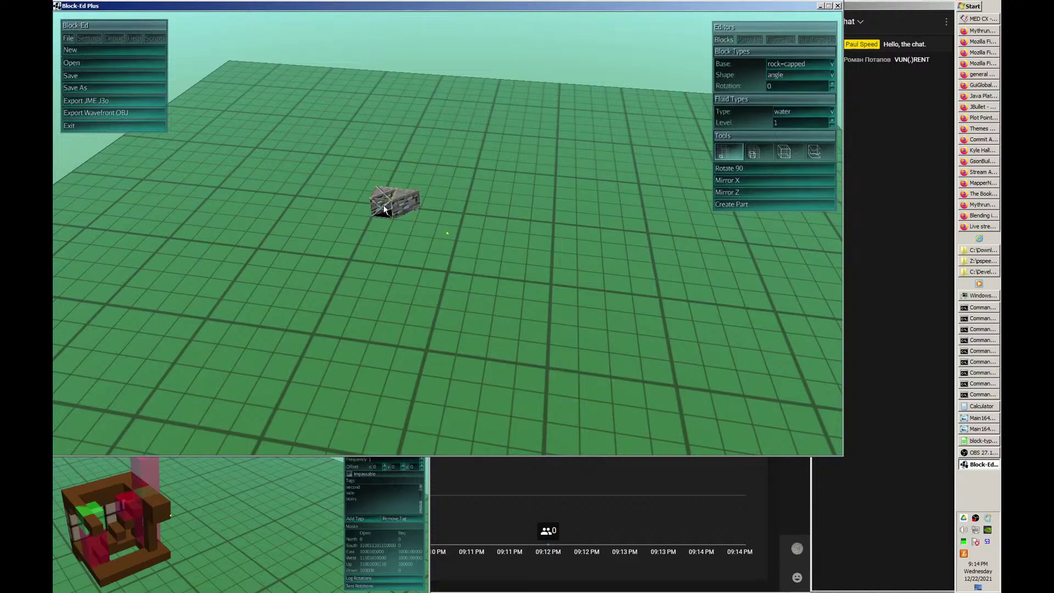
{"action": "left_click", "coordinate": [833, 75]}
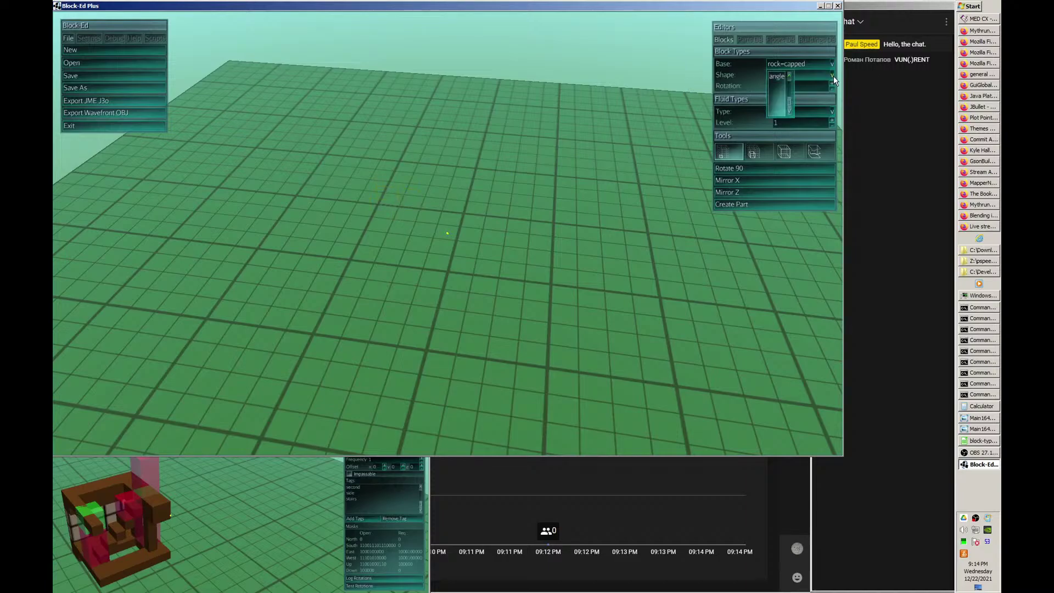
{"action": "left_click", "coordinate": [832, 76]}
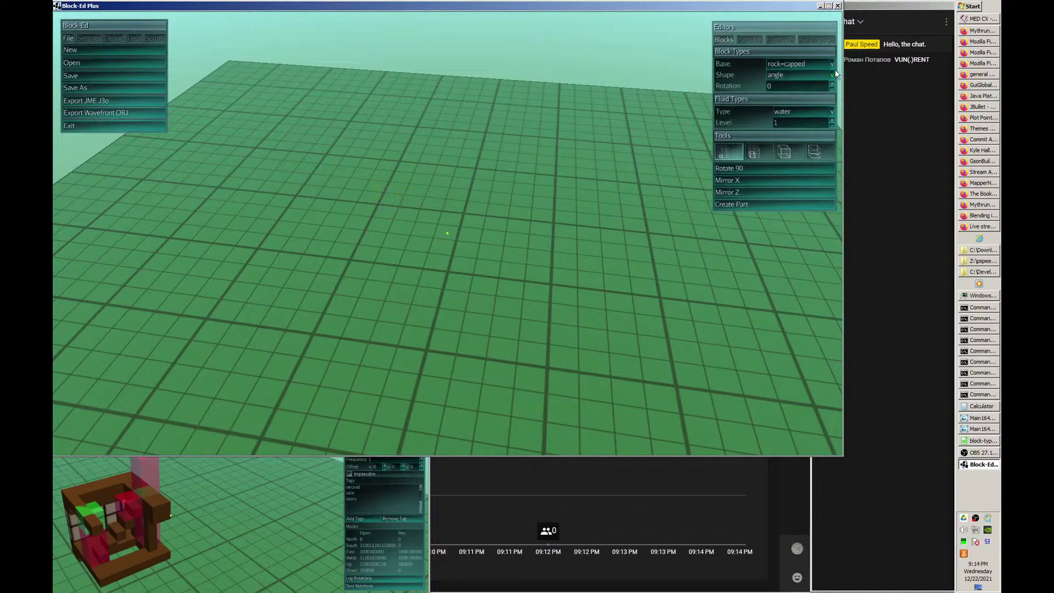
{"action": "left_click", "coordinate": [832, 76]}
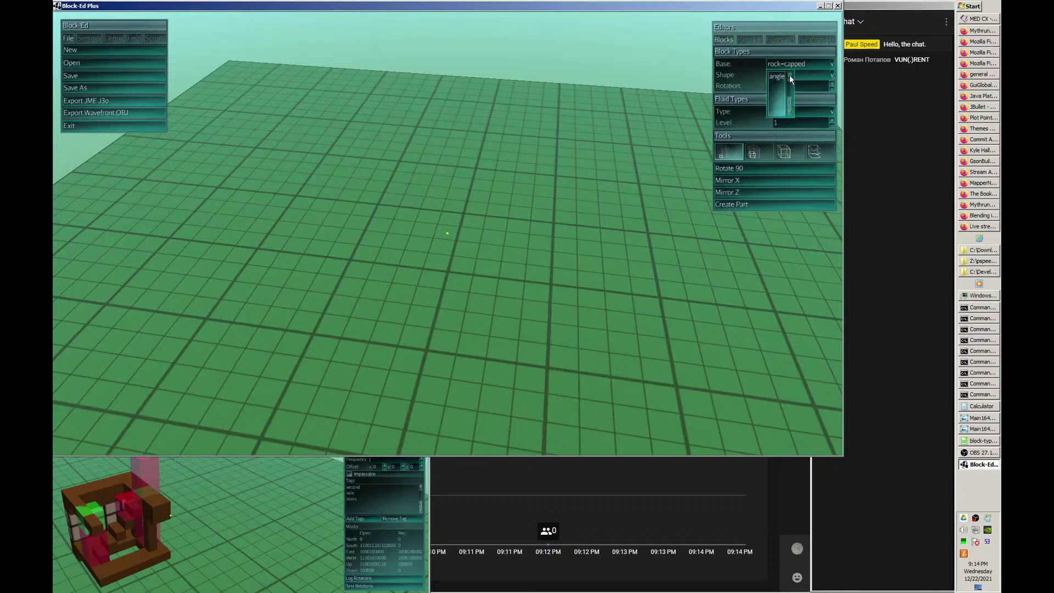
{"action": "left_click", "coordinate": [832, 65]}
{"action": "left_click", "coordinate": [832, 74]}
{"action": "left_click", "coordinate": [832, 75]}
- Set the base to rock-capped and lay a 4 by 4 floor of cubes, one block high, beside the grid's centre
{"action": "left_click", "coordinate": [833, 65]}
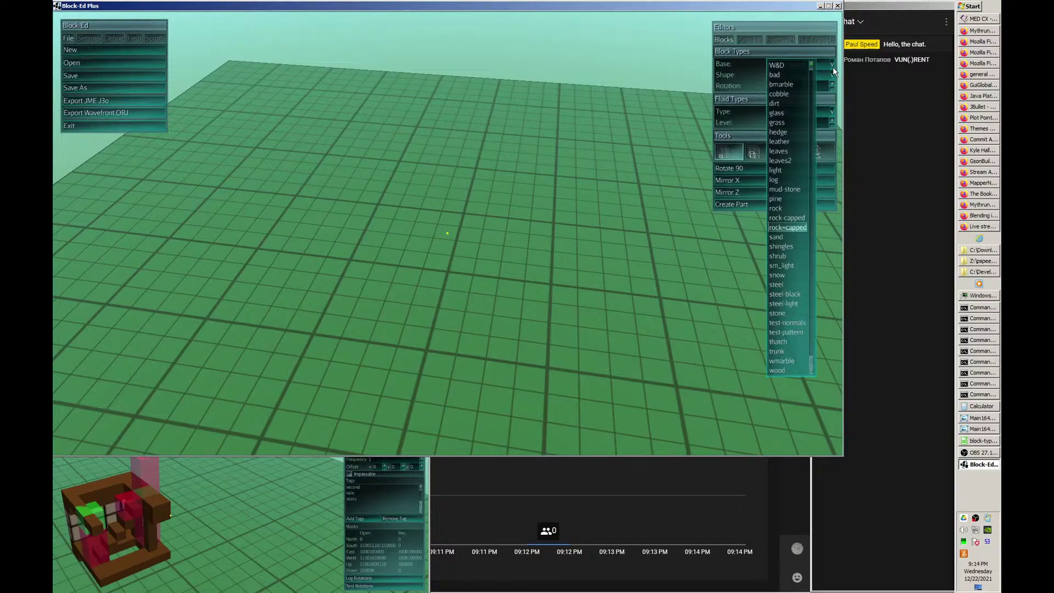
{"action": "left_click", "coordinate": [799, 219]}
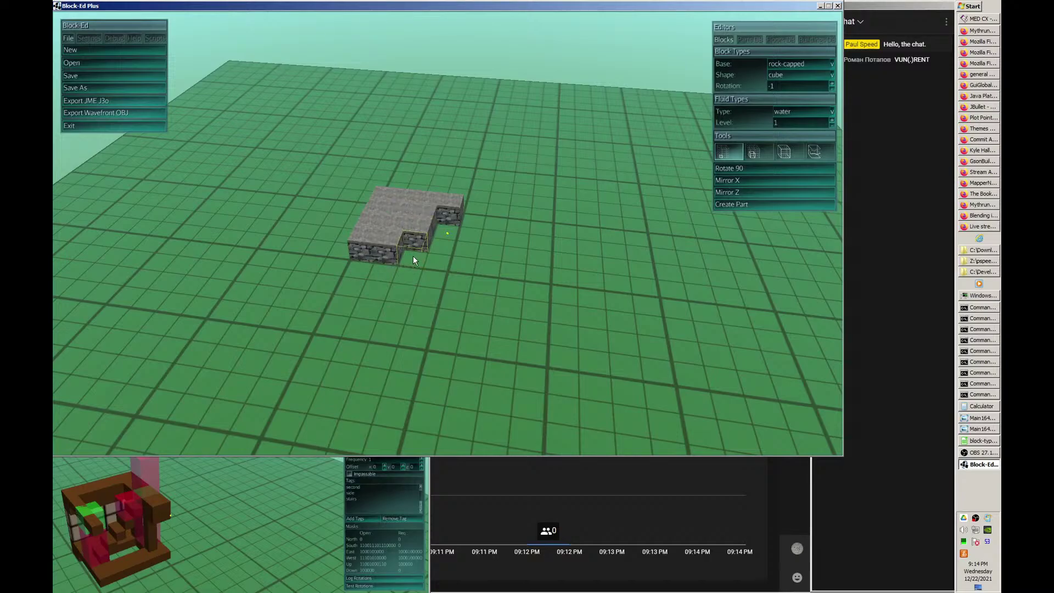
{"action": "key", "text": "d"}
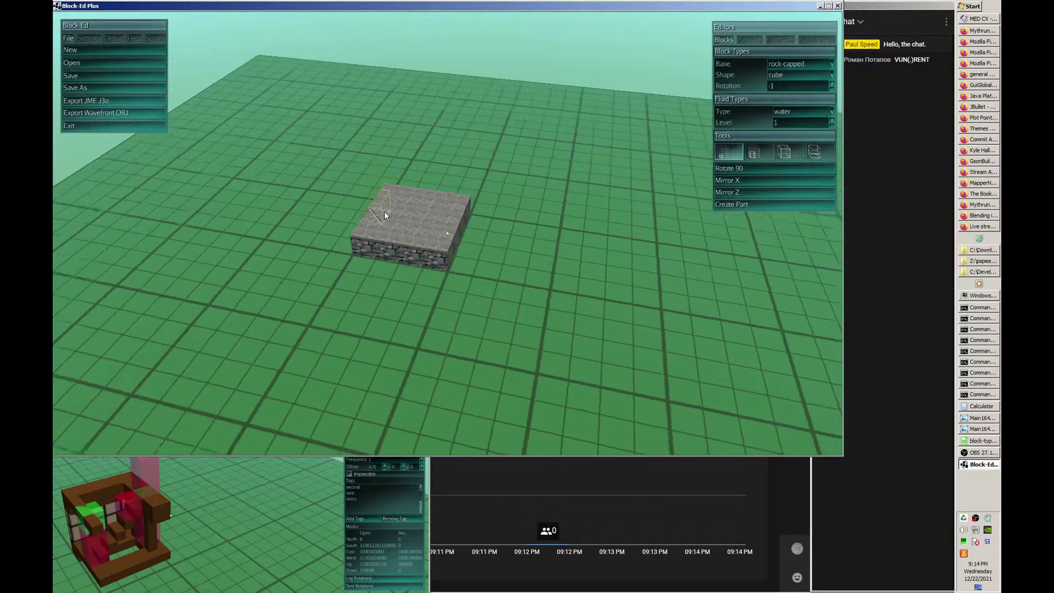
{"action": "key", "text": "s"}
{"action": "key", "text": "w"}
{"action": "key", "text": "a"}
{"action": "key", "text": "s"}
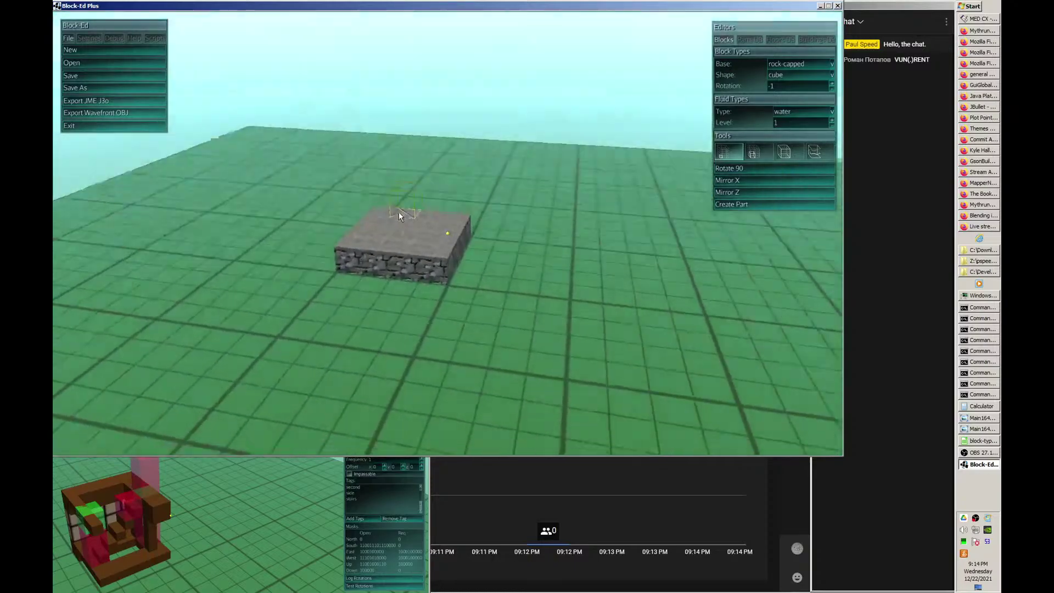
{"action": "key", "text": "w"}
{"action": "key", "text": "a"}
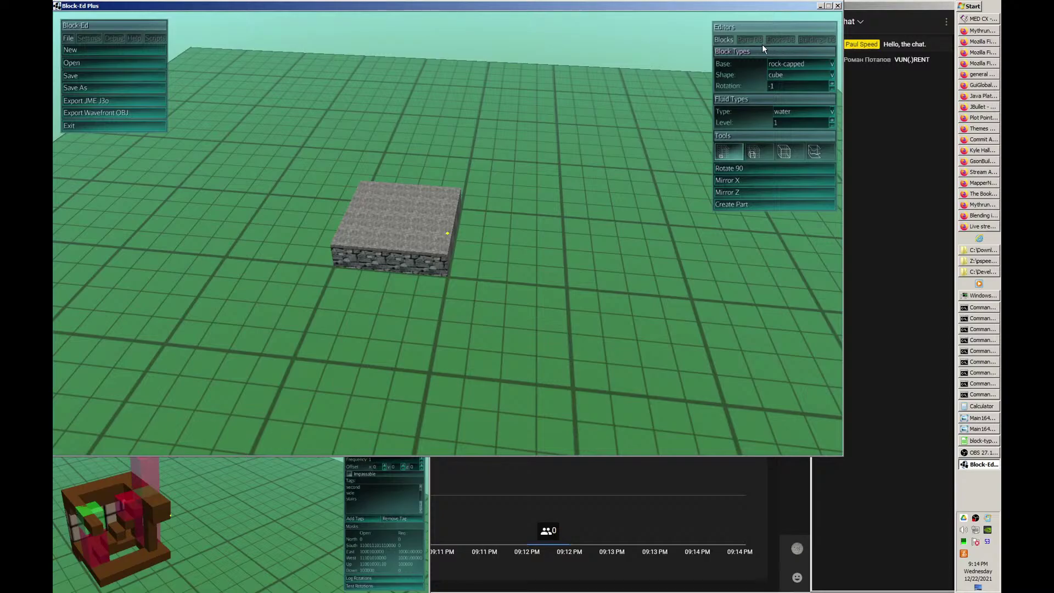
- Build two separate two-block-high columns of mud-stone wall blocks at rotation 0 along the floor's rear edge
{"action": "left_click", "coordinate": [833, 65]}
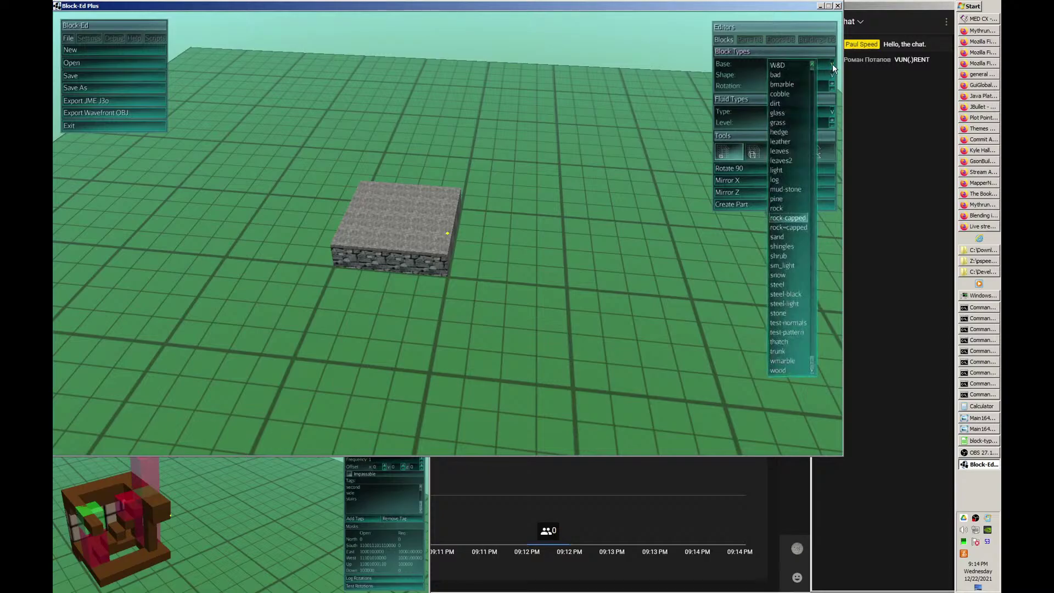
{"action": "left_click", "coordinate": [796, 189]}
{"action": "left_click", "coordinate": [833, 75]}
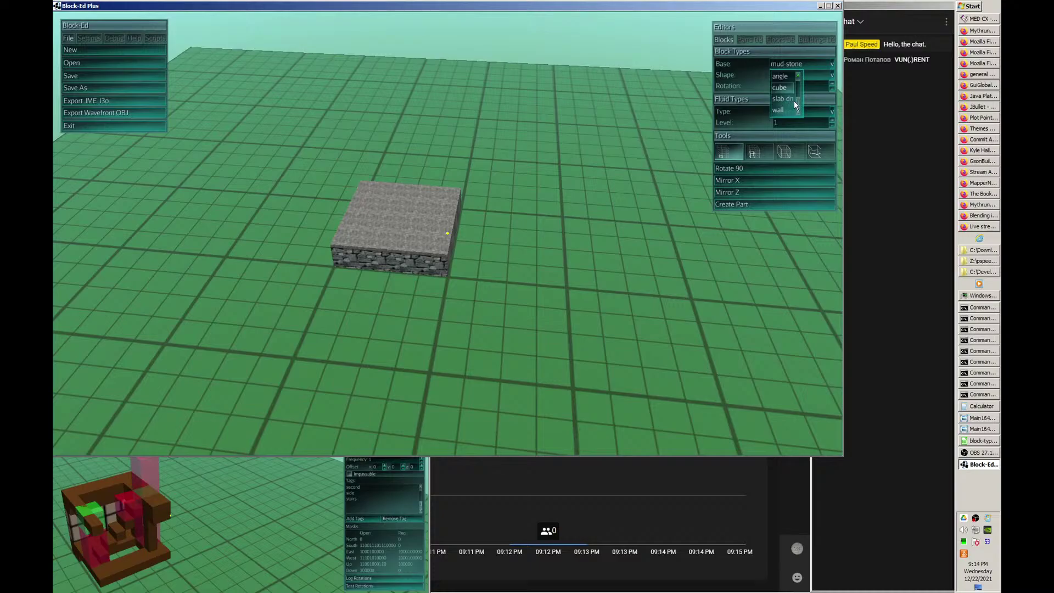
{"action": "left_click", "coordinate": [780, 110]}
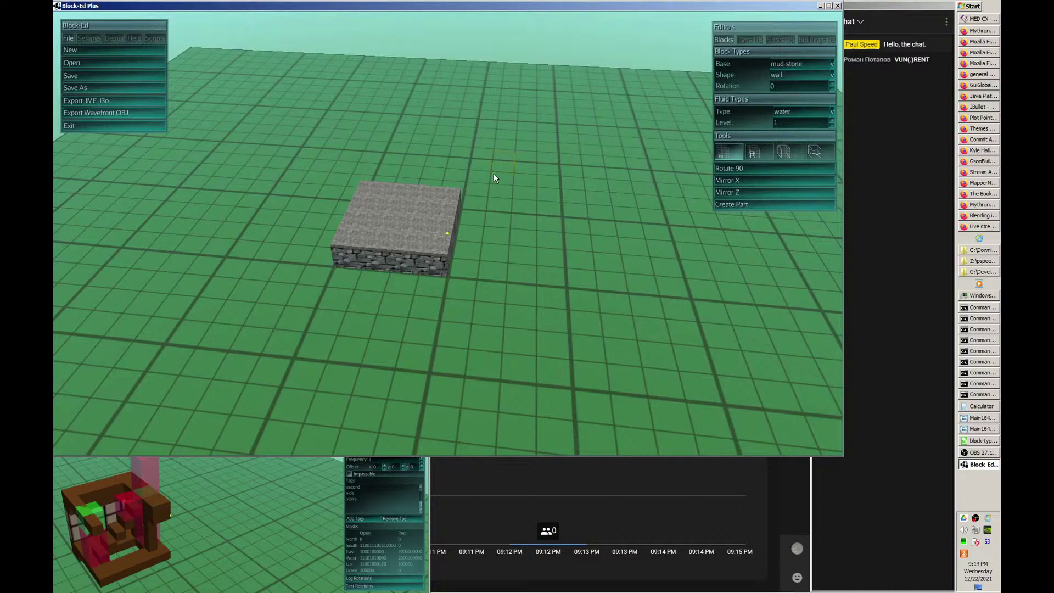
{"action": "left_click", "coordinate": [451, 194]}
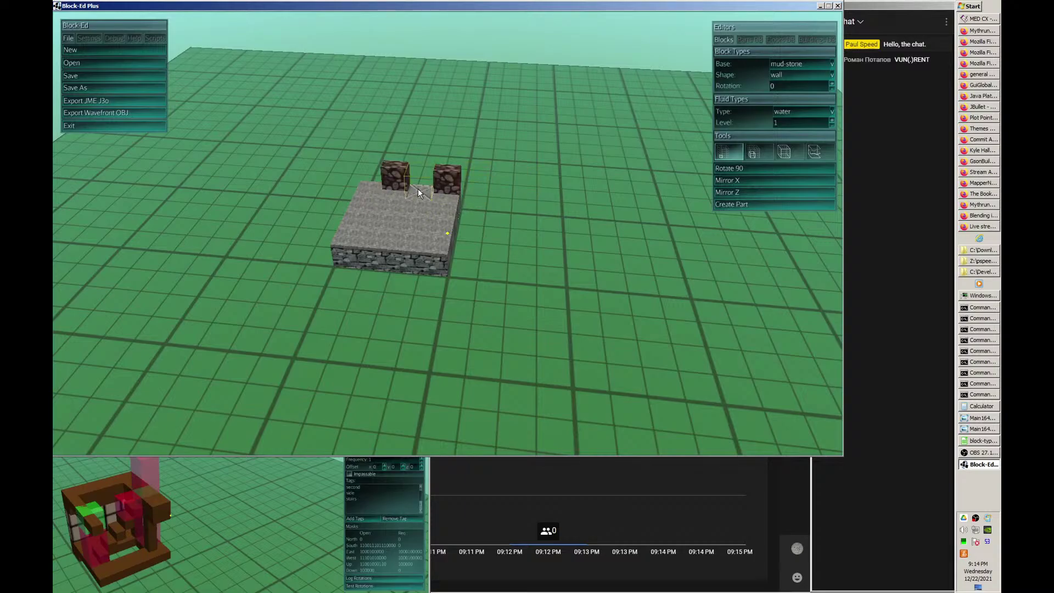
{"action": "left_click", "coordinate": [441, 171]}
{"action": "left_click", "coordinate": [390, 163]}
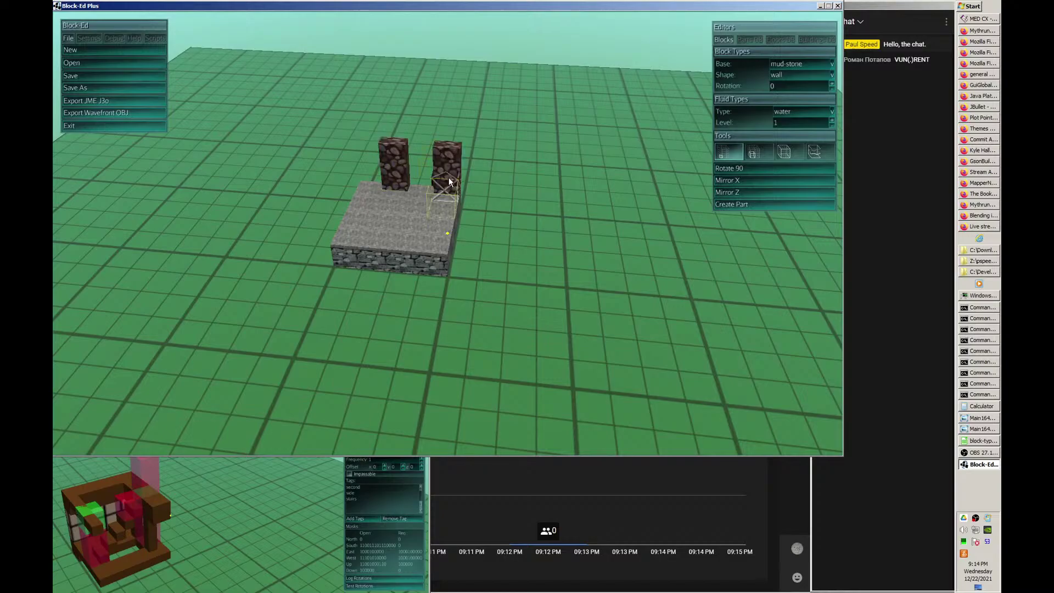
- Build a mud-stone wall at rotation 3 along the floor's adjacent side edge, with two two-block-high columns and a lower section between them
{"action": "key", "text": "d"}
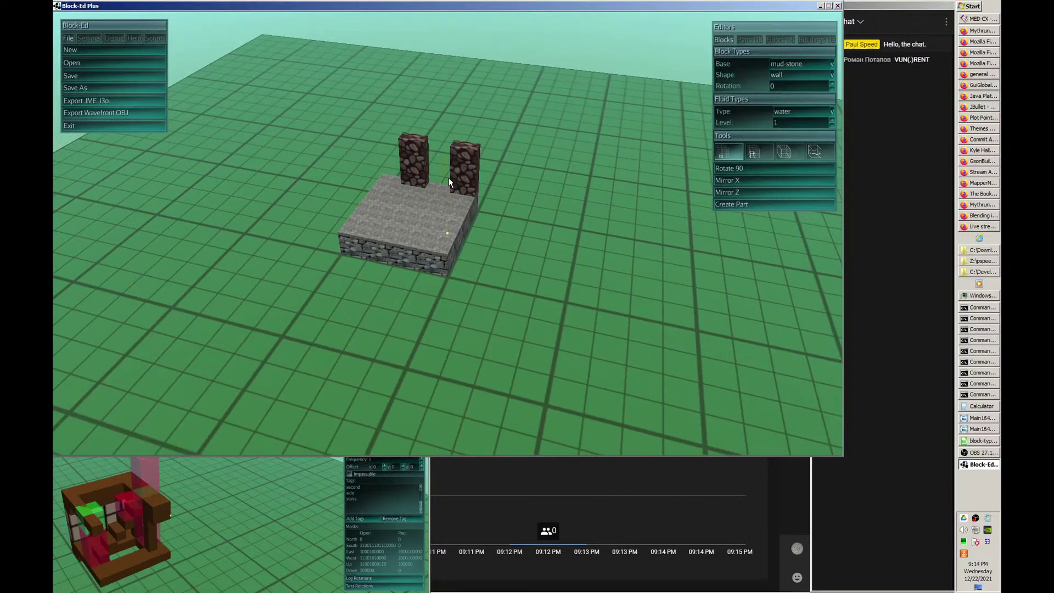
{"action": "scroll", "coordinate": [611, 226], "scroll_direction": "up", "scroll_amount": 1}
{"action": "left_click", "coordinate": [611, 226]}
{"action": "left_click", "coordinate": [370, 192]}
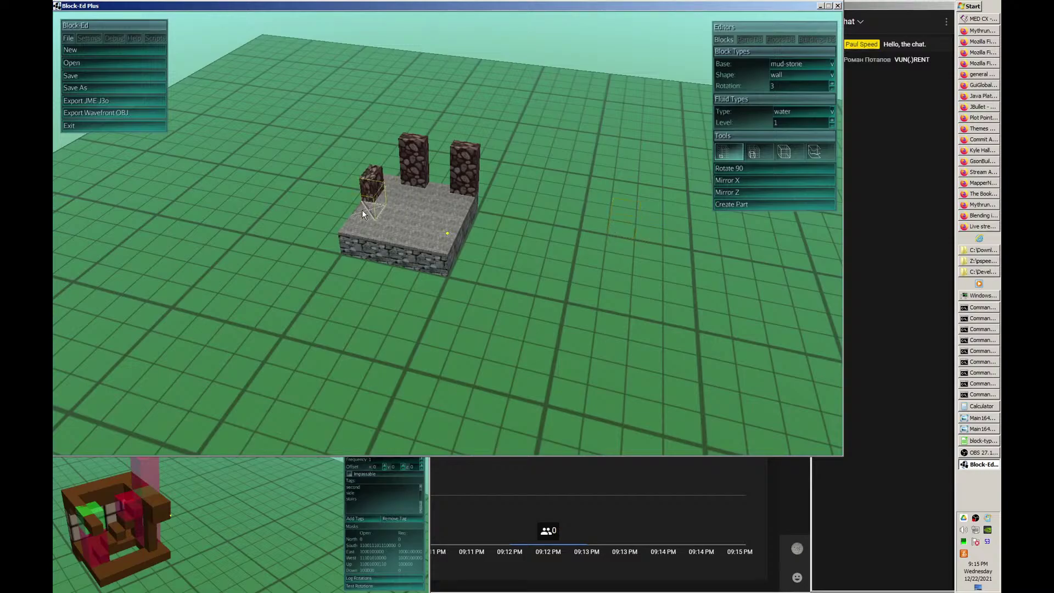
{"action": "left_click", "coordinate": [359, 217]}
{"action": "middle_click_drag", "start_coordinate": [367, 215], "coordinate": [409, 180]}
{"action": "left_click", "coordinate": [358, 182]}
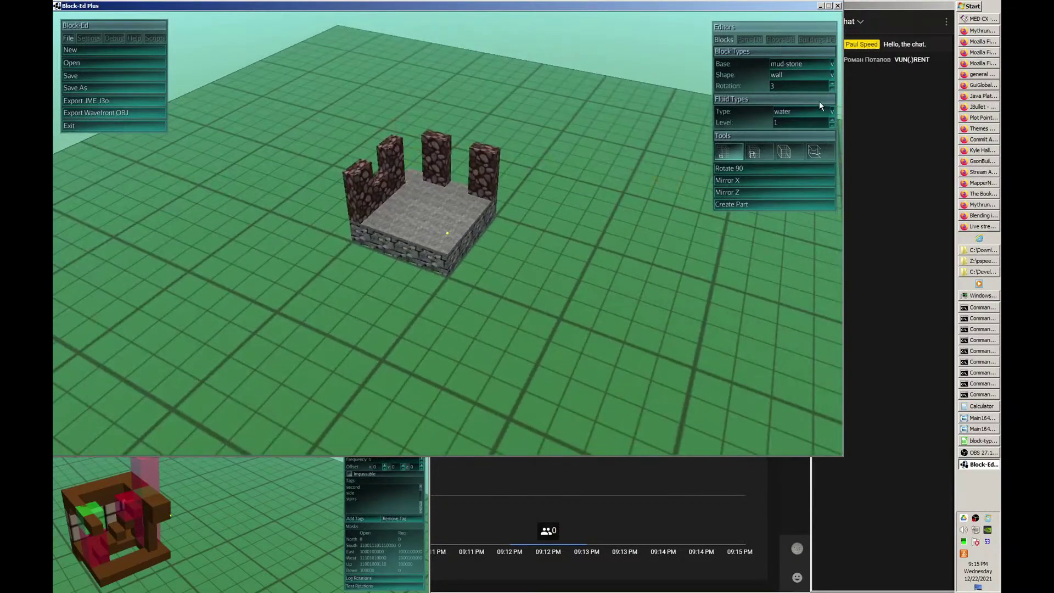
- Set the base to stone and the shape to cube, and build a two-block-high column in the corner between the two walls
{"action": "left_click", "coordinate": [831, 64]}
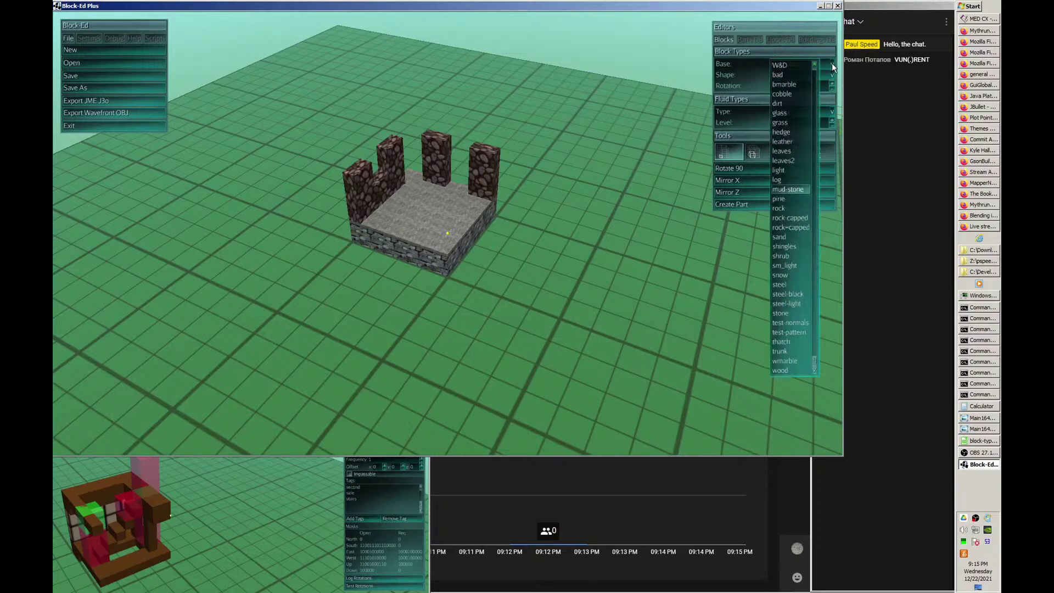
{"action": "left_click", "coordinate": [780, 314]}
{"action": "left_click", "coordinate": [796, 74]}
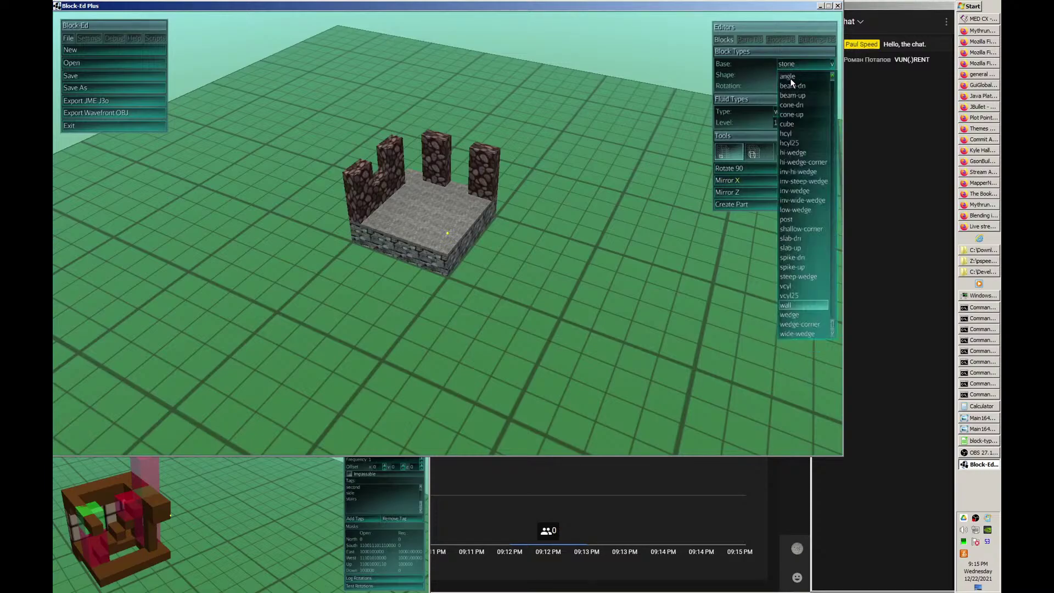
{"action": "left_click", "coordinate": [798, 123]}
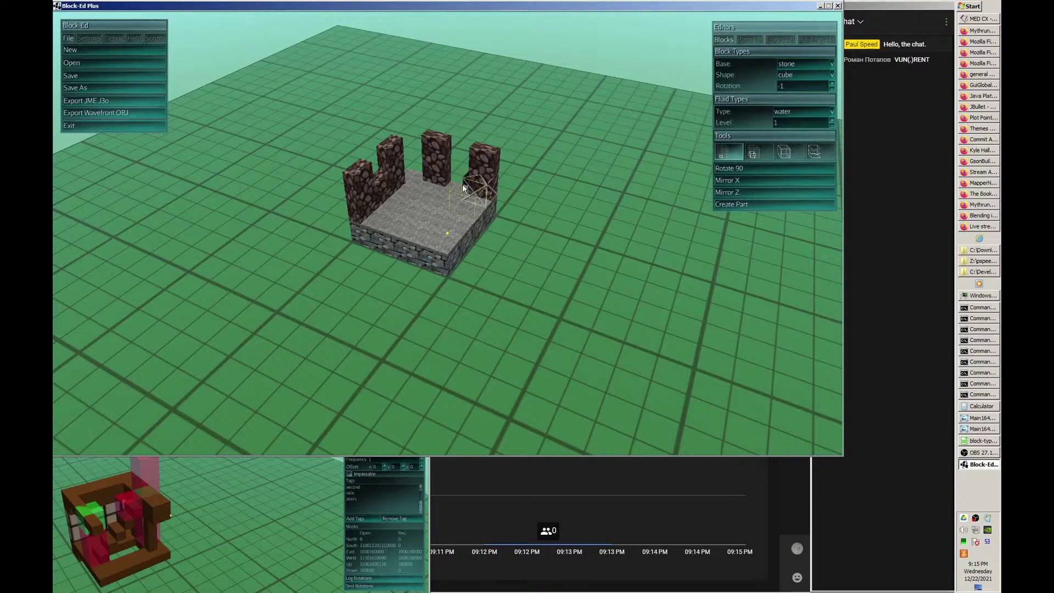
{"action": "left_click", "coordinate": [417, 177]}
{"action": "left_click", "coordinate": [418, 158]}
{"action": "left_click", "coordinate": [409, 153]}
- Examine the walls and the stone corner column from several angles and heights
{"action": "key", "text": "a"}
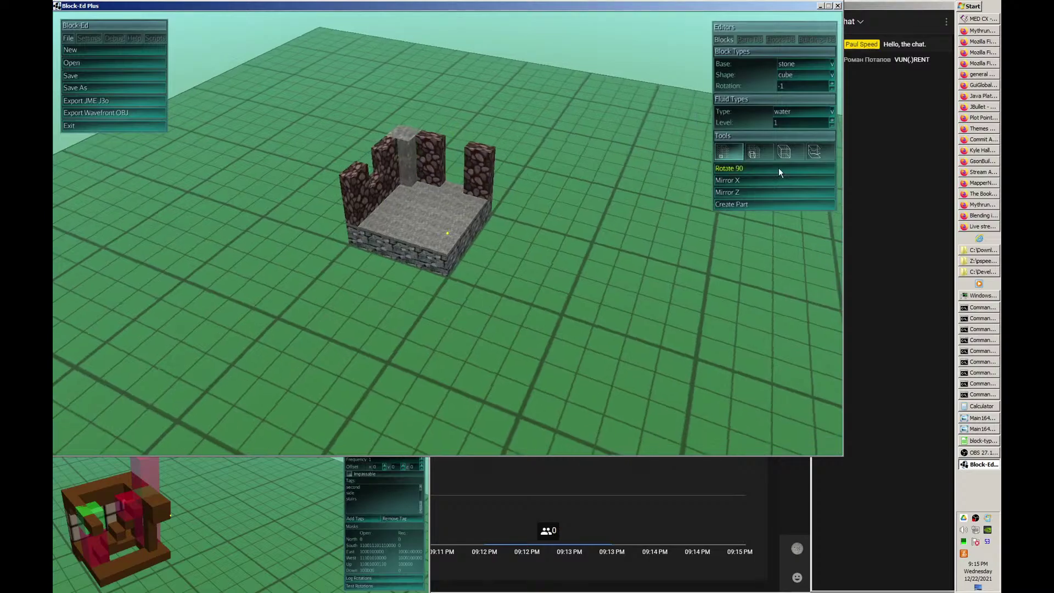
{"action": "key", "text": "a"}
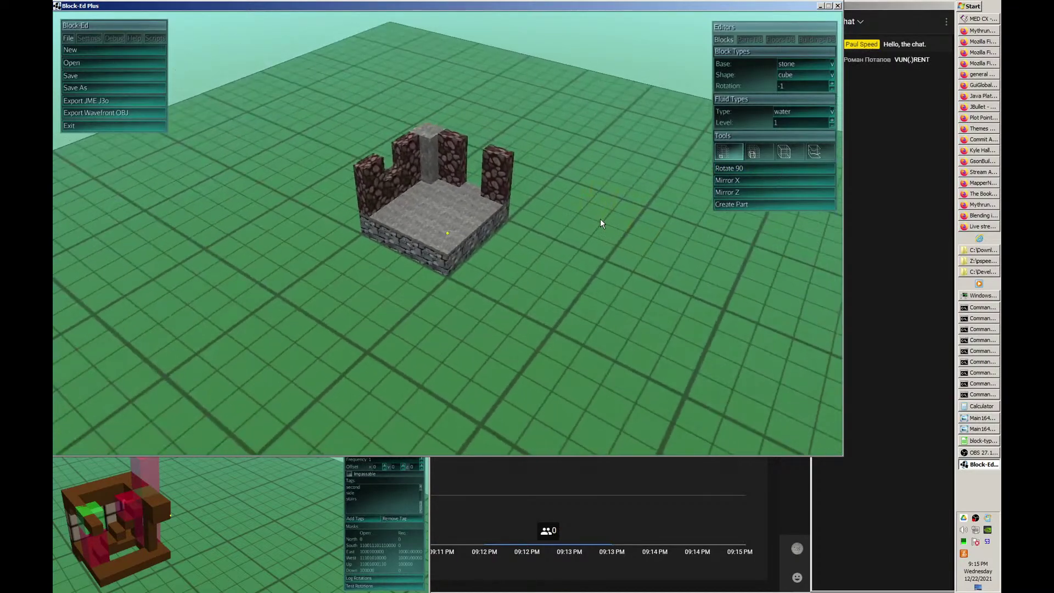
{"action": "key", "text": "s"}
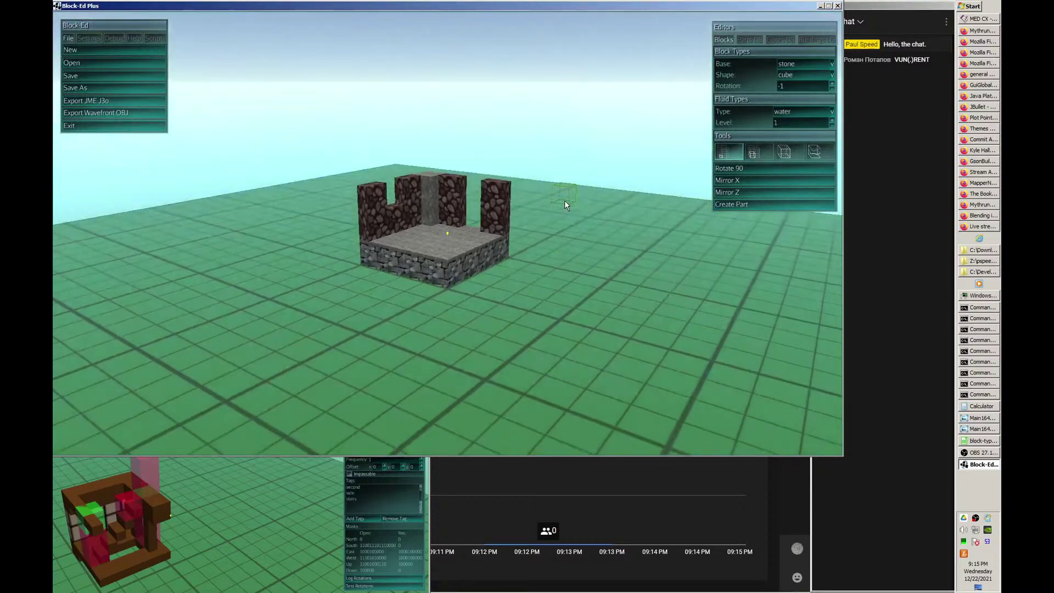
{"action": "key", "text": "w"}
{"action": "scroll", "coordinate": [563, 198], "scroll_direction": "up", "scroll_amount": 2}
{"action": "key", "text": "w"}
{"action": "key", "text": "s"}
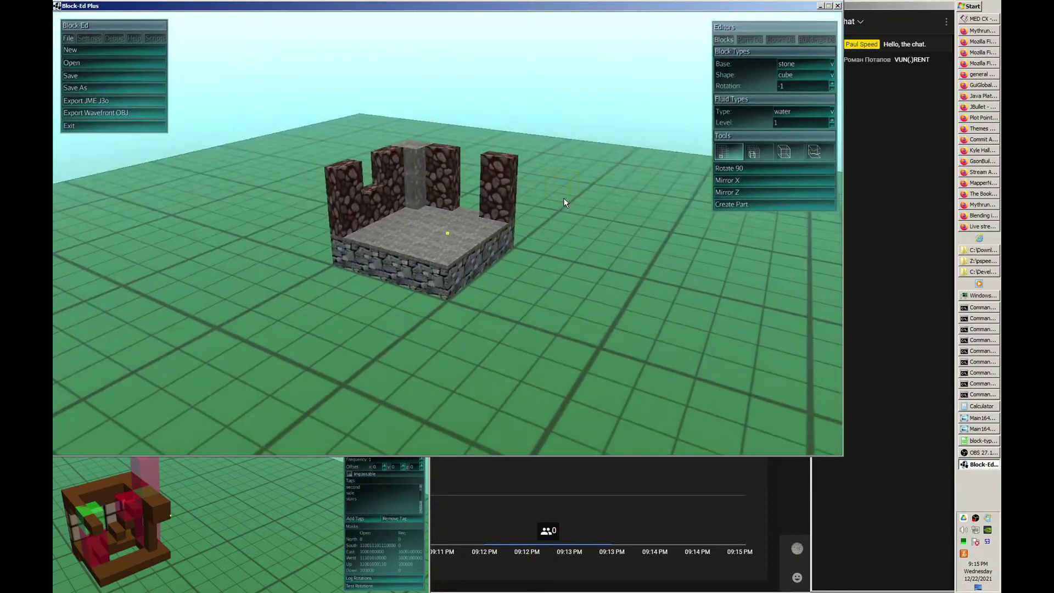
{"action": "key", "text": "w"}
{"action": "key", "text": "s"}
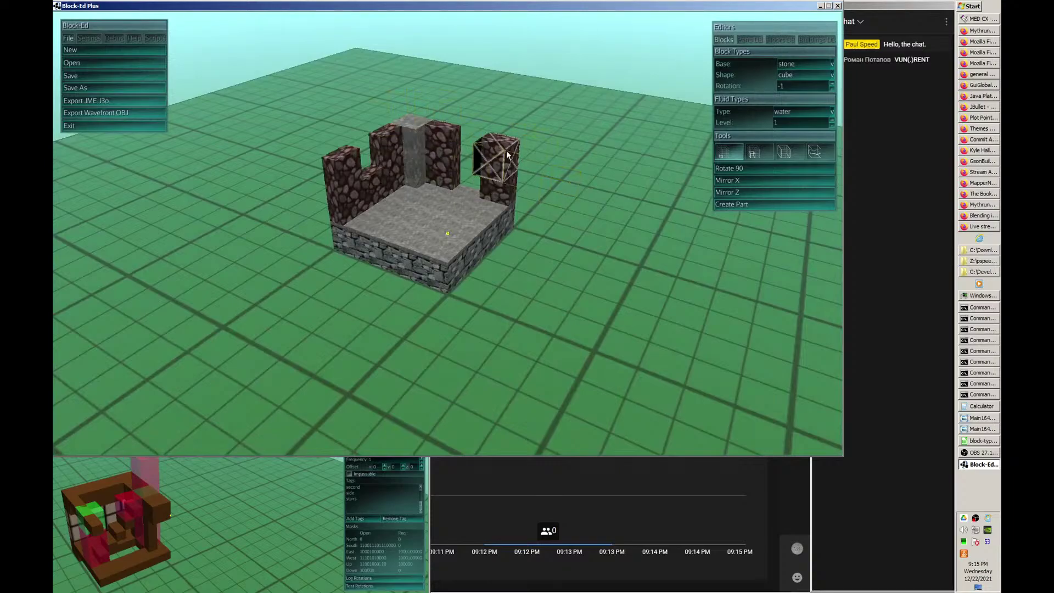
{"action": "key", "text": "w"}
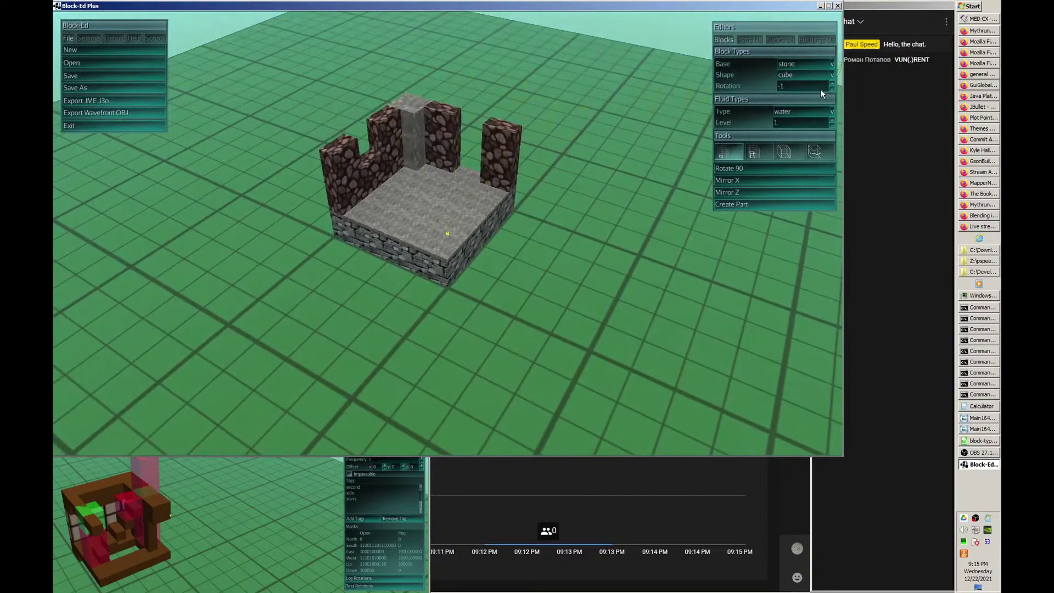
- Set the base to wood and cap both walls and the corner column with a continuous one-block-high row of cubes
{"action": "left_click", "coordinate": [832, 65]}
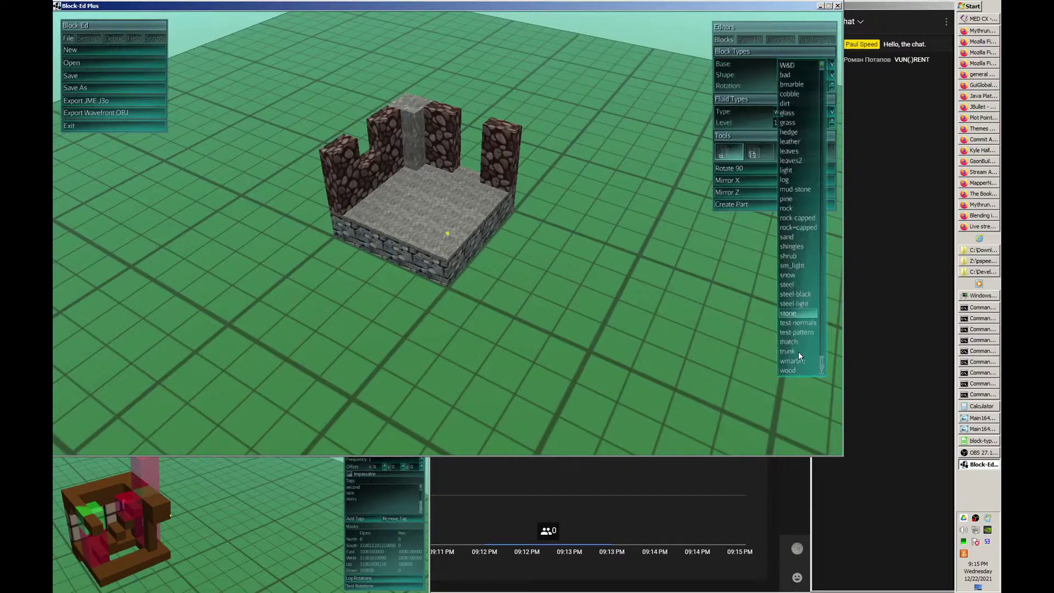
{"action": "left_click", "coordinate": [792, 371]}
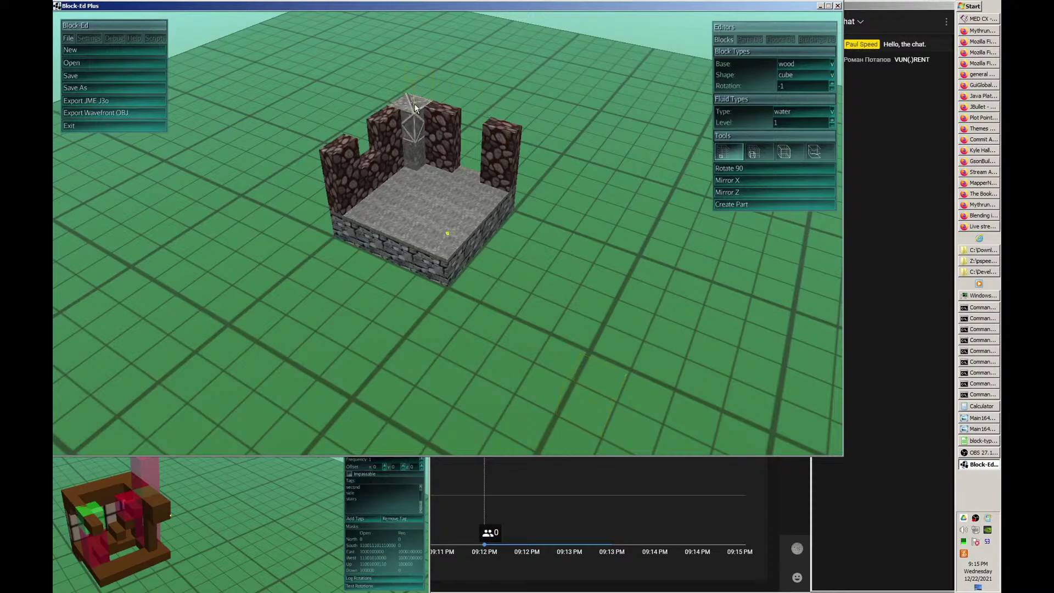
{"action": "left_click", "coordinate": [451, 111]}
{"action": "left_click", "coordinate": [457, 115]}
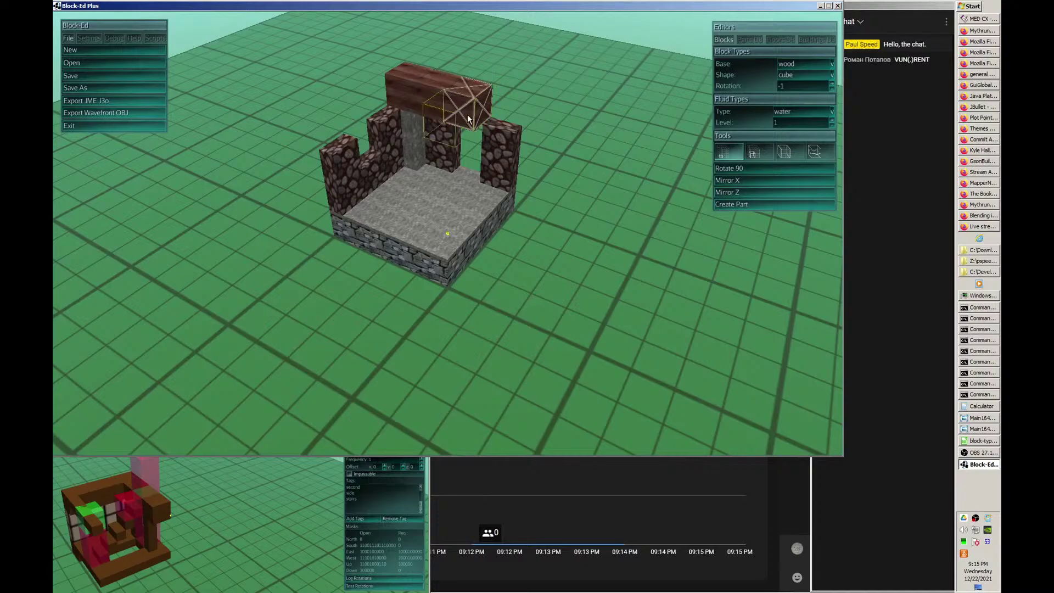
{"action": "left_click", "coordinate": [490, 121]}
{"action": "key", "text": "a"}
{"action": "left_click", "coordinate": [369, 101]}
{"action": "left_click", "coordinate": [357, 119]}
{"action": "left_click", "coordinate": [330, 144]}
- Try to create a part from the finished blocks with the tags ground, corner, door, window
{"action": "key", "text": "w"}
{"action": "key", "text": "a"}
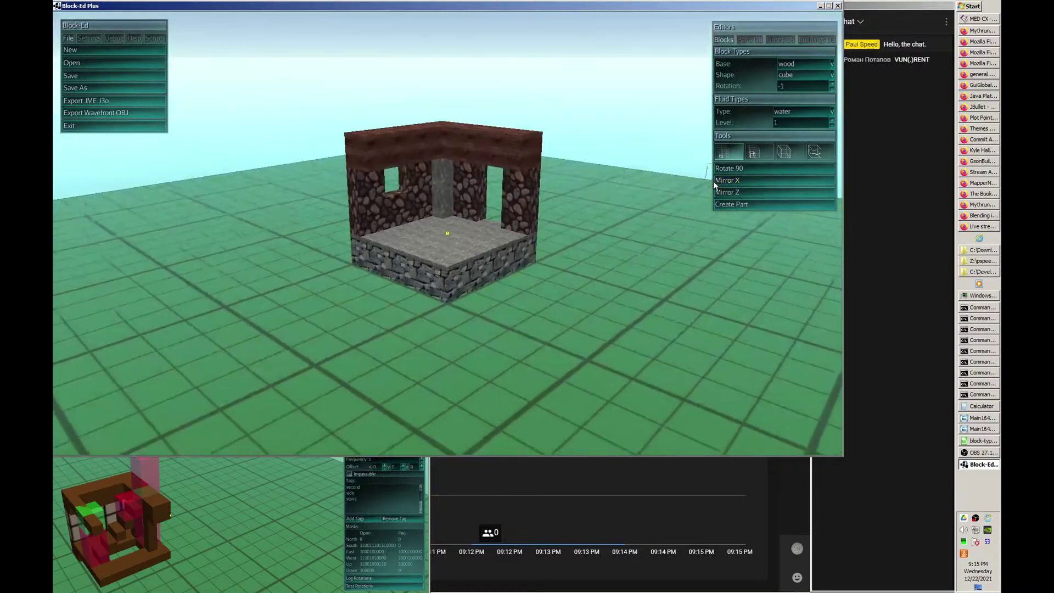
{"action": "key", "text": "d"}
{"action": "key", "text": "w"}
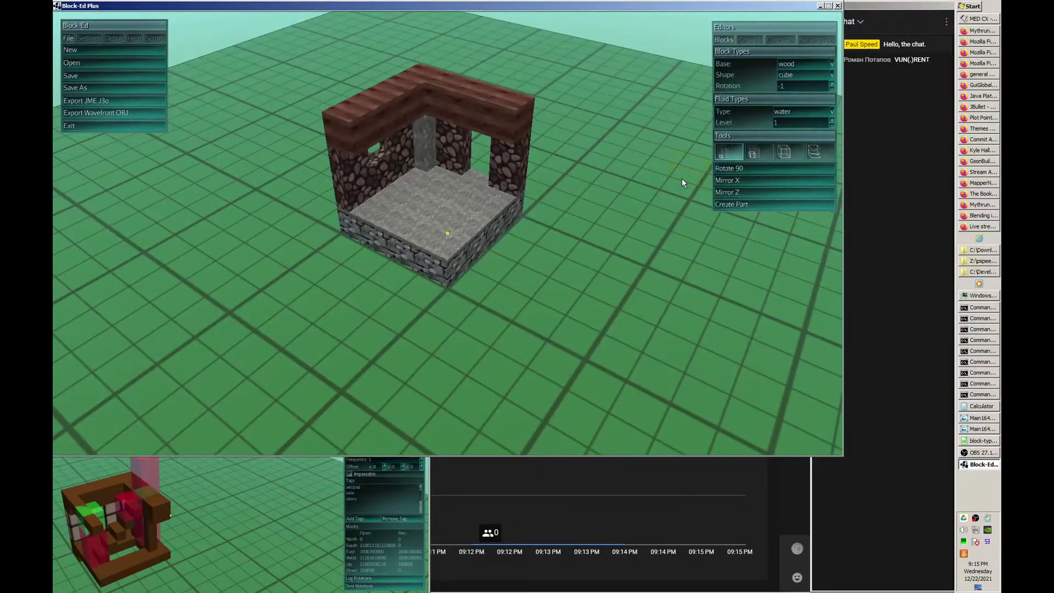
{"action": "left_click", "coordinate": [745, 206]}
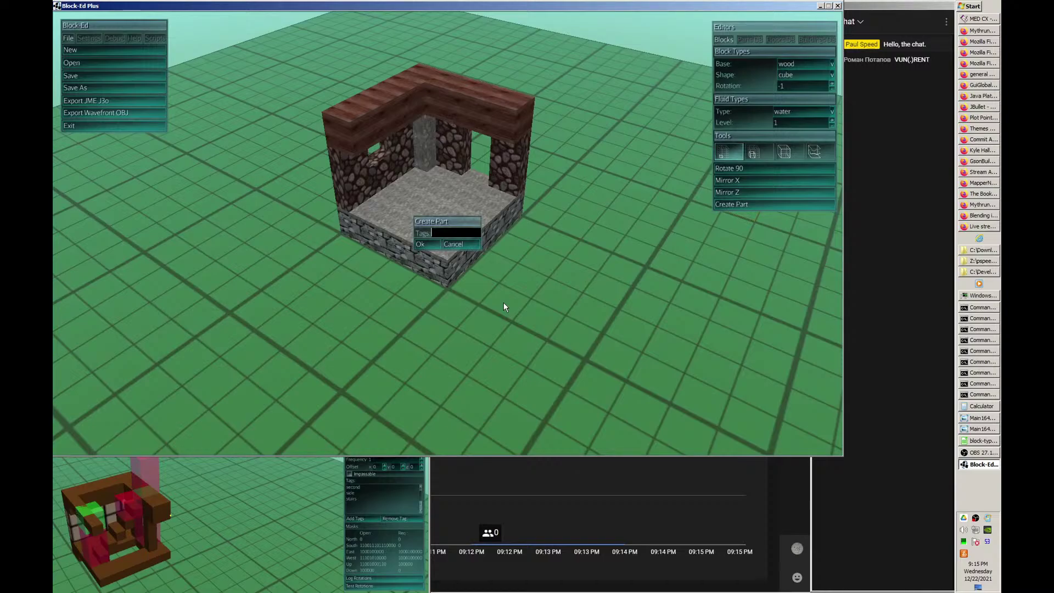
{"action": "type", "text": "ground,"}
{"action": "type", "text": " corner"}
{"action": "type", "text": ", door, w"}
{"action": "type", "text": "indow"}
{"action": "left_click", "coordinate": [427, 248]}
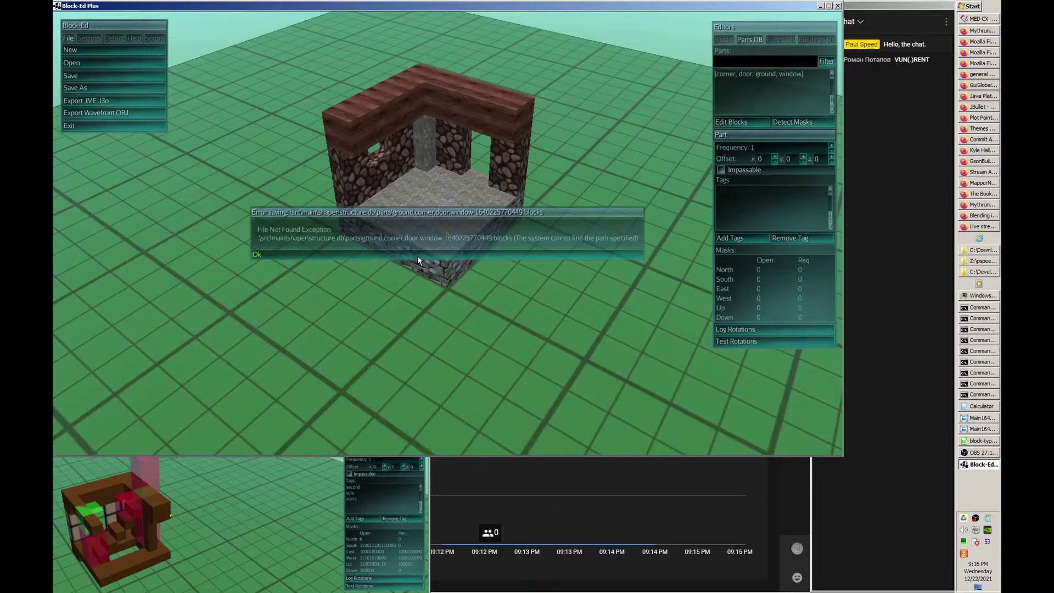
- Inspect the new part's database entry and check the output log in the Command Prompt running gradle runBlockEd
{"action": "left_click", "coordinate": [417, 255]}
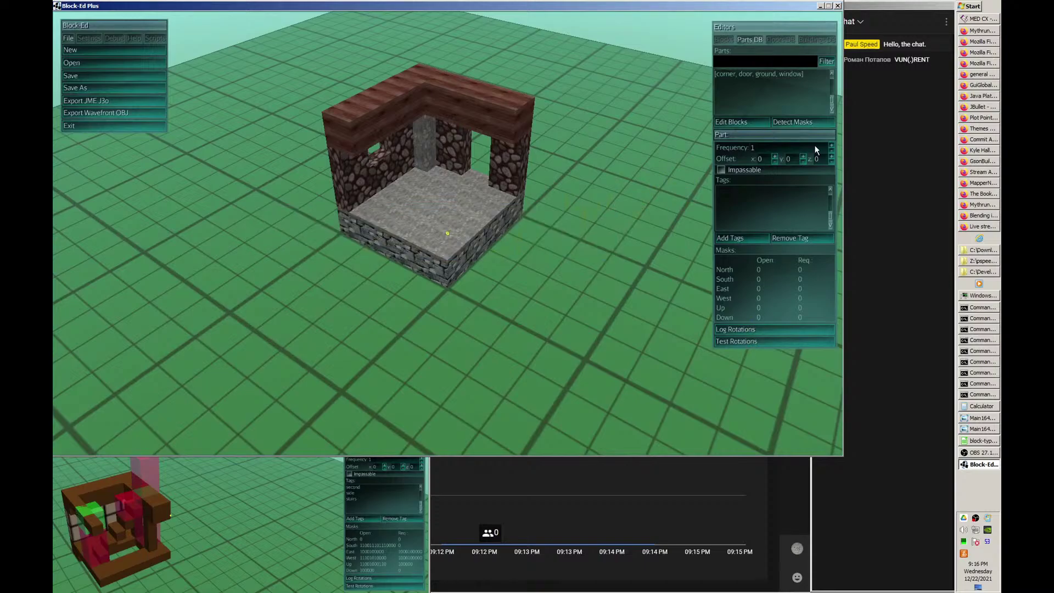
{"action": "left_click", "coordinate": [752, 74]}
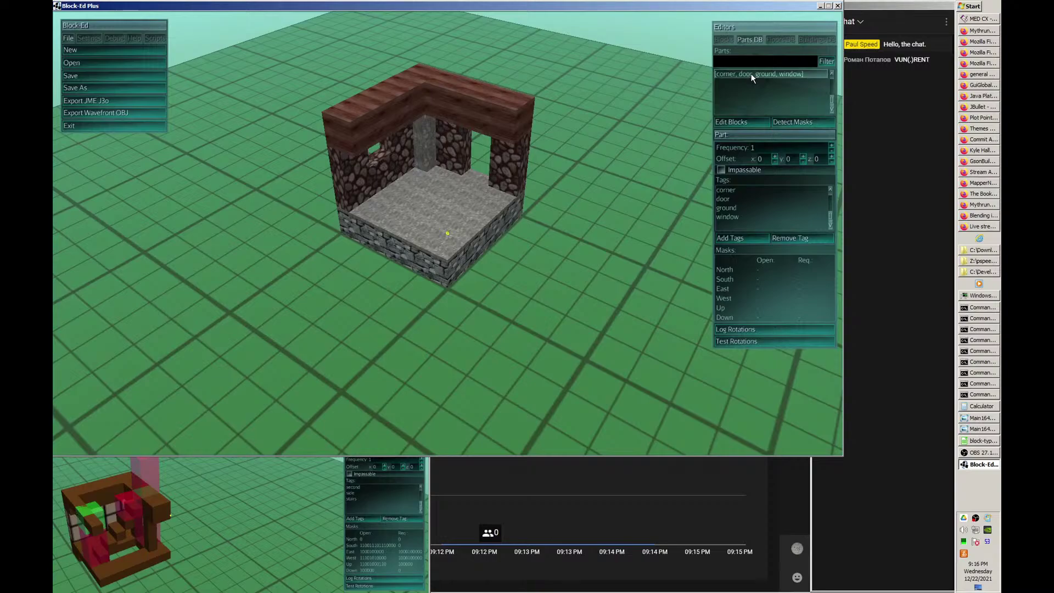
{"action": "left_click", "coordinate": [983, 394]}
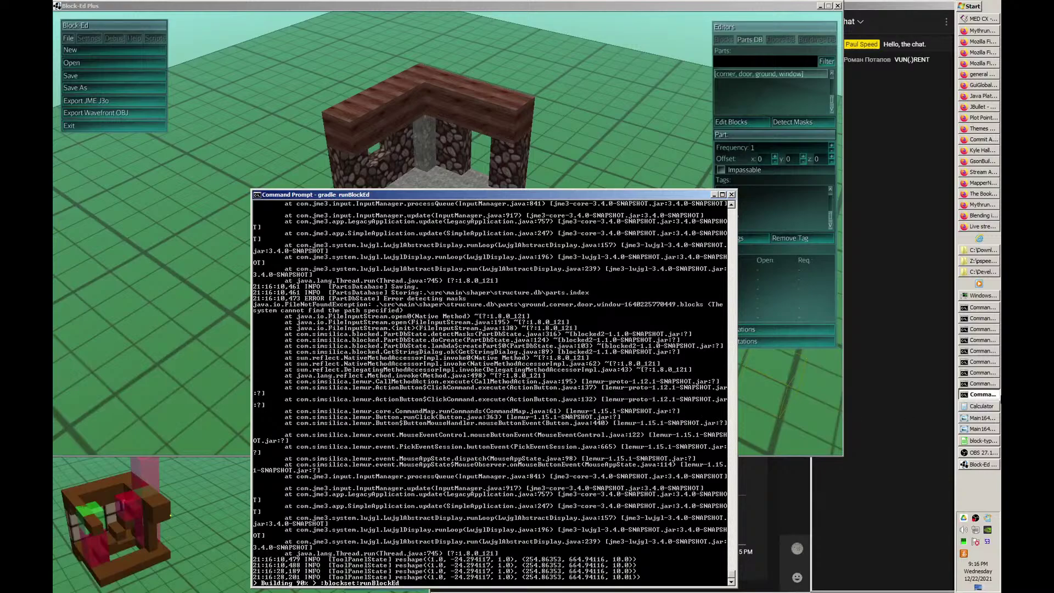
- Switch to the idle Command Prompt and change the directory to \Development\github\mythruna\blockset
{"action": "left_click", "coordinate": [989, 384]}
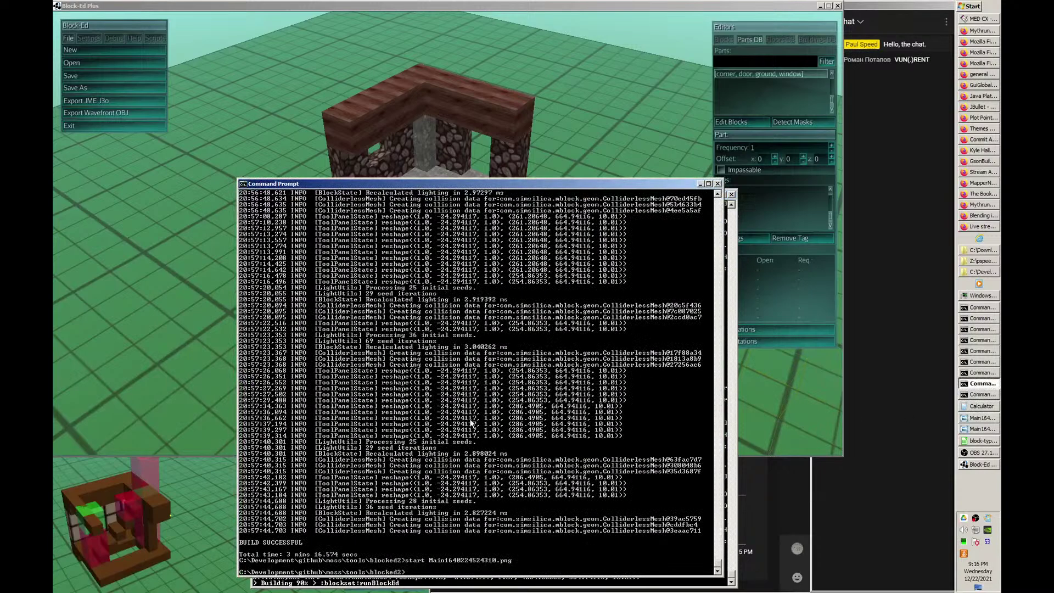
{"action": "type", "text": "cd  \\Development\\"}
{"action": "key", "text": "BackSpace"}
{"action": "key", "text": "BackSpace"}
{"action": "type", "text": "github\\mythruna\\"}
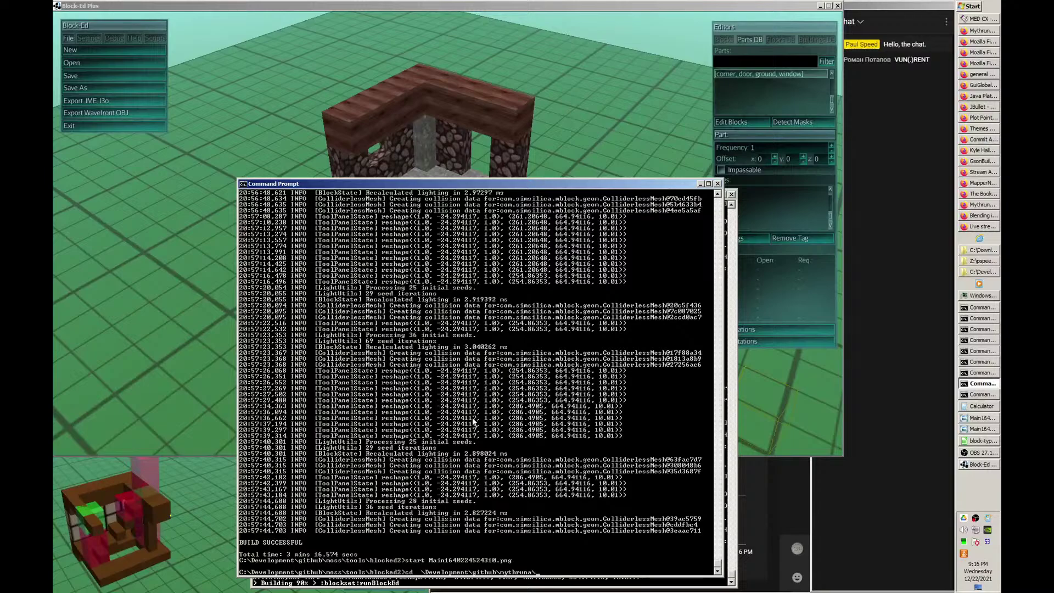
{"action": "type", "text": "blockset"}
{"action": "key", "text": "Return"}
- List the contents of src\main\shaper and of its structure.db folder
{"action": "type", "text": "dir"}
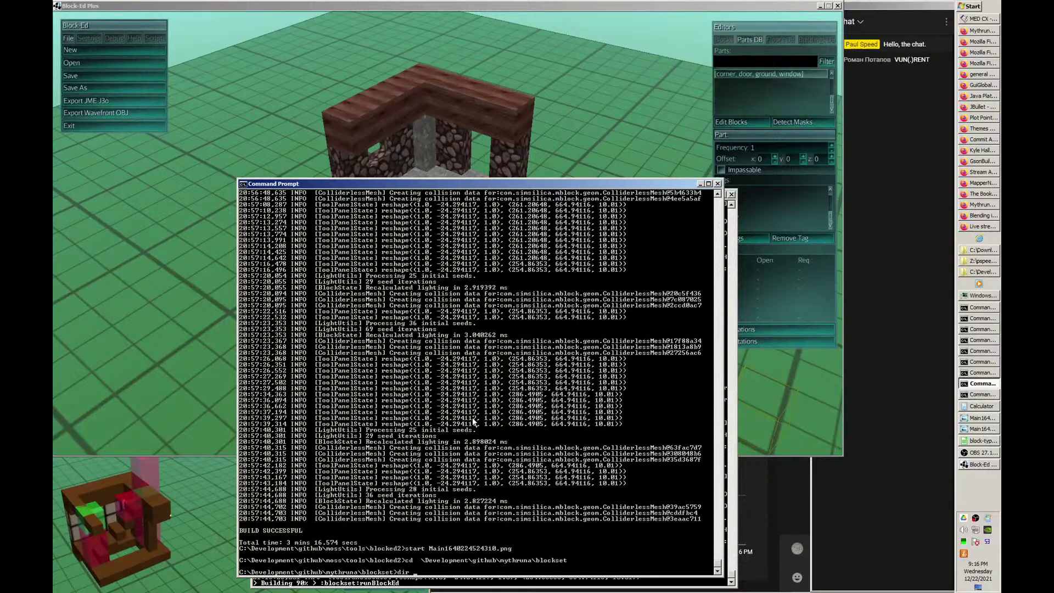
{"action": "type", "text": " src\\main\\shaper"}
{"action": "key", "text": "Return"}
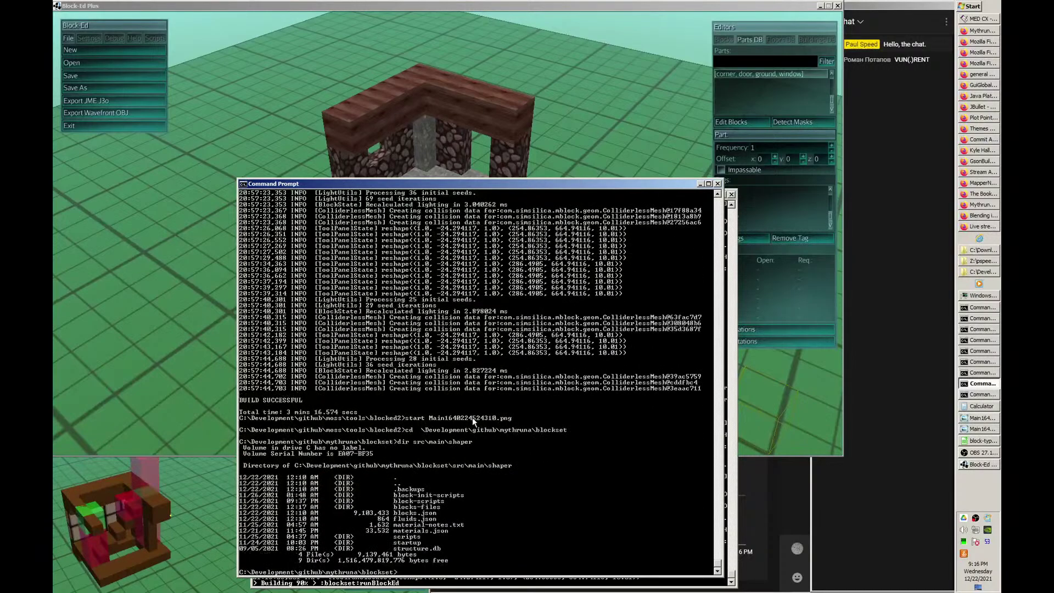
{"action": "key", "text": "Up"}
{"action": "type", "text": "\\stru"}
{"action": "key", "text": "Tab"}
{"action": "key", "text": "Return"}
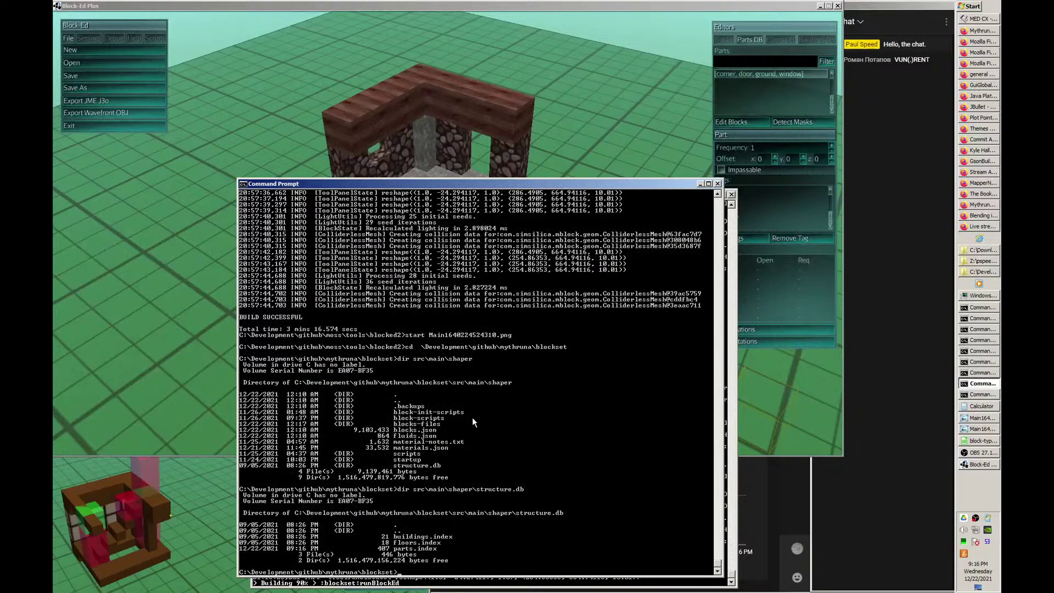
- Switch back to Block-Ed and try to create a part from the blocks with the single tag ground
{"action": "left_click", "coordinate": [756, 51]}
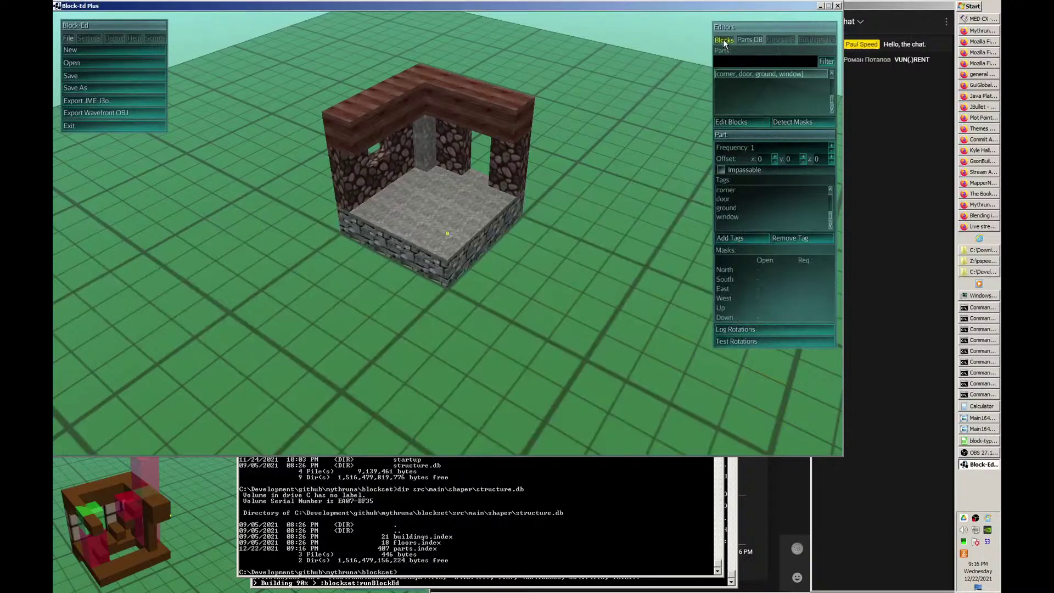
{"action": "left_click", "coordinate": [724, 40]}
{"action": "left_click", "coordinate": [736, 204]}
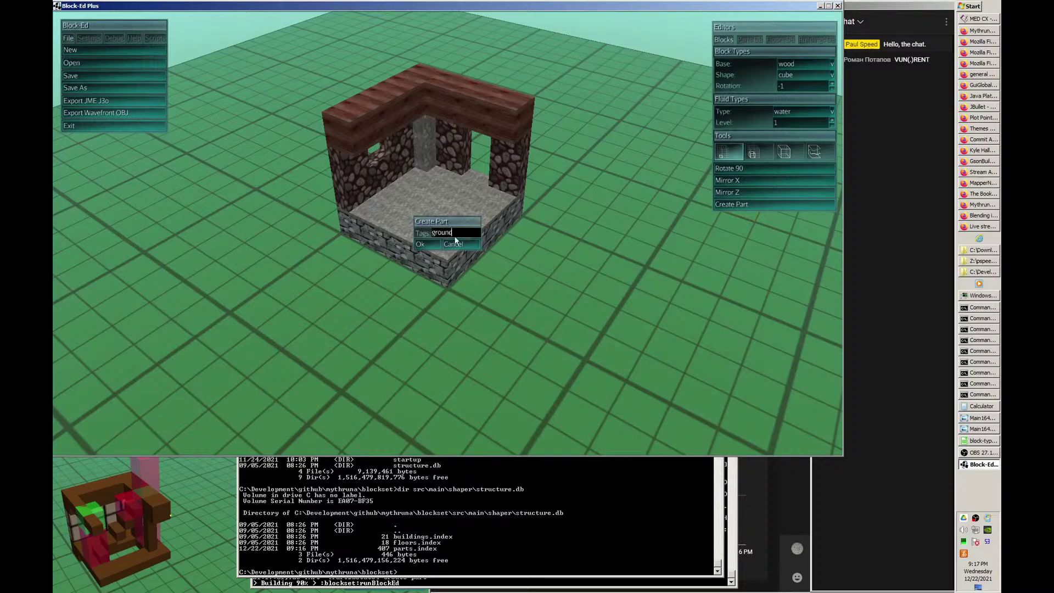
{"action": "left_click", "coordinate": [431, 246]}
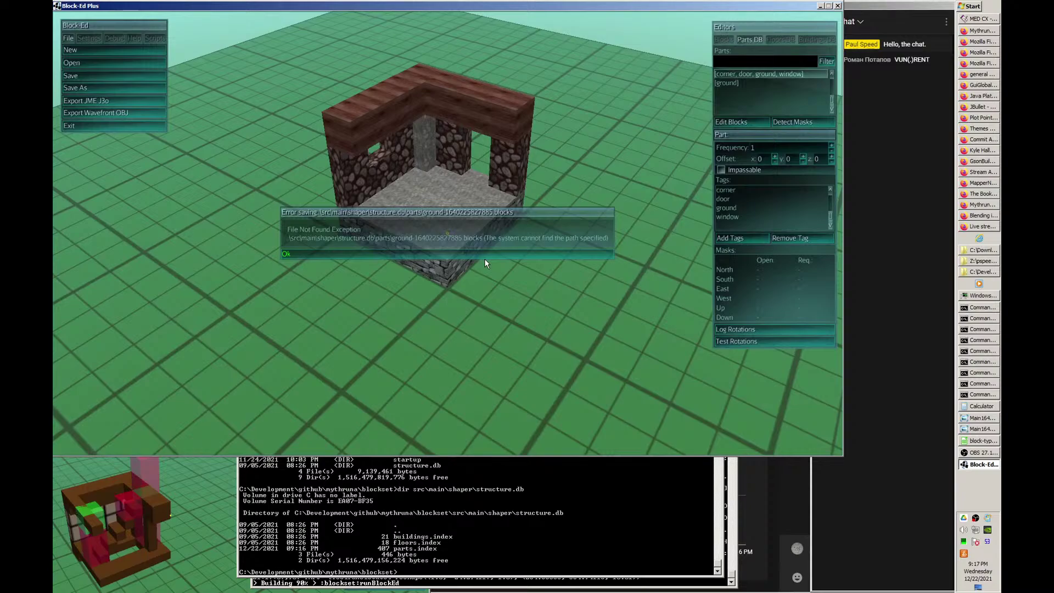
- Switch to the Command Prompt and make the missing directory src\main\shaper\structure.db\parts
{"action": "left_click", "coordinate": [524, 509]}
{"action": "key", "text": "Up"}
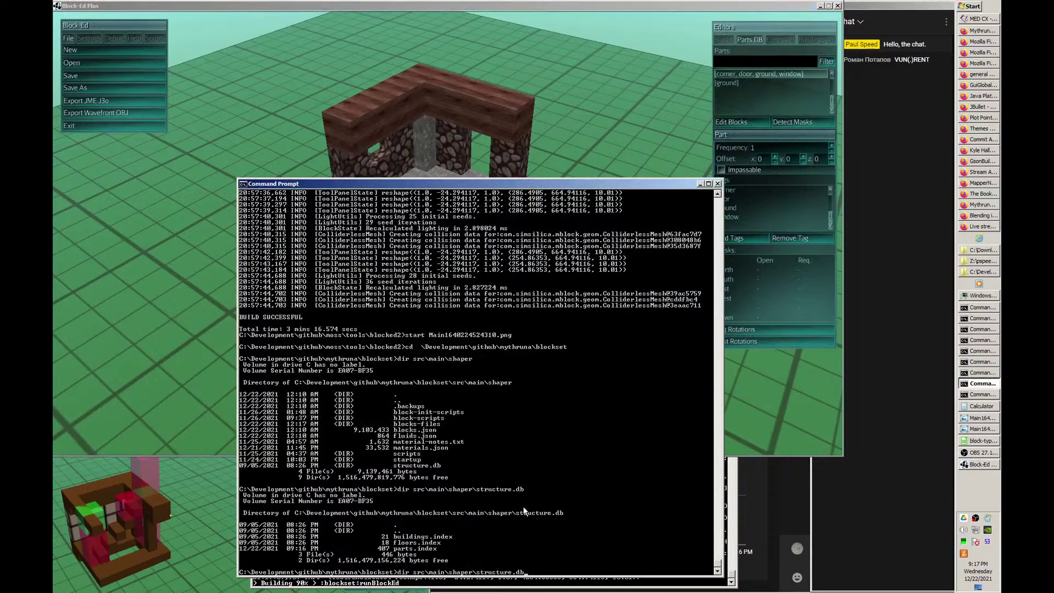
{"action": "key", "text": "Home"}
{"action": "key", "text": "Delete"}
{"action": "key", "text": "Delete"}
{"action": "key", "text": "Delete"}
{"action": "type", "text": "md"}
{"action": "key", "text": "End"}
{"action": "type", "text": "\\part"}
{"action": "key", "text": "Return"}
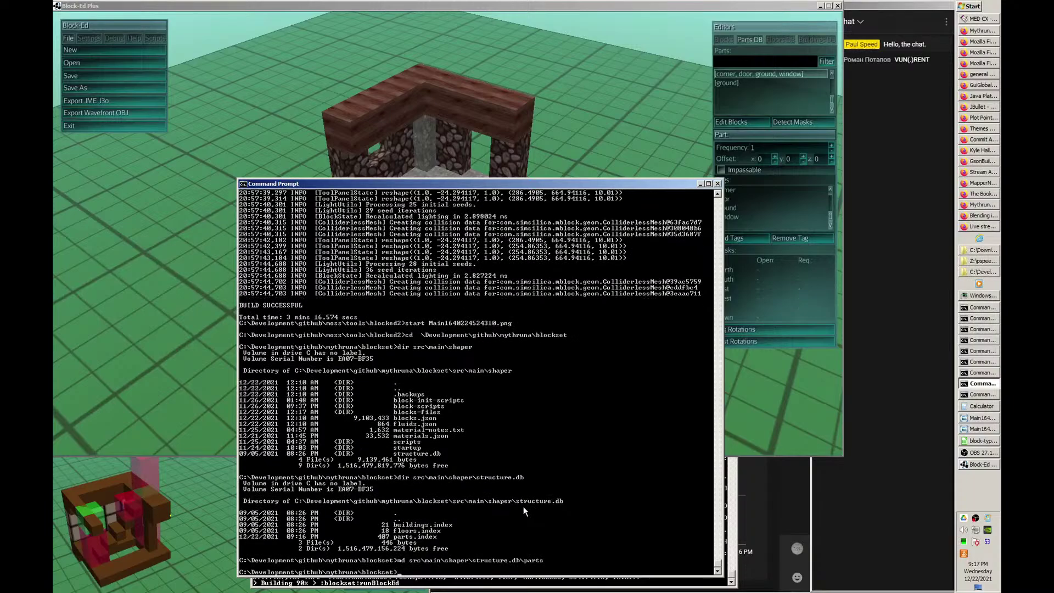
- Switch back to Block-Ed, dismiss the save error and create the part with the tags ground,corner,door,window
{"action": "left_click", "coordinate": [472, 6]}
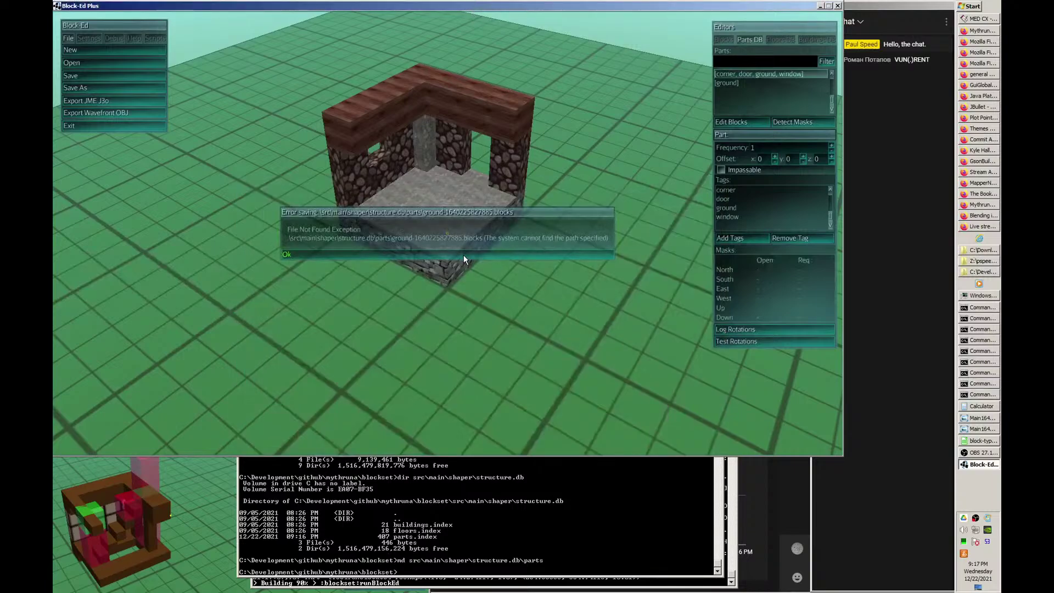
{"action": "left_click", "coordinate": [464, 255]}
{"action": "left_click", "coordinate": [725, 40]}
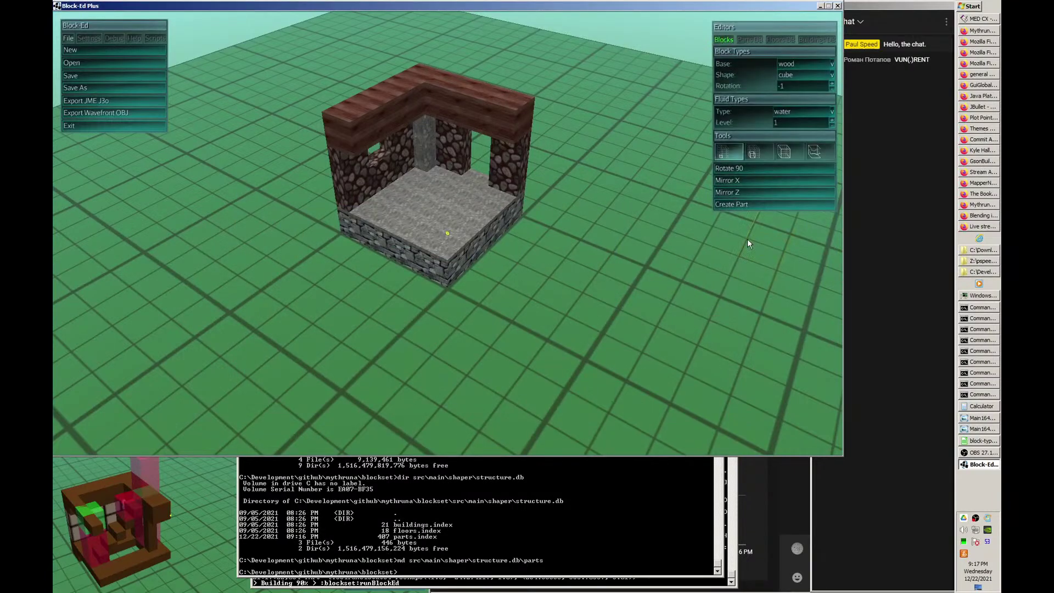
{"action": "left_click", "coordinate": [739, 203]}
{"action": "type", "text": "ground"}
{"action": "type", "text": ",cov"}
{"action": "type", "text": "er"}
{"action": "key", "text": "BackSpace"}
{"action": "key", "text": "BackSpace"}
{"action": "key", "text": "BackSpace"}
{"action": "key", "text": "BackSpace"}
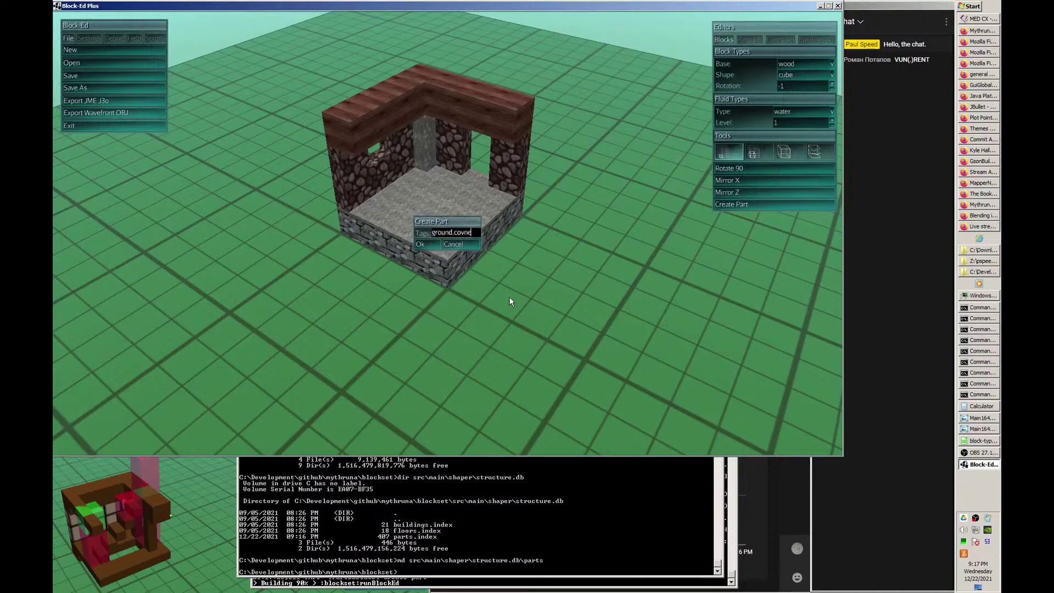
{"action": "type", "text": "orner"}
{"action": "type", "text": ",door,window"}
{"action": "left_click", "coordinate": [421, 244]}
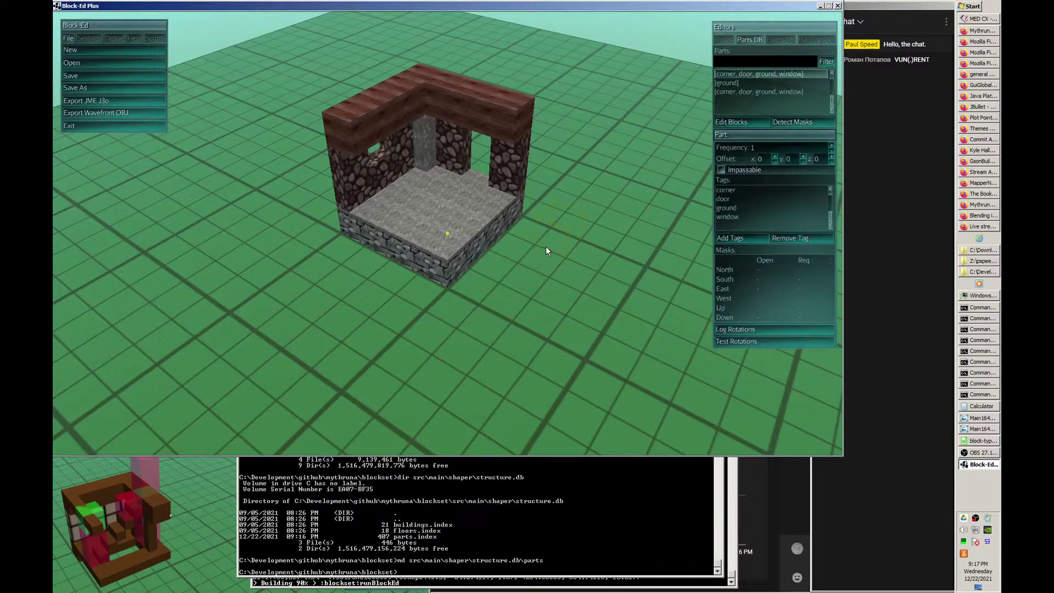
- Check the details of the ground part and the first corner, door, ground, window part in the parts database
{"action": "left_click", "coordinate": [756, 84]}
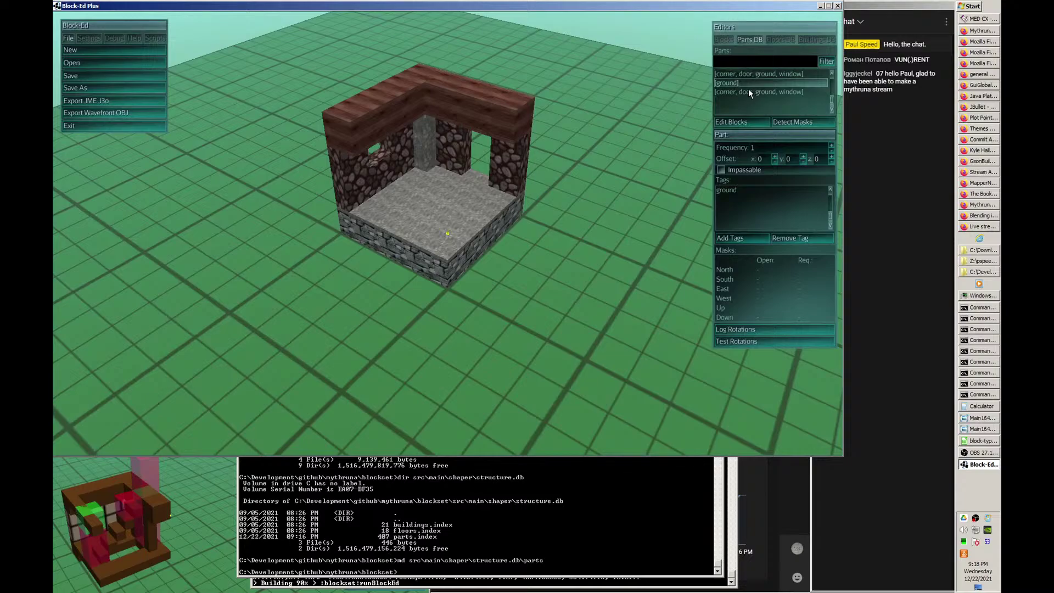
{"action": "left_click", "coordinate": [754, 73]}
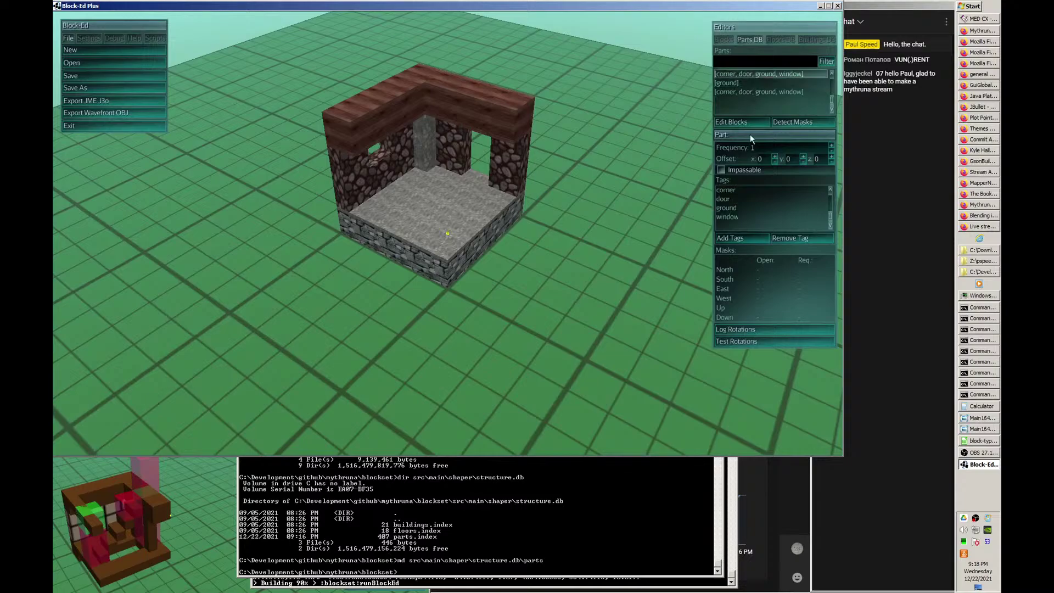
- Try to test the rotations of the first corner, door, ground, window part, dismiss the error and check its trace in the Command Prompt
{"action": "key", "text": "s"}
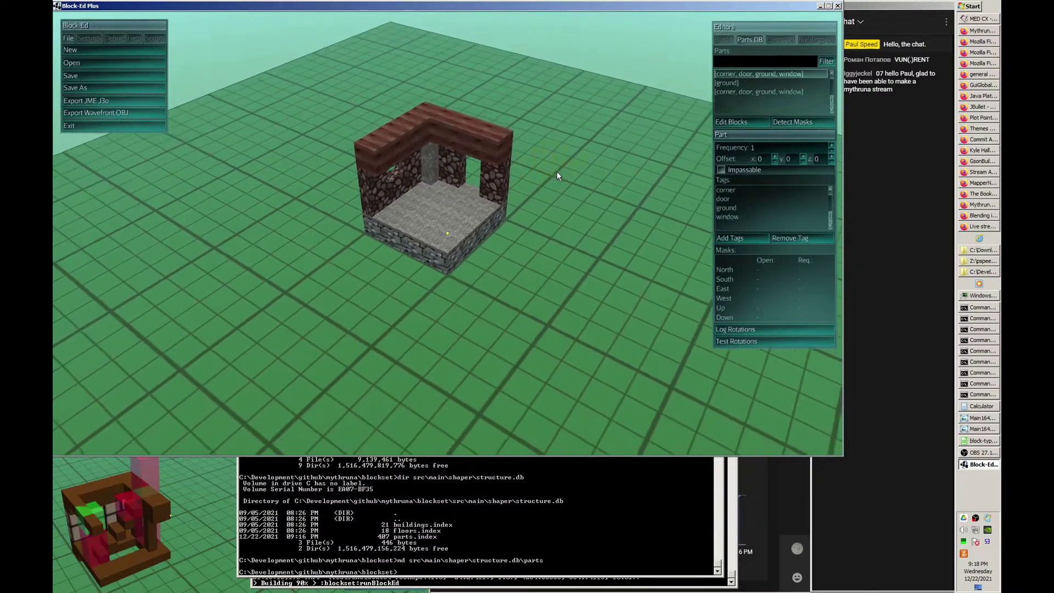
{"action": "key", "text": "s"}
{"action": "key", "text": "a"}
{"action": "key", "text": "w"}
{"action": "key", "text": "s"}
{"action": "key", "text": "d"}
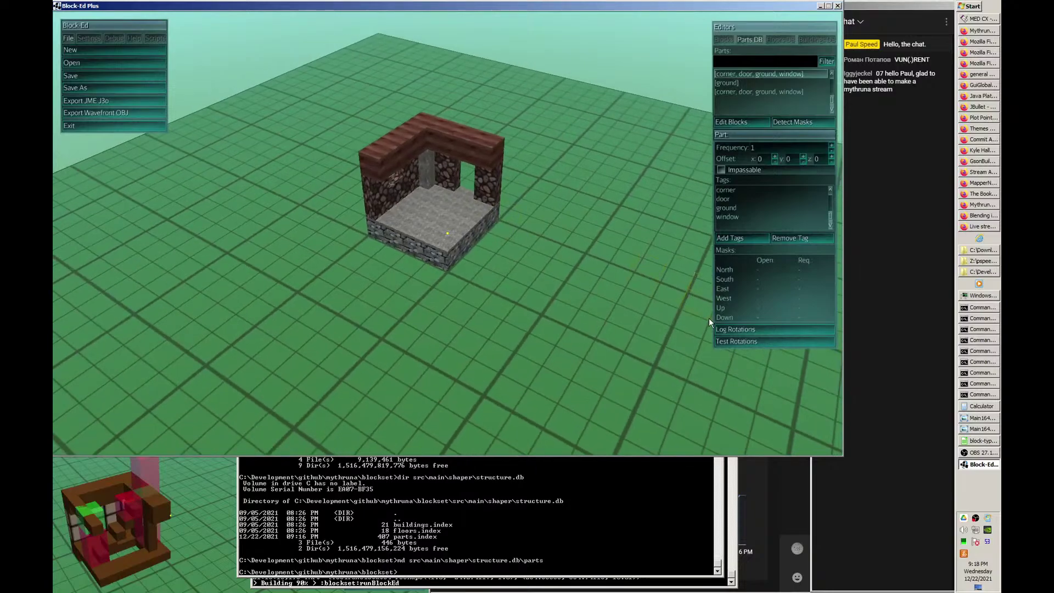
{"action": "left_click", "coordinate": [747, 340]}
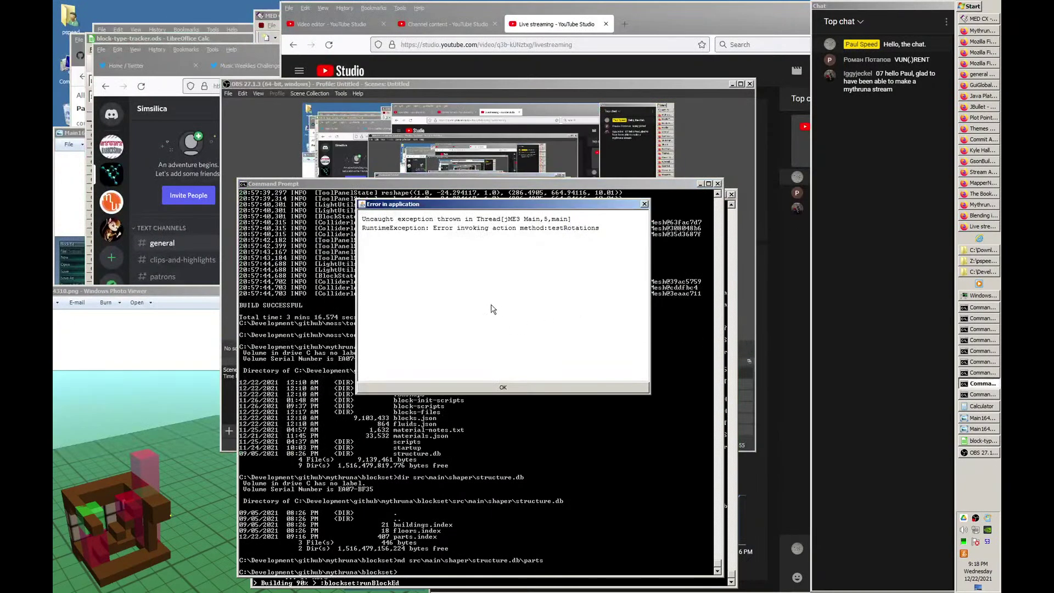
{"action": "left_click", "coordinate": [528, 389]}
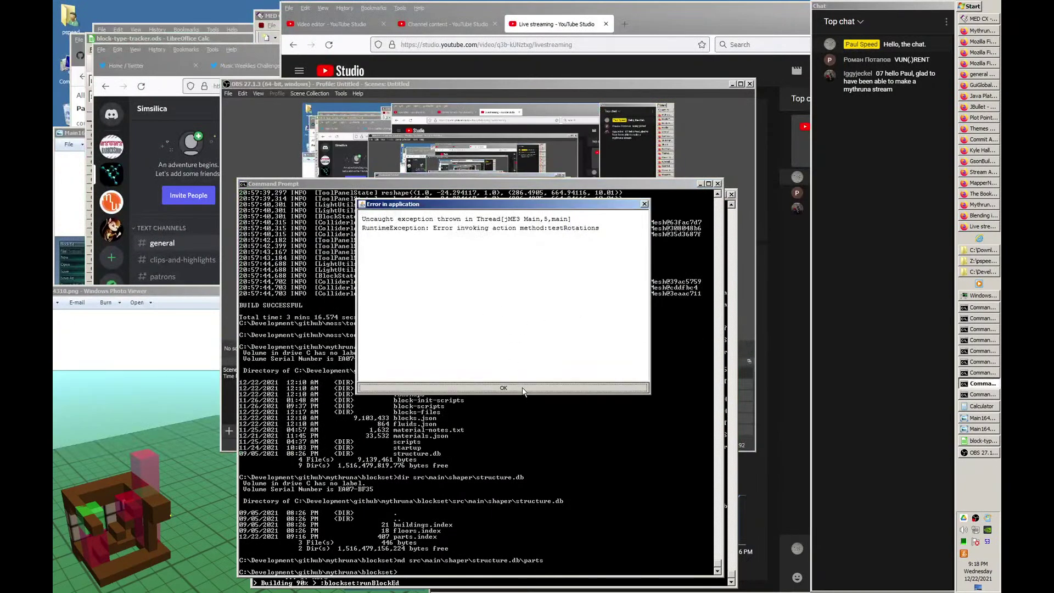
{"action": "left_click", "coordinate": [419, 584]}
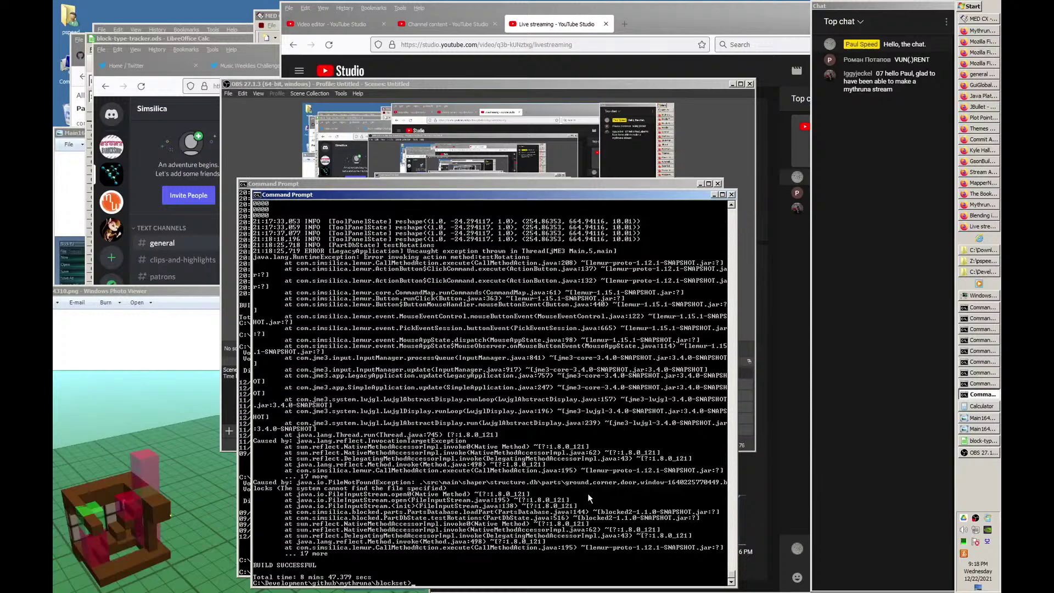
- Switch to the MED editor and bring up the Mythruna core build.xml from the open files
{"action": "left_click", "coordinate": [981, 19]}
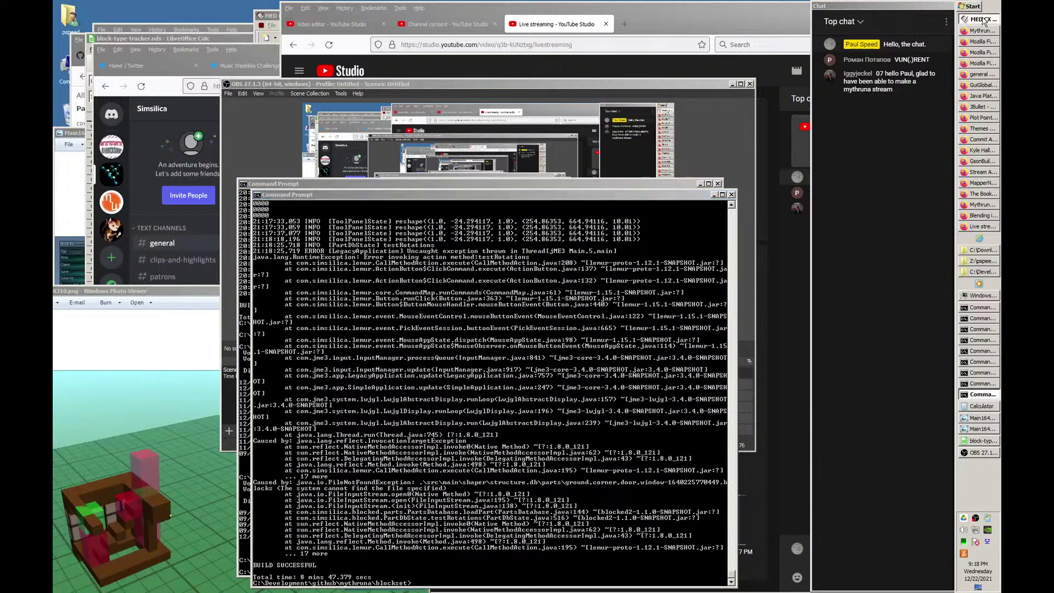
{"action": "key", "text": "alt+0"}
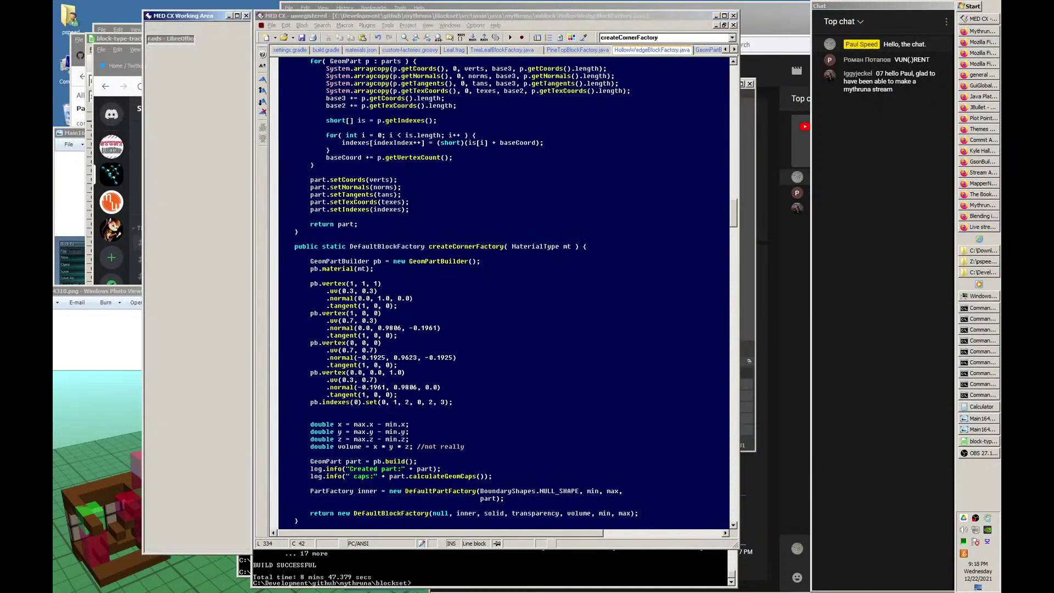
{"action": "key", "text": "Up"}
{"action": "key", "text": "Up"}
{"action": "key", "text": "Up"}
{"action": "key", "text": "Up"}
{"action": "key", "text": "Up"}
{"action": "key", "text": "Up"}
{"action": "key", "text": "Up"}
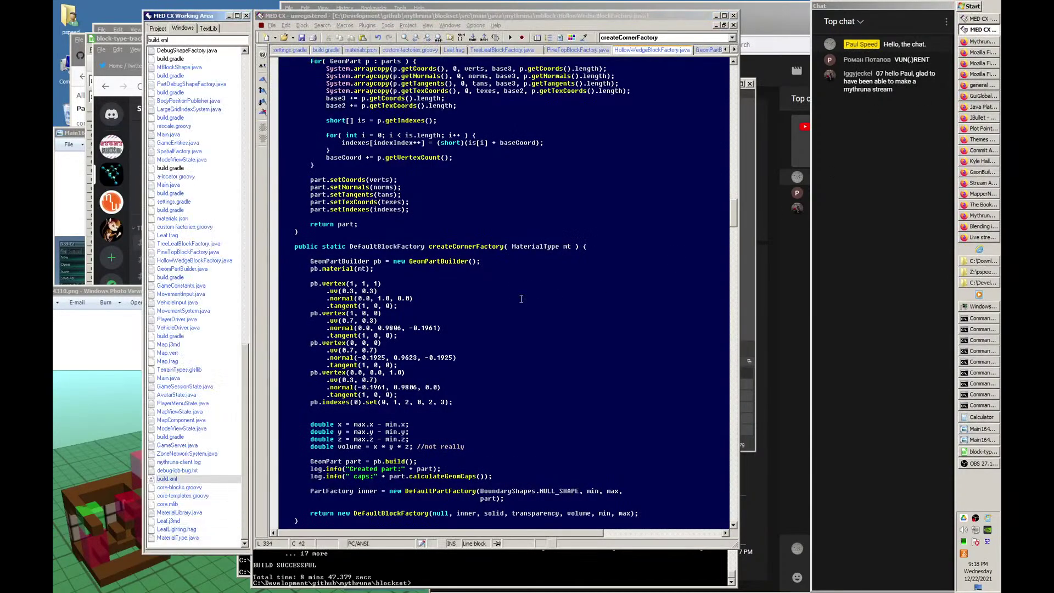
{"action": "key", "text": "Return"}
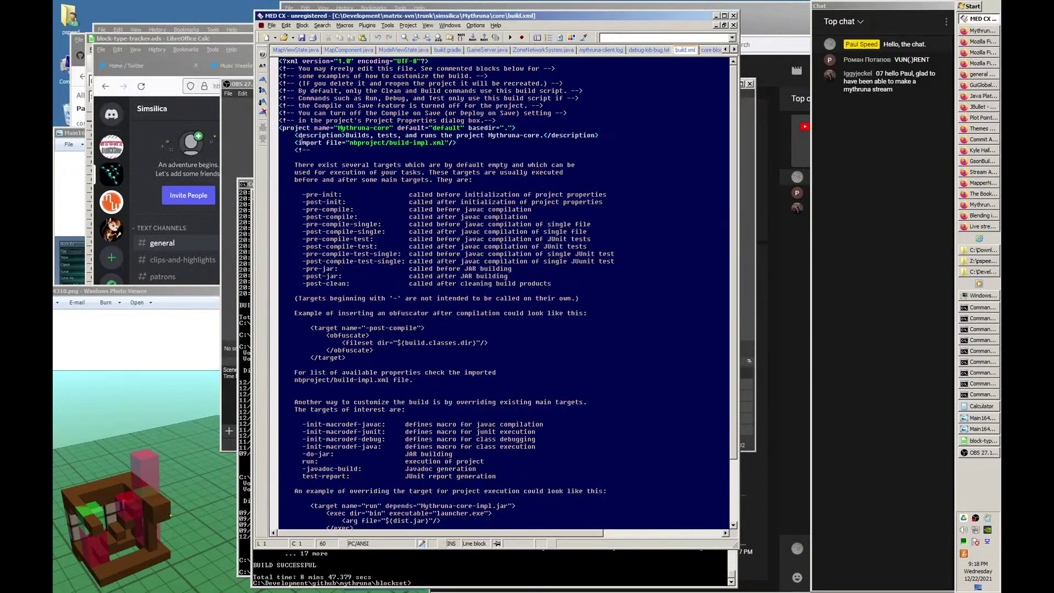
{"action": "left_click", "coordinate": [284, 38]}
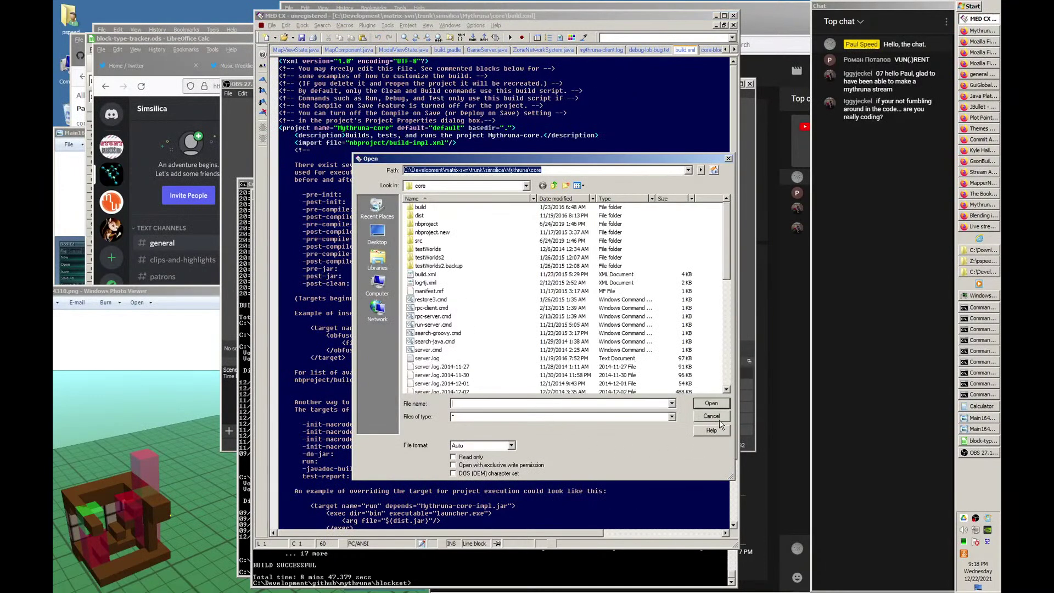
{"action": "left_click", "coordinate": [714, 417]}
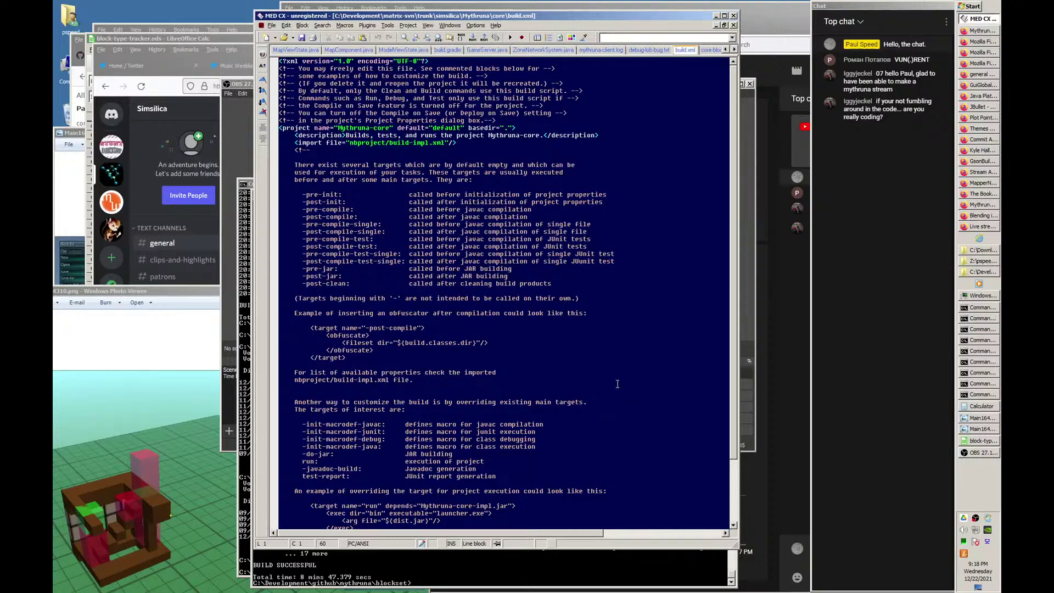
{"action": "left_click", "coordinate": [597, 383]}
- Bring up custom-factories.groovy and open parts.index from the blockset's src\main\shaper\structure.db folder
{"action": "key", "text": "alt+0"}
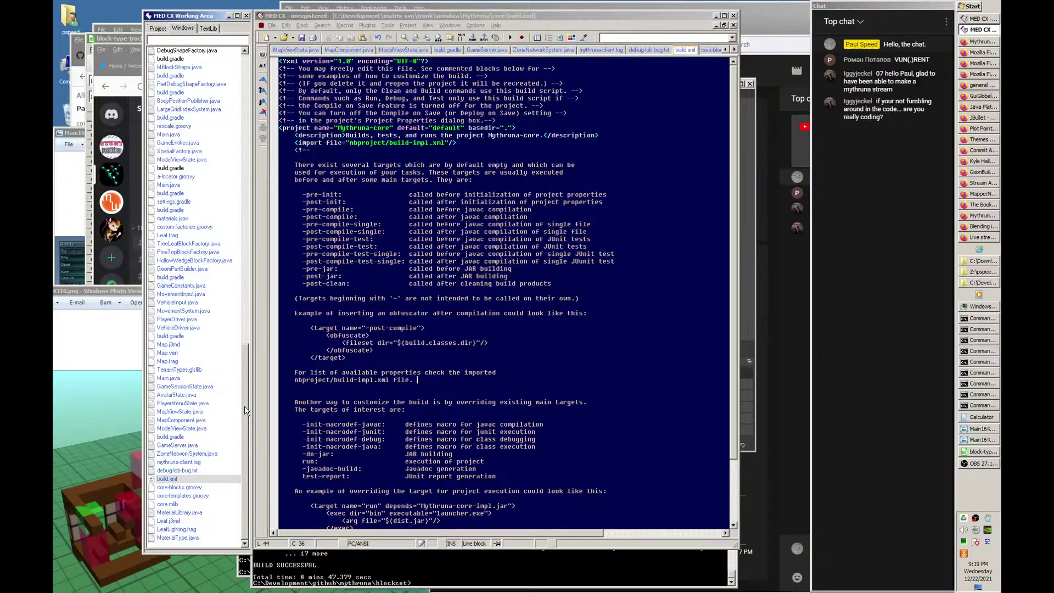
{"action": "left_click_drag", "start_coordinate": [245, 410], "coordinate": [250, 385]}
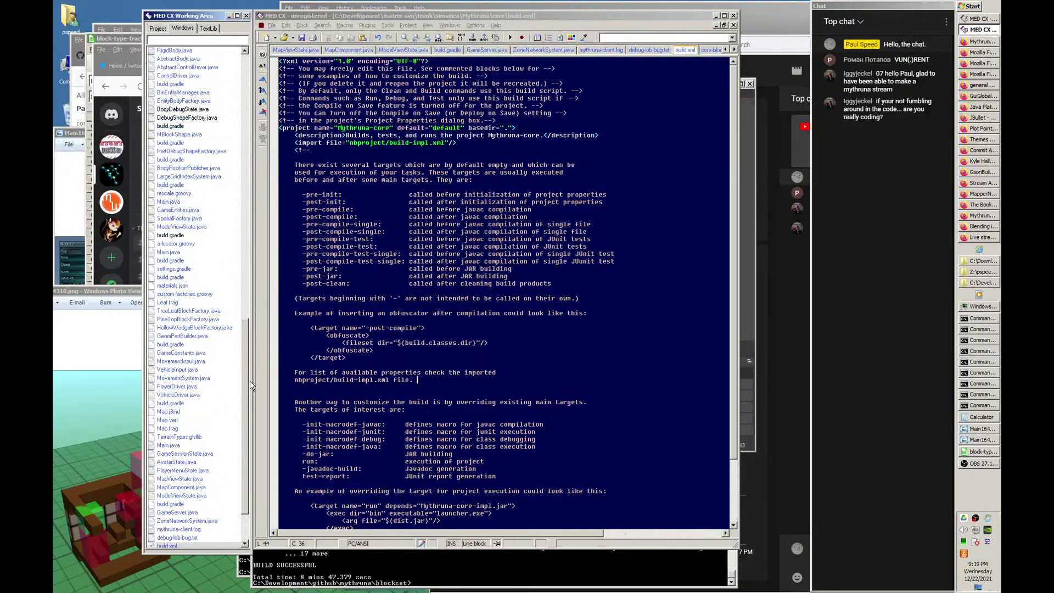
{"action": "scroll", "coordinate": [250, 385], "scroll_direction": "down", "scroll_amount": 3}
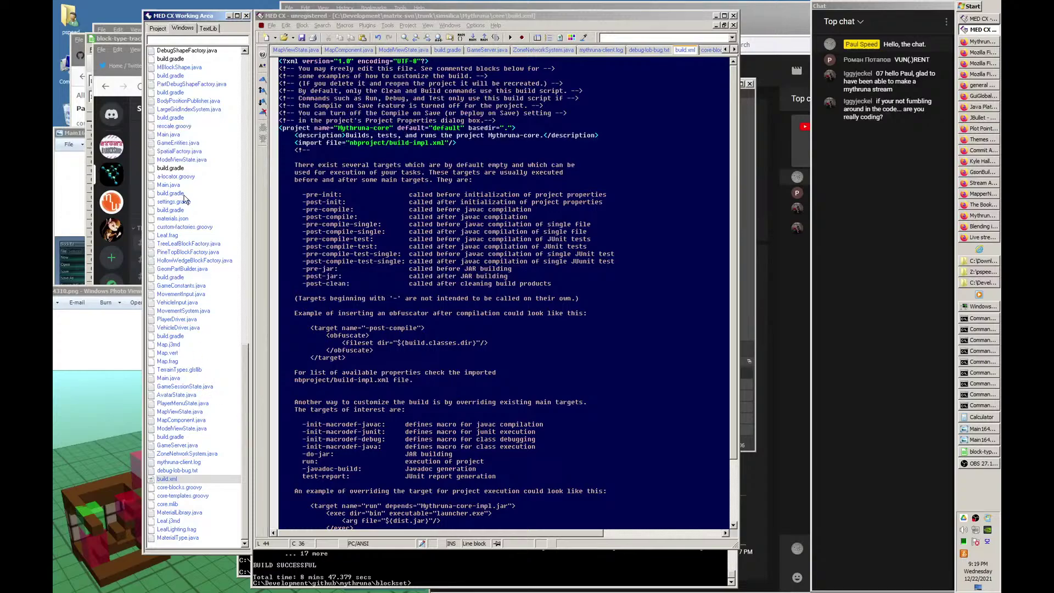
{"action": "left_click", "coordinate": [197, 227]}
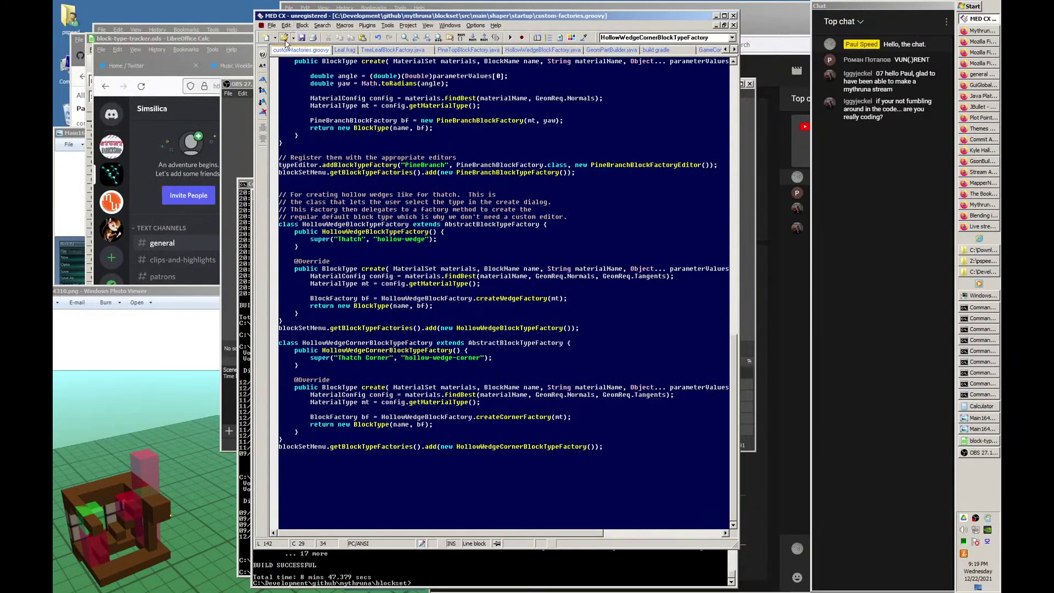
{"action": "left_click", "coordinate": [284, 39]}
{"action": "left_click", "coordinate": [555, 186]}
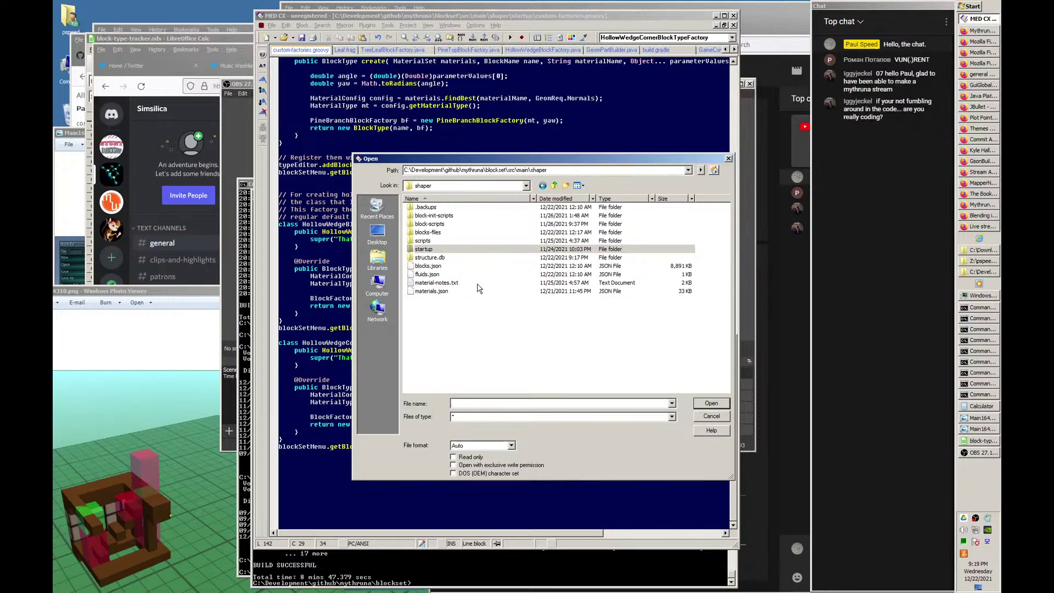
{"action": "double_click", "coordinate": [432, 258]}
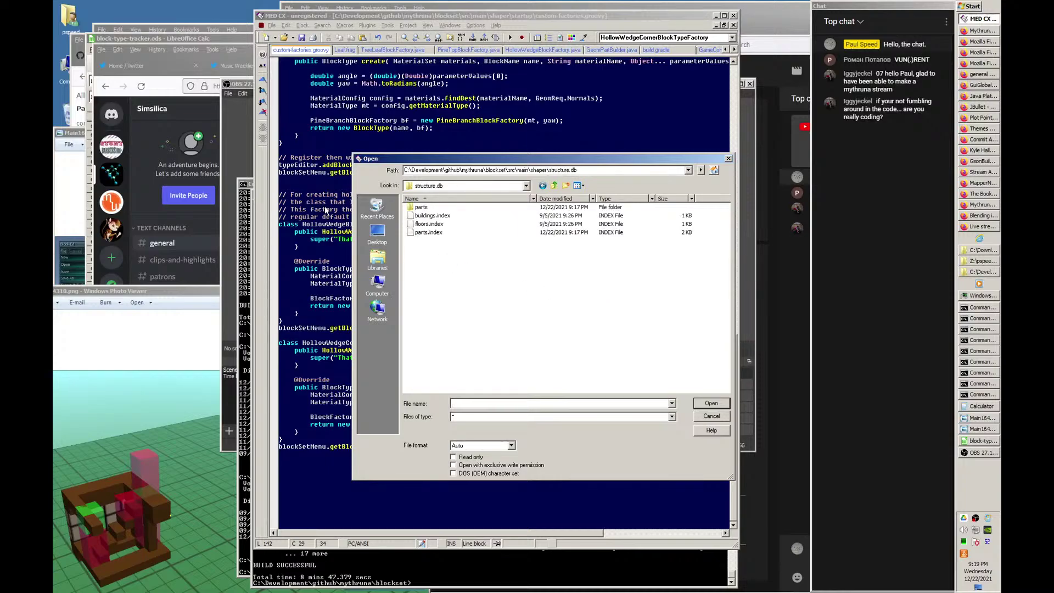
{"action": "double_click", "coordinate": [426, 232]}
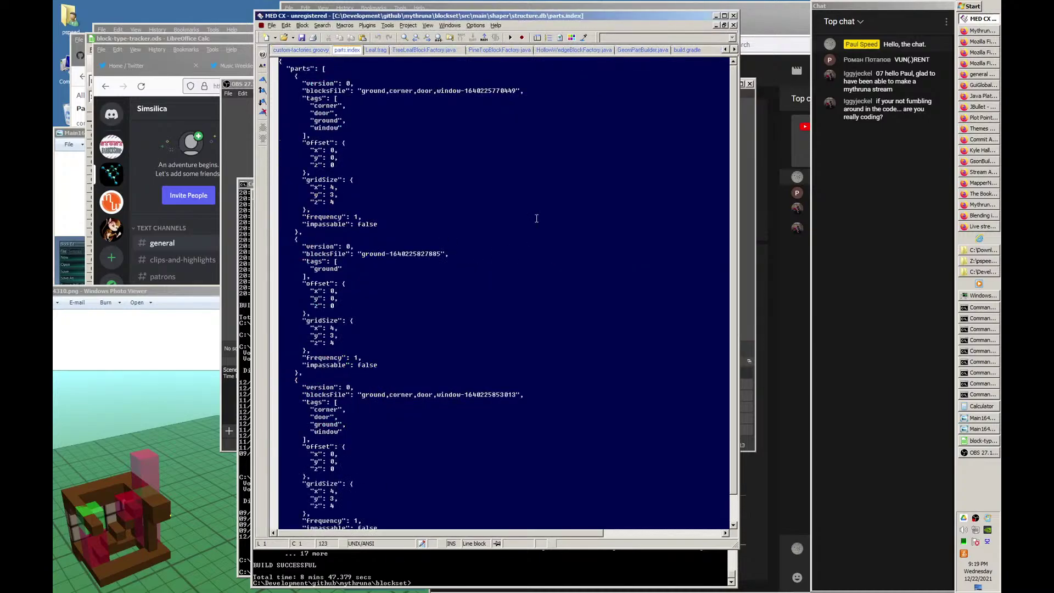
{"action": "key", "text": "Down"}
{"action": "key", "text": "shift+Down"}
{"action": "key", "text": "shift+Down"}
{"action": "key", "text": "shift+Down"}
{"action": "key", "text": "shift+Down"}
{"action": "key", "text": "shift+Down"}
{"action": "key", "text": "shift+Down"}
{"action": "key", "text": "shift+Down"}
{"action": "key", "text": "shift+Down"}
{"action": "key", "text": "shift+Down"}
{"action": "key", "text": "shift+Down"}
{"action": "key", "text": "shift+Down"}
{"action": "key", "text": "shift+Down"}
{"action": "key", "text": "shift+Down"}
{"action": "key", "text": "shift+Down"}
{"action": "key", "text": "shift+Down"}
{"action": "key", "text": "shift+Down"}
{"action": "key", "text": "shift+Down"}
{"action": "key", "text": "shift+Down"}
{"action": "key", "text": "shift+Down"}
{"action": "key", "text": "shift+Down"}
{"action": "key", "text": "shift+Down"}
{"action": "key", "text": "shift+Down"}
{"action": "key", "text": "shift+Down"}
{"action": "key", "text": "shift+Down"}
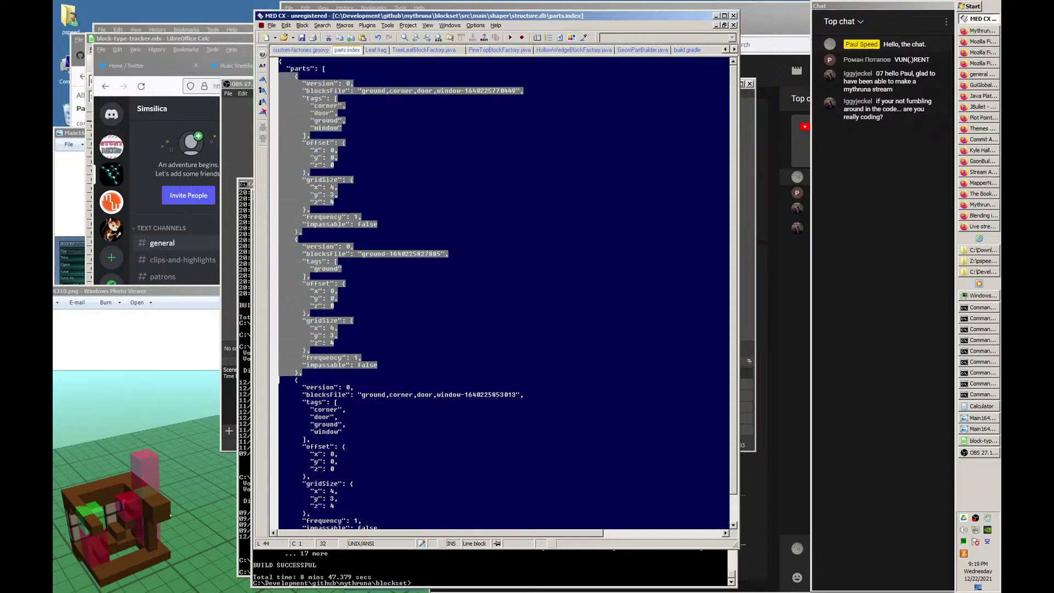
{"action": "key", "text": "Delete"}
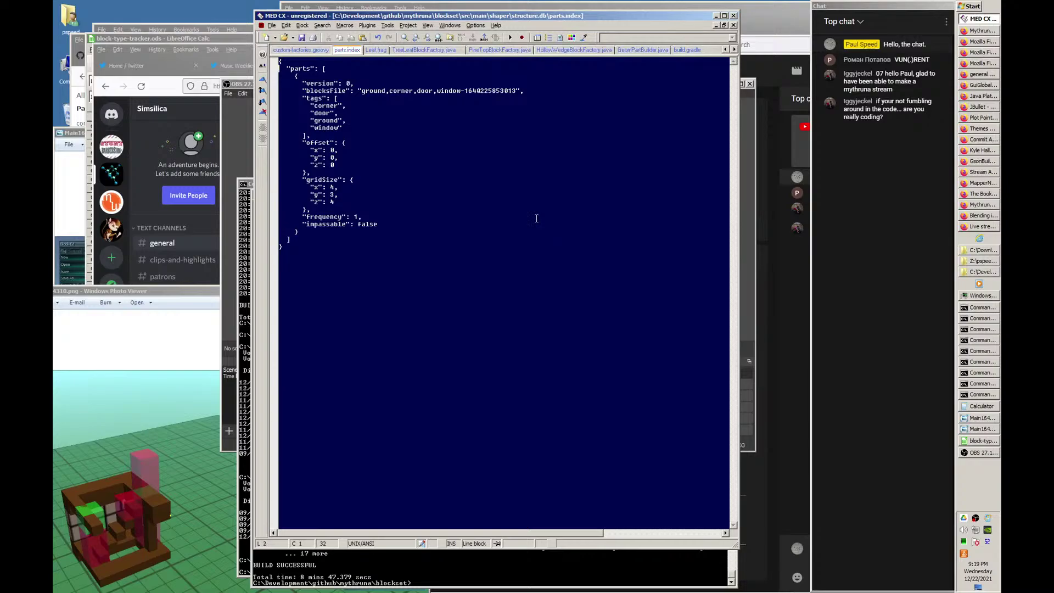
- Switch to the Command Prompt, rerun the runBlockEd Gradle task, accept the display settings and move the Block-Ed window to the screen's upper edge
{"action": "left_click", "coordinate": [428, 580]}
{"action": "key", "text": "Up"}
{"action": "key", "text": "Up"}
{"action": "key", "text": "Return"}
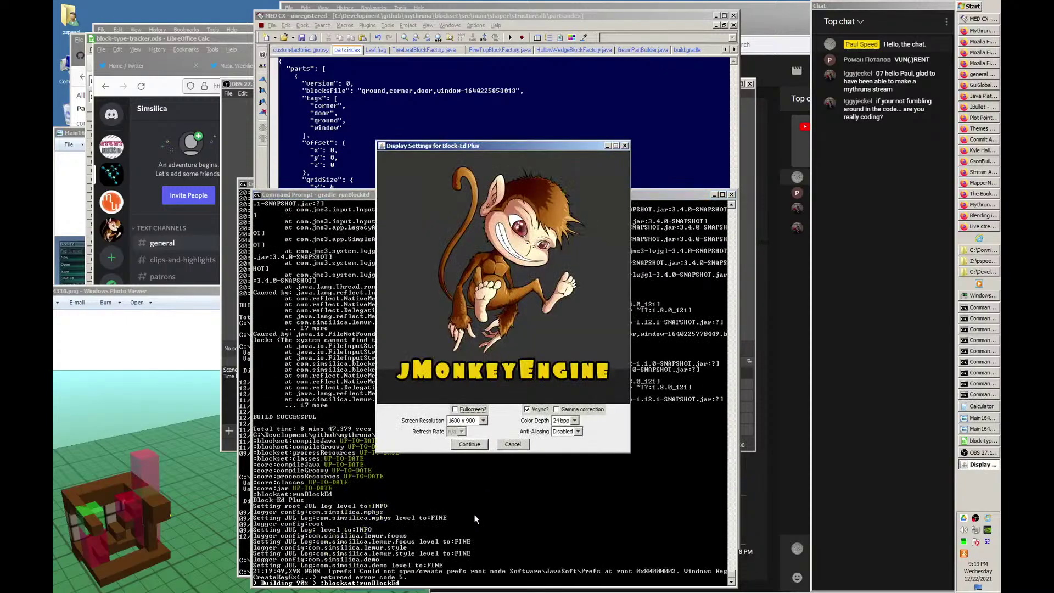
{"action": "left_click", "coordinate": [470, 445]}
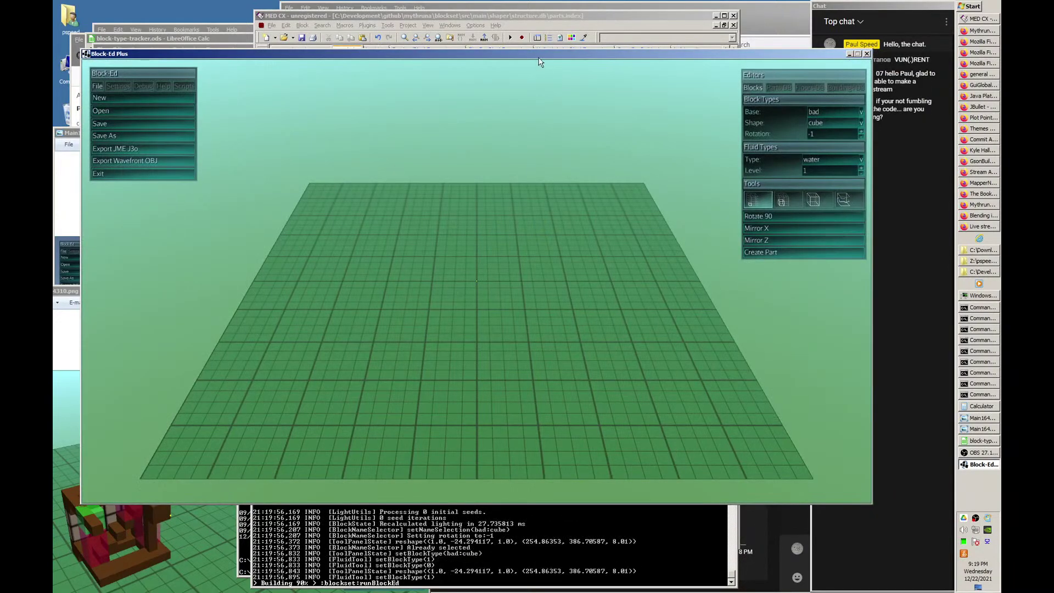
{"action": "left_click_drag", "start_coordinate": [538, 58], "coordinate": [506, 6]}
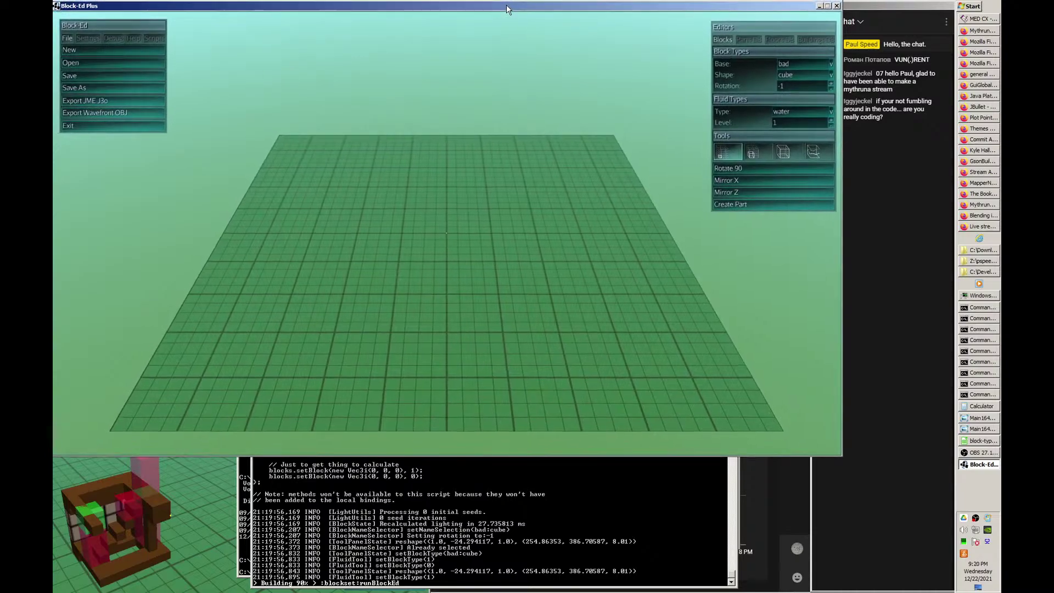
- Load the blocks of the corner, door, ground, window part, try to test its rotations and dismiss the error
{"action": "left_click", "coordinate": [749, 39]}
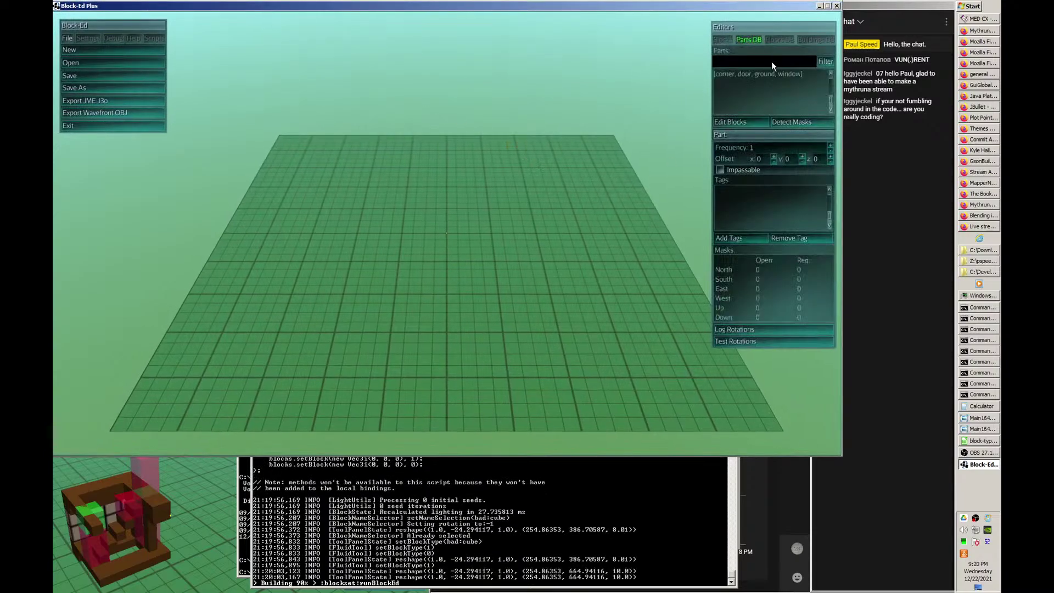
{"action": "left_click", "coordinate": [736, 123]}
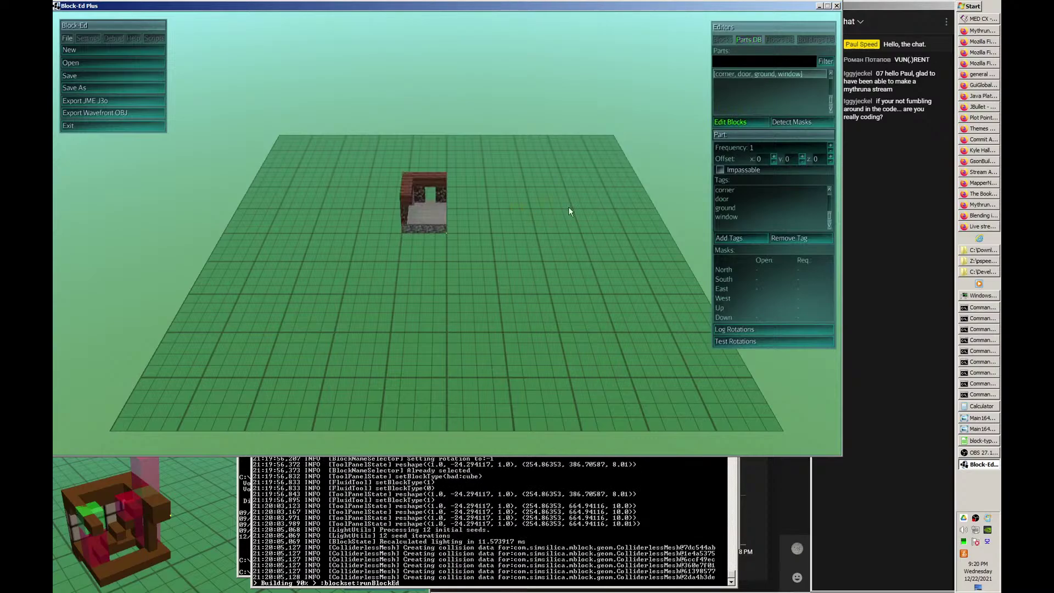
{"action": "left_click", "coordinate": [751, 342]}
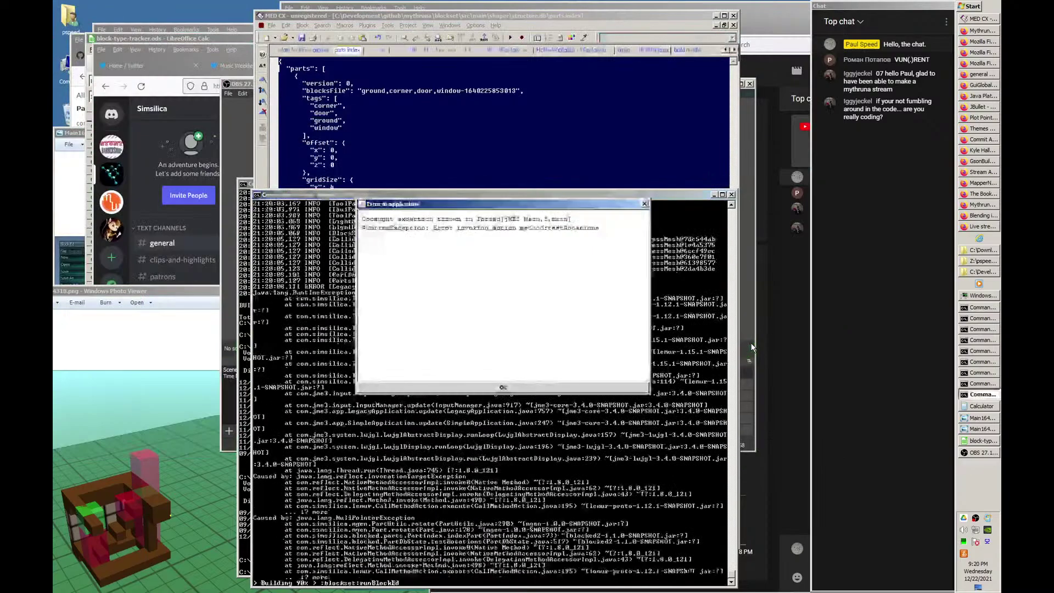
{"action": "left_click", "coordinate": [525, 388]}
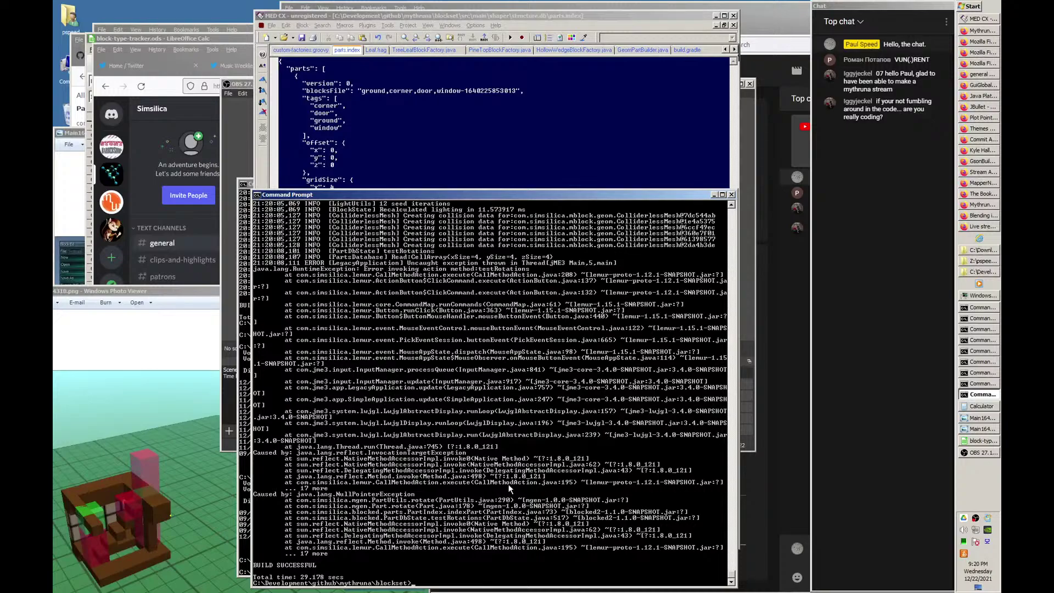
- Relaunch Block-Ed from the Command Prompt with the same display settings and reposition its window at the screen's upper edge
{"action": "key", "text": "Up"}
{"action": "key", "text": "Return"}
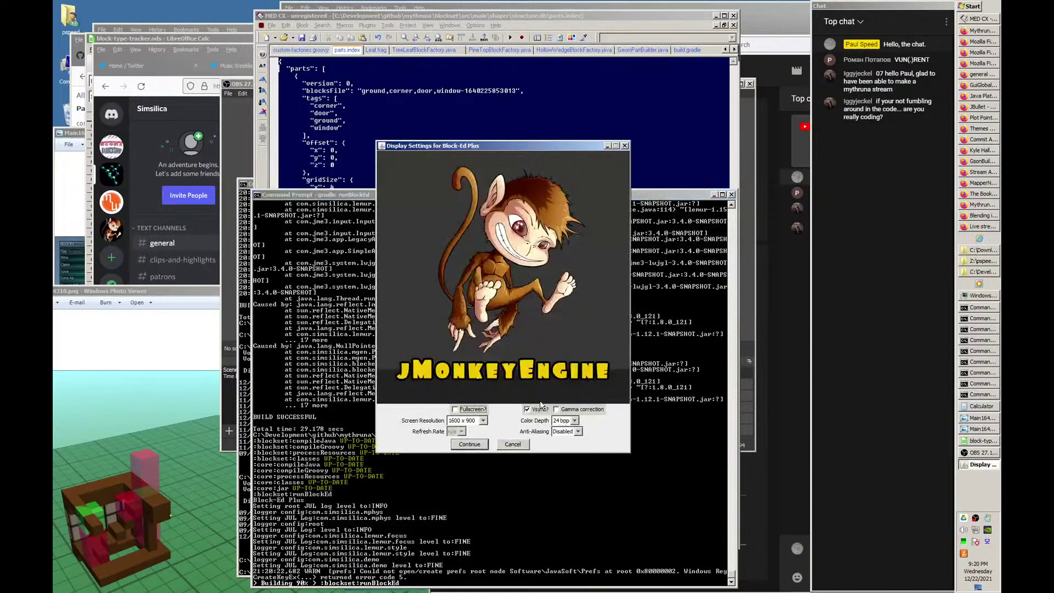
{"action": "left_click", "coordinate": [475, 446]}
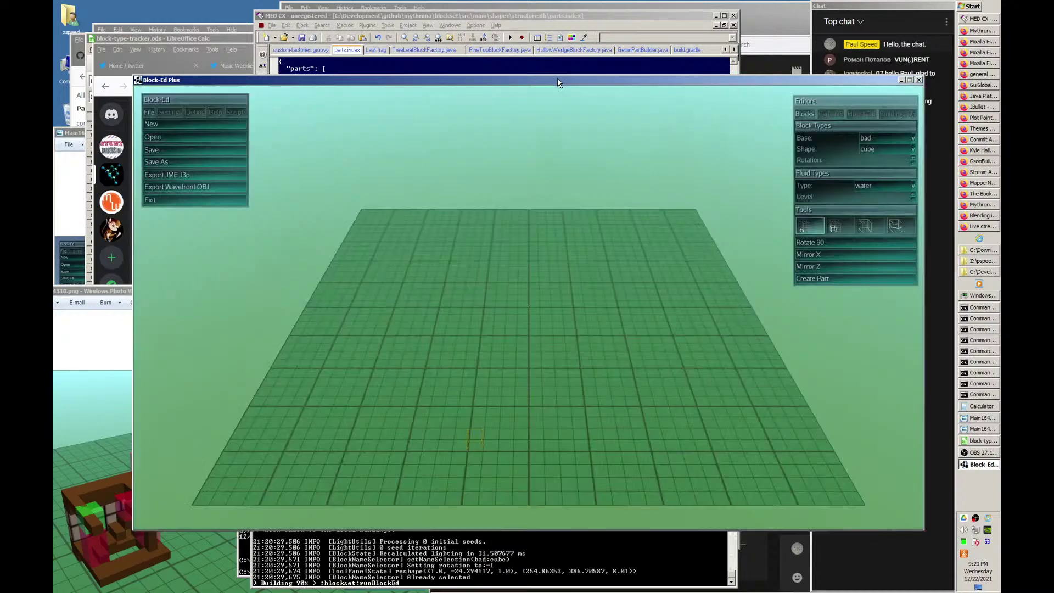
{"action": "left_click_drag", "start_coordinate": [558, 78], "coordinate": [520, 8]}
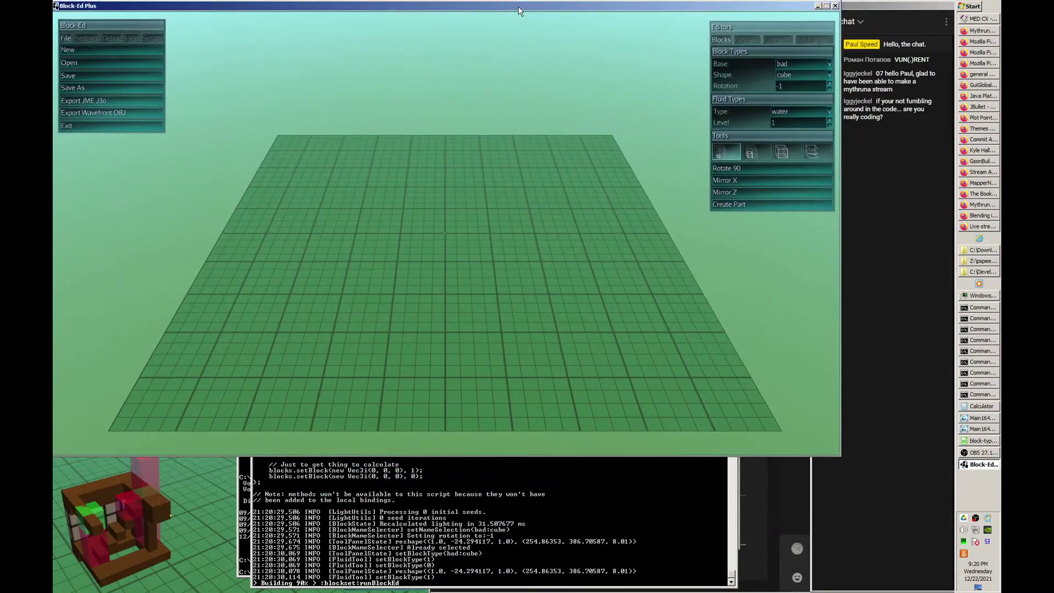
- Load the blocks of the corner, door, ground, window part from the parts database and detect its masks
{"action": "left_click", "coordinate": [741, 42]}
{"action": "left_click", "coordinate": [777, 75]}
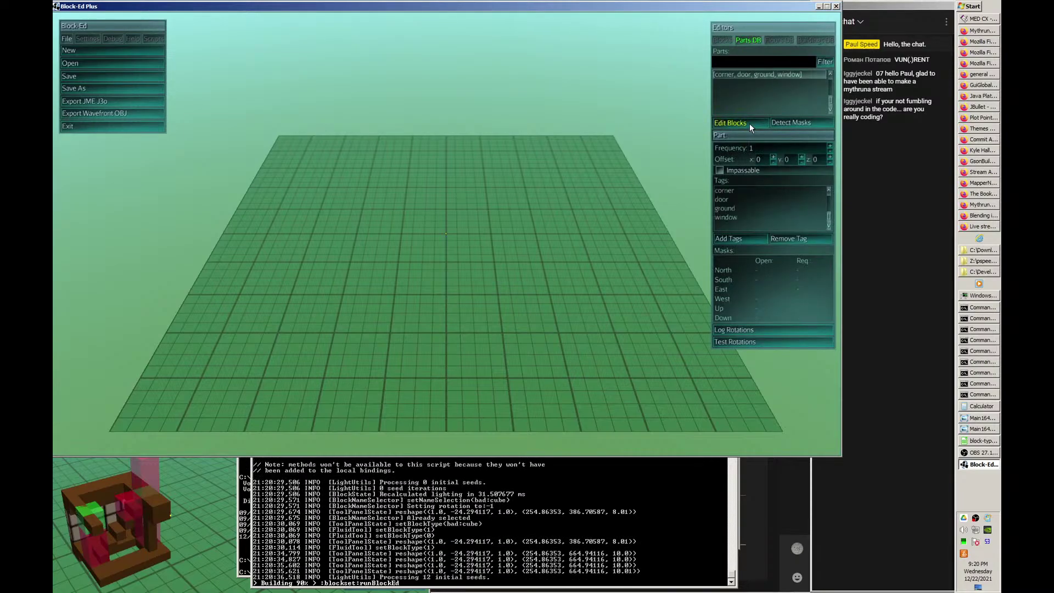
{"action": "left_click", "coordinate": [750, 123]}
{"action": "key", "text": "w"}
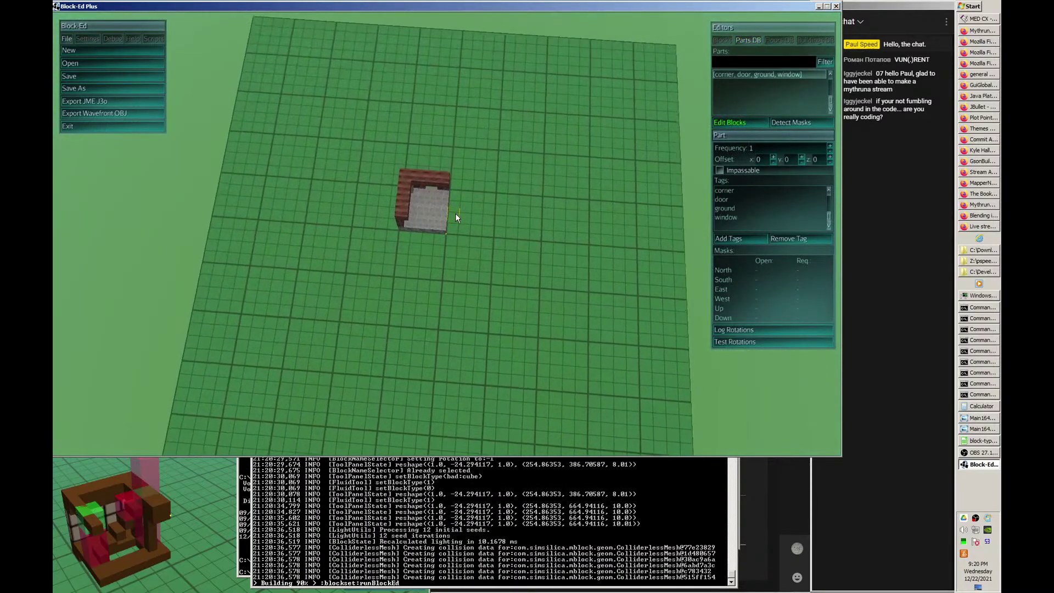
{"action": "key", "text": "s"}
{"action": "key", "text": "w"}
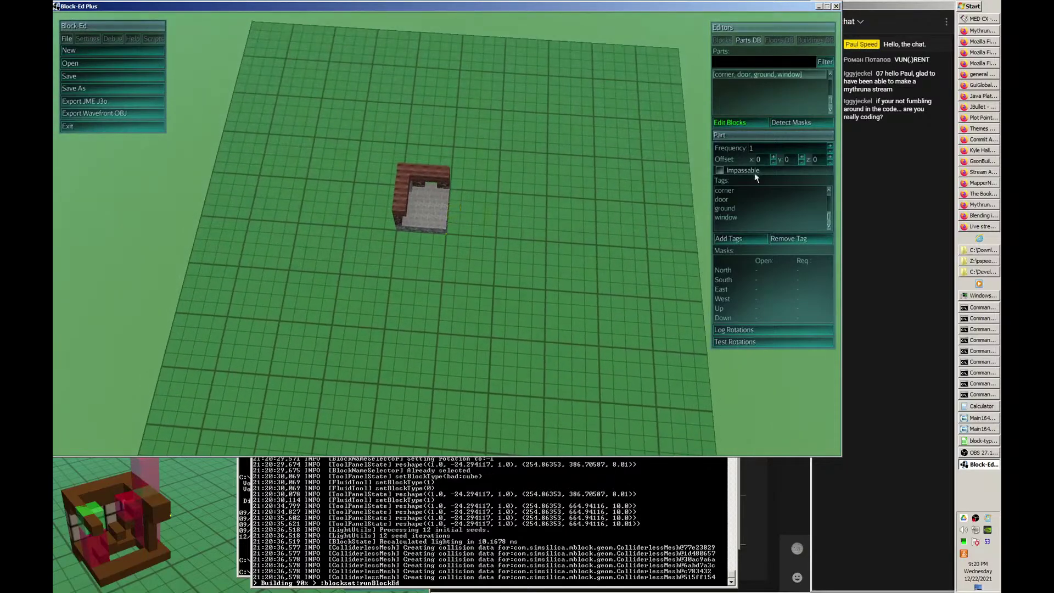
{"action": "left_click", "coordinate": [804, 123]}
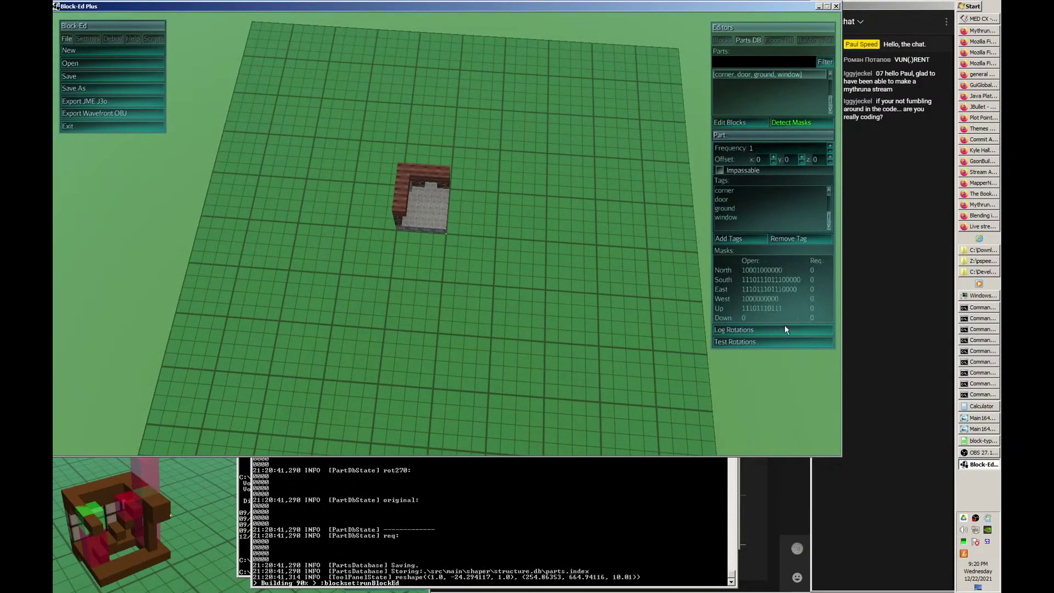
{"action": "key", "text": "s"}
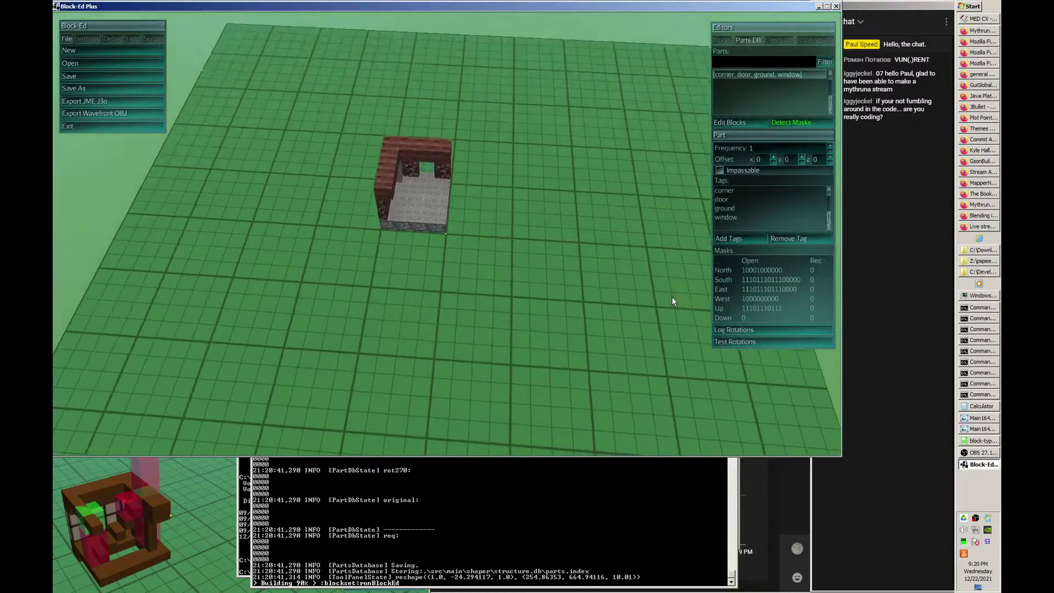
- Examine the corner room's walls, window, door opening and floor from above and from its open sides
{"action": "key", "text": "w"}
{"action": "key", "text": "a"}
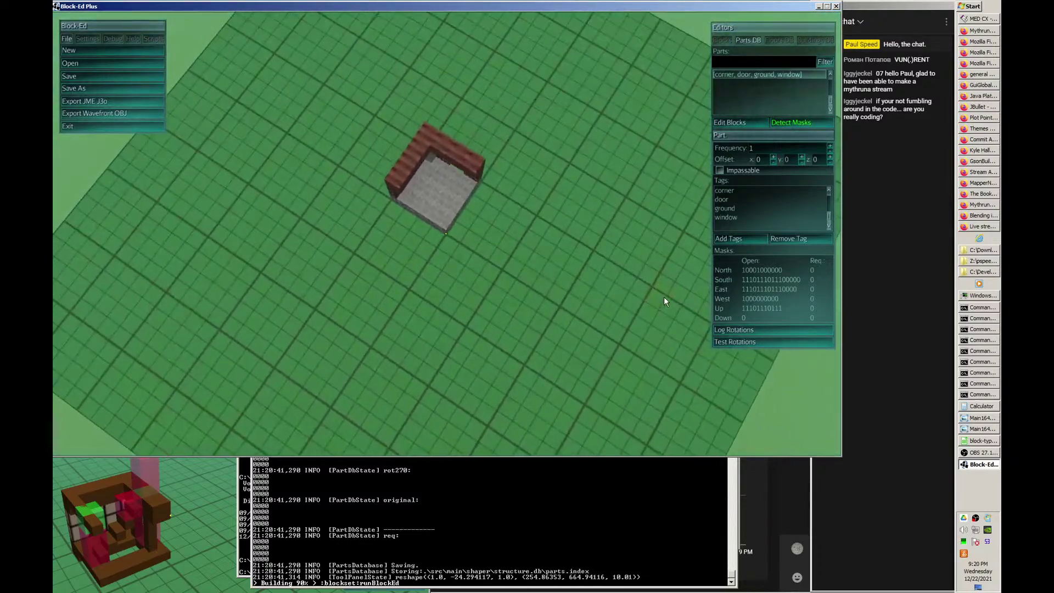
{"action": "key", "text": "a"}
{"action": "key", "text": "s"}
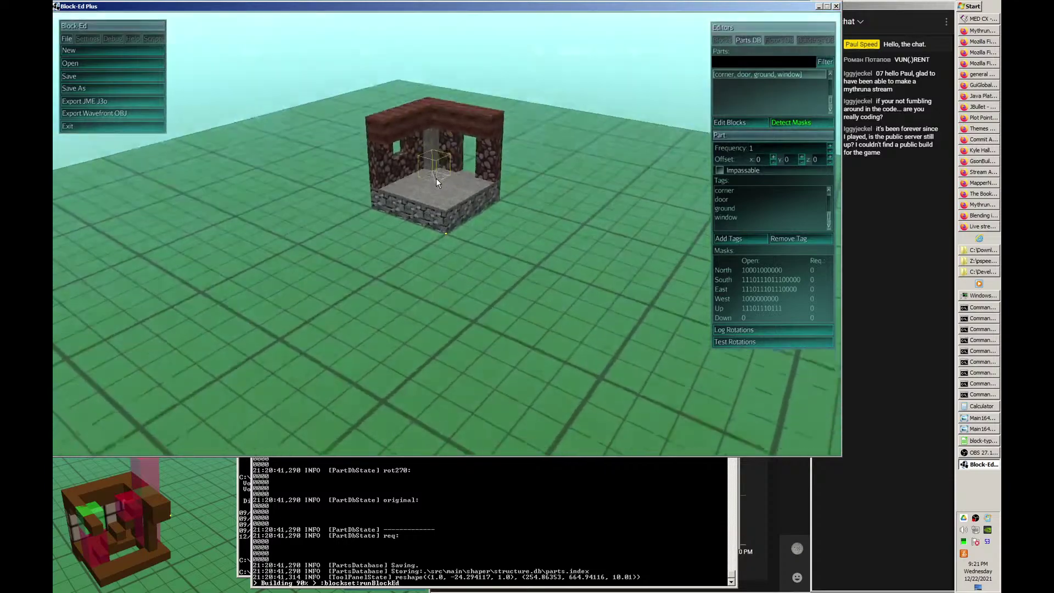
{"action": "scroll", "coordinate": [436, 178], "scroll_direction": "up", "scroll_amount": 3}
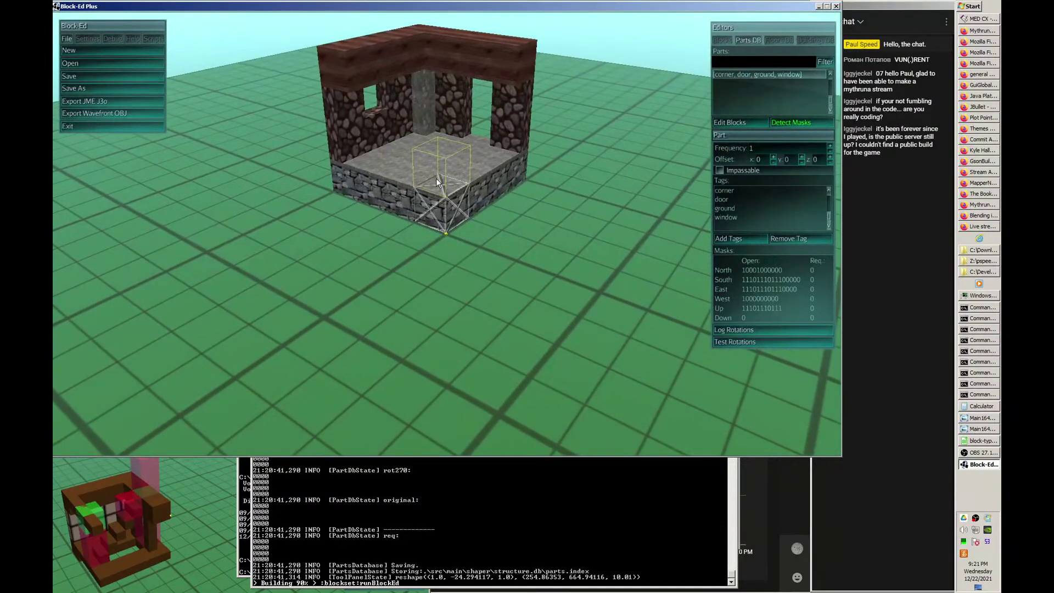
{"action": "scroll", "coordinate": [436, 178], "scroll_direction": "up", "scroll_amount": 3}
{"action": "key", "text": "d"}
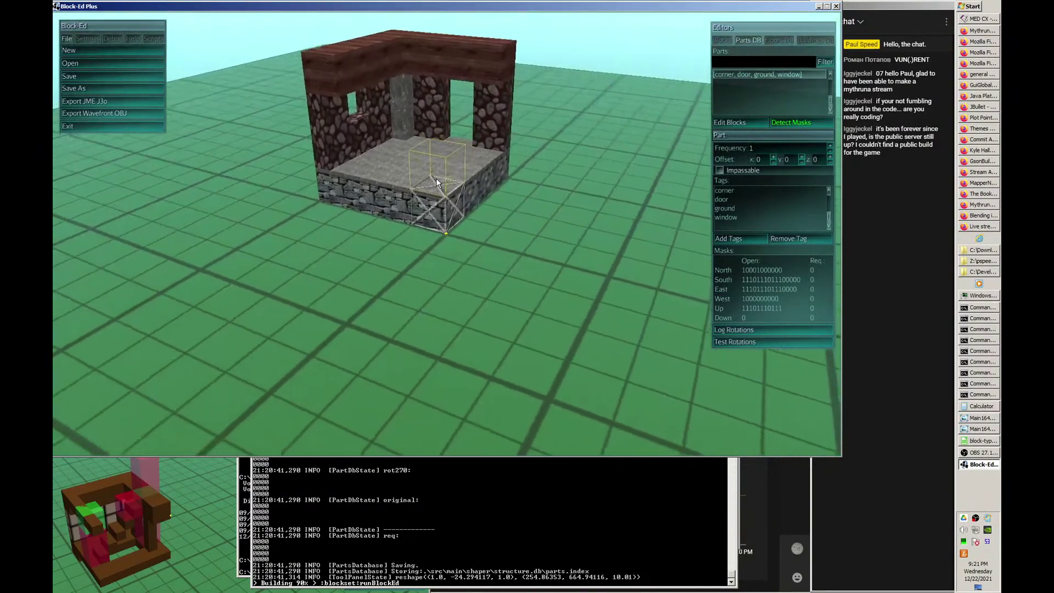
{"action": "scroll", "coordinate": [500, 114], "scroll_direction": "down", "scroll_amount": 5}
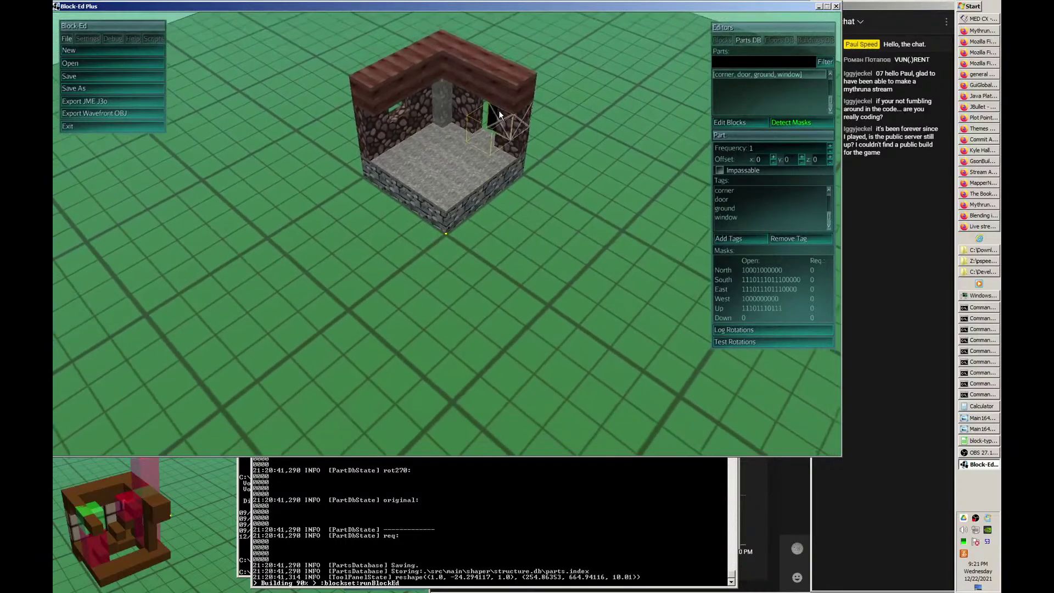
- Create a 2 by 2 floor template named "ground" in the floors database and select its upper-left slot
{"action": "left_click", "coordinate": [783, 41]}
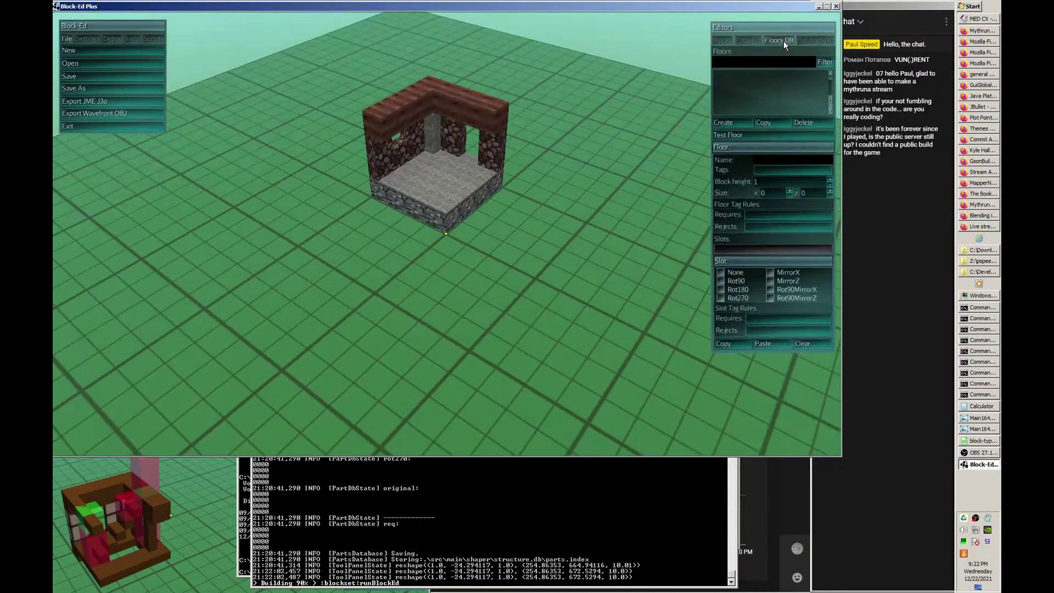
{"action": "left_click", "coordinate": [733, 122]}
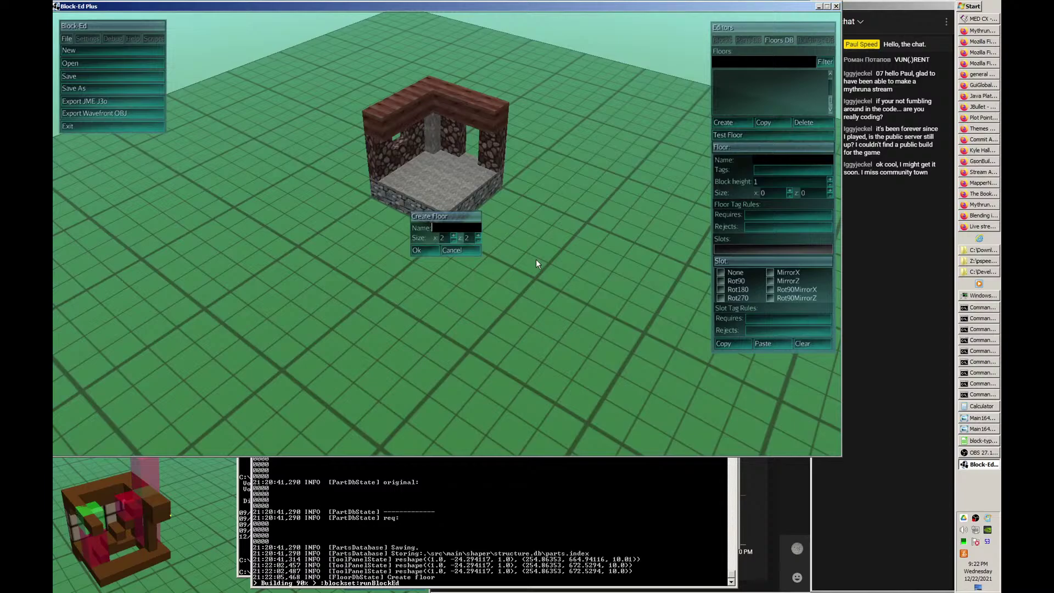
{"action": "type", "text": "ground"}
{"action": "left_click", "coordinate": [428, 250]}
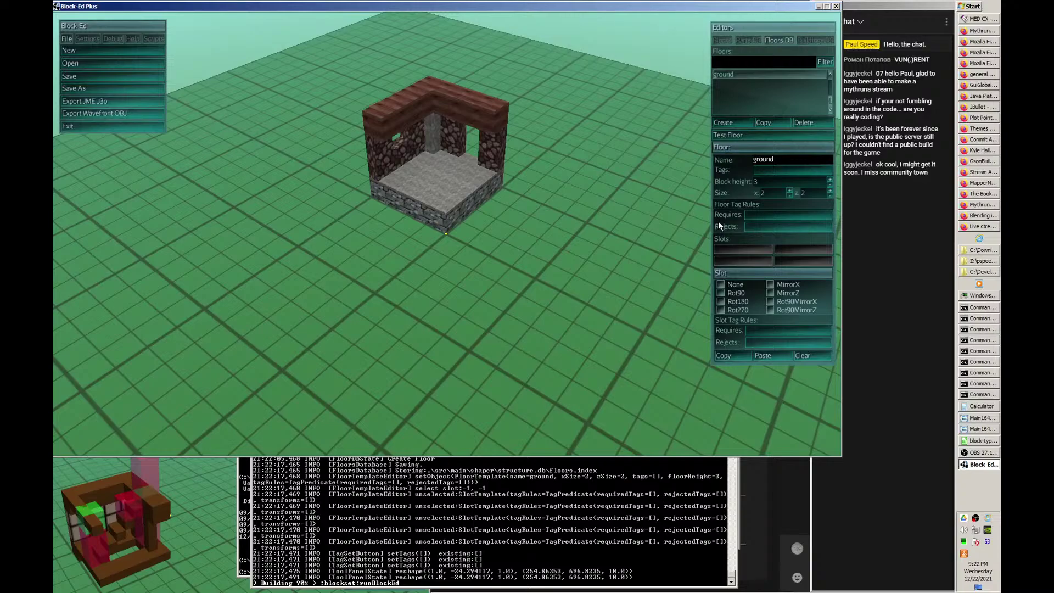
{"action": "left_click", "coordinate": [752, 254]}
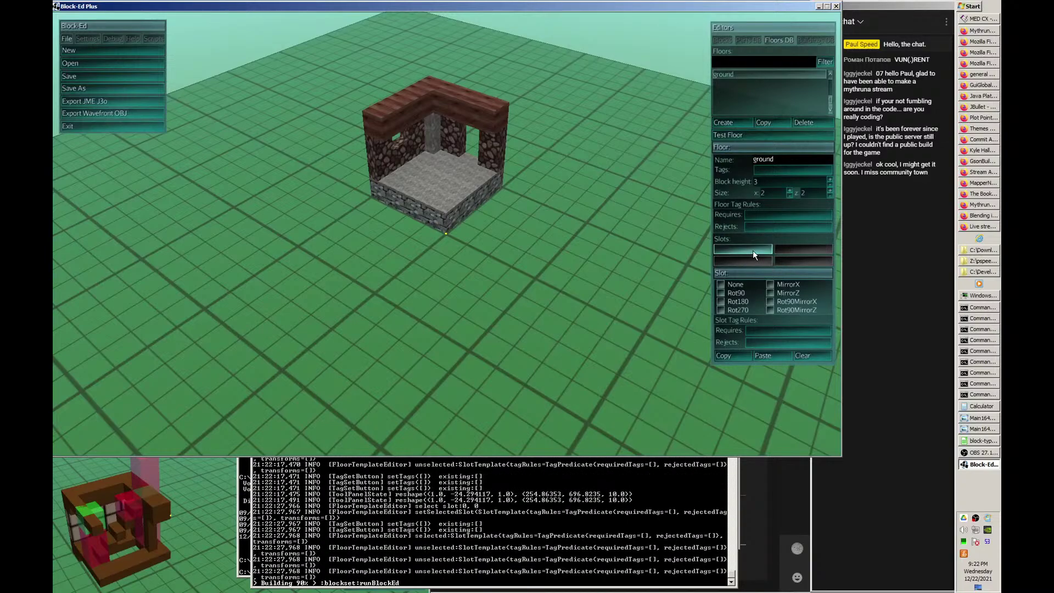
{"action": "left_click", "coordinate": [748, 251]}
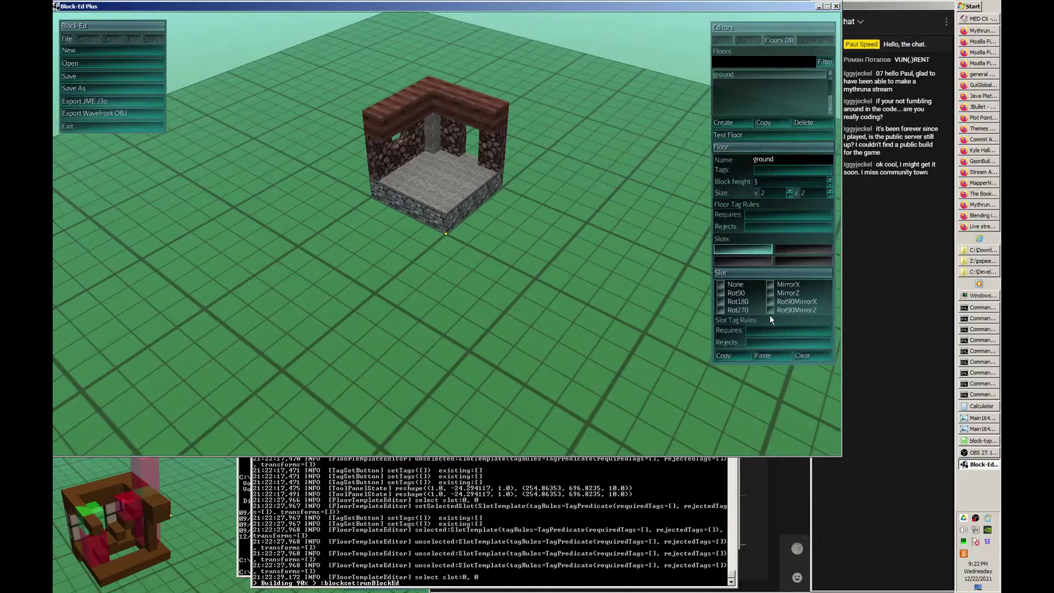
- Try the Rot90, Rot180, Rot270, MirrorX, MirrorZ and Rot90MirrorX transforms on the upper-left slot and clear them all
{"action": "left_click", "coordinate": [721, 293]}
{"action": "left_click", "coordinate": [721, 302]}
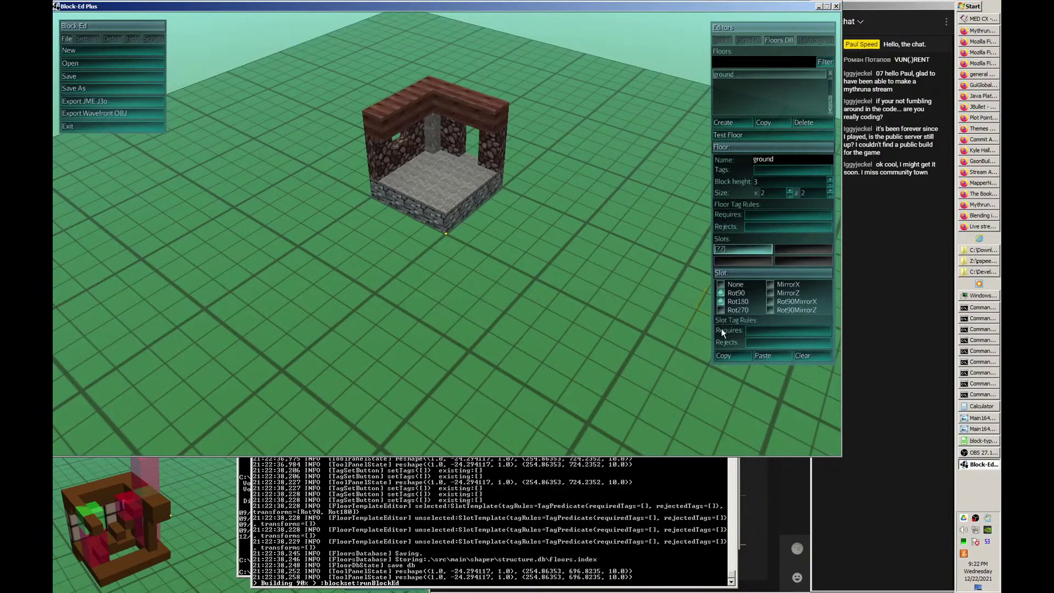
{"action": "left_click", "coordinate": [722, 309]}
{"action": "left_click", "coordinate": [770, 284]}
{"action": "left_click", "coordinate": [771, 293]}
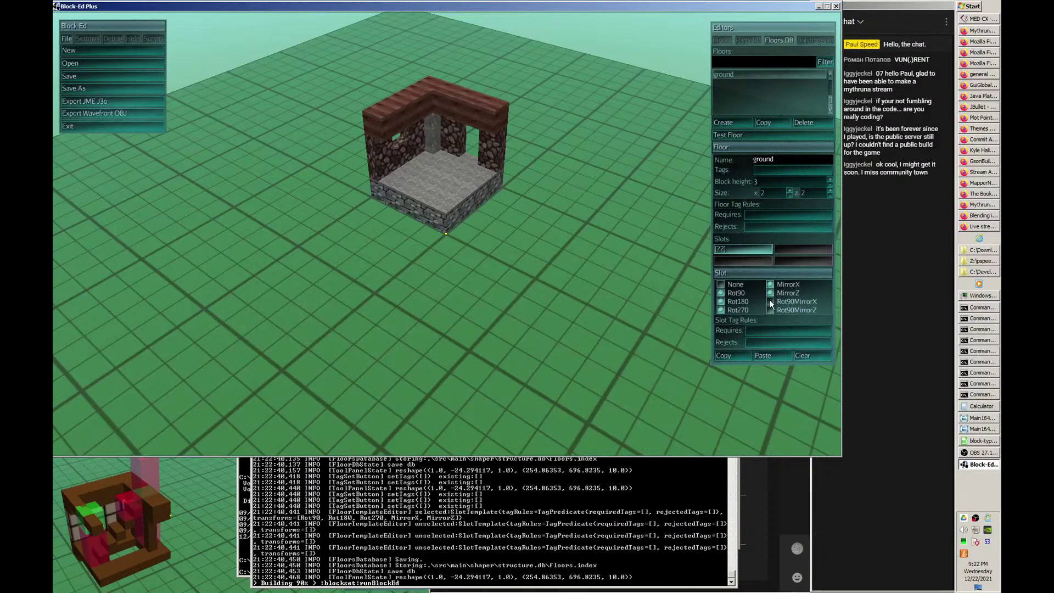
{"action": "left_click", "coordinate": [771, 301]}
{"action": "left_click", "coordinate": [771, 301]}
{"action": "left_click", "coordinate": [772, 292]}
{"action": "left_click", "coordinate": [771, 284]}
{"action": "left_click", "coordinate": [721, 293]}
{"action": "left_click", "coordinate": [721, 302]}
{"action": "left_click", "coordinate": [721, 314]}
{"action": "left_click", "coordinate": [722, 304]}
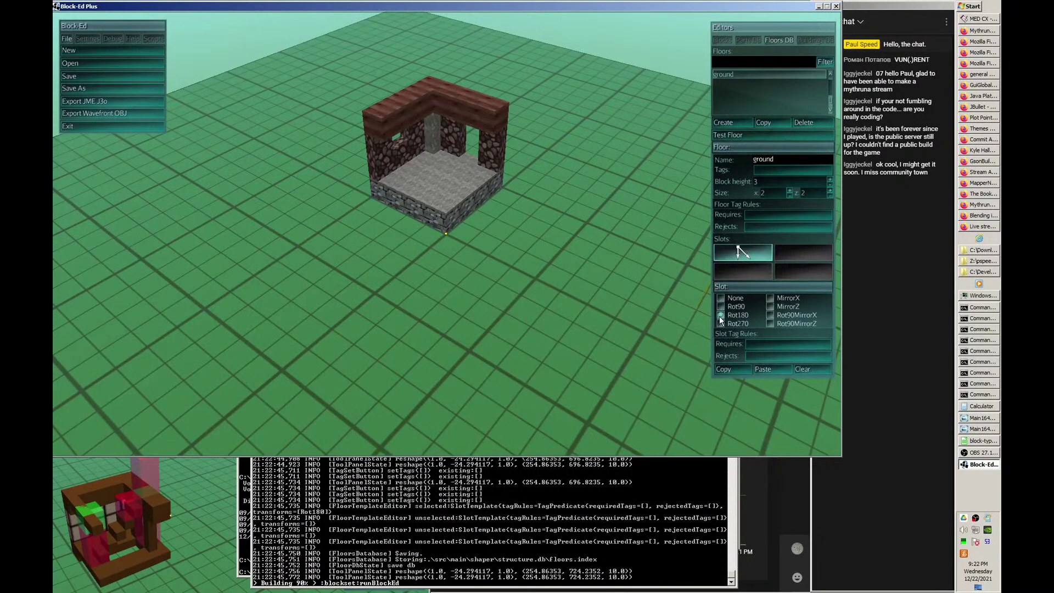
{"action": "left_click", "coordinate": [720, 311]}
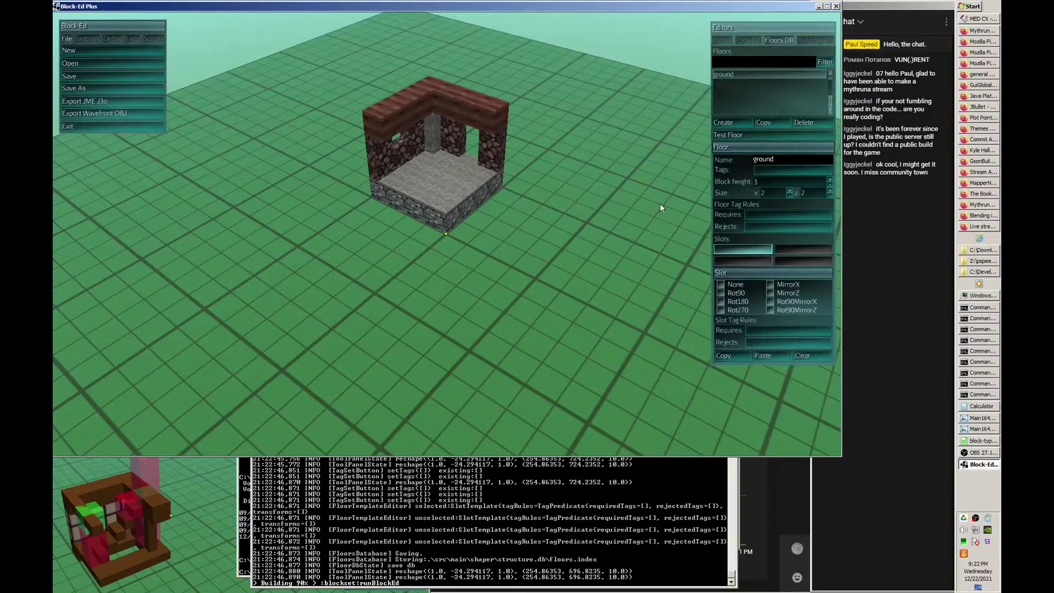
{"action": "left_click", "coordinate": [770, 215]}
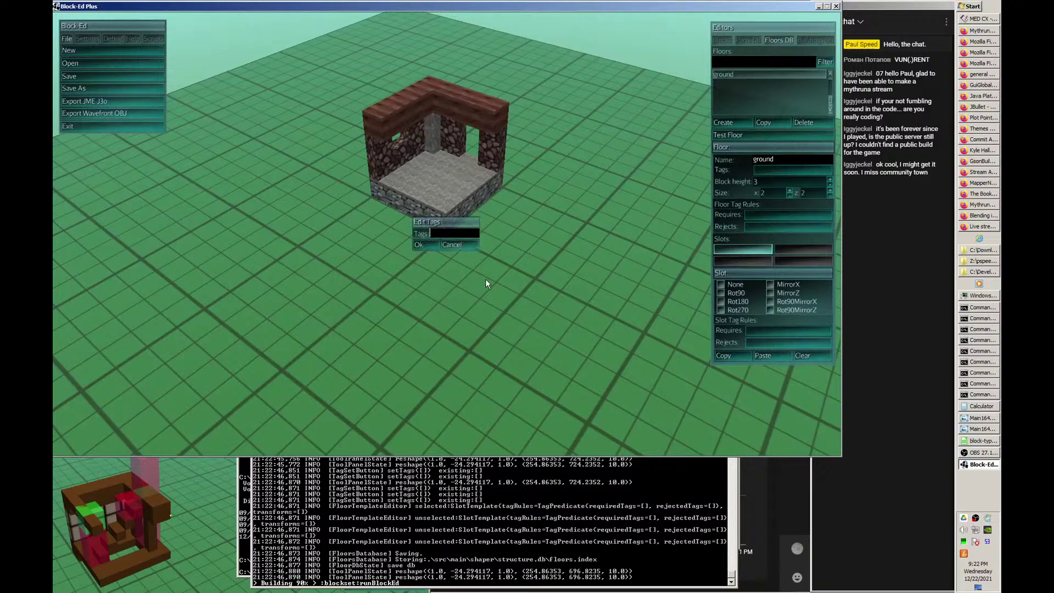
{"action": "type", "text": "corner"}
{"action": "left_click", "coordinate": [419, 245]}
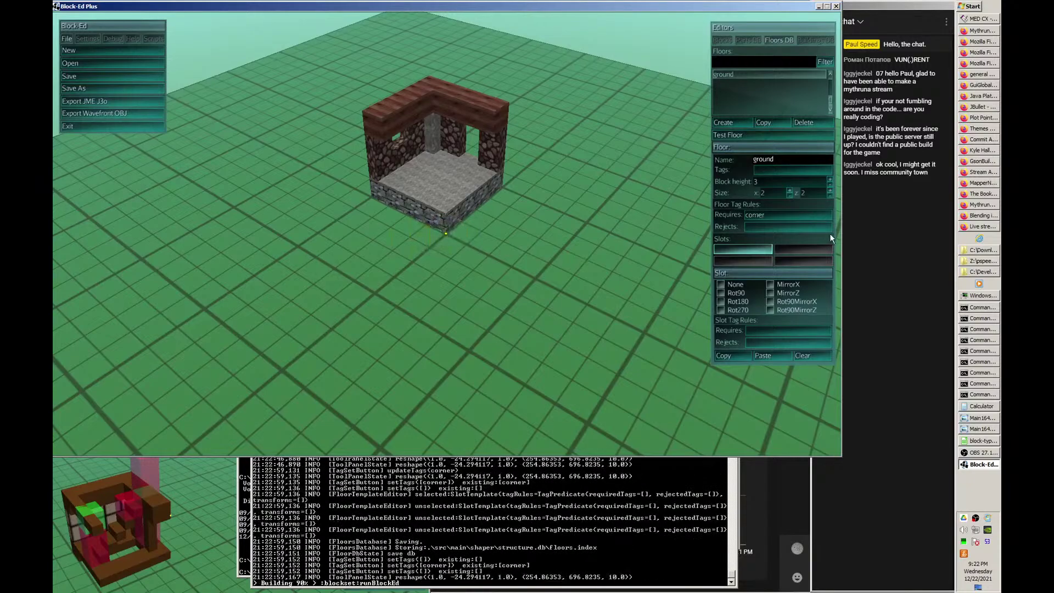
{"action": "left_click", "coordinate": [769, 216]}
{"action": "key", "text": "BackSpace"}
{"action": "key", "text": "BackSpace"}
{"action": "key", "text": "BackSpace"}
{"action": "key", "text": "BackSpace"}
{"action": "key", "text": "BackSpace"}
{"action": "key", "text": "BackSpace"}
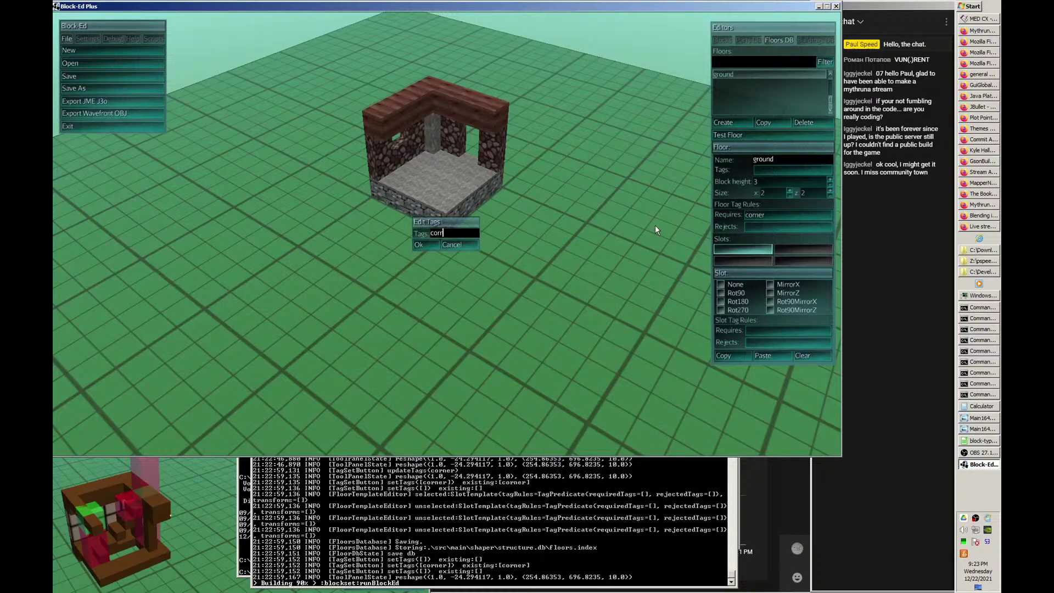
{"action": "left_click", "coordinate": [418, 245]}
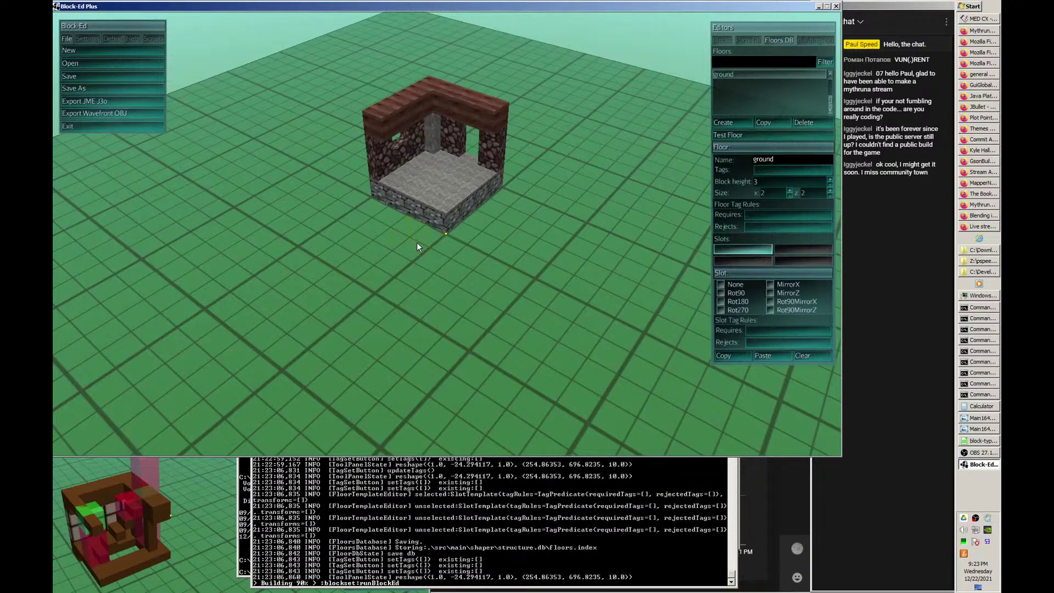
- Set the upper-left slot's tag rule to require the "corner" tag
{"action": "left_click", "coordinate": [764, 331]}
{"action": "type", "text": "corner"}
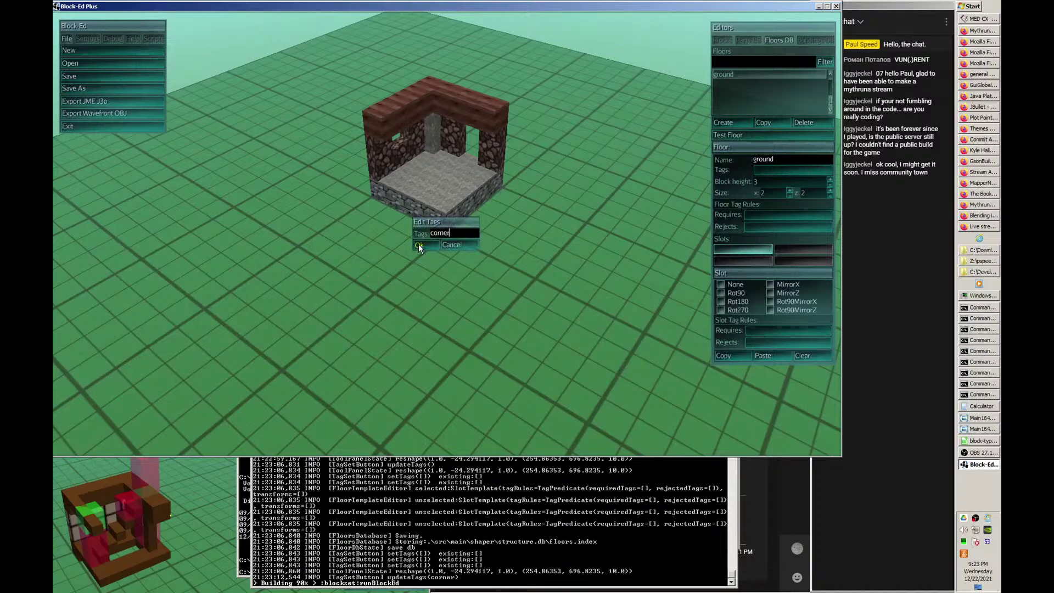
{"action": "left_click", "coordinate": [419, 244]}
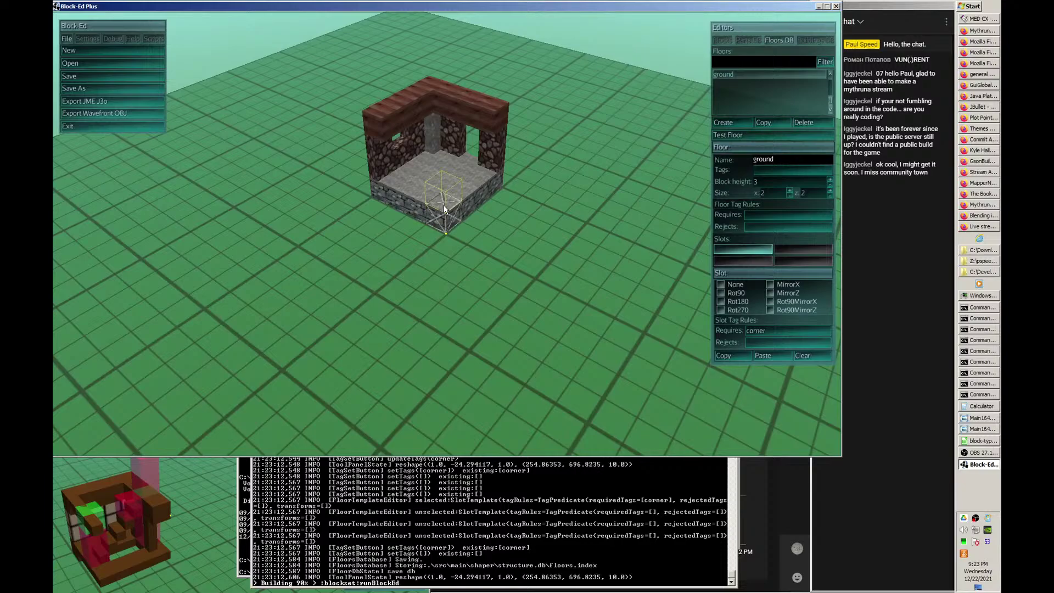
- Try Rot90MirrorX, MirrorX, None and Rot180 in turn on the upper-left corner slot, clearing each one again
{"action": "left_click", "coordinate": [772, 301]}
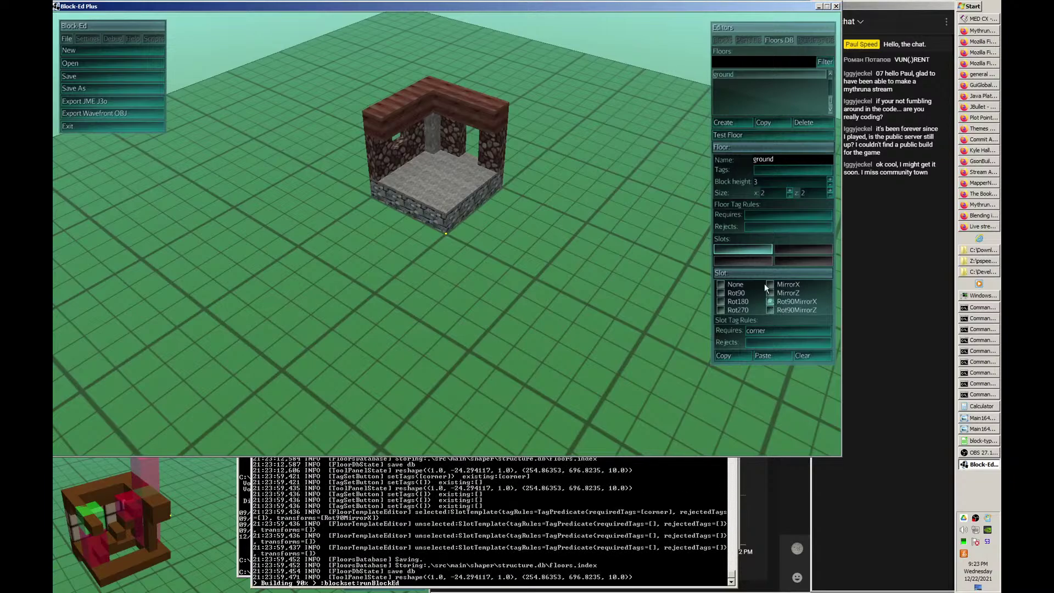
{"action": "left_click", "coordinate": [747, 250]}
{"action": "left_click", "coordinate": [771, 301]}
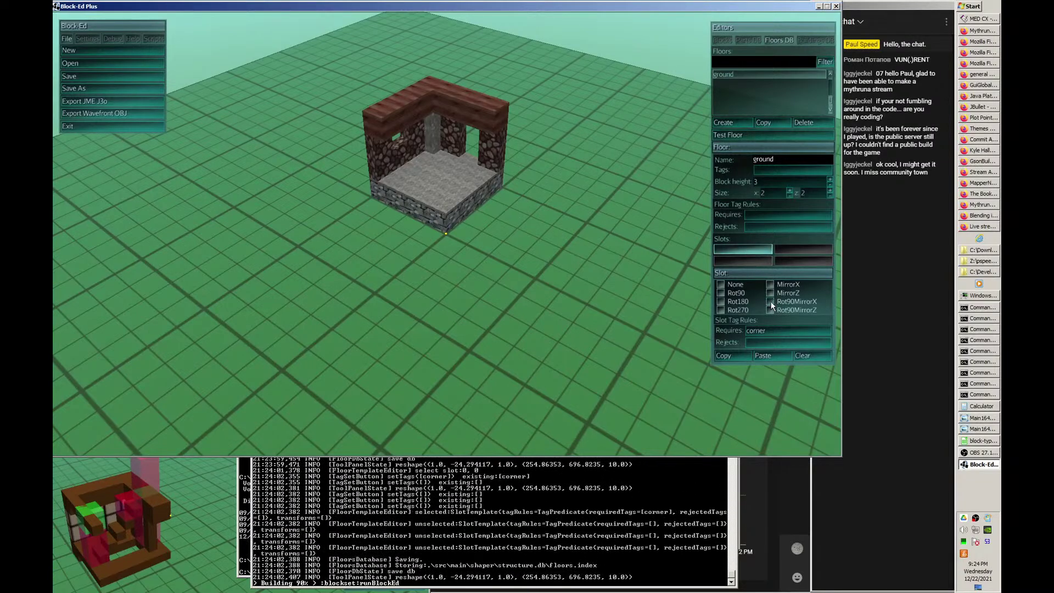
{"action": "left_click", "coordinate": [771, 302]}
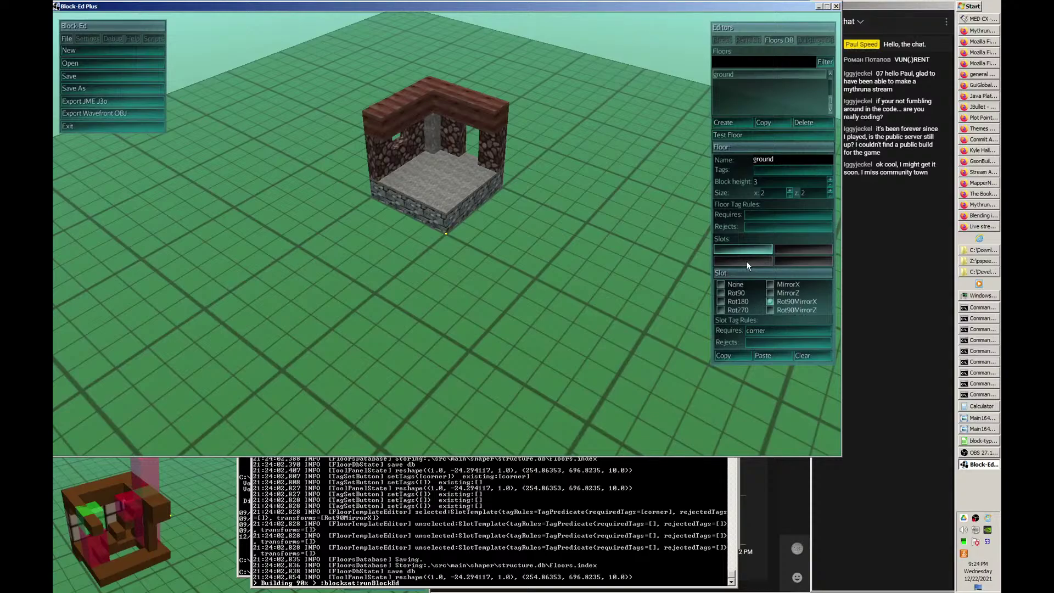
{"action": "left_click", "coordinate": [769, 284]}
{"action": "left_click", "coordinate": [769, 284]}
{"action": "left_click", "coordinate": [770, 301]}
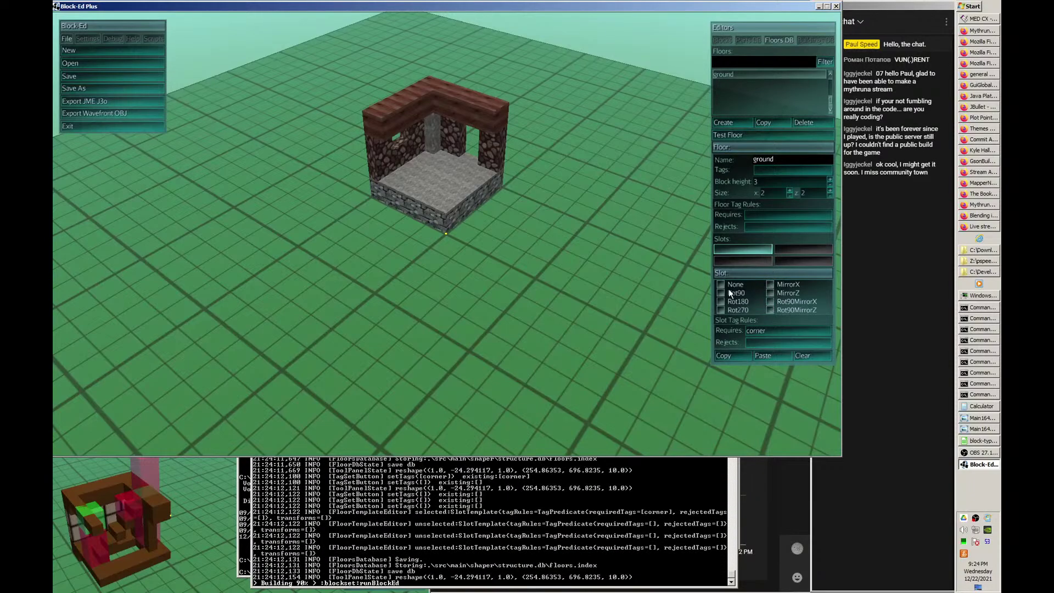
{"action": "left_click", "coordinate": [720, 284]}
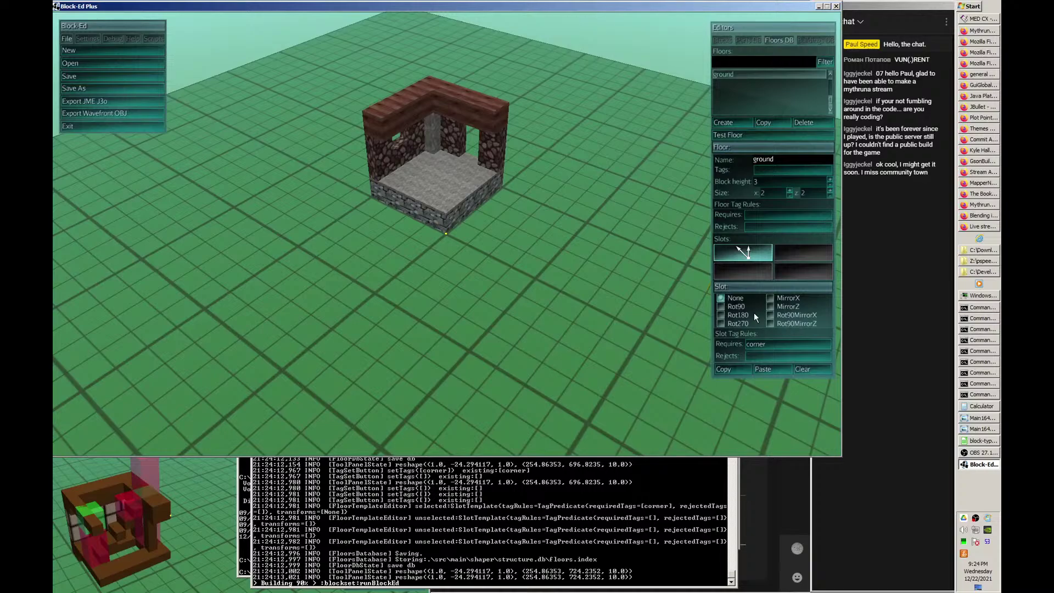
{"action": "left_click", "coordinate": [721, 303]}
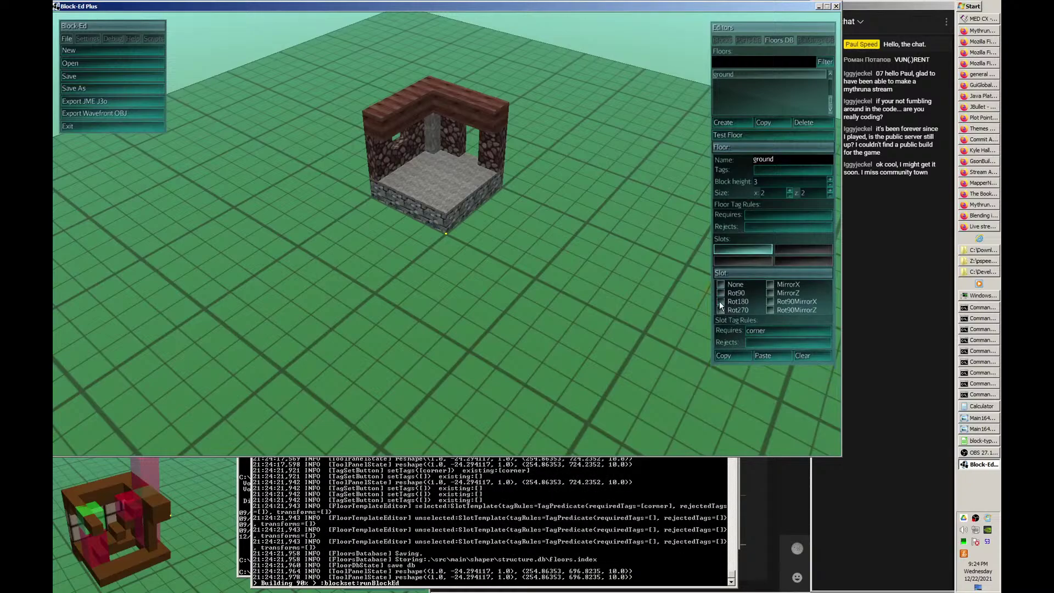
{"action": "left_click", "coordinate": [721, 315]}
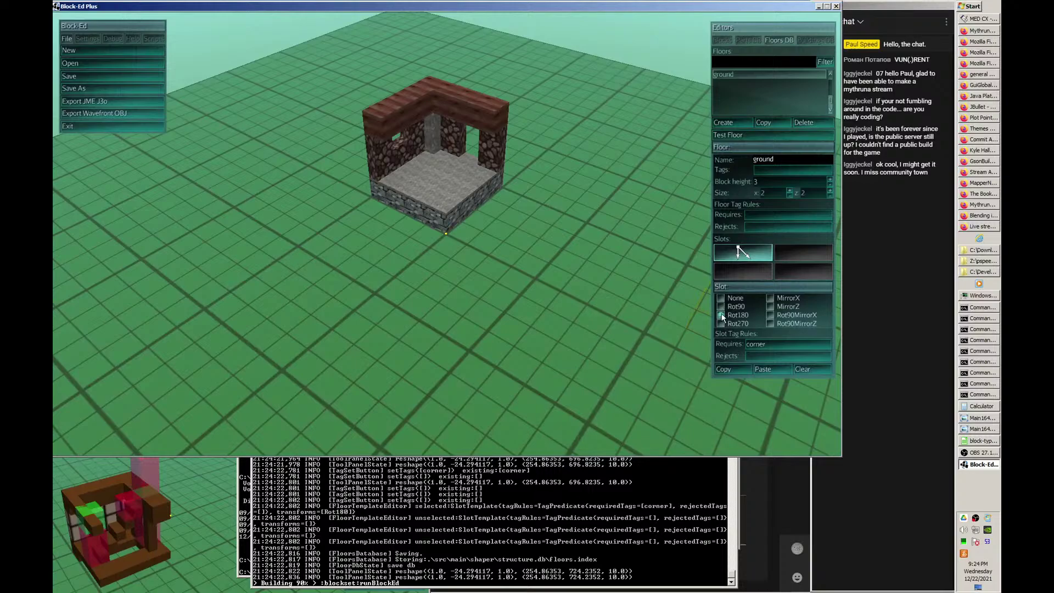
{"action": "left_click", "coordinate": [723, 324]}
- Allow the Rot90MirrorX and None transforms on the upper-left slot, and Rot90 and MirrorX on the upper-right slot
{"action": "left_click", "coordinate": [770, 302]}
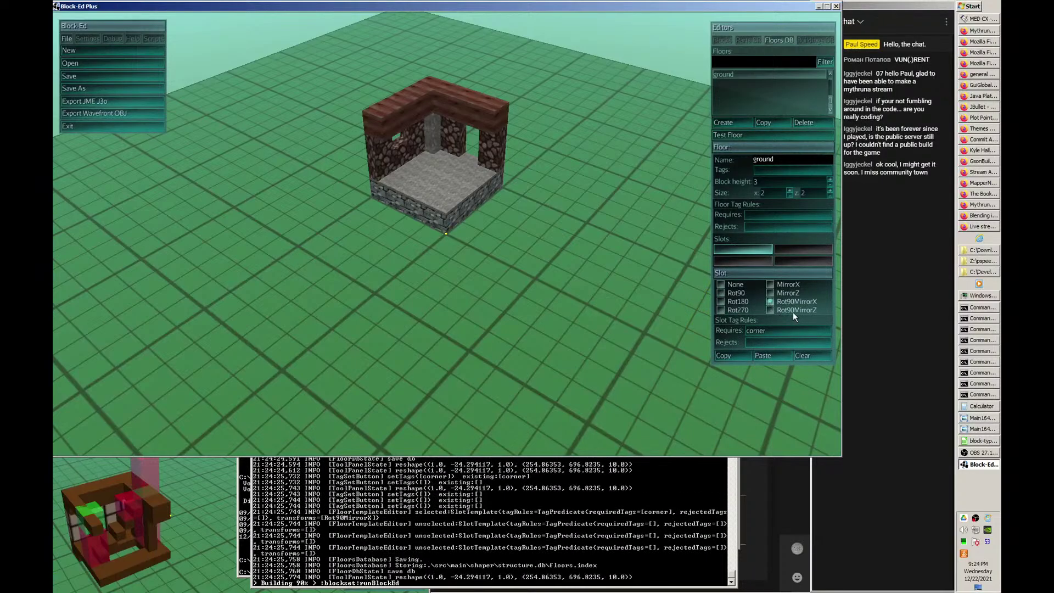
{"action": "left_click", "coordinate": [722, 285]}
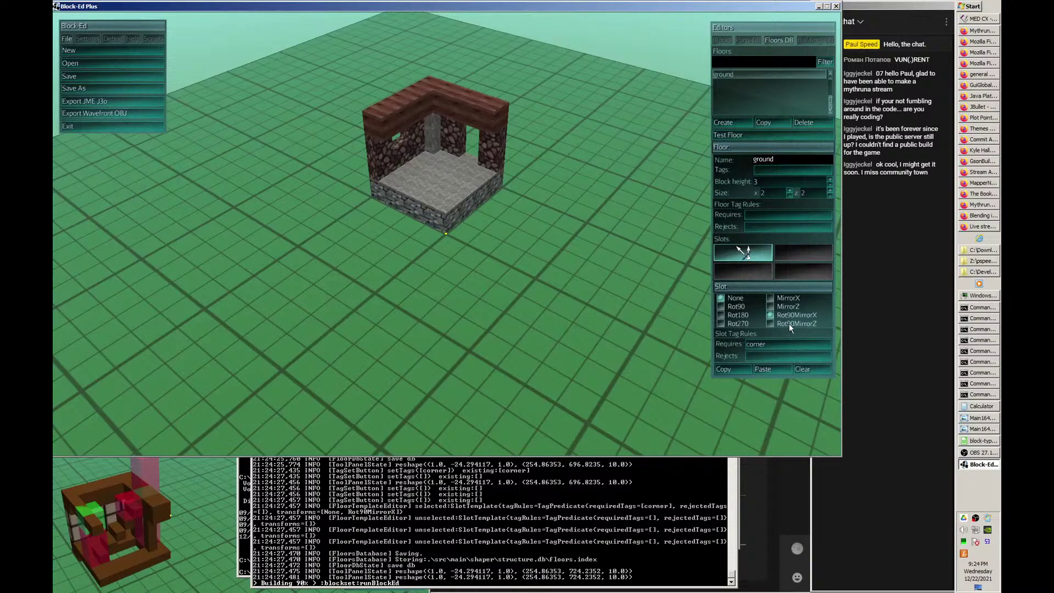
{"action": "left_click", "coordinate": [807, 251]}
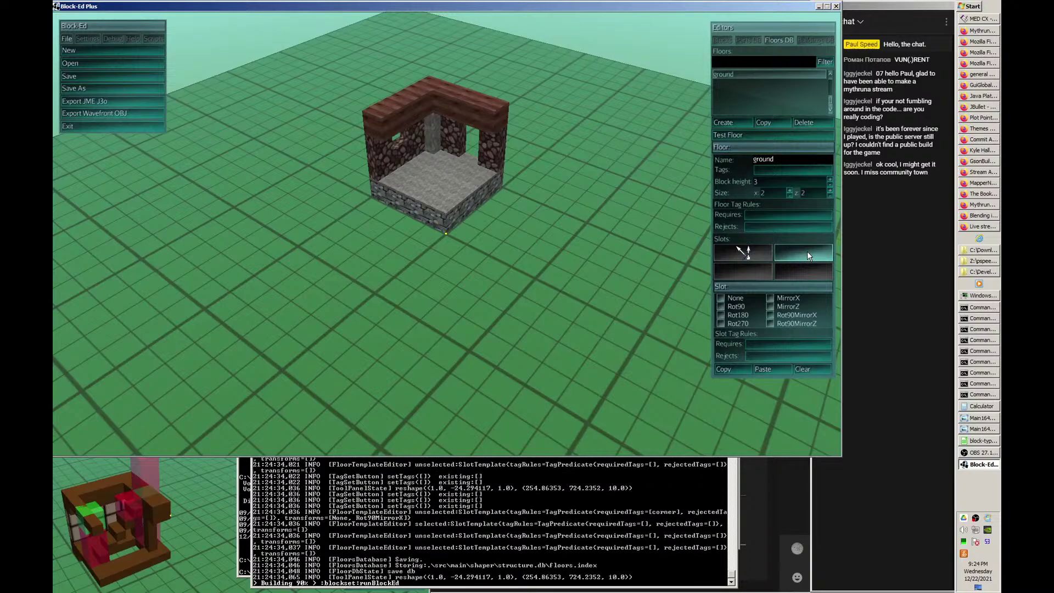
{"action": "left_click", "coordinate": [722, 306]}
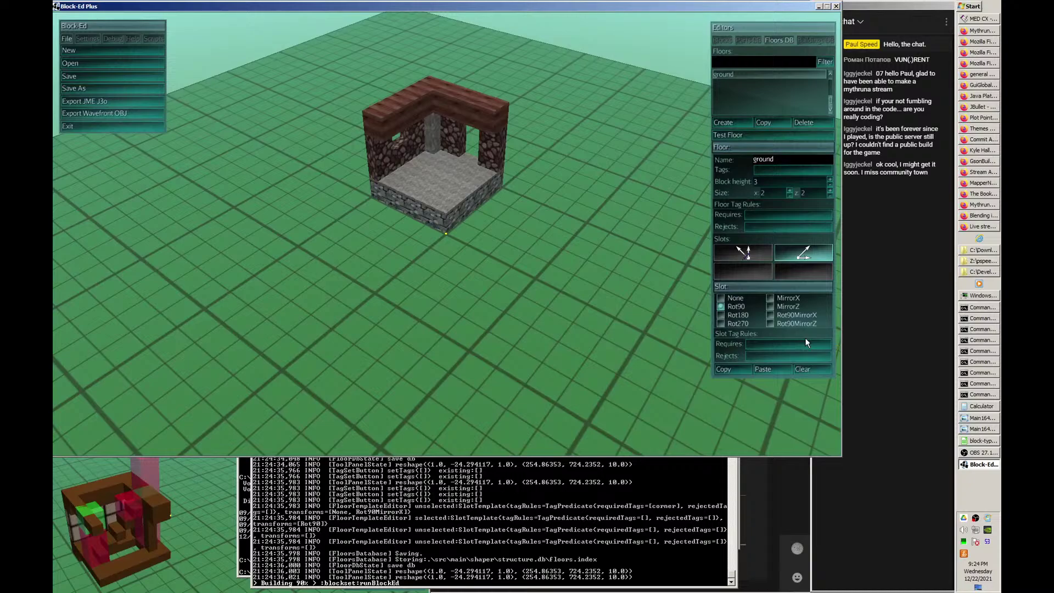
{"action": "left_click", "coordinate": [771, 297]}
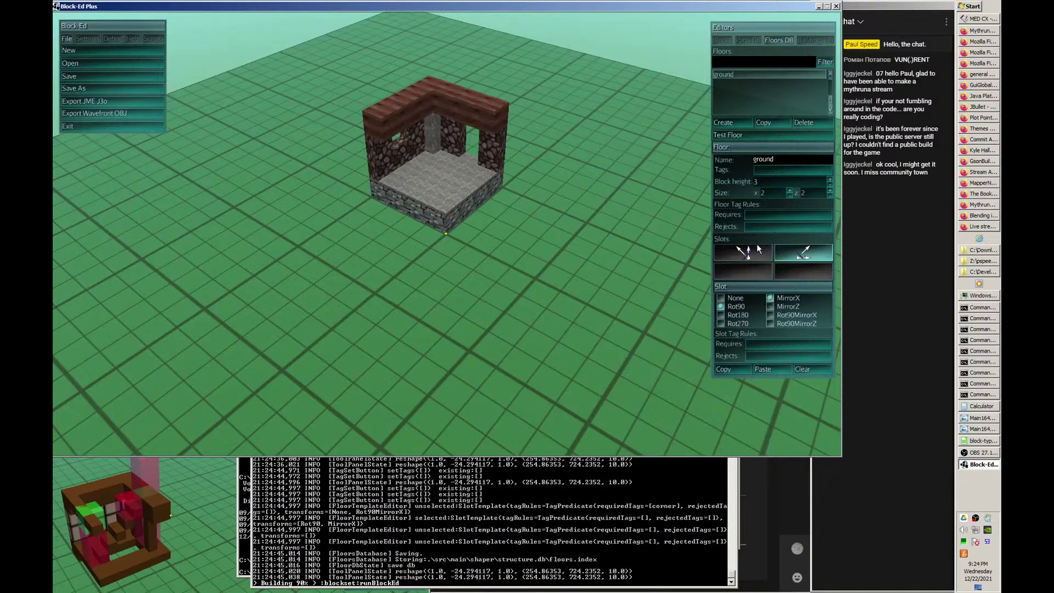
- Allow the Rot270 and MirrorZ transforms on the lower-left slot and select the lower-right slot
{"action": "left_click", "coordinate": [752, 270]}
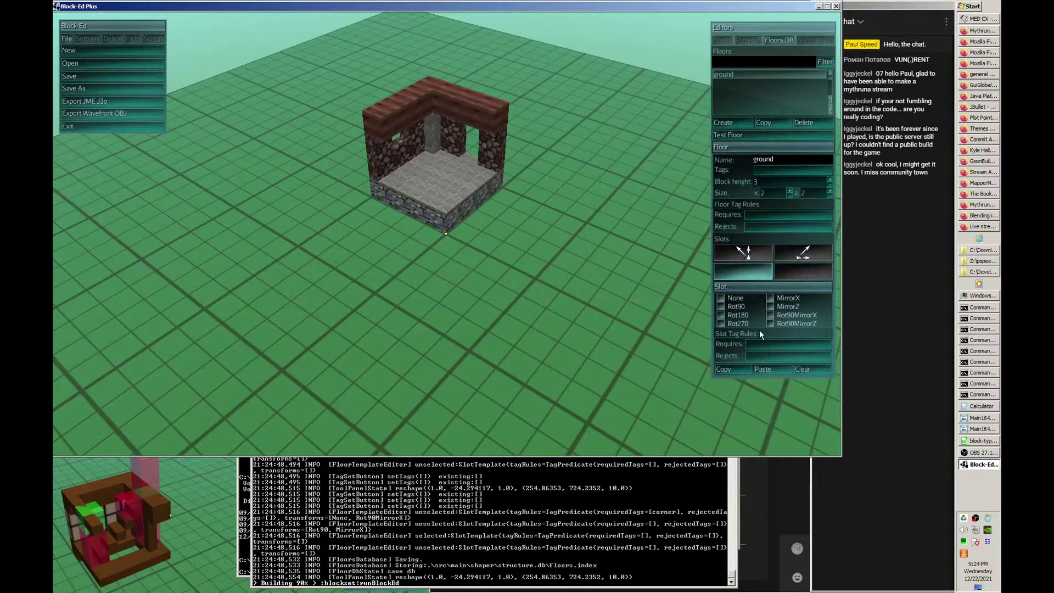
{"action": "left_click", "coordinate": [721, 324]}
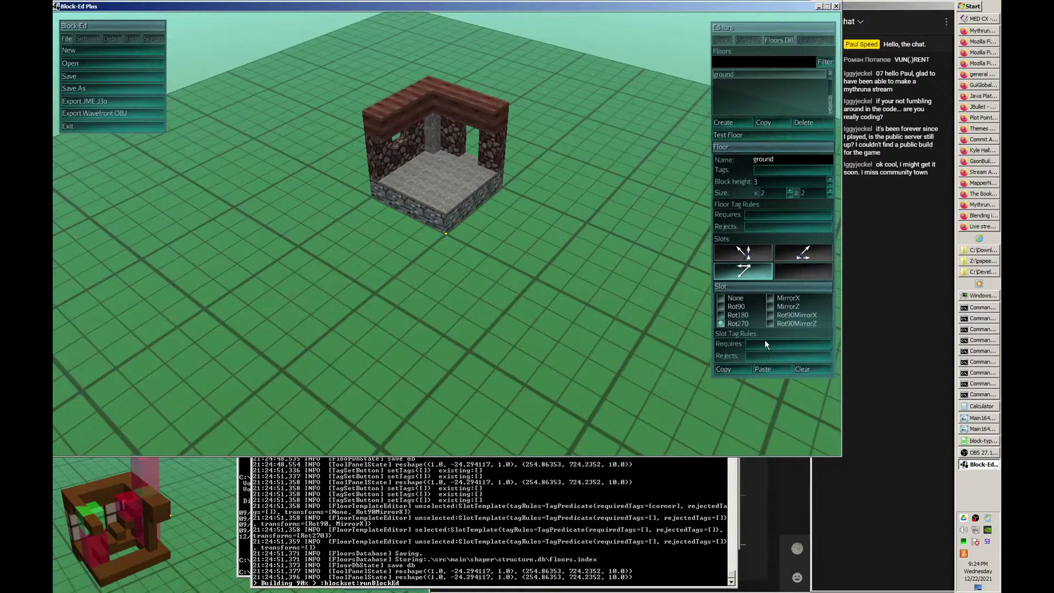
{"action": "left_click", "coordinate": [771, 308]}
{"action": "left_click", "coordinate": [798, 276]}
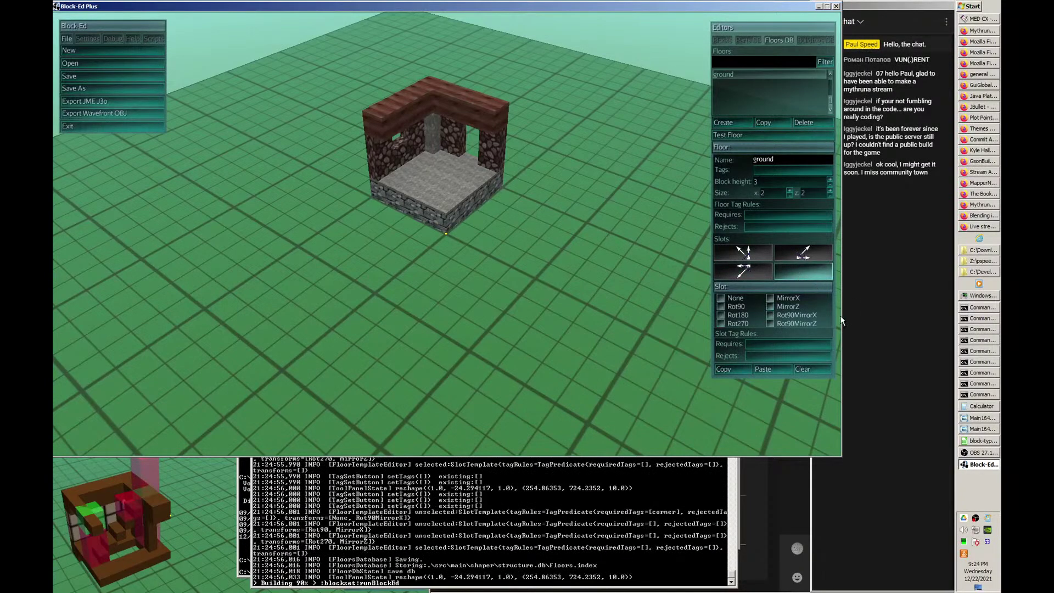
- Allow the Rot180 and Rot90MirrorZ transforms on the lower-right slot and check the upper-left slot's tag rules
{"action": "left_click", "coordinate": [739, 316]}
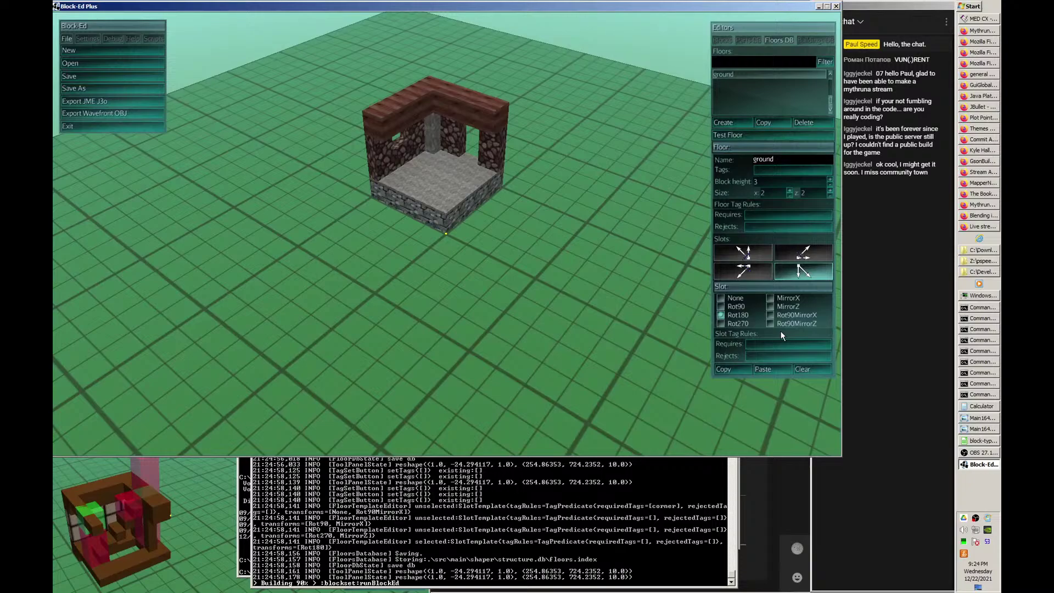
{"action": "left_click", "coordinate": [781, 324]}
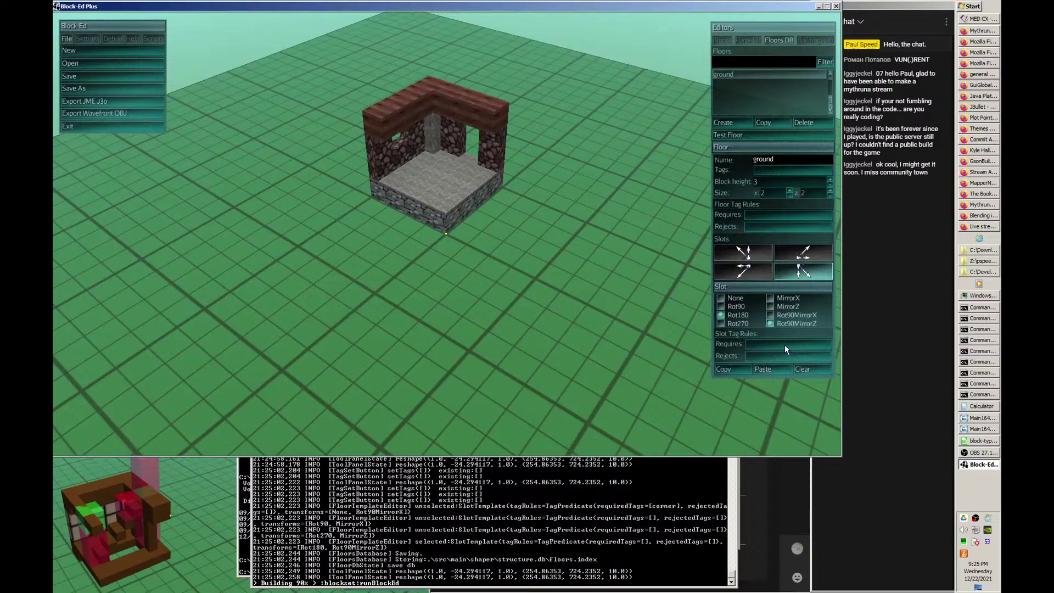
{"action": "left_click", "coordinate": [750, 252]}
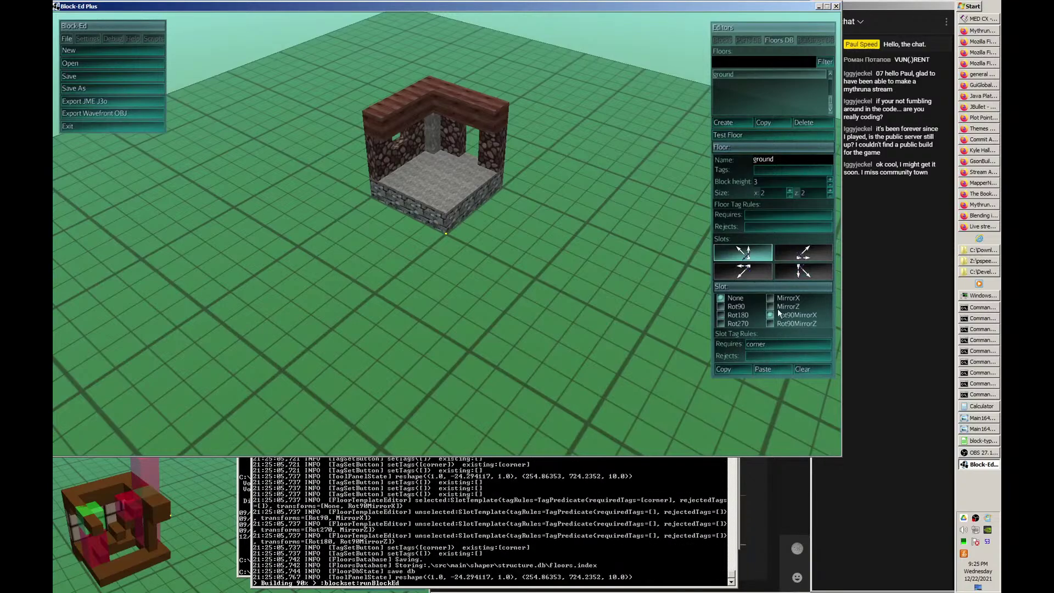
- Set the upper-right slot's tag rule to require the "corner" tag
{"action": "left_click", "coordinate": [799, 256]}
{"action": "left_click", "coordinate": [773, 345]}
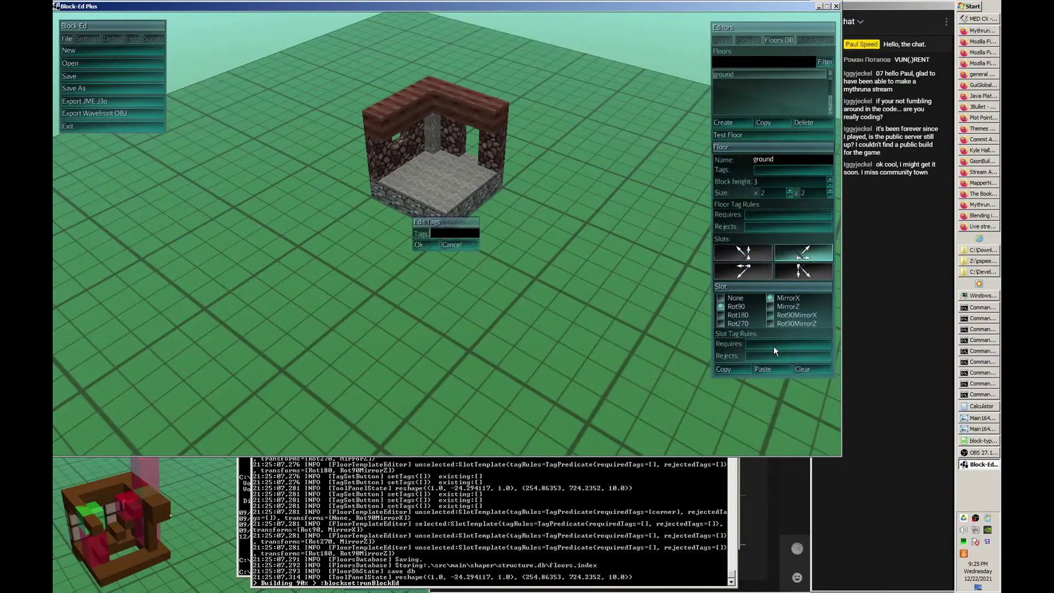
{"action": "type", "text": "corner"}
{"action": "left_click", "coordinate": [424, 246]}
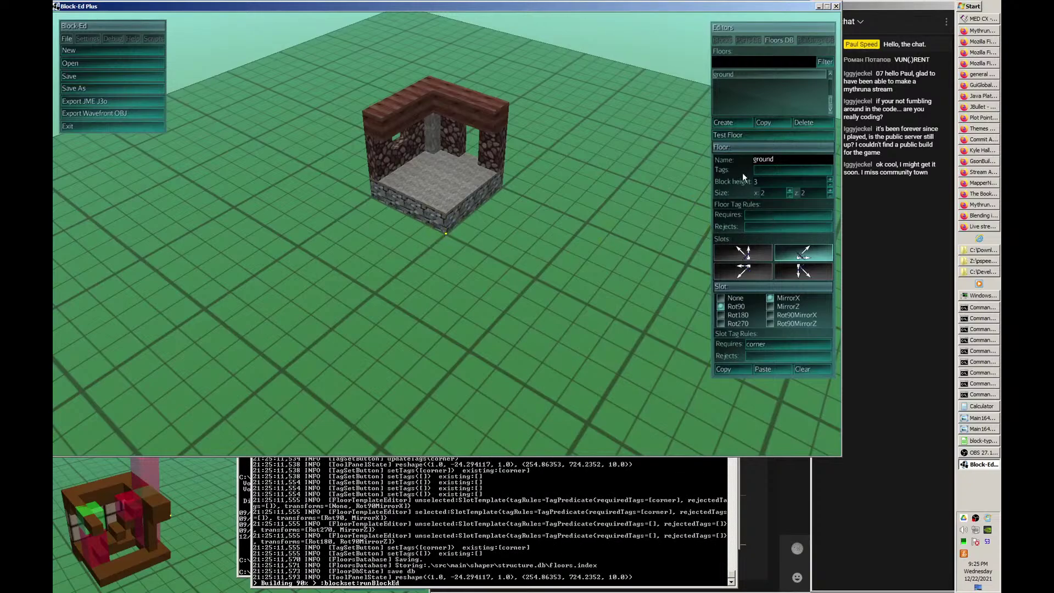
- Require the "corner" tag on the lower-left and lower-right slots as well
{"action": "left_click", "coordinate": [760, 271]}
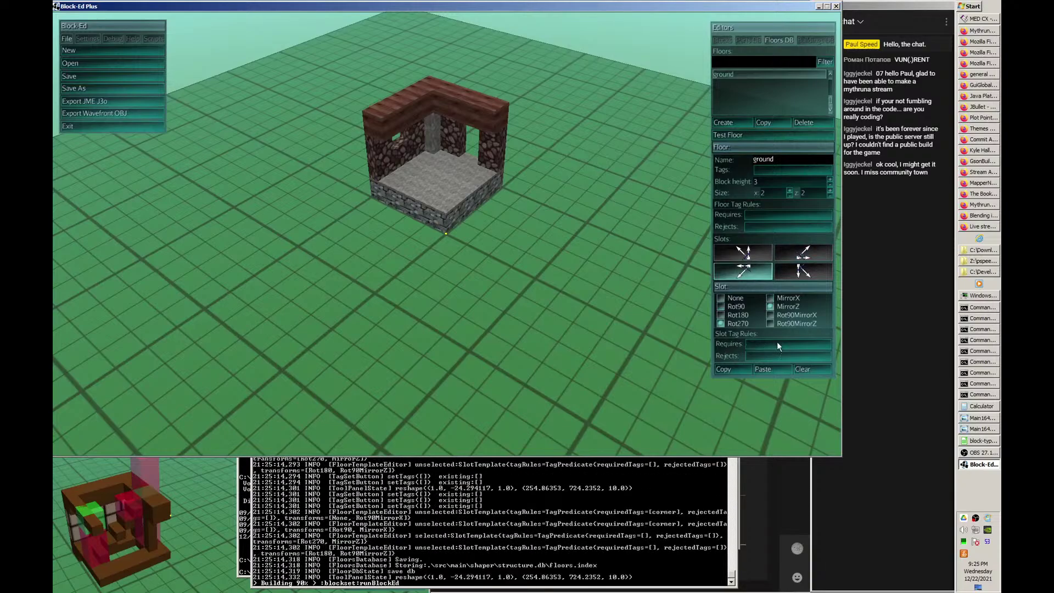
{"action": "left_click", "coordinate": [777, 343]}
{"action": "type", "text": "corner"}
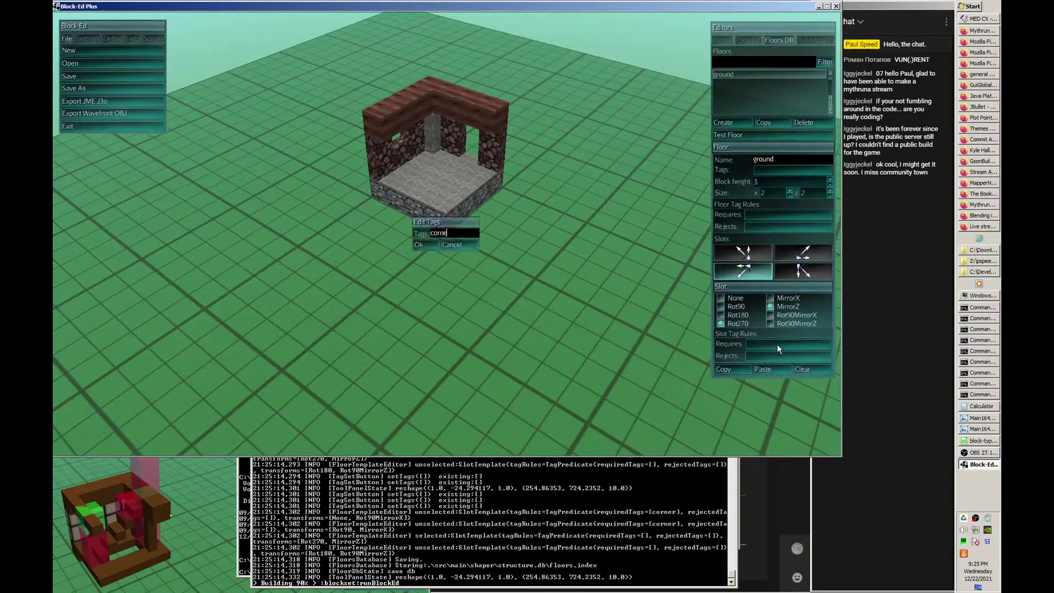
{"action": "left_click", "coordinate": [427, 245]}
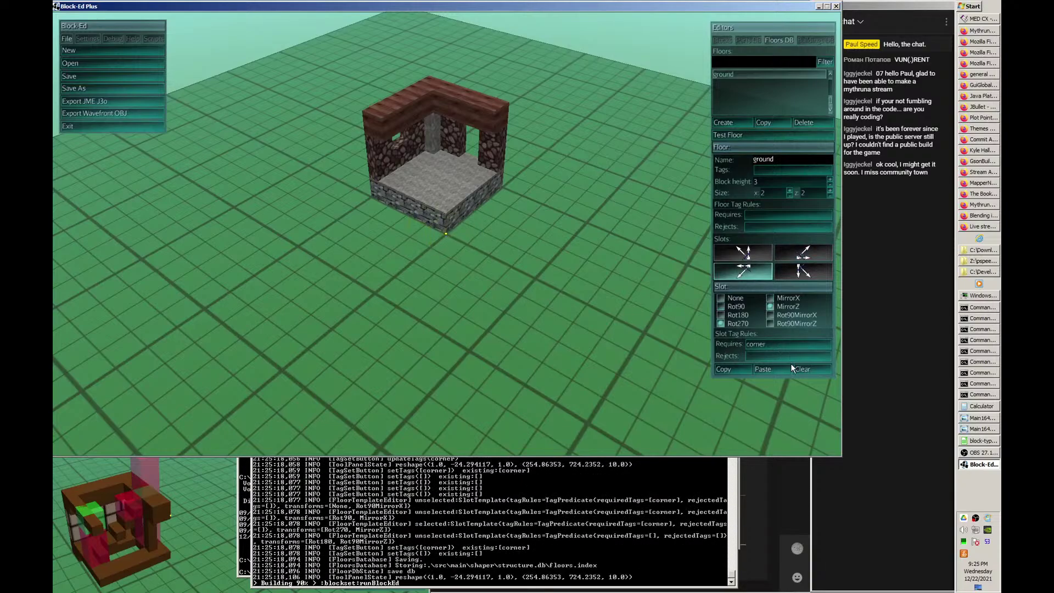
{"action": "left_click", "coordinate": [804, 272]}
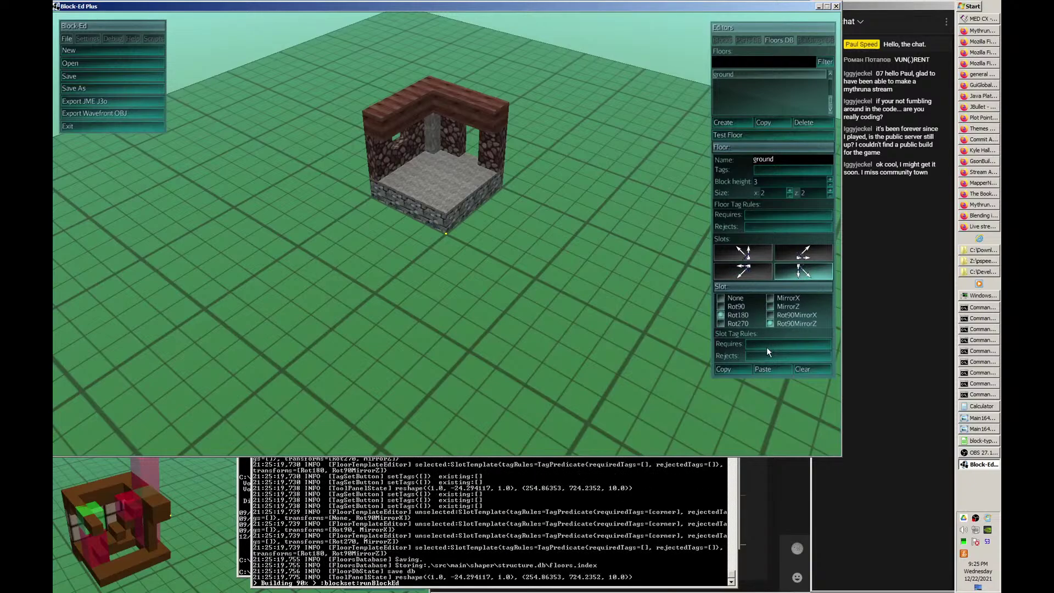
{"action": "left_click", "coordinate": [766, 345]}
{"action": "type", "text": "corner"}
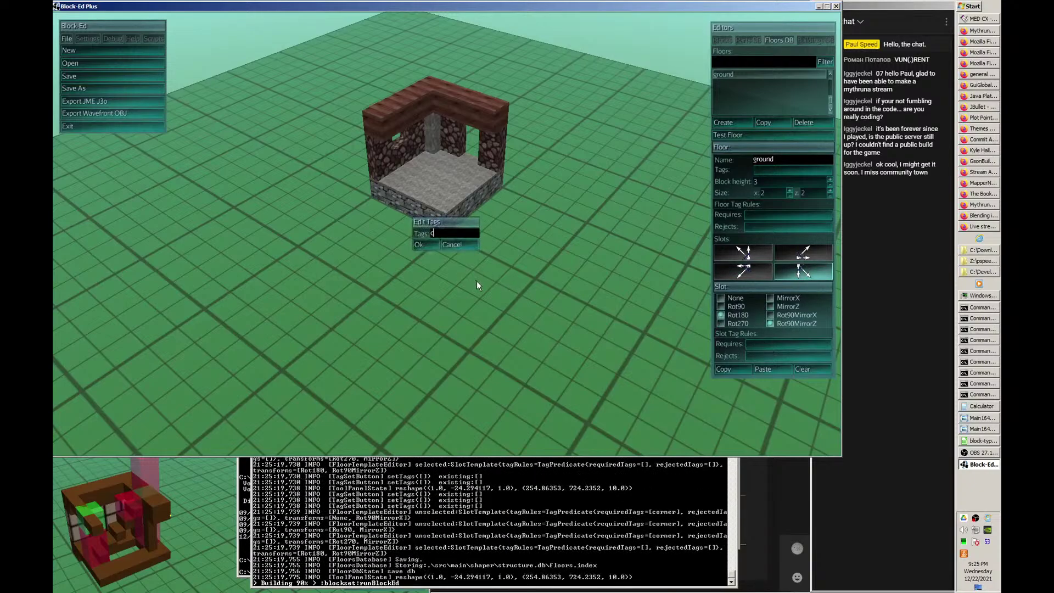
{"action": "left_click", "coordinate": [417, 244]}
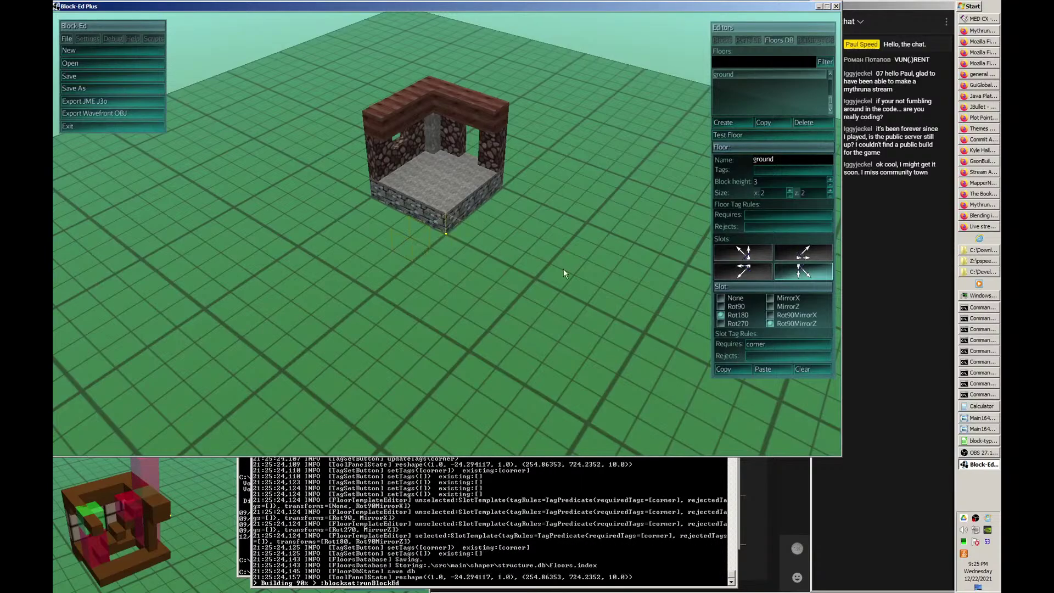
- Make the floor's tag rules require the "ground" tag and rename the floor as ground2x2
{"action": "left_click", "coordinate": [760, 216]}
{"action": "type", "text": "ground"}
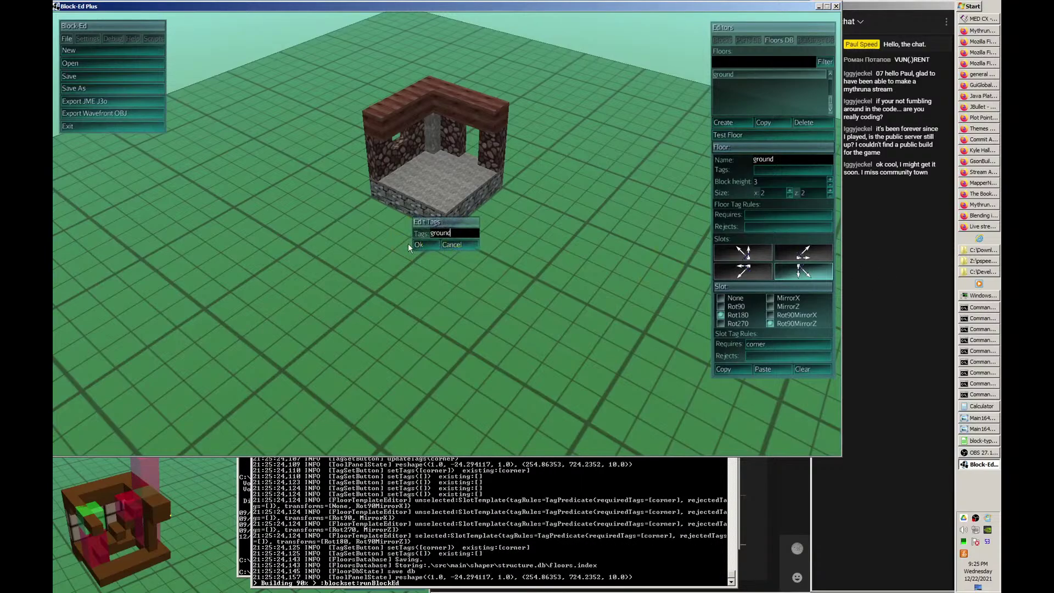
{"action": "left_click", "coordinate": [416, 243]}
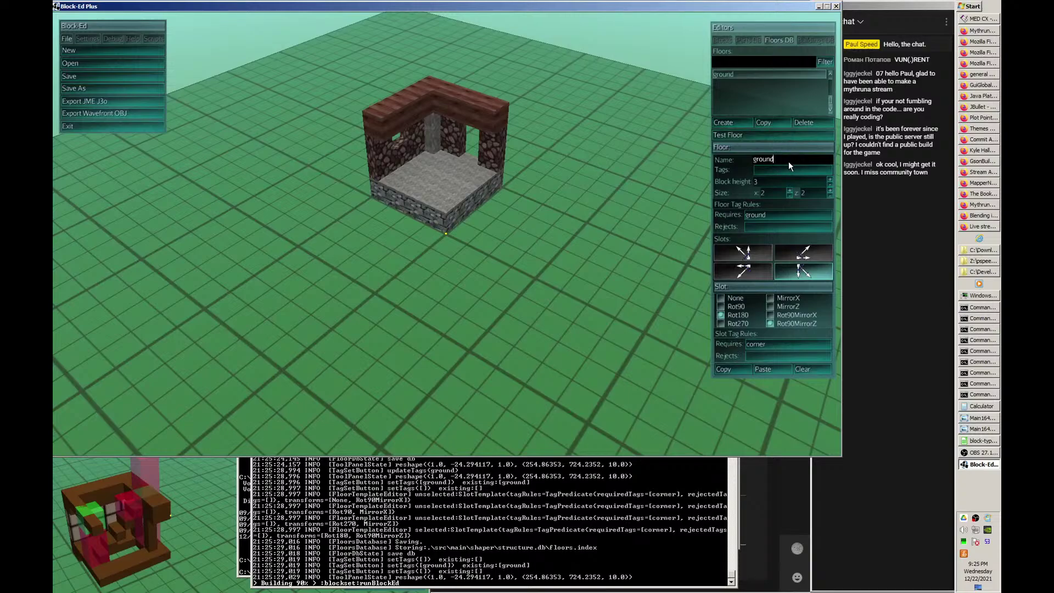
{"action": "type", "text": "2x2"}
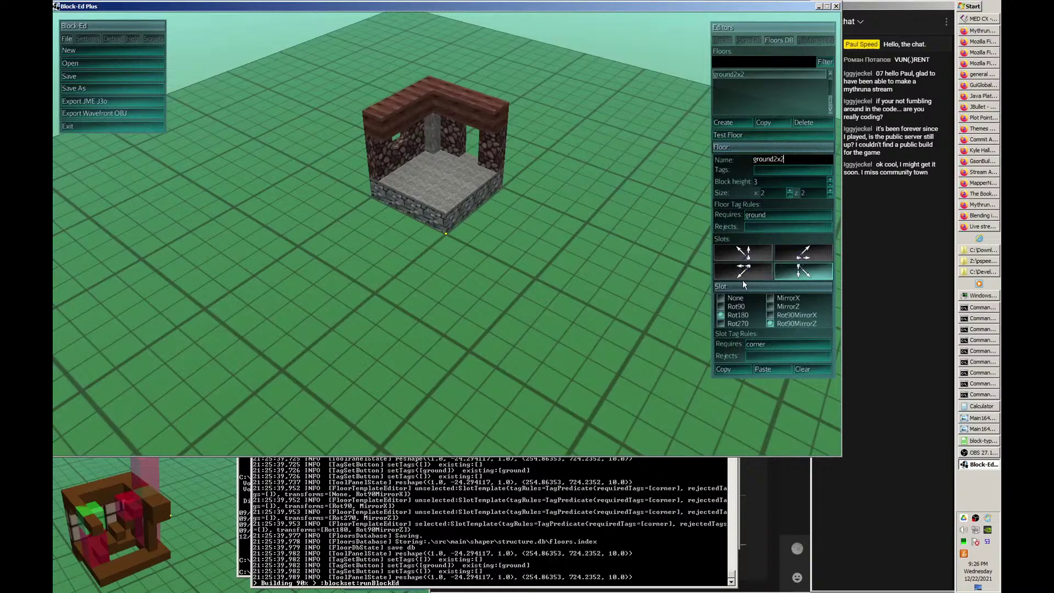
- Review the transforms and required tags of all four floor slots, ending on the upper-left one
{"action": "left_click", "coordinate": [751, 248]}
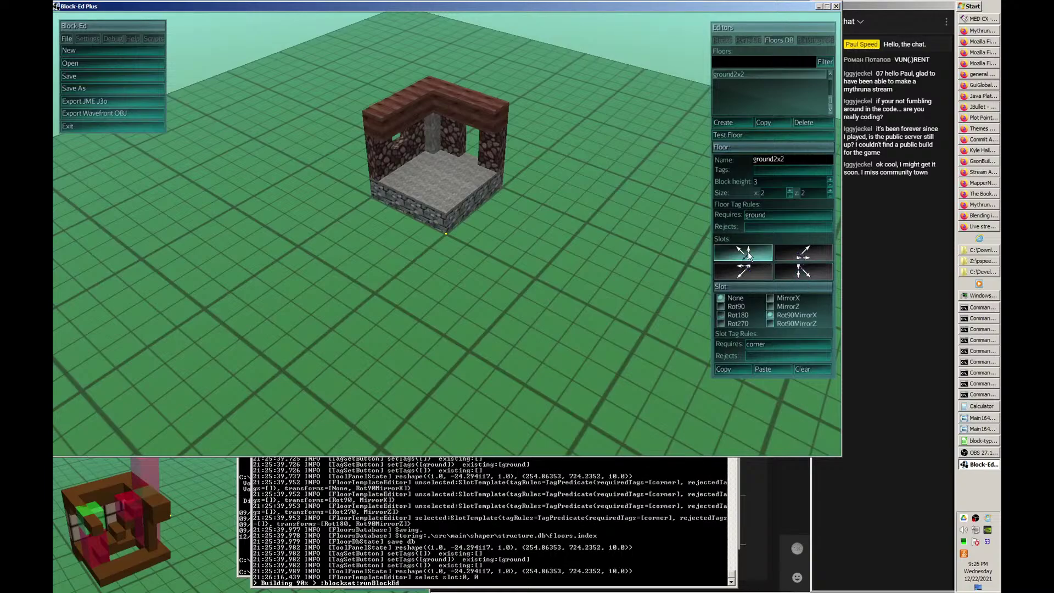
{"action": "left_click", "coordinate": [745, 273]}
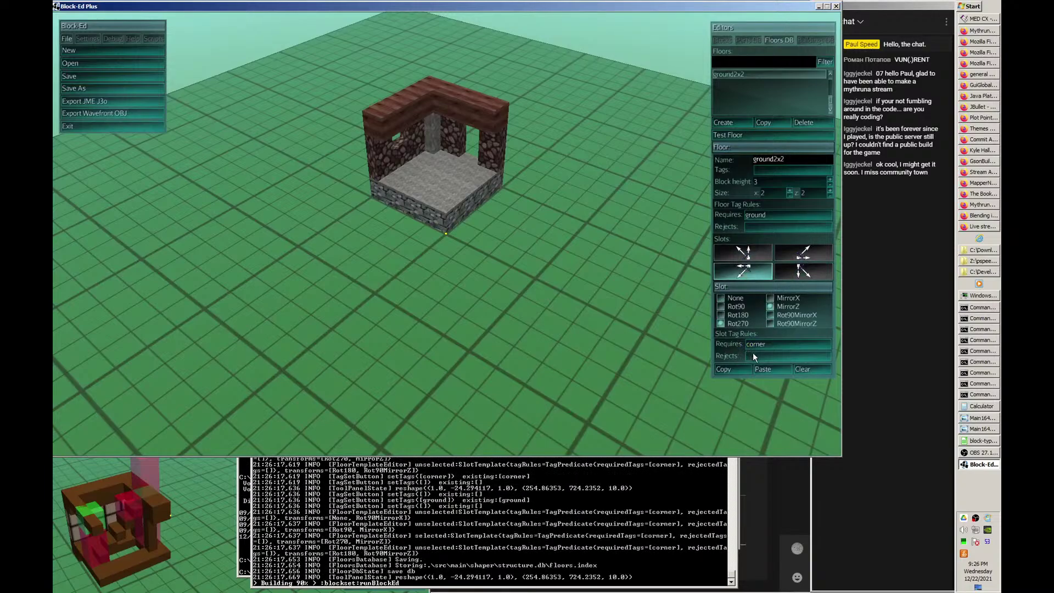
{"action": "left_click", "coordinate": [810, 248]}
{"action": "left_click", "coordinate": [803, 271]}
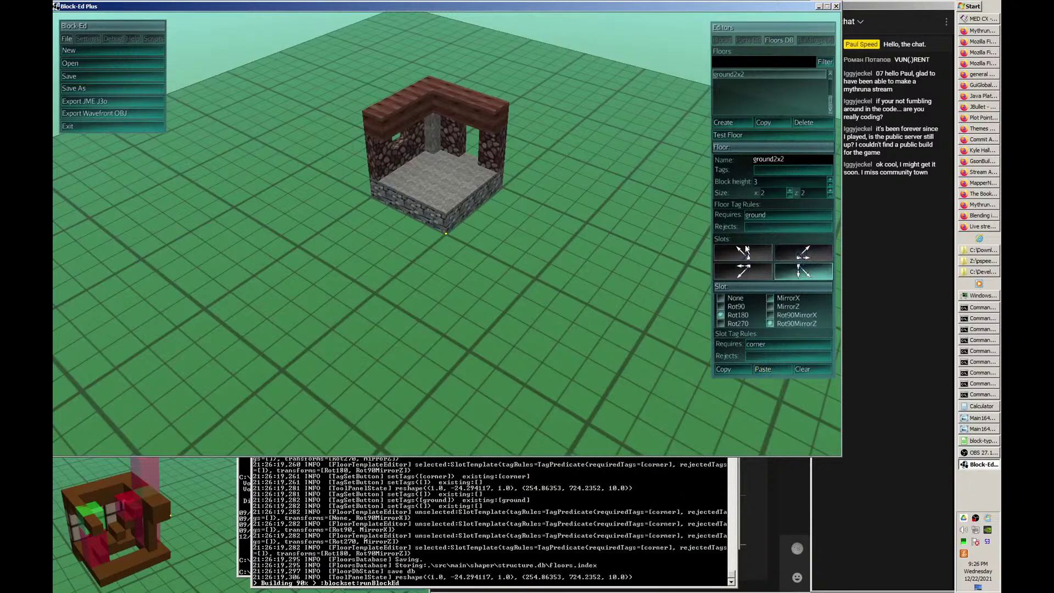
{"action": "left_click", "coordinate": [746, 253]}
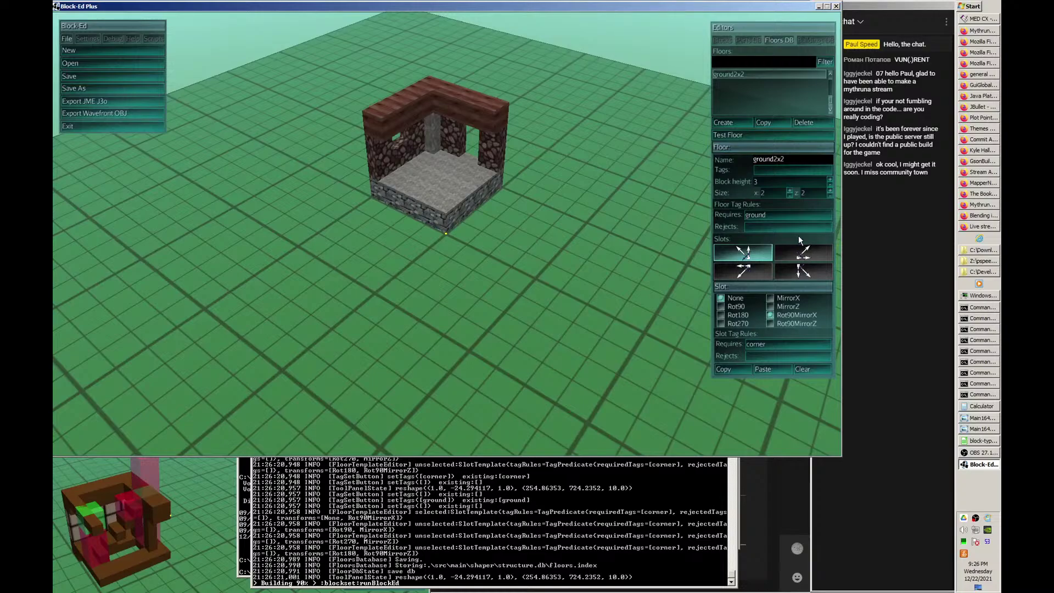
- Test the ground2x2 floor several times and inspect the door and window arrangements of the generated room
{"action": "left_click", "coordinate": [747, 137]}
{"action": "middle_click_drag", "start_coordinate": [646, 217], "coordinate": [505, 168]}
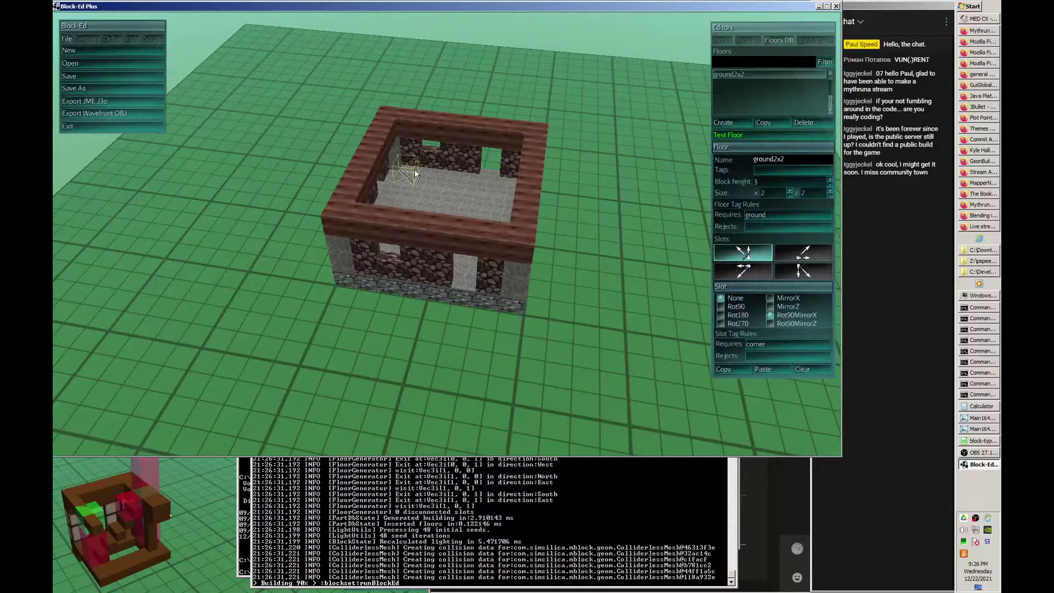
{"action": "middle_click_drag", "start_coordinate": [414, 176], "coordinate": [438, 243]}
{"action": "middle_click_drag", "start_coordinate": [404, 175], "coordinate": [487, 182]}
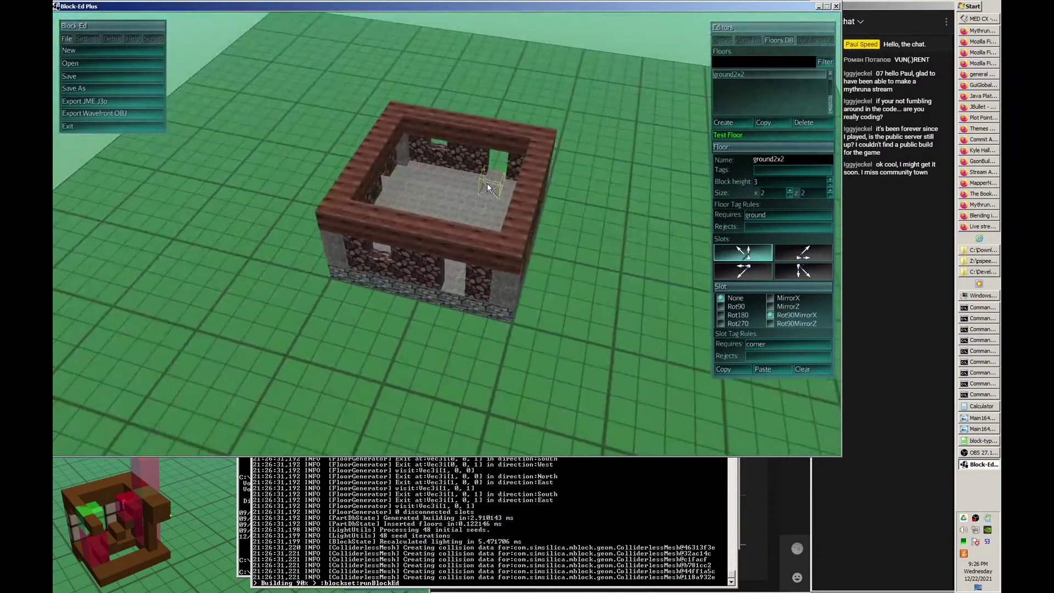
{"action": "left_click", "coordinate": [757, 136]}
{"action": "left_click", "coordinate": [756, 136]}
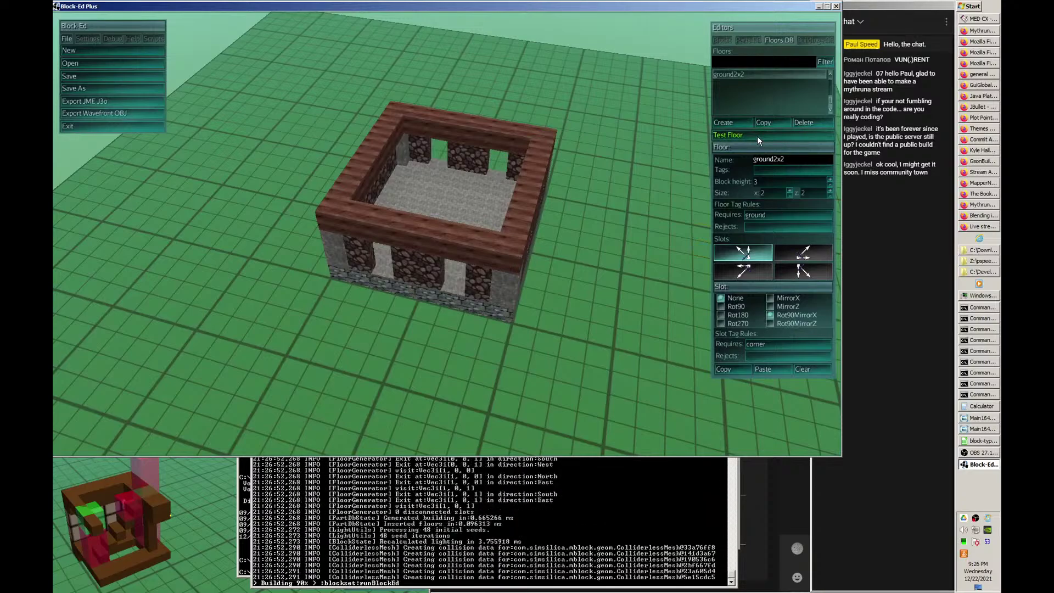
{"action": "left_click", "coordinate": [757, 136]}
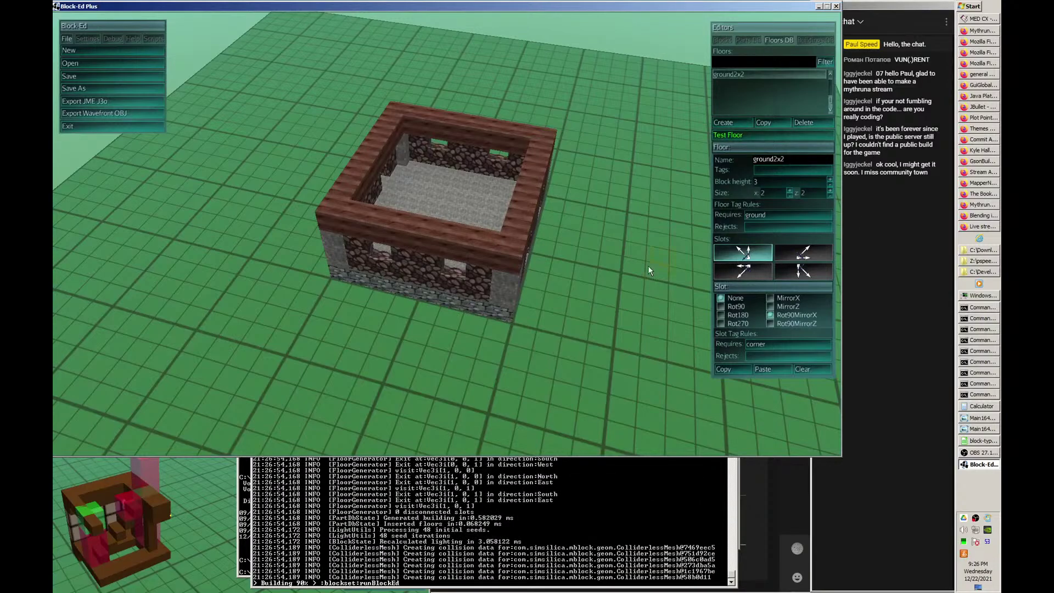
- Load the corner part's blocks for editing and fill the lower doorway with a mud-stone wall block, leaving a window opening
{"action": "left_click", "coordinate": [748, 40]}
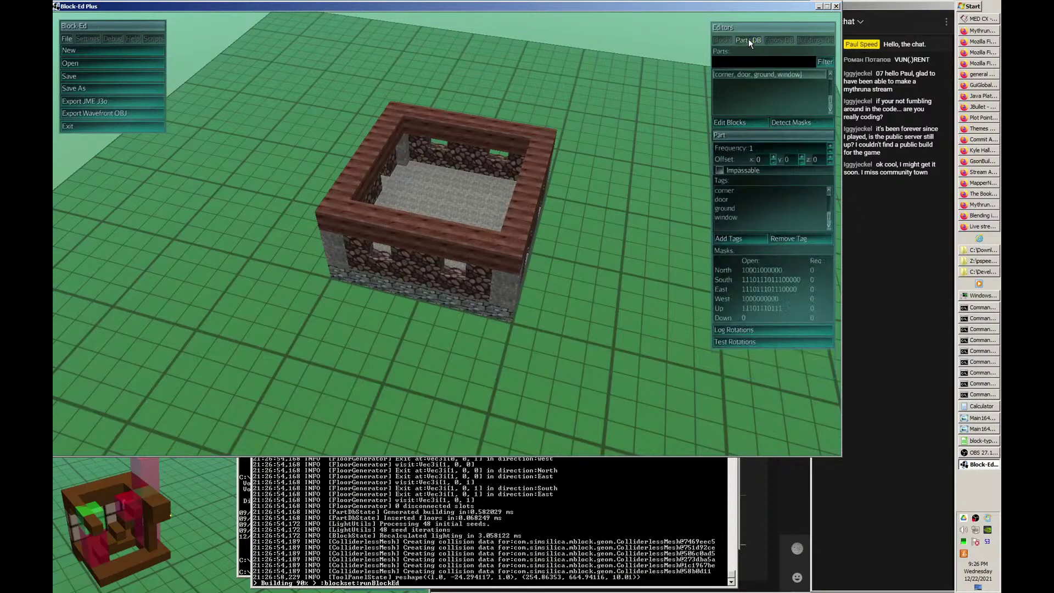
{"action": "left_click", "coordinate": [738, 124]}
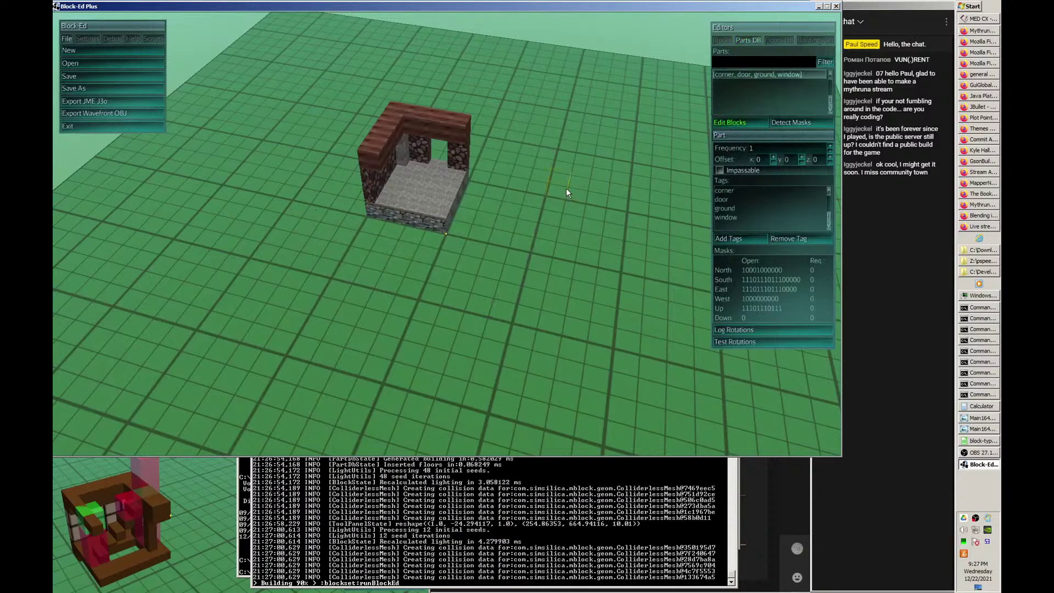
{"action": "key", "text": "w"}
{"action": "key", "text": "q"}
{"action": "key", "text": "s"}
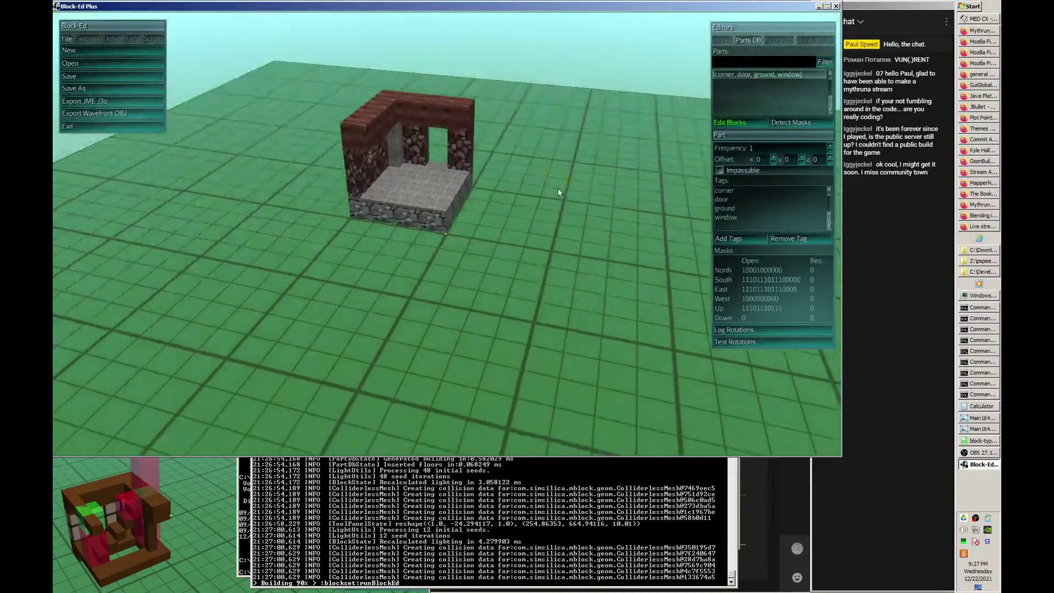
{"action": "left_click", "coordinate": [447, 167]}
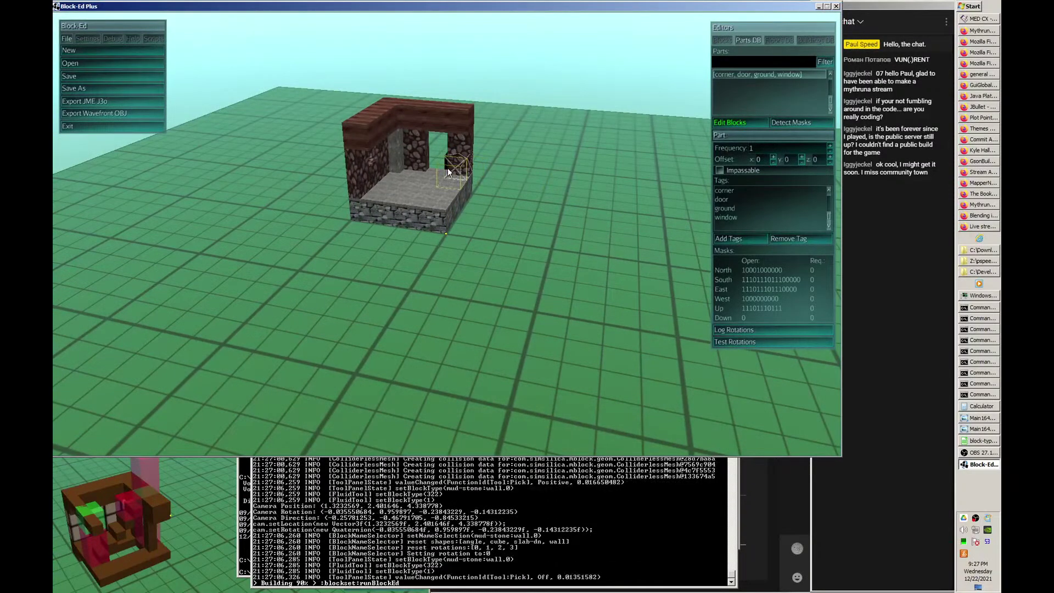
{"action": "left_click", "coordinate": [436, 170]}
{"action": "key", "text": "d"}
{"action": "key", "text": "w"}
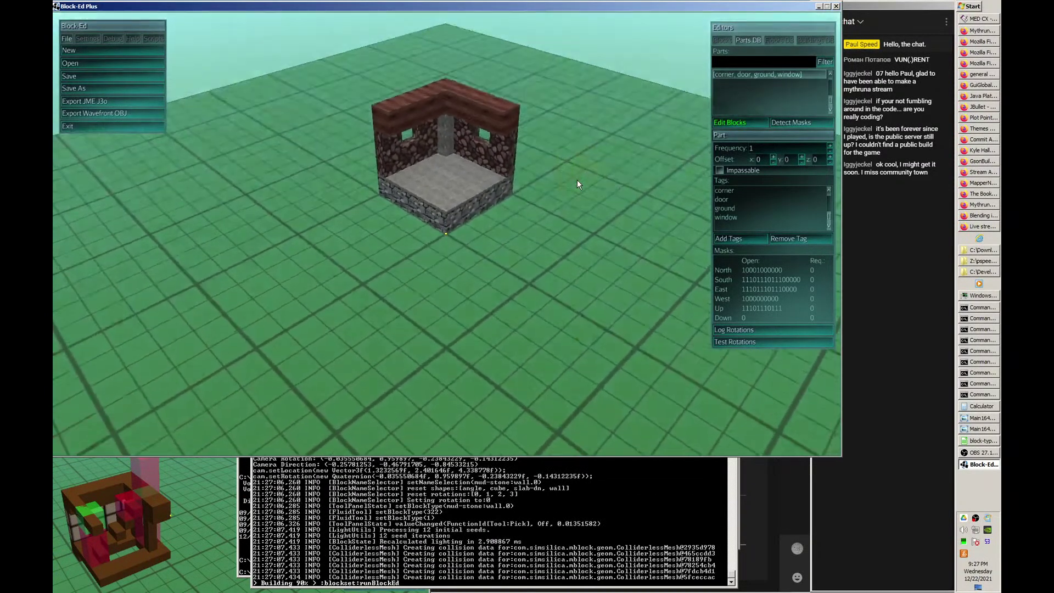
{"action": "key", "text": "a"}
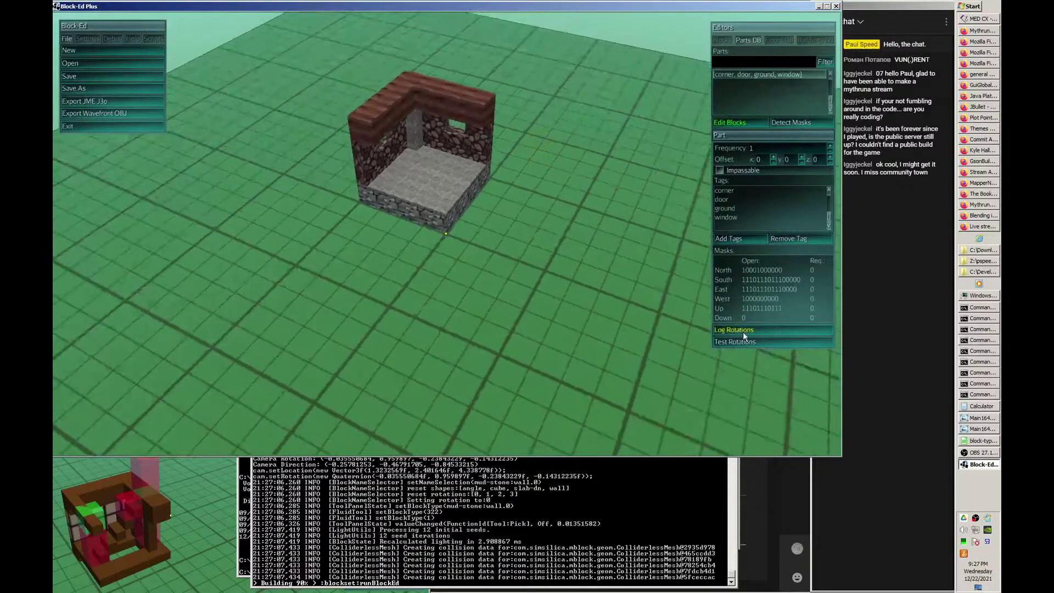
- Create a new part from the edited blocks with the tags ground, corner and window
{"action": "left_click", "coordinate": [723, 41]}
{"action": "left_click", "coordinate": [736, 205]}
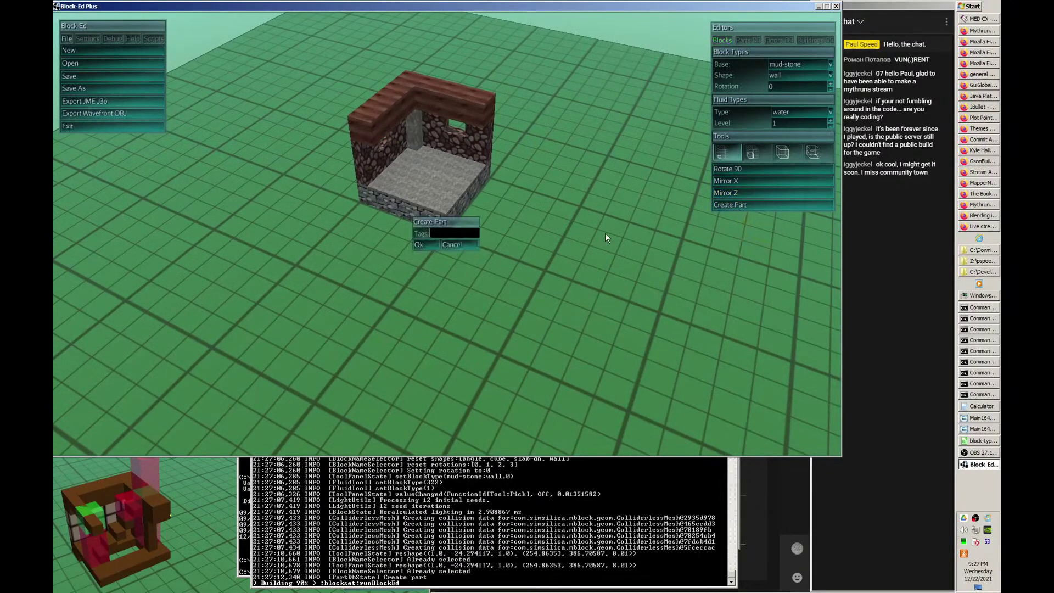
{"action": "type", "text": "ground,co"}
{"action": "type", "text": "rner"}
{"action": "type", "text": ",window"}
{"action": "left_click", "coordinate": [424, 245]}
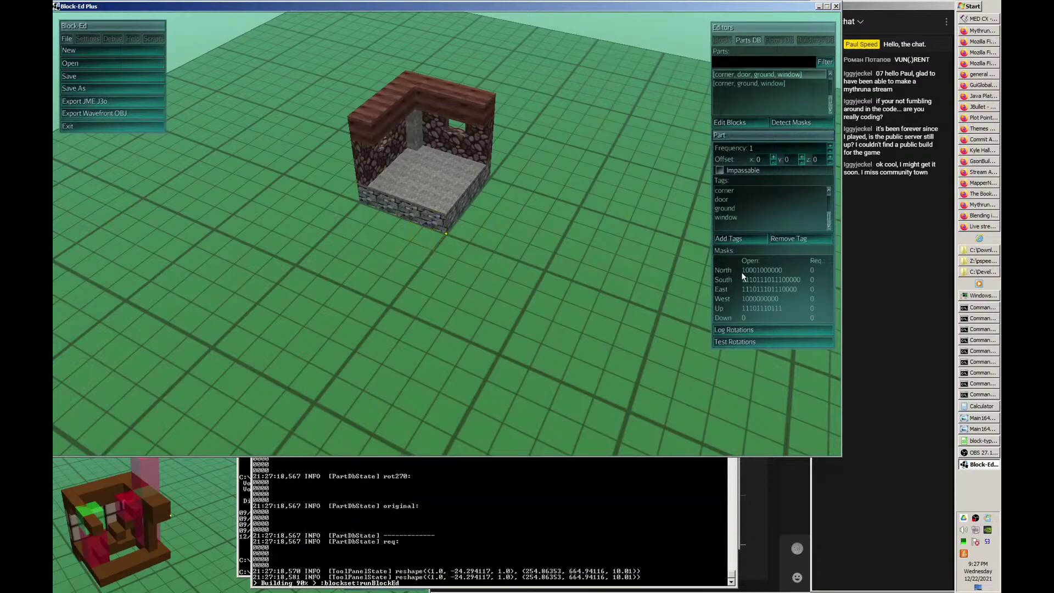
{"action": "key", "text": "d"}
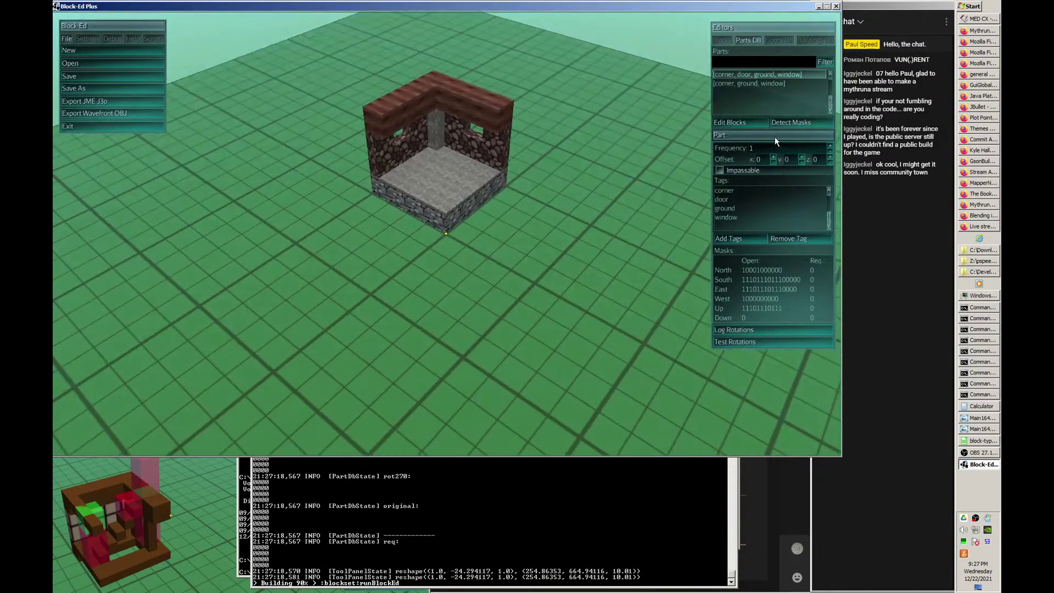
- Test the ground2x2 floor with the new window part included, inspect the generated room, and open the buildings database
{"action": "left_click", "coordinate": [783, 42]}
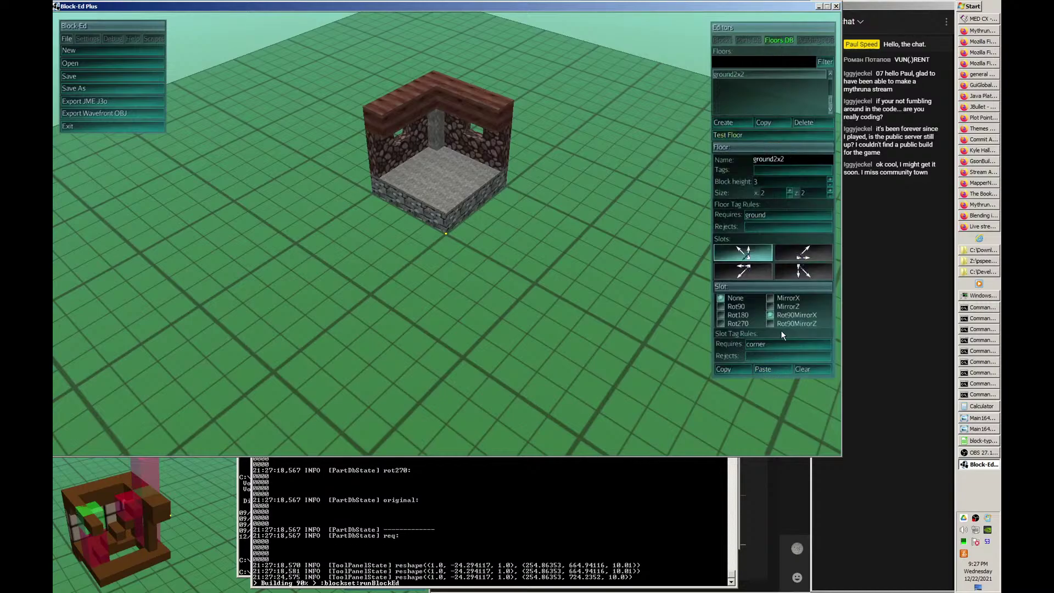
{"action": "left_click", "coordinate": [740, 136]}
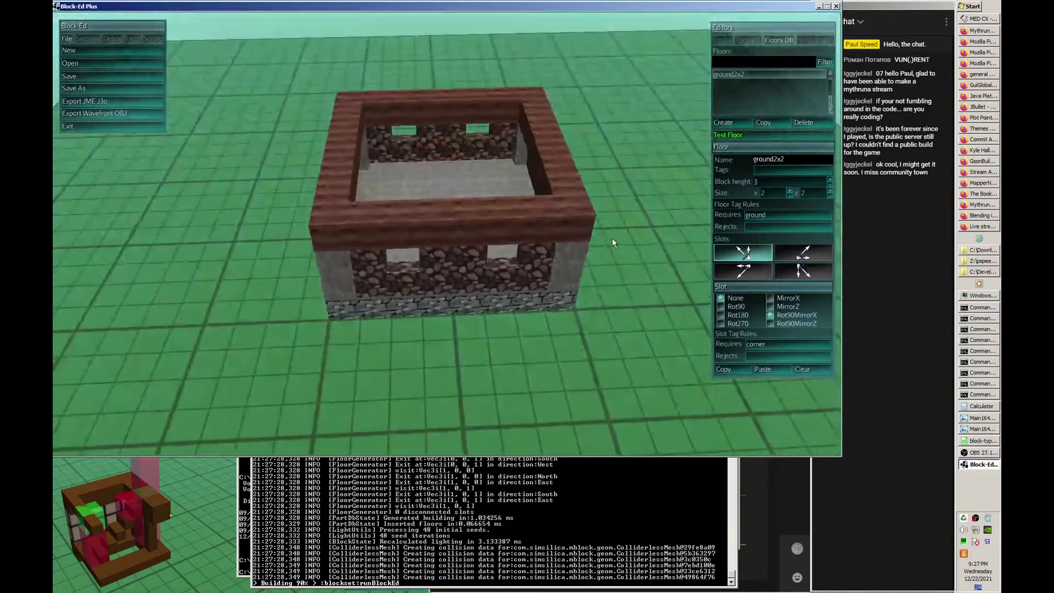
{"action": "mouse_move", "coordinate": [534, 151]}
{"action": "middle_mouse_down"}
{"action": "mouse_move", "coordinate": [538, 141]}
{"action": "mouse_move", "coordinate": [492, 147]}
{"action": "mouse_move", "coordinate": [619, 164]}
{"action": "mouse_move", "coordinate": [378, 162]}
{"action": "mouse_move", "coordinate": [443, 140]}
{"action": "mouse_move", "coordinate": [550, 157]}
{"action": "middle_mouse_up"}
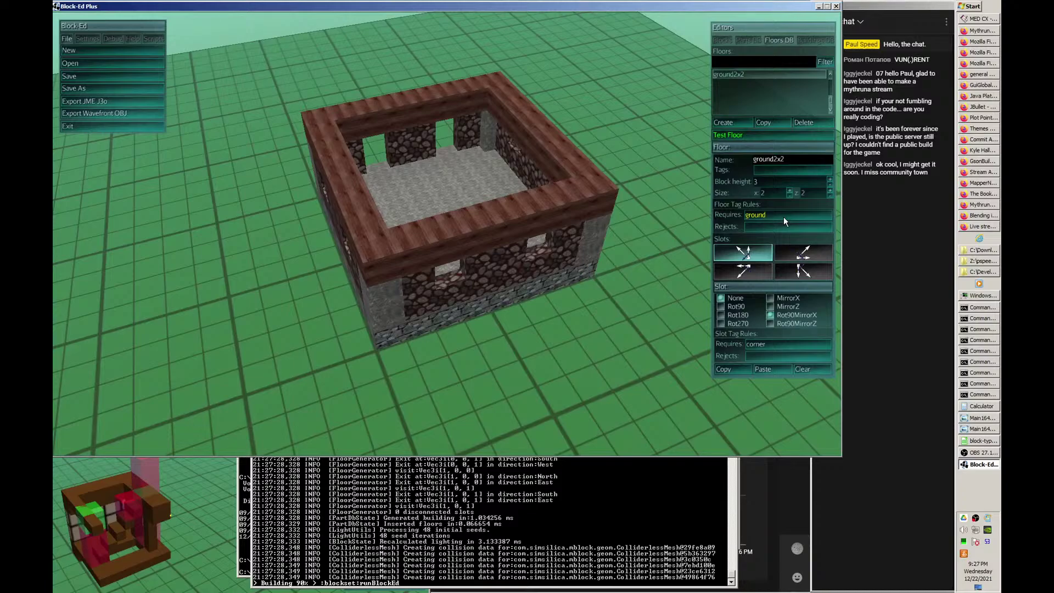
{"action": "left_click", "coordinate": [813, 40]}
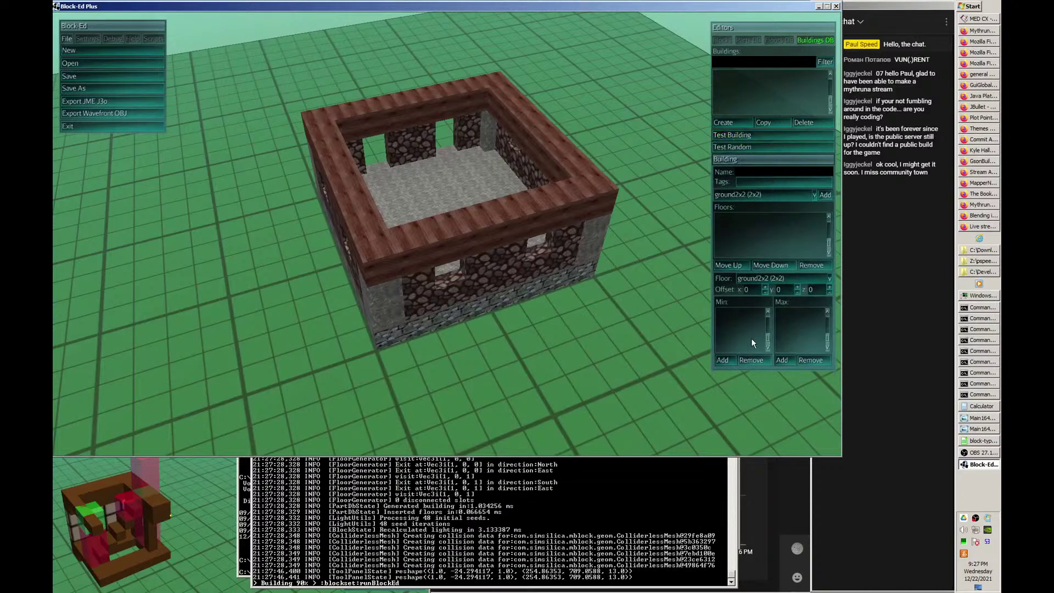
- Compare the floor and building settings, and examine the walls and windows of the generated ground2x2 room from several sides
{"action": "left_click", "coordinate": [781, 40]}
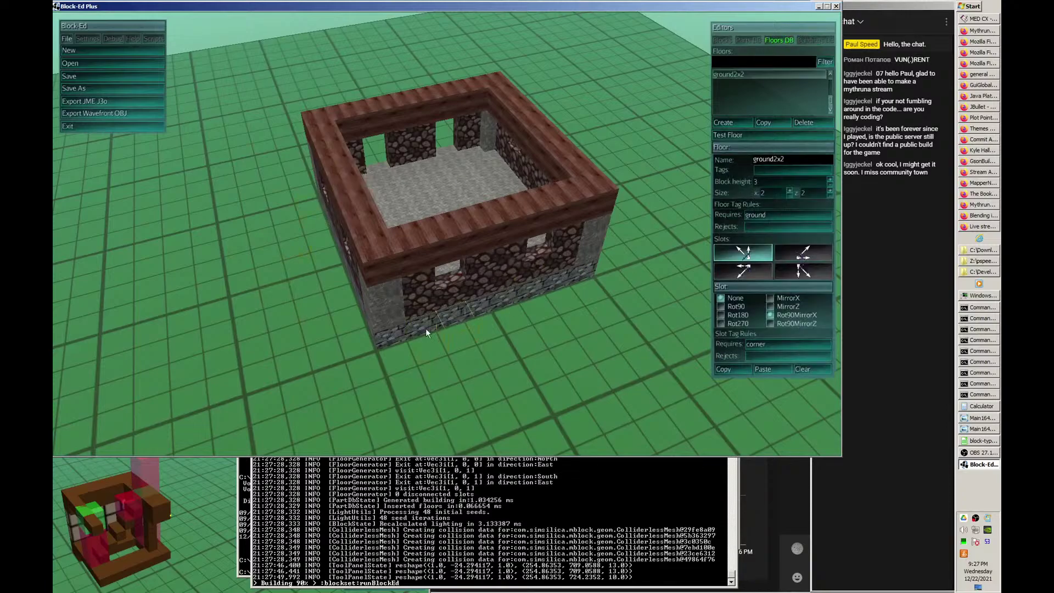
{"action": "key", "text": "a"}
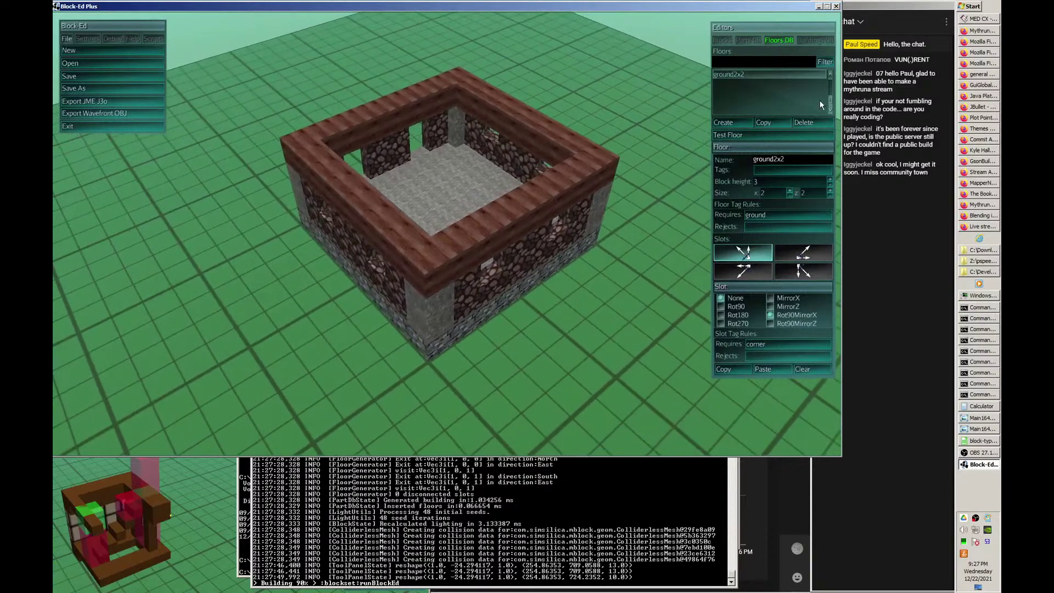
{"action": "left_click", "coordinate": [821, 41]}
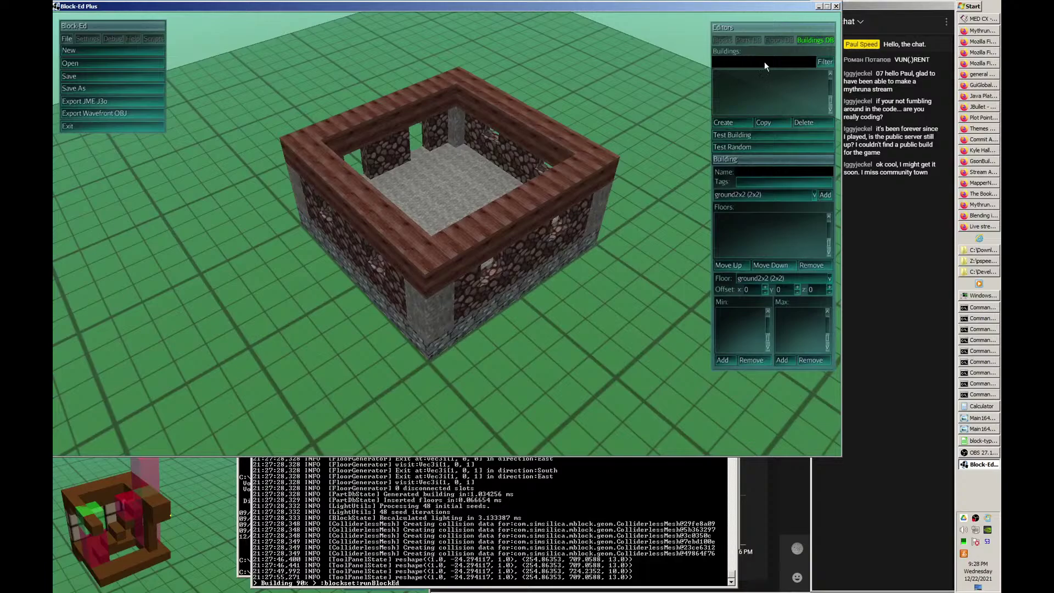
{"action": "left_click", "coordinate": [778, 42]}
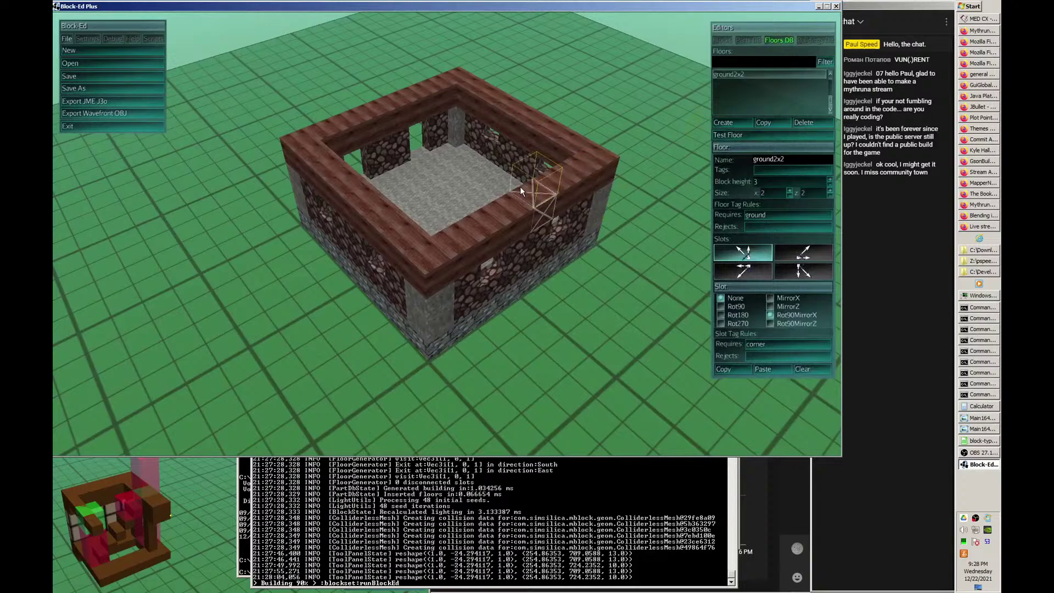
{"action": "middle_click_drag", "start_coordinate": [587, 211], "coordinate": [525, 205]}
{"action": "key", "text": "s"}
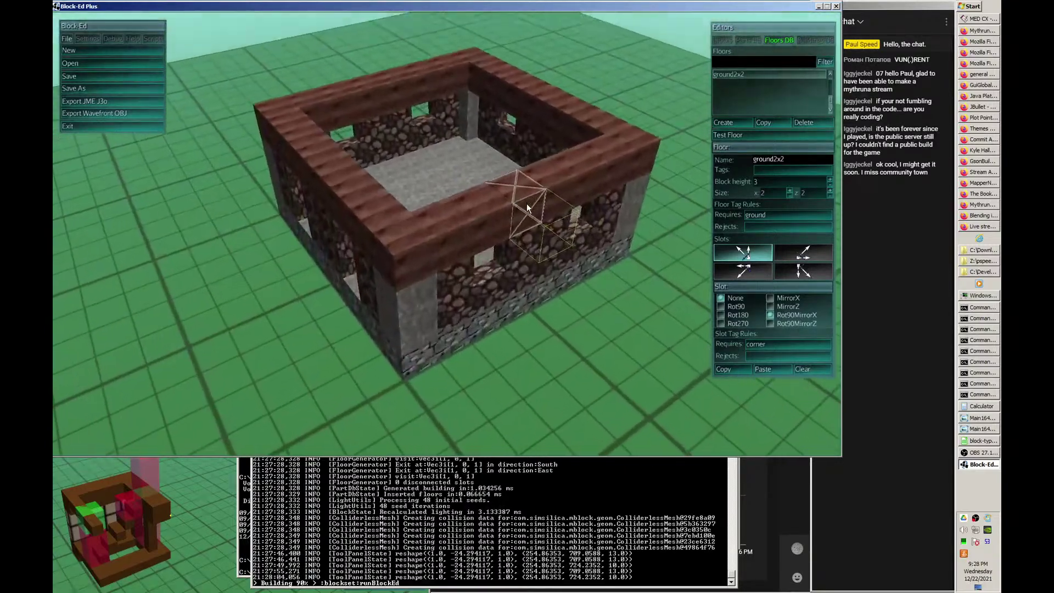
{"action": "key", "text": "a"}
{"action": "key", "text": "w"}
{"action": "key", "text": "a"}
{"action": "key", "text": "d"}
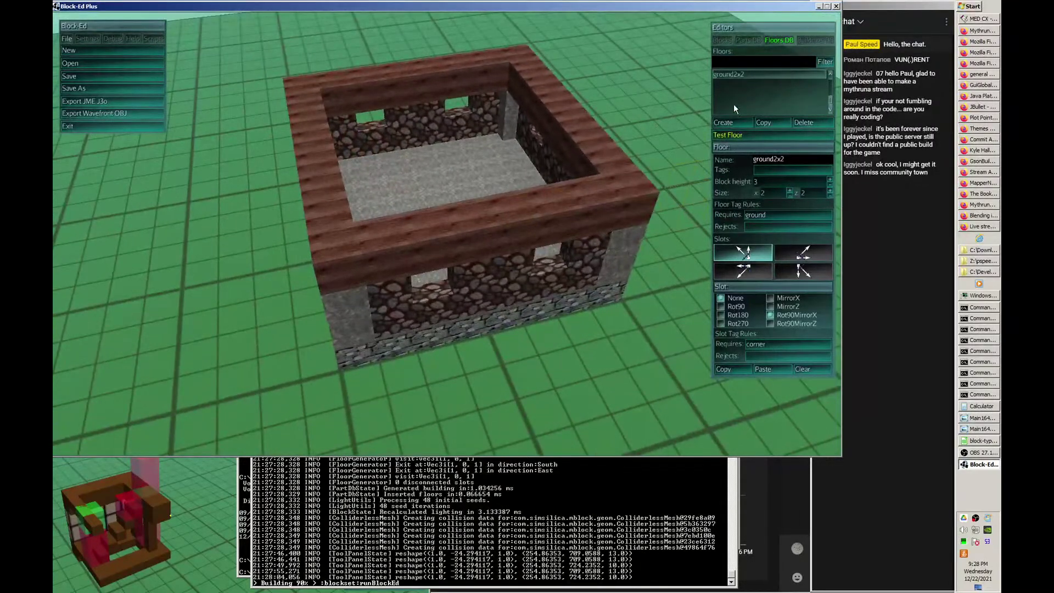
{"action": "key", "text": "s"}
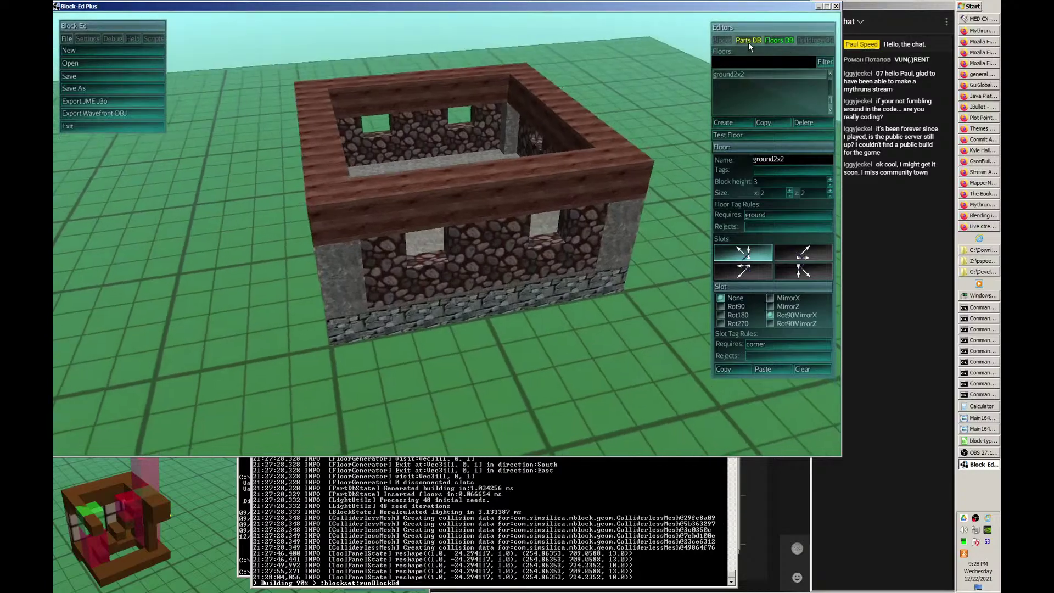
{"action": "key", "text": "d"}
{"action": "key", "text": "w"}
{"action": "key", "text": "s"}
{"action": "key", "text": "a"}
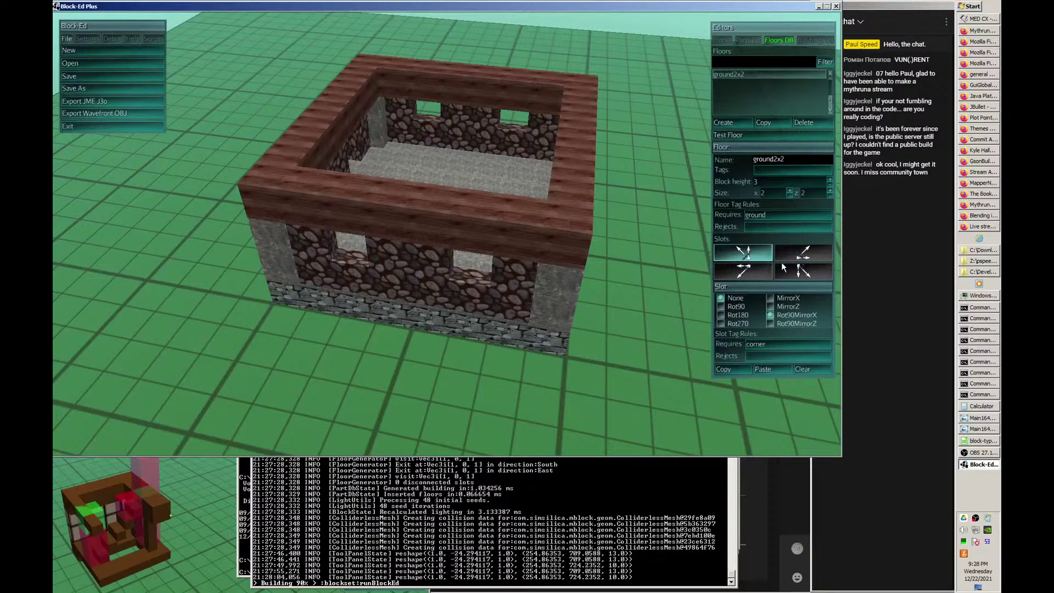
{"action": "key", "text": "s"}
{"action": "key", "text": "d"}
{"action": "key", "text": "w"}
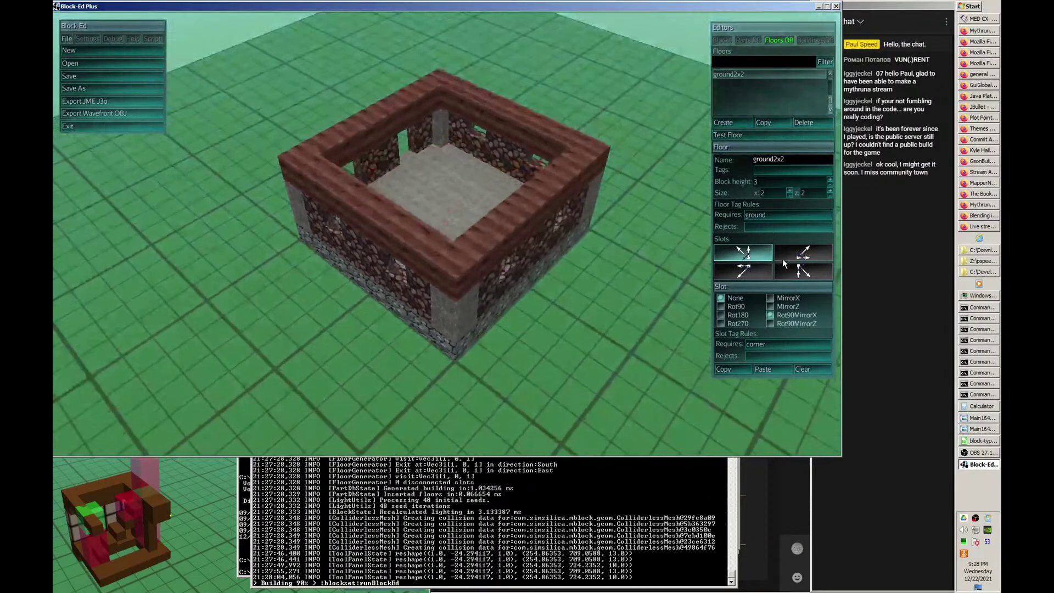
{"action": "key", "text": "a"}
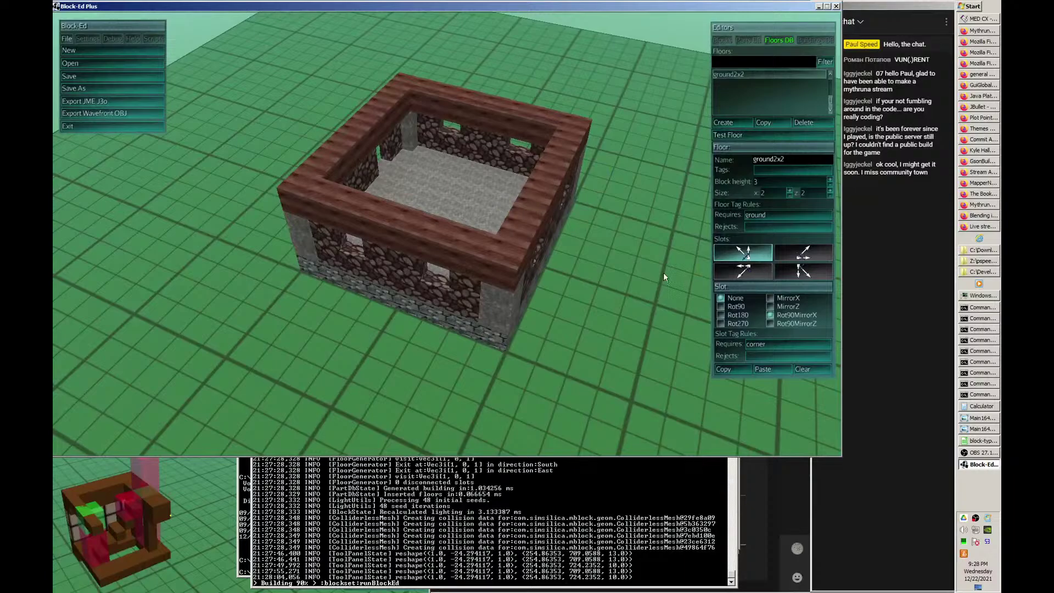
- Load the corner, ground, window part's blocks for editing and clear the lower mud-stone wall at the free end of the back wall
{"action": "left_click", "coordinate": [743, 40]}
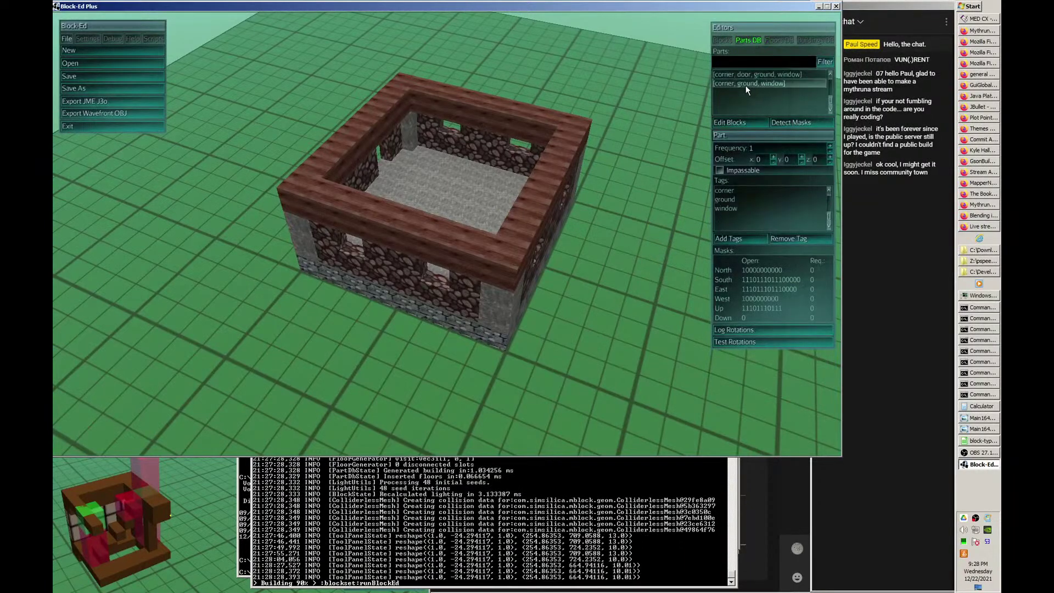
{"action": "left_click", "coordinate": [744, 122]}
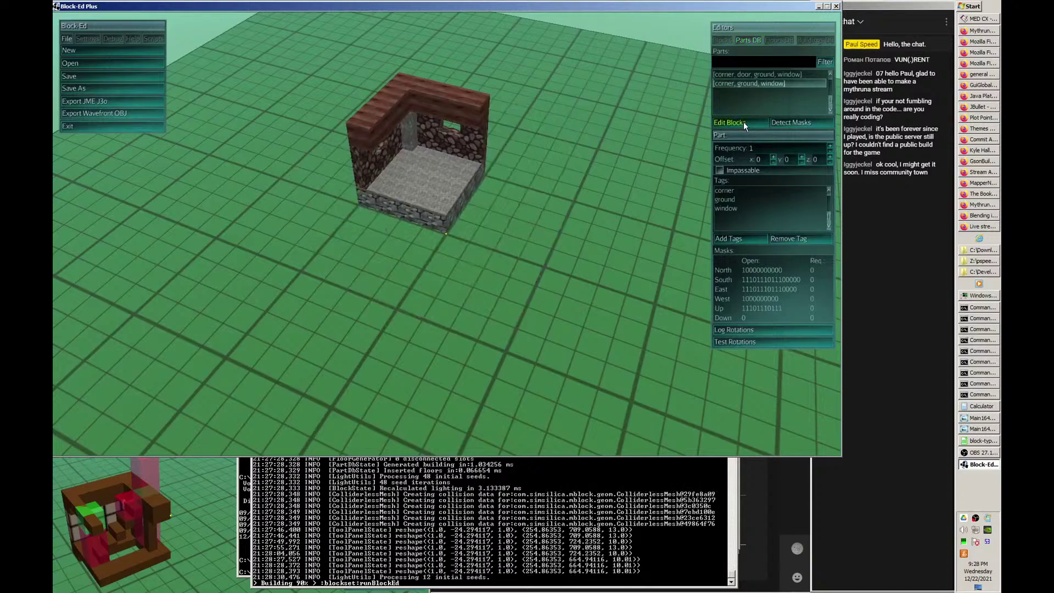
{"action": "left_click", "coordinate": [724, 40]}
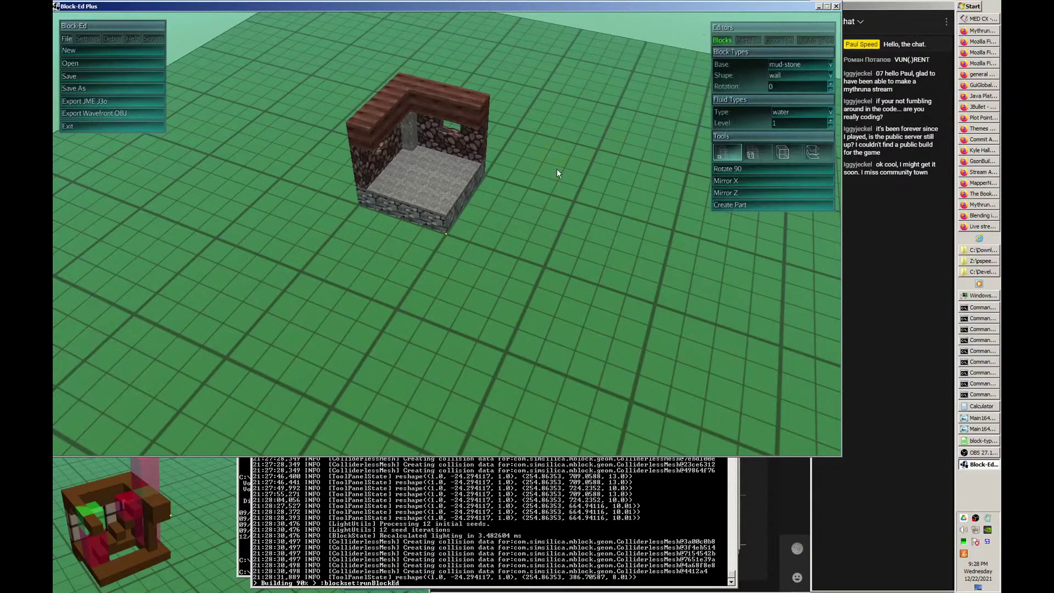
{"action": "scroll", "coordinate": [557, 169], "scroll_direction": "up", "scroll_amount": 5}
{"action": "middle_click_drag", "start_coordinate": [557, 169], "coordinate": [557, 169]}
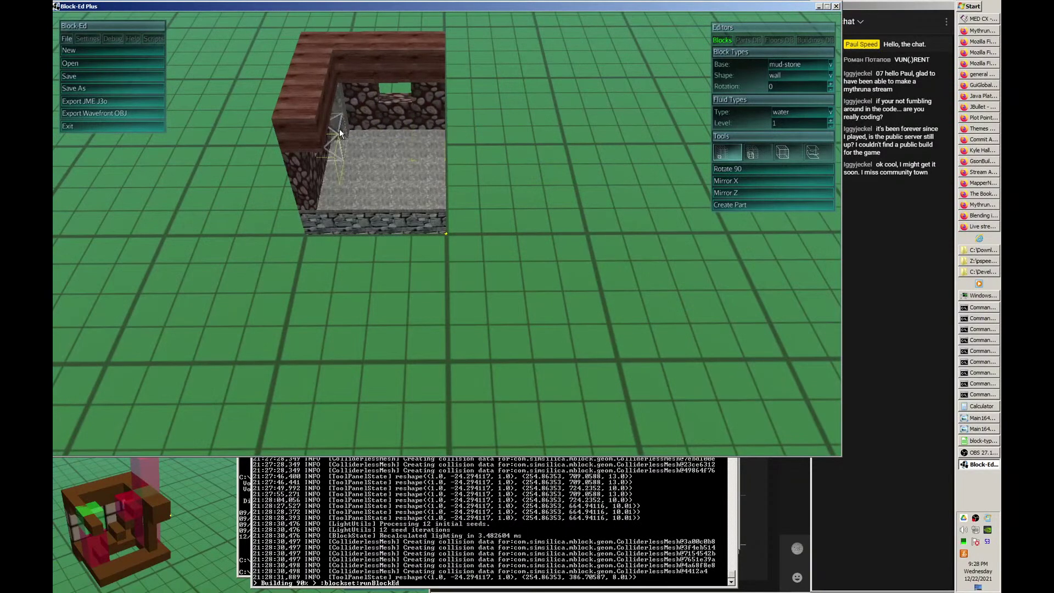
{"action": "key", "text": "c"}
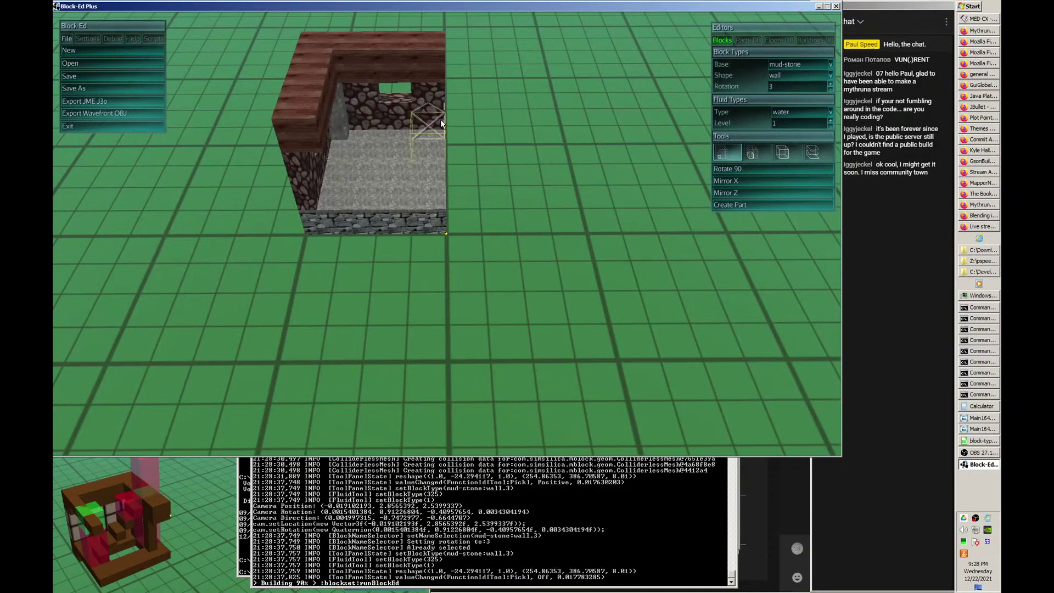
{"action": "left_click", "coordinate": [442, 114]}
{"action": "left_click", "coordinate": [424, 121]}
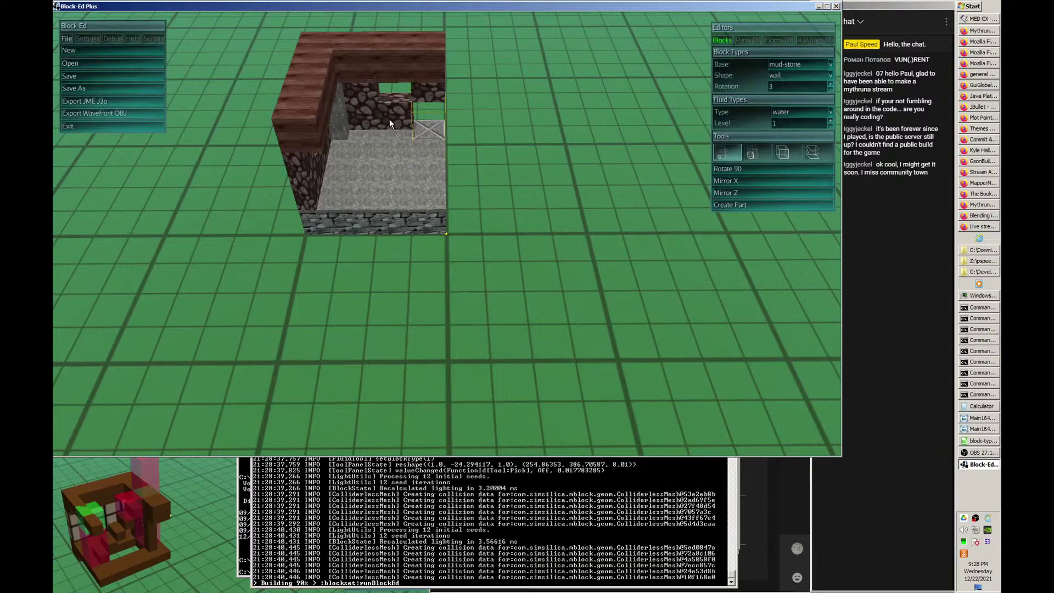
- Pick up the stone cube block type and build a two-block-high stone pillar at the free end of the back wall
{"action": "key", "text": "a"}
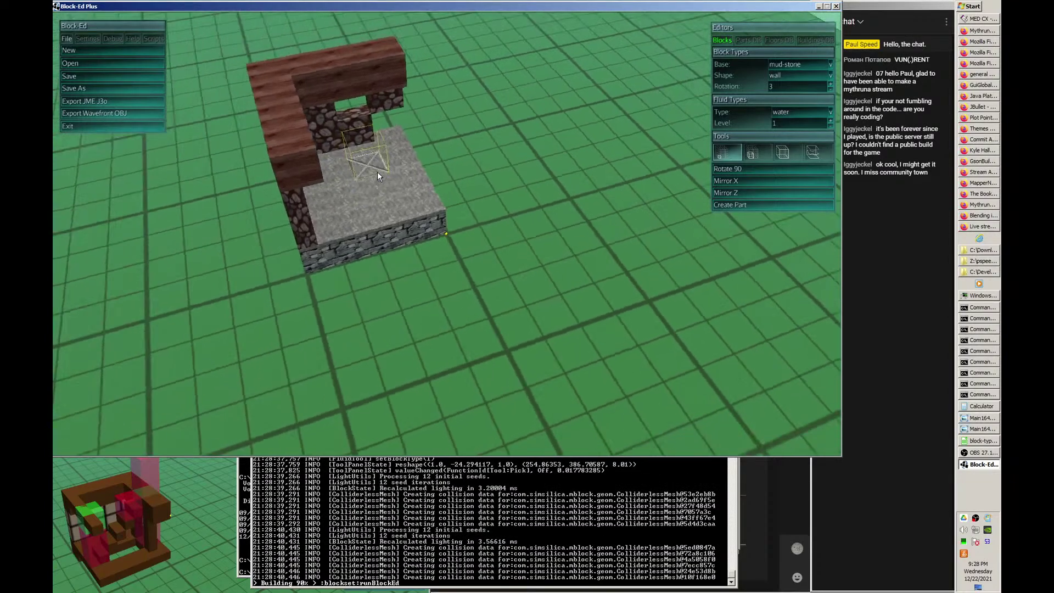
{"action": "key", "text": "c"}
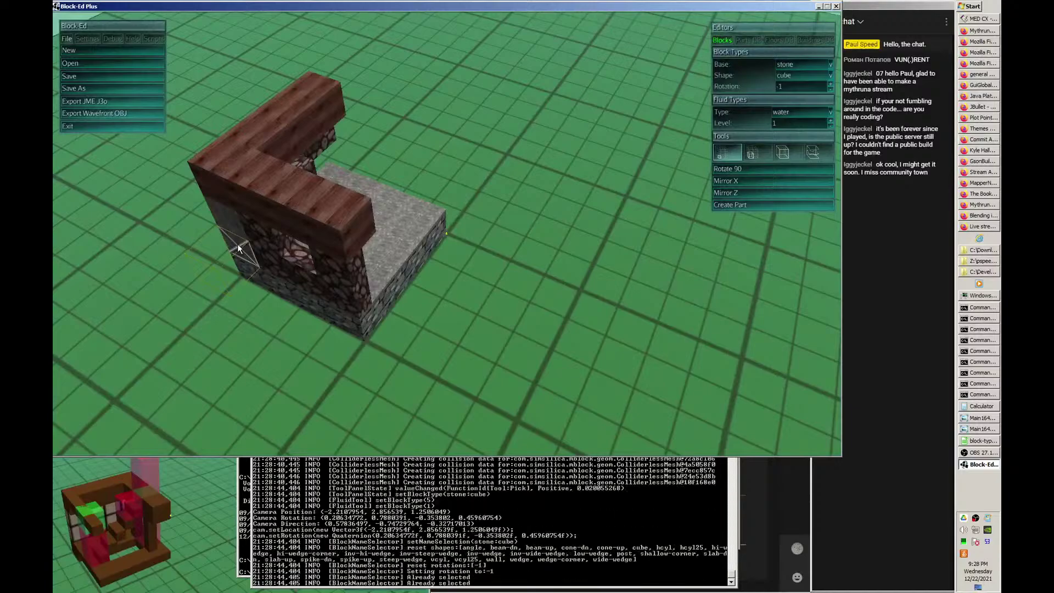
{"action": "key", "text": "d"}
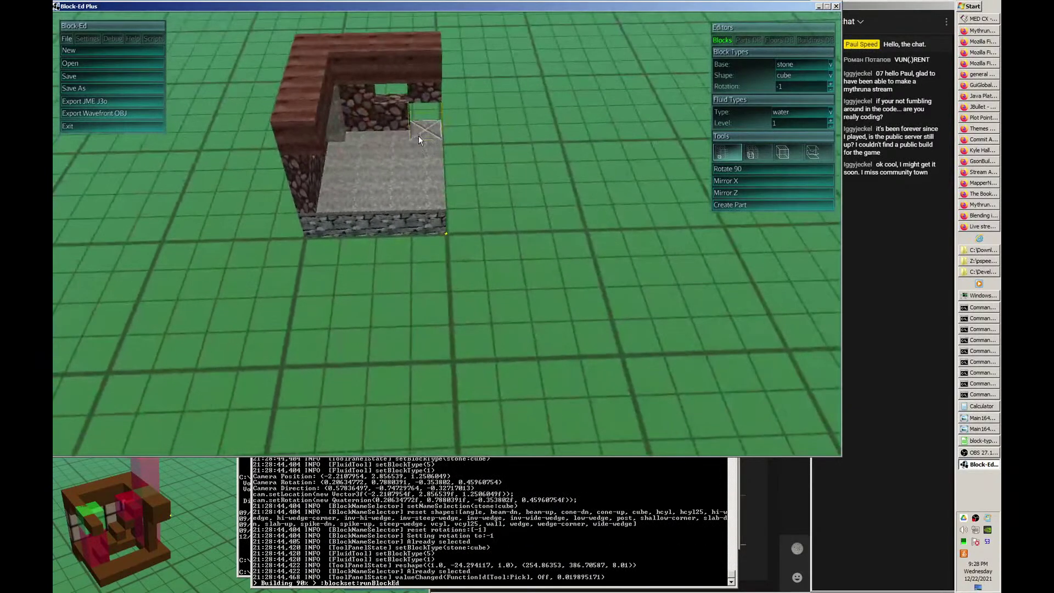
{"action": "left_click", "coordinate": [428, 114]}
{"action": "left_click", "coordinate": [427, 97]}
- Fill the back wall's window opening with a mud-stone wall block at rotation 0
{"action": "key", "text": "d"}
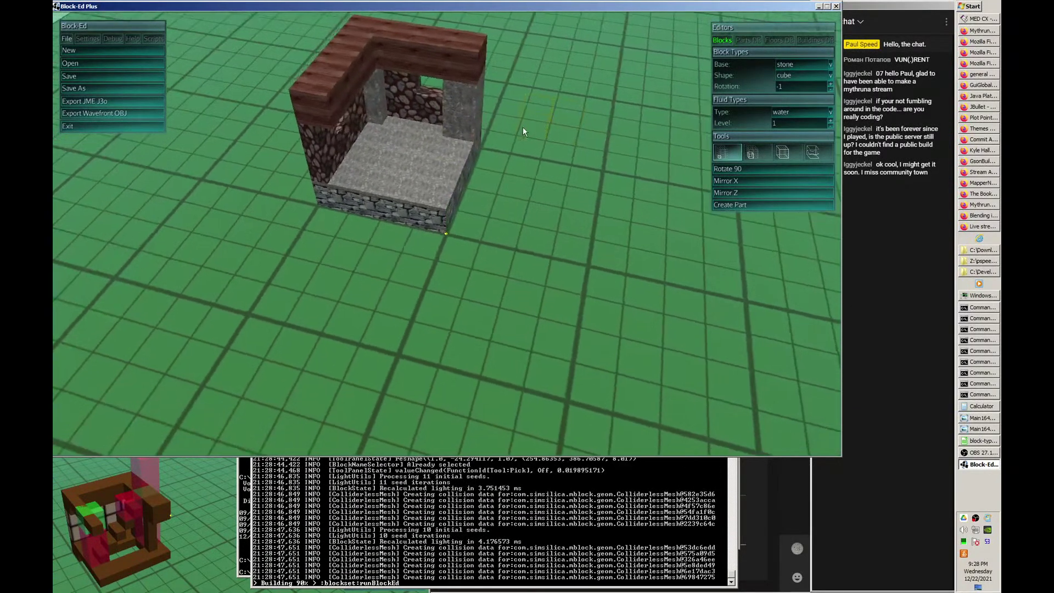
{"action": "key", "text": "a"}
{"action": "key", "text": "c"}
{"action": "left_click", "coordinate": [406, 98]}
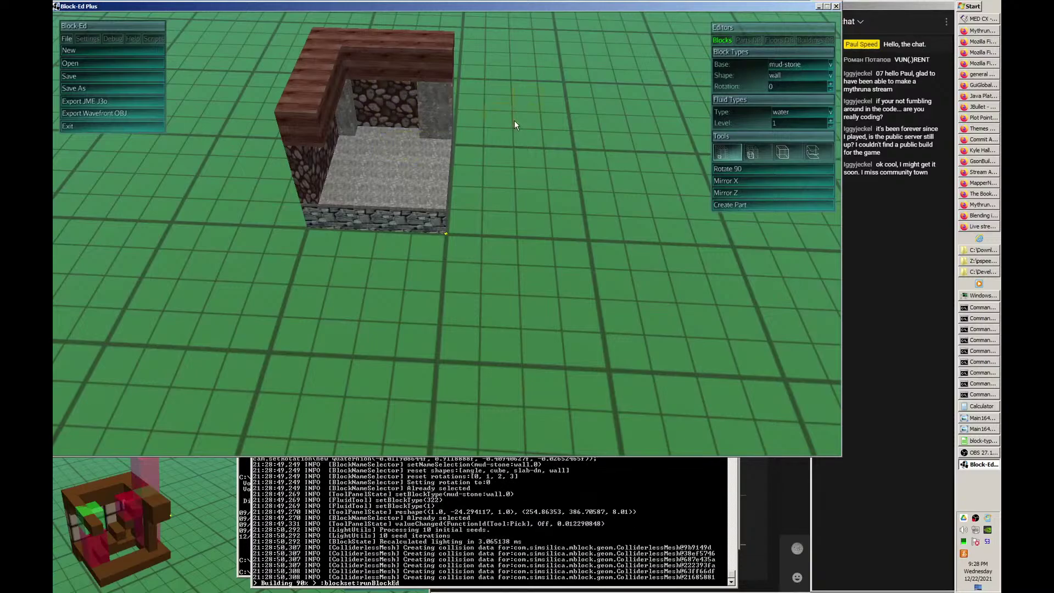
- Build a two-block-high mud-stone wall at rotation 1 along the open side of the part, starting from the new stone pillar
{"action": "key", "text": "s"}
{"action": "key", "text": "d"}
{"action": "key", "text": "w"}
{"action": "key", "text": "a"}
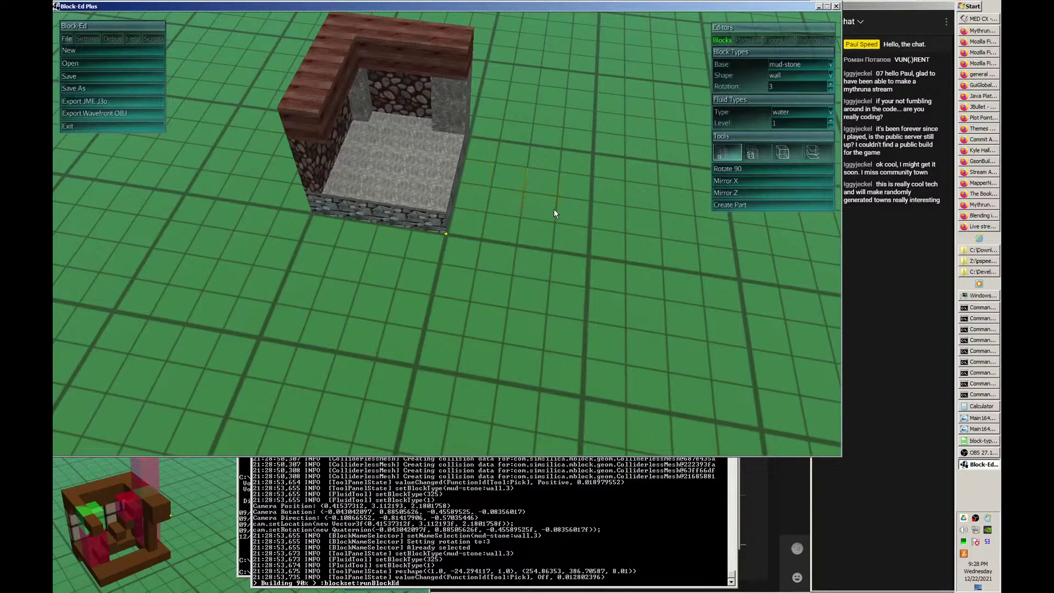
{"action": "scroll", "coordinate": [545, 205], "scroll_direction": "down", "scroll_amount": 1}
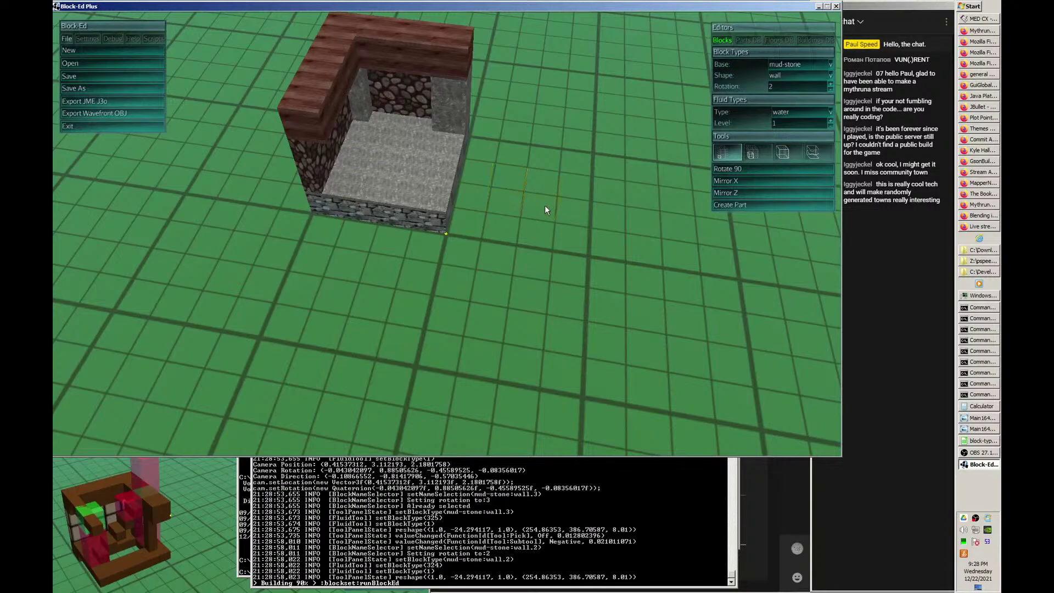
{"action": "scroll", "coordinate": [545, 206], "scroll_direction": "down", "scroll_amount": 1}
{"action": "right_click_drag", "start_coordinate": [477, 174], "coordinate": [494, 153]}
{"action": "left_click", "coordinate": [436, 168]}
{"action": "left_click", "coordinate": [486, 154]}
{"action": "left_click", "coordinate": [485, 154]}
{"action": "right_click_drag", "start_coordinate": [569, 163], "coordinate": [575, 189]}
{"action": "left_click", "coordinate": [443, 197]}
{"action": "key", "text": "d"}
{"action": "key", "text": "a"}
{"action": "key", "text": "d"}
{"action": "key", "text": "a"}
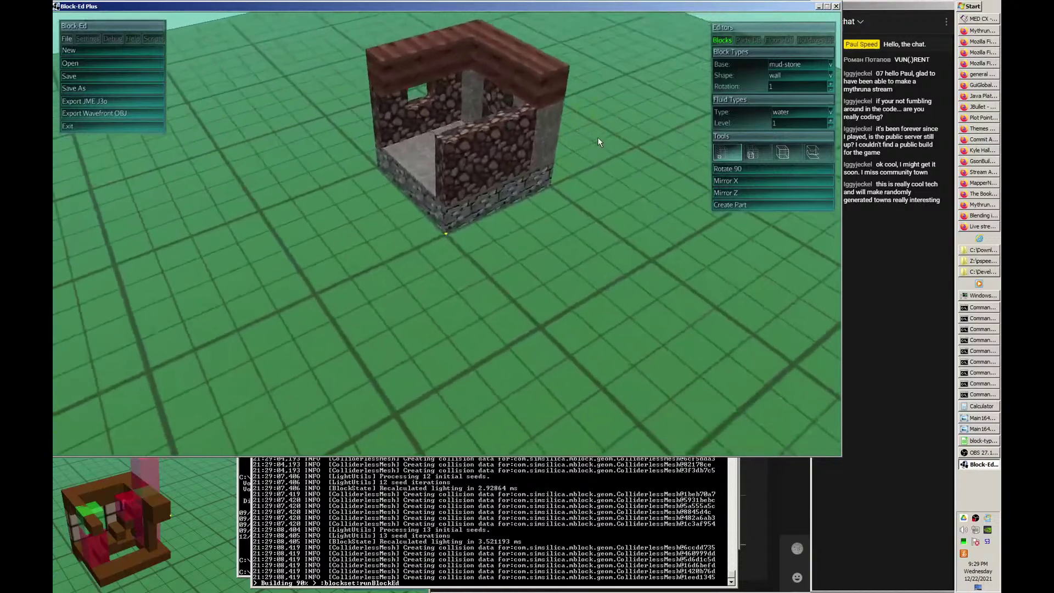
- Pick up the wood cube block type and top the new side wall with a beam of three wood cubes
{"action": "key", "text": "a"}
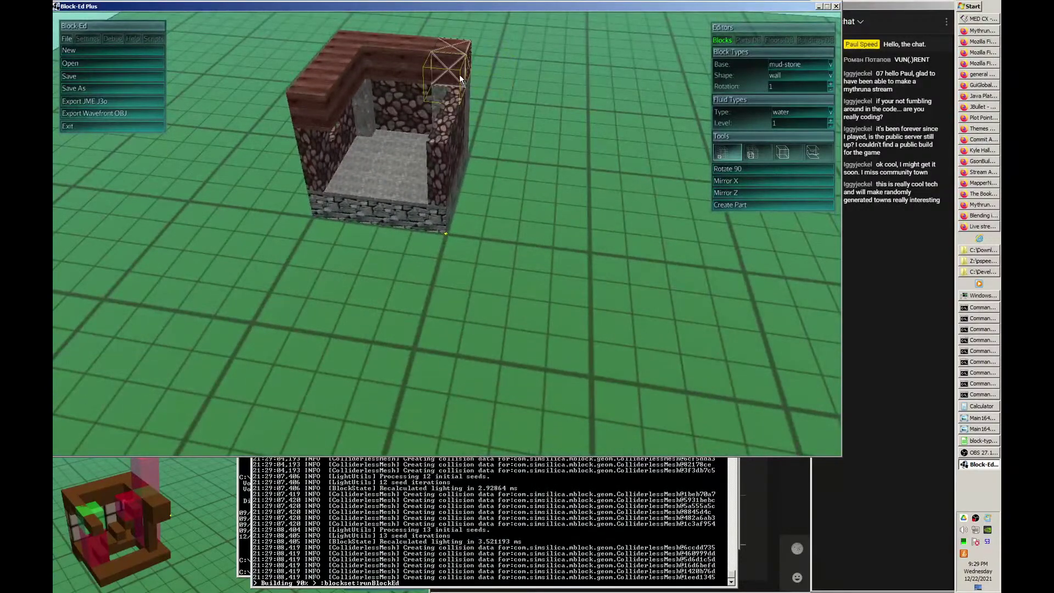
{"action": "middle_click", "coordinate": [458, 77]}
{"action": "left_click", "coordinate": [456, 77]}
{"action": "left_click", "coordinate": [450, 95]}
{"action": "left_click", "coordinate": [437, 125]}
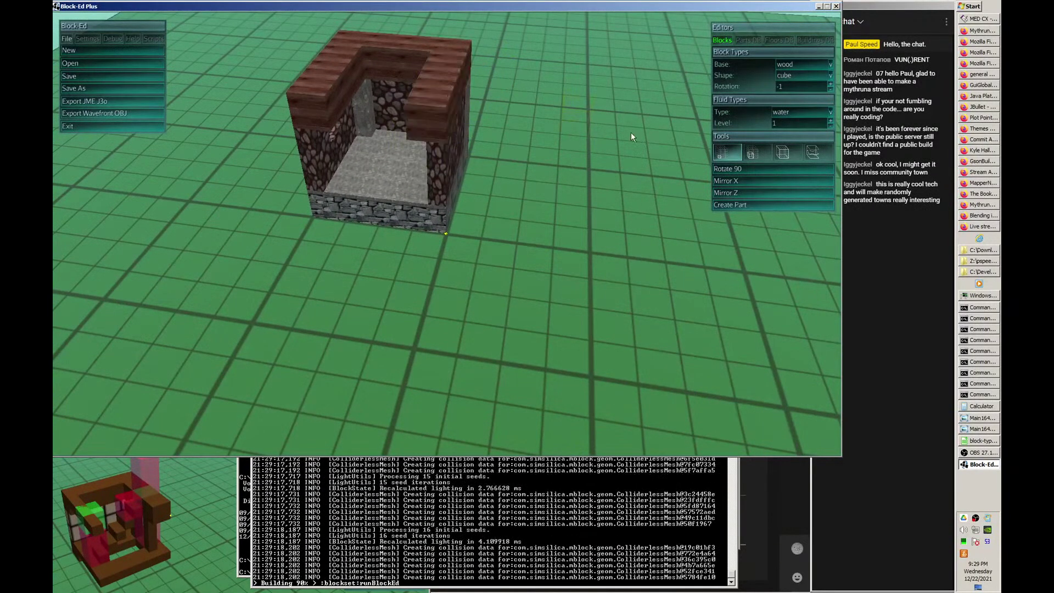
- Examine the three-walled part from several sides, checking its walls, pillars, beam and open front
{"action": "key", "text": "a"}
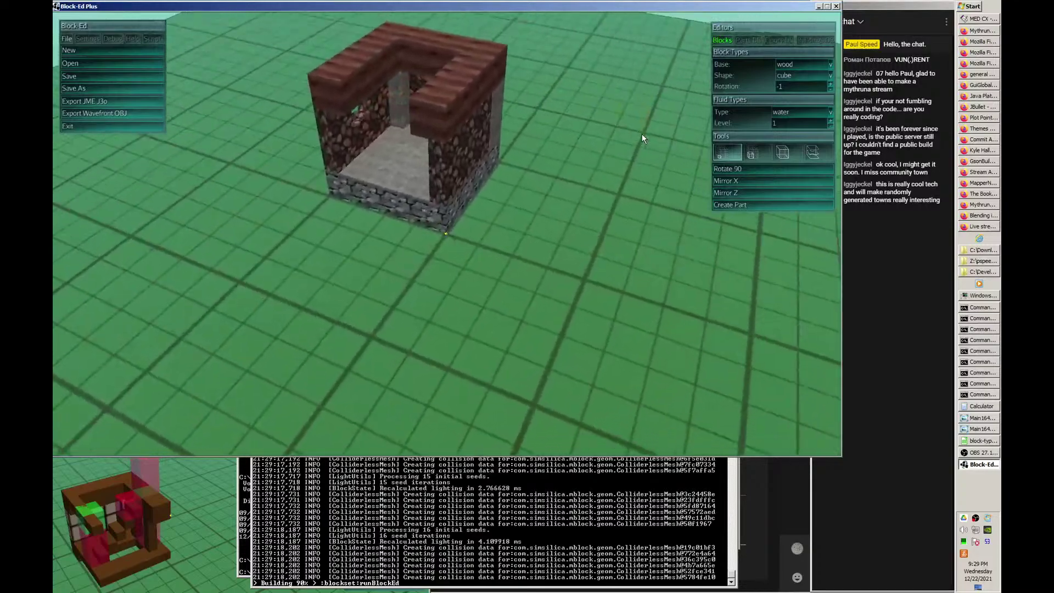
{"action": "key", "text": "a"}
{"action": "key", "text": "d"}
{"action": "key", "text": "a"}
{"action": "key", "text": "d"}
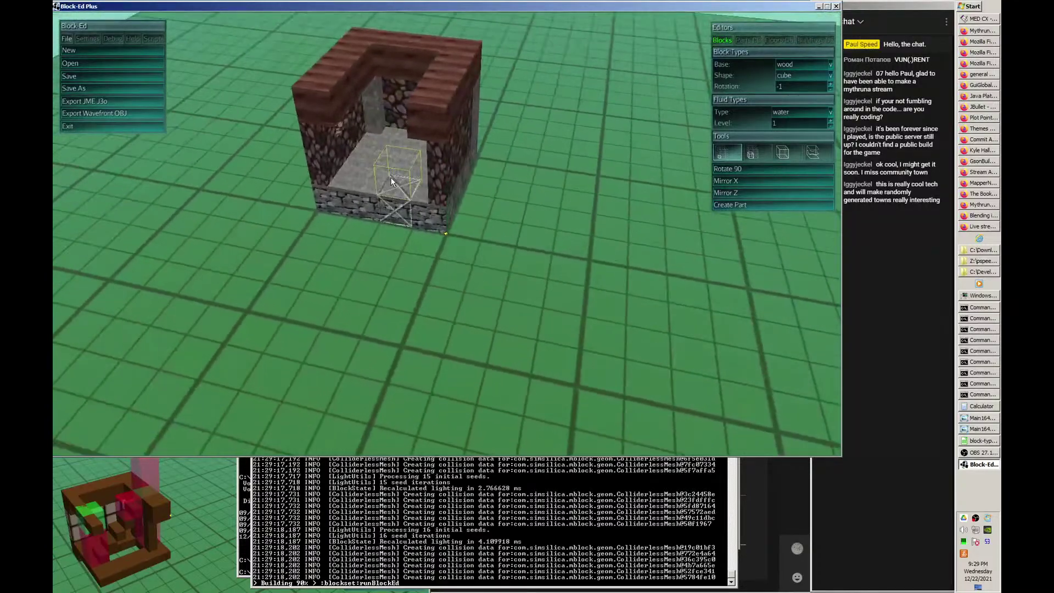
{"action": "key", "text": "a"}
{"action": "key", "text": "d"}
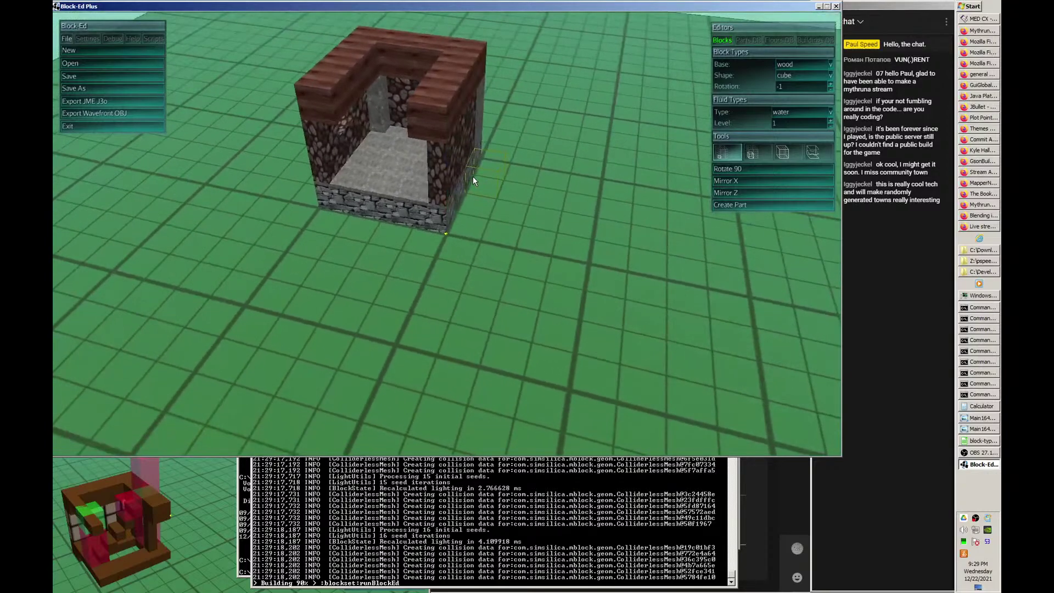
{"action": "key", "text": "a"}
{"action": "key", "text": "a"}
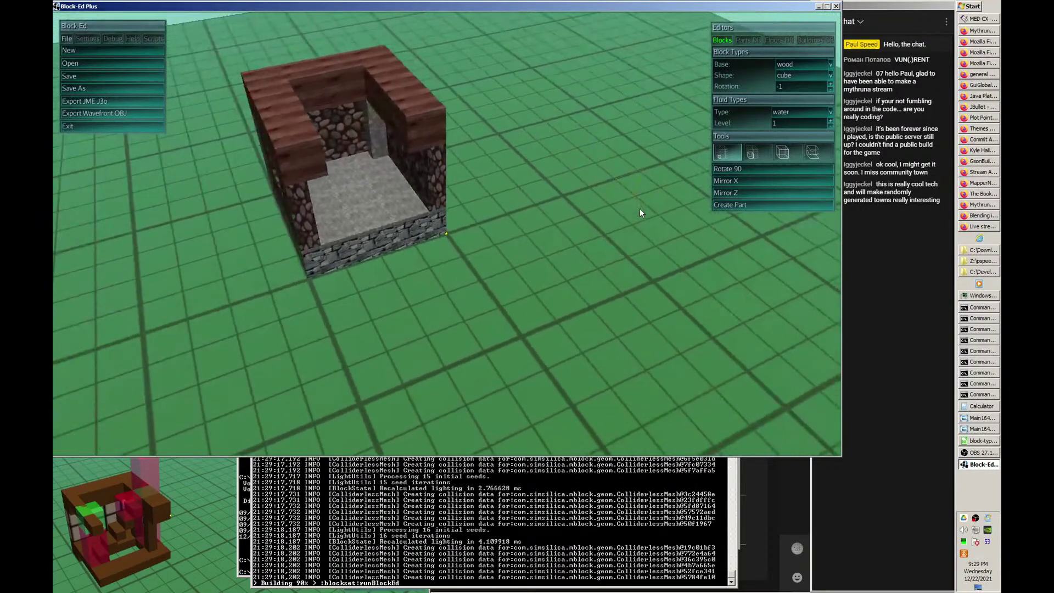
{"action": "key", "text": "d"}
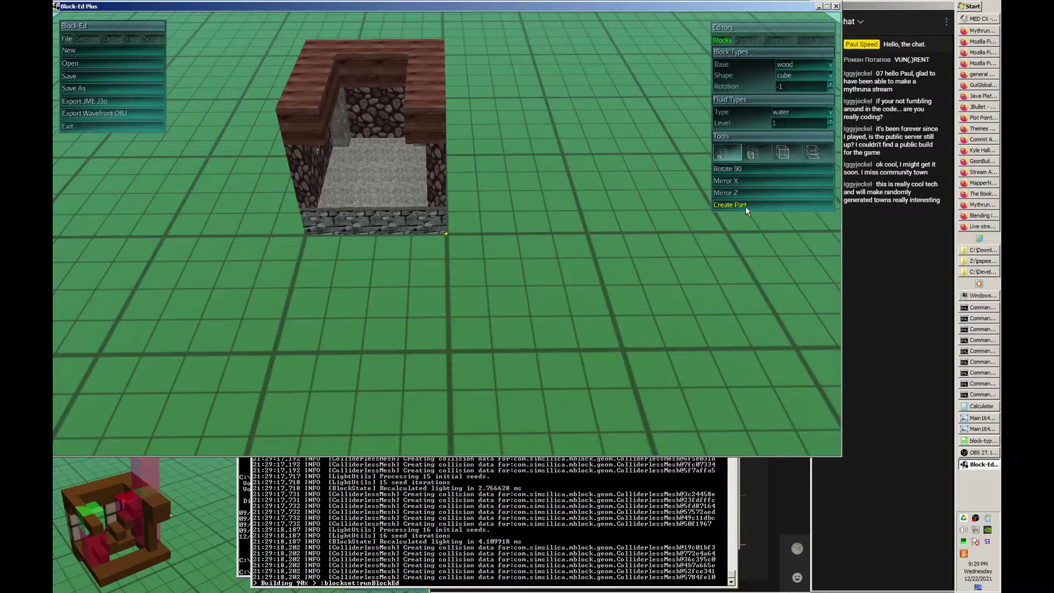
- Create a new part from the edited blocks with the tags ground, corner and window
{"action": "left_click", "coordinate": [746, 207]}
{"action": "type", "text": "ground,corner,"}
{"action": "key", "text": "BackSpace"}
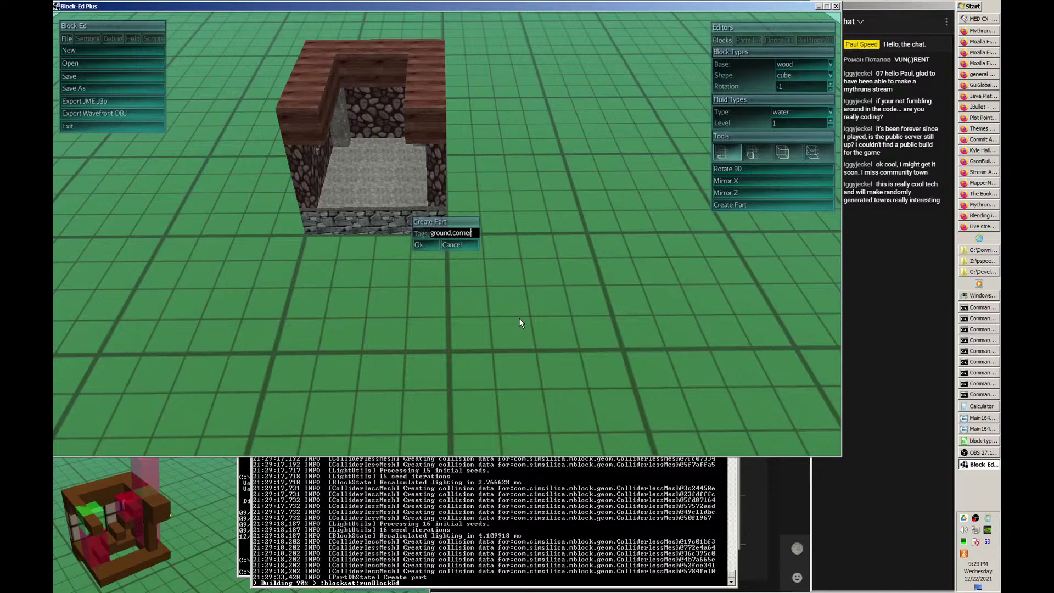
{"action": "type", "text": ",window"}
{"action": "left_click", "coordinate": [422, 246]}
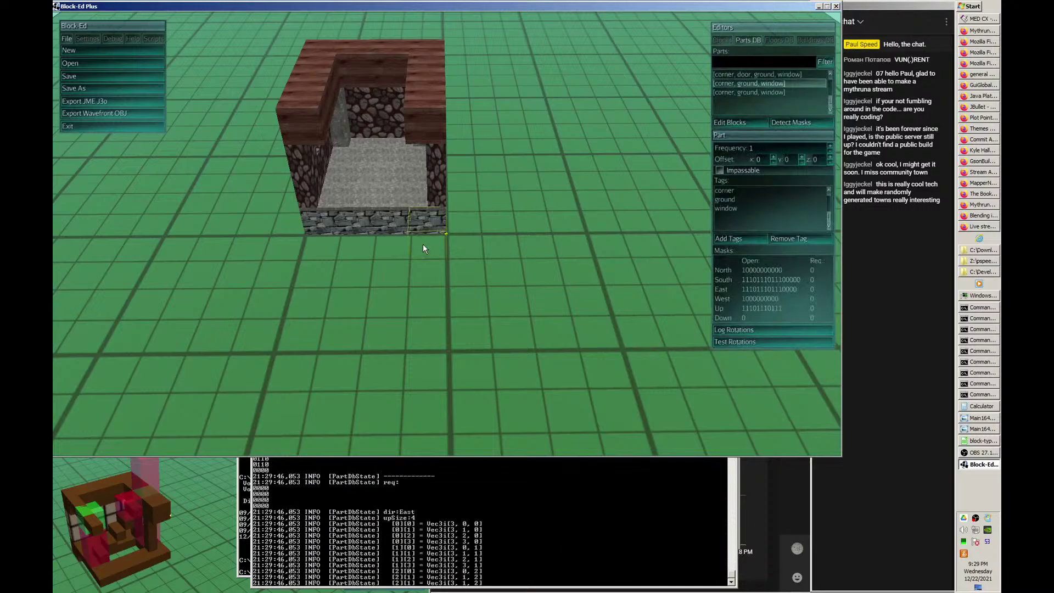
{"action": "middle_click_drag", "start_coordinate": [423, 244], "coordinate": [610, 166]}
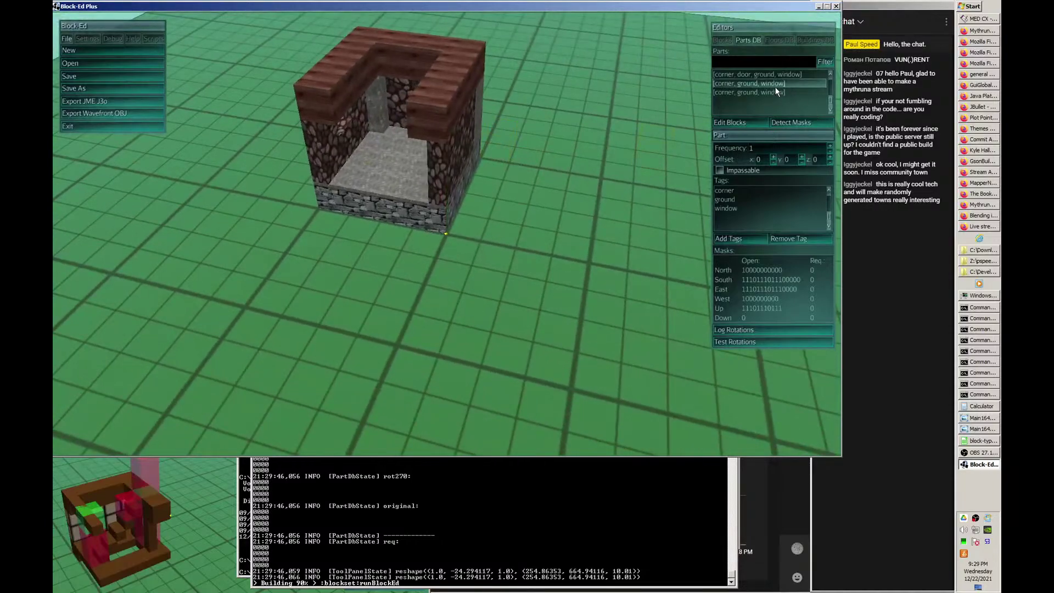
{"action": "key", "text": "a"}
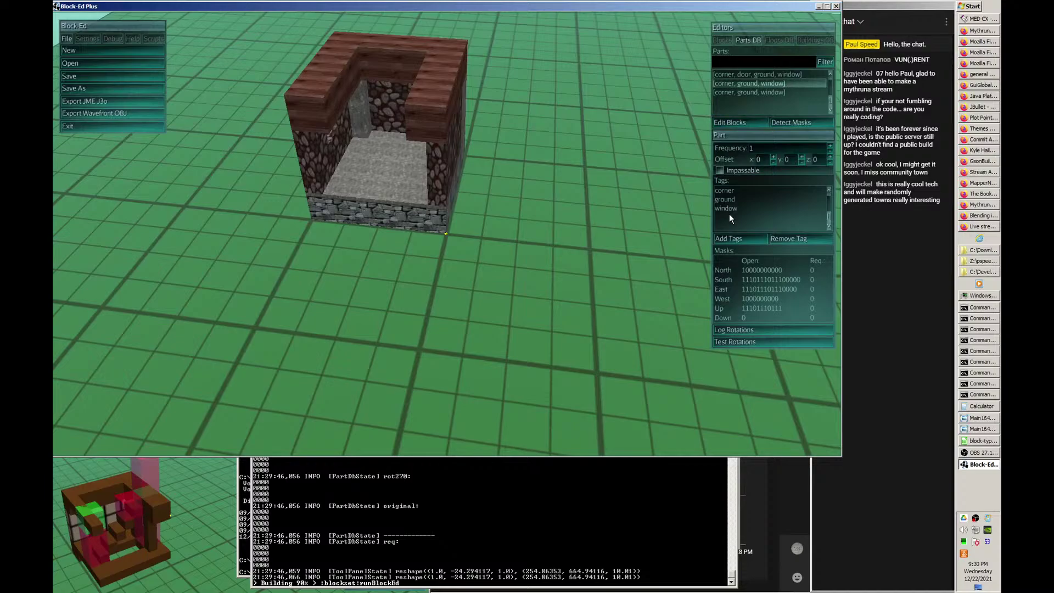
- Add the tag wall to the second listed part, tagged corner, ground and window
{"action": "left_click", "coordinate": [739, 240]}
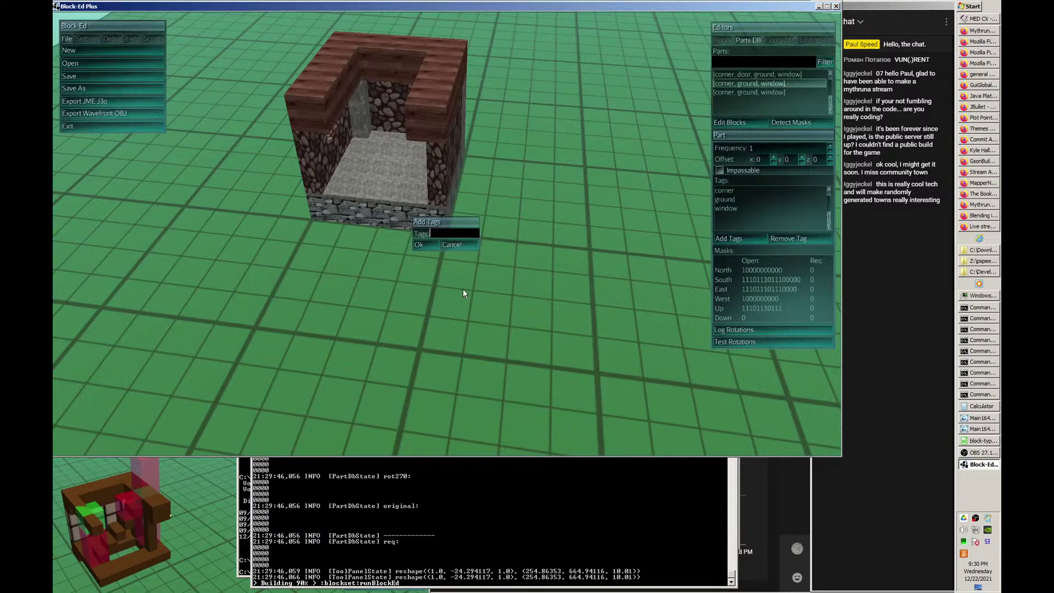
{"action": "type", "text": "wall"}
{"action": "left_click", "coordinate": [420, 243]}
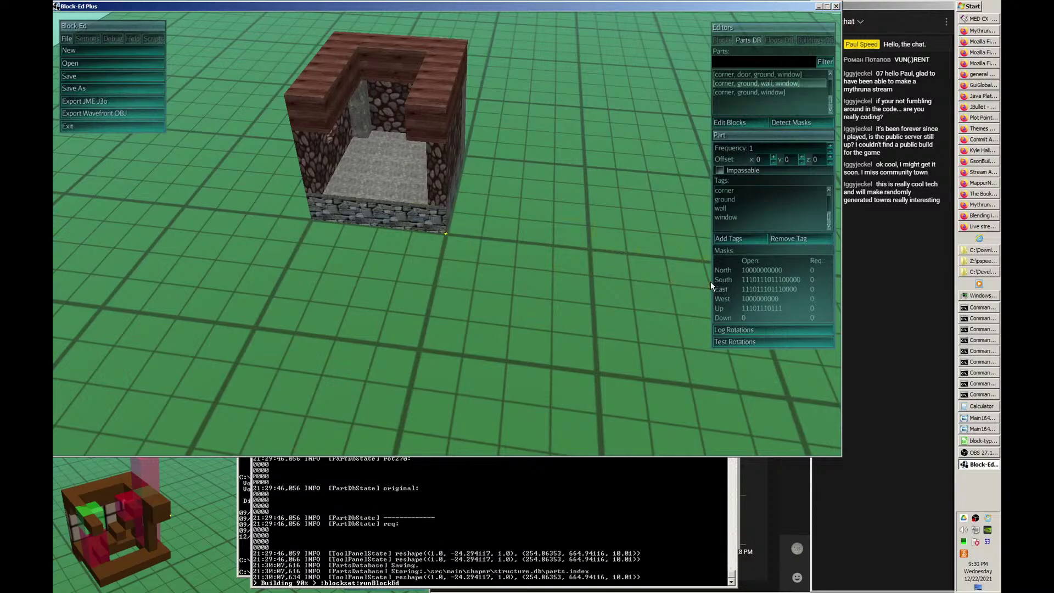
- Check the displayed three-walled blocks from several sides and detect the masks of the selected corner, ground, wall, window part
{"action": "key", "text": "a"}
{"action": "key", "text": "d"}
{"action": "key", "text": "a"}
{"action": "key", "text": "s"}
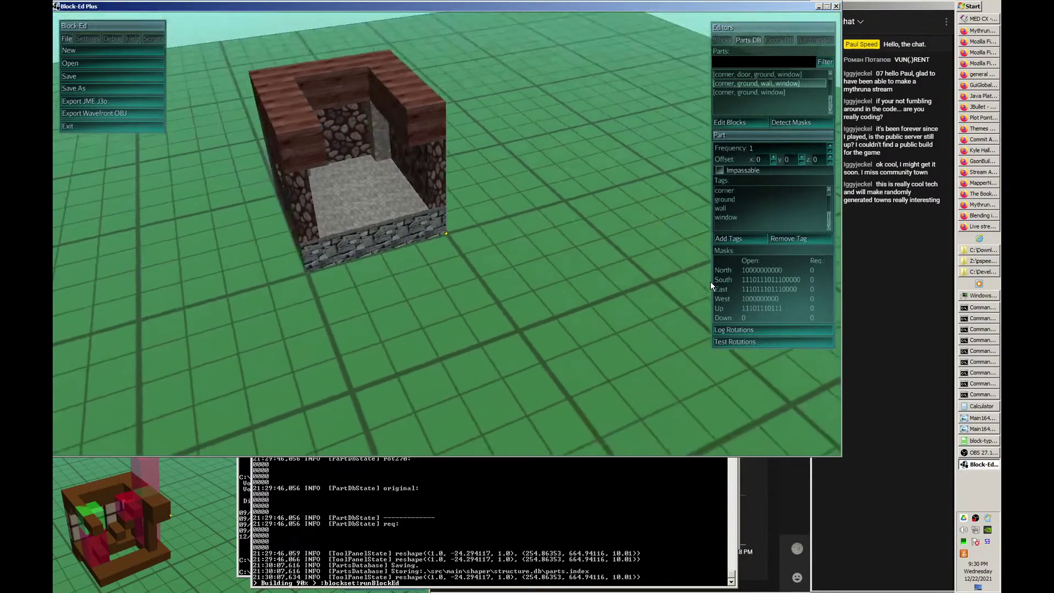
{"action": "key", "text": "d"}
{"action": "key", "text": "w"}
{"action": "key", "text": "d"}
{"action": "key", "text": "d"}
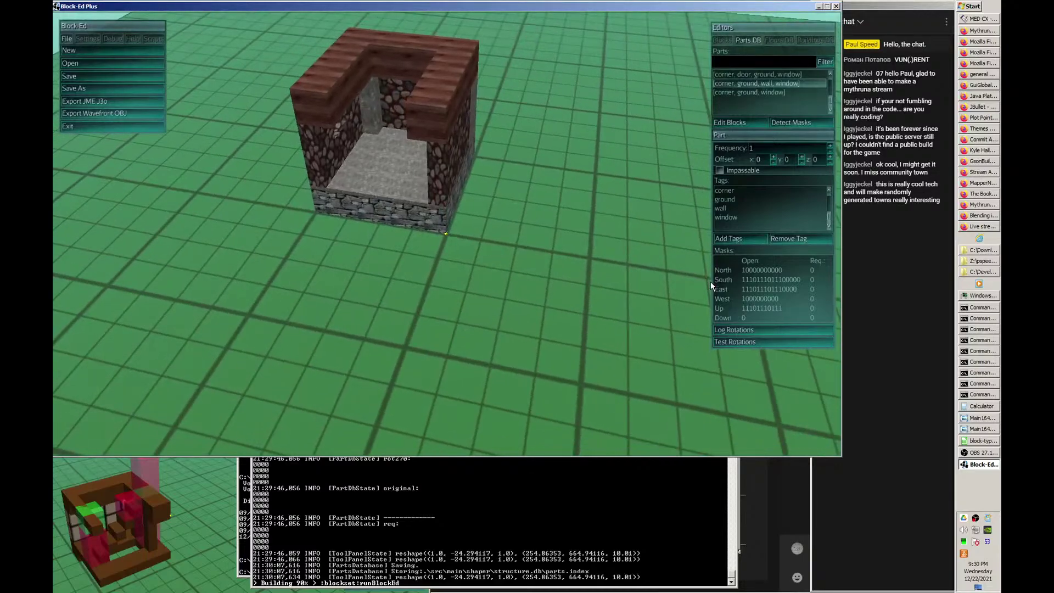
{"action": "key", "text": "a"}
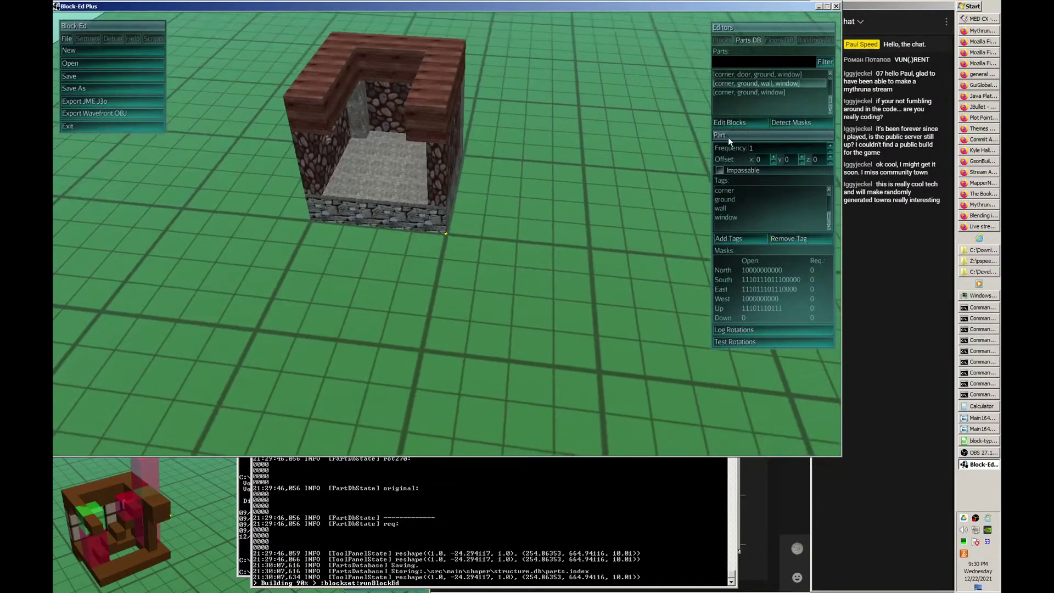
{"action": "left_click", "coordinate": [812, 124]}
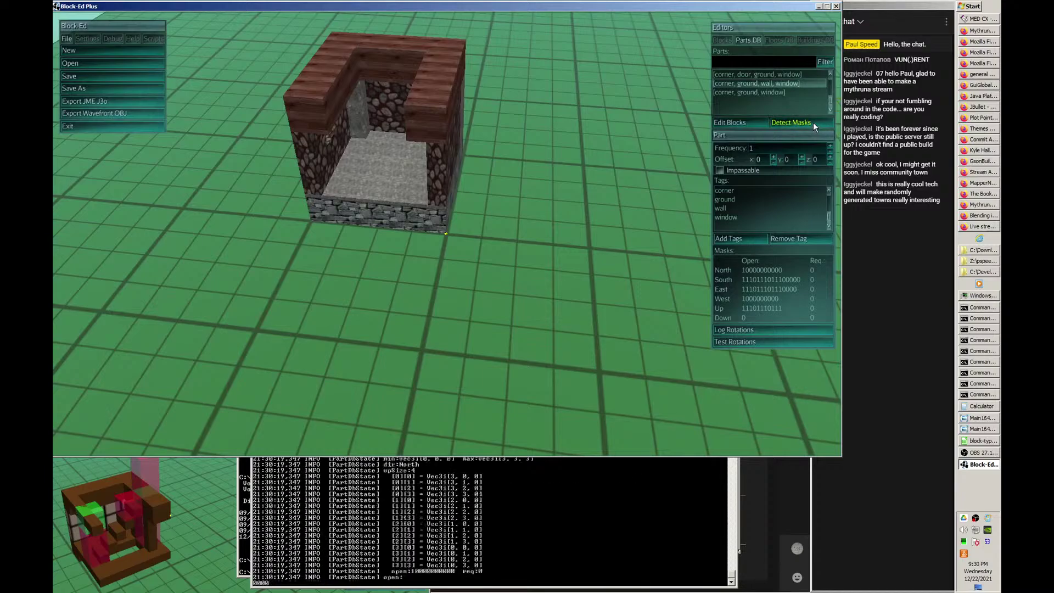
- Load the blocks of the corner, ground, window part, then those of the corner, ground, wall, window part, to compare them
{"action": "left_click", "coordinate": [762, 92]}
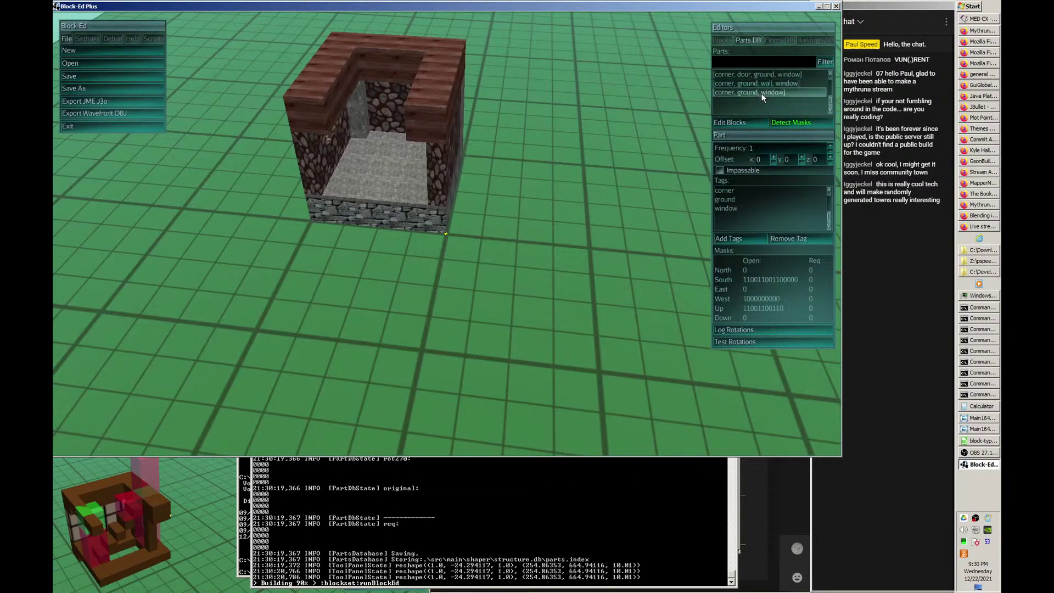
{"action": "left_click", "coordinate": [736, 122]}
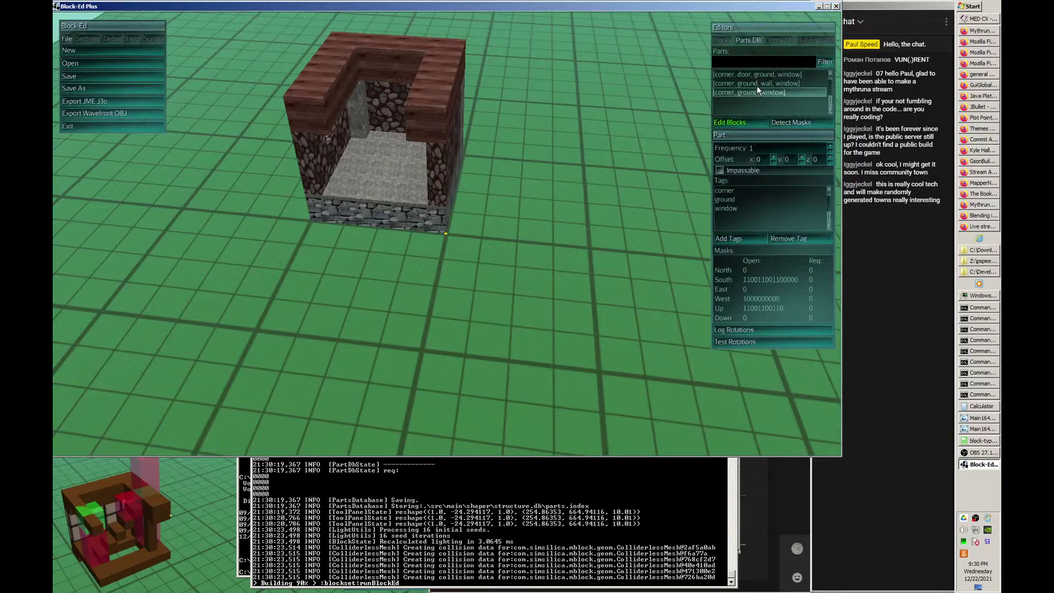
{"action": "left_click", "coordinate": [747, 123]}
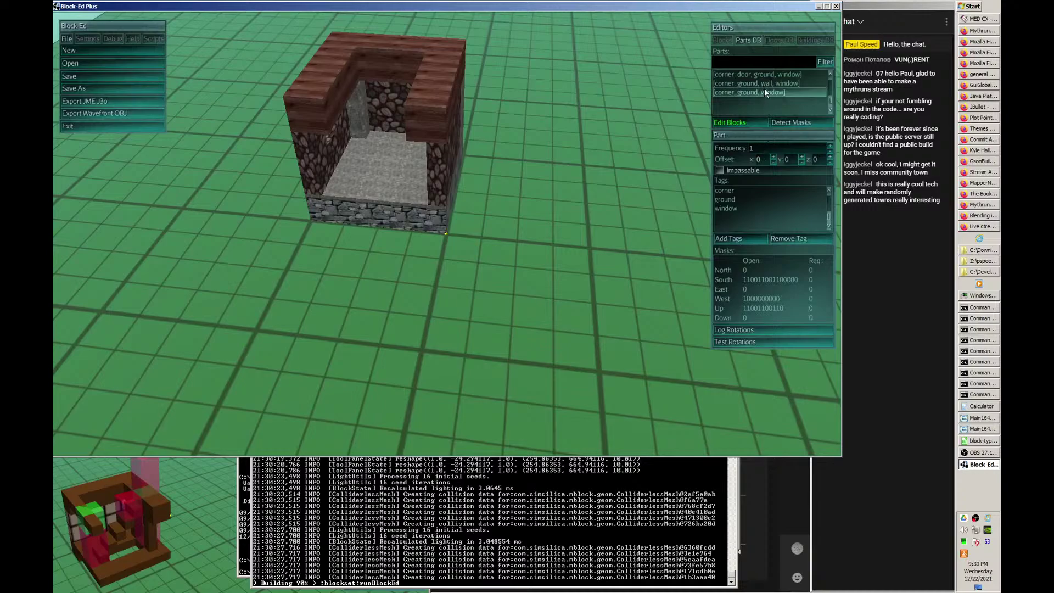
{"action": "left_click", "coordinate": [760, 83]}
{"action": "left_click", "coordinate": [748, 122]}
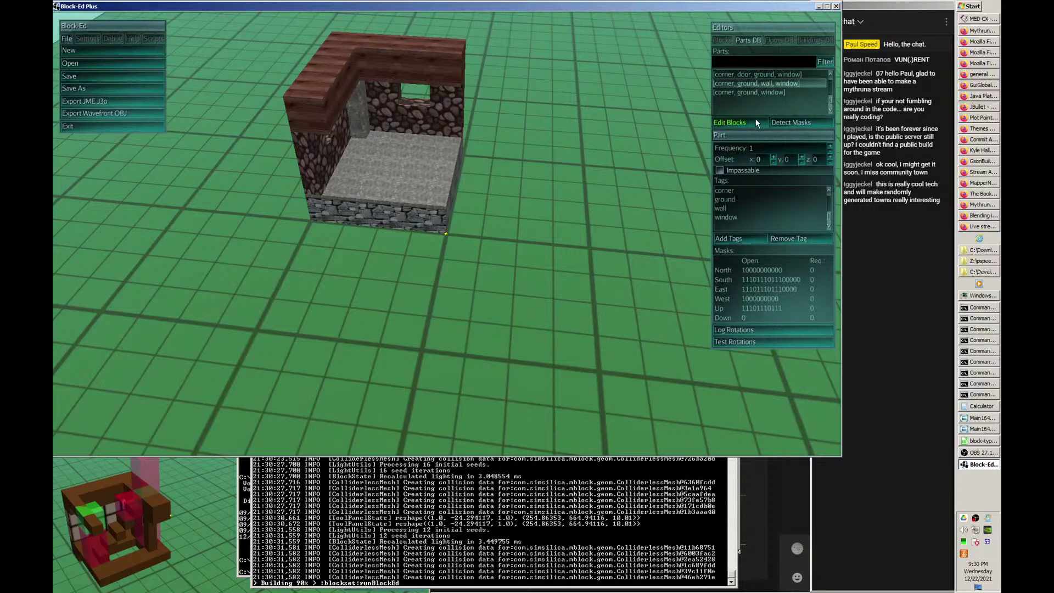
- Detect the masks of the two-walled corner part and remove its wall tag
{"action": "left_click", "coordinate": [797, 124]}
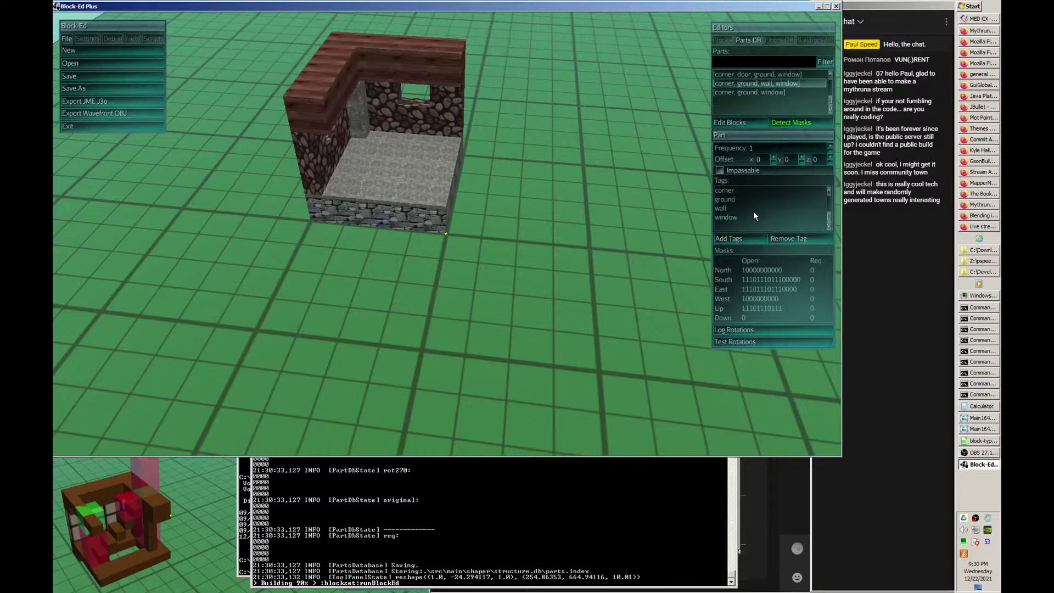
{"action": "left_click", "coordinate": [733, 207]}
{"action": "left_click", "coordinate": [811, 241]}
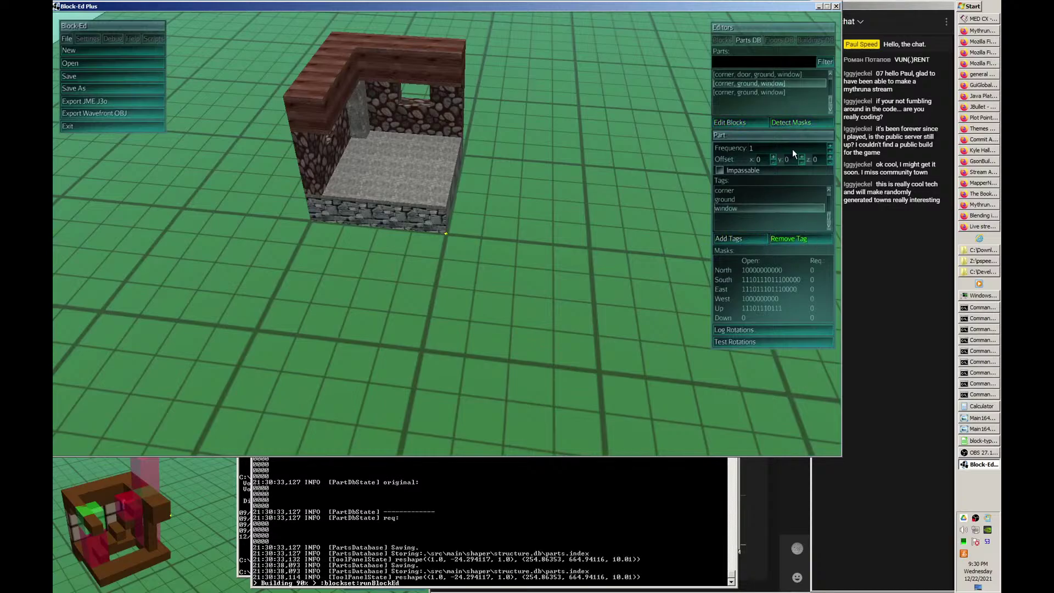
- Load the three-walled corner part's blocks, add the tag wall to that part and detect its masks
{"action": "left_click", "coordinate": [776, 94]}
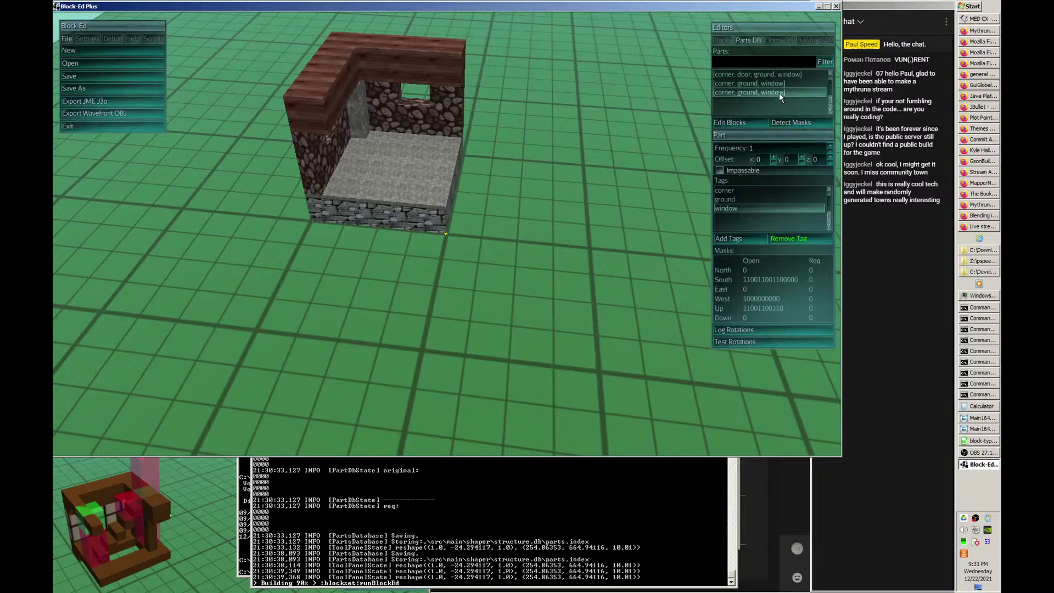
{"action": "left_click", "coordinate": [736, 120]}
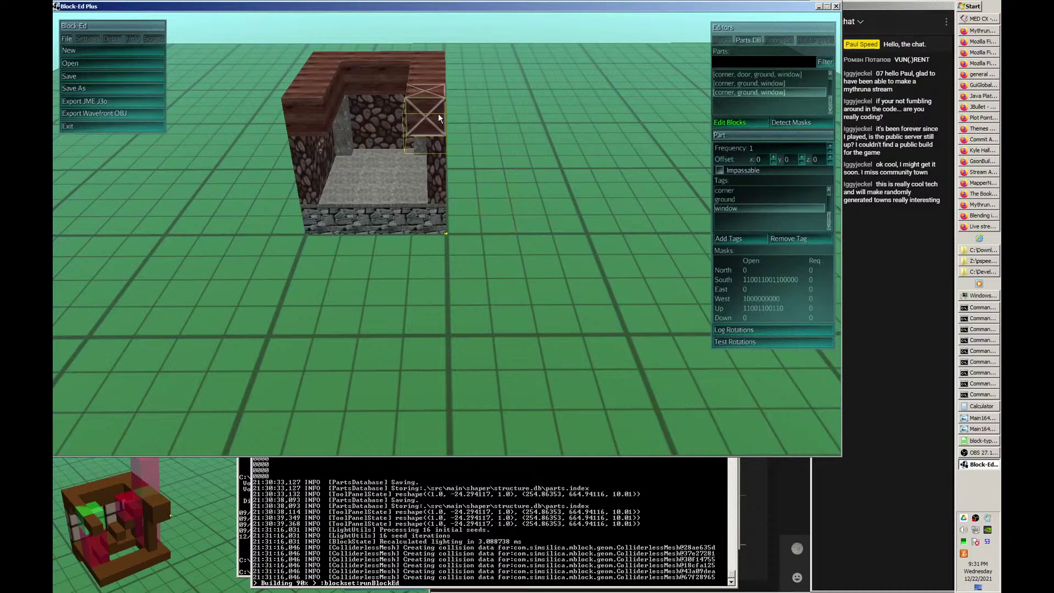
{"action": "mouse_move", "coordinate": [446, 100]}
{"action": "middle_mouse_down"}
{"action": "mouse_move", "coordinate": [435, 99]}
{"action": "mouse_move", "coordinate": [433, 119]}
{"action": "middle_mouse_up"}
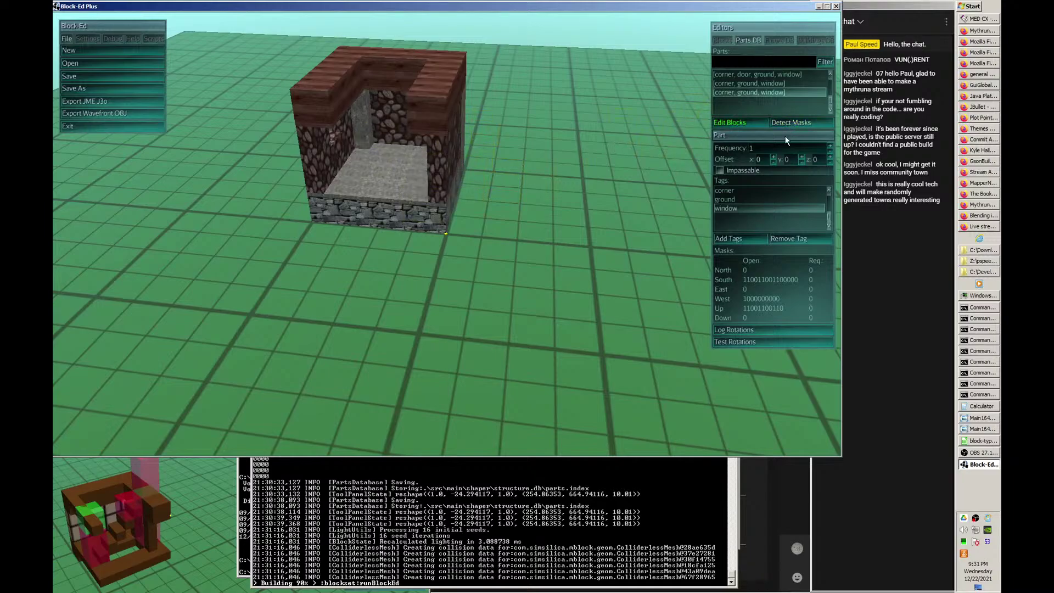
{"action": "left_click", "coordinate": [743, 243]}
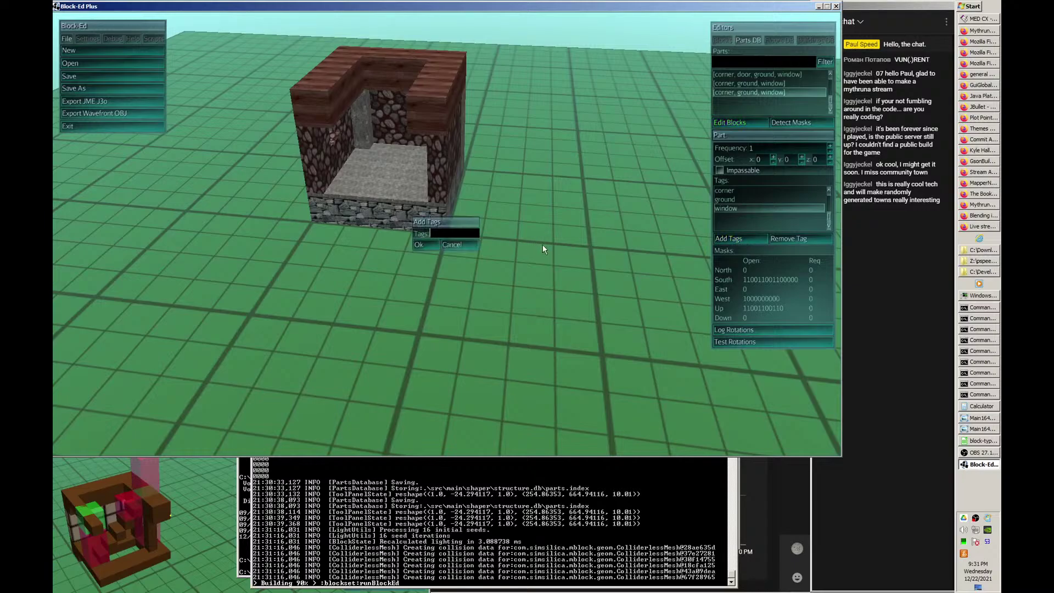
{"action": "type", "text": "wall"}
{"action": "left_click", "coordinate": [420, 246]}
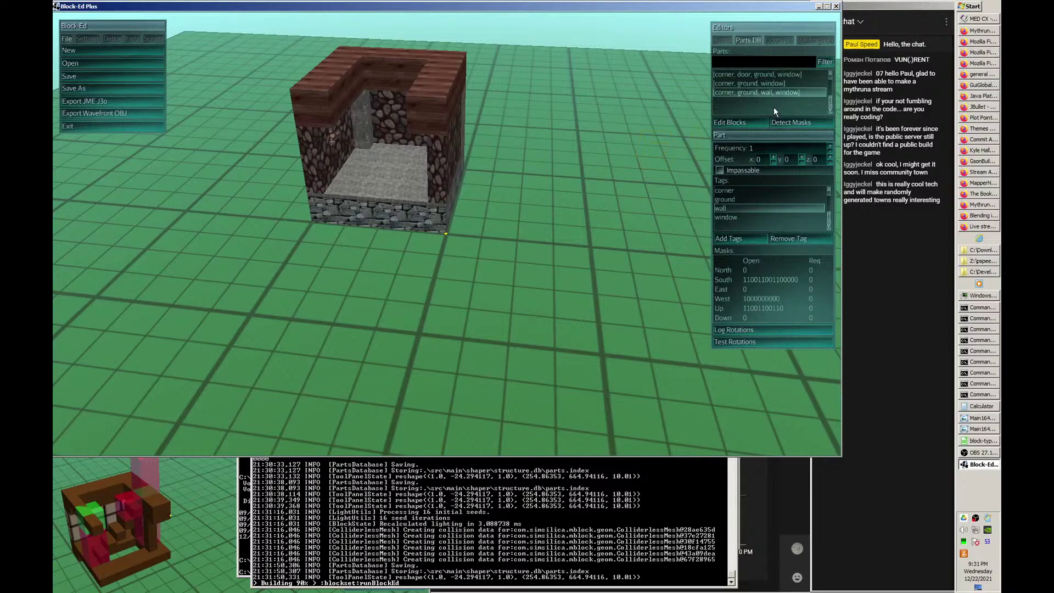
{"action": "left_click", "coordinate": [802, 122]}
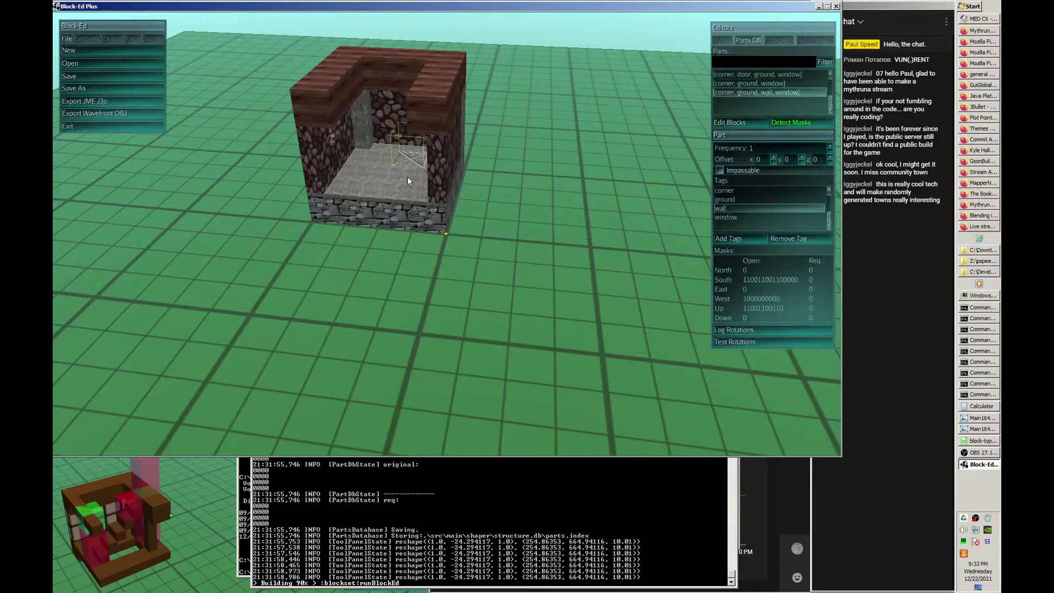
- Generate a test floor from the ground2x2 template and inspect its walls, windows and rooms from several sides
{"action": "middle_click_drag", "start_coordinate": [418, 172], "coordinate": [423, 171]}
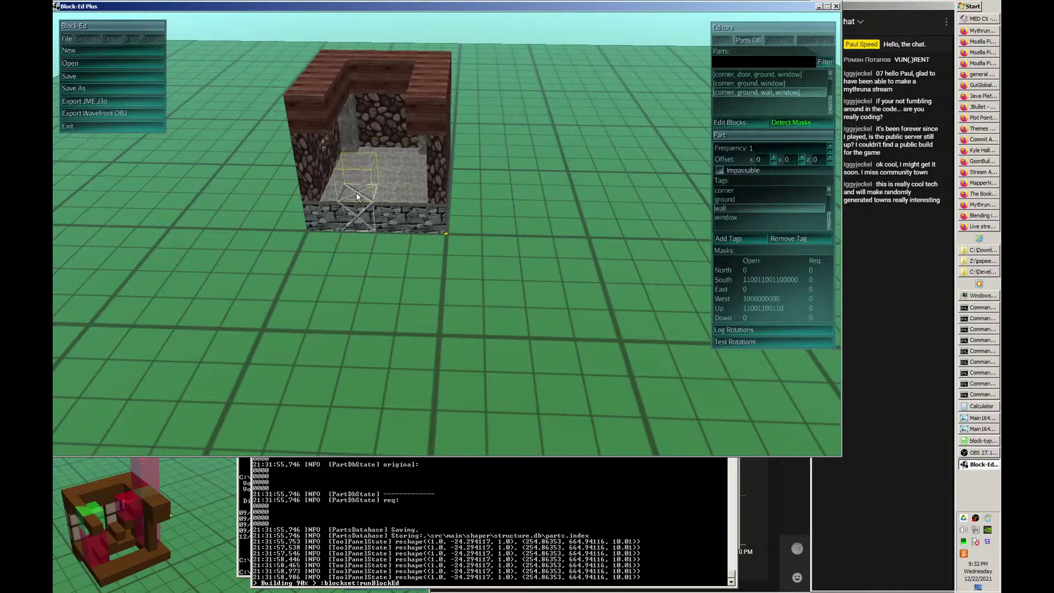
{"action": "middle_click_drag", "start_coordinate": [420, 195], "coordinate": [497, 164]}
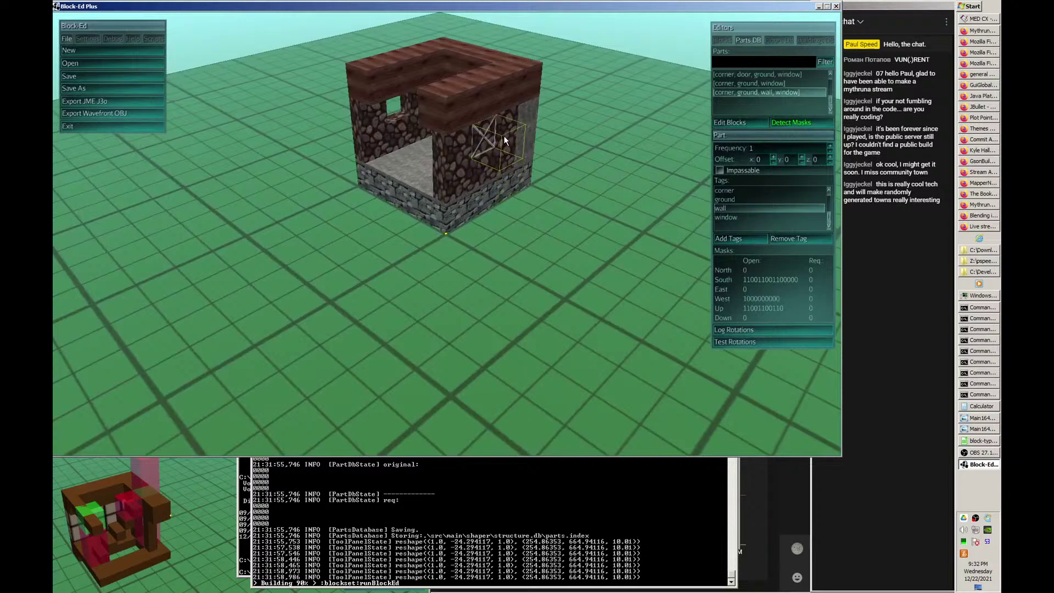
{"action": "middle_click_drag", "start_coordinate": [509, 183], "coordinate": [575, 219]}
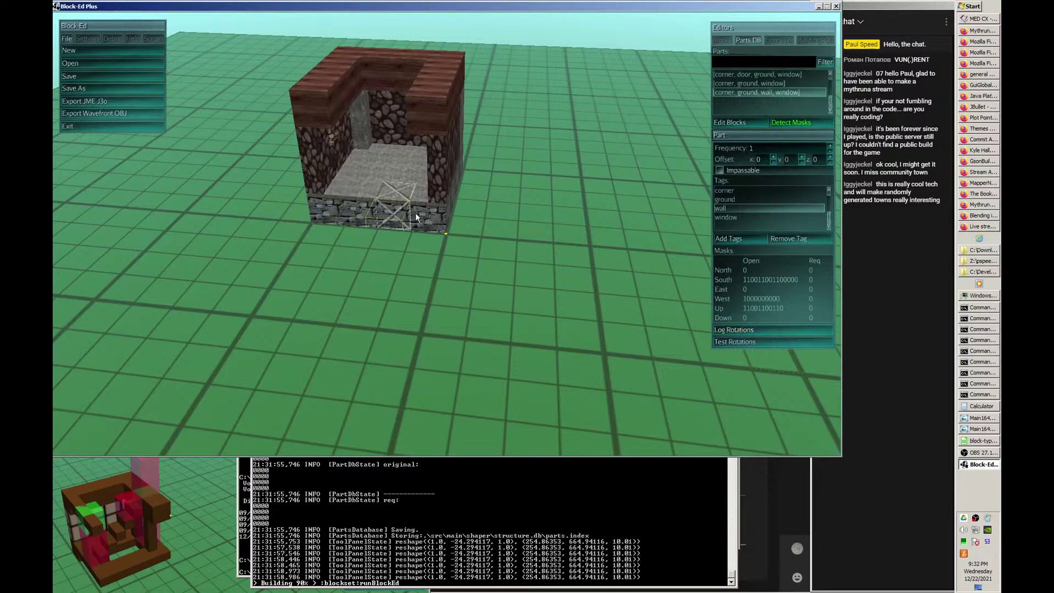
{"action": "left_click", "coordinate": [784, 40]}
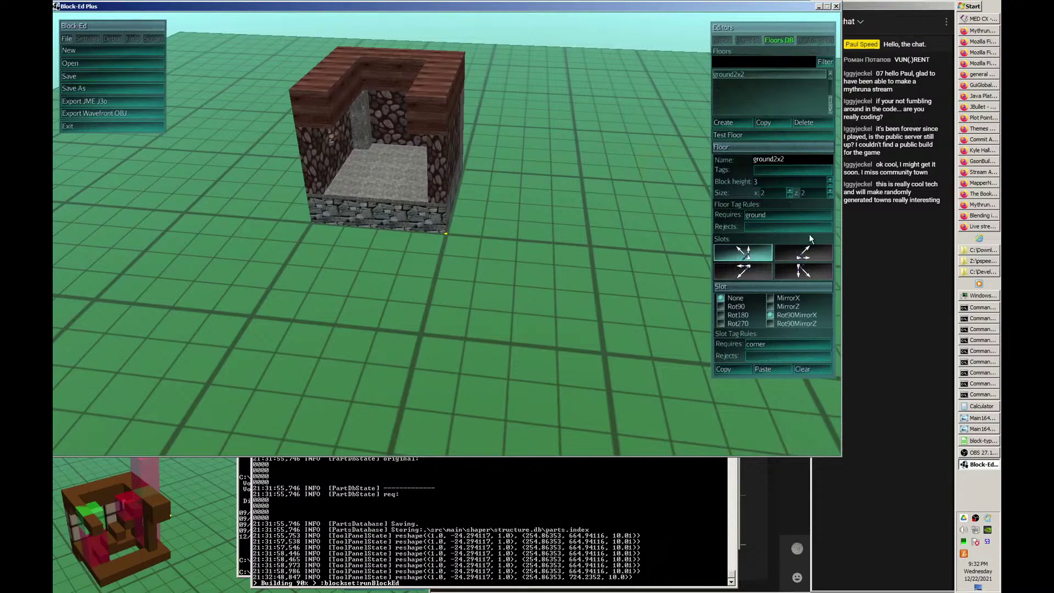
{"action": "left_click", "coordinate": [762, 134]}
{"action": "key", "text": "d"}
{"action": "key", "text": "w"}
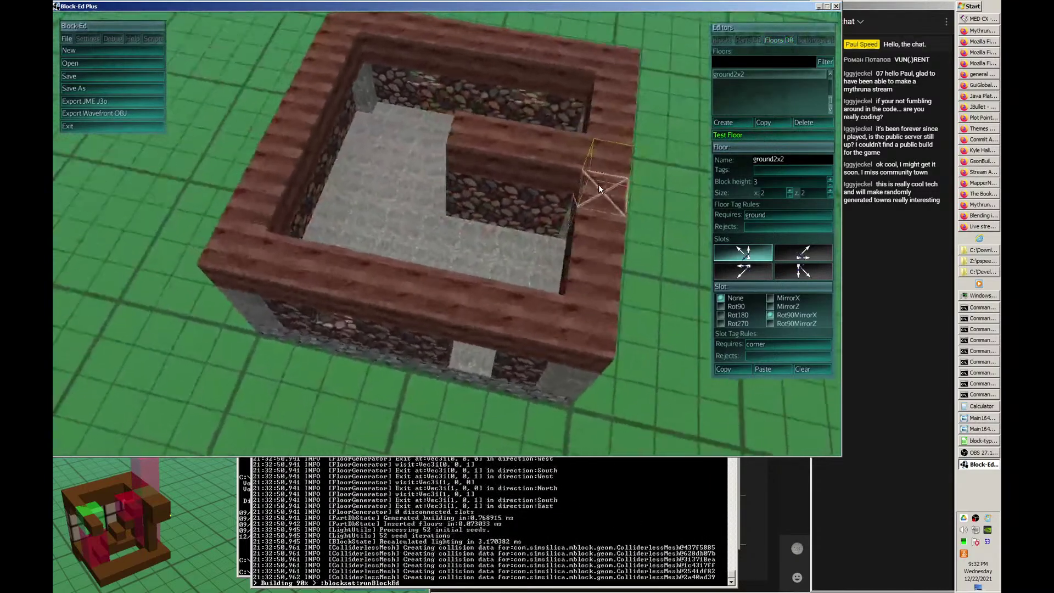
{"action": "key", "text": "s"}
{"action": "key", "text": "a"}
{"action": "key", "text": "w"}
{"action": "key", "text": "s"}
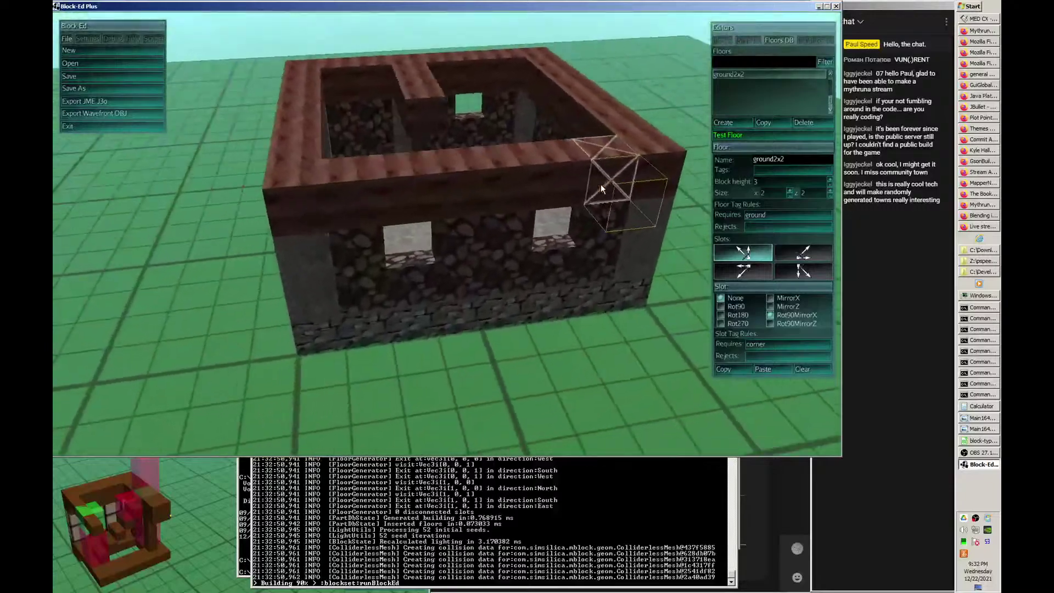
{"action": "key", "text": "w"}
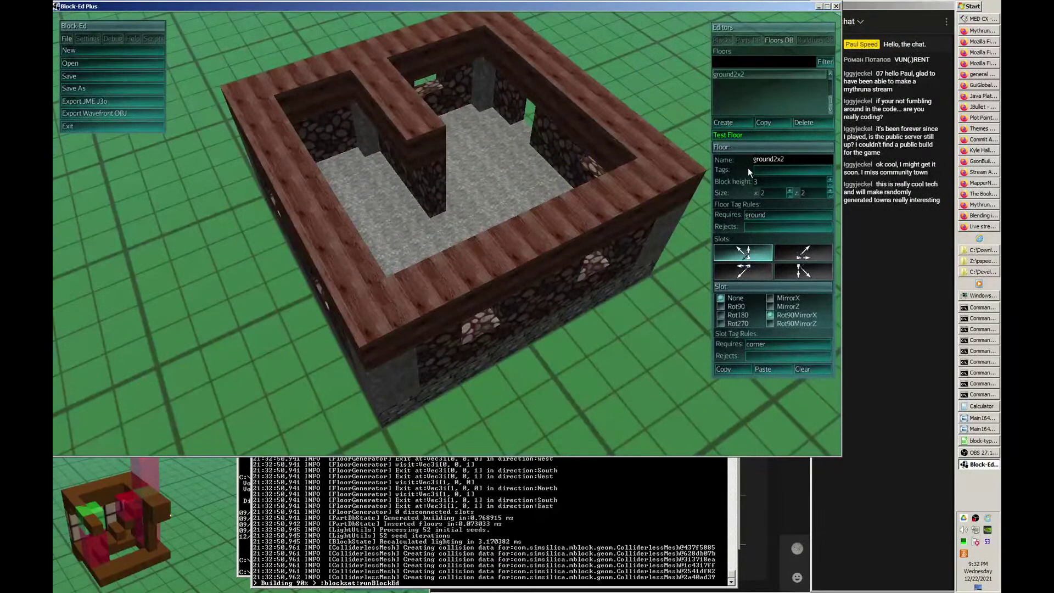
- Generate another test floor from the ground2x2 template and look over its layout and door side
{"action": "left_click", "coordinate": [761, 136]}
{"action": "key", "text": "a"}
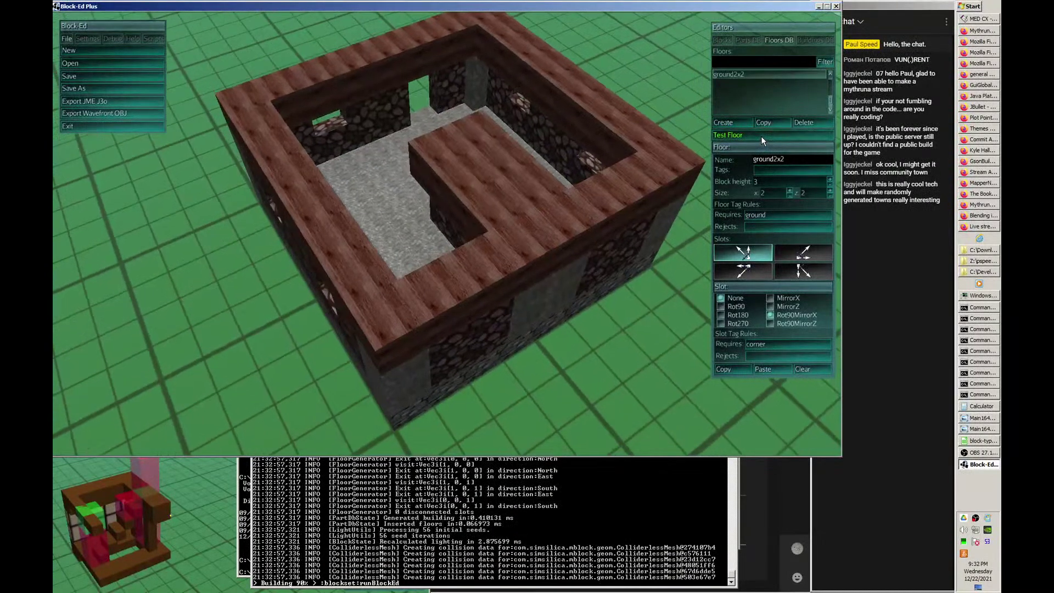
{"action": "key", "text": "a"}
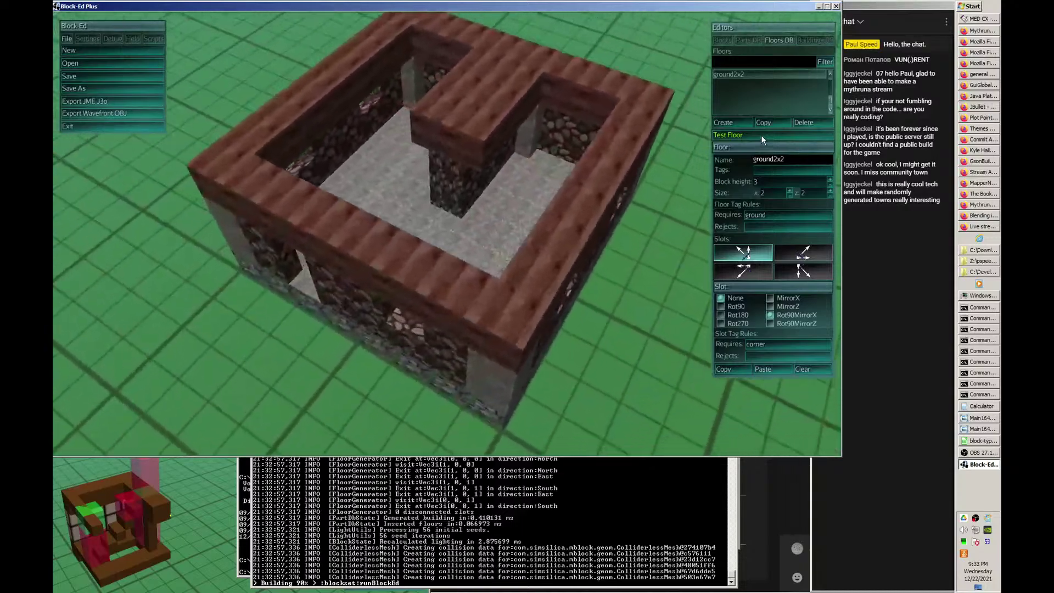
{"action": "key", "text": "s"}
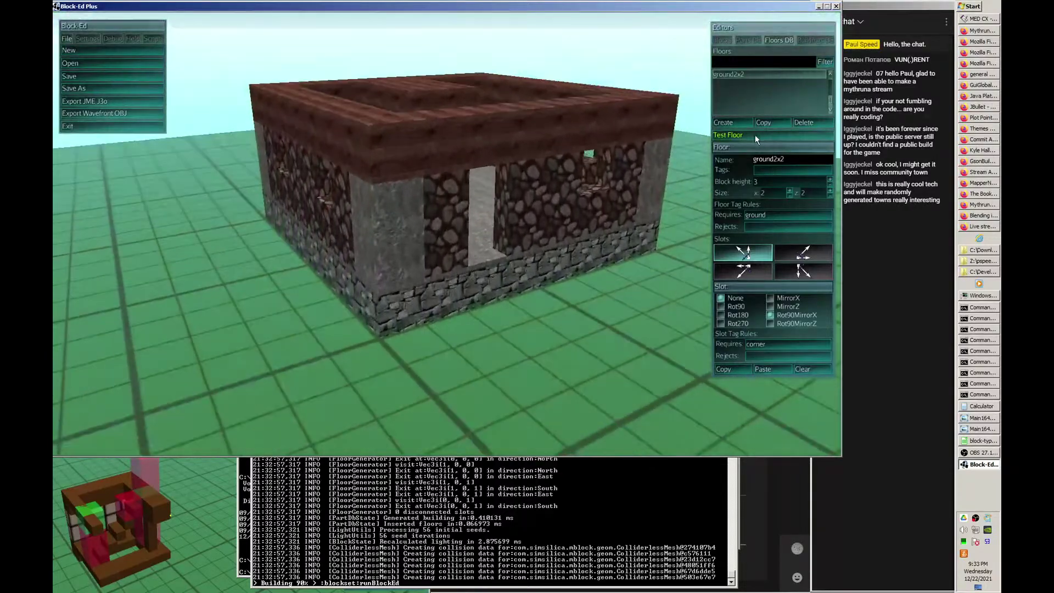
- Move through the generated floor's interior rooms and out of the building, then view the whole floor from above and from a distance
{"action": "key", "text": "space"}
{"action": "key", "text": "w"}
{"action": "key", "text": "s"}
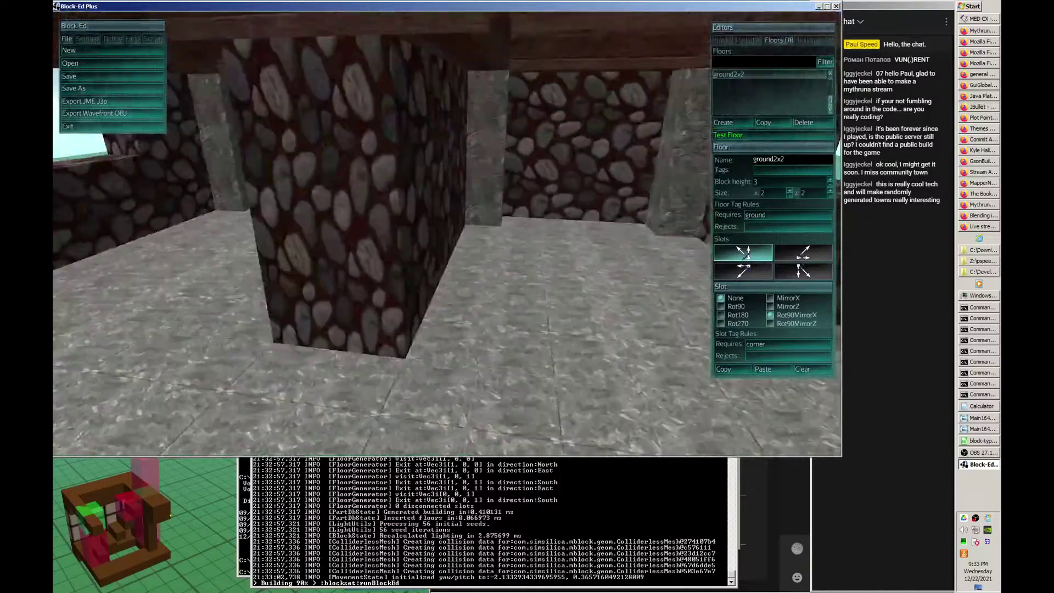
{"action": "key", "text": "w"}
{"action": "key", "text": "w"}
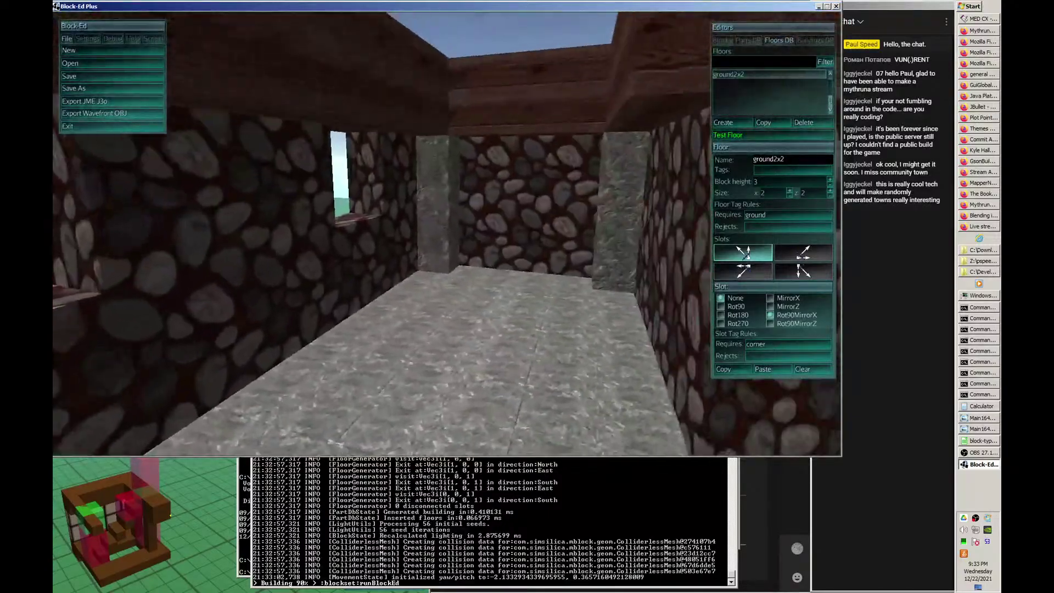
{"action": "key", "text": "a"}
{"action": "key", "text": "d"}
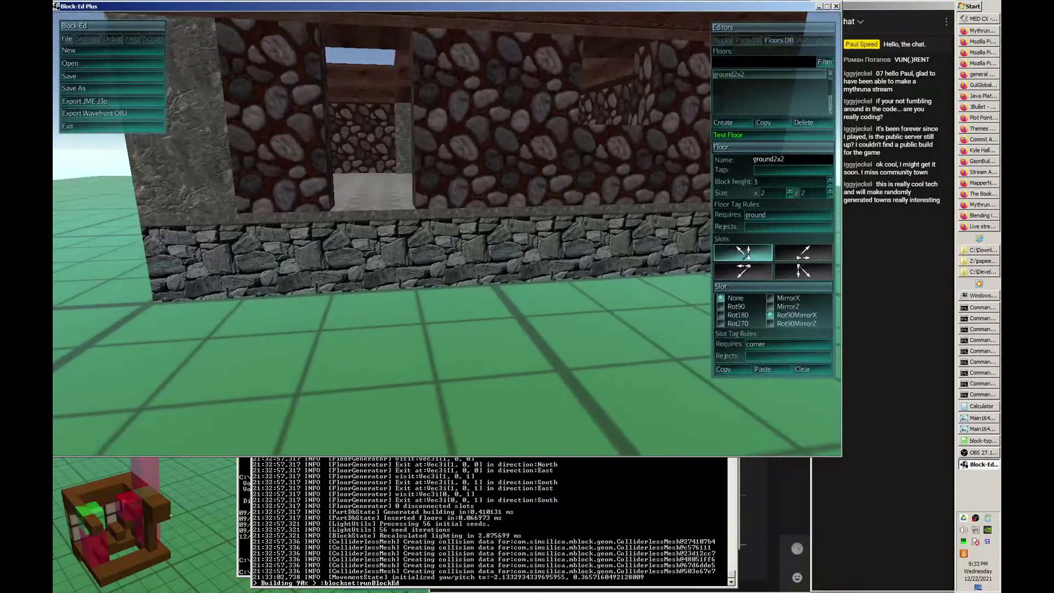
{"action": "key", "text": "s"}
{"action": "key", "text": "s"}
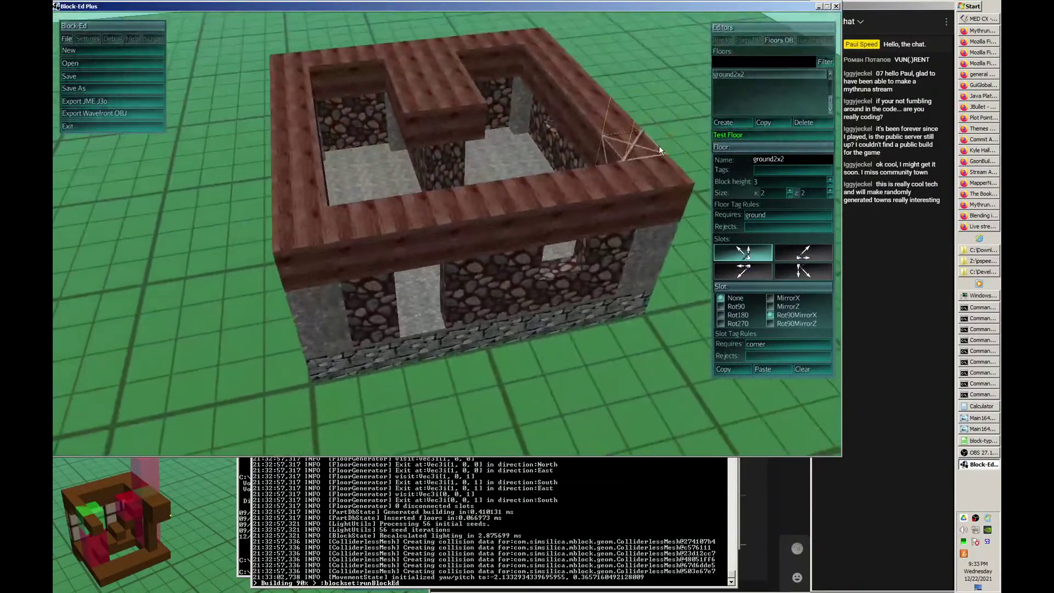
{"action": "key", "text": "a"}
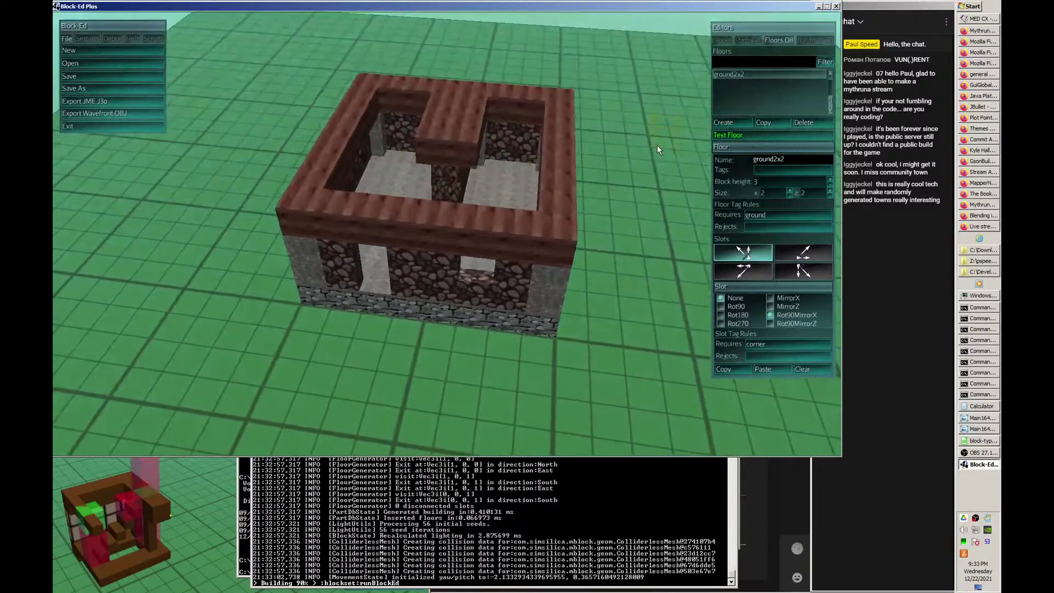
{"action": "key", "text": "s"}
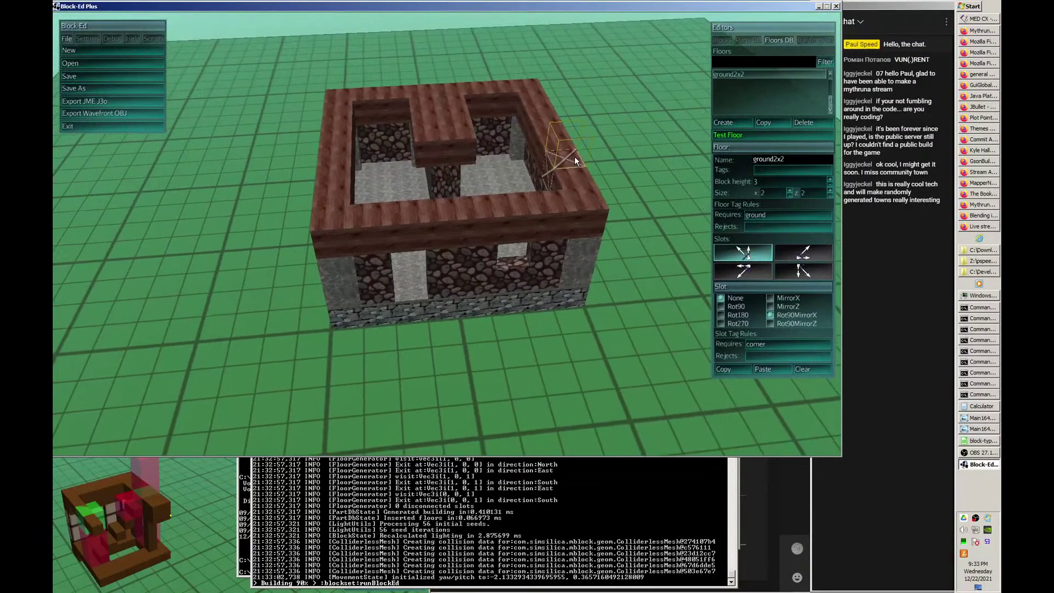
{"action": "key", "text": "s"}
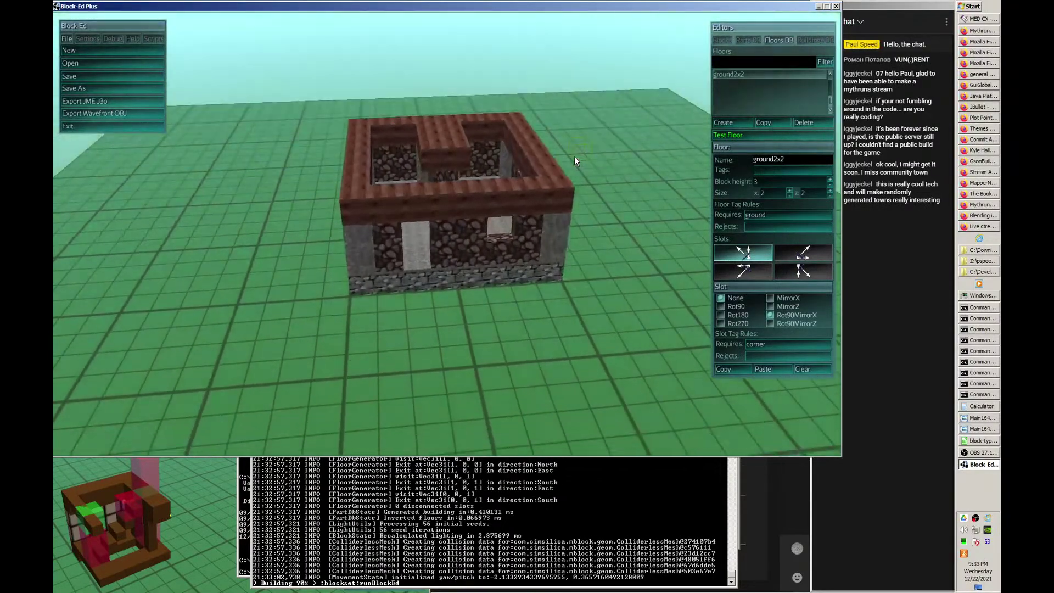
- Examine the generated ground2x2 floor from above and from the door side
{"action": "key", "text": "a"}
{"action": "key", "text": "w"}
{"action": "key", "text": "d"}
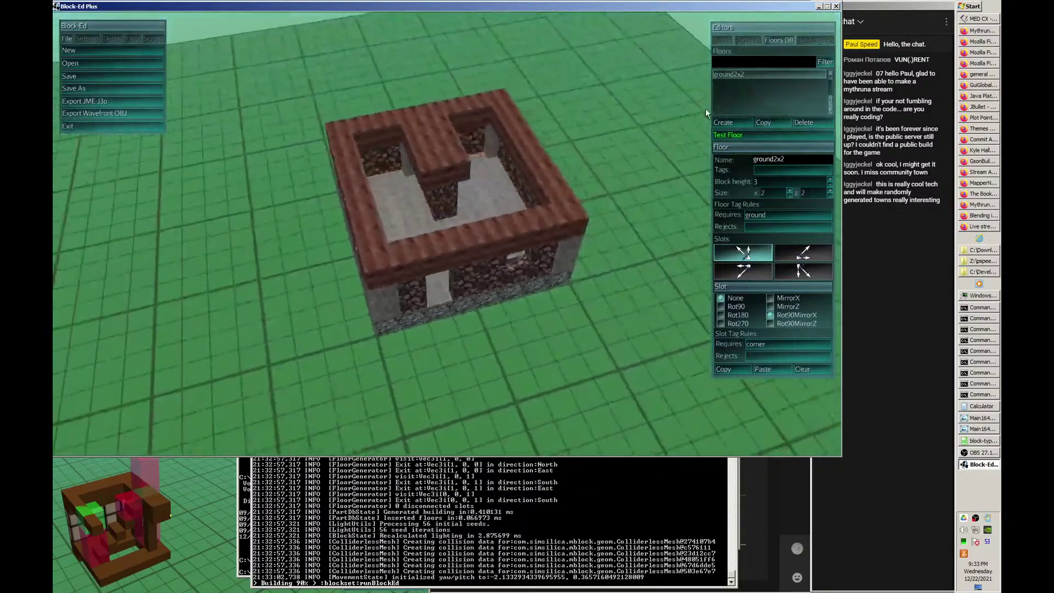
{"action": "key", "text": "a"}
{"action": "key", "text": "d"}
{"action": "key", "text": "s"}
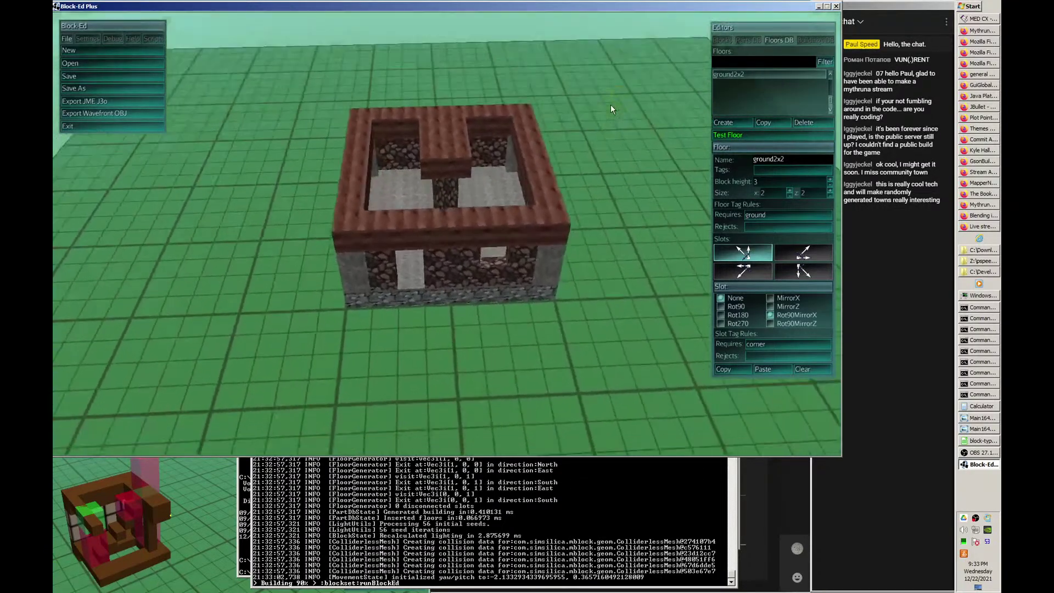
{"action": "key", "text": "a"}
{"action": "key", "text": "w"}
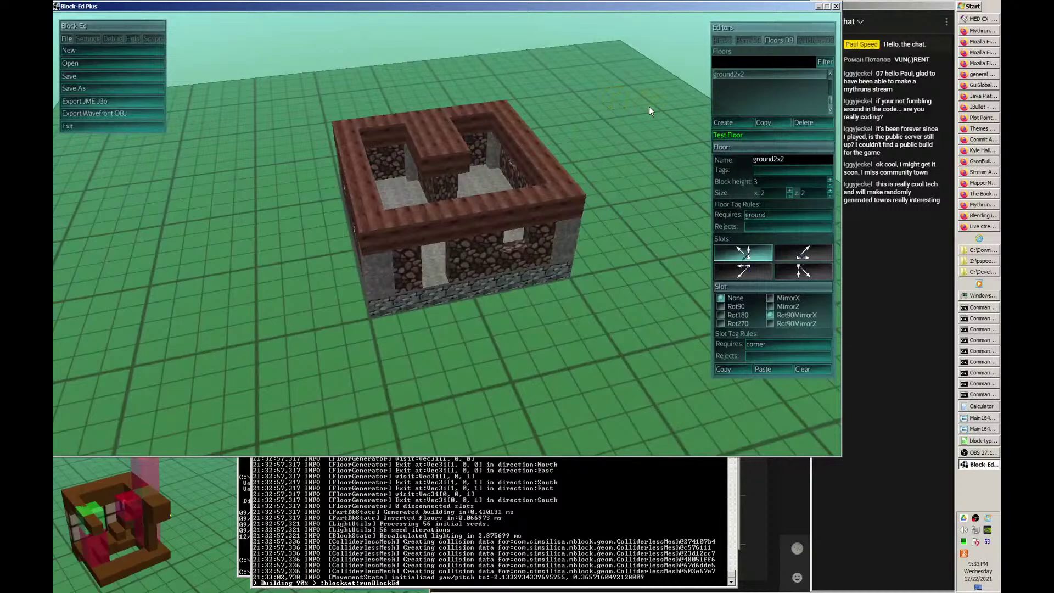
- Load the blocks of the part tagged corner, ground, wall, window for editing
{"action": "left_click", "coordinate": [747, 42]}
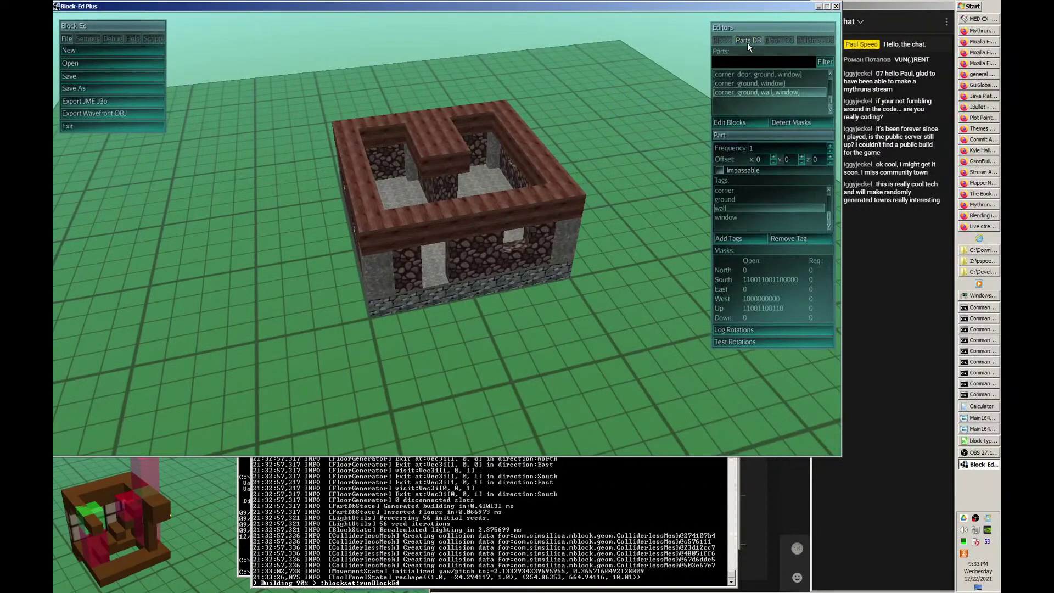
{"action": "left_click", "coordinate": [742, 122]}
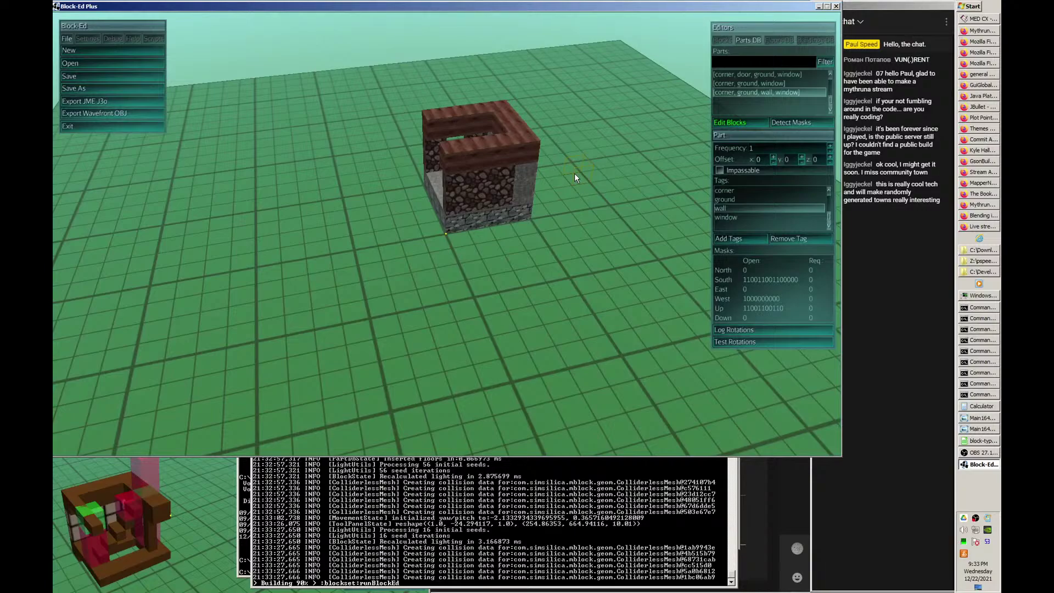
{"action": "key", "text": "a"}
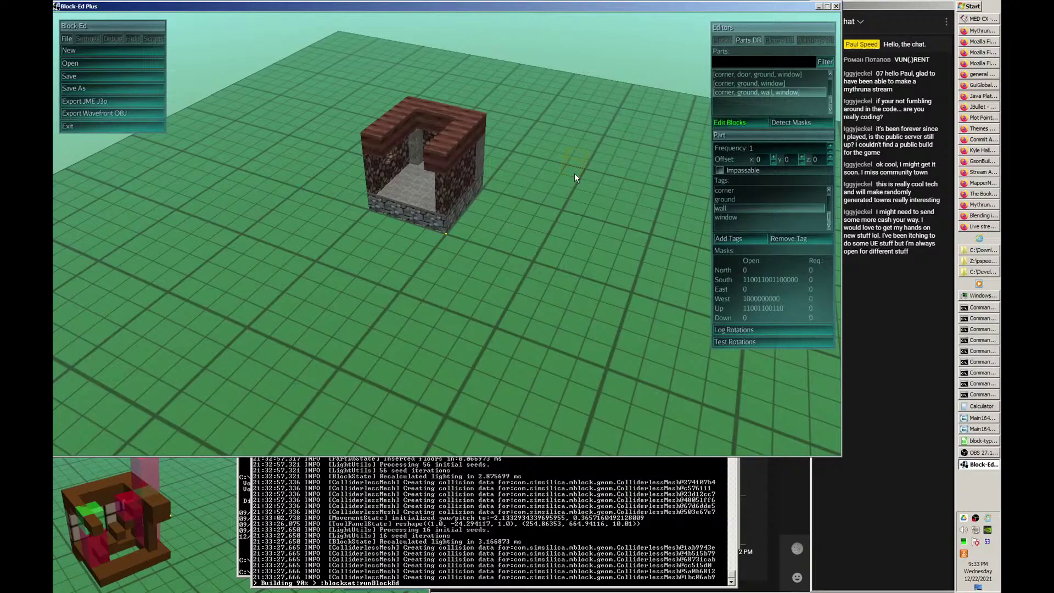
{"action": "key", "text": "q"}
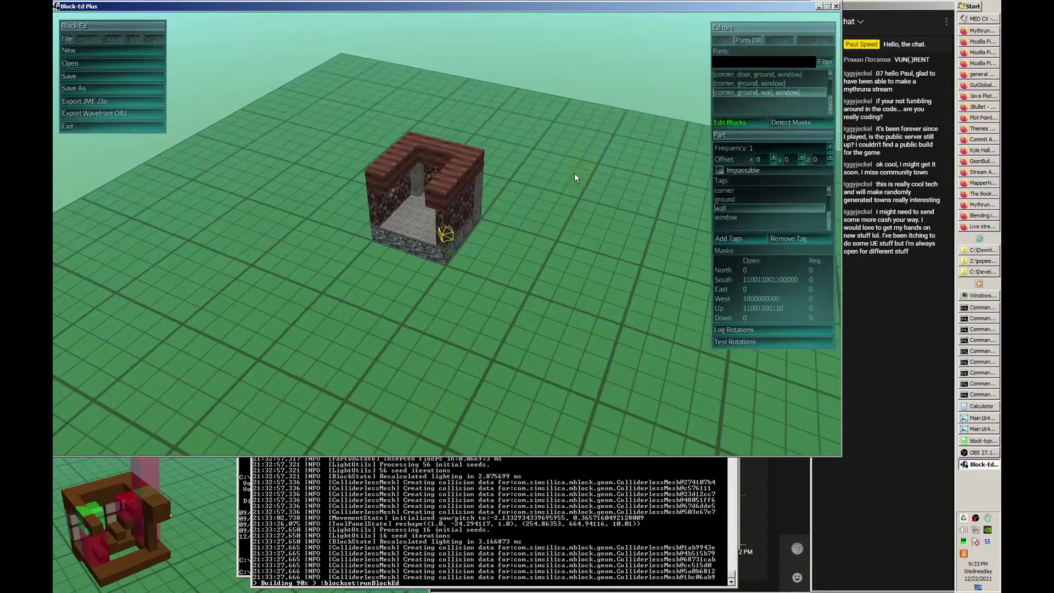
{"action": "key", "text": "w"}
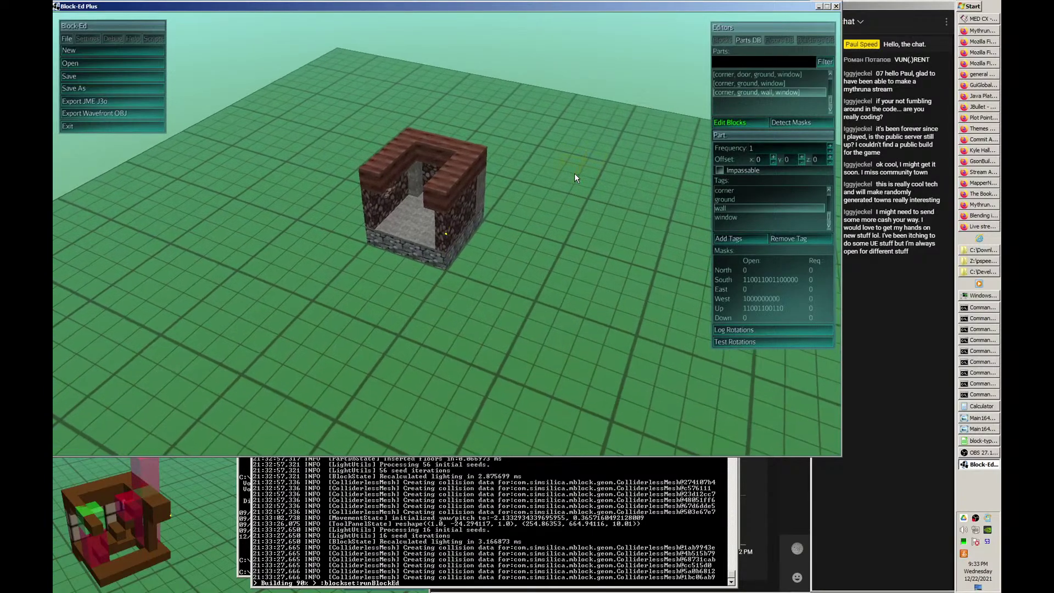
{"action": "key", "text": "Down"}
{"action": "key", "text": "q"}
{"action": "key", "text": "Right"}
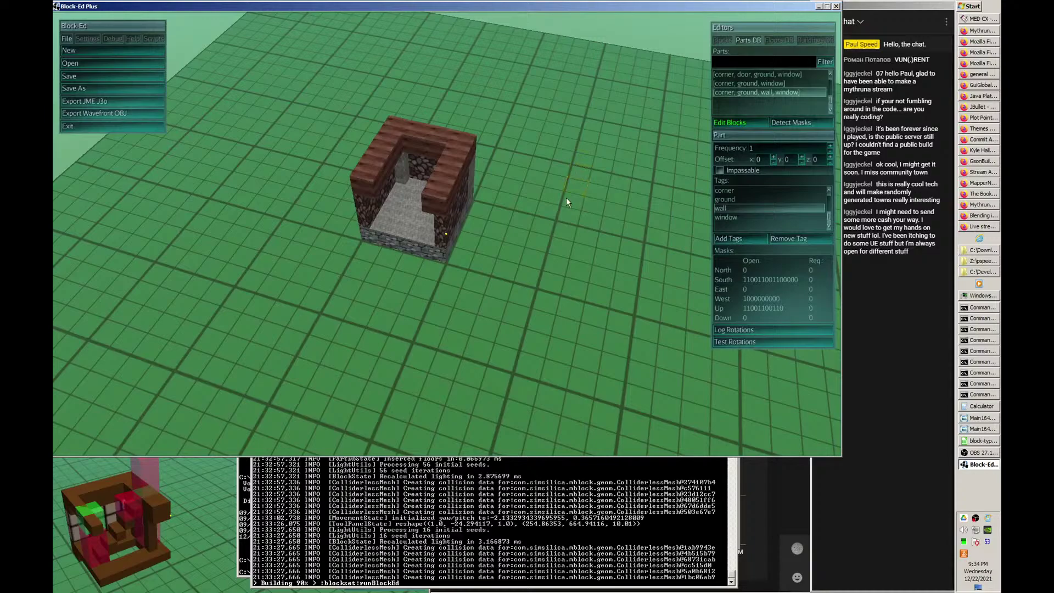
- Examine the loaded three-walled part's open side, window wall and solid walls from all around
{"action": "key", "text": "w"}
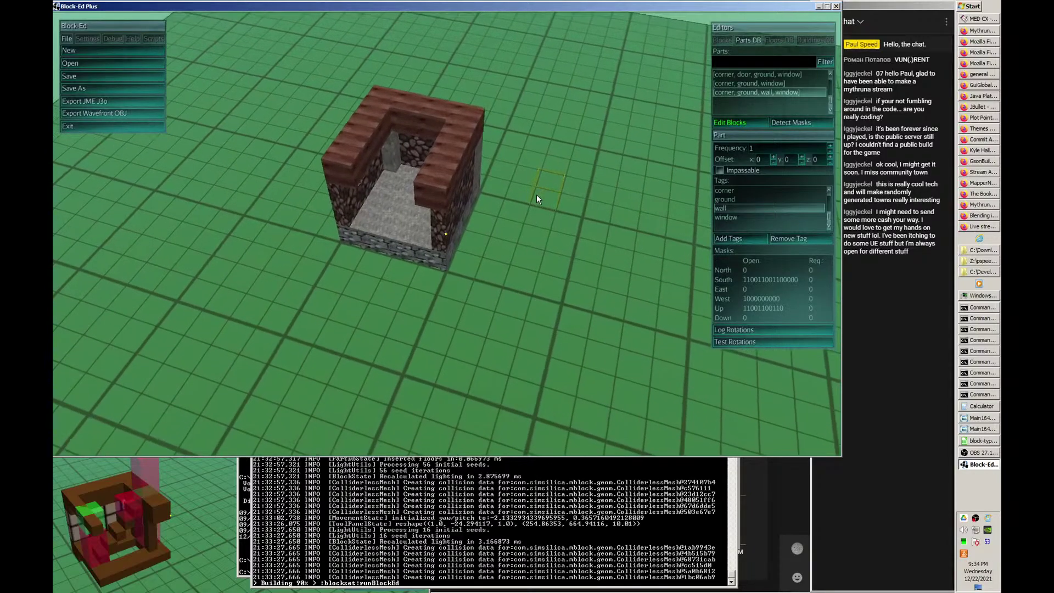
{"action": "key", "text": "a"}
{"action": "key", "text": "d"}
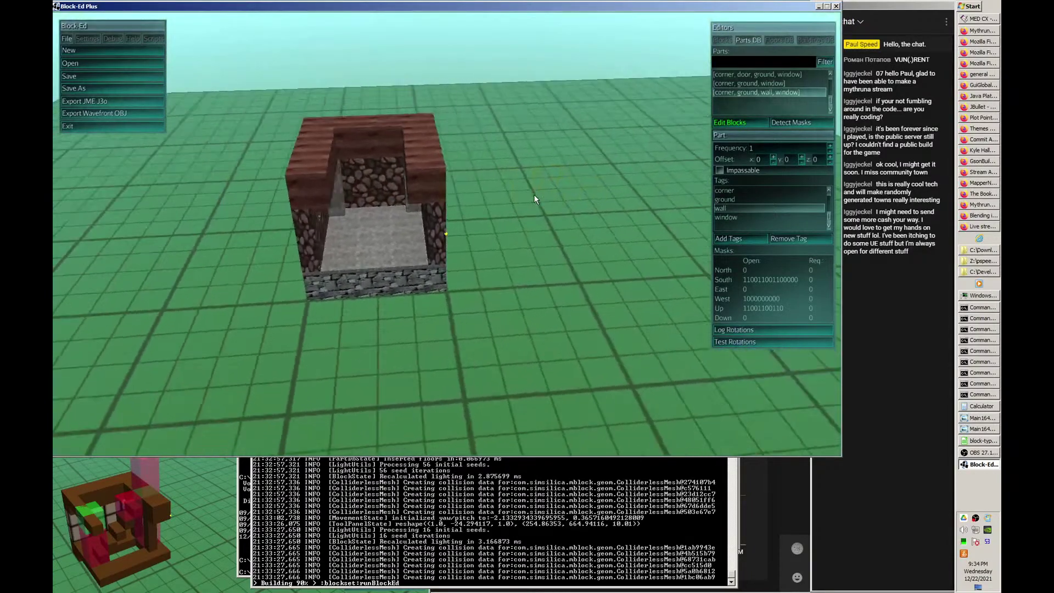
{"action": "key", "text": "a"}
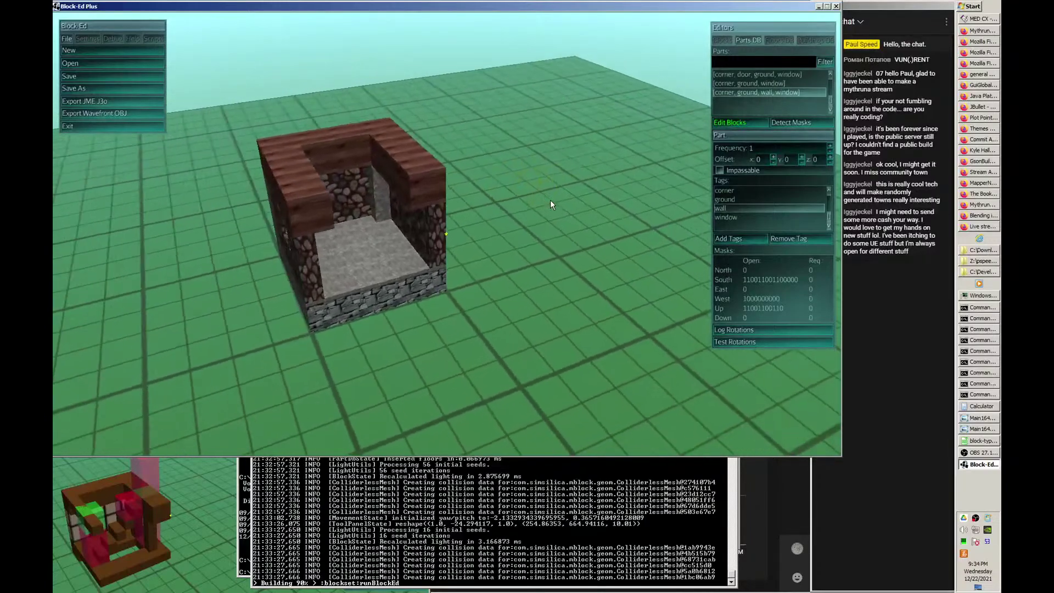
{"action": "key", "text": "d"}
{"action": "key", "text": "a"}
{"action": "key", "text": "a"}
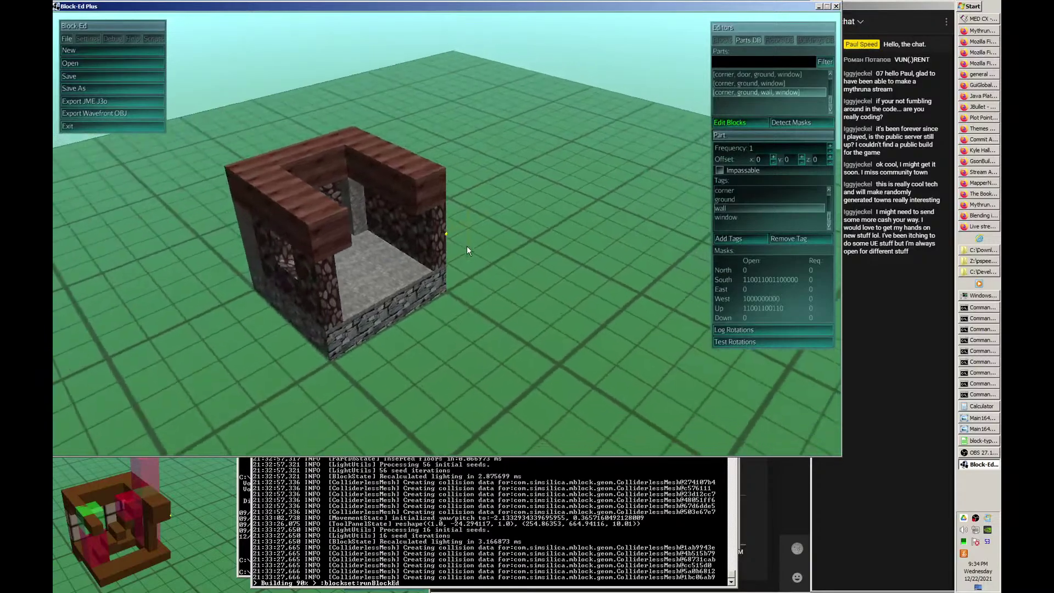
{"action": "key", "text": "d"}
{"action": "key", "text": "d"}
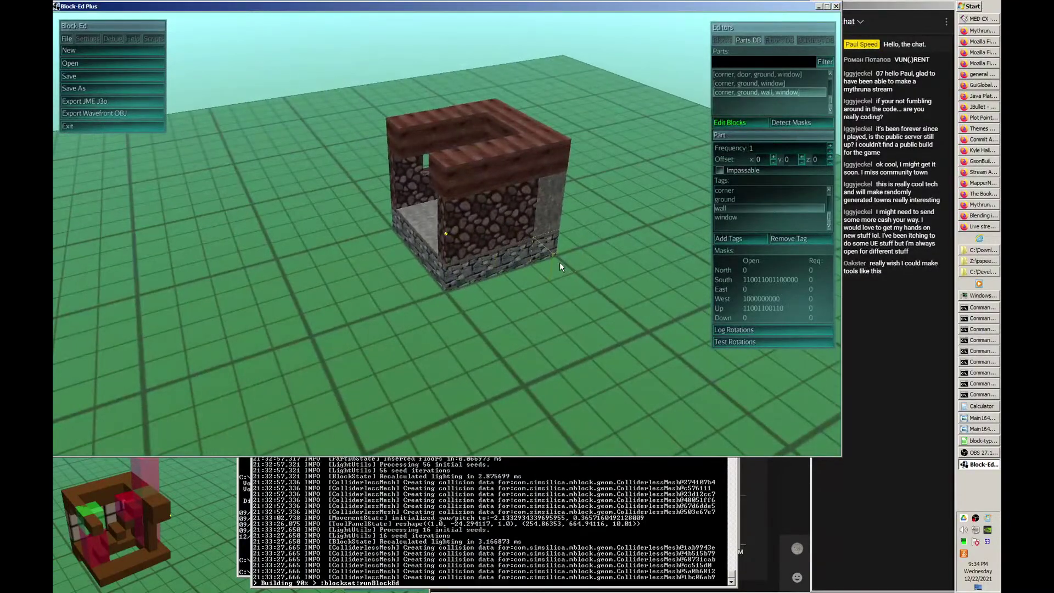
{"action": "key", "text": "a"}
{"action": "key", "text": "a"}
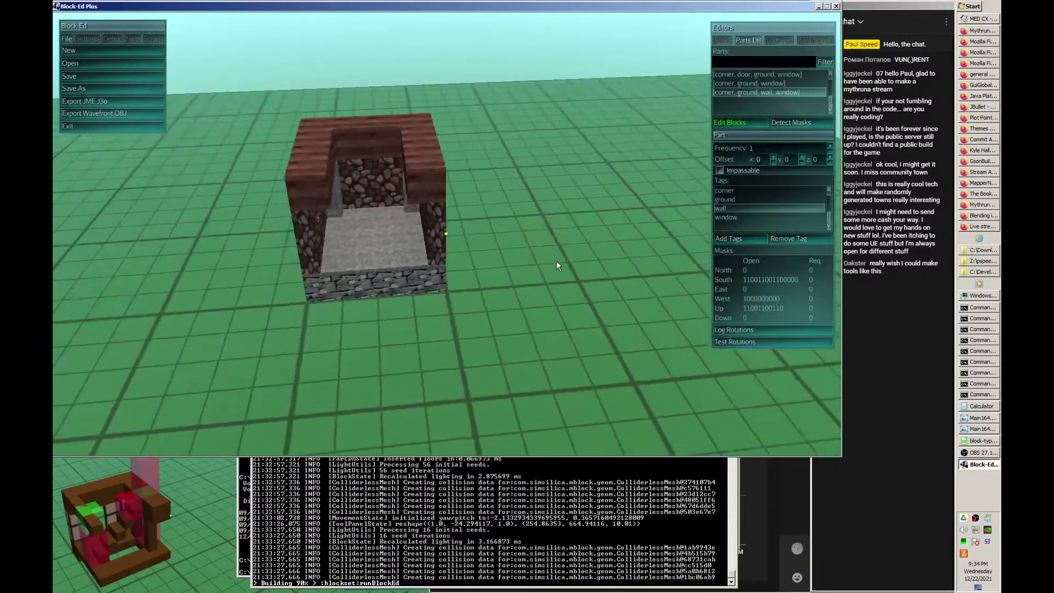
{"action": "key", "text": "a"}
{"action": "key", "text": "s"}
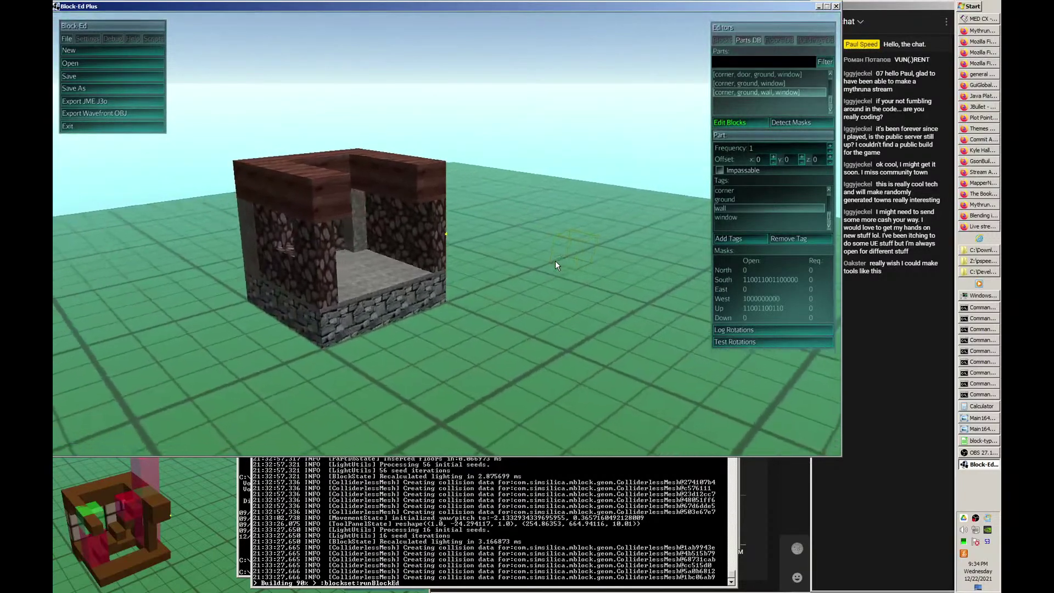
{"action": "key", "text": "d"}
{"action": "key", "text": "w"}
{"action": "key", "text": "d"}
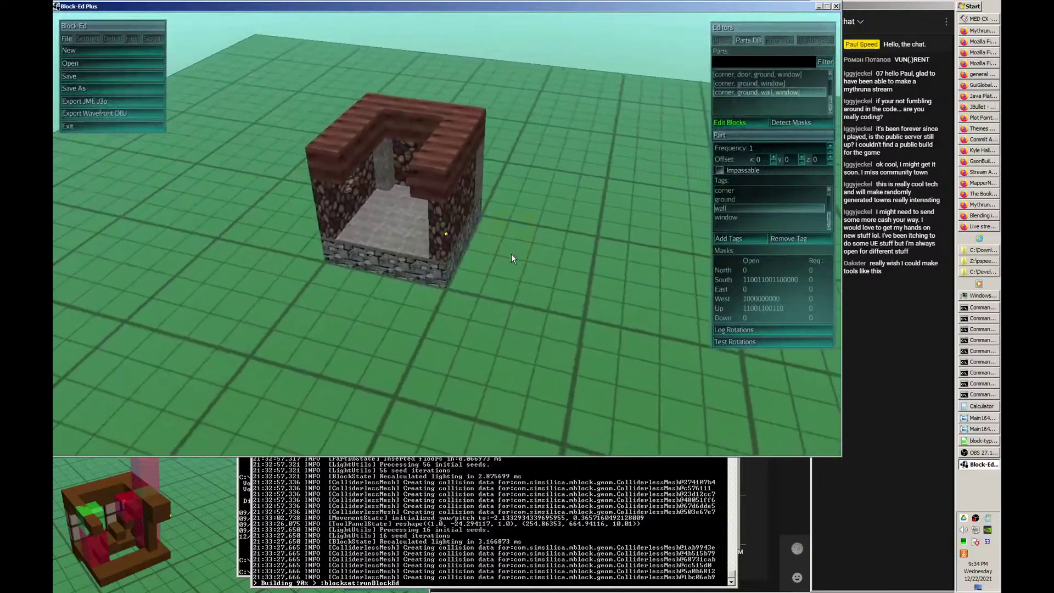
{"action": "key", "text": "a"}
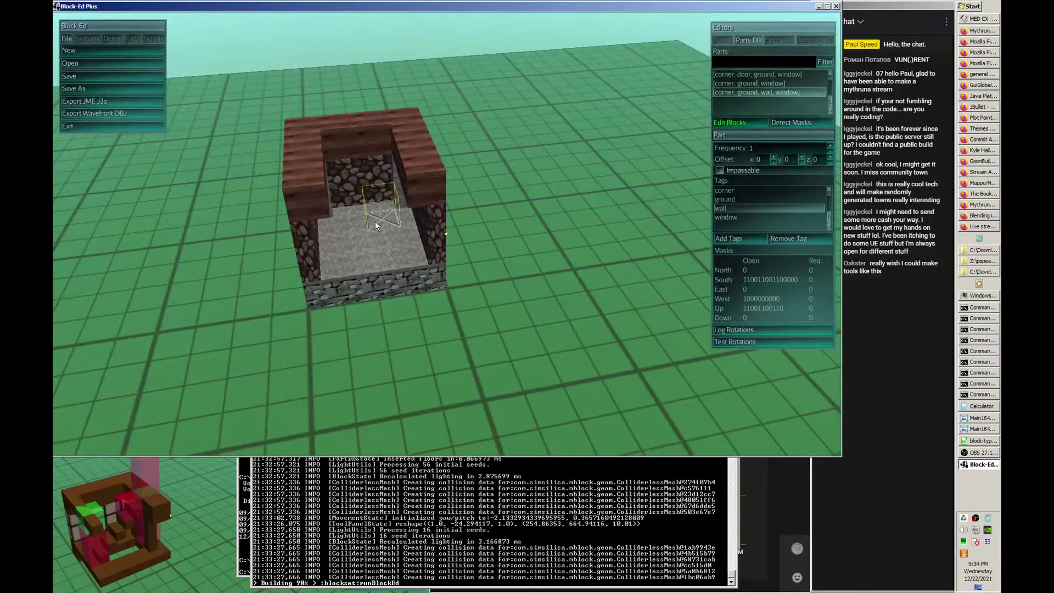
{"action": "key", "text": "d"}
{"action": "key", "text": "d"}
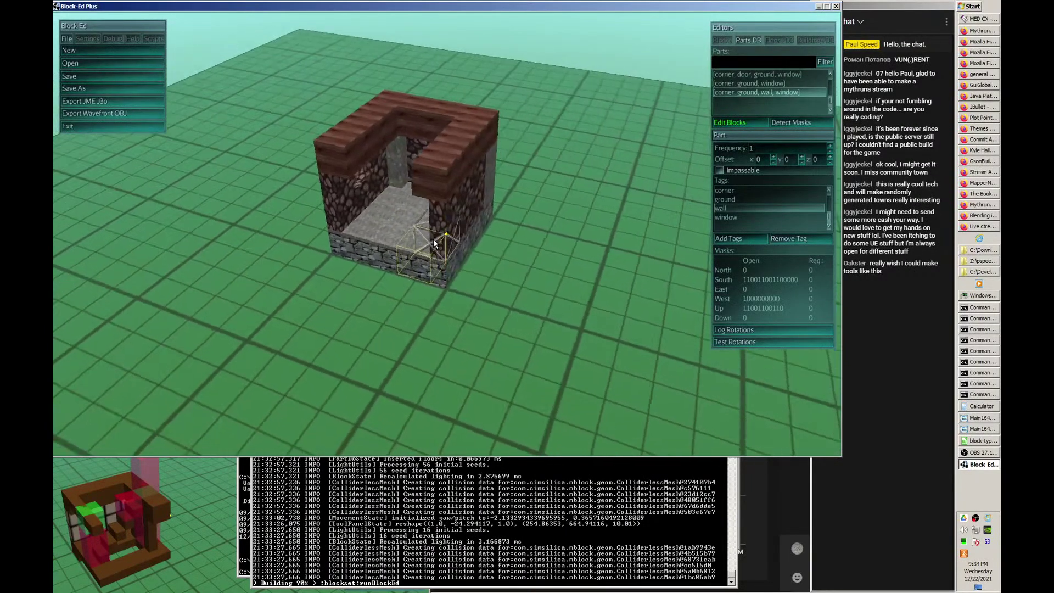
- Replace the mud-stone end of the solid side wall with a two-block wood cube post beside the open side
{"action": "key", "text": "a"}
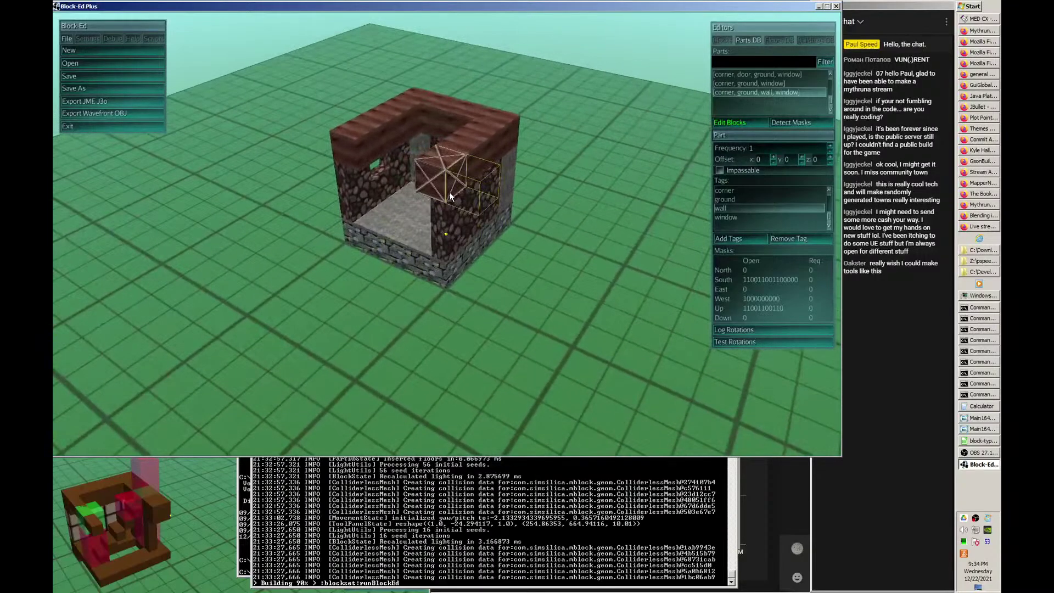
{"action": "key", "text": "c"}
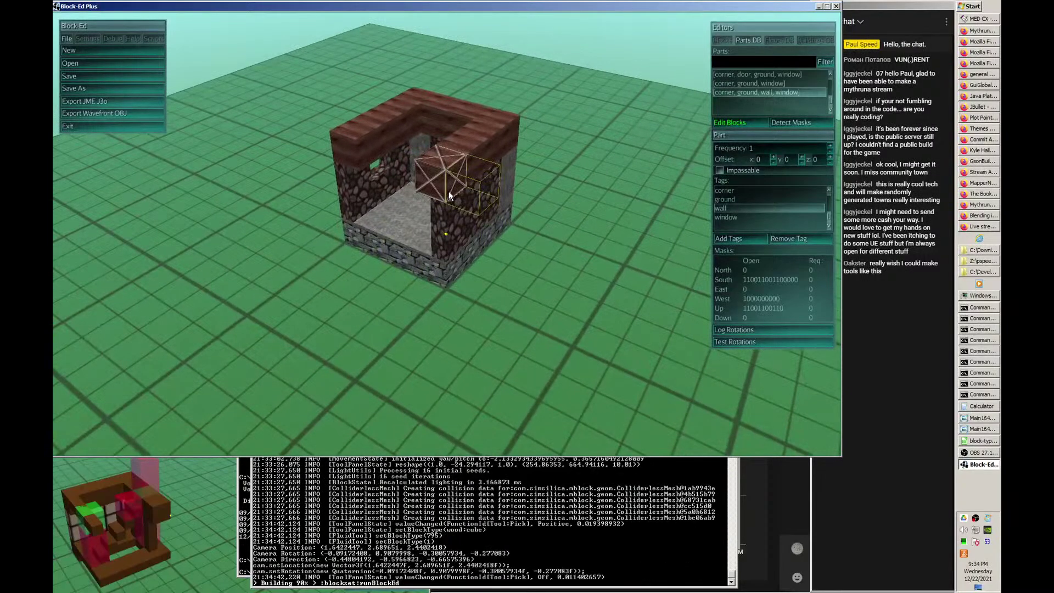
{"action": "key", "text": "a"}
{"action": "left_click", "coordinate": [445, 208]}
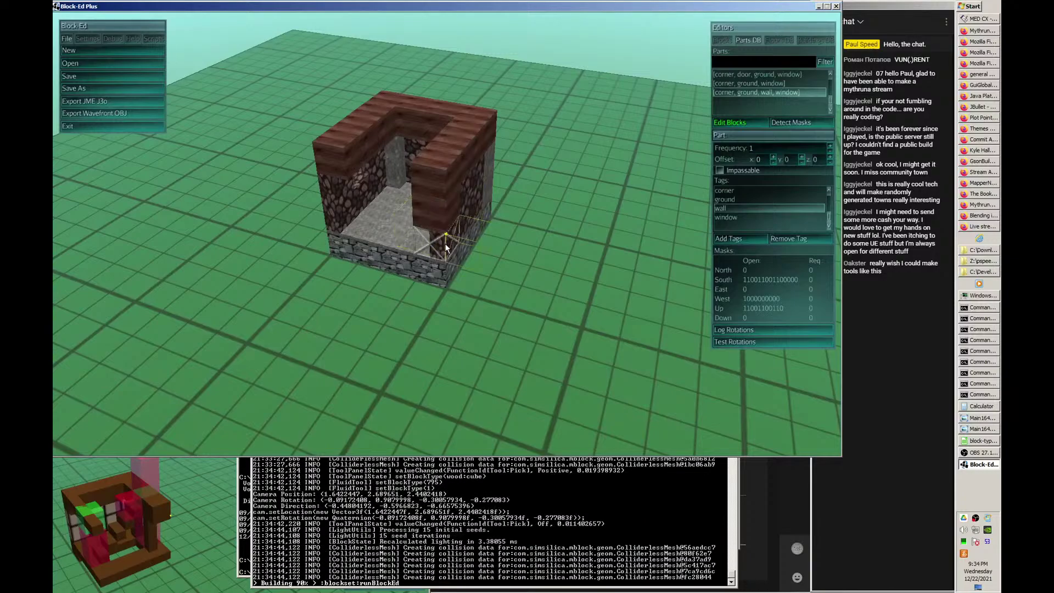
{"action": "left_click", "coordinate": [445, 239]}
{"action": "key", "text": "a"}
{"action": "key", "text": "a"}
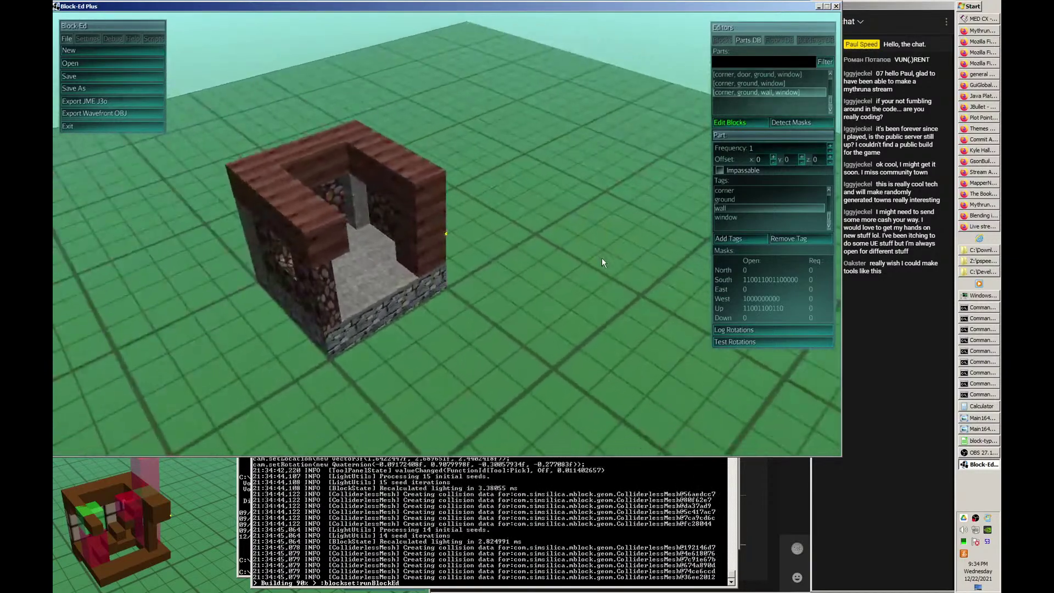
- Fill the part's open side with four mud-stone wall blocks at rotation 2, two wide and two high
{"action": "key", "text": "c"}
{"action": "key", "text": "d"}
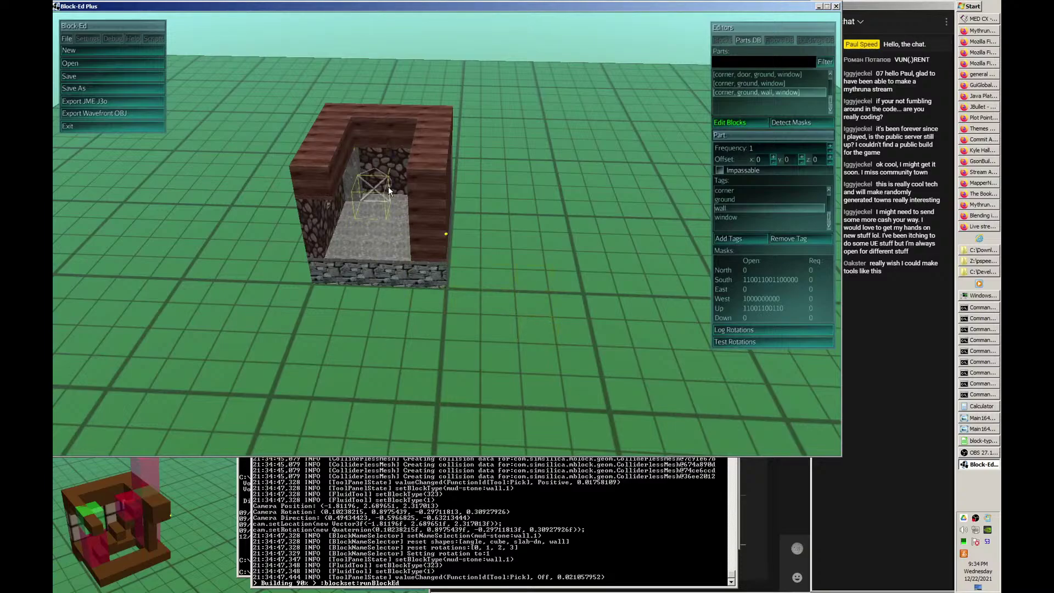
{"action": "left_click", "coordinate": [384, 164]}
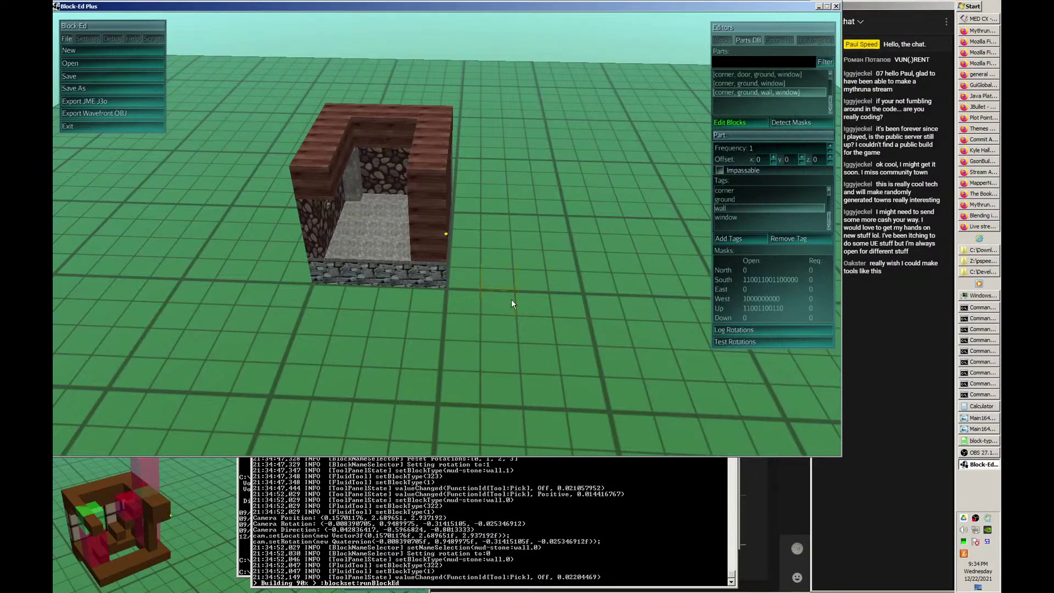
{"action": "left_click", "coordinate": [723, 40]}
{"action": "scroll", "coordinate": [516, 259], "scroll_direction": "down", "scroll_amount": 1}
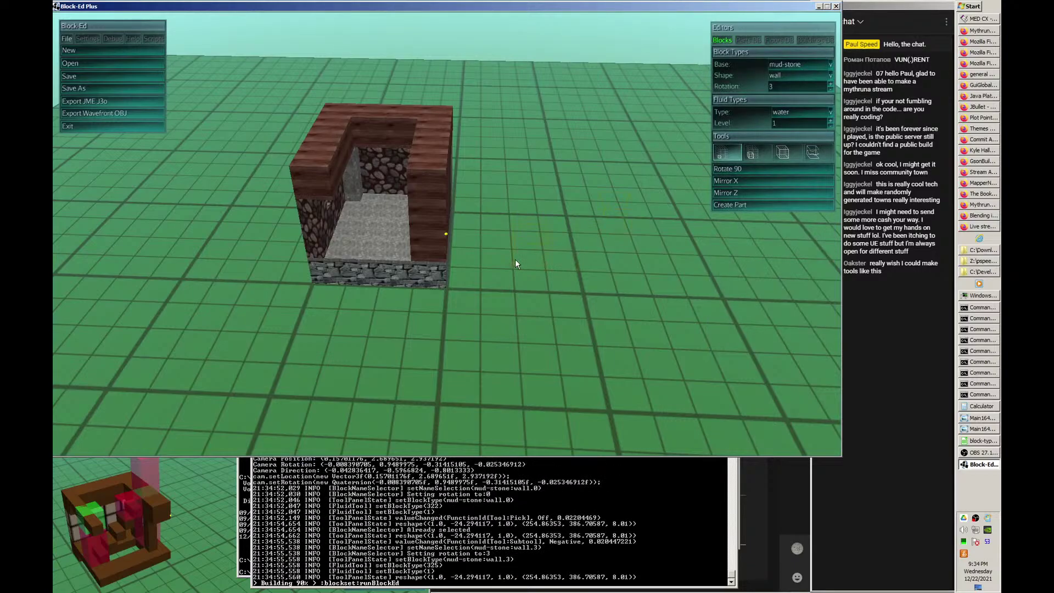
{"action": "scroll", "coordinate": [516, 259], "scroll_direction": "down", "scroll_amount": 1}
{"action": "left_click", "coordinate": [336, 257]}
{"action": "left_click", "coordinate": [370, 256]}
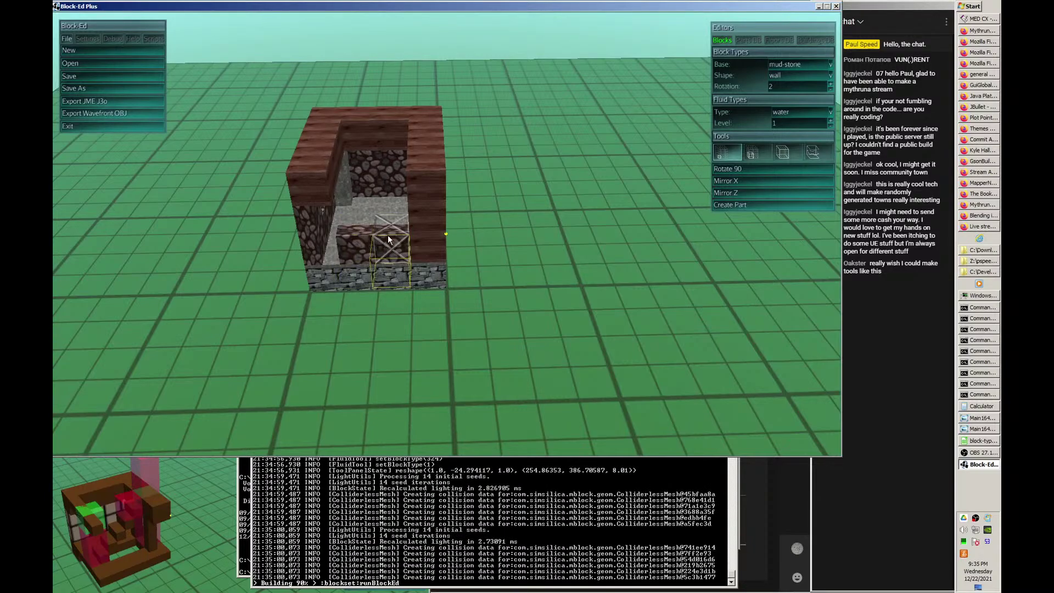
{"action": "left_click", "coordinate": [387, 237]}
{"action": "left_click", "coordinate": [358, 235]}
{"action": "key", "text": "a"}
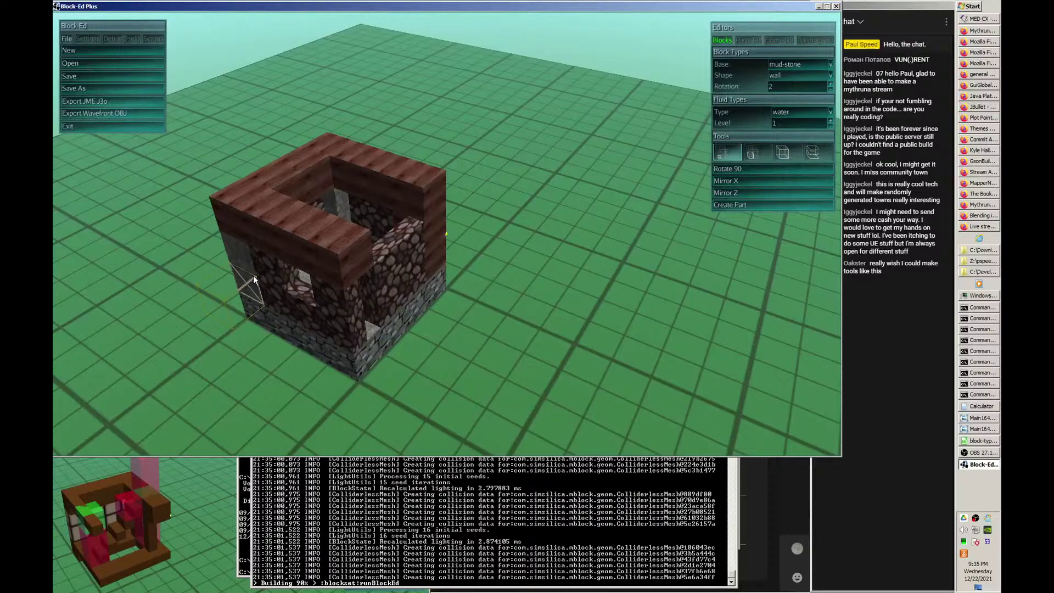
- Replace the mud-stone end of the window wall with a two-block stone cube pillar at the front corner
{"action": "key", "text": "c"}
{"action": "key", "text": "d"}
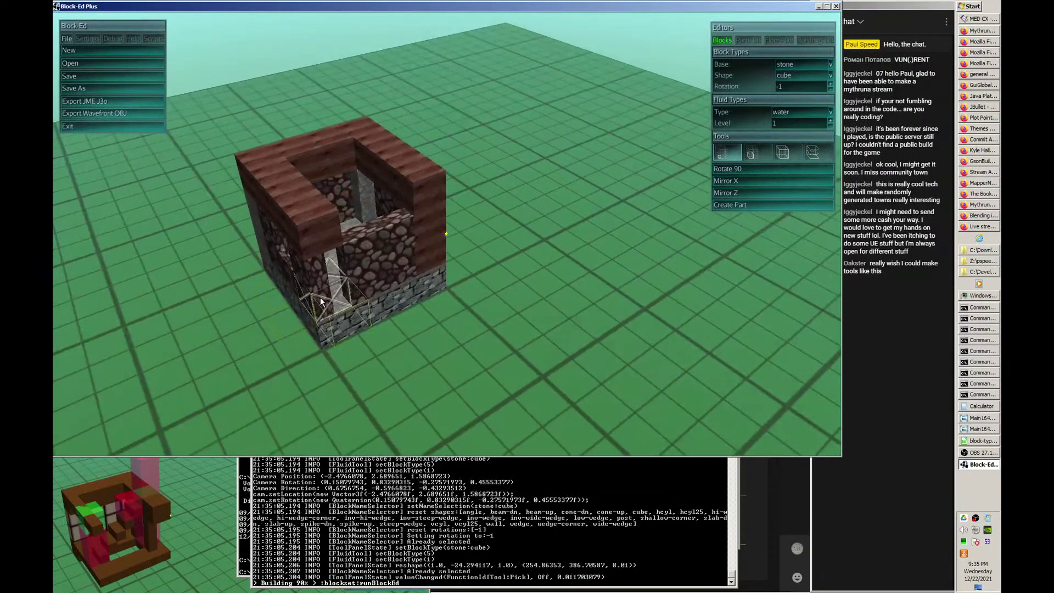
{"action": "left_click", "coordinate": [320, 298]}
{"action": "left_click", "coordinate": [319, 281]}
{"action": "key", "text": "d"}
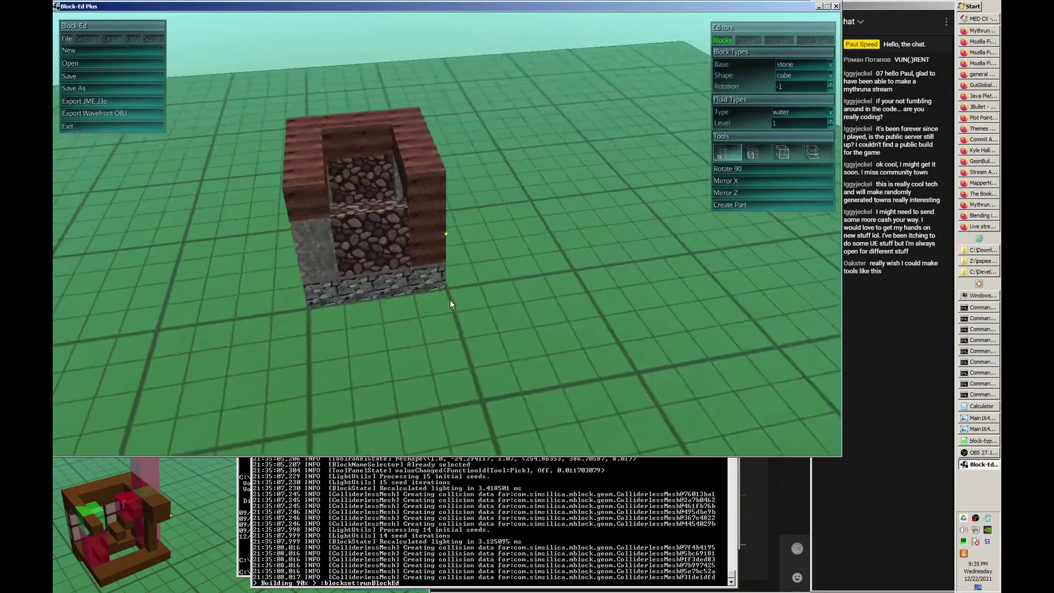
- Close the top beam across the newly filled side with two wood cubes
{"action": "key", "text": "d"}
{"action": "key", "text": "c"}
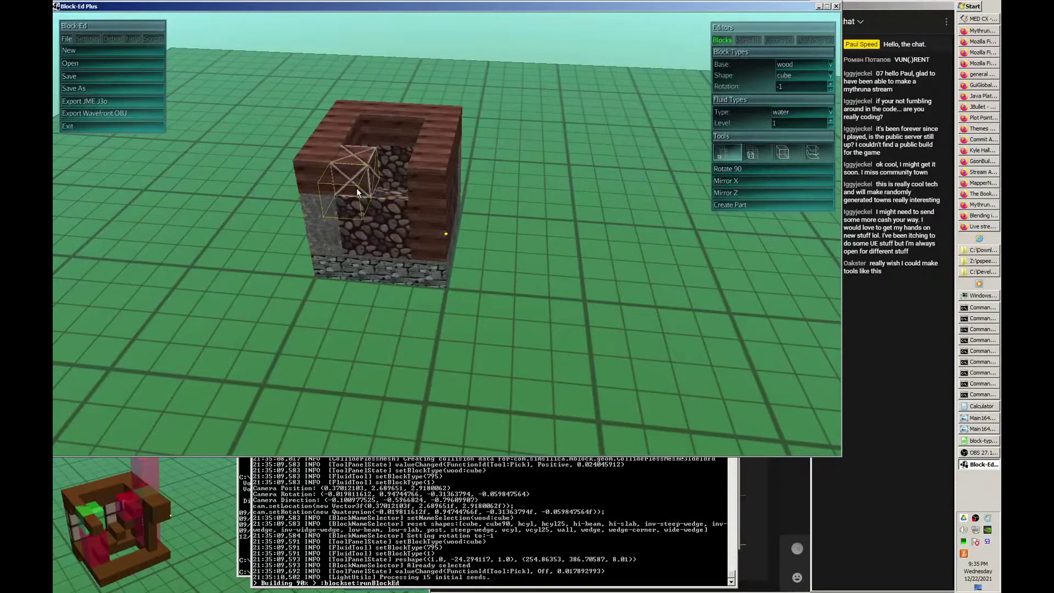
{"action": "left_click", "coordinate": [346, 187]}
{"action": "left_click", "coordinate": [390, 190]}
{"action": "key", "text": "d"}
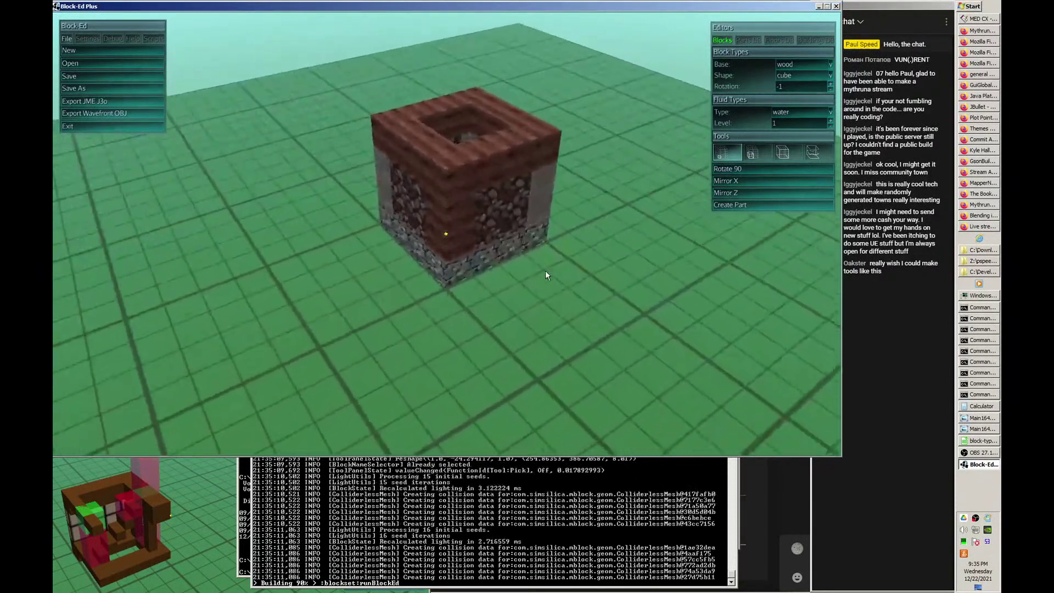
{"action": "key", "text": "d"}
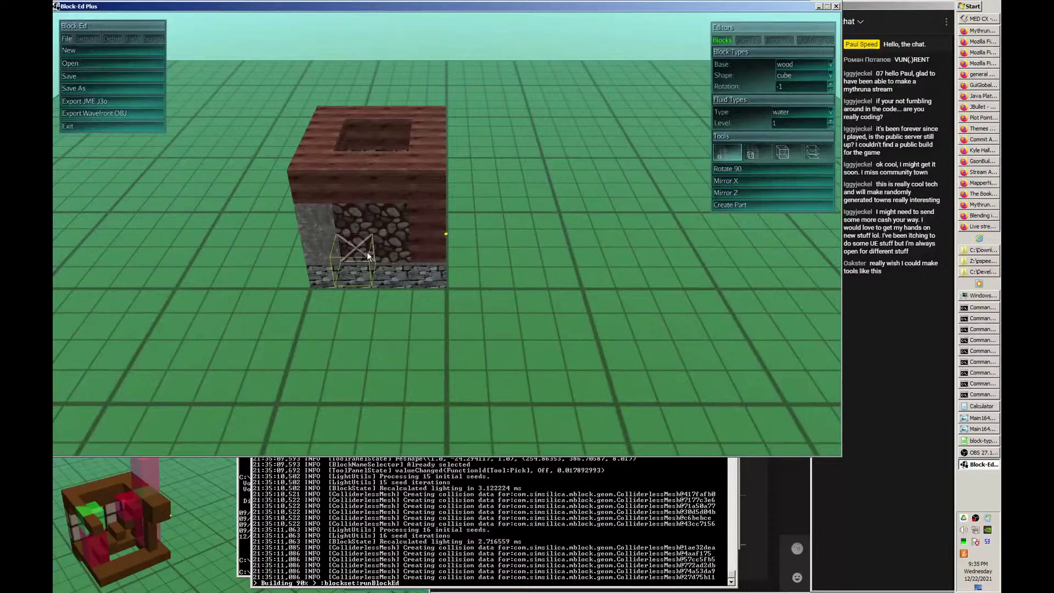
- Cut a two-block-high doorway in the new mud-stone wall next to the stone pillar
{"action": "left_click", "coordinate": [367, 252]}
{"action": "key", "text": "d"}
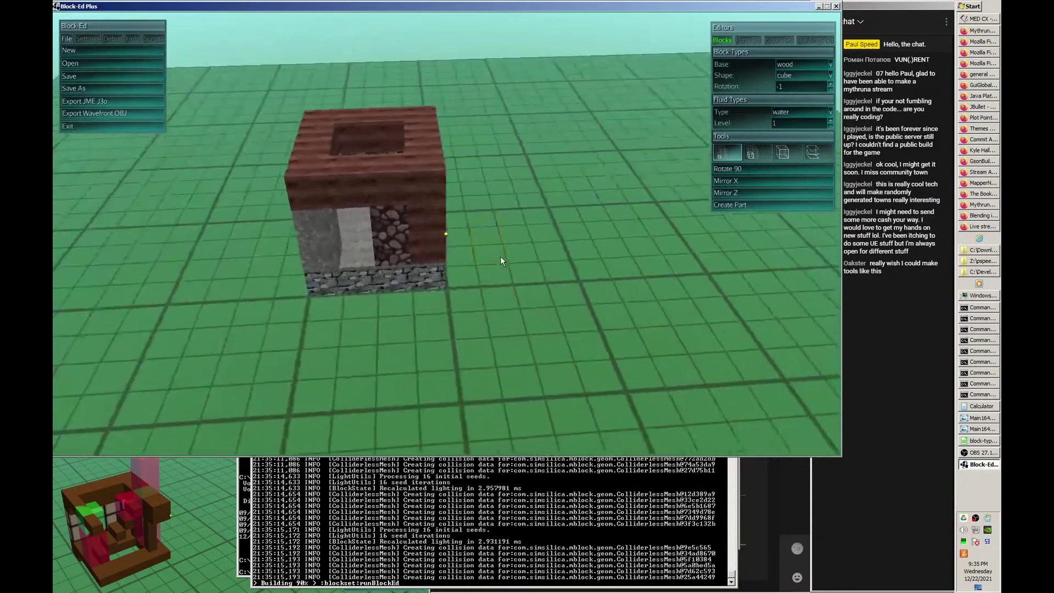
{"action": "key", "text": "a"}
{"action": "key", "text": "d"}
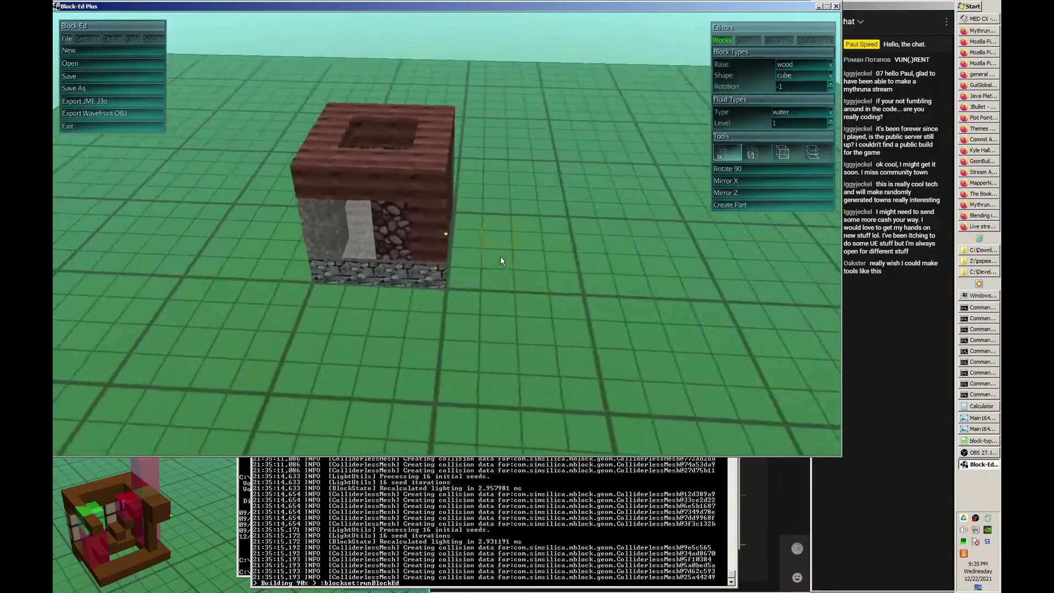
- Create a part from the current blocks with the tags ground,corner,window,wall and detect its masks
{"action": "left_click", "coordinate": [777, 208]}
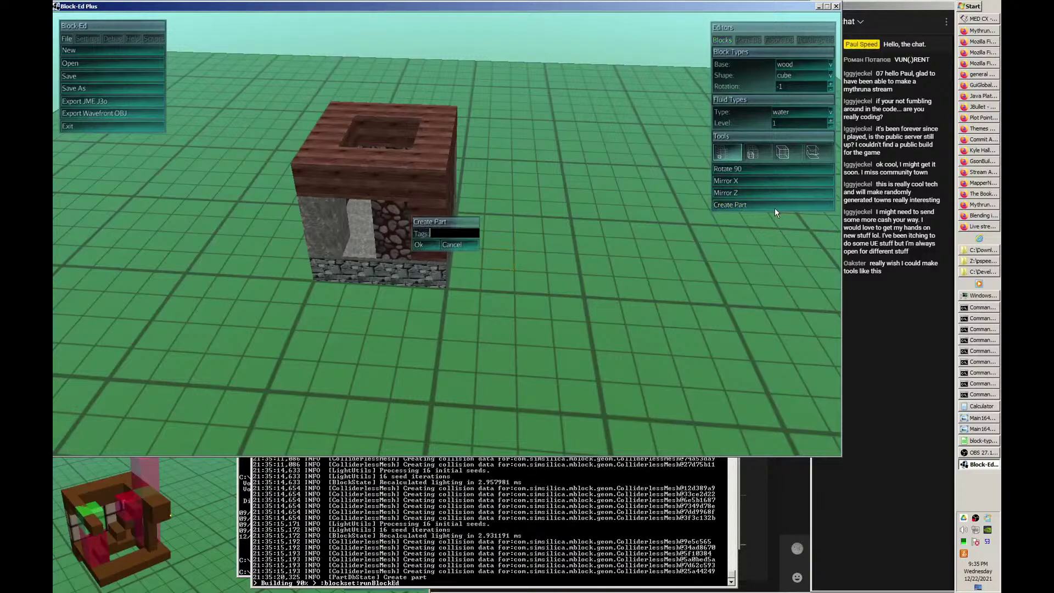
{"action": "type", "text": "corner"}
{"action": "key", "text": "BackSpace"}
{"action": "key", "text": "BackSpace"}
{"action": "key", "text": "BackSpace"}
{"action": "key", "text": "BackSpace"}
{"action": "key", "text": "BackSpace"}
{"action": "key", "text": "BackSpace"}
{"action": "type", "text": "ground,corner,window,wall"}
{"action": "left_click", "coordinate": [420, 245]}
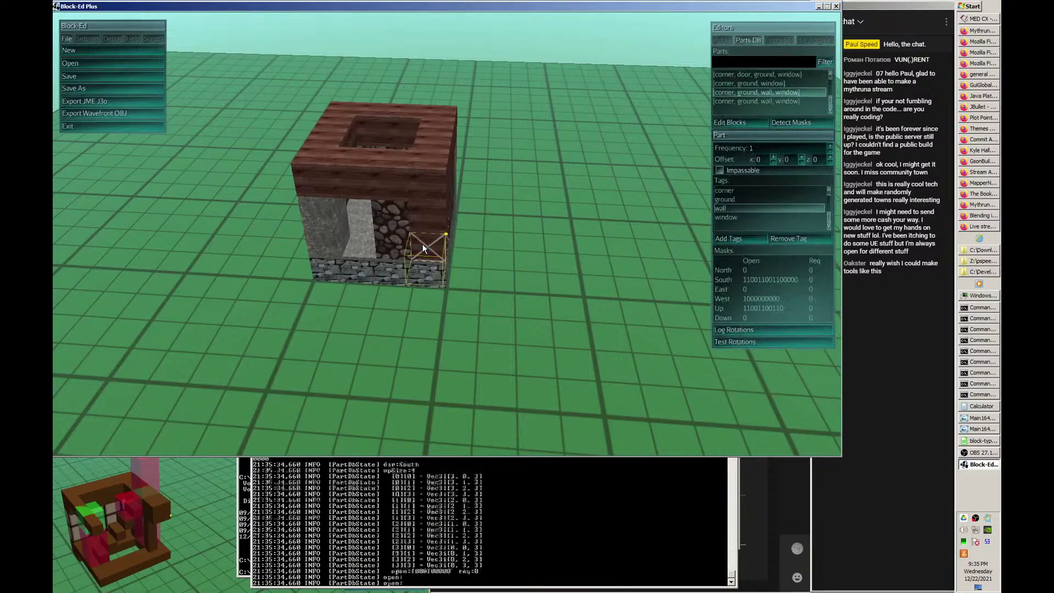
{"action": "left_click", "coordinate": [799, 123]}
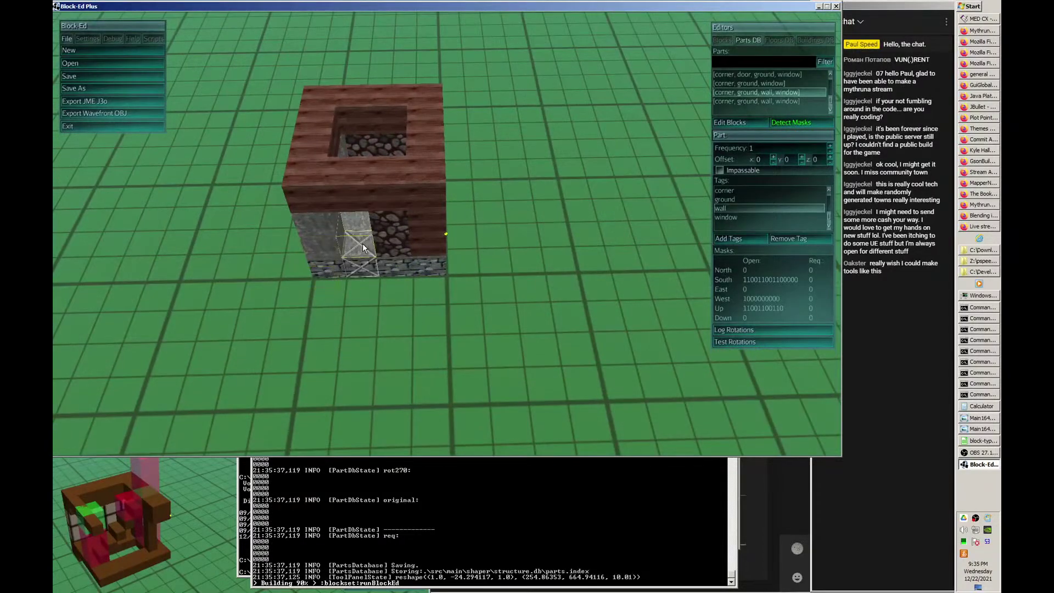
- Generate a test of the ground2x2 floor and examine its walls and room layout from the side and above
{"action": "left_click", "coordinate": [788, 41]}
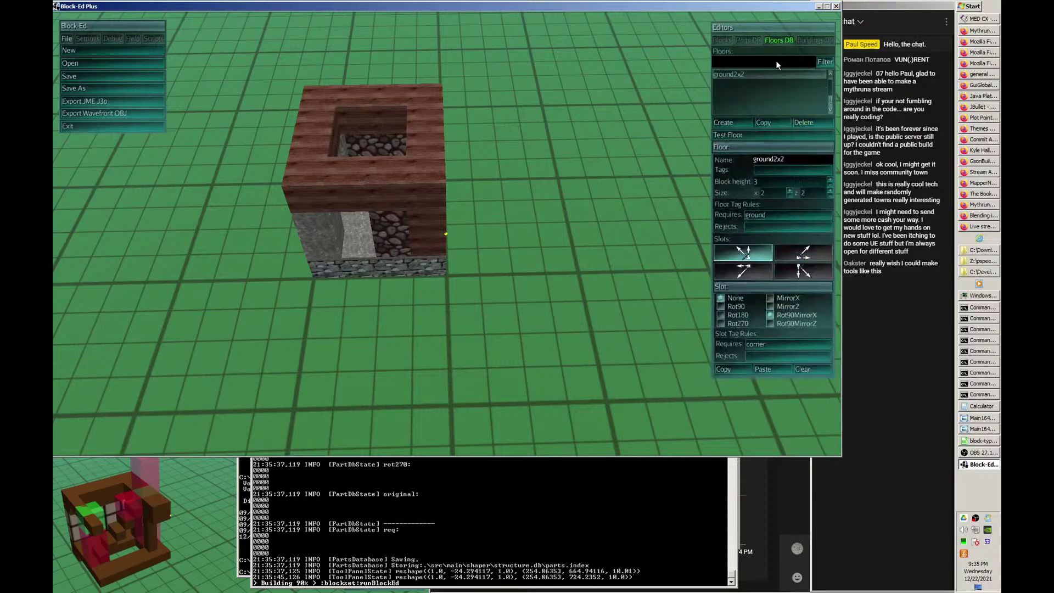
{"action": "left_click", "coordinate": [759, 136]}
{"action": "key", "text": "d"}
{"action": "key", "text": "s"}
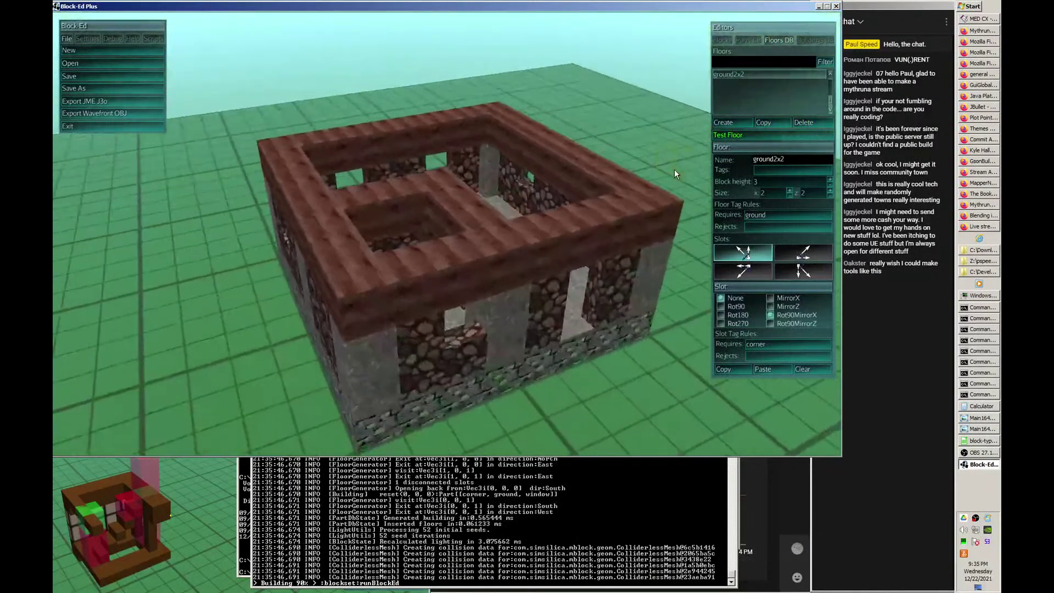
{"action": "key", "text": "w"}
{"action": "key", "text": "d"}
{"action": "key", "text": "s"}
{"action": "key", "text": "w"}
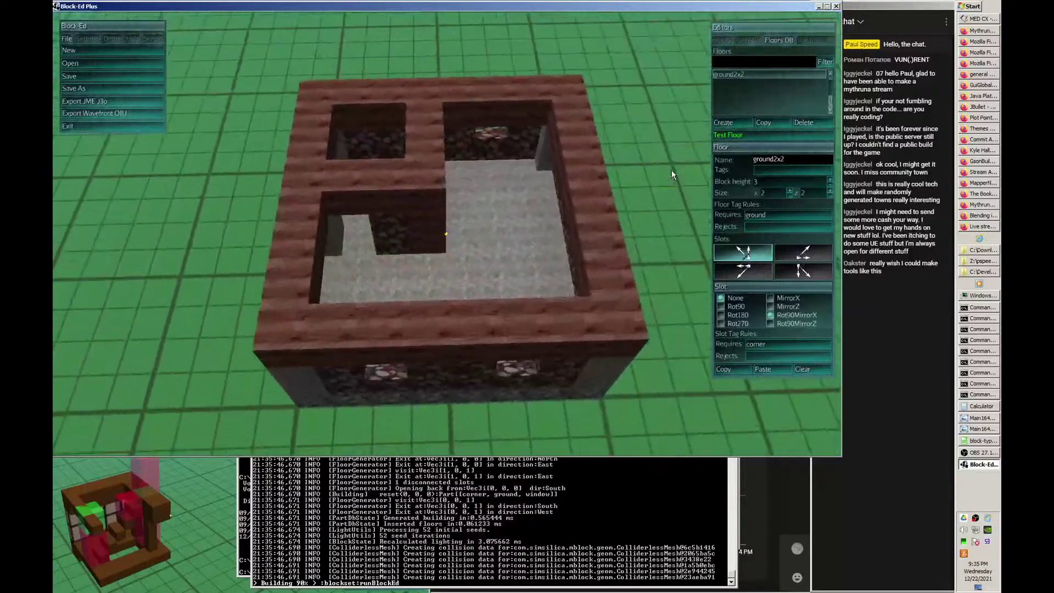
- Regenerate the ground2x2 test floor three more times to compare the random part combinations
{"action": "left_click", "coordinate": [774, 136]}
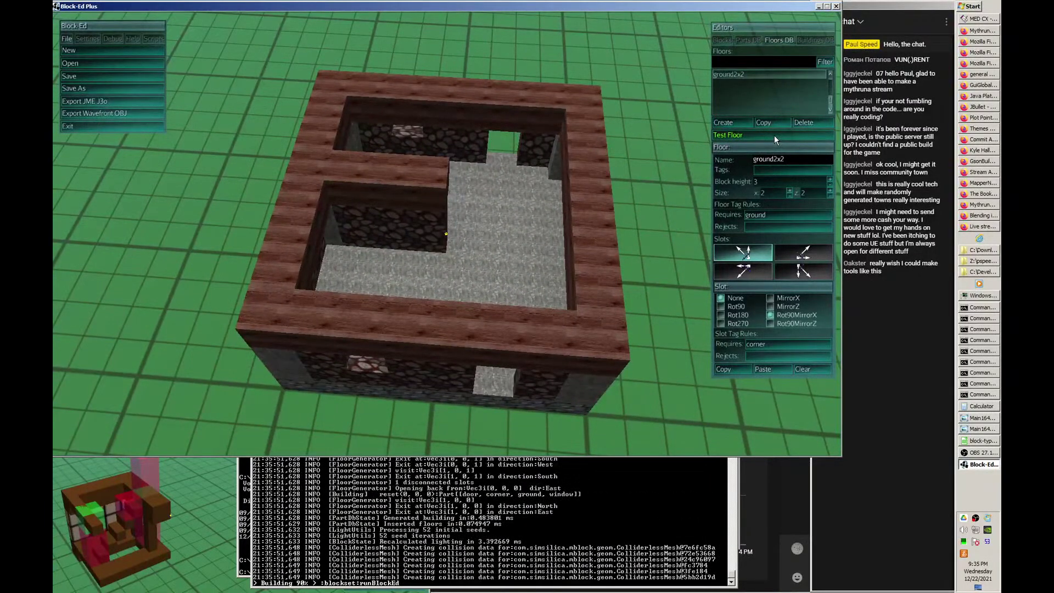
{"action": "left_click", "coordinate": [774, 135]}
{"action": "left_click", "coordinate": [774, 135]}
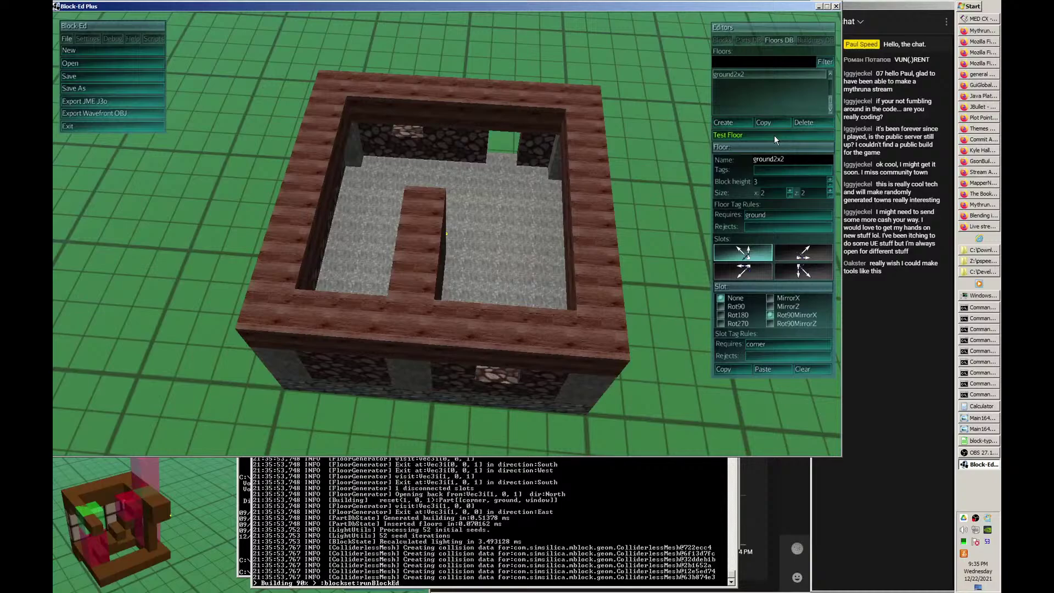
- Generate repeated test layouts of the ground2x2 floor and examine the resulting rooms from several angles
{"action": "key", "text": "s"}
{"action": "key", "text": "d"}
{"action": "key", "text": "w"}
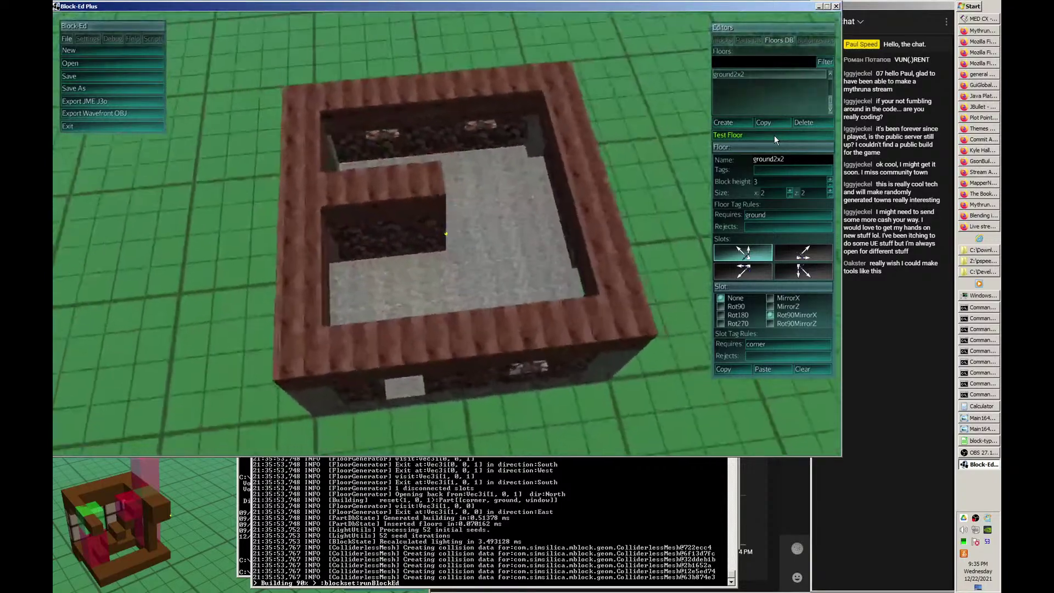
{"action": "key", "text": "d"}
{"action": "left_click", "coordinate": [775, 135]}
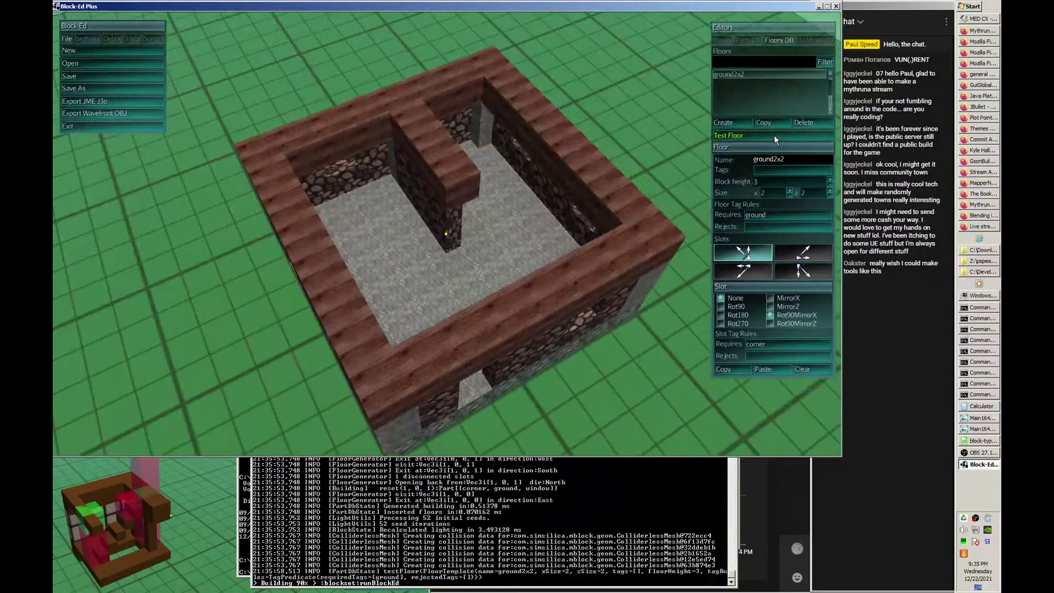
{"action": "key", "text": "d"}
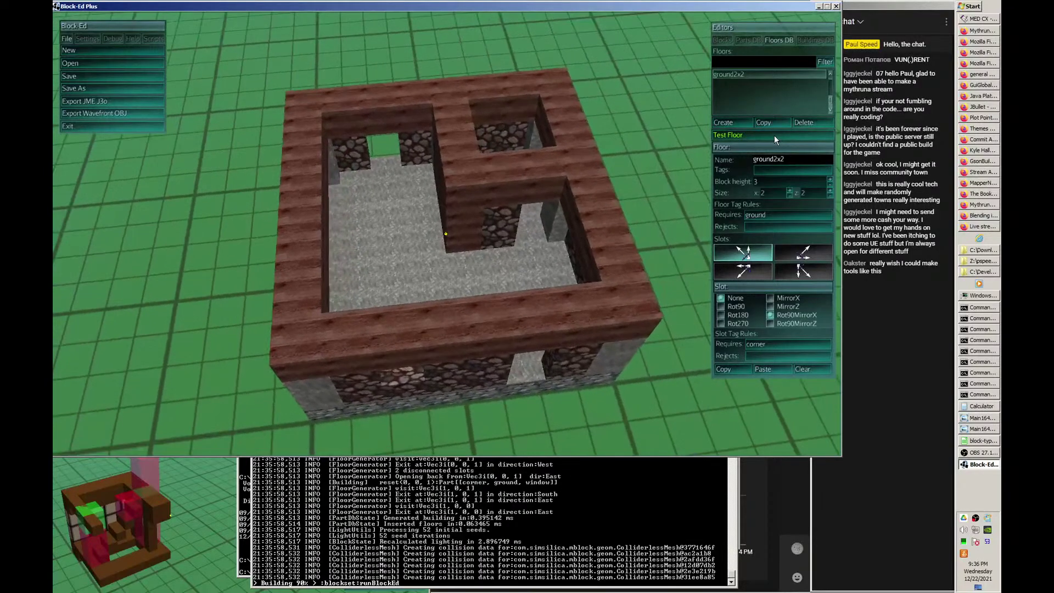
{"action": "left_click", "coordinate": [775, 135]}
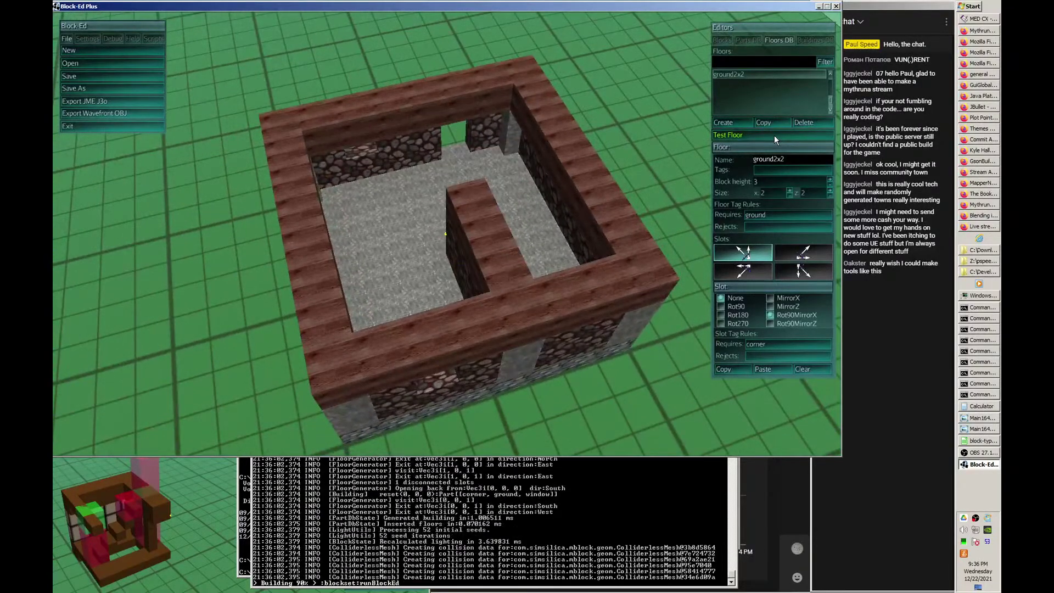
{"action": "key", "text": "d"}
{"action": "left_click", "coordinate": [774, 135]}
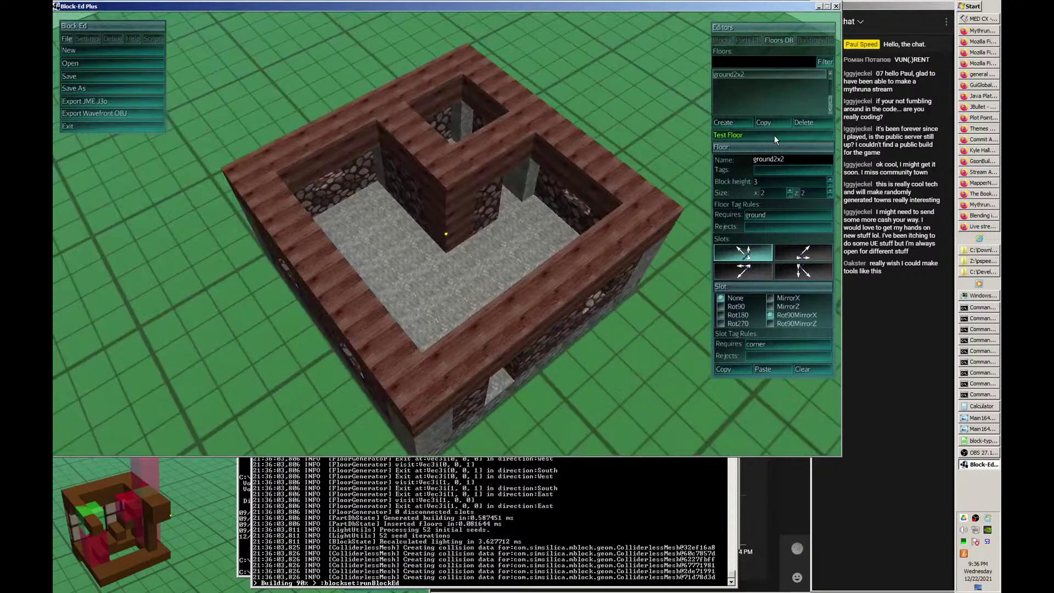
{"action": "left_click", "coordinate": [775, 135]}
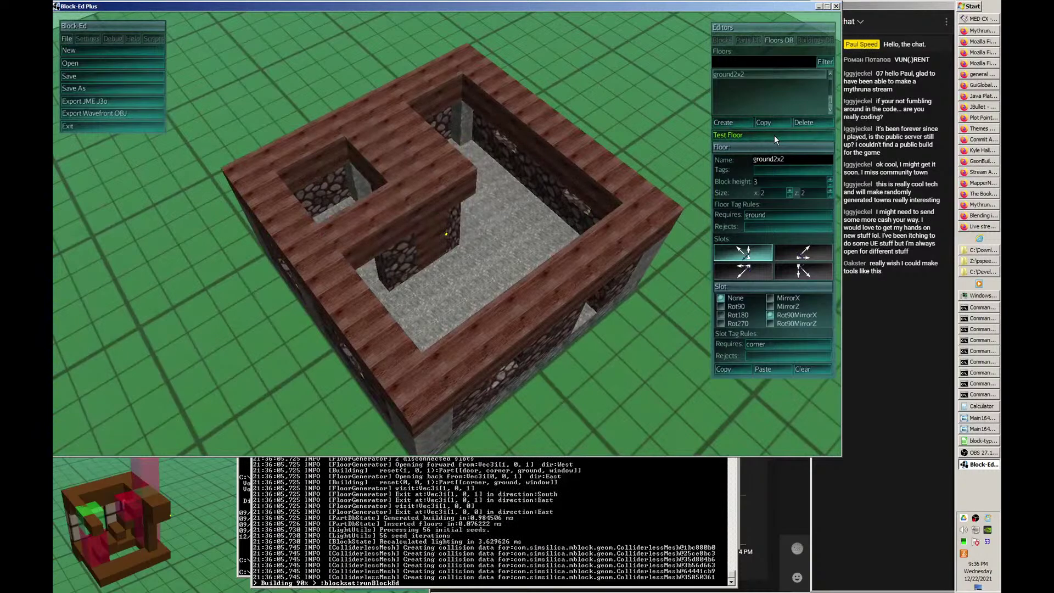
{"action": "left_click", "coordinate": [774, 135]}
{"action": "left_click", "coordinate": [775, 135]}
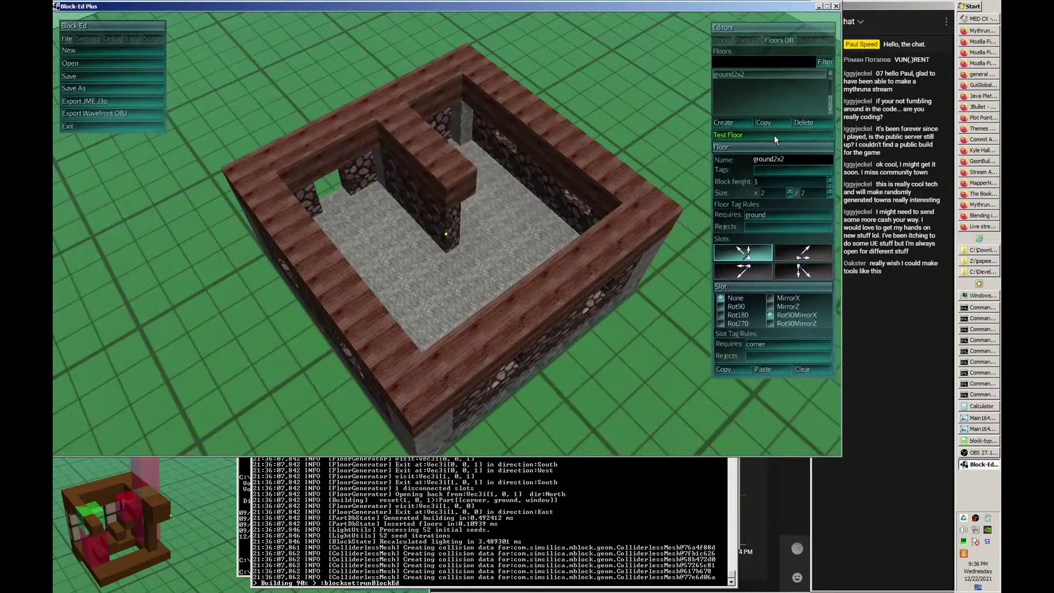
{"action": "left_click", "coordinate": [775, 135]}
{"action": "left_click", "coordinate": [775, 135]}
{"action": "left_click", "coordinate": [774, 135]}
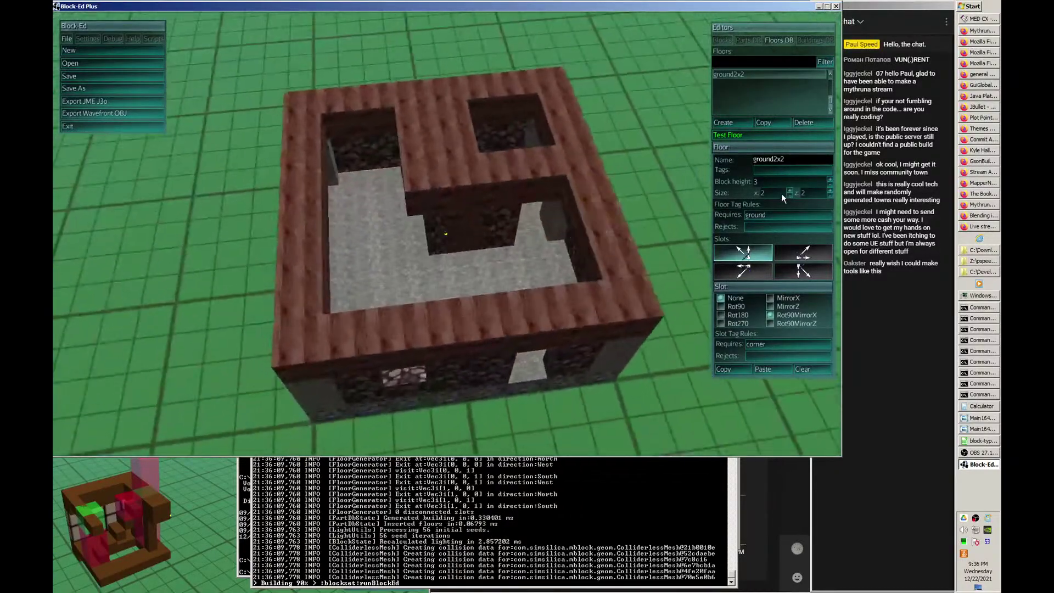
{"action": "left_click", "coordinate": [768, 137]}
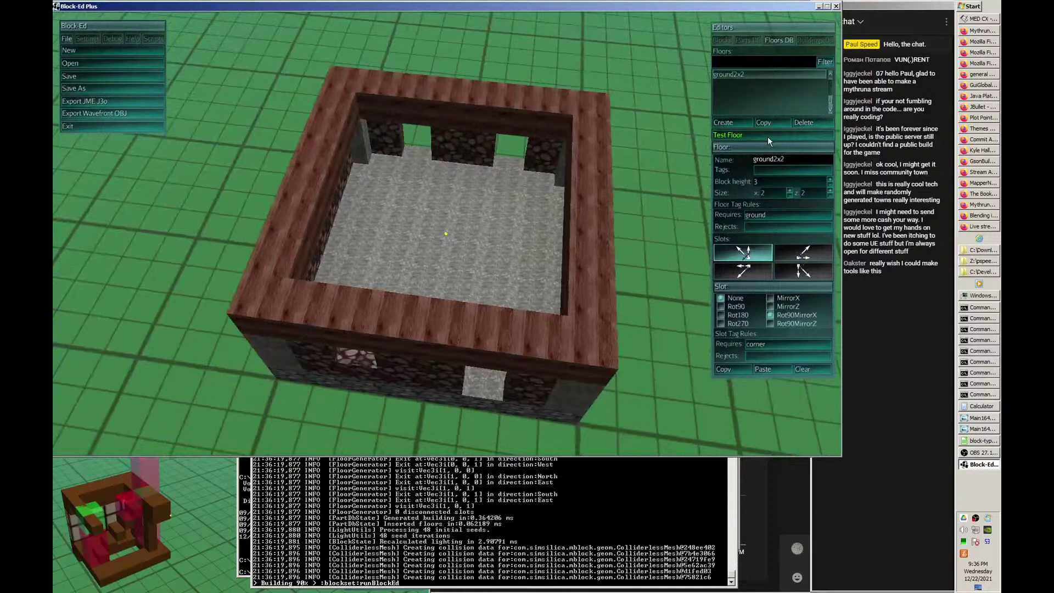
{"action": "left_click", "coordinate": [768, 136]}
{"action": "left_click", "coordinate": [768, 136]}
{"action": "left_click", "coordinate": [768, 136]}
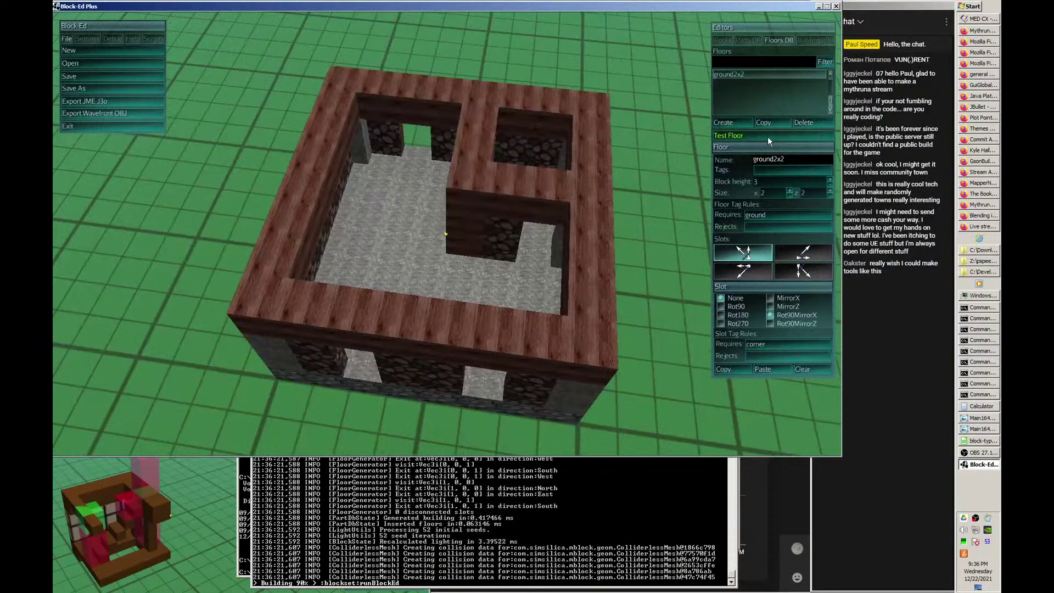
{"action": "left_click", "coordinate": [767, 136]}
{"action": "left_click", "coordinate": [768, 136]}
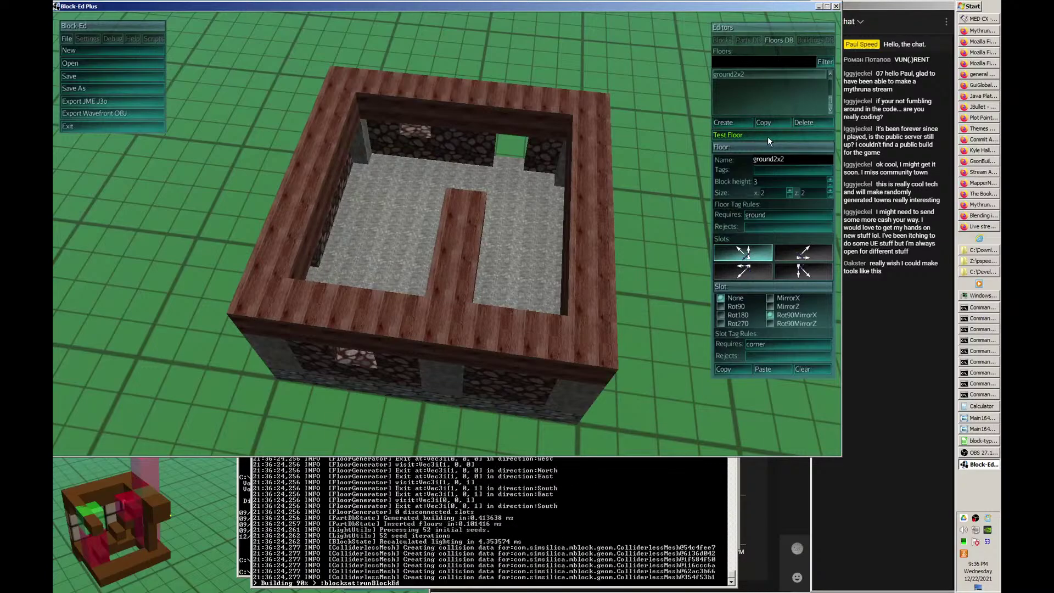
{"action": "left_click", "coordinate": [768, 137]}
{"action": "left_click", "coordinate": [768, 136]}
{"action": "left_click", "coordinate": [768, 137]}
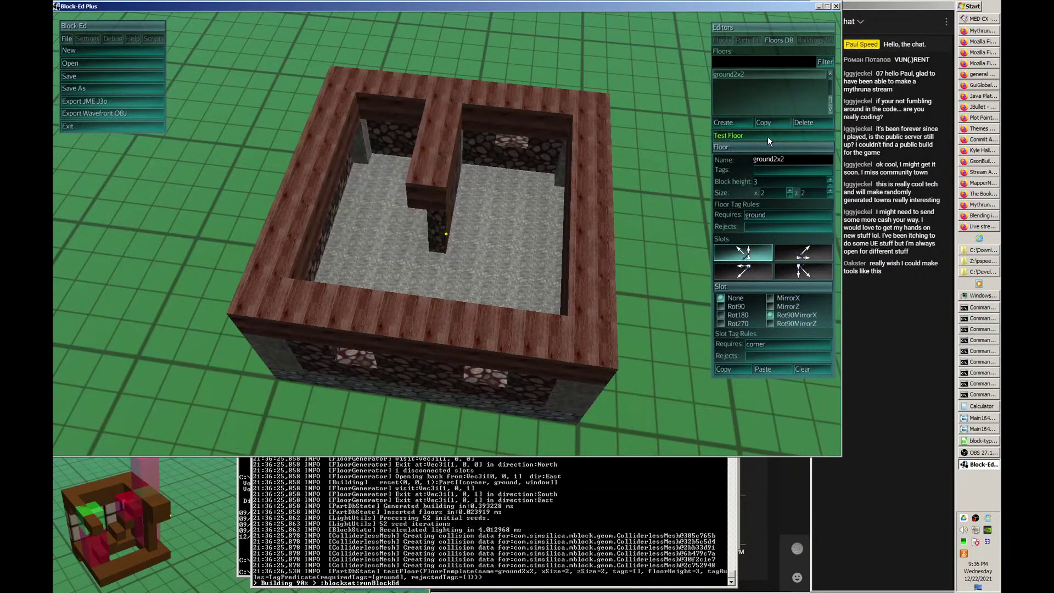
{"action": "left_click", "coordinate": [768, 136]}
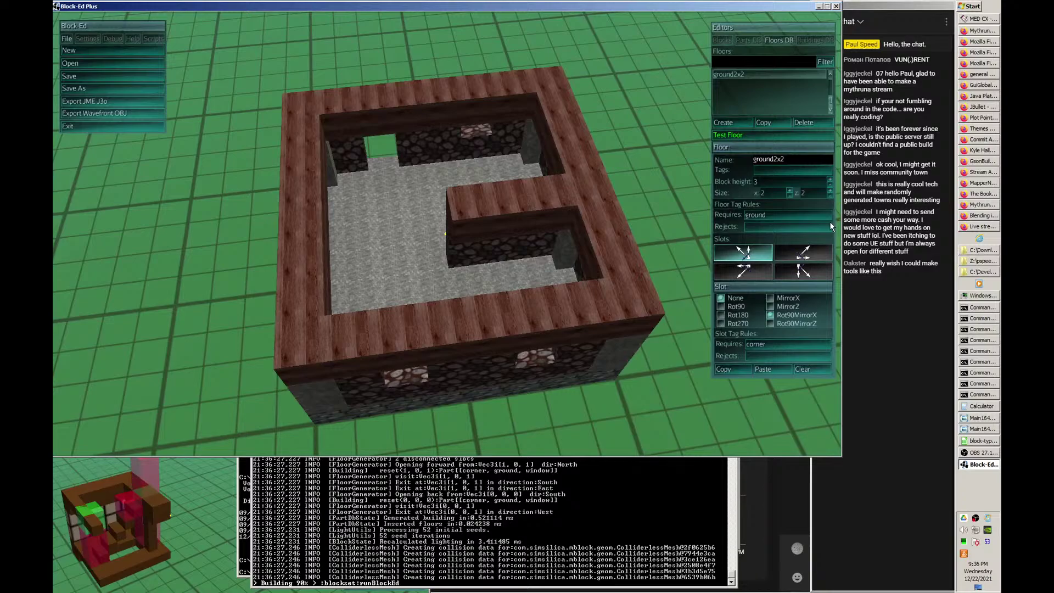
- Load the blocks of the two corner, ground, wall, window parts from the parts database in turn and inspect their walls
{"action": "left_click", "coordinate": [750, 41]}
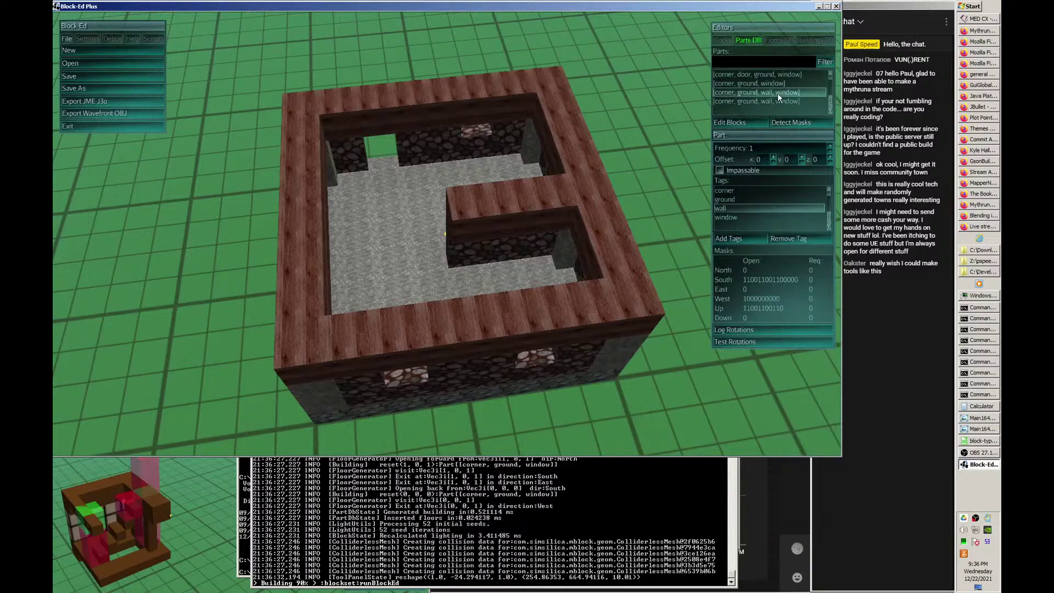
{"action": "left_click", "coordinate": [754, 123]}
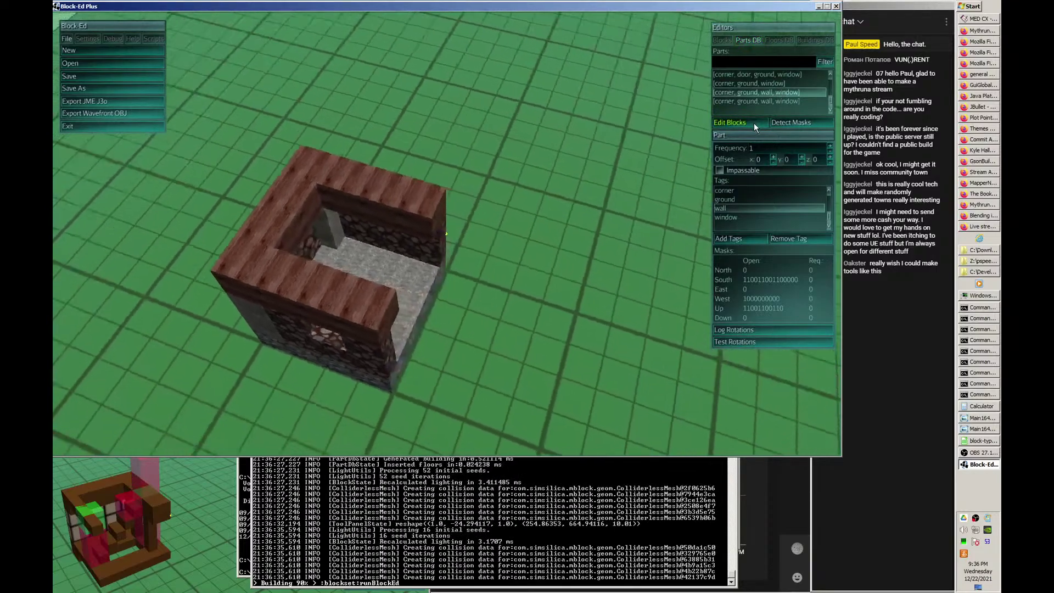
{"action": "left_click", "coordinate": [769, 100]}
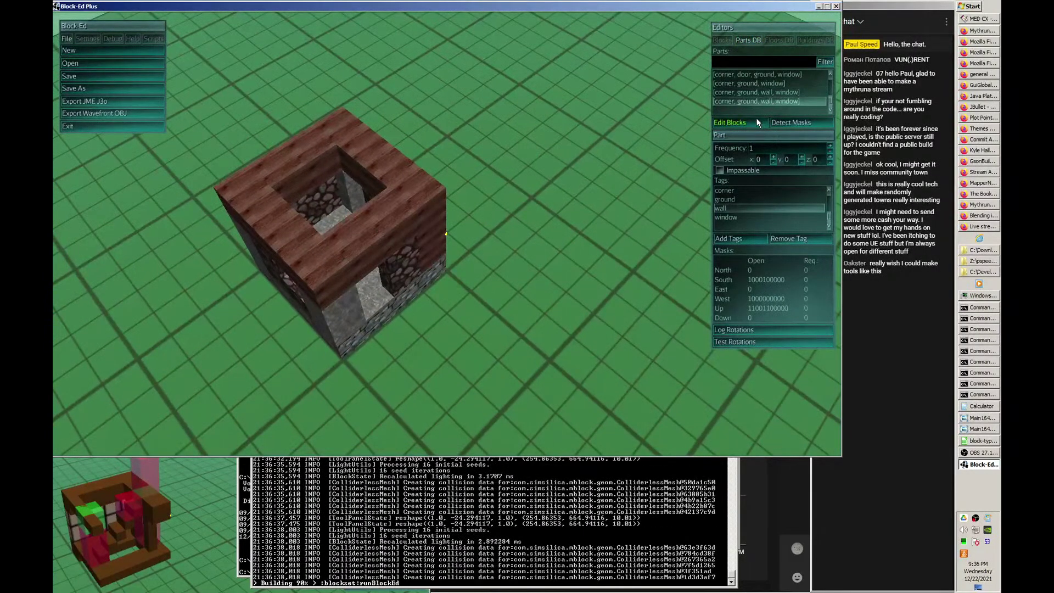
{"action": "key", "text": "d"}
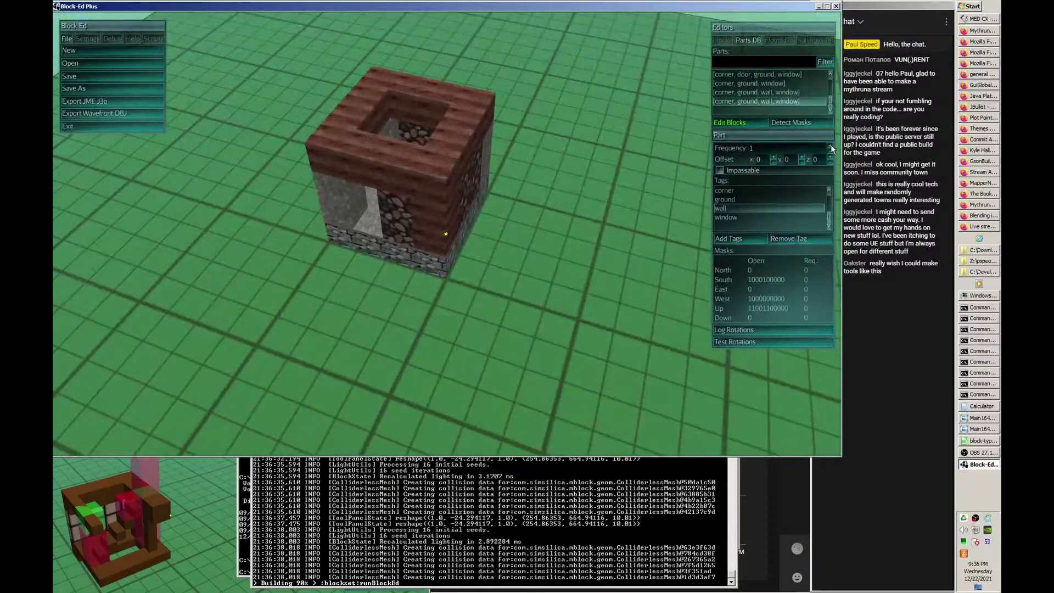
- Set the frequency of the last corner, ground, wall, window part to 10
{"action": "left_click", "coordinate": [832, 146]}
{"action": "left_click", "coordinate": [832, 146]}
{"action": "left_click", "coordinate": [832, 146]}
{"action": "left_click", "coordinate": [831, 146]}
{"action": "left_click", "coordinate": [832, 146]}
{"action": "double_click", "coordinate": [832, 146]}
{"action": "left_click", "coordinate": [831, 146]}
{"action": "left_click", "coordinate": [831, 146]}
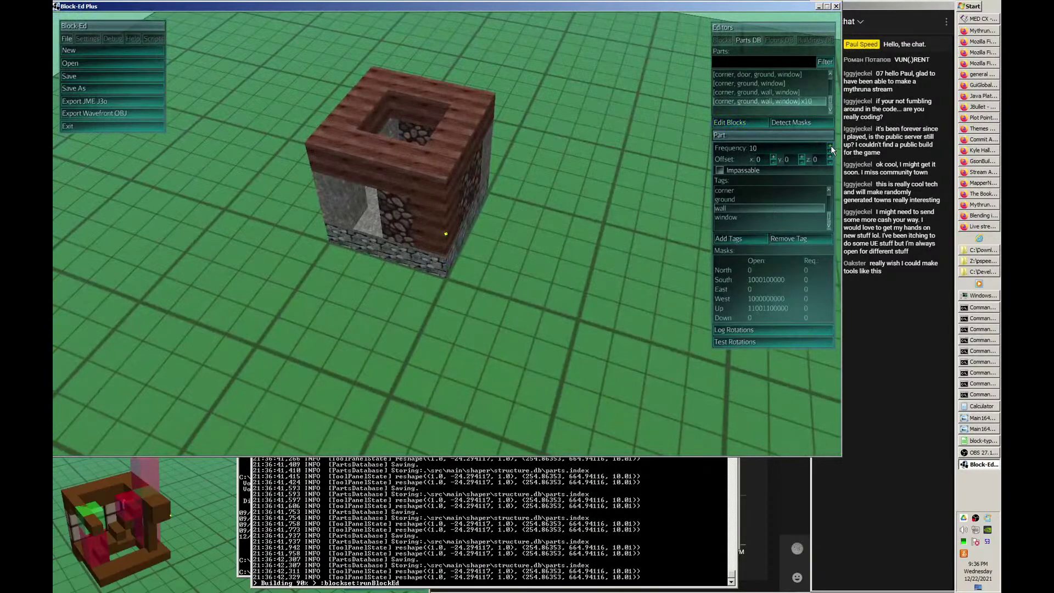
- Return to the floors database and test the ground2x2 floor repeatedly, examining how often the more frequent walled part is used
{"action": "key", "text": "a"}
{"action": "key", "text": "a"}
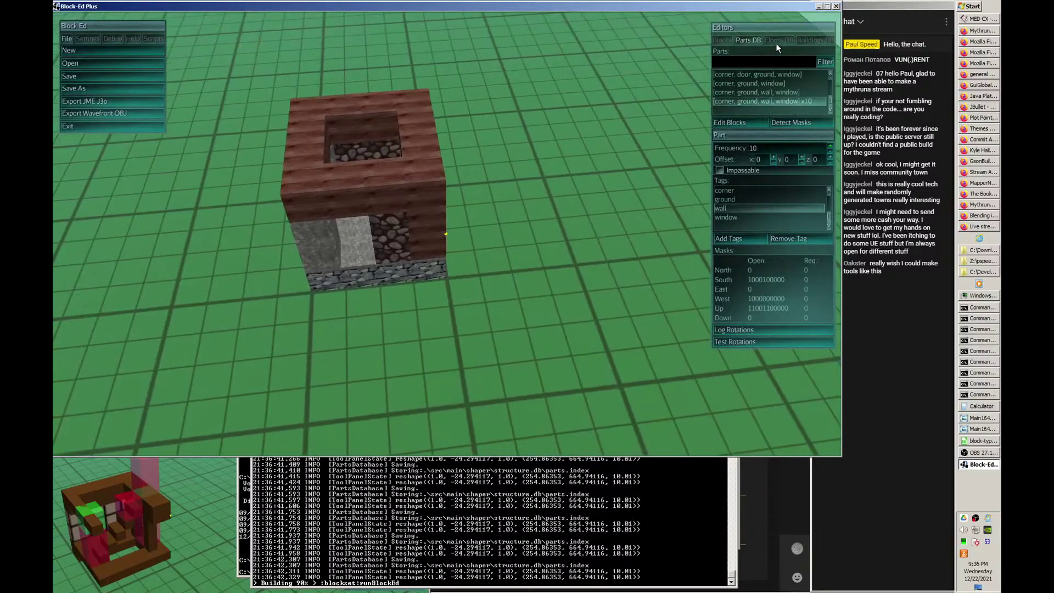
{"action": "left_click", "coordinate": [778, 40]}
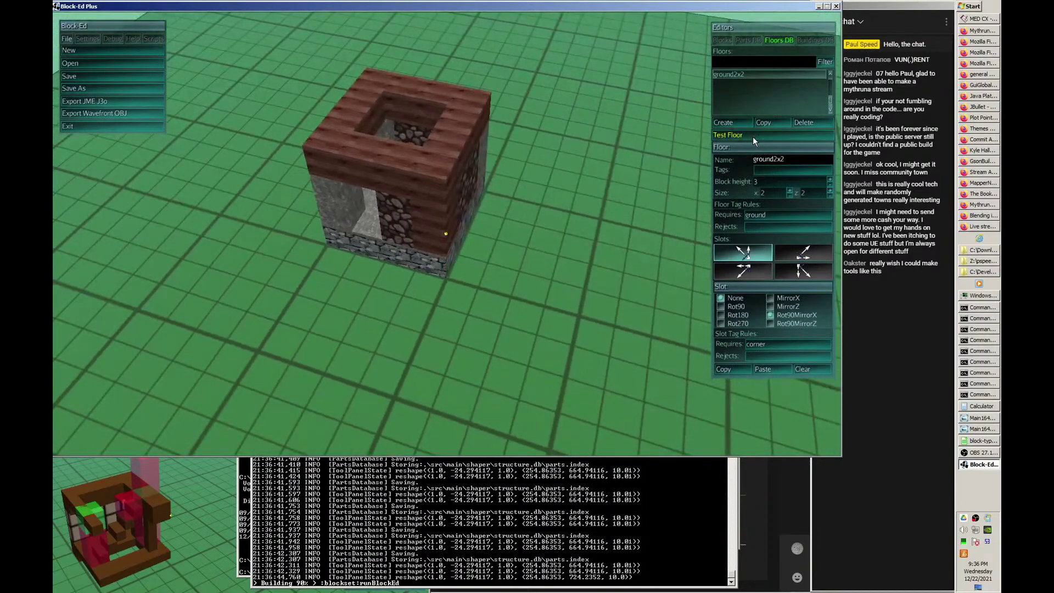
{"action": "left_click", "coordinate": [753, 135]}
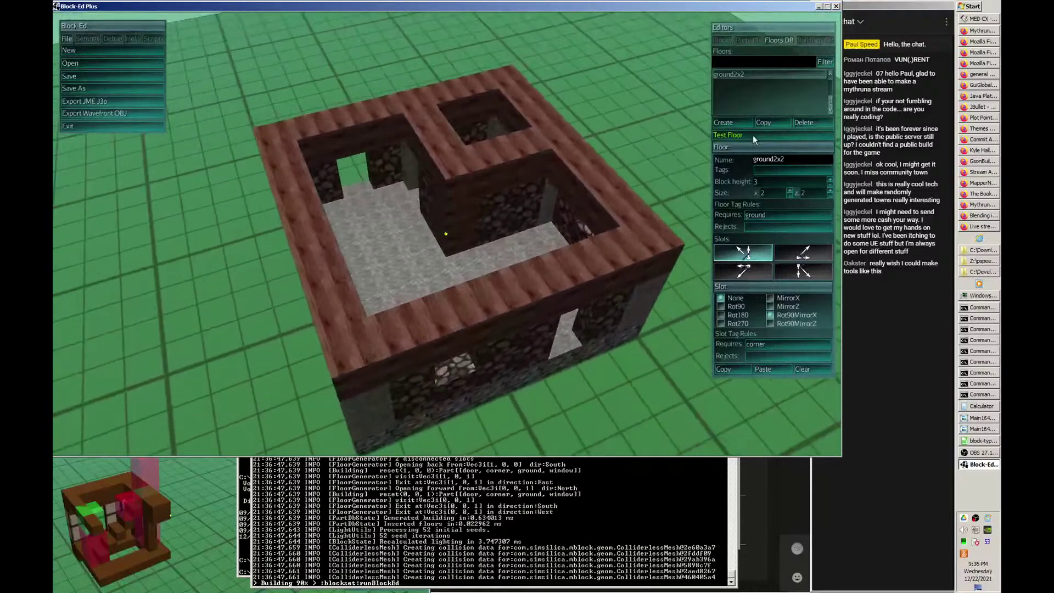
{"action": "left_click", "coordinate": [753, 135]}
{"action": "left_click", "coordinate": [753, 136]}
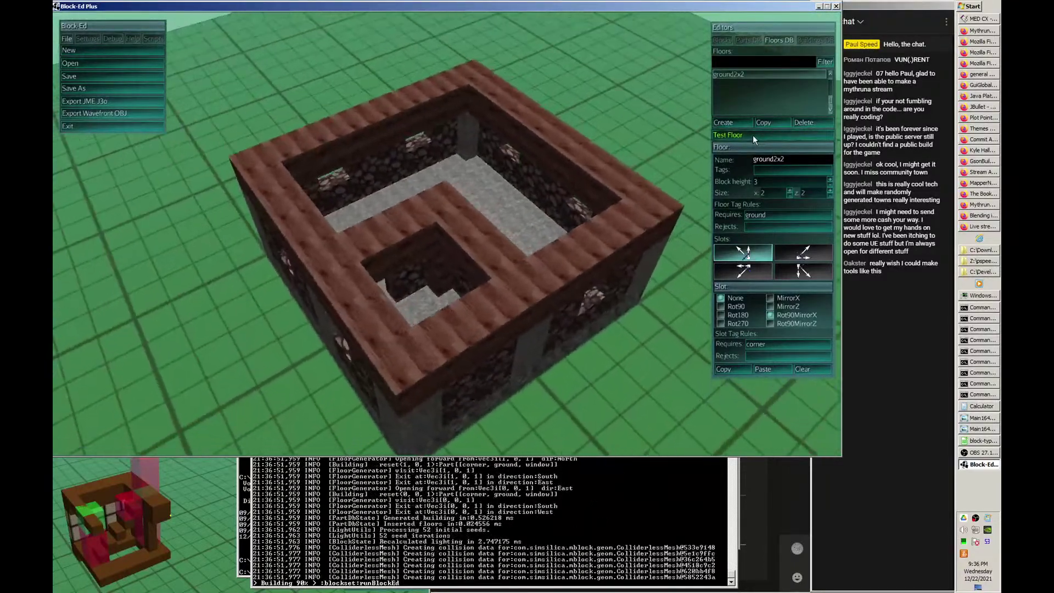
{"action": "left_click", "coordinate": [753, 136]}
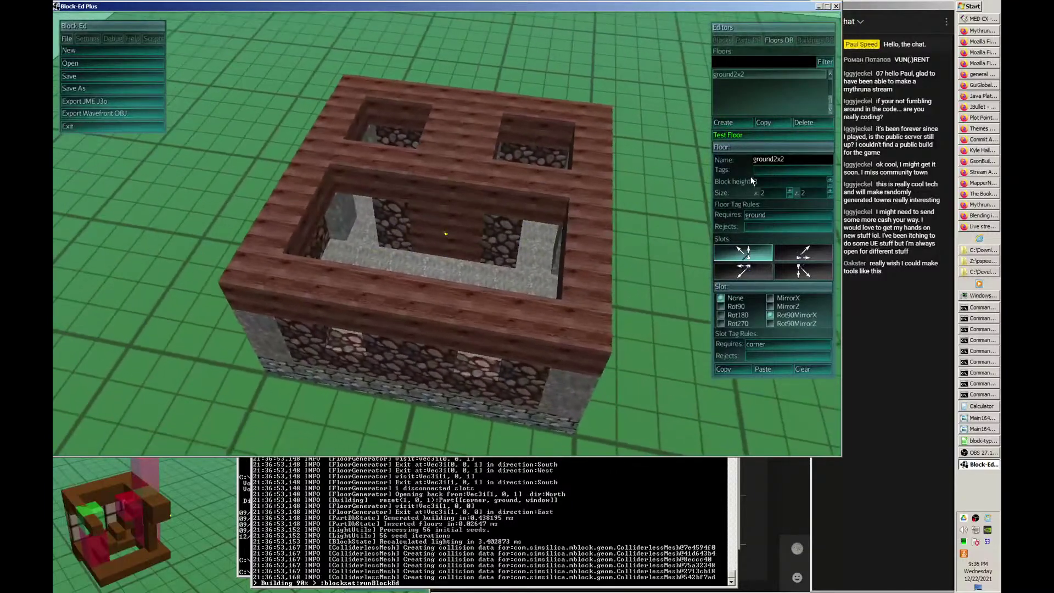
{"action": "left_click", "coordinate": [741, 135]}
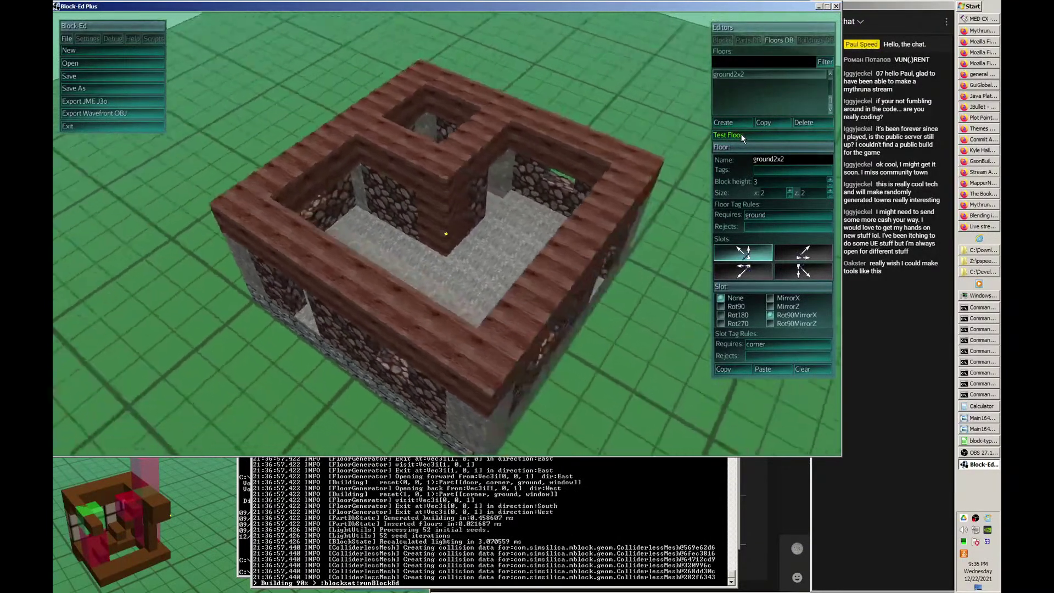
{"action": "left_click", "coordinate": [741, 135]}
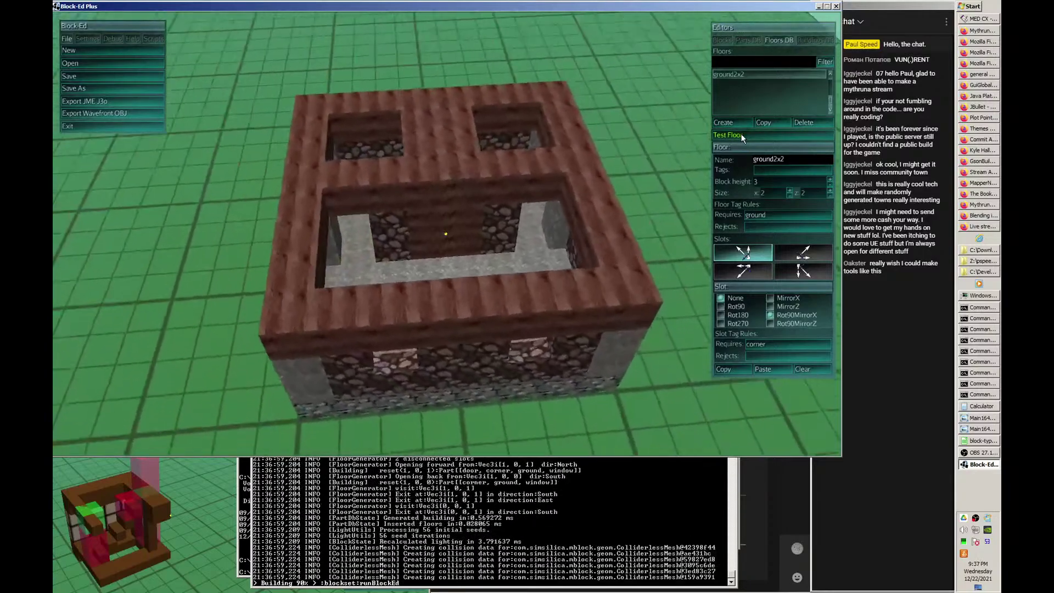
{"action": "left_click", "coordinate": [741, 135]}
{"action": "left_click", "coordinate": [741, 135]}
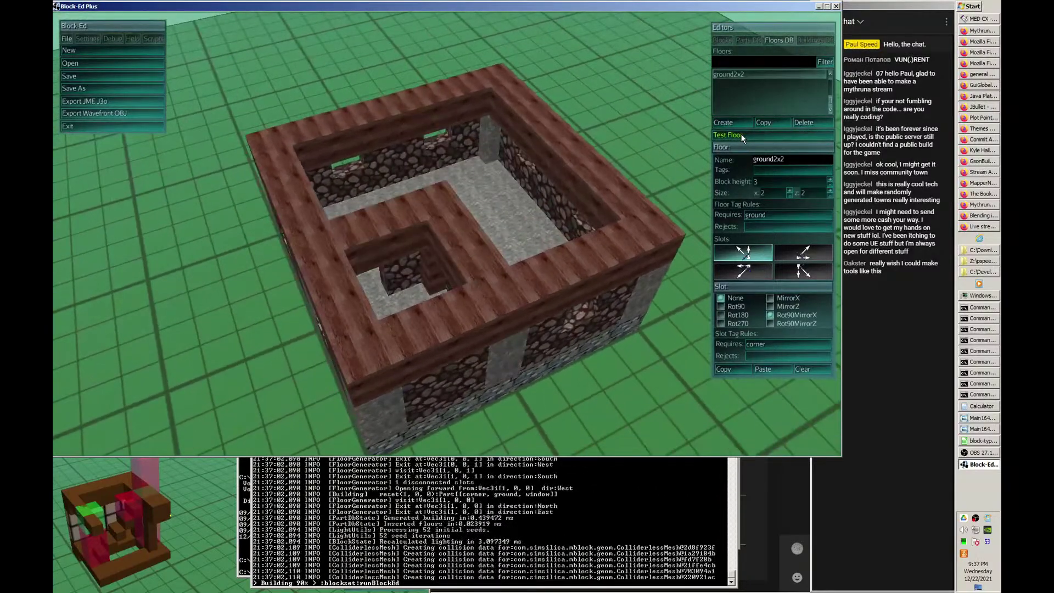
{"action": "left_click", "coordinate": [742, 135]}
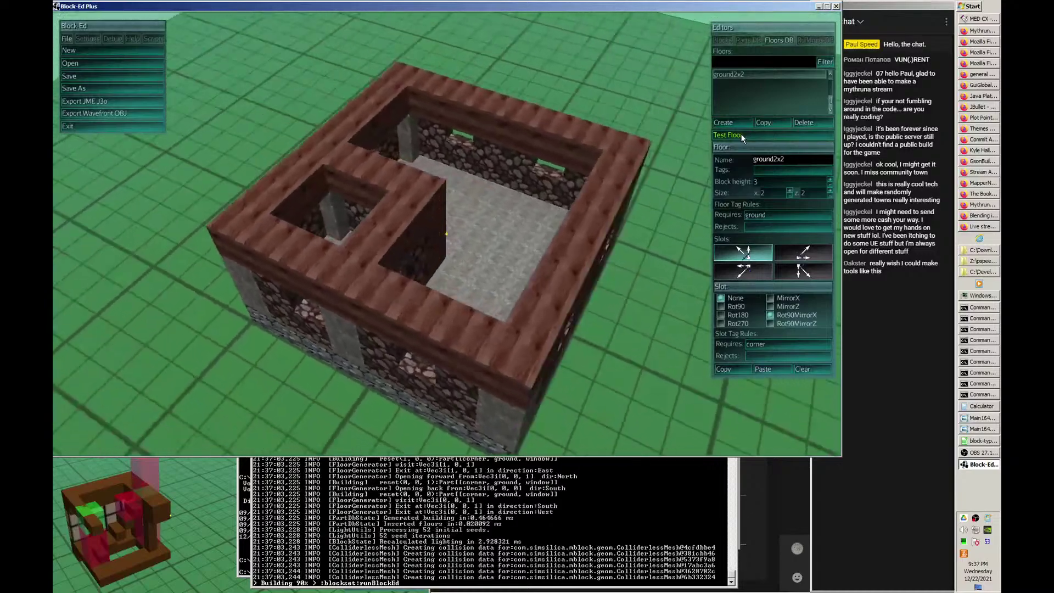
{"action": "left_click", "coordinate": [742, 135]}
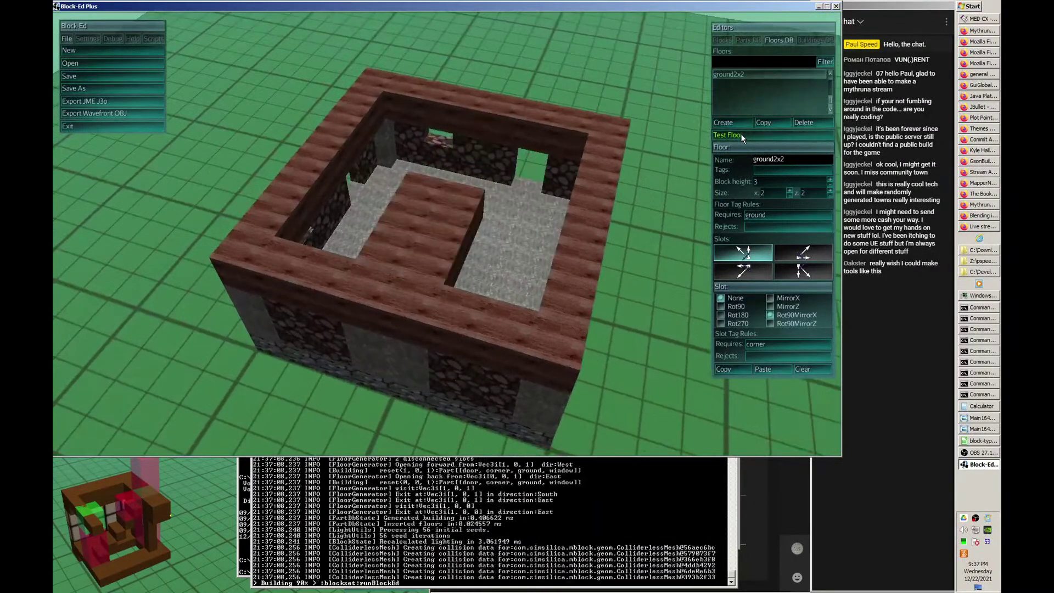
{"action": "left_click", "coordinate": [741, 135]}
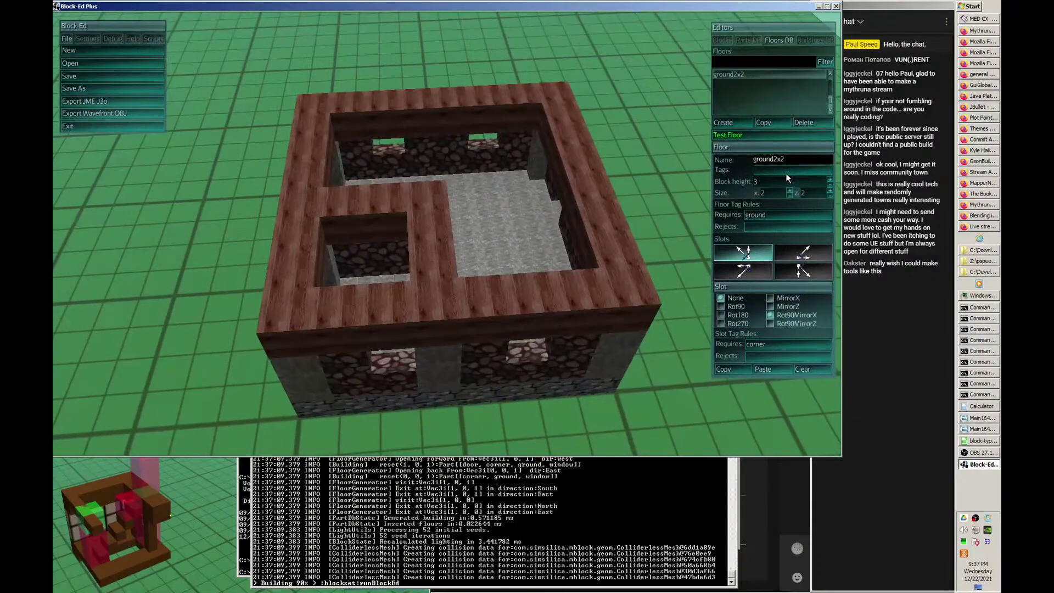
- Add the wall tag to the ground2x2 floor's required tags alongside ground
{"action": "left_click", "coordinate": [782, 219]}
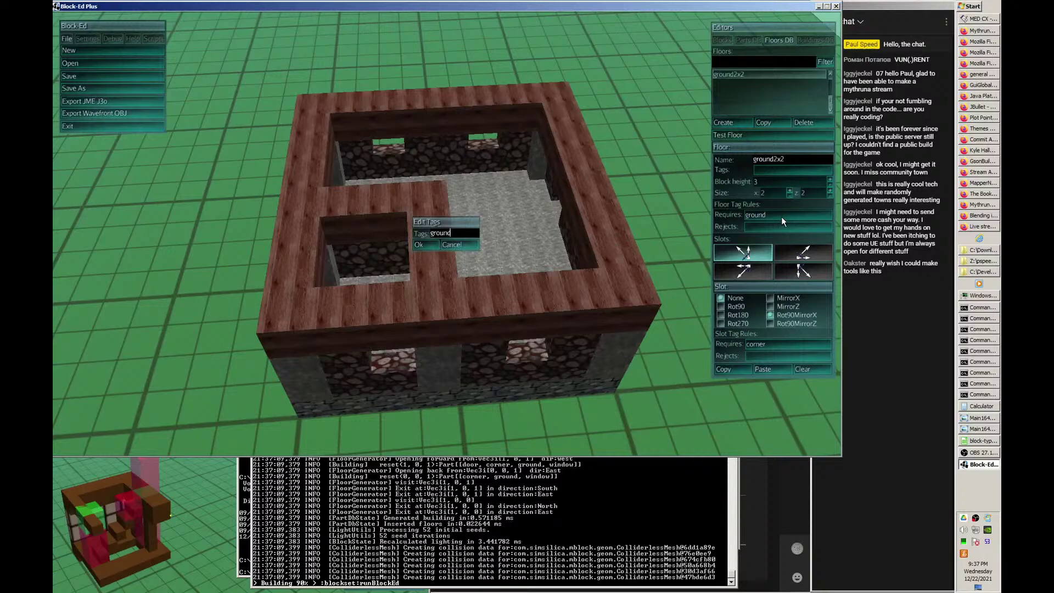
{"action": "type", "text": ",wall"}
{"action": "left_click", "coordinate": [431, 245]}
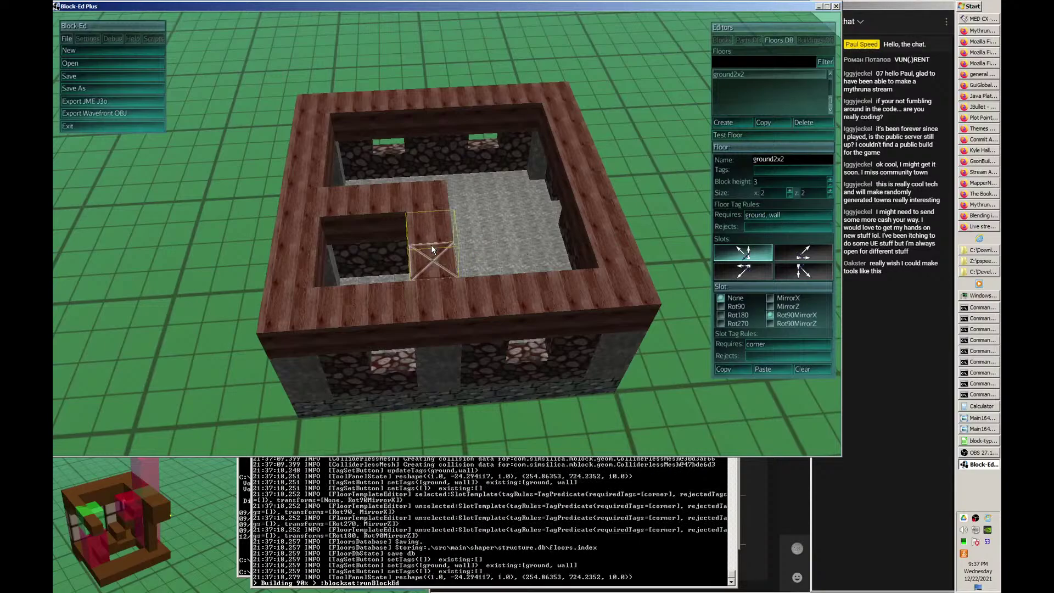
- Test the ground2x2 floor several times with ground and wall both required, and check which corner parts get placed
{"action": "left_click", "coordinate": [740, 136]}
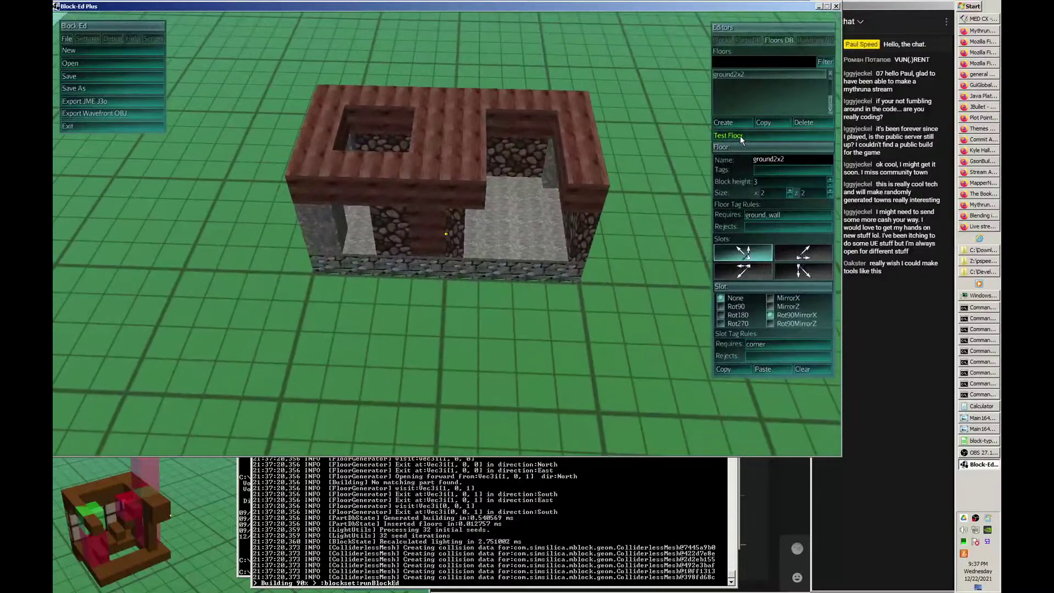
{"action": "left_click", "coordinate": [740, 136]}
{"action": "left_click", "coordinate": [740, 137]}
{"action": "left_click", "coordinate": [740, 136]}
{"action": "left_click", "coordinate": [740, 136]}
{"action": "key", "text": "d"}
{"action": "left_click", "coordinate": [740, 136]}
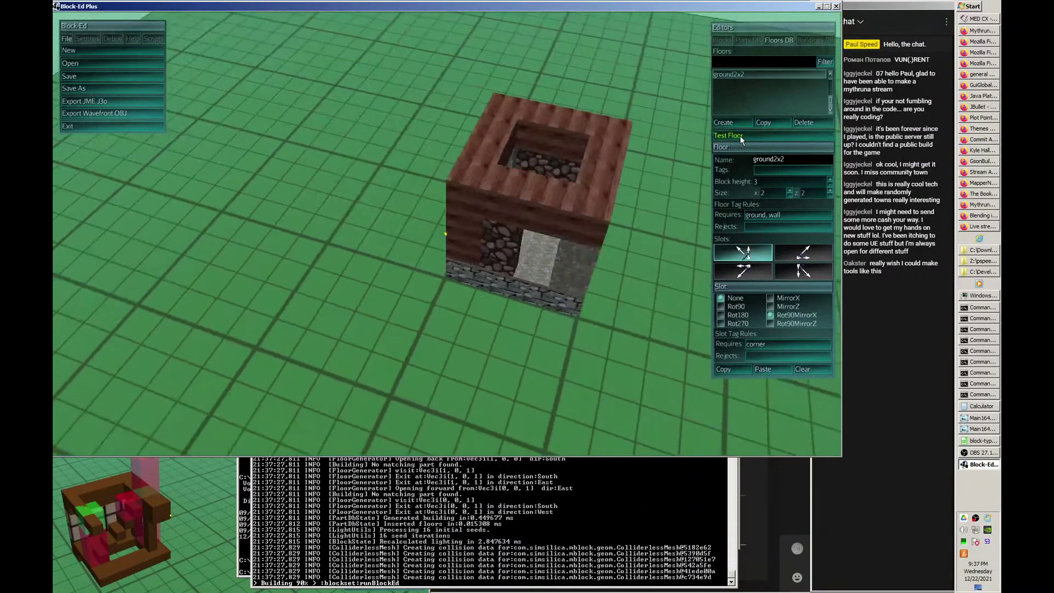
{"action": "left_click", "coordinate": [741, 136]}
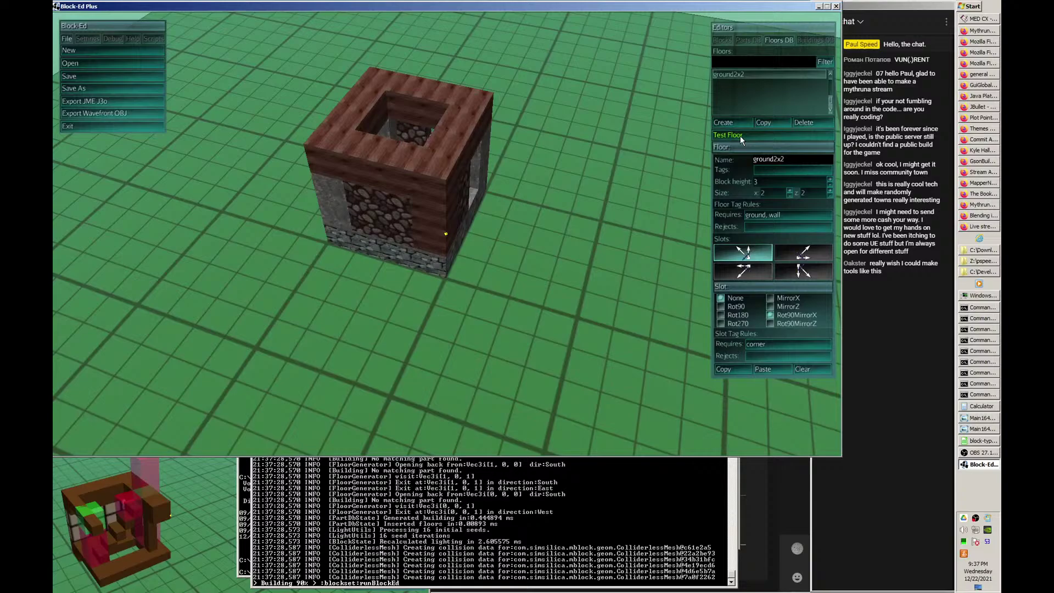
- Remove the wall tag from the ground2x2 floor's required tags, leaving only ground
{"action": "left_click", "coordinate": [796, 220]}
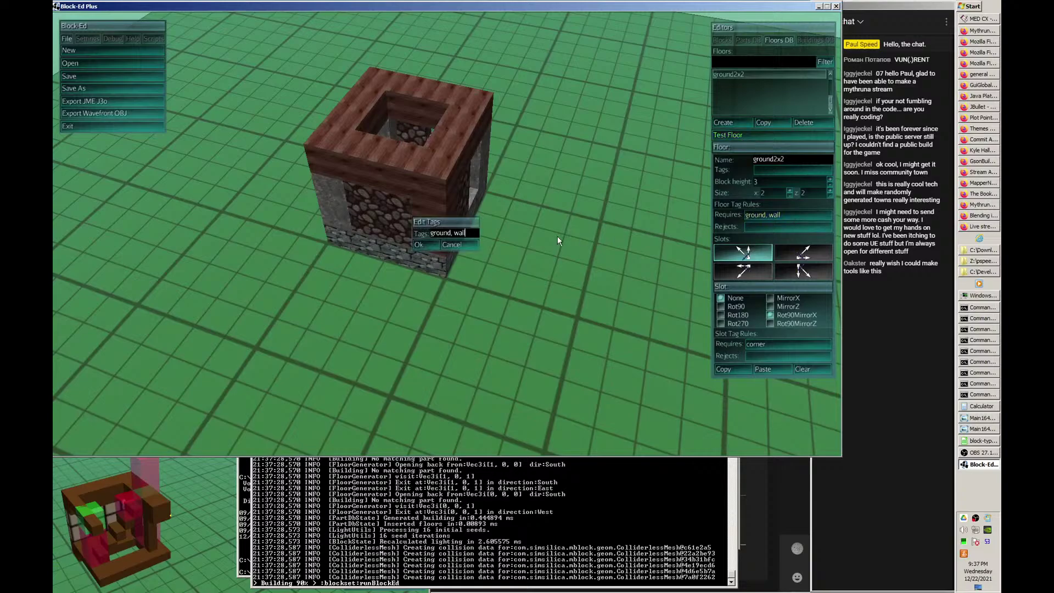
{"action": "key", "text": "BackSpace"}
{"action": "key", "text": "BackSpace"}
{"action": "key", "text": "BackSpace"}
{"action": "key", "text": "BackSpace"}
{"action": "key", "text": "BackSpace"}
{"action": "key", "text": "BackSpace"}
{"action": "left_click", "coordinate": [419, 244]}
- Test the ground2x2 floor with only ground required and examine the generated rooms and interior walls from several sides
{"action": "mouse_move", "coordinate": [543, 257]}
{"action": "left_mouse_down"}
{"action": "mouse_move", "coordinate": [463, 233]}
{"action": "mouse_move", "coordinate": [553, 246]}
{"action": "left_mouse_up"}
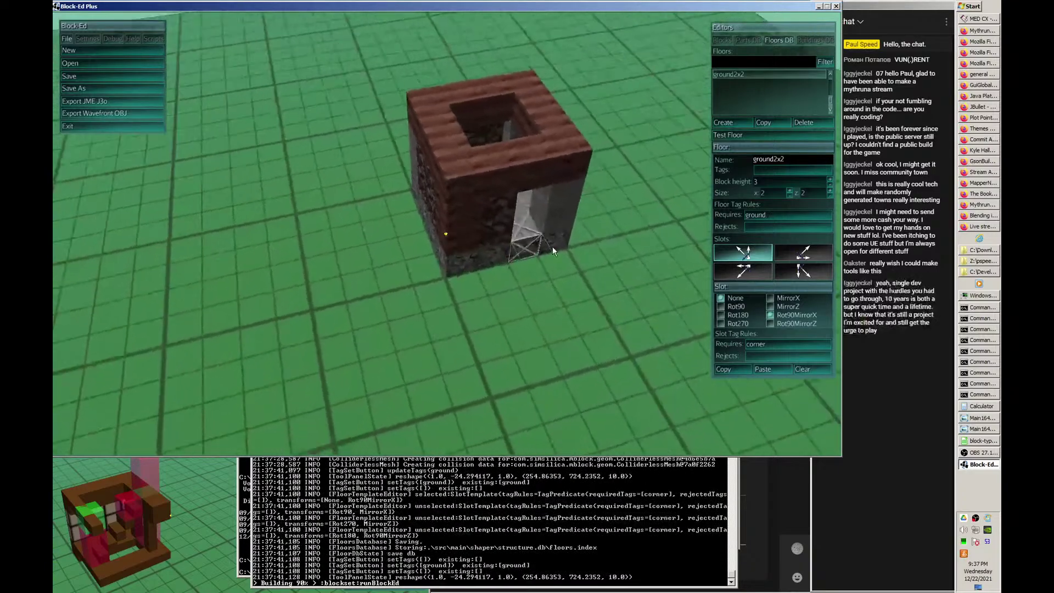
{"action": "left_click", "coordinate": [747, 138]}
{"action": "middle_click_drag", "start_coordinate": [377, 208], "coordinate": [565, 262]}
{"action": "middle_click_drag", "start_coordinate": [264, 269], "coordinate": [367, 268]}
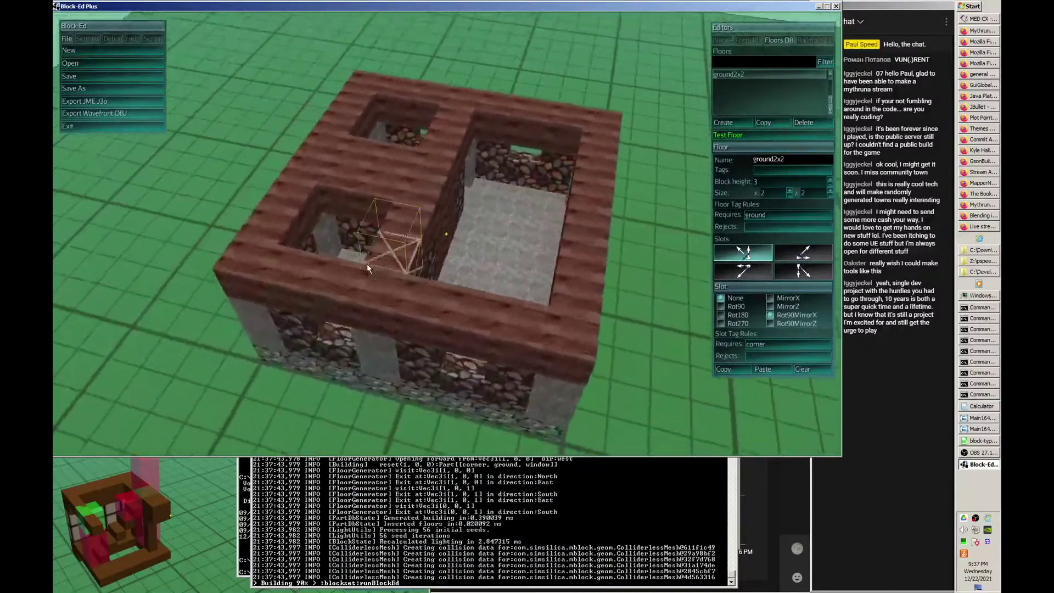
{"action": "key", "text": "a"}
{"action": "key", "text": "s"}
{"action": "key", "text": "d"}
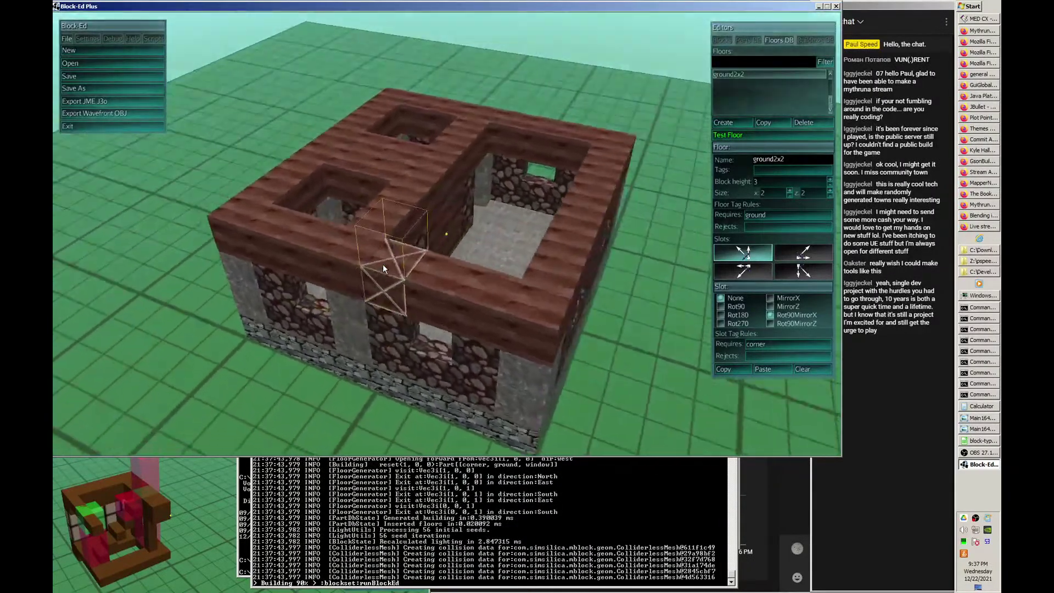
{"action": "key", "text": "w"}
{"action": "key", "text": "a"}
{"action": "key", "text": "d"}
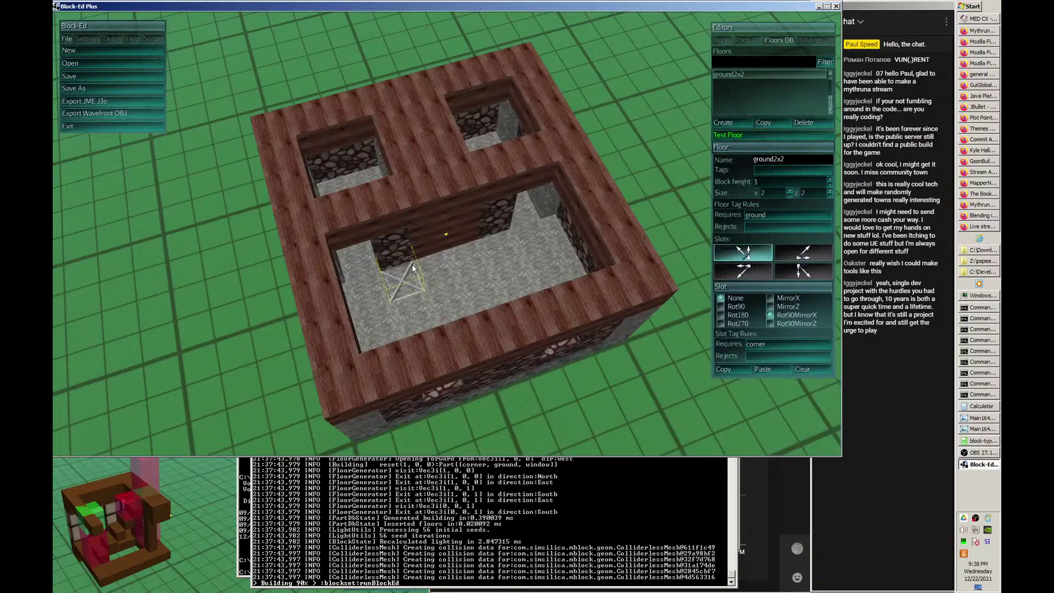
{"action": "left_click_drag", "start_coordinate": [413, 268], "coordinate": [413, 268]}
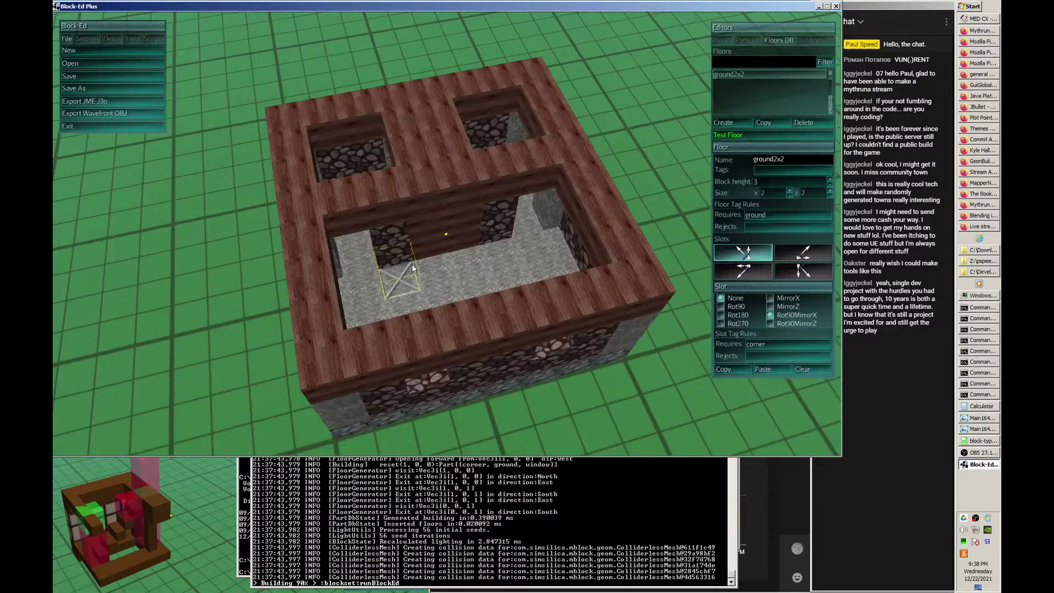
{"action": "middle_click_drag", "start_coordinate": [412, 265], "coordinate": [412, 265]}
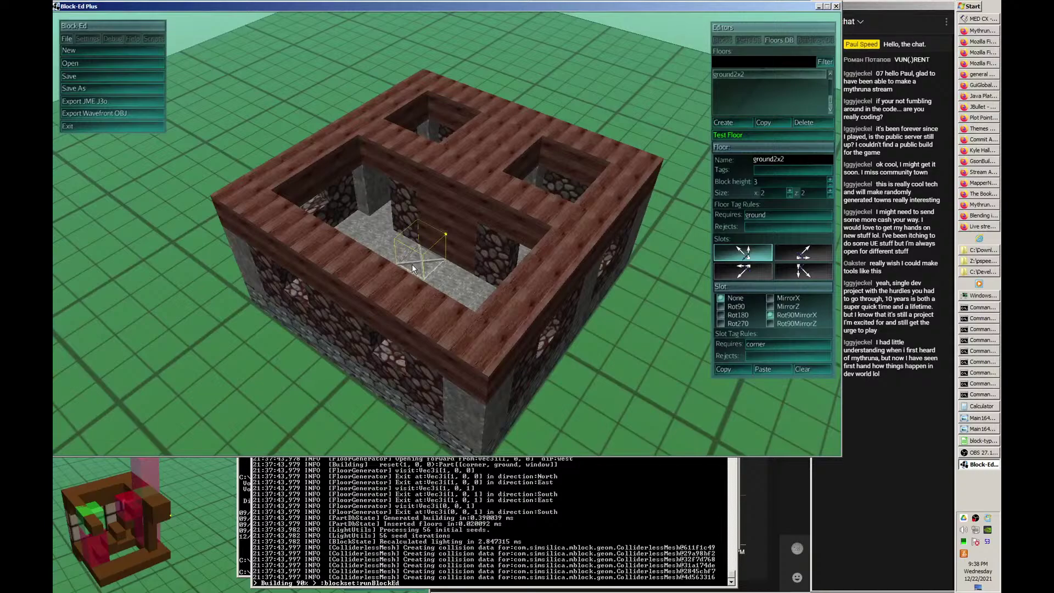
{"action": "middle_click_drag", "start_coordinate": [412, 265], "coordinate": [743, 40]}
- Set the frequency of the last corner, ground, wall, window part to 1 and test the ground2x2 floor again
{"action": "left_click", "coordinate": [748, 40]}
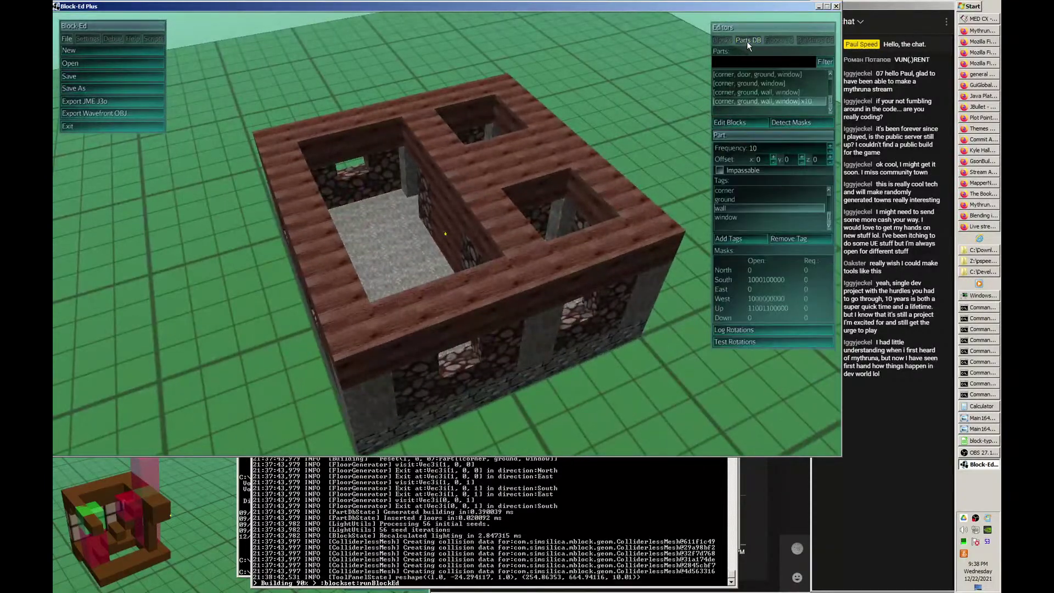
{"action": "left_click", "coordinate": [830, 151]}
{"action": "left_click", "coordinate": [831, 151]}
{"action": "left_click", "coordinate": [831, 151]}
{"action": "left_click", "coordinate": [831, 151]}
{"action": "left_click", "coordinate": [831, 151]}
{"action": "left_click", "coordinate": [831, 151]}
{"action": "left_click", "coordinate": [831, 151]}
{"action": "left_click", "coordinate": [831, 152]}
{"action": "left_click", "coordinate": [831, 151]}
{"action": "right_click_drag", "start_coordinate": [804, 120], "coordinate": [770, 77]}
{"action": "left_click", "coordinate": [775, 41]}
{"action": "left_click", "coordinate": [751, 138]}
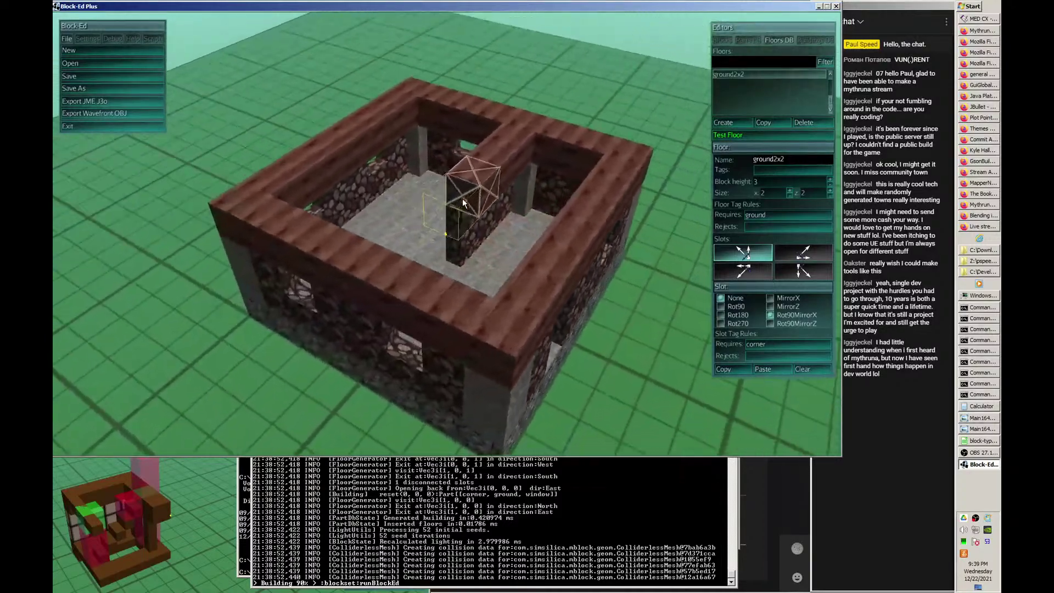
- Load the last corner, ground, wall, window part for block editing and remove its interior stone walls and wood corner cubes
{"action": "left_click", "coordinate": [750, 40]}
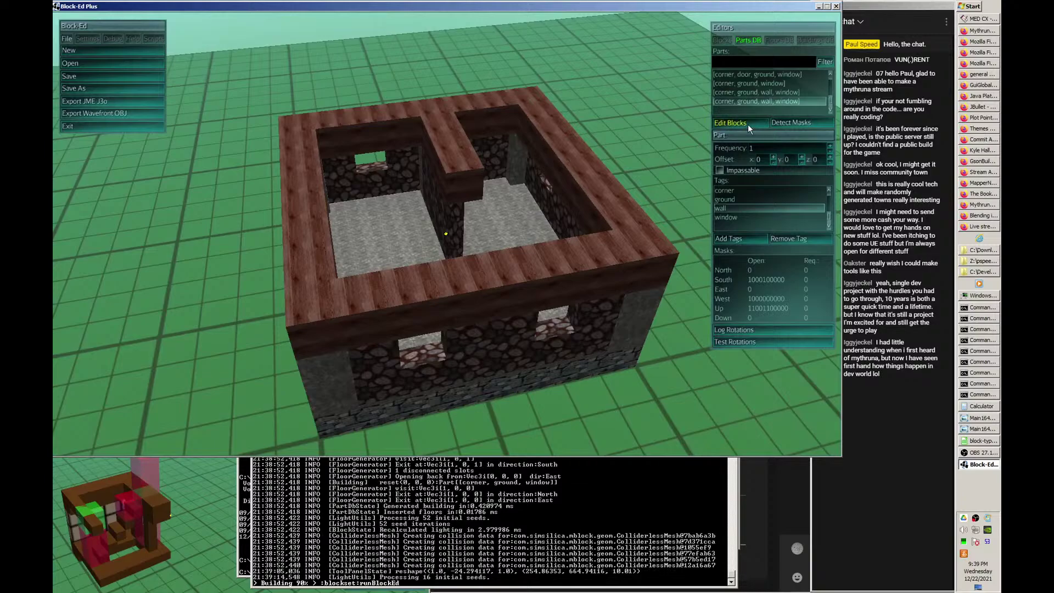
{"action": "left_click", "coordinate": [748, 124]}
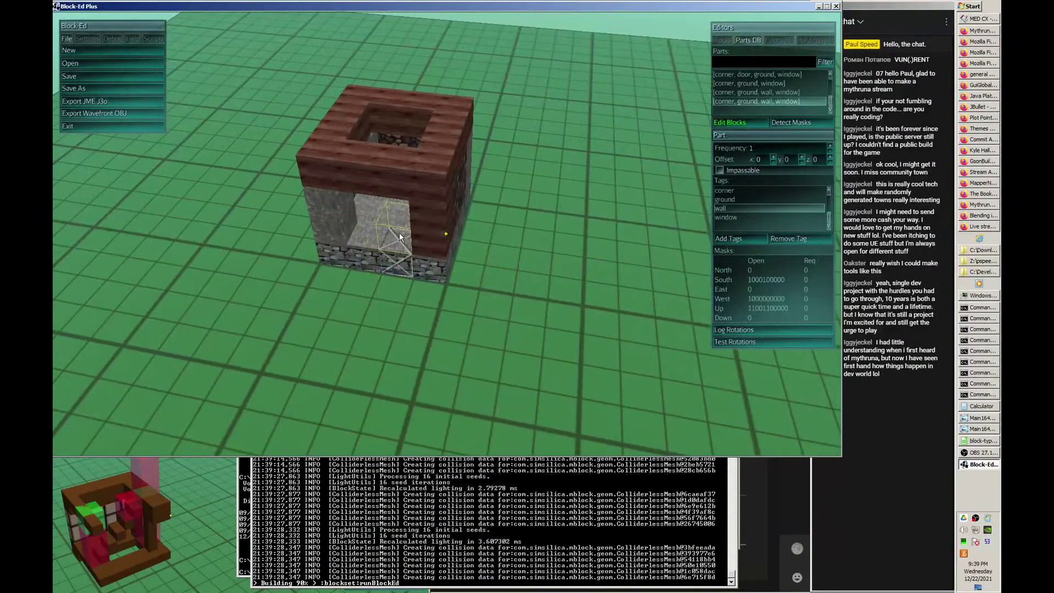
{"action": "left_click", "coordinate": [723, 38]}
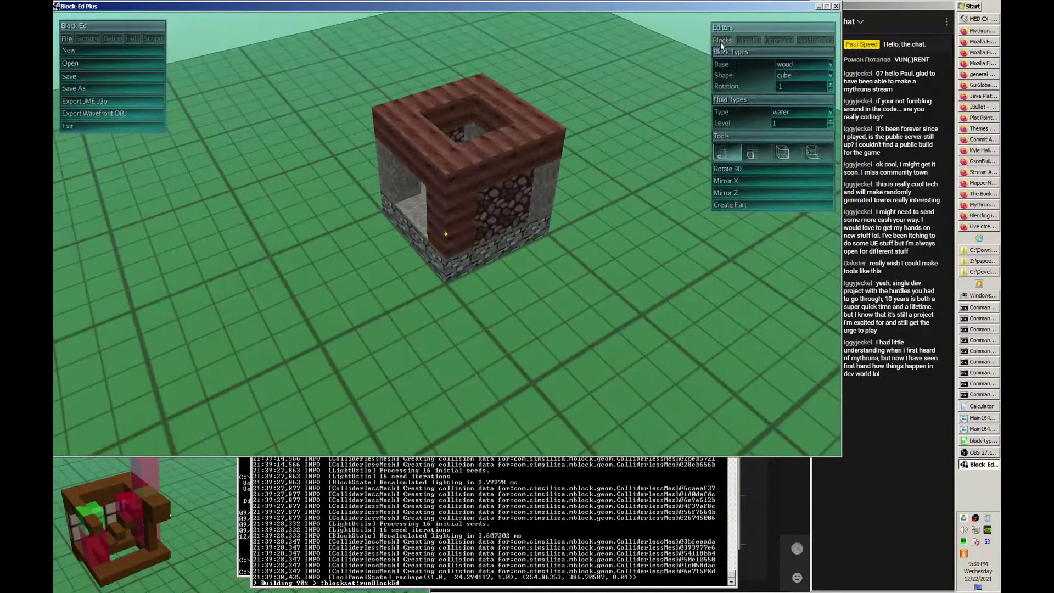
{"action": "left_click", "coordinate": [507, 226]}
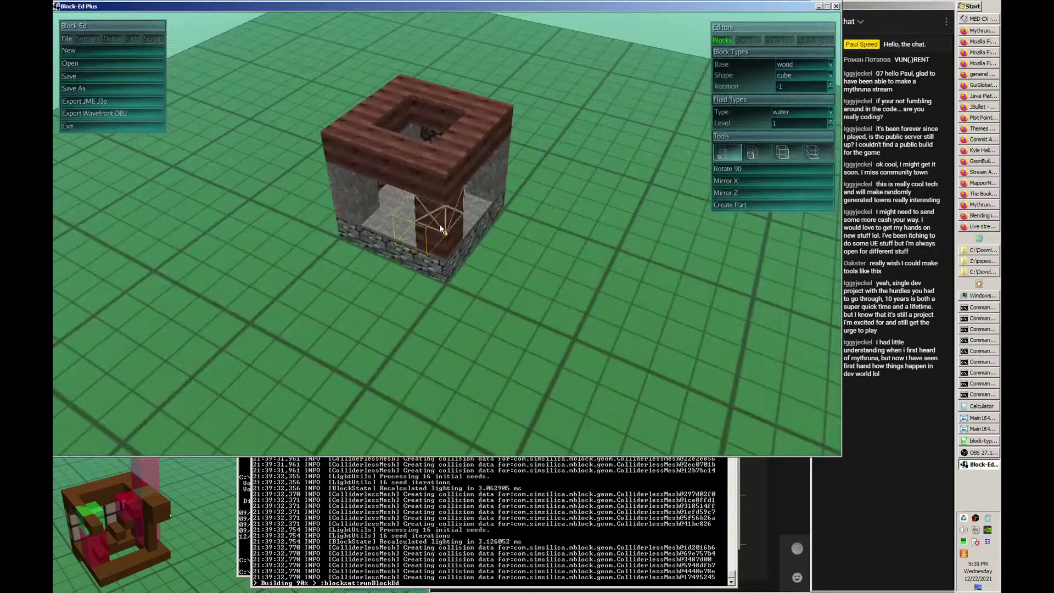
{"action": "left_click", "coordinate": [444, 216]}
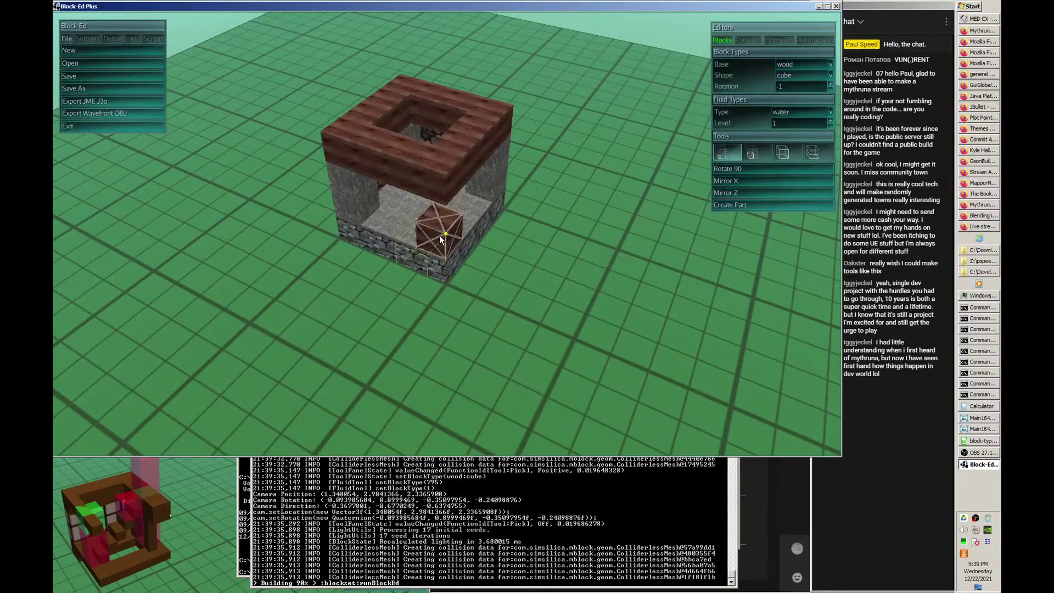
{"action": "left_click", "coordinate": [444, 235]}
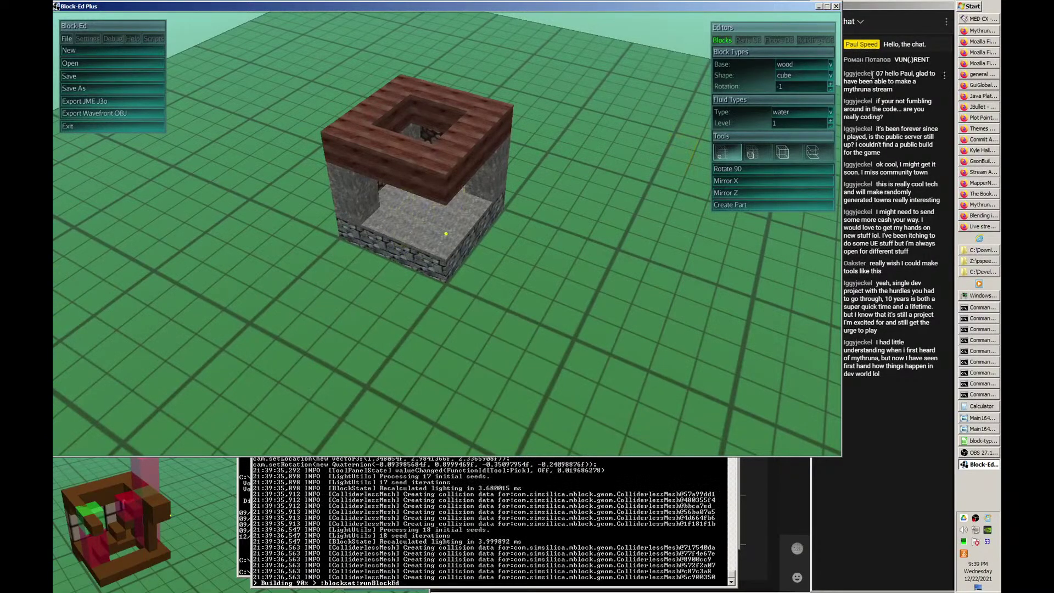
- Build a two-block wood vcyl25 post at the open corner and fill the outer wall's window opening with a mud-stone wall block
{"action": "left_click", "coordinate": [830, 76]}
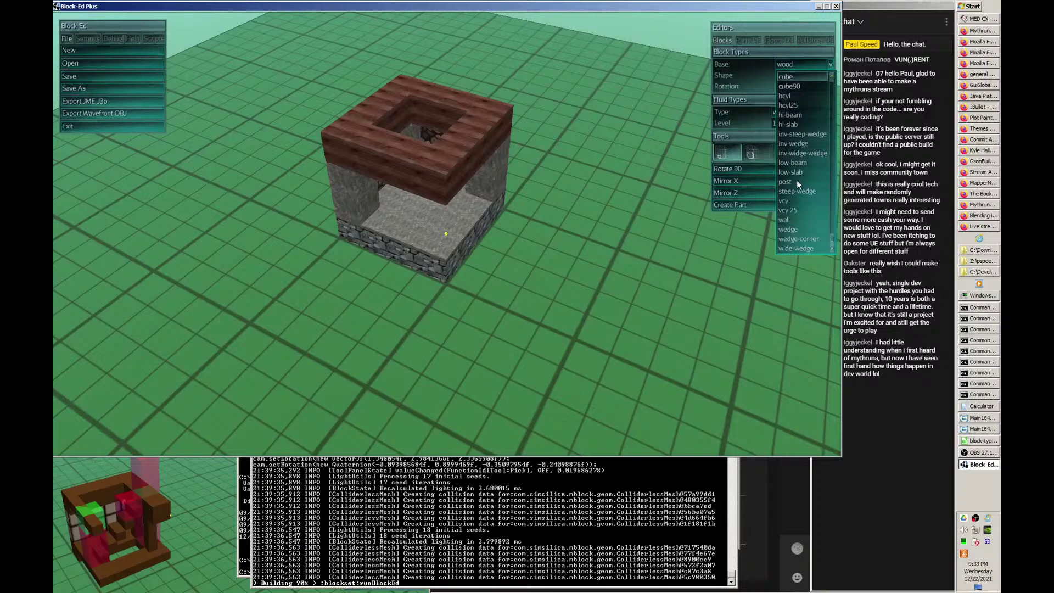
{"action": "left_click", "coordinate": [793, 210]}
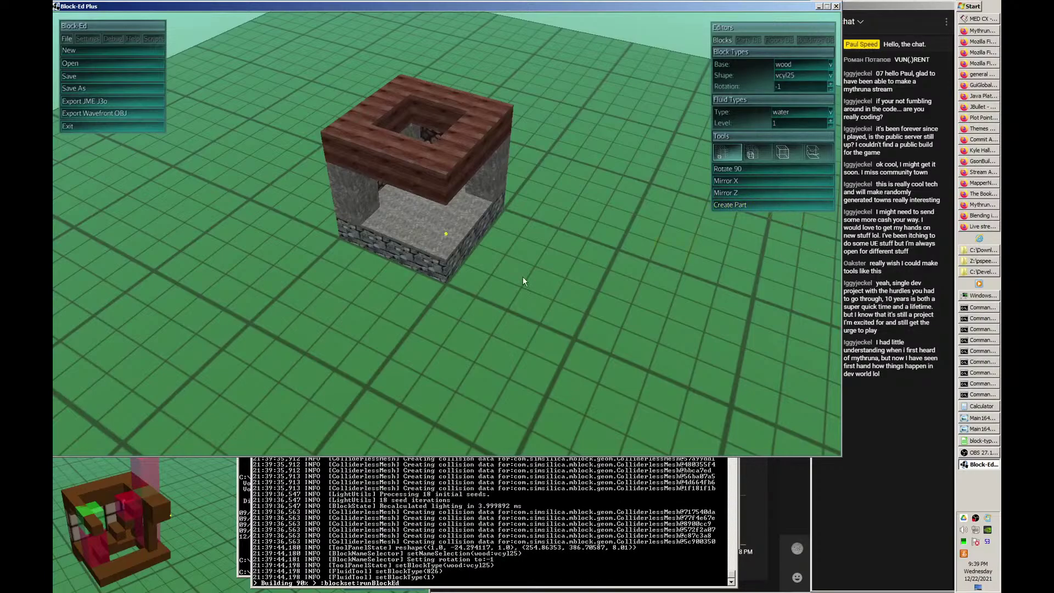
{"action": "left_click", "coordinate": [448, 237]}
{"action": "left_click", "coordinate": [443, 219]}
{"action": "middle_click_drag", "start_coordinate": [641, 234], "coordinate": [640, 233]}
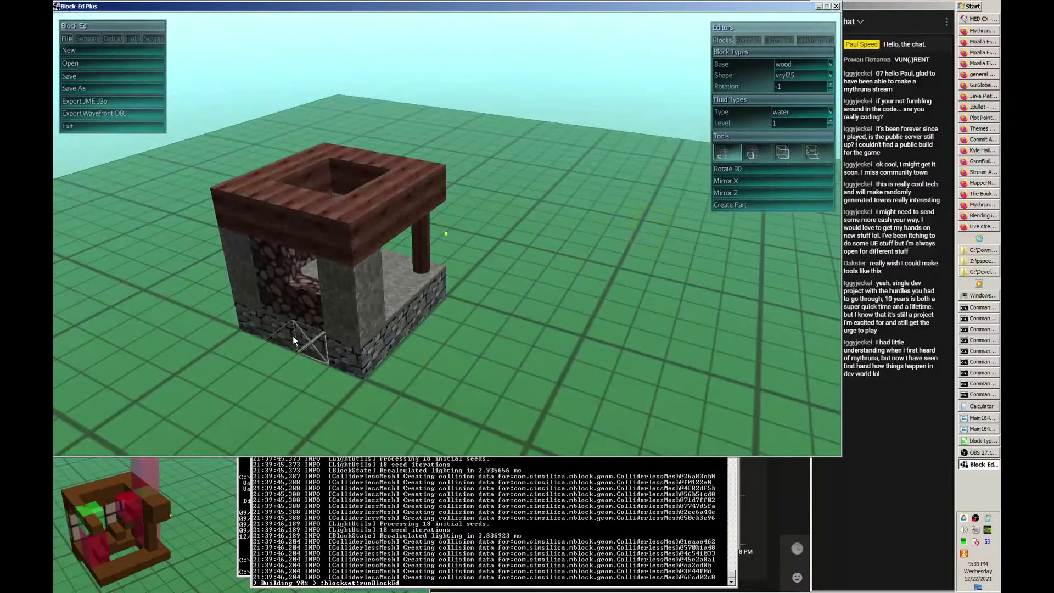
{"action": "left_click", "coordinate": [299, 308]}
{"action": "middle_click_drag", "start_coordinate": [467, 312], "coordinate": [466, 311]}
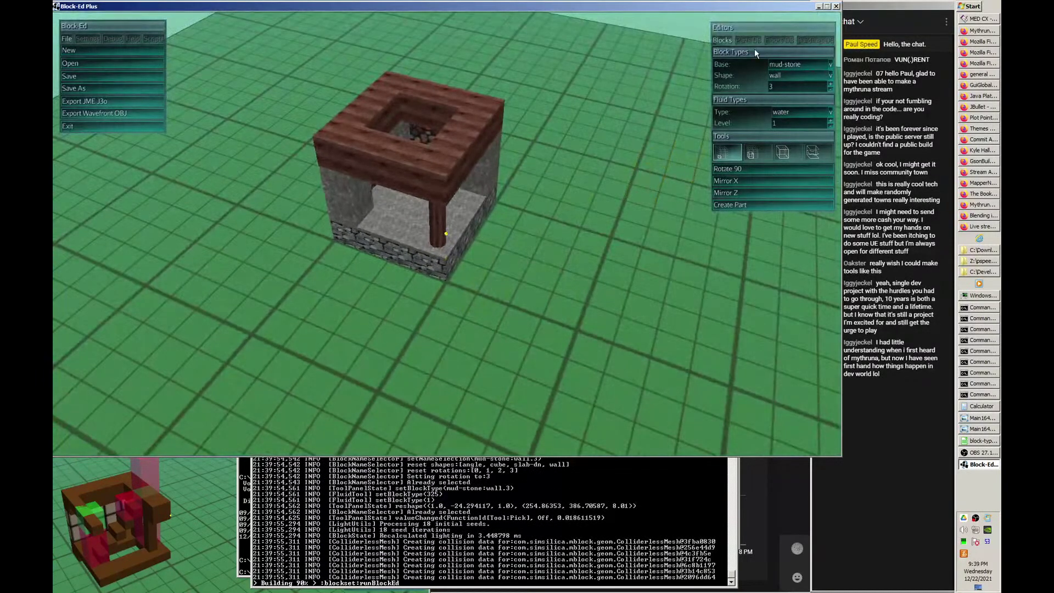
- Create a part from the edited blocks with the tags ground,corner, and run mask detection on it
{"action": "left_click", "coordinate": [728, 211]}
{"action": "type", "text": "ground,corner"}
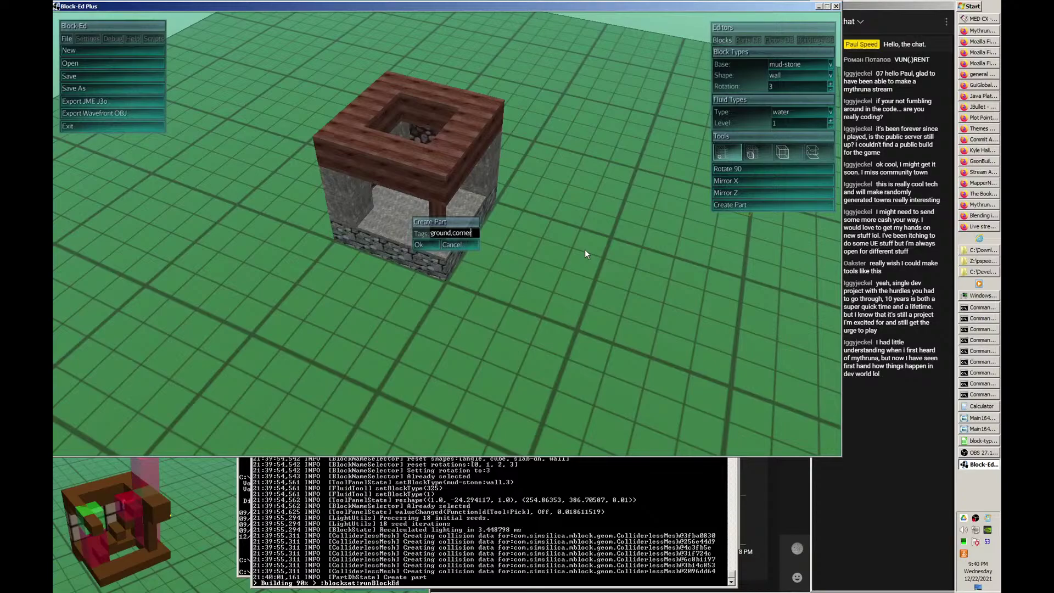
{"action": "left_click", "coordinate": [425, 243]}
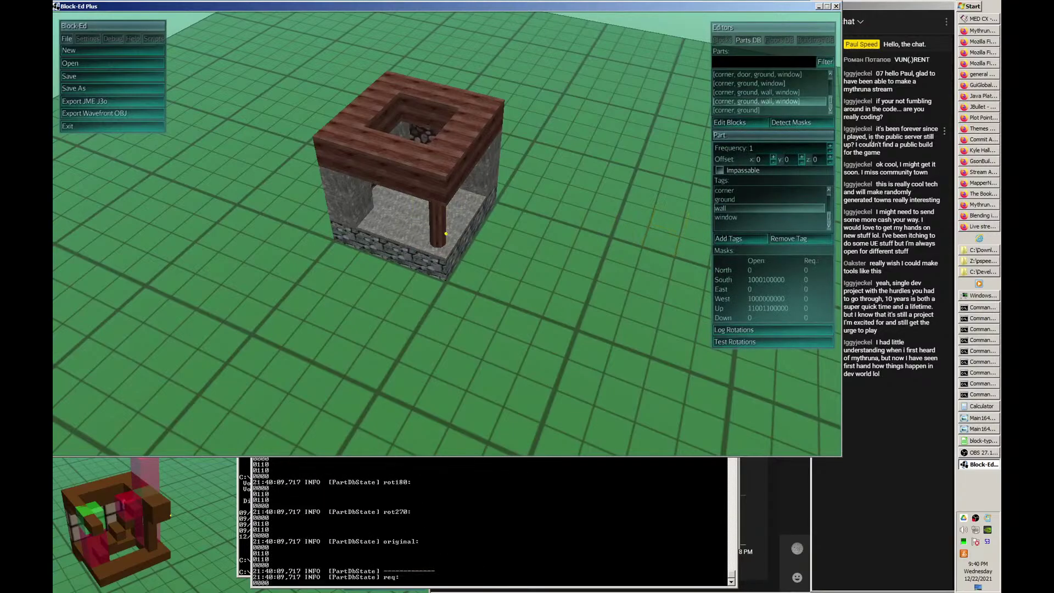
{"action": "left_click", "coordinate": [755, 110]}
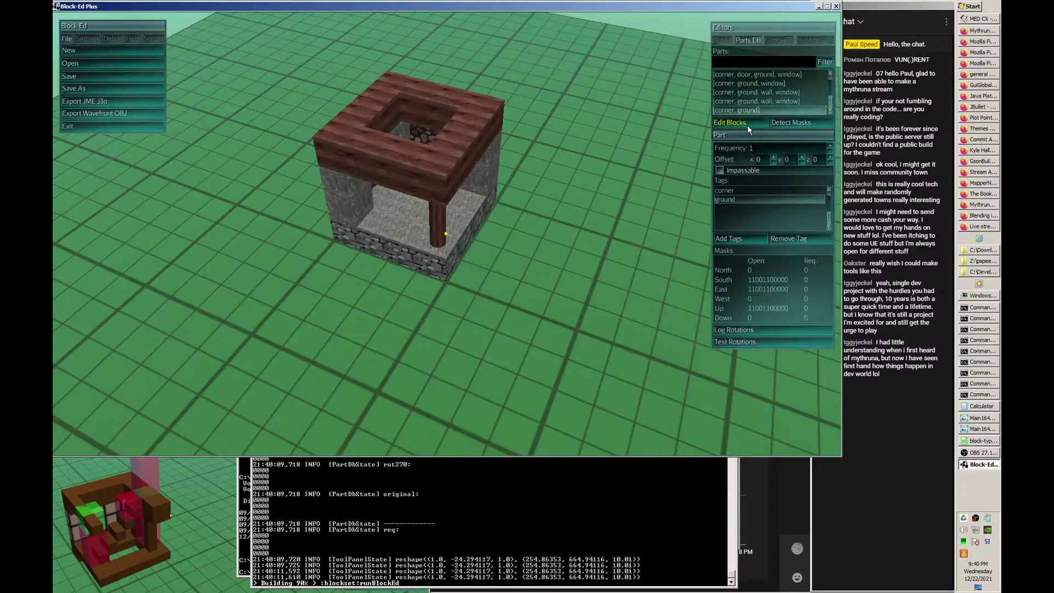
{"action": "left_click", "coordinate": [773, 100]}
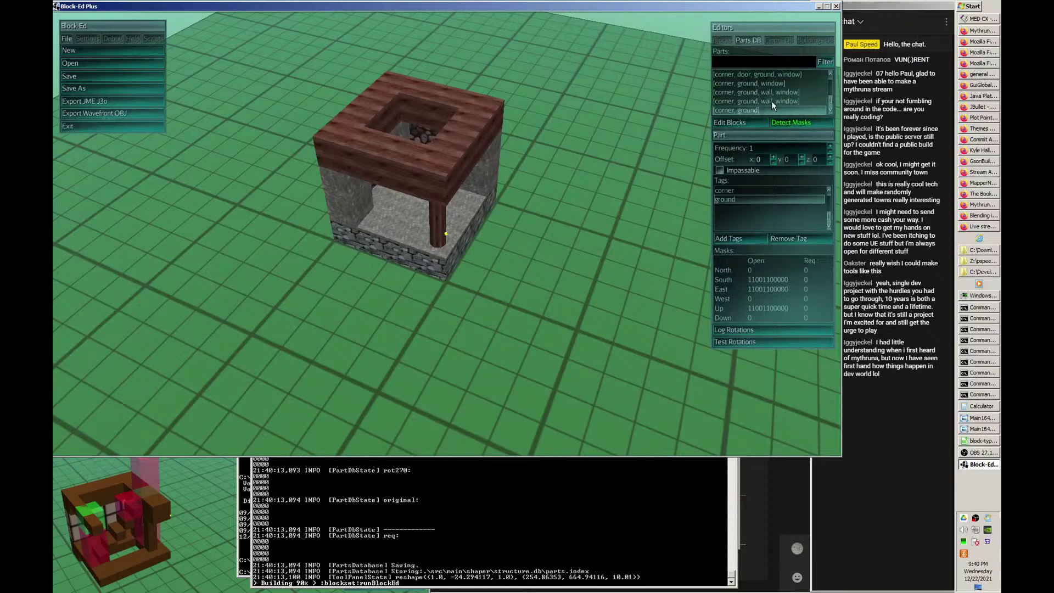
{"action": "left_click", "coordinate": [767, 111]}
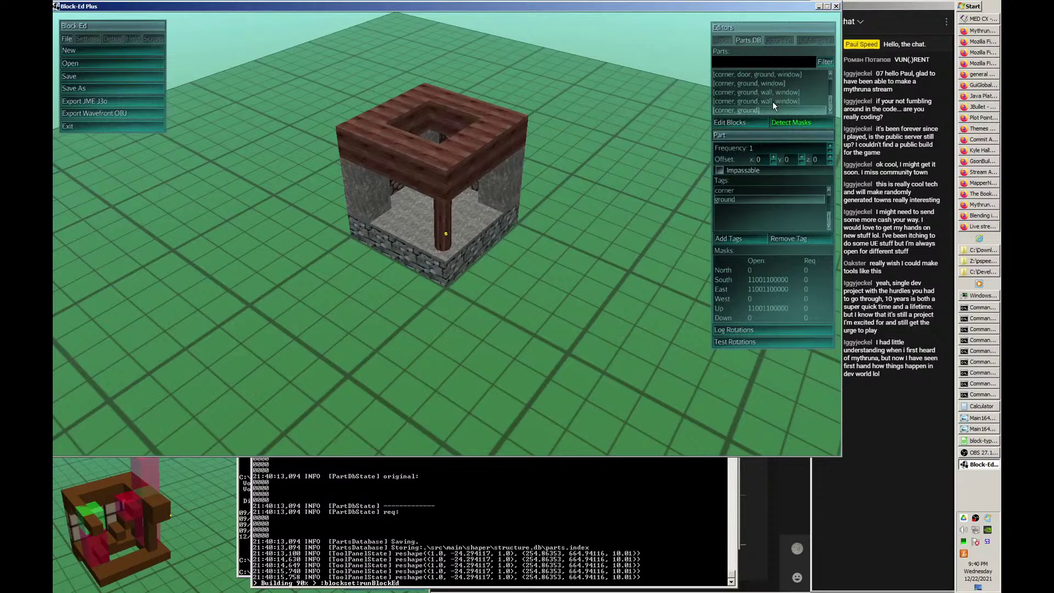
- Return to the floors database and test the ground2x2 floor repeatedly until the new post part is used
{"action": "left_click", "coordinate": [778, 39]}
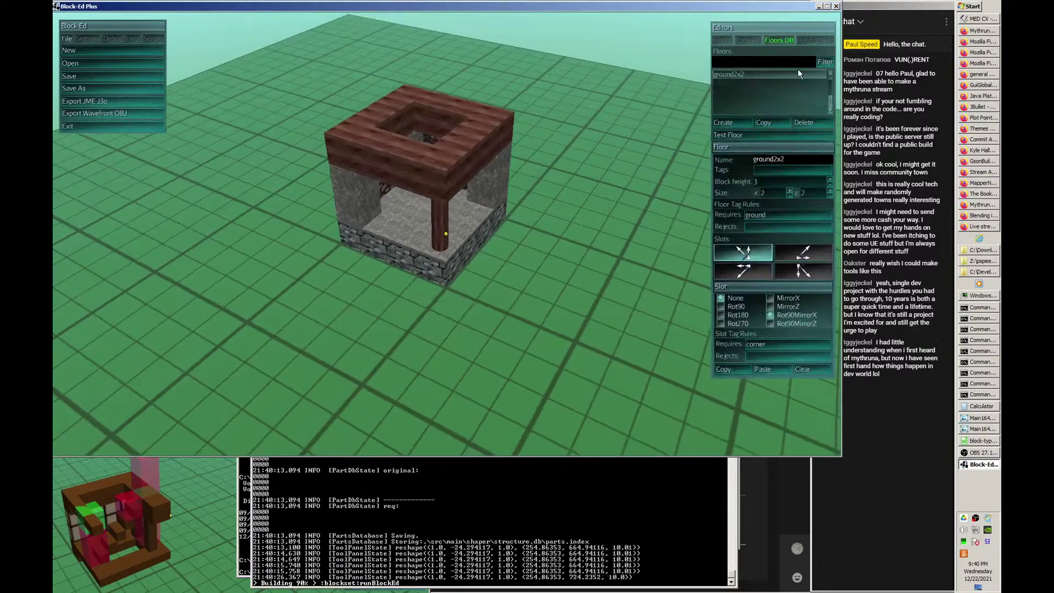
{"action": "left_click", "coordinate": [757, 138]}
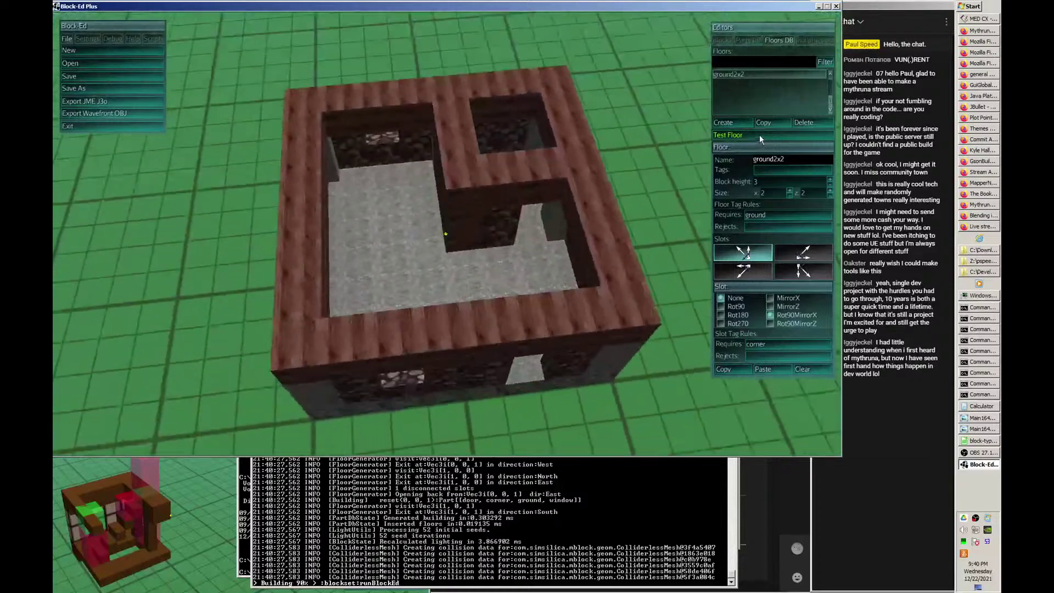
{"action": "left_click", "coordinate": [764, 137]}
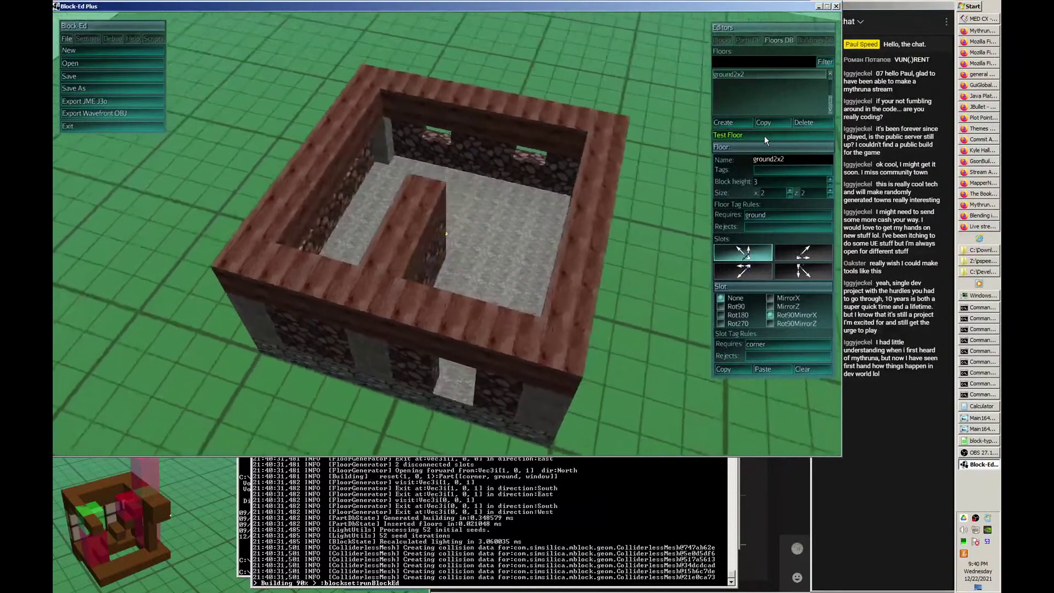
{"action": "left_click", "coordinate": [765, 136]}
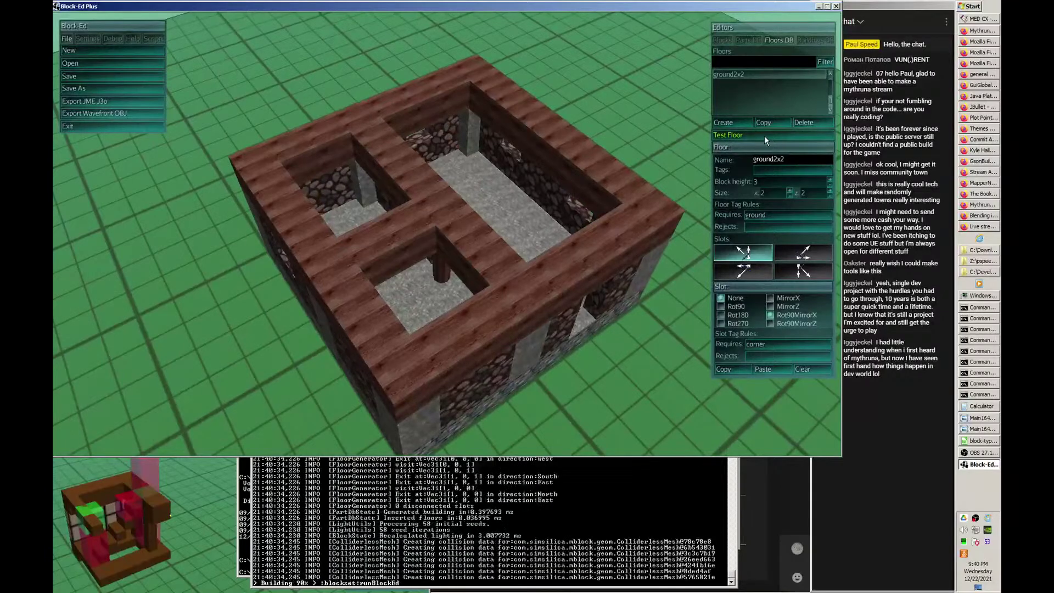
- Move inside the generated building and examine the wood post and how the adjoining rooms and walls connect around it
{"action": "left_click", "coordinate": [509, 169]}
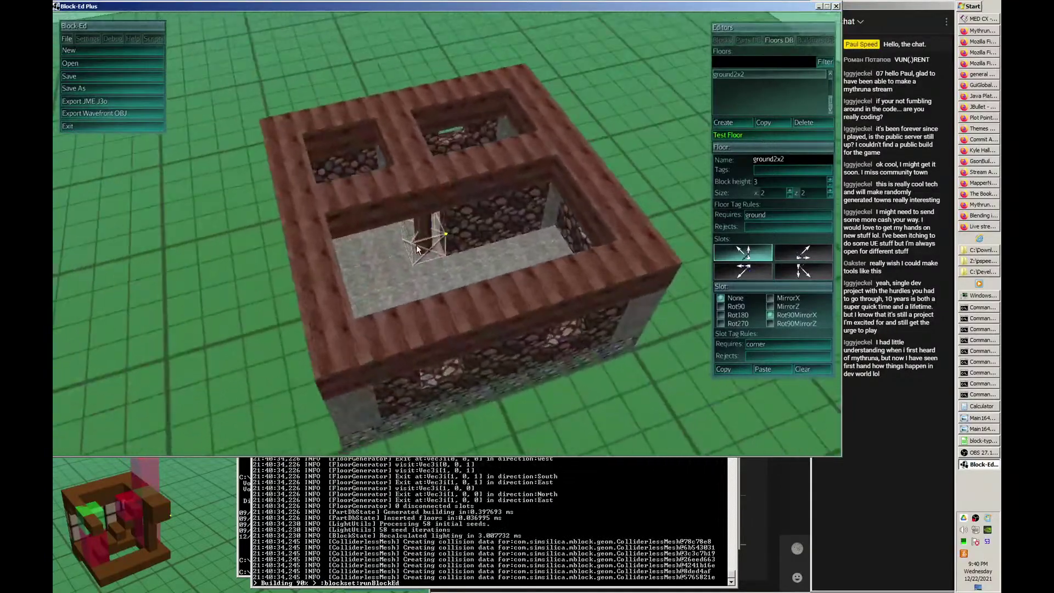
{"action": "key", "text": "w"}
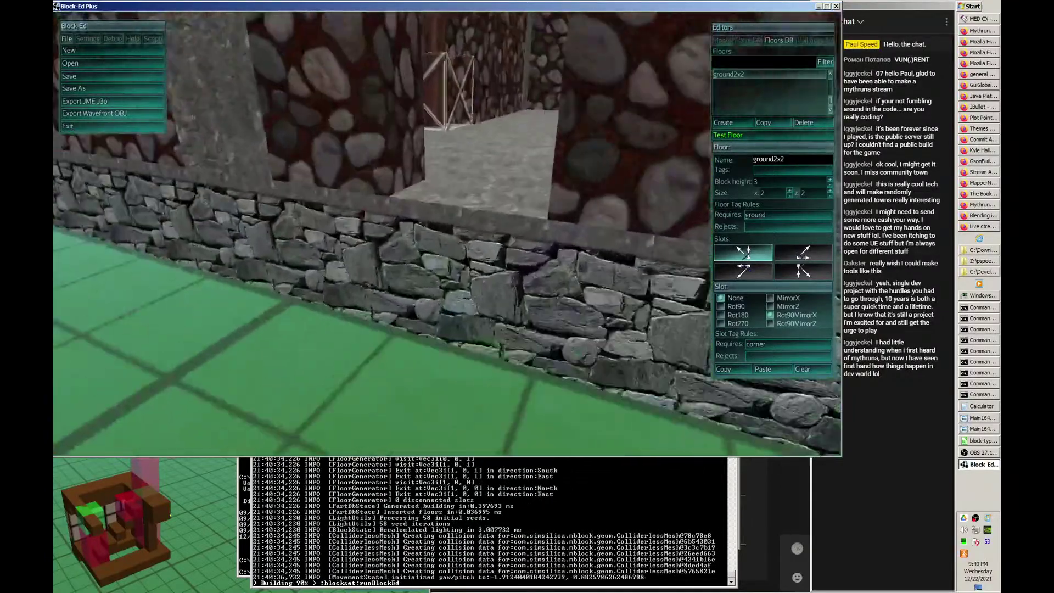
{"action": "key", "text": "w"}
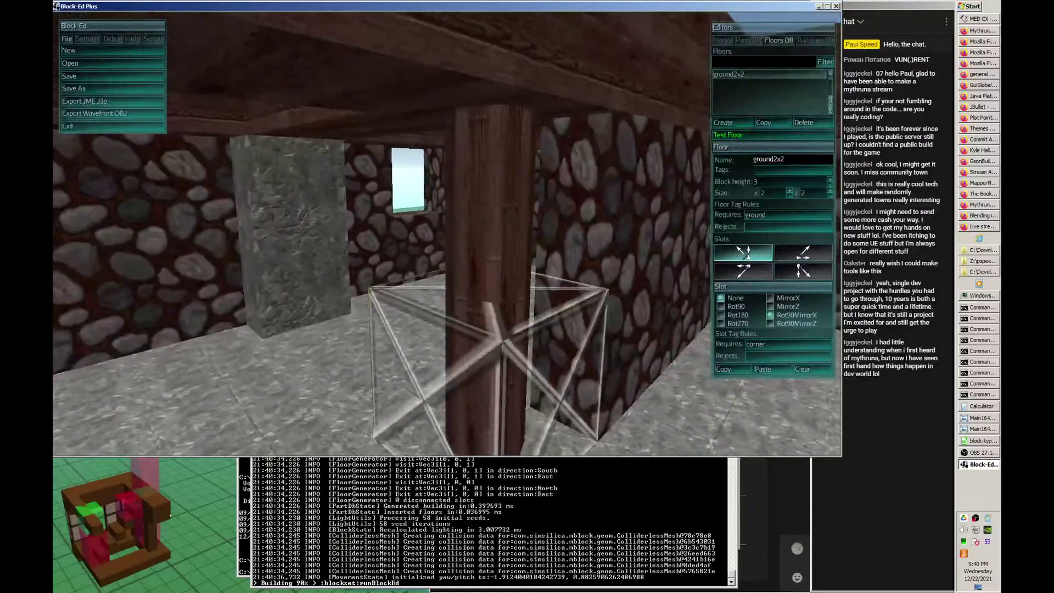
{"action": "key", "text": "w"}
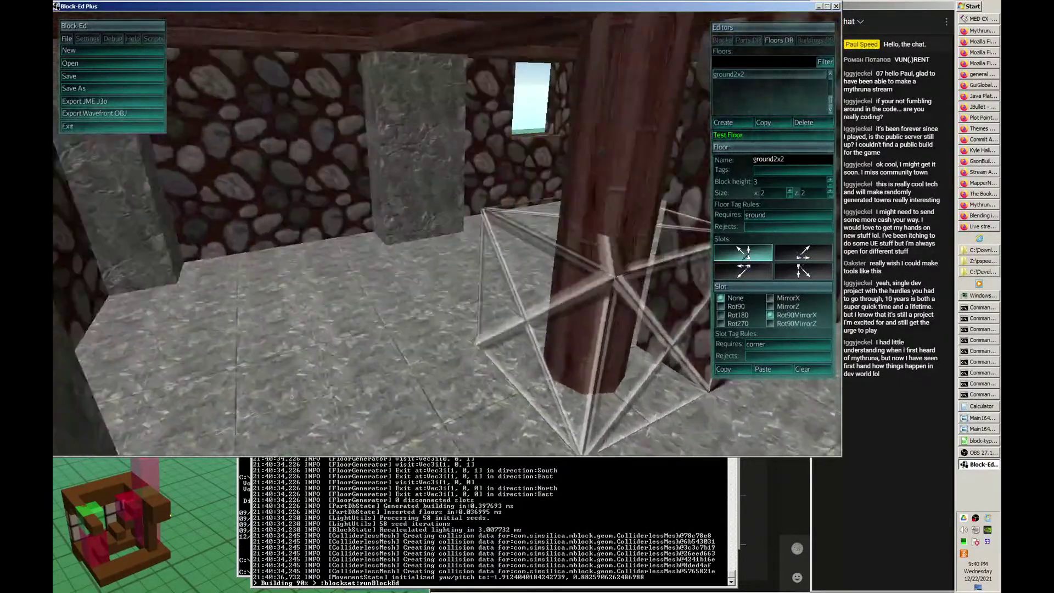
{"action": "key", "text": "w"}
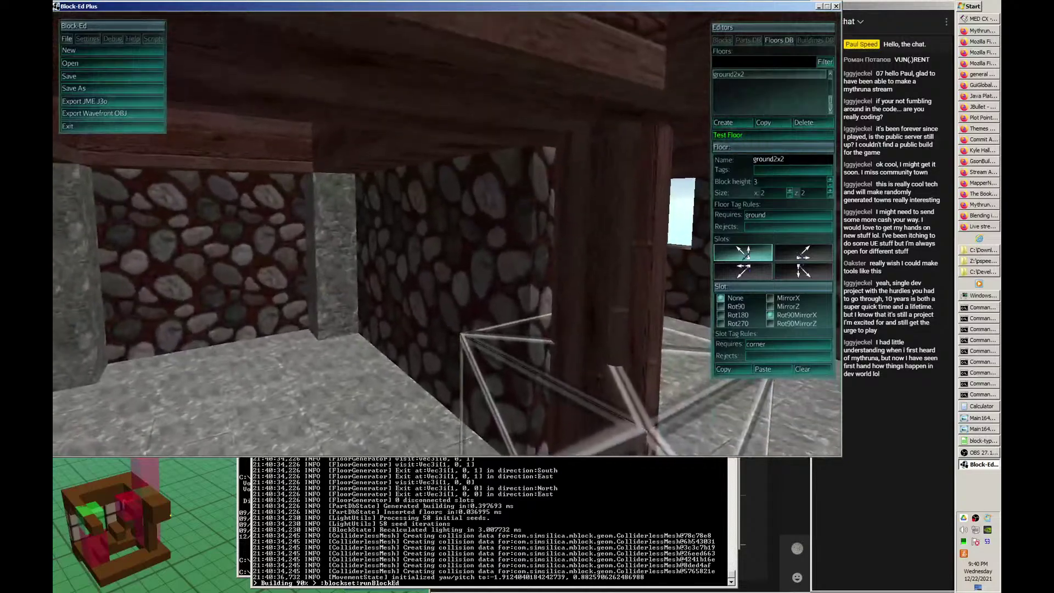
{"action": "key", "text": "w"}
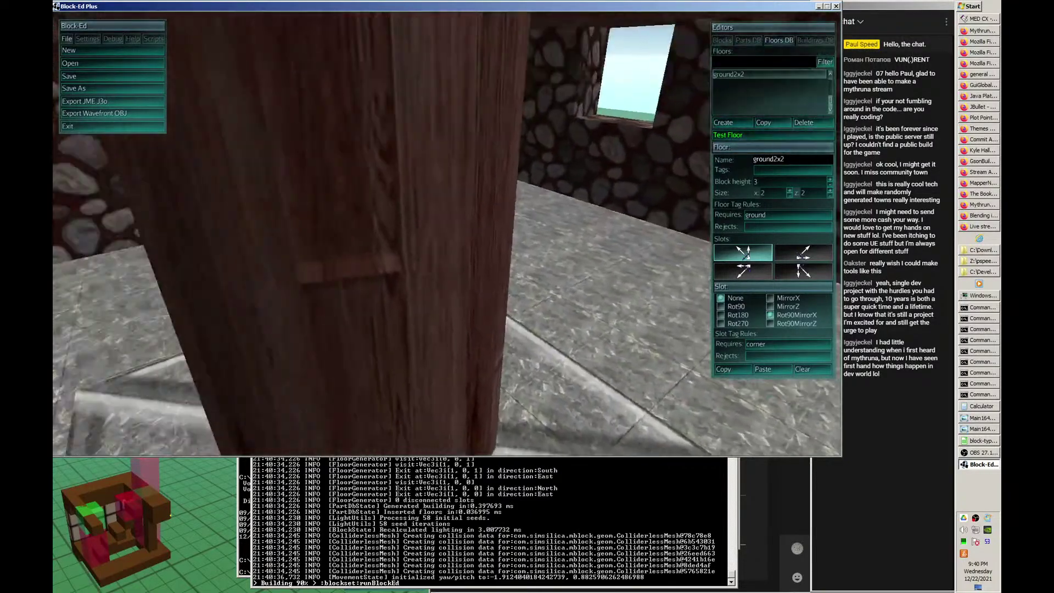
{"action": "key", "text": "s"}
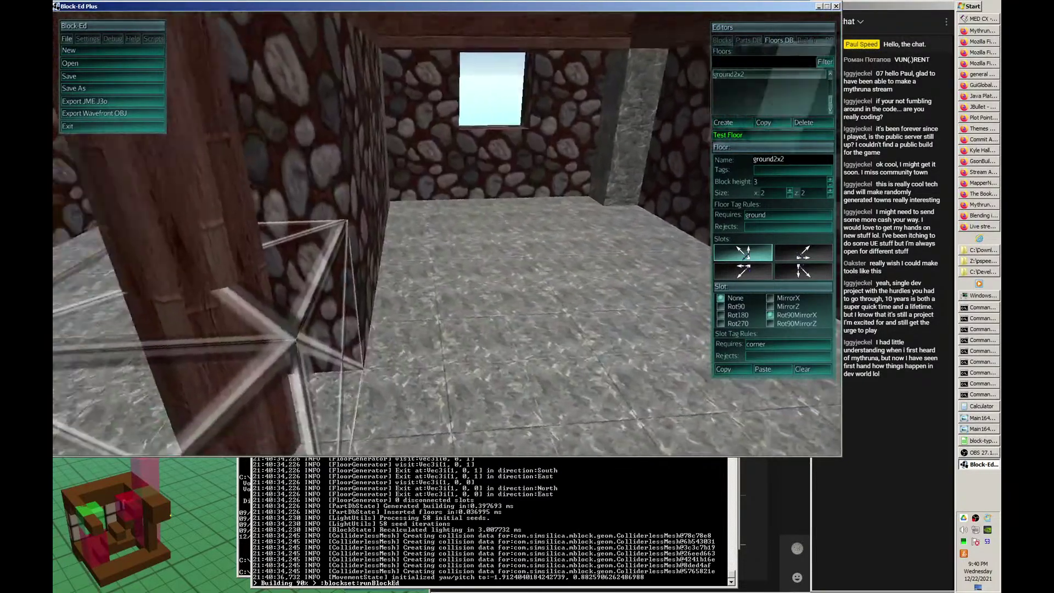
- Examine the rooms around the wood post, the outer walls, and the whole generated building from outside and above
{"action": "key", "text": "w"}
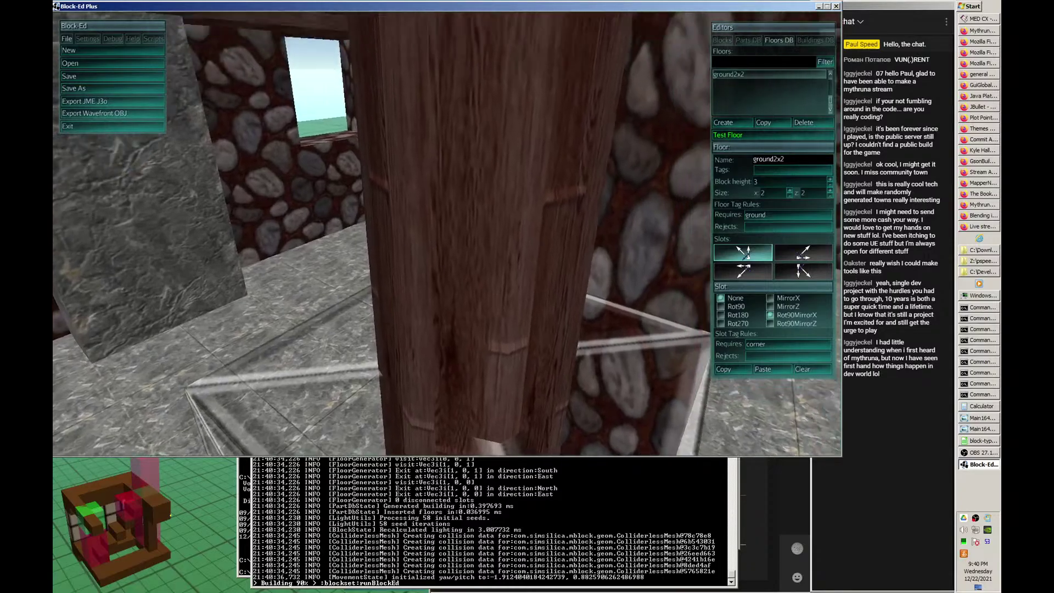
{"action": "key", "text": "s"}
{"action": "key", "text": "s"}
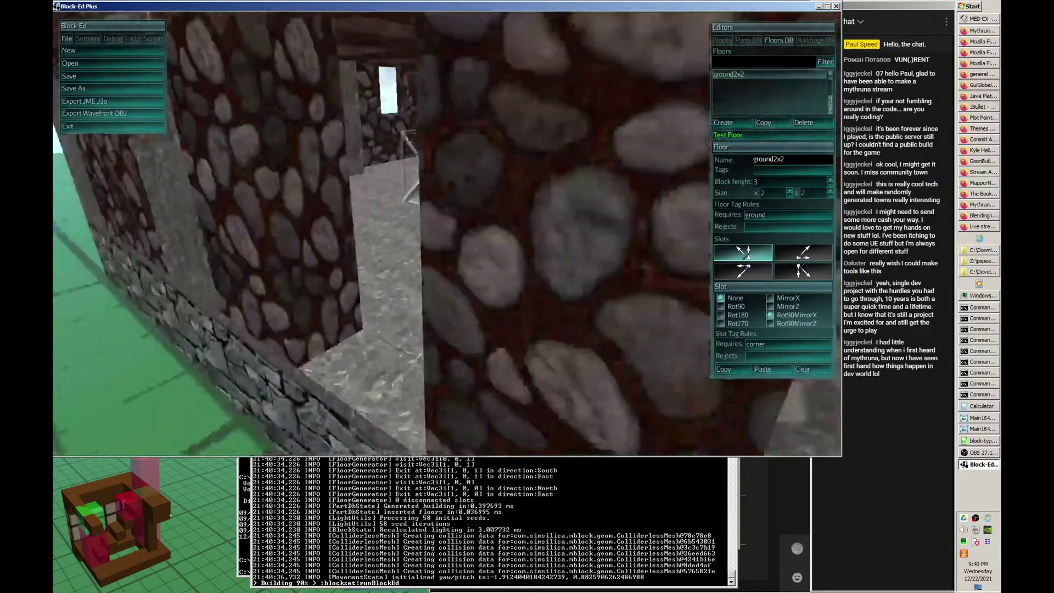
{"action": "key", "text": "s"}
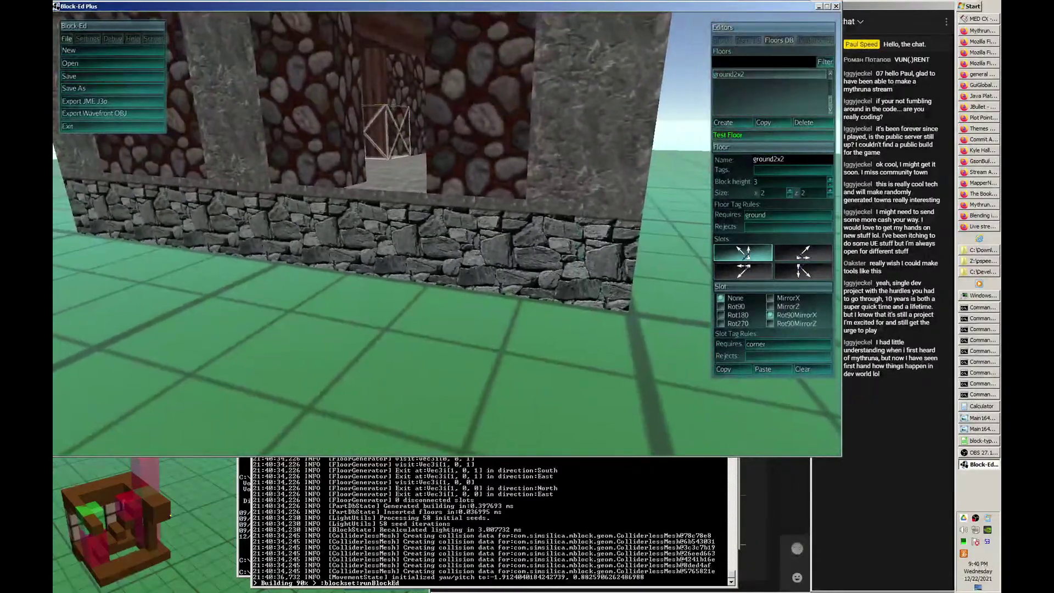
{"action": "key", "text": "w"}
{"action": "key", "text": "space"}
{"action": "middle_click_drag", "start_coordinate": [442, 168], "coordinate": [552, 241]}
{"action": "key", "text": "a"}
{"action": "key", "text": "d"}
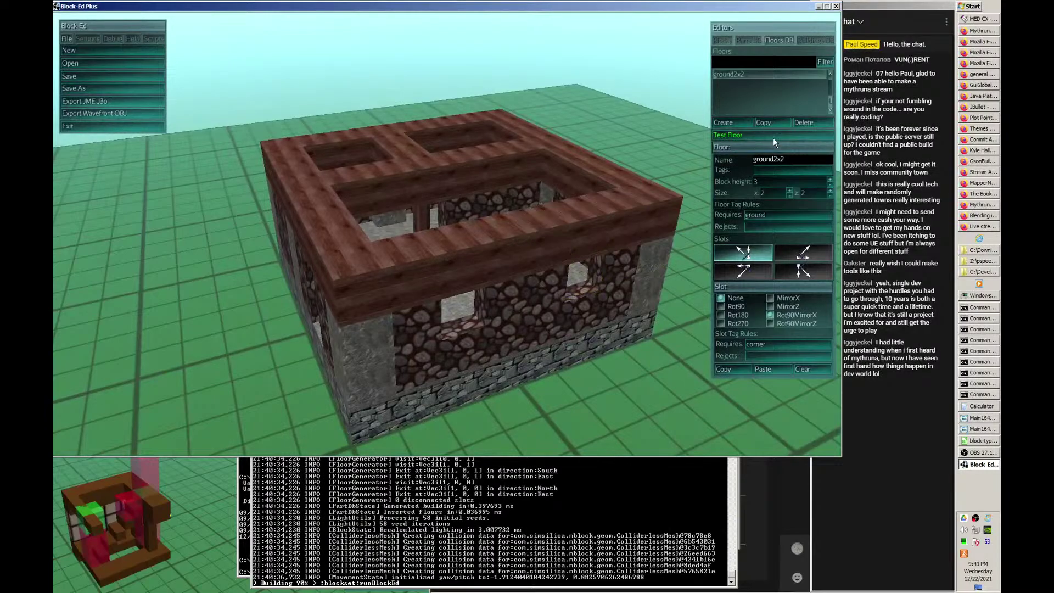
- Load the corner, ground post part for block editing and remove its roof beams along the two open sides and the wood post
{"action": "left_click", "coordinate": [751, 39]}
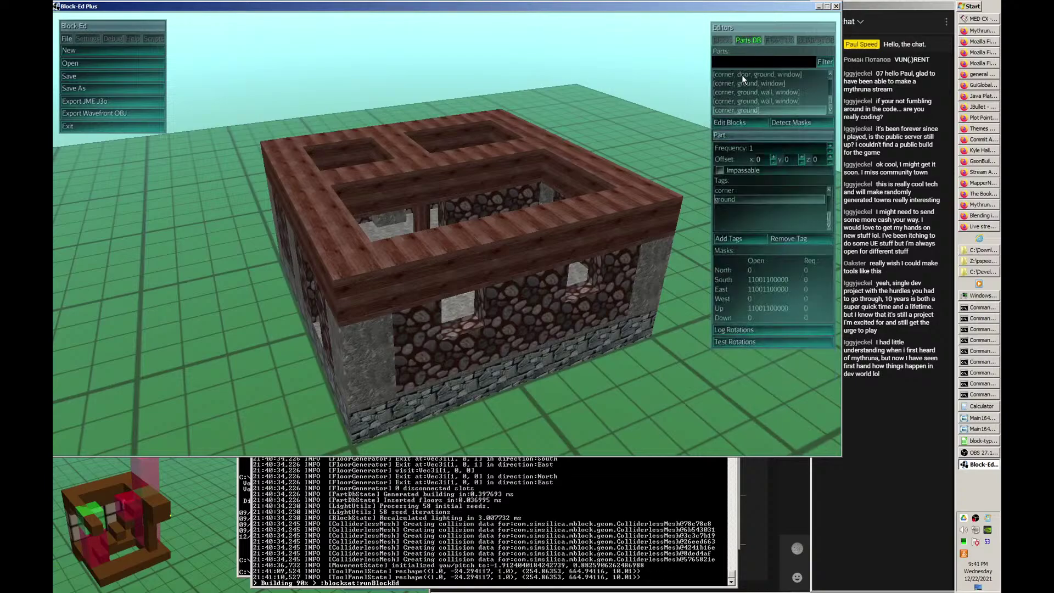
{"action": "left_click", "coordinate": [747, 109]}
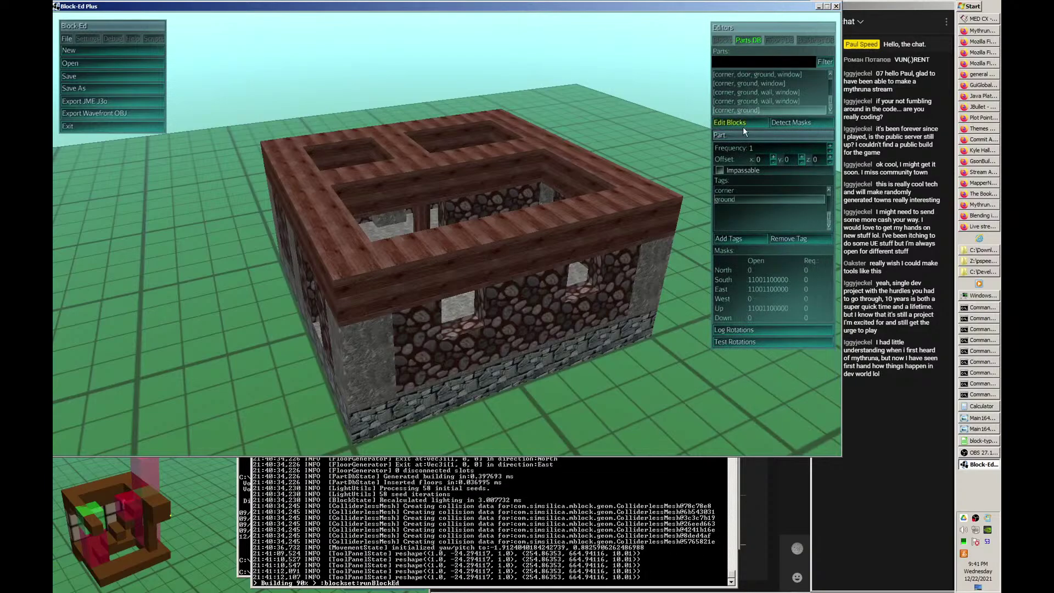
{"action": "left_click", "coordinate": [743, 125]}
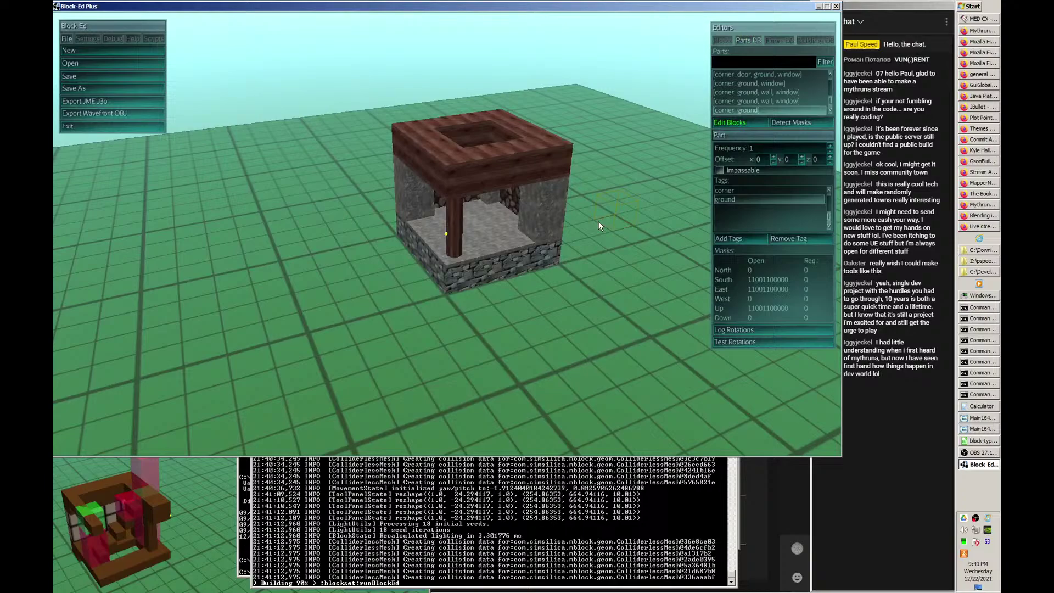
{"action": "right_click_drag", "start_coordinate": [598, 221], "coordinate": [598, 221]}
{"action": "left_click", "coordinate": [328, 132]}
{"action": "left_click", "coordinate": [391, 145]}
{"action": "left_click", "coordinate": [414, 145]}
{"action": "left_click", "coordinate": [436, 125]}
{"action": "left_click", "coordinate": [449, 94]}
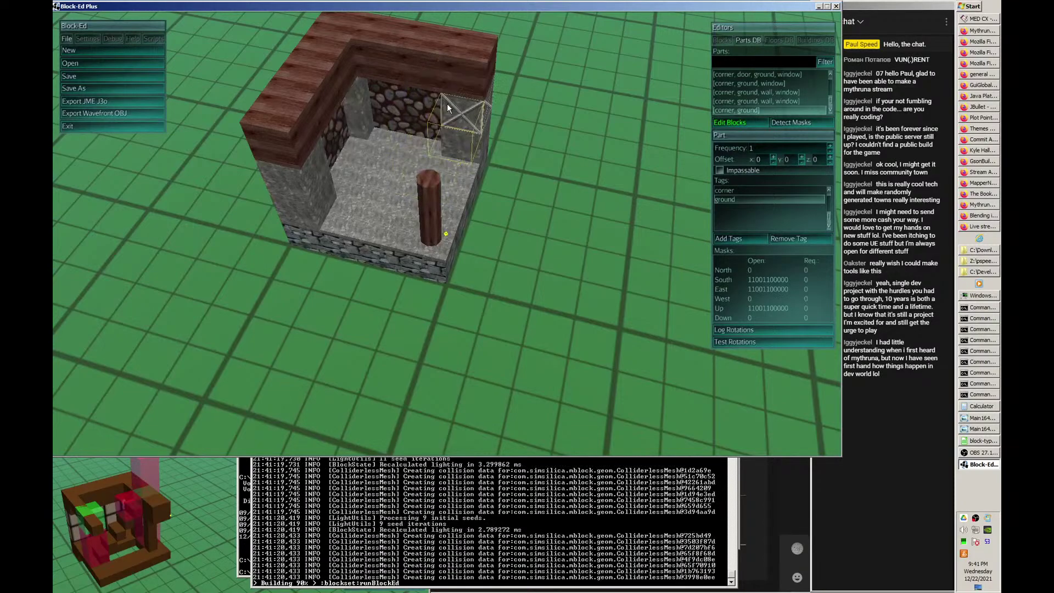
{"action": "left_click", "coordinate": [426, 218]}
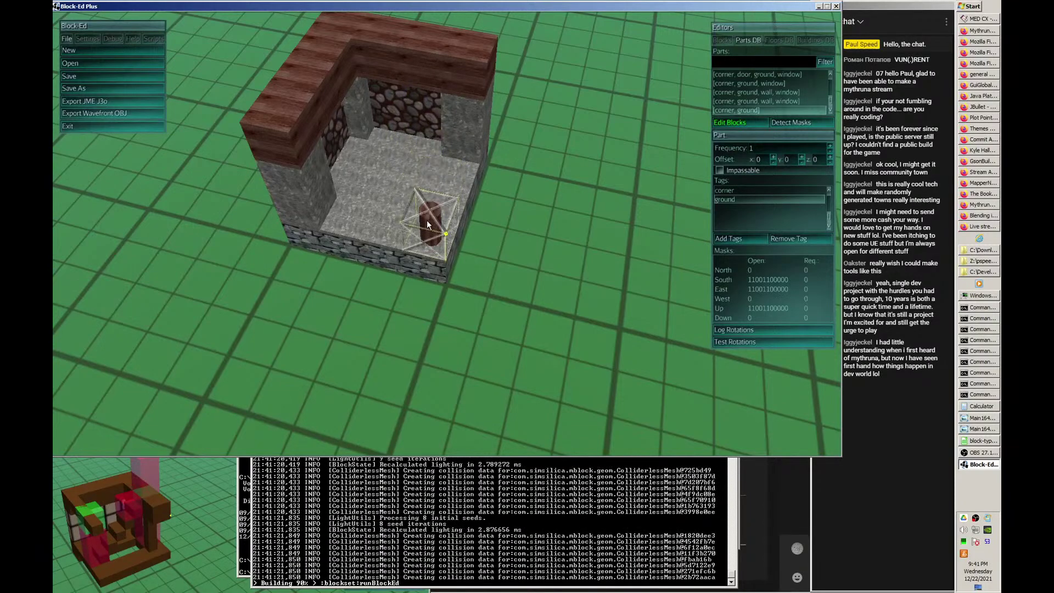
{"action": "left_click", "coordinate": [427, 221]}
{"action": "right_click_drag", "start_coordinate": [577, 215], "coordinate": [551, 210]}
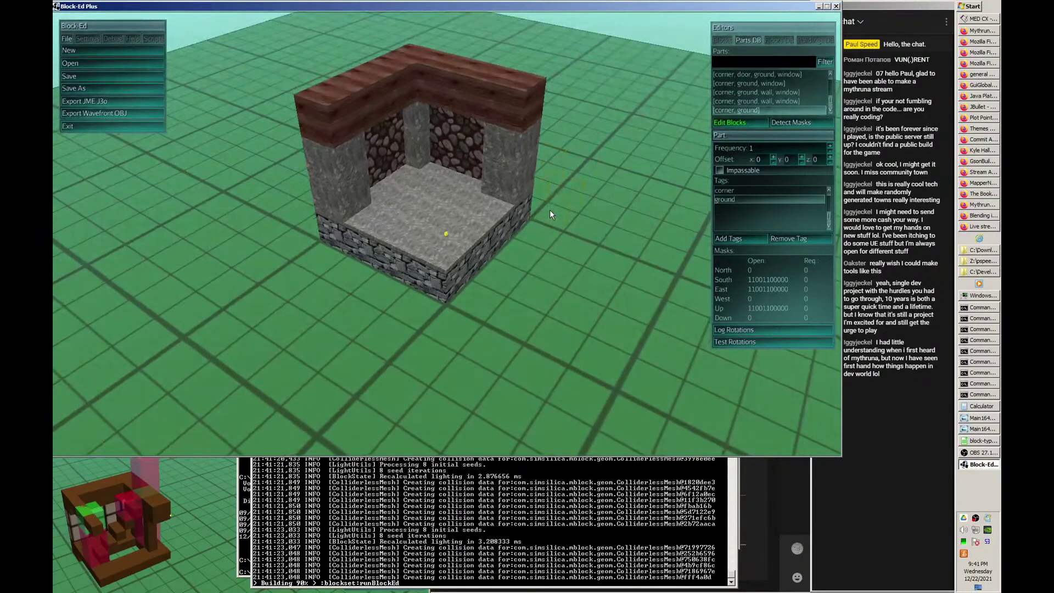
- Return to block editing and sample the wood cube material from the remaining roof beam
{"action": "right_click_drag", "start_coordinate": [522, 219], "coordinate": [523, 219]}
{"action": "scroll", "coordinate": [523, 219], "scroll_direction": "up", "scroll_amount": 2}
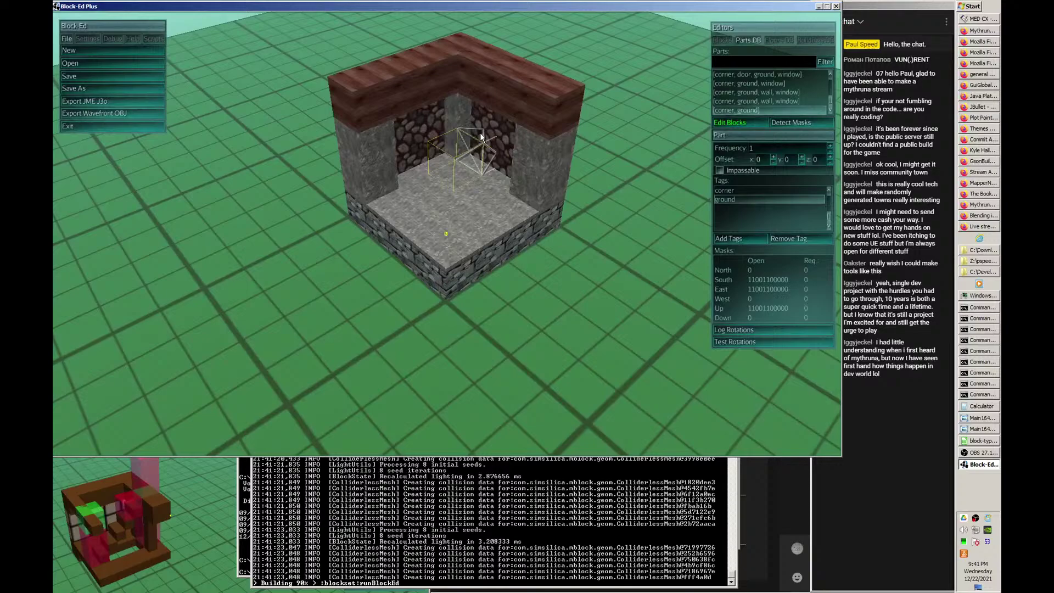
{"action": "scroll", "coordinate": [480, 133], "scroll_direction": "down", "scroll_amount": 3}
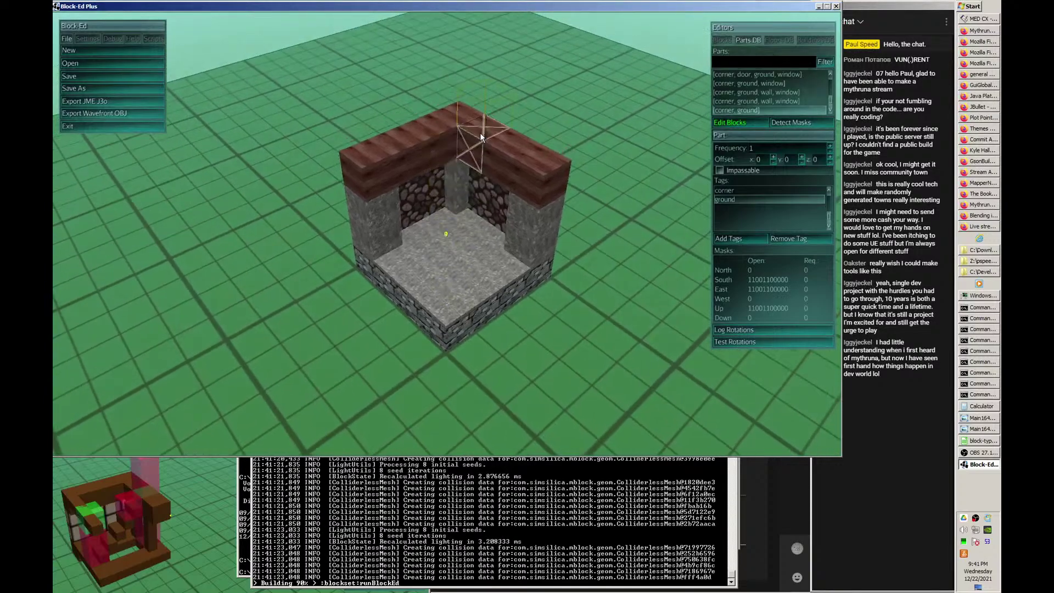
{"action": "scroll", "coordinate": [389, 210], "scroll_direction": "up", "scroll_amount": 3}
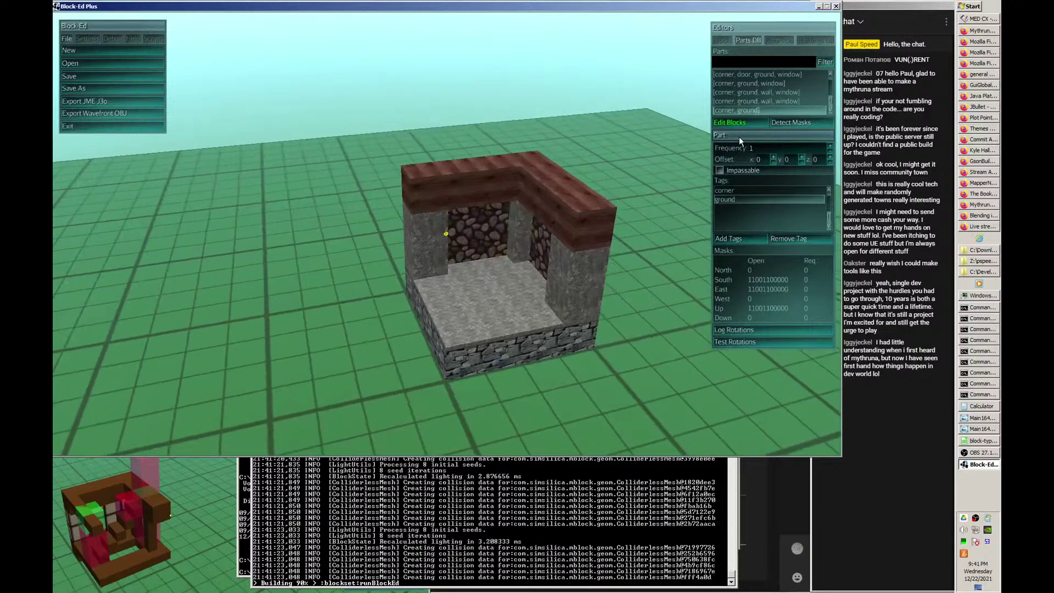
{"action": "left_click", "coordinate": [721, 41]}
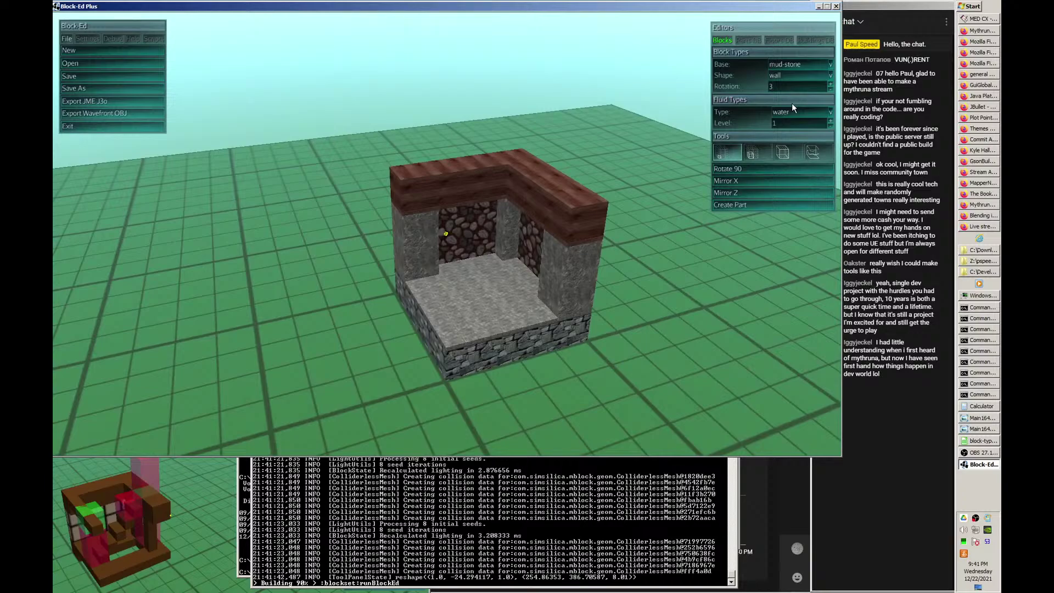
{"action": "key", "text": "c"}
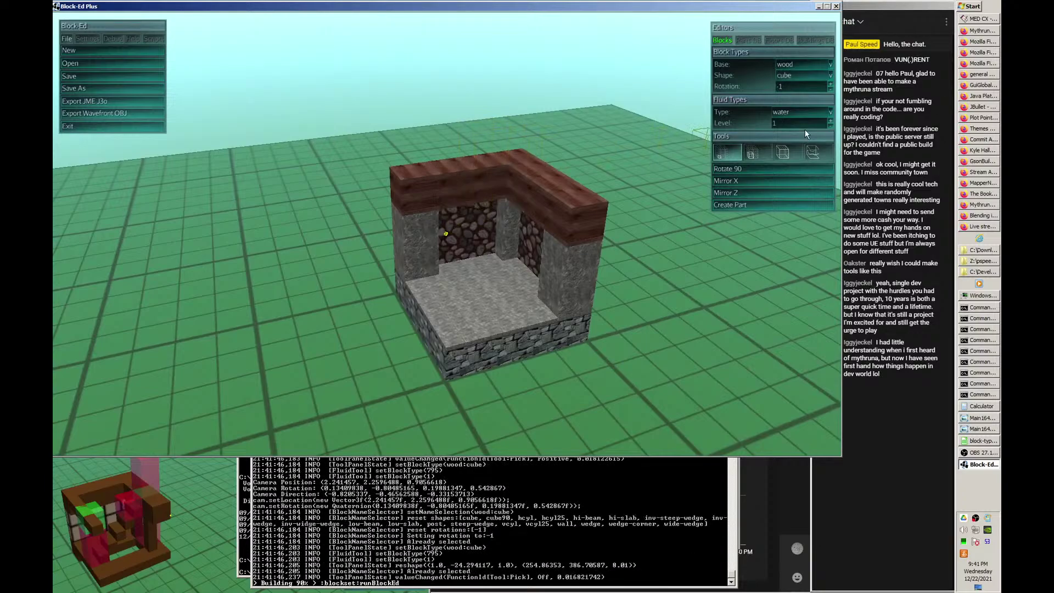
- Try placing a wood hi-beam with rotation 2 just under the roof beam at the open end of the wall
{"action": "left_click", "coordinate": [831, 78]}
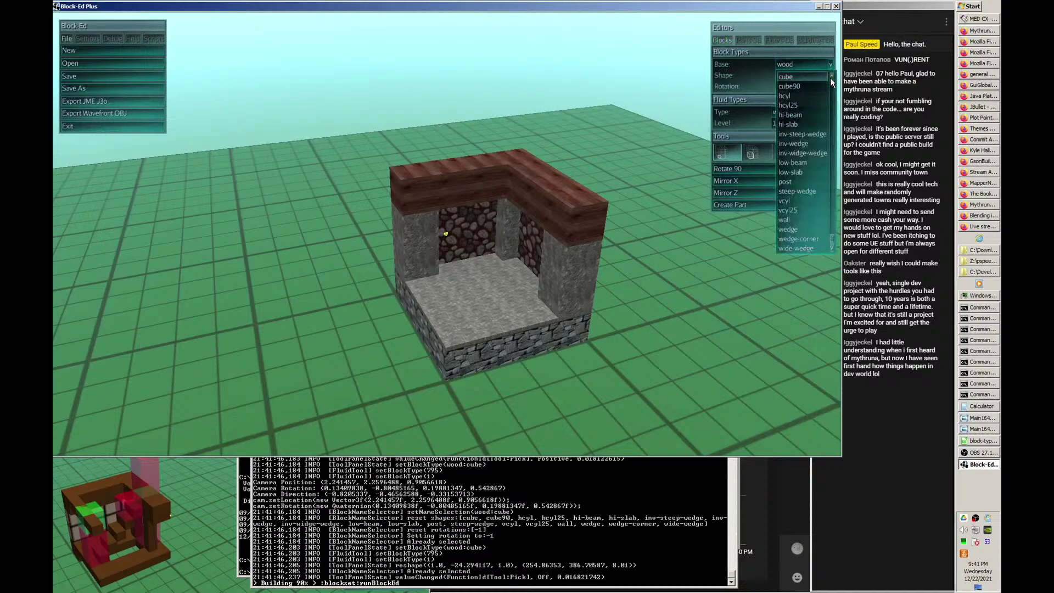
{"action": "left_click", "coordinate": [802, 116]}
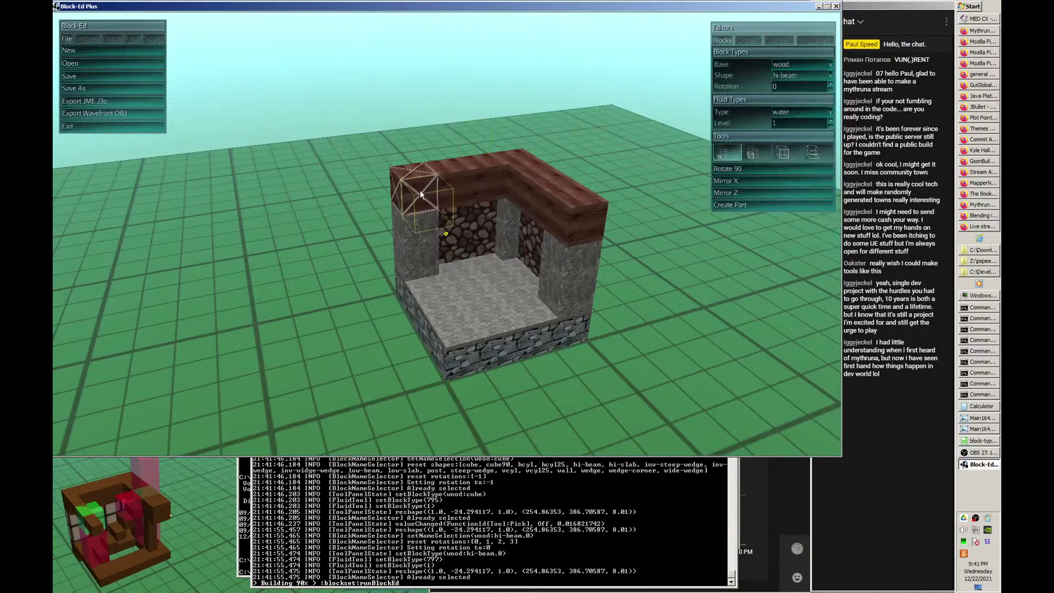
{"action": "left_click", "coordinate": [443, 197]}
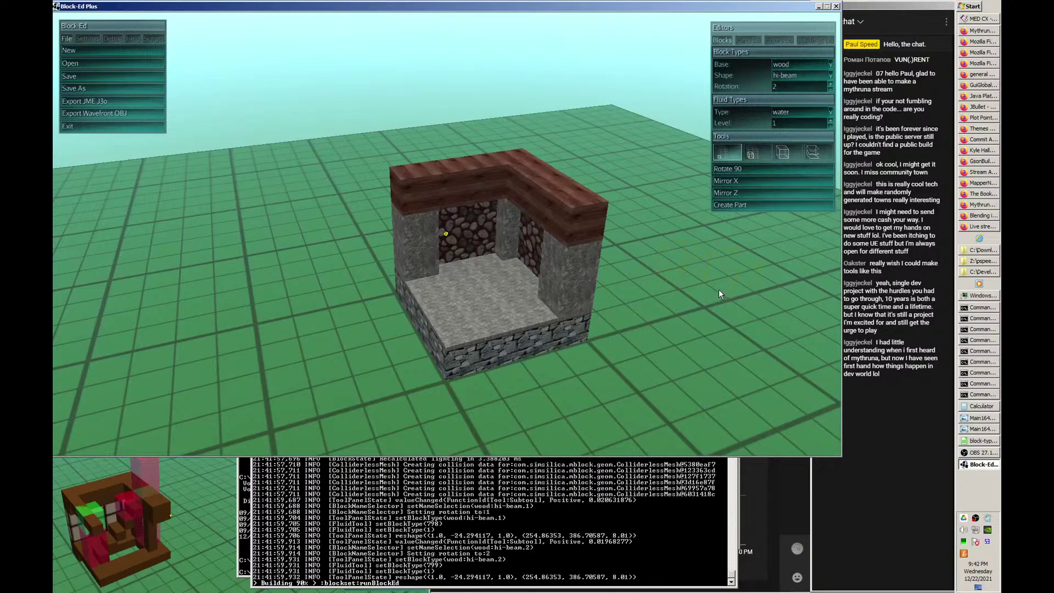
{"action": "scroll", "coordinate": [409, 200], "scroll_direction": "up", "scroll_amount": 2}
{"action": "left_click", "coordinate": [408, 200]}
{"action": "right_click_drag", "start_coordinate": [648, 216], "coordinate": [647, 216]}
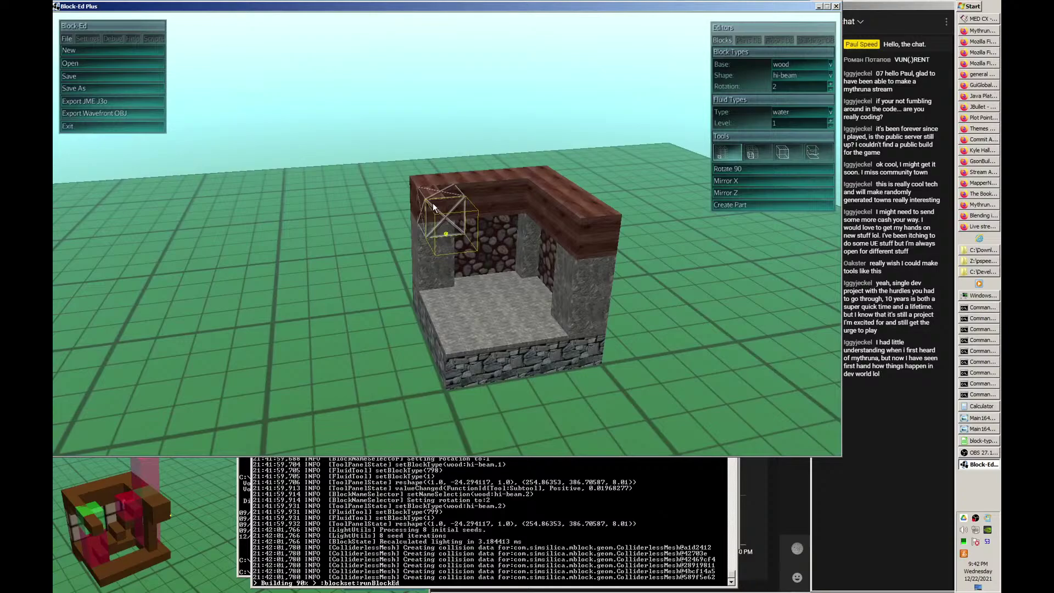
{"action": "left_click", "coordinate": [434, 205]}
{"action": "right_click_drag", "start_coordinate": [629, 220], "coordinate": [829, 78]}
- Place a wood low-beam with rotation 0 on the floor beside the end column as the bottom stair tread
{"action": "left_click", "coordinate": [829, 78]}
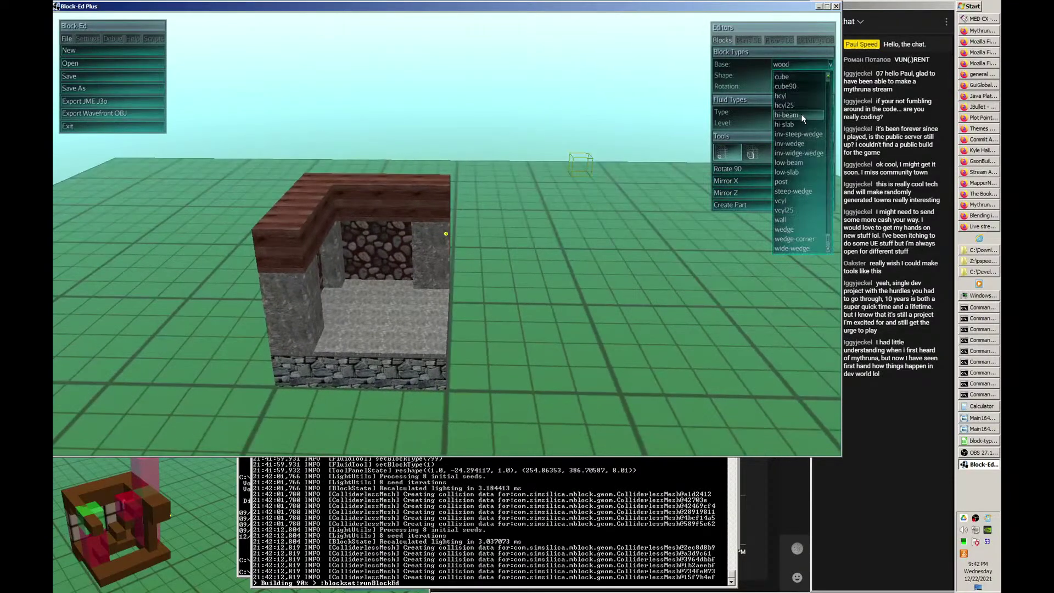
{"action": "left_click", "coordinate": [796, 163]}
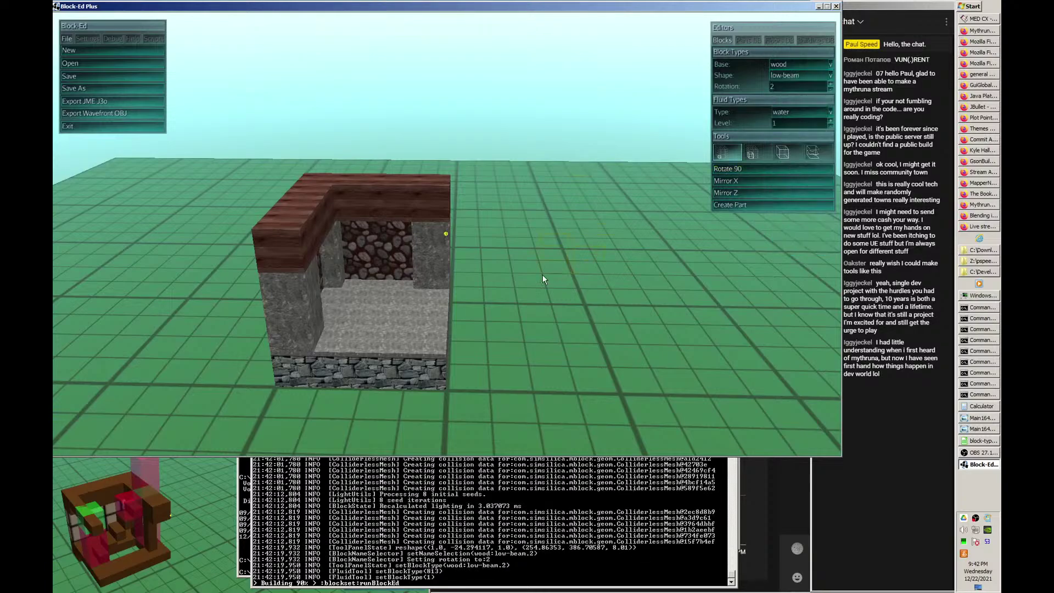
{"action": "right_click_drag", "start_coordinate": [510, 323], "coordinate": [447, 292]}
{"action": "right_click", "coordinate": [447, 291]}
{"action": "left_click", "coordinate": [439, 294]}
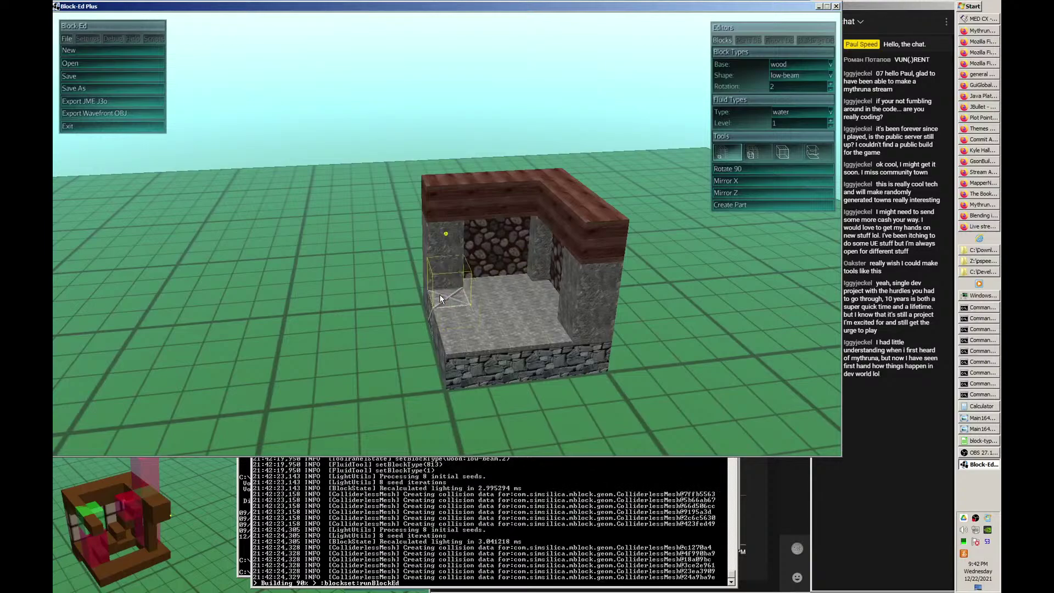
{"action": "scroll", "coordinate": [661, 375], "scroll_direction": "down", "scroll_amount": 2}
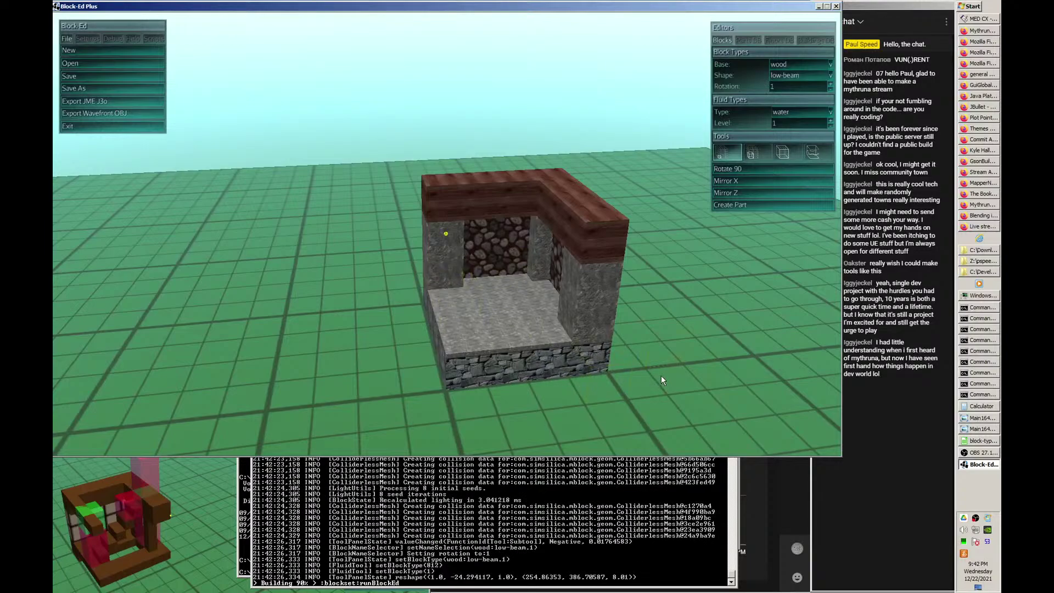
{"action": "right_click", "coordinate": [441, 301]}
{"action": "right_click_drag", "start_coordinate": [444, 301], "coordinate": [595, 301]}
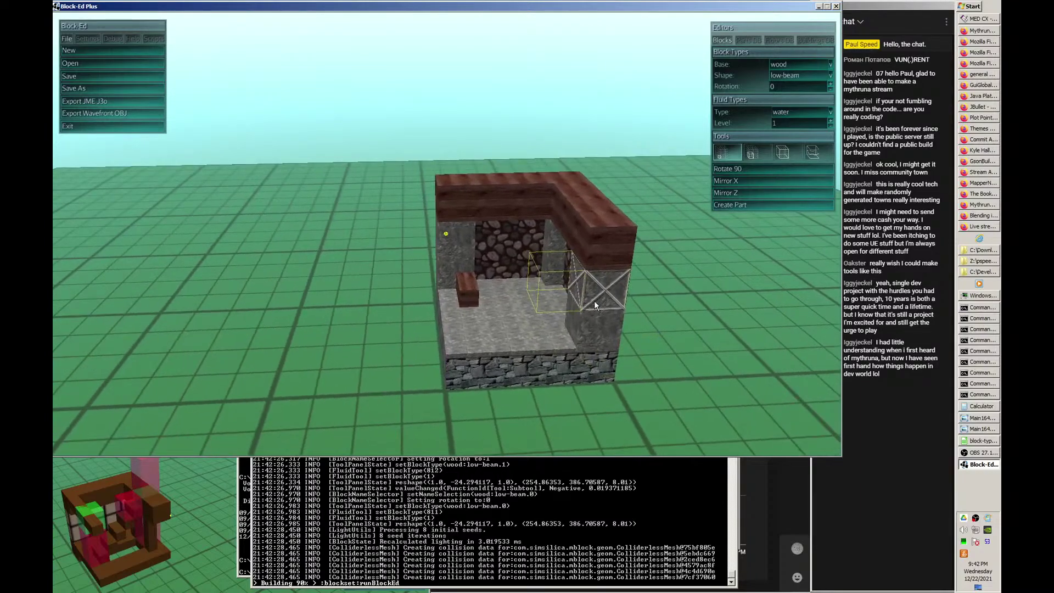
- Add a wood hi-beam with rotation 2 next to the bottom tread as the second stair tread
{"action": "left_click", "coordinate": [831, 76]}
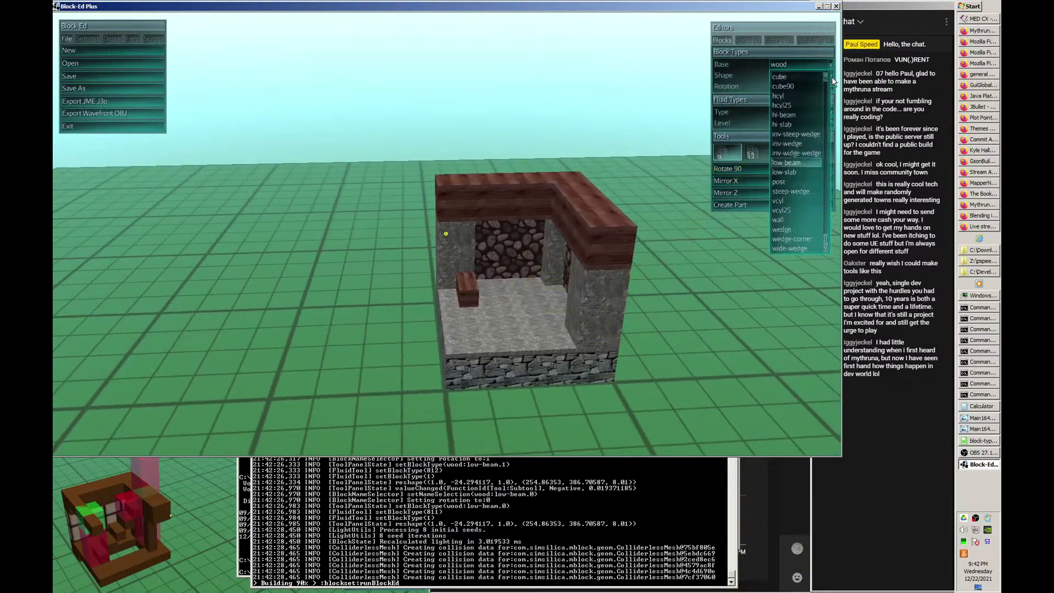
{"action": "left_click", "coordinate": [786, 115]}
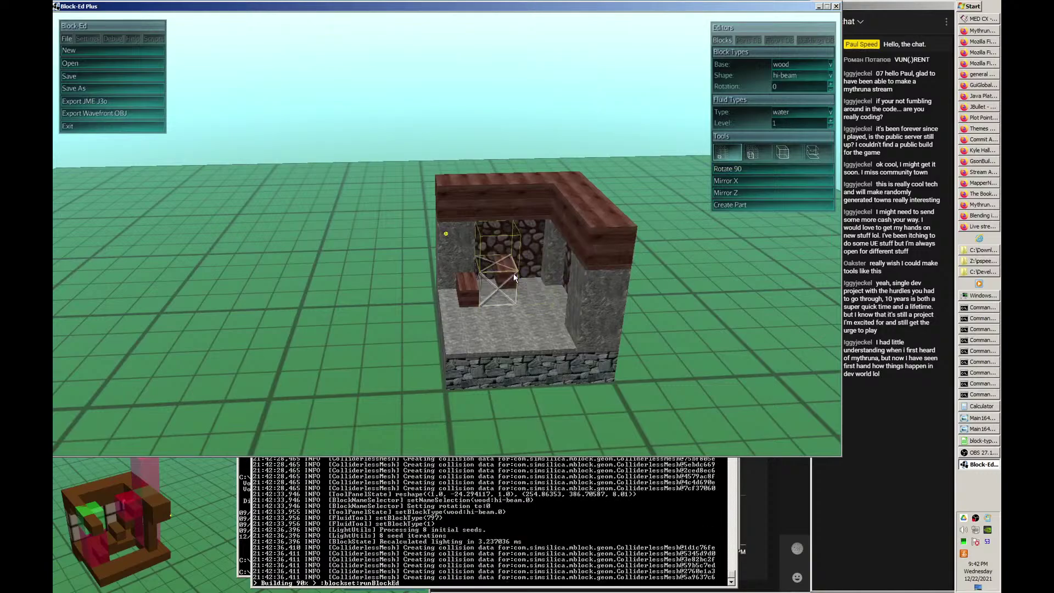
{"action": "scroll", "coordinate": [502, 275], "scroll_direction": "down", "scroll_amount": 1}
{"action": "scroll", "coordinate": [502, 278], "scroll_direction": "down", "scroll_amount": 1}
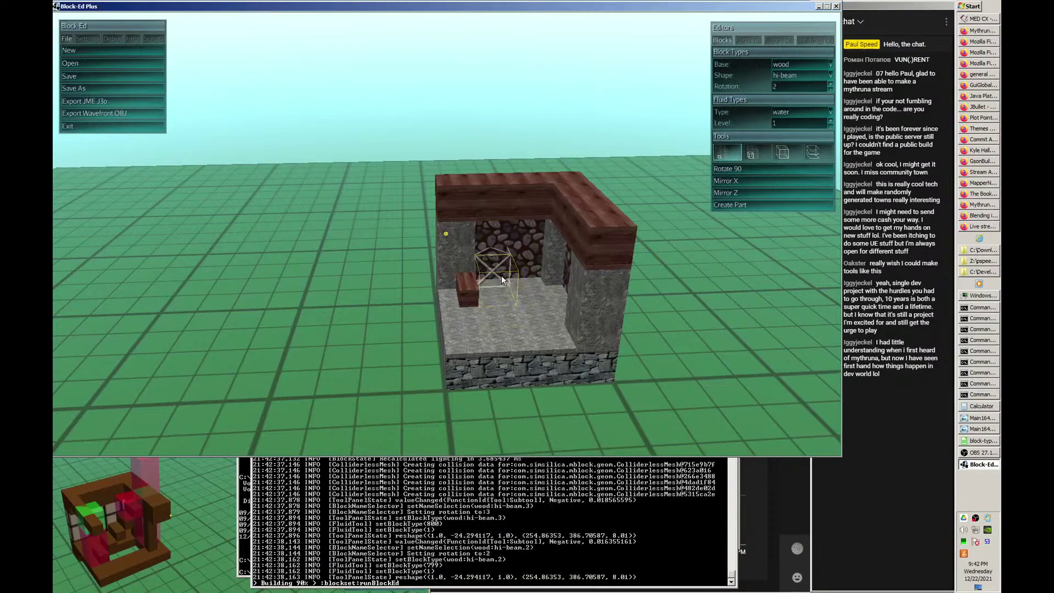
{"action": "left_click", "coordinate": [491, 275]}
{"action": "key", "text": "d"}
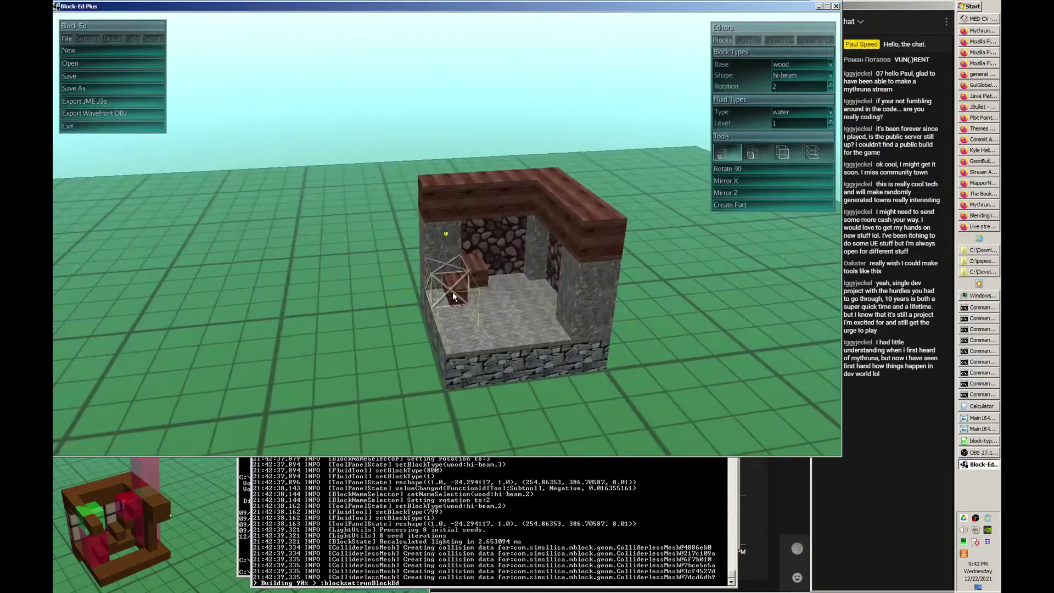
- Sample the bottom low-beam tread and place a matching one with rotation 0 as the third stair tread
{"action": "key", "text": "c"}
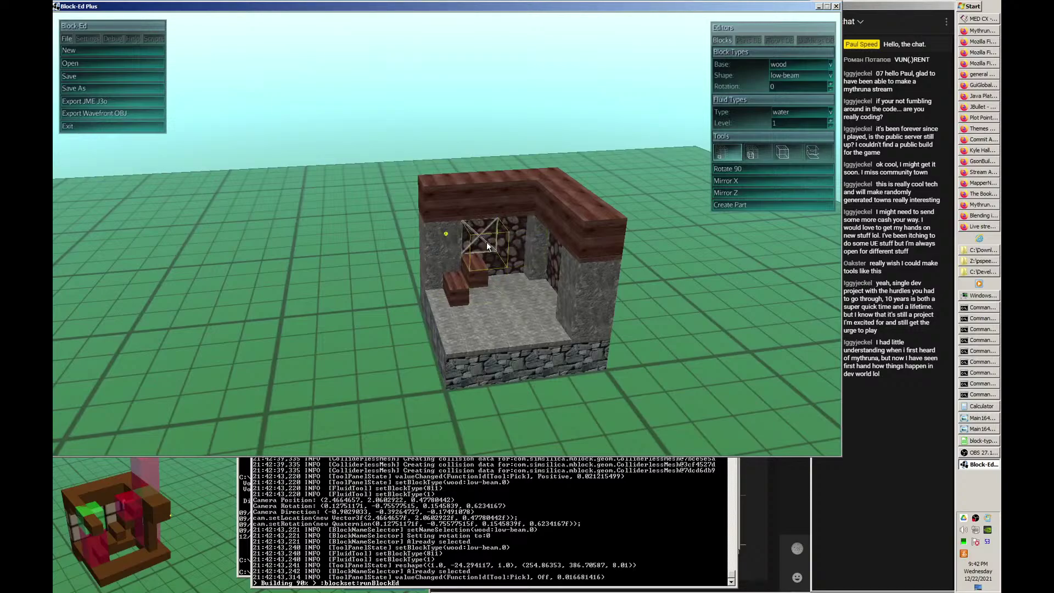
{"action": "left_click", "coordinate": [487, 242]}
{"action": "key", "text": "a"}
{"action": "key", "text": "d"}
{"action": "key", "text": "a"}
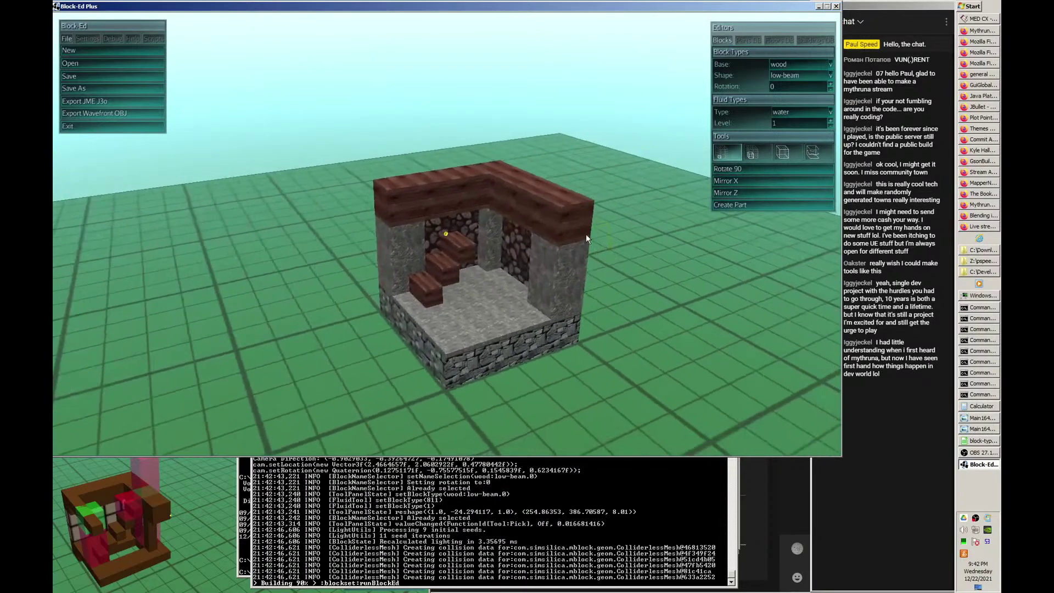
- Try replacing the third stair tread with a wood low-slab at rotation 0
{"action": "key", "text": "c"}
{"action": "key", "text": "d"}
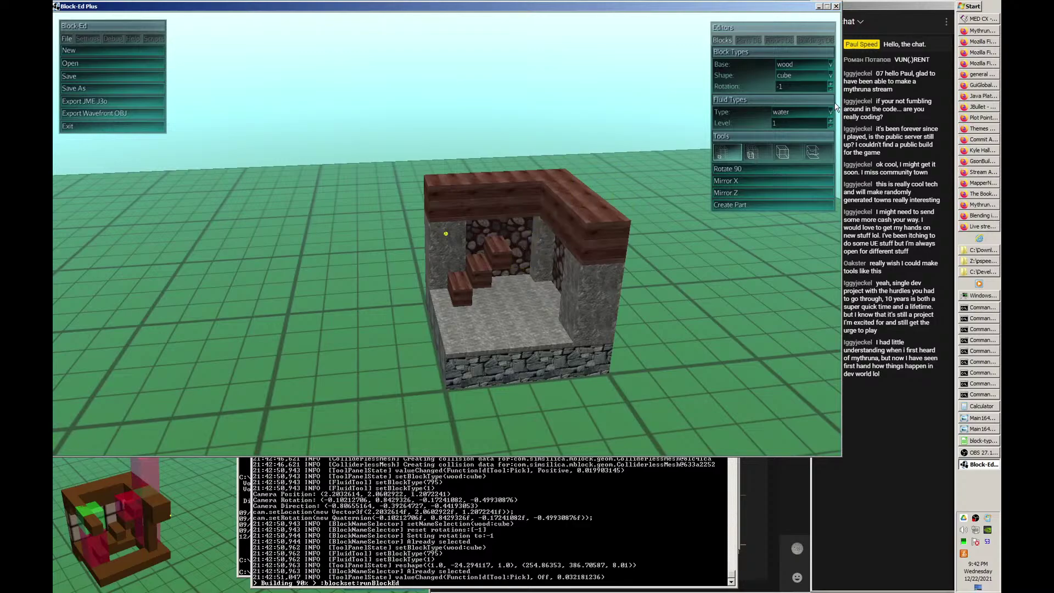
{"action": "left_click", "coordinate": [831, 76]}
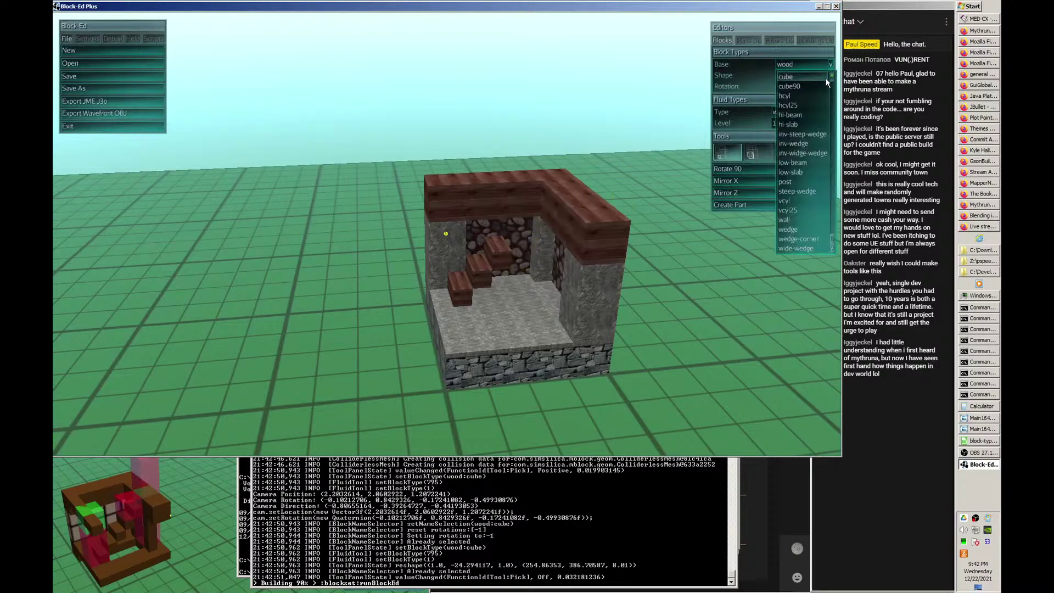
{"action": "left_click", "coordinate": [800, 172]}
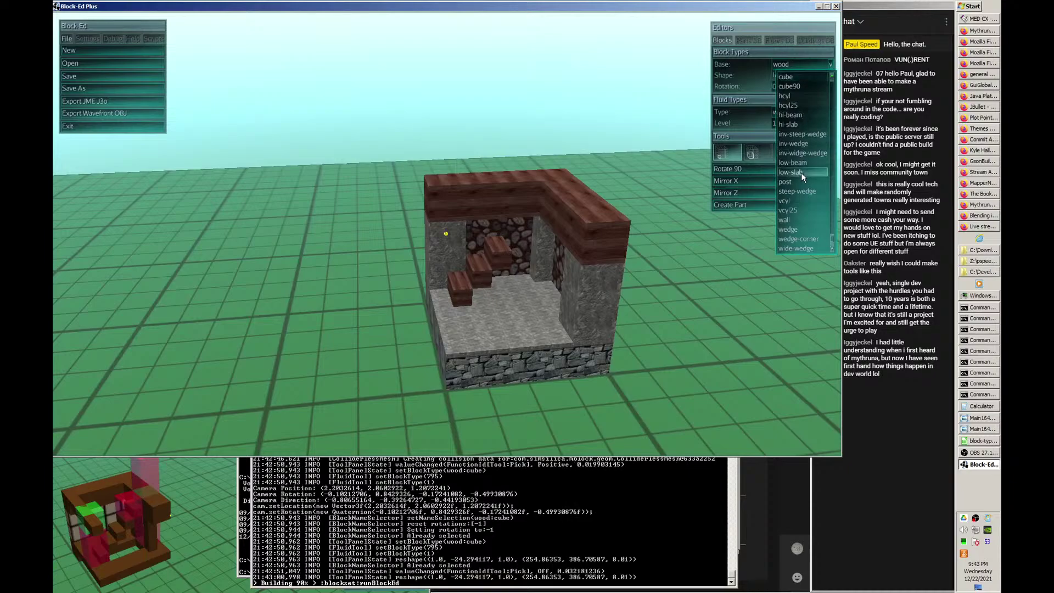
{"action": "left_click", "coordinate": [523, 238]}
{"action": "right_click", "coordinate": [523, 256]}
{"action": "middle_click_drag", "start_coordinate": [620, 262], "coordinate": [589, 246]}
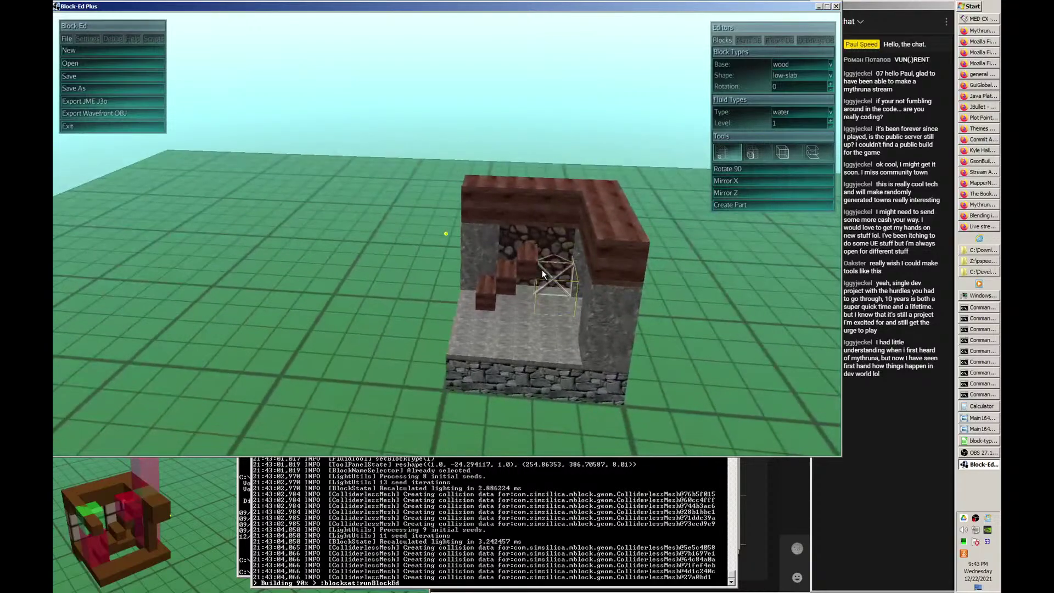
{"action": "middle_click_drag", "start_coordinate": [534, 267], "coordinate": [484, 247]}
{"action": "left_click", "coordinate": [484, 247]}
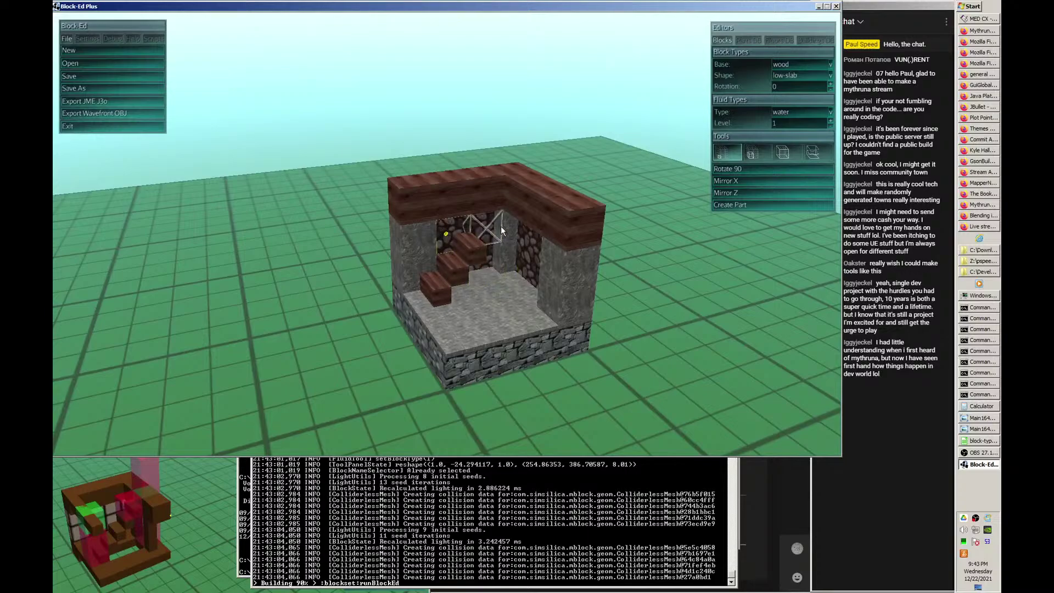
{"action": "middle_click_drag", "start_coordinate": [495, 237], "coordinate": [549, 265]}
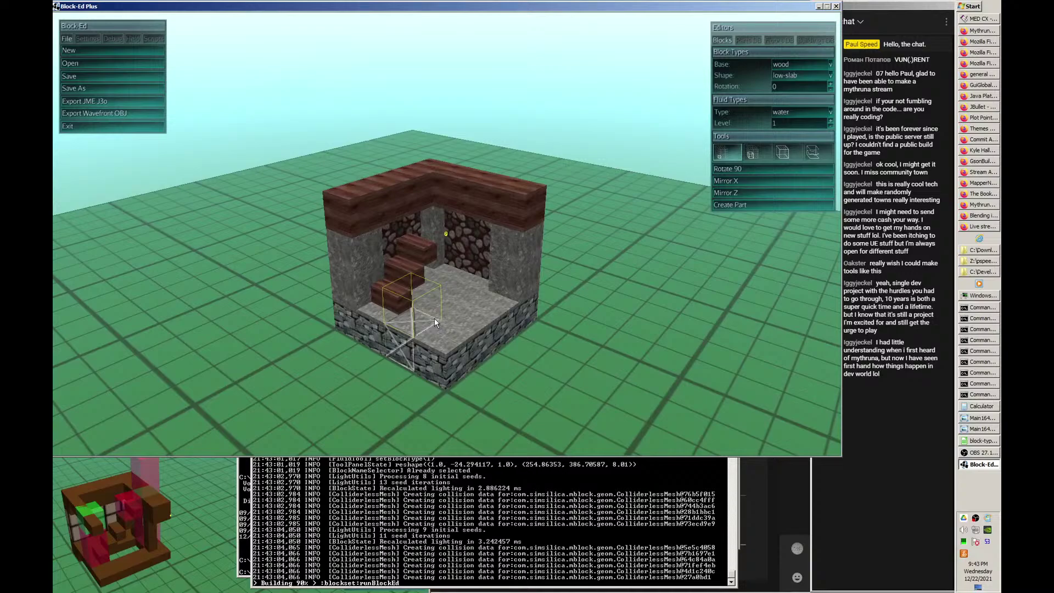
- Remove the third stair tread beside the stone wall and sample the wood cube from the roof beam as block type
{"action": "key", "text": "d"}
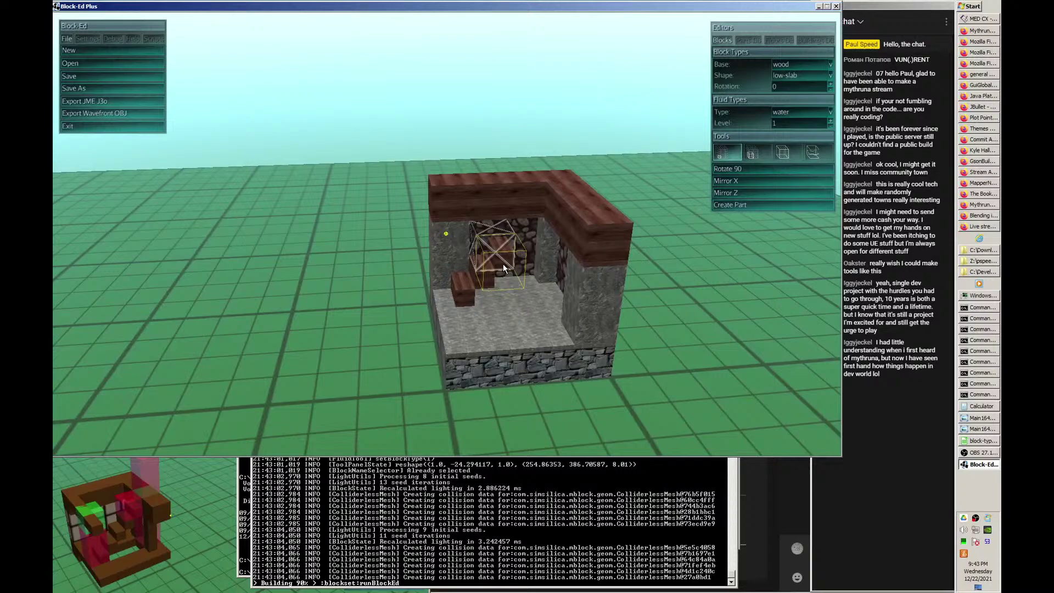
{"action": "left_click", "coordinate": [486, 279]}
{"action": "key", "text": "d"}
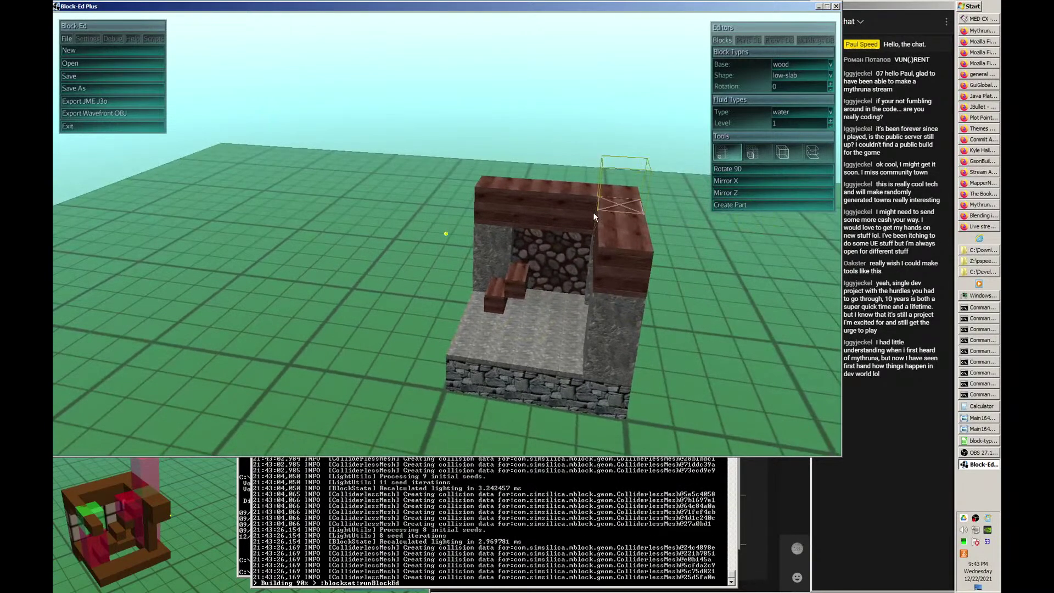
{"action": "key", "text": "c"}
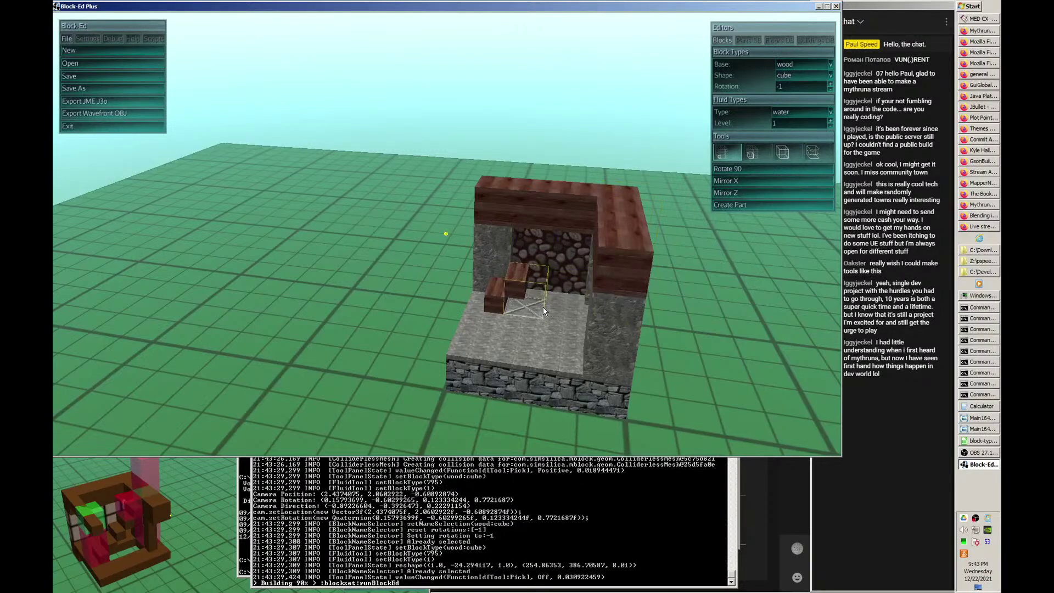
{"action": "key", "text": "a"}
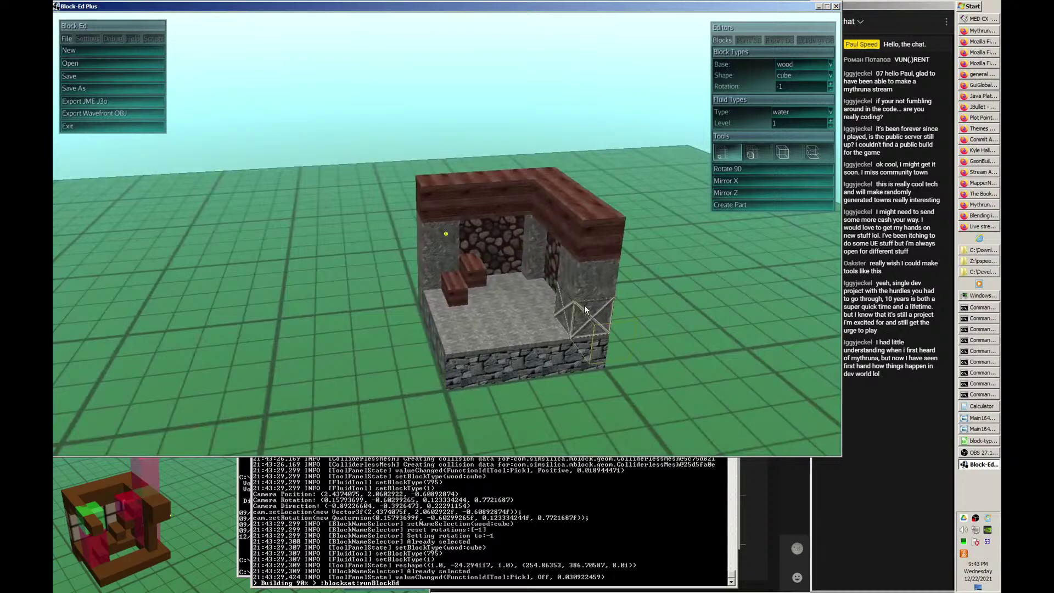
{"action": "key", "text": "a"}
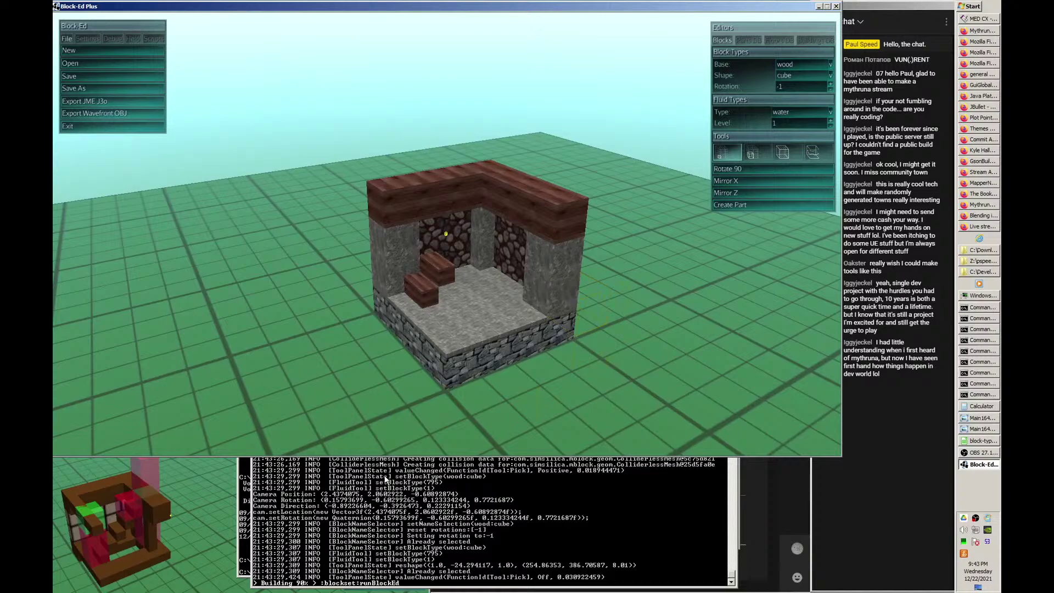
{"action": "left_click", "coordinate": [244, 501]}
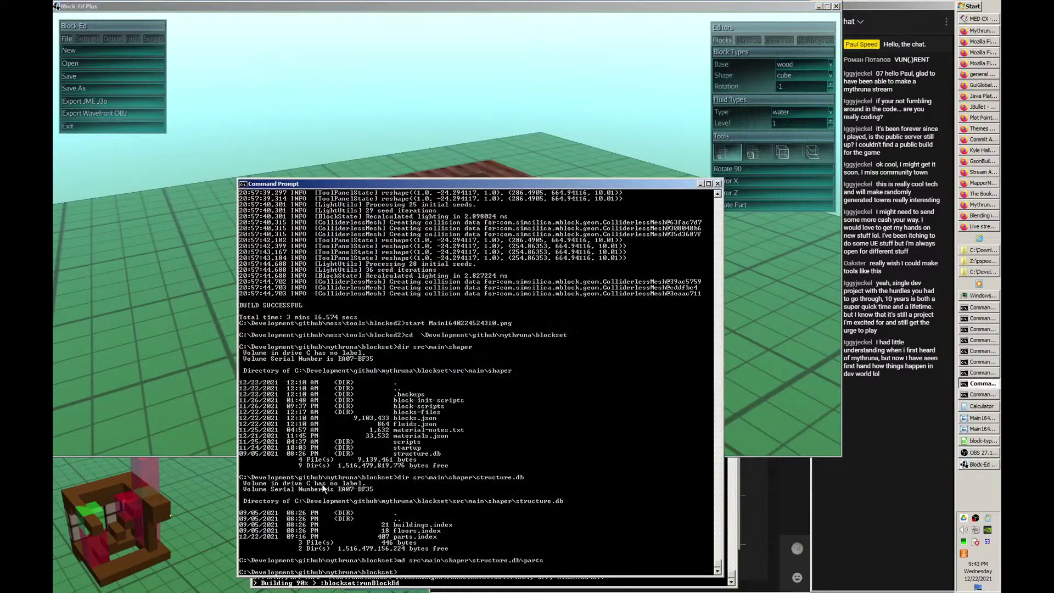
{"action": "type", "text": "gradle run"}
{"action": "key", "text": "BackSpace"}
{"action": "key", "text": "BackSpace"}
{"action": "key", "text": "BackSpace"}
{"action": "key", "text": "BackSpace"}
{"action": "key", "text": "BackSpace"}
{"action": "key", "text": "BackSpace"}
{"action": "key", "text": "BackSpace"}
{"action": "key", "text": "BackSpace"}
{"action": "key", "text": "BackSpace"}
{"action": "key", "text": "BackSpace"}
- Switch to the moss command prompt, change to ..\tools\blocked2 and launch a second Block-Ed with "gradle run", accepting the display settings
{"action": "key", "text": "alt+Tab"}
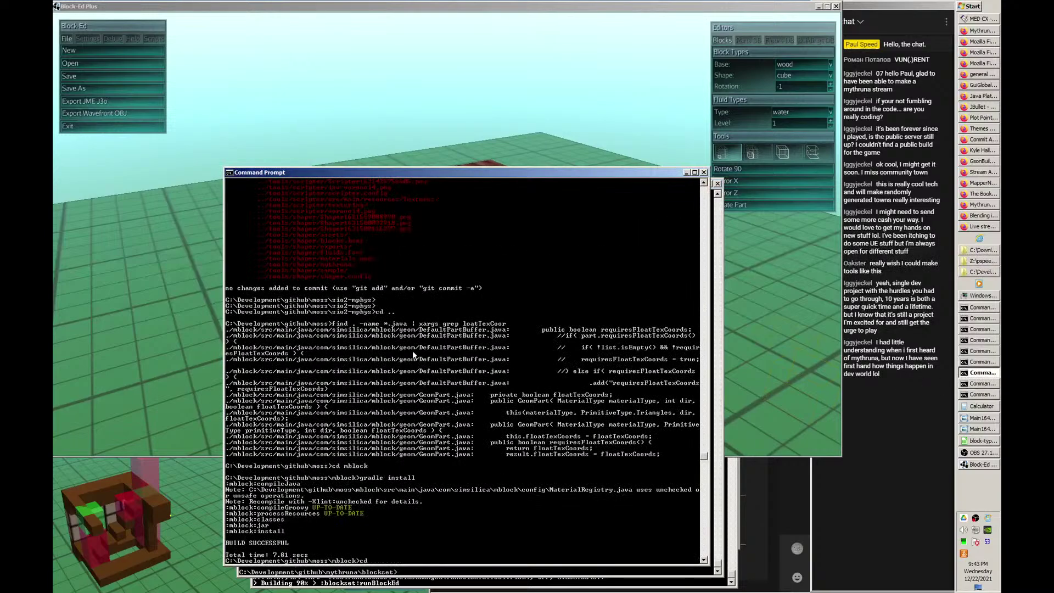
{"action": "type", "text": "cd ..\tools\\blocked2"}
{"action": "key", "text": "Return"}
{"action": "type", "text": "gradle run"}
{"action": "key", "text": "Return"}
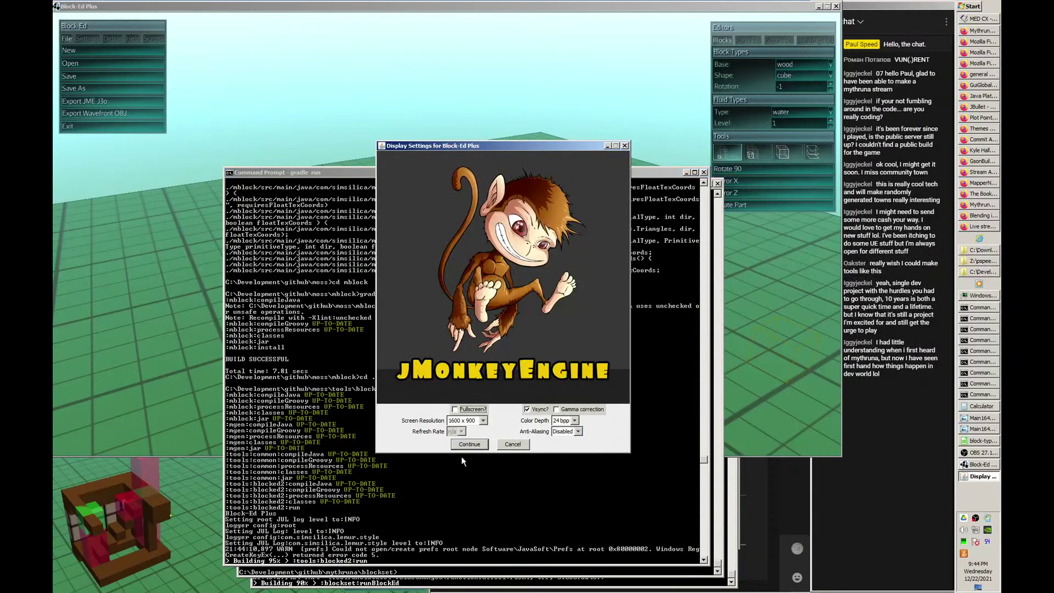
{"action": "left_click", "coordinate": [473, 445]}
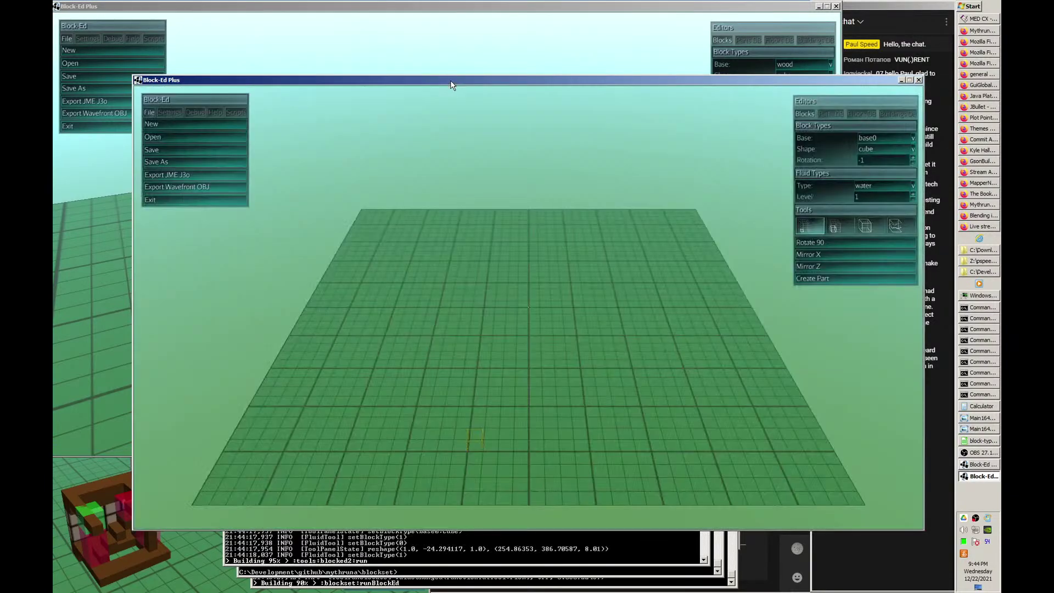
{"action": "left_click_drag", "start_coordinate": [451, 81], "coordinate": [388, 50]}
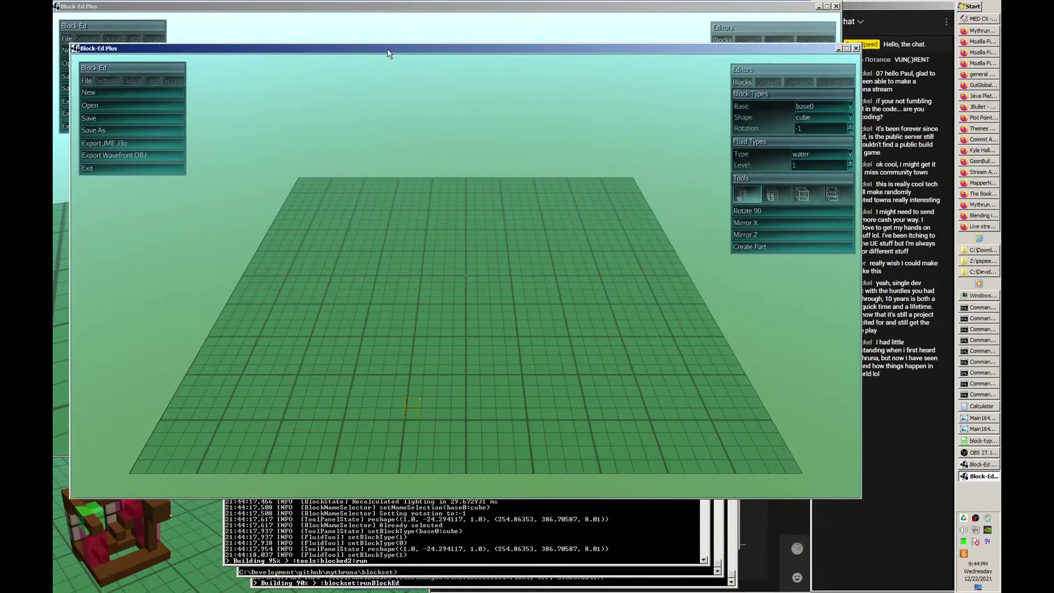
- Filter the parts database by "ground, stairs" and load the first [corner, ground, stairs] part for block editing
{"action": "left_click", "coordinate": [777, 84]}
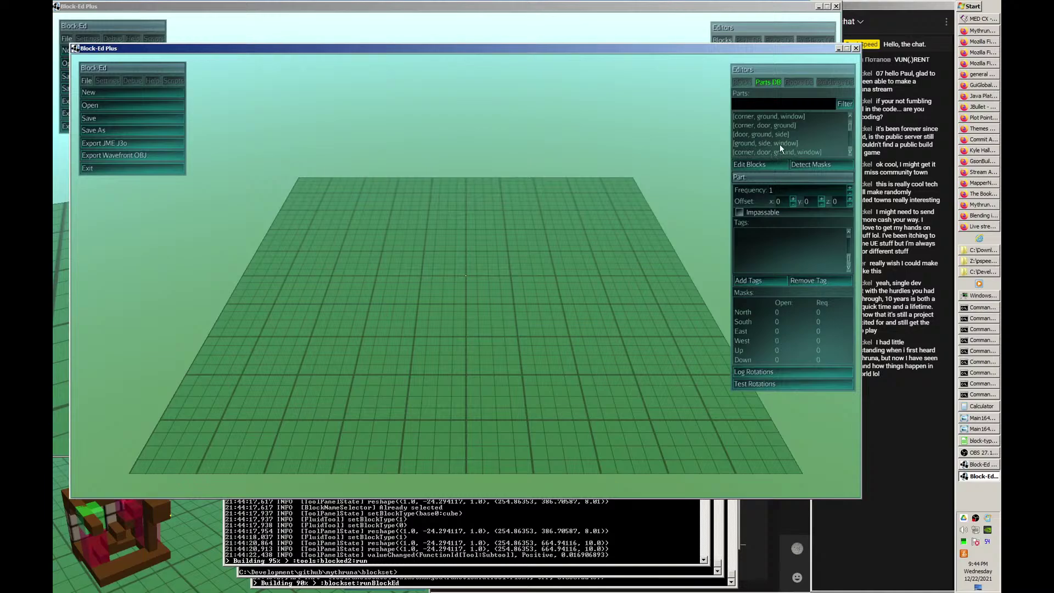
{"action": "type", "text": "ground, start"}
{"action": "key", "text": "BackSpace"}
{"action": "type", "text": "irs"}
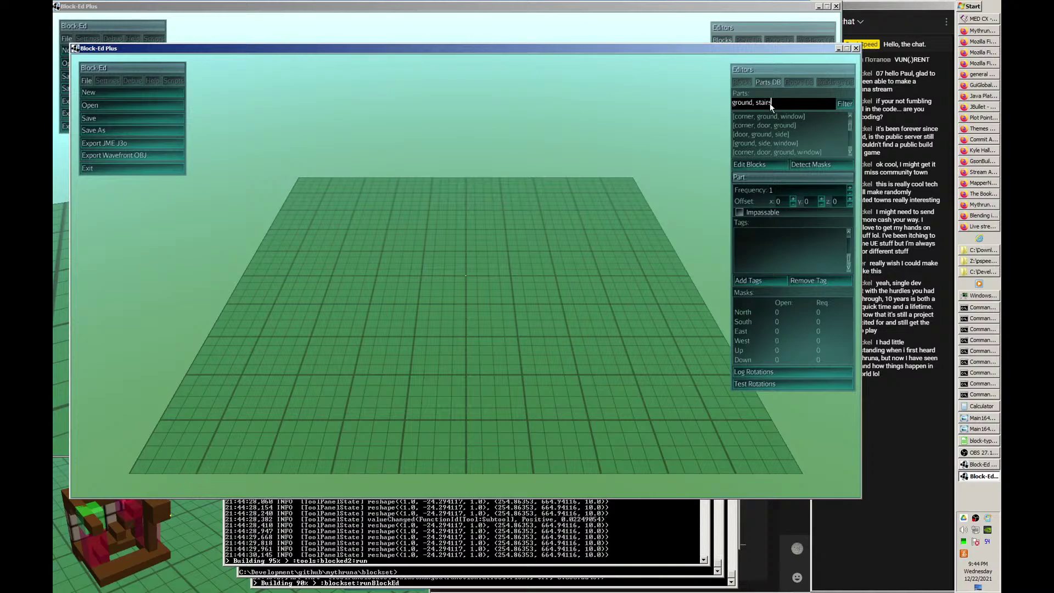
{"action": "left_click", "coordinate": [848, 106]}
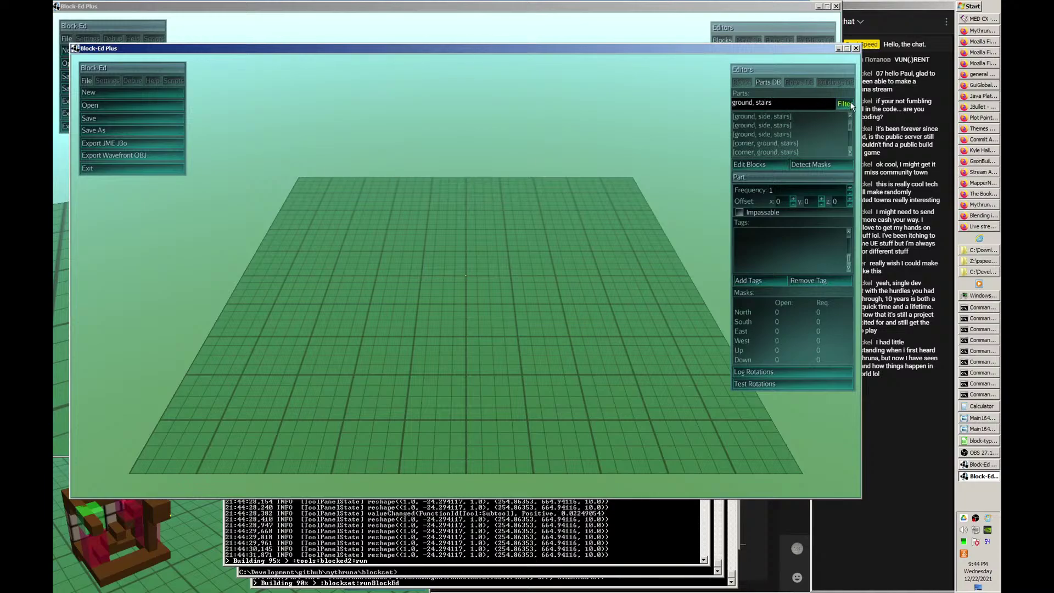
{"action": "left_click", "coordinate": [789, 116]}
{"action": "left_click", "coordinate": [789, 144]}
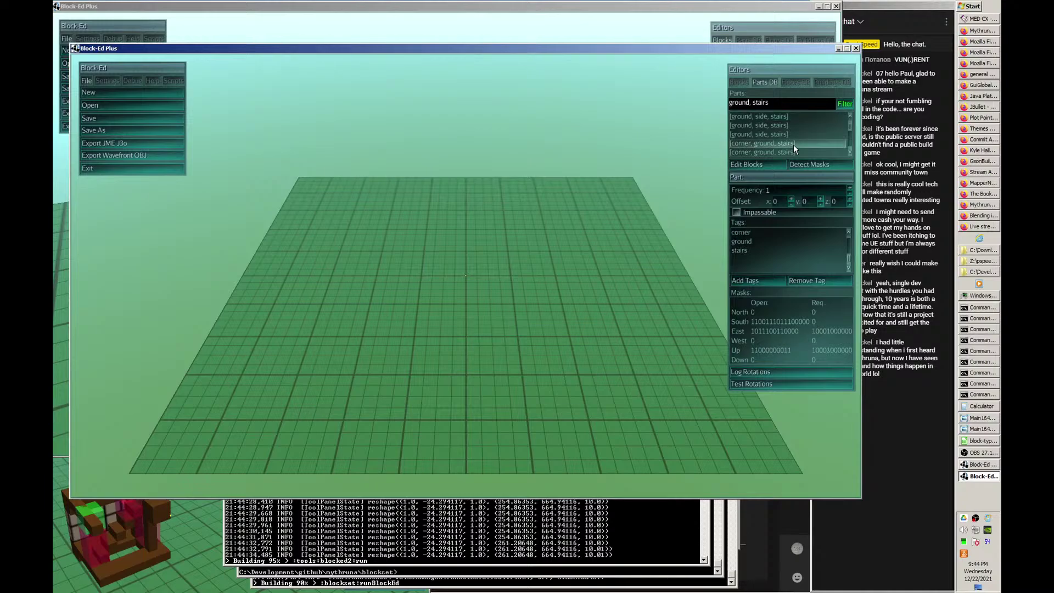
{"action": "left_click", "coordinate": [763, 166]}
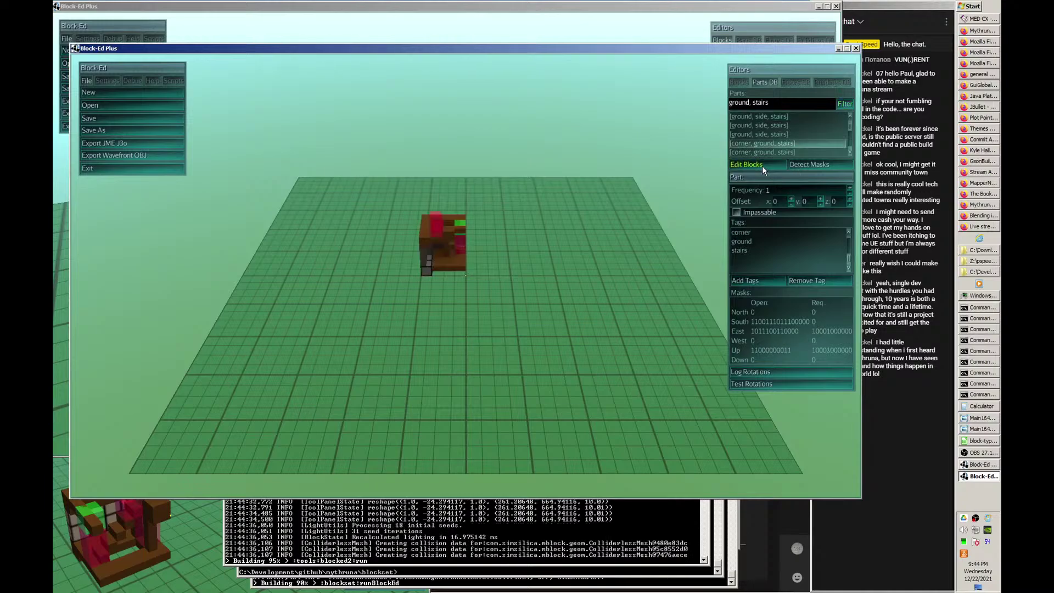
- Examine the loaded corner stair part from several sides and from above for how its treads and upper blocks are arranged
{"action": "key", "text": "d"}
{"action": "key", "text": "w"}
{"action": "key", "text": "w"}
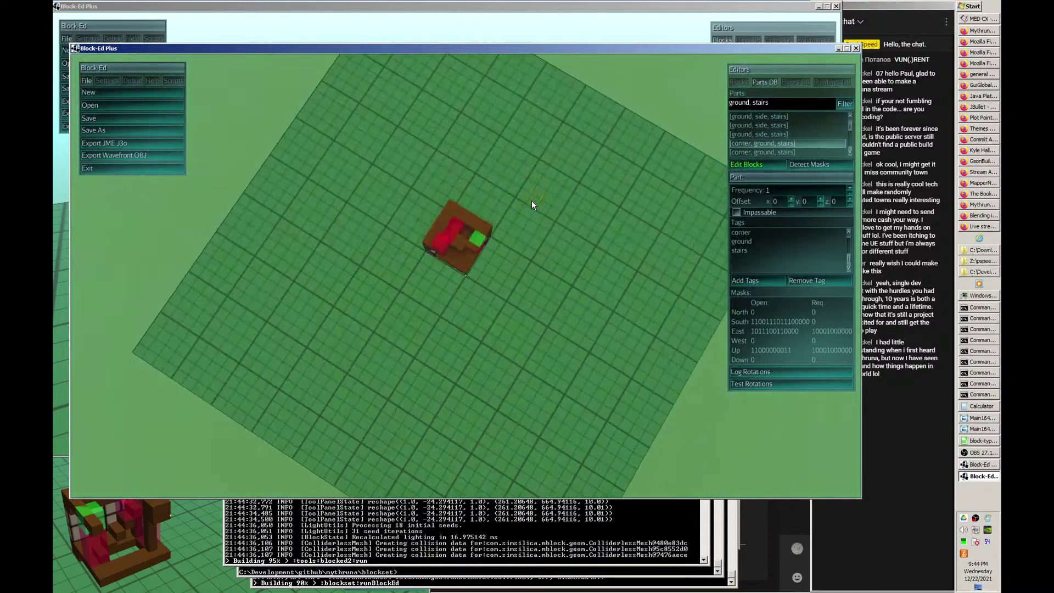
{"action": "key", "text": "s"}
{"action": "scroll", "coordinate": [531, 206], "scroll_direction": "up", "scroll_amount": 3}
{"action": "key", "text": "s"}
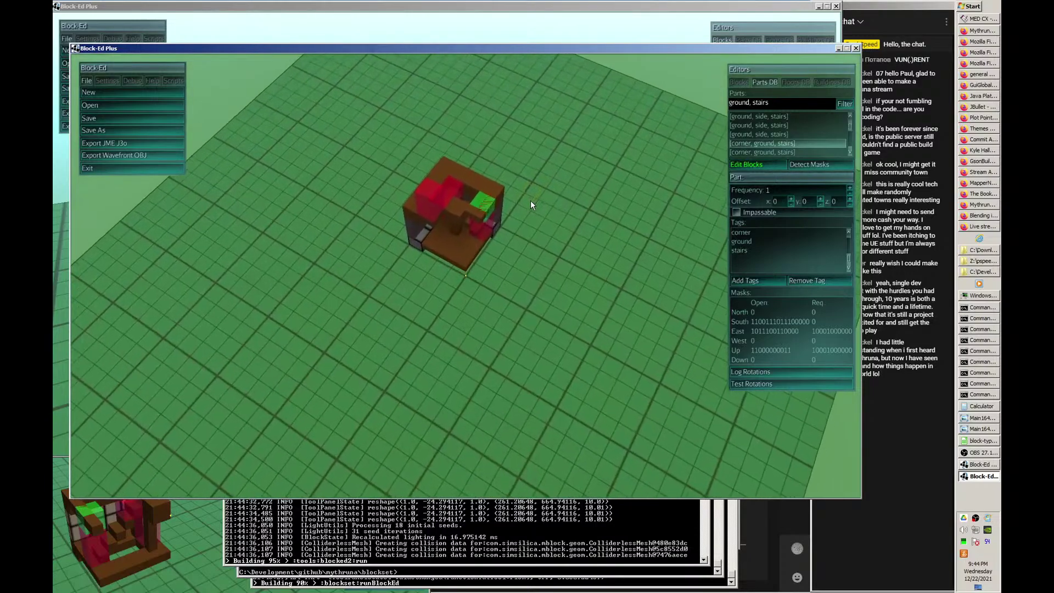
{"action": "scroll", "coordinate": [530, 206], "scroll_direction": "up", "scroll_amount": 5}
{"action": "scroll", "coordinate": [530, 206], "scroll_direction": "up", "scroll_amount": 3}
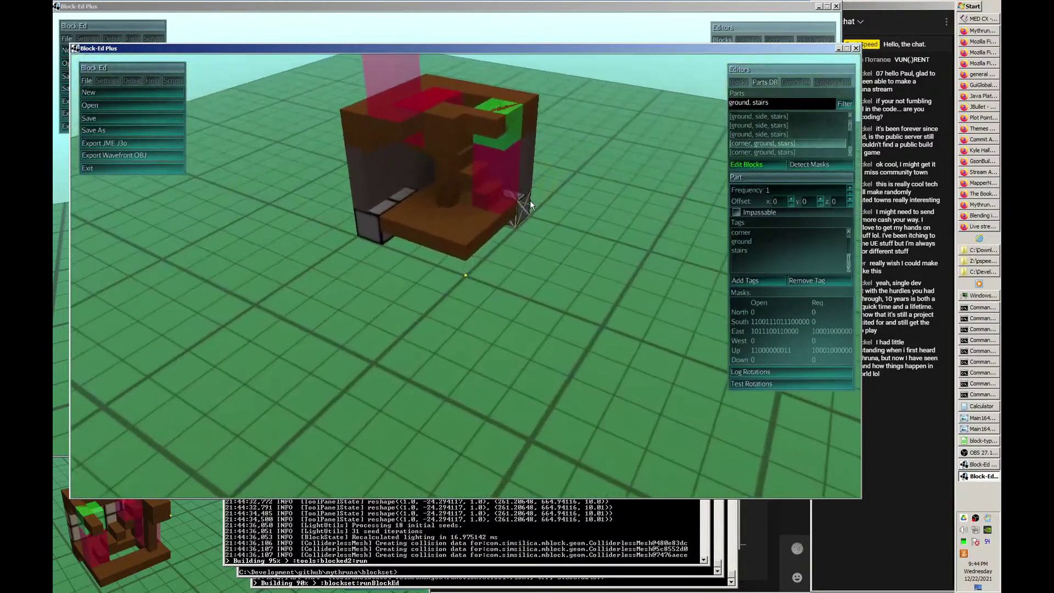
{"action": "key", "text": "a"}
{"action": "key", "text": "s"}
{"action": "key", "text": "a"}
{"action": "key", "text": "d"}
{"action": "key", "text": "d"}
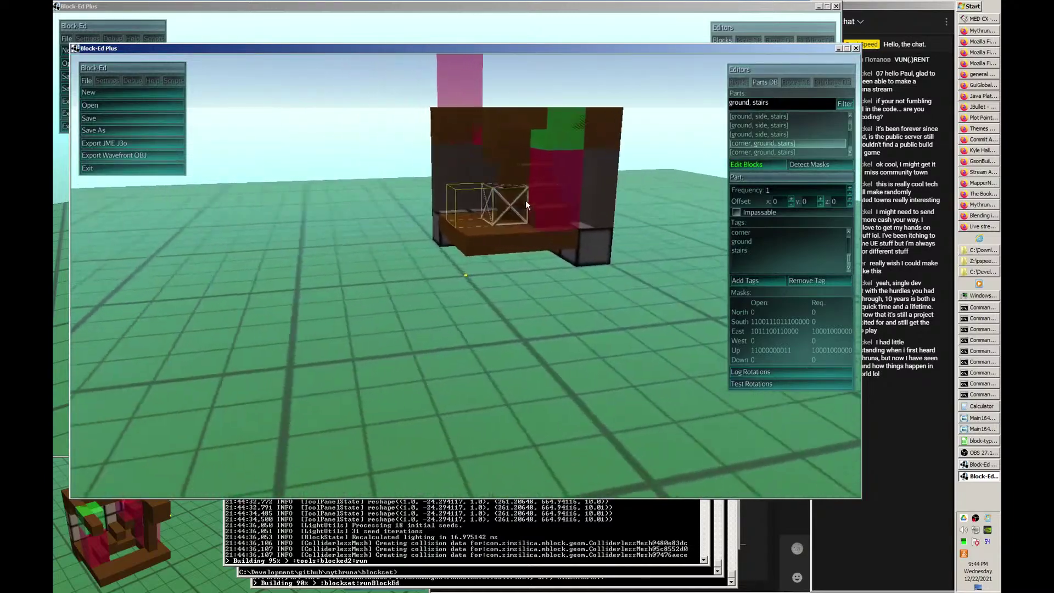
{"action": "key", "text": "w"}
{"action": "key", "text": "s"}
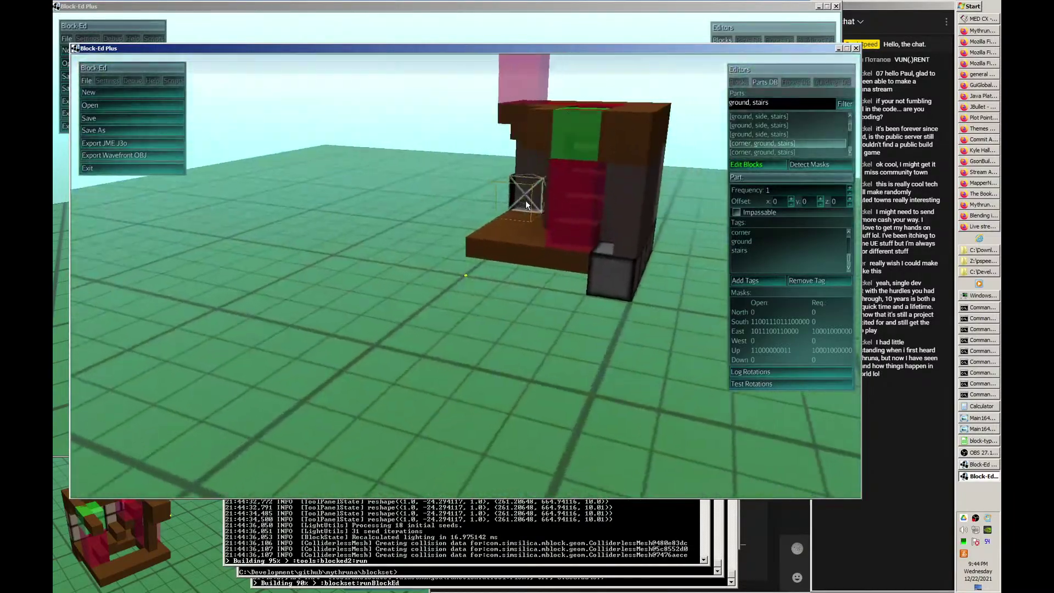
{"action": "key", "text": "a"}
{"action": "key", "text": "a"}
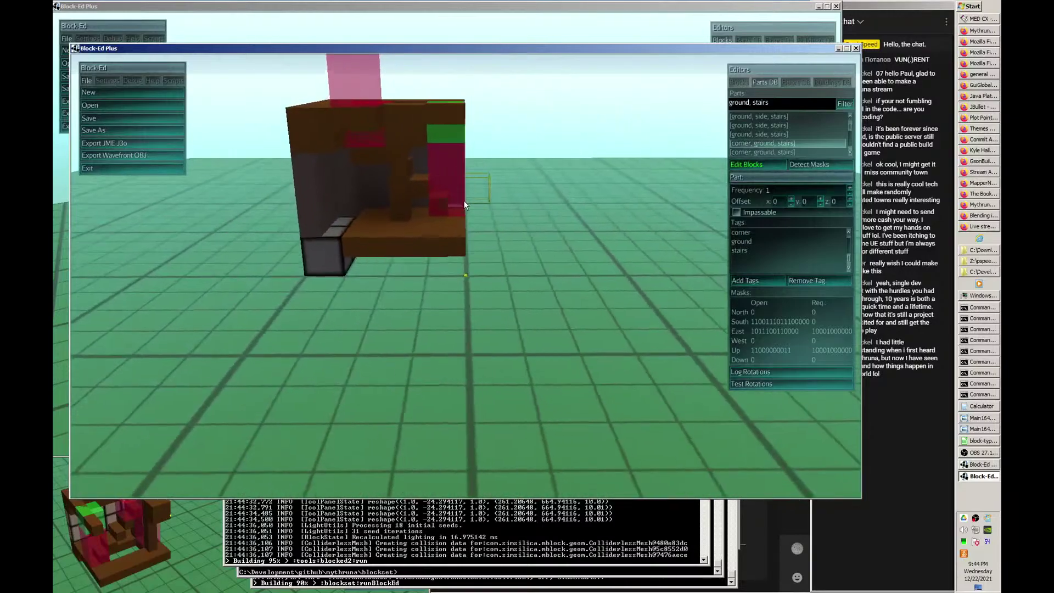
{"action": "key", "text": "d"}
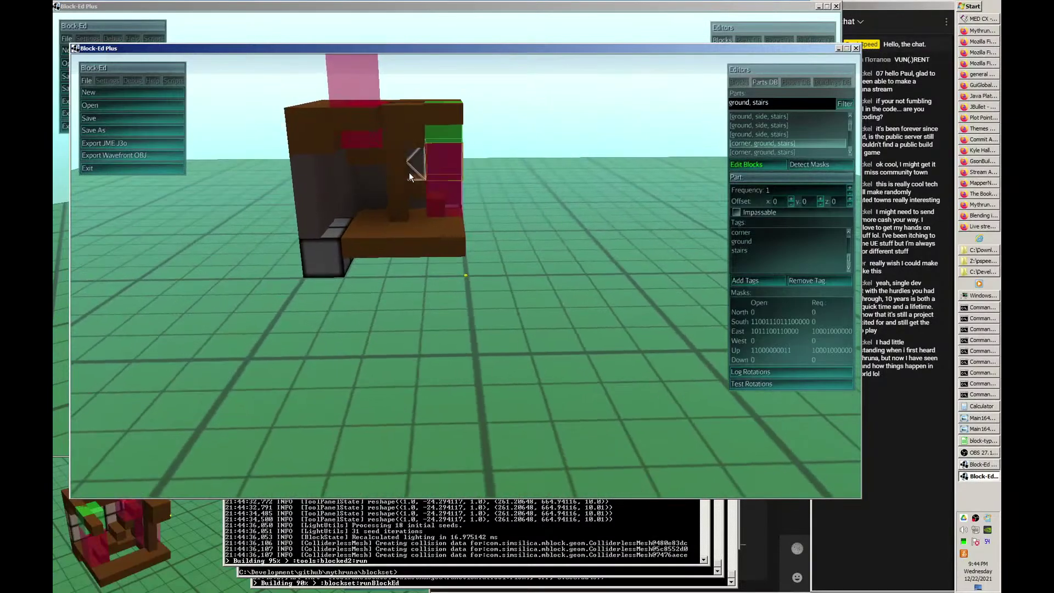
{"action": "key", "text": "a"}
{"action": "key", "text": "d"}
{"action": "key", "text": "d"}
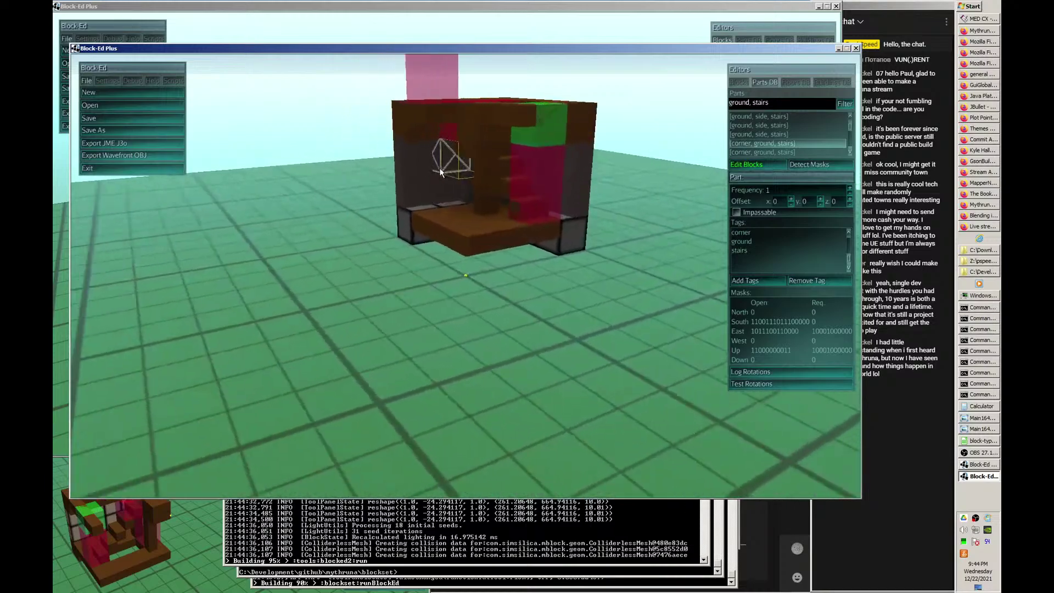
{"action": "key", "text": "w"}
{"action": "key", "text": "d"}
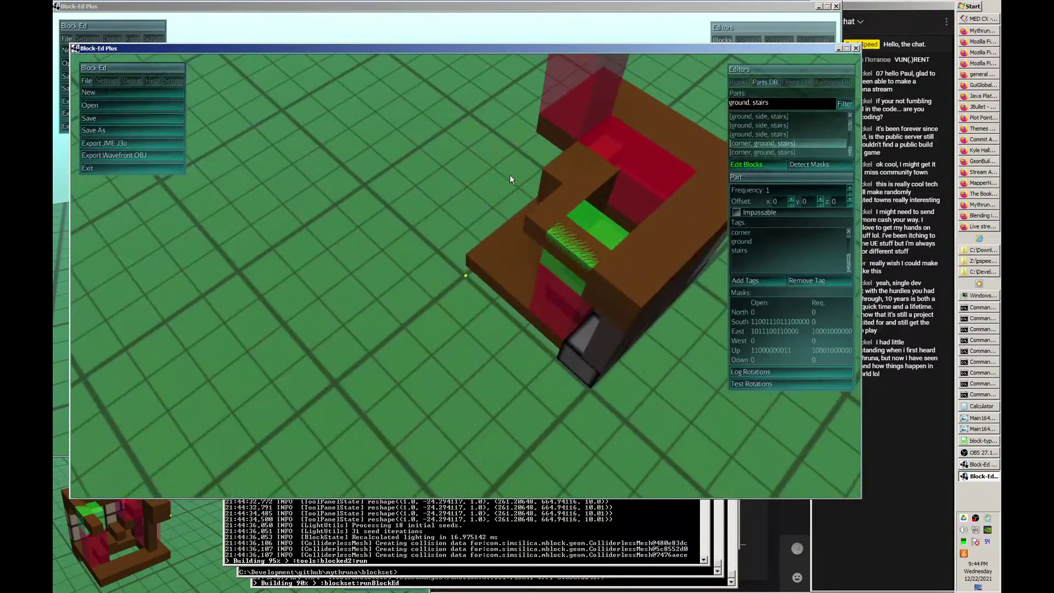
{"action": "key", "text": "a"}
{"action": "key", "text": "a"}
{"action": "key", "text": "s"}
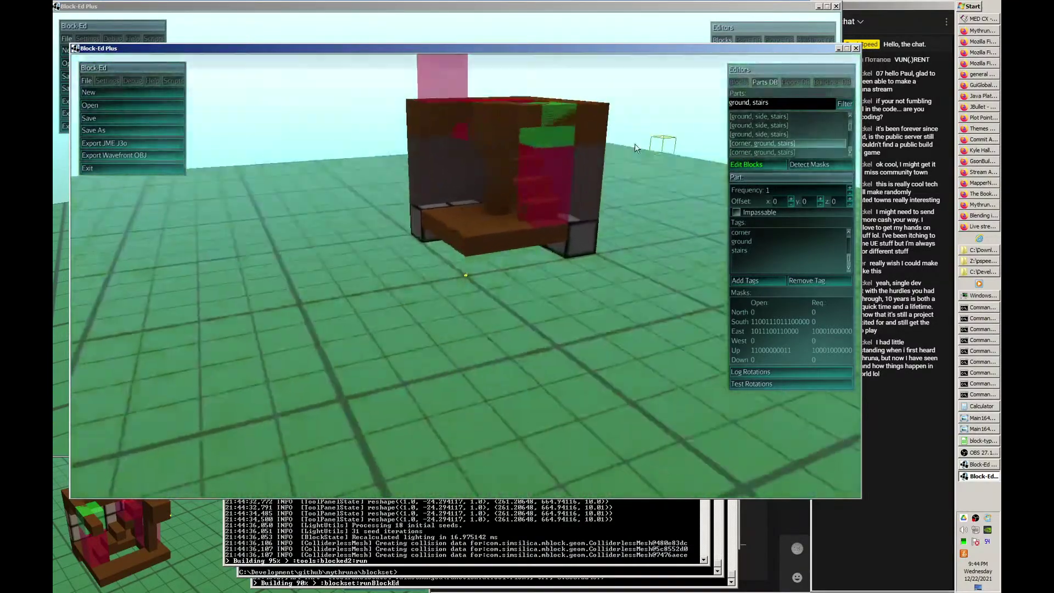
- Remove two upper blocks over the staircase of the reference part to expose its lower treads
{"action": "key", "text": "w"}
{"action": "left_click", "coordinate": [462, 133]}
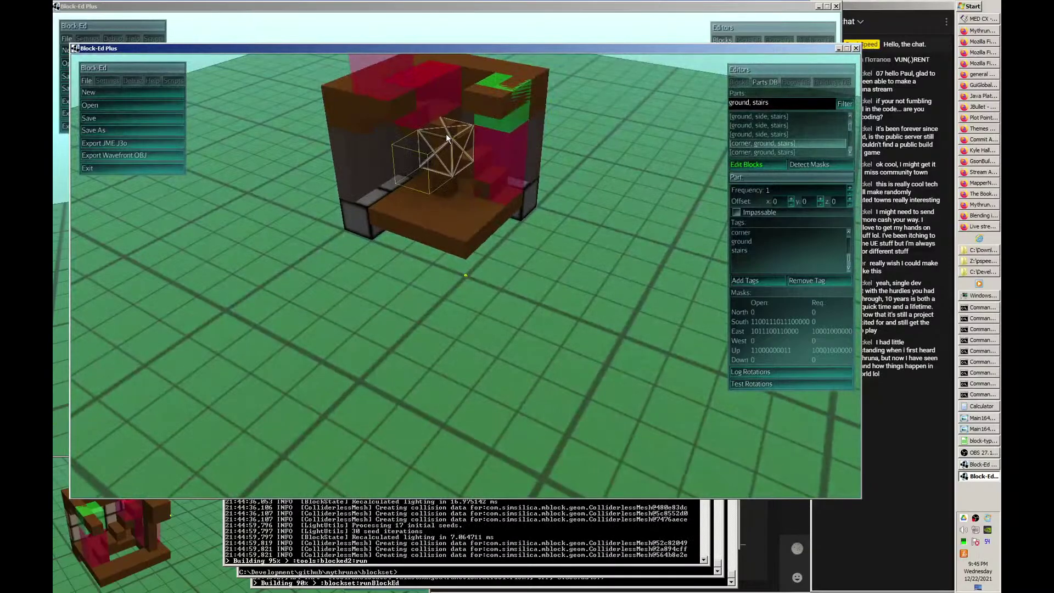
{"action": "left_click", "coordinate": [445, 134]}
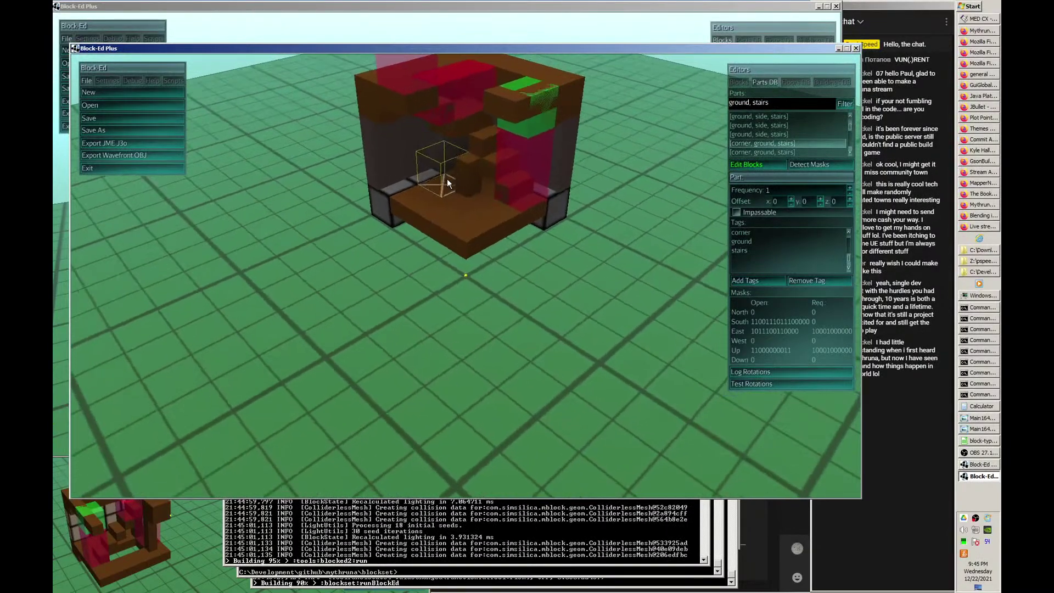
{"action": "key", "text": "a"}
{"action": "key", "text": "s"}
{"action": "key", "text": "w"}
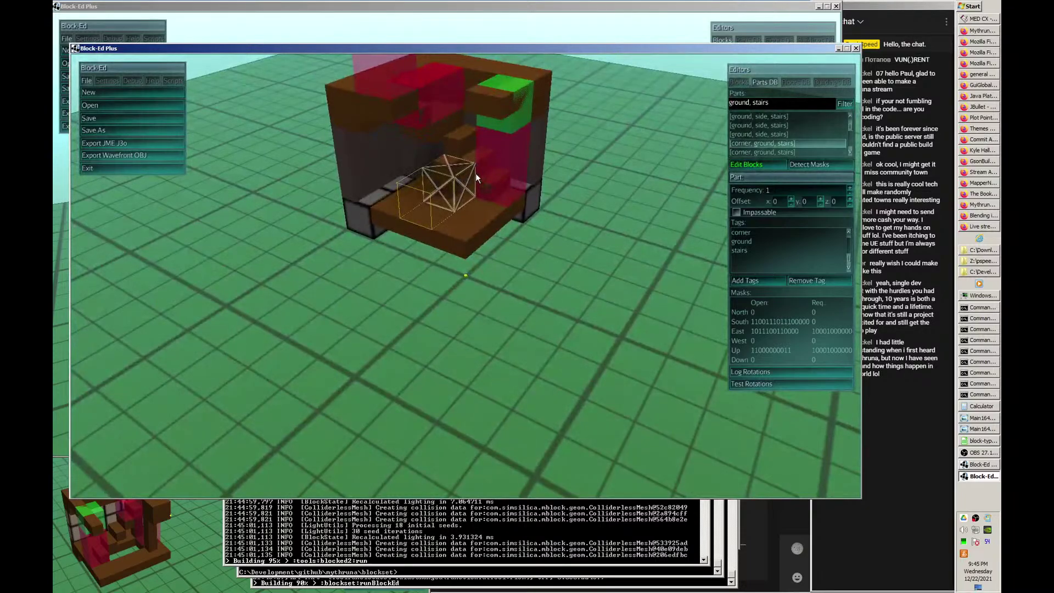
{"action": "right_click", "coordinate": [476, 173]}
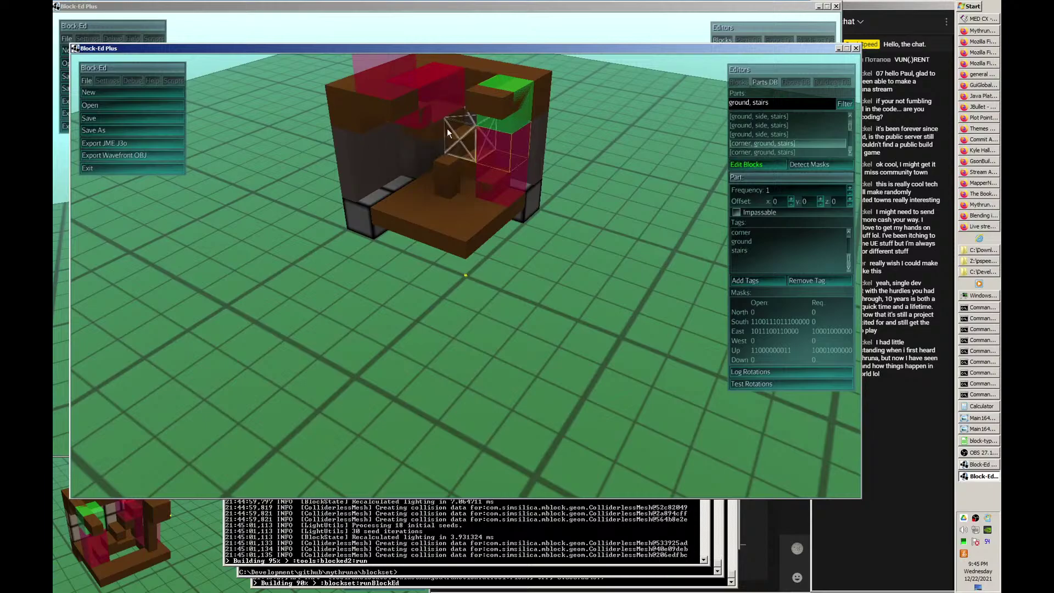
- Close the Block-Ed window holding the reference stair part and return to the Block-Ed window with the new corner part
{"action": "key", "text": "a"}
{"action": "key", "text": "s"}
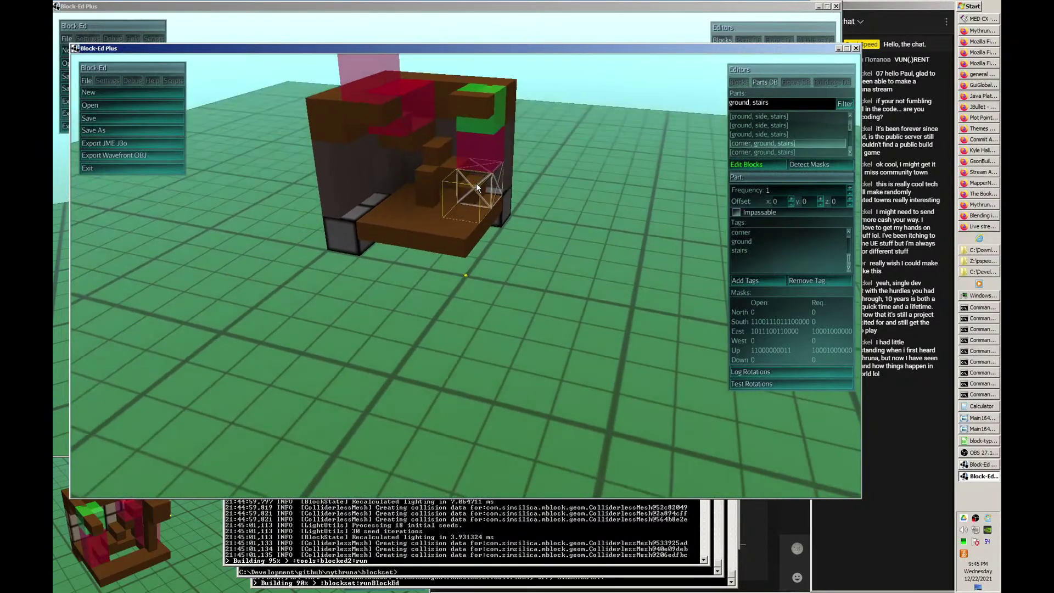
{"action": "left_click", "coordinate": [467, 193]}
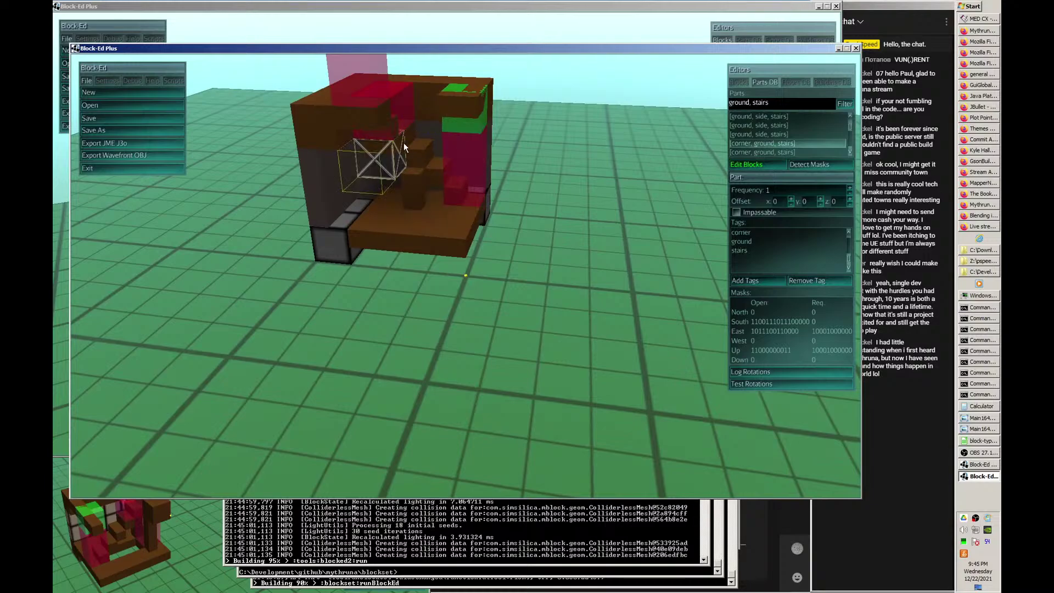
{"action": "key", "text": "d"}
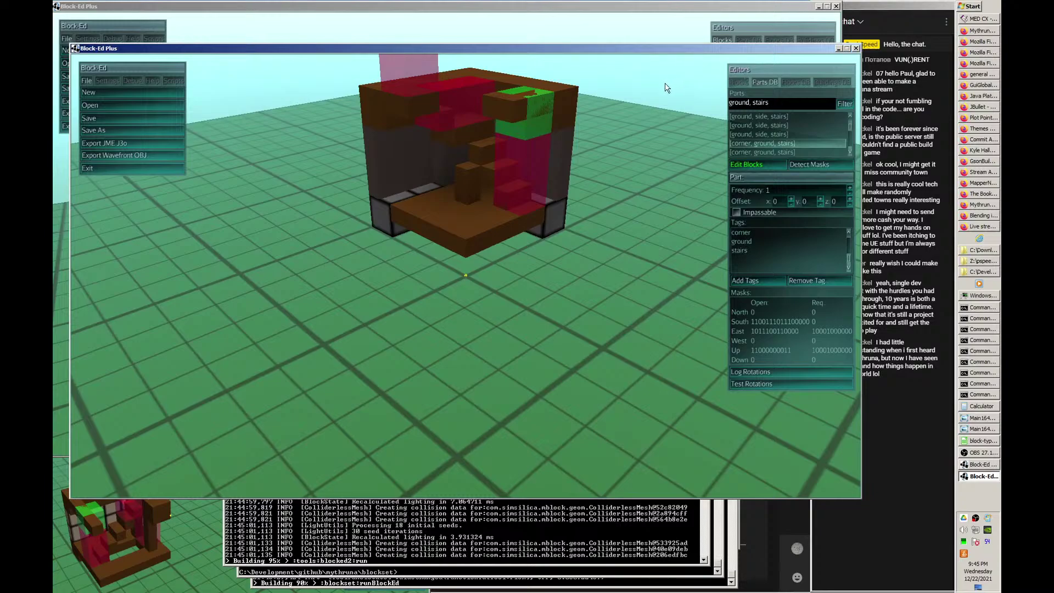
{"action": "key", "text": "Escape"}
{"action": "left_click", "coordinate": [480, 294]}
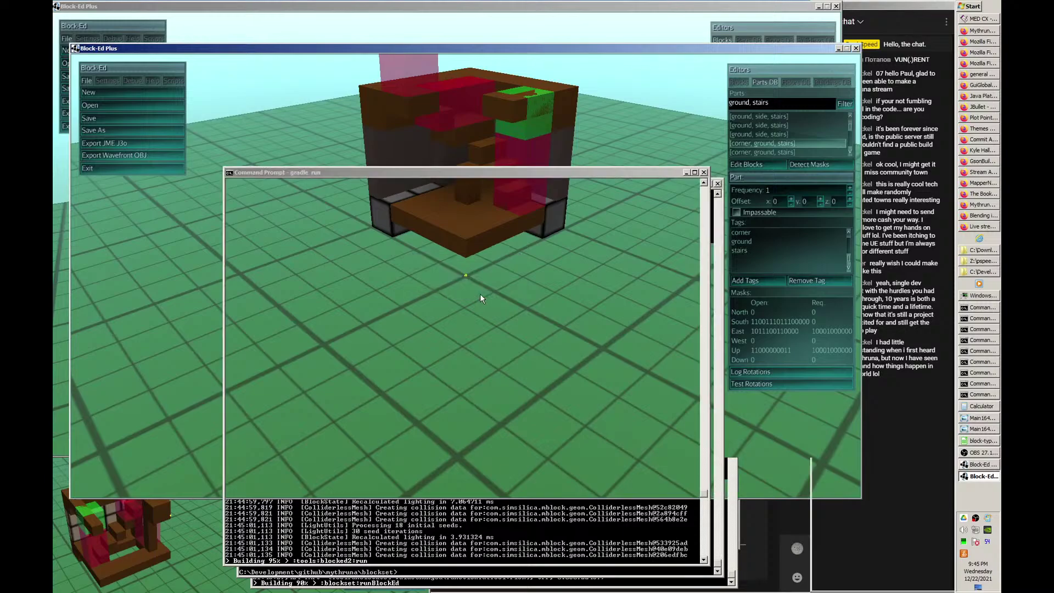
{"action": "left_click", "coordinate": [602, 10]}
- Extend the wooden staircase up to the back corner by copying the existing wood low-beam and cube blocks
{"action": "middle_click_drag", "start_coordinate": [471, 262], "coordinate": [501, 285]}
{"action": "left_click", "coordinate": [515, 282]}
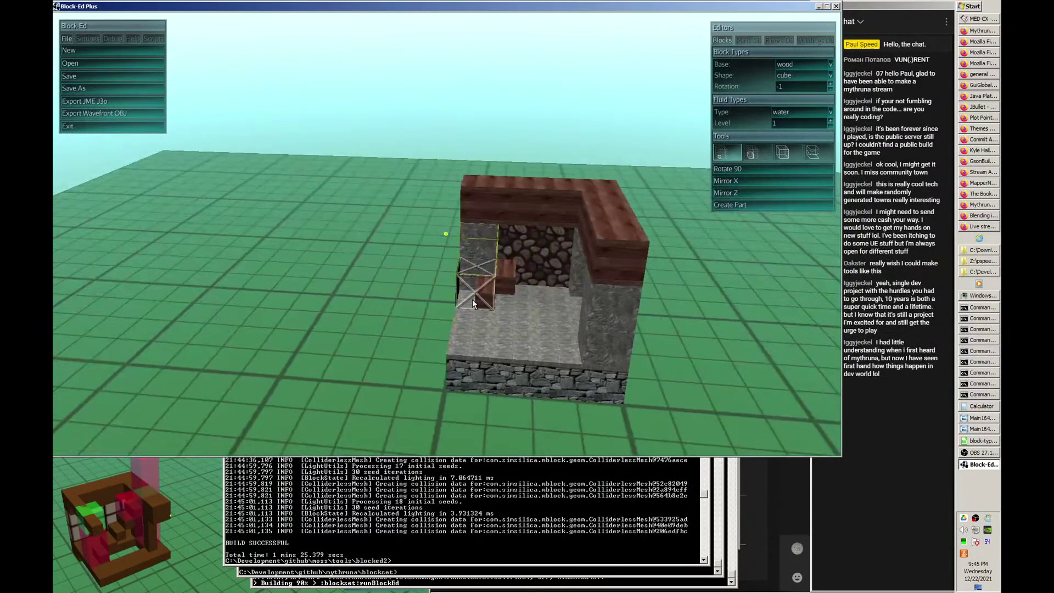
{"action": "middle_click", "coordinate": [482, 294]}
{"action": "left_click", "coordinate": [526, 252]}
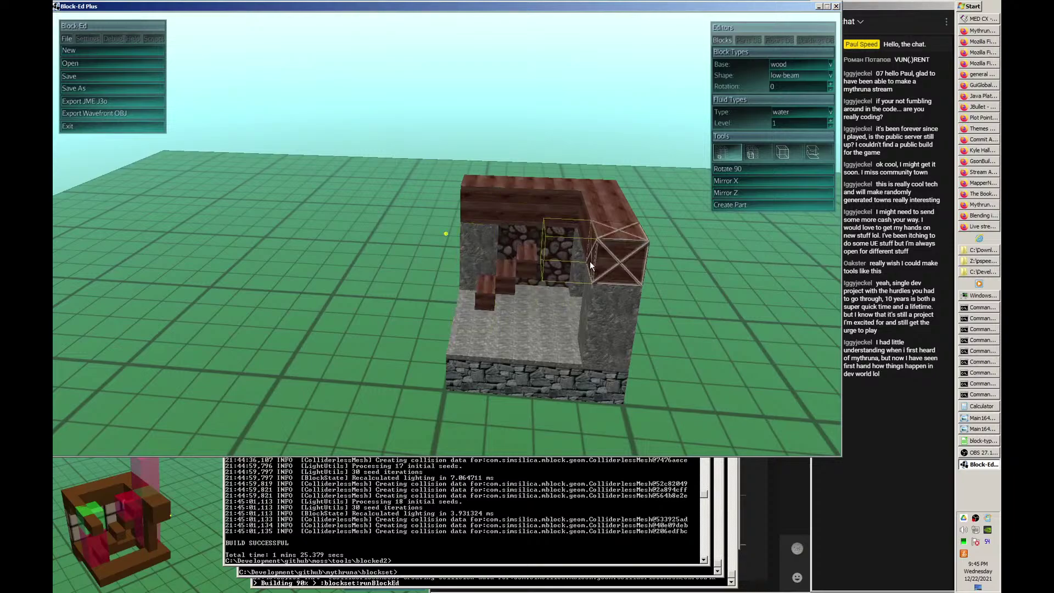
{"action": "key", "text": "a"}
{"action": "left_click_drag", "start_coordinate": [549, 243], "coordinate": [582, 257]}
{"action": "key", "text": "d"}
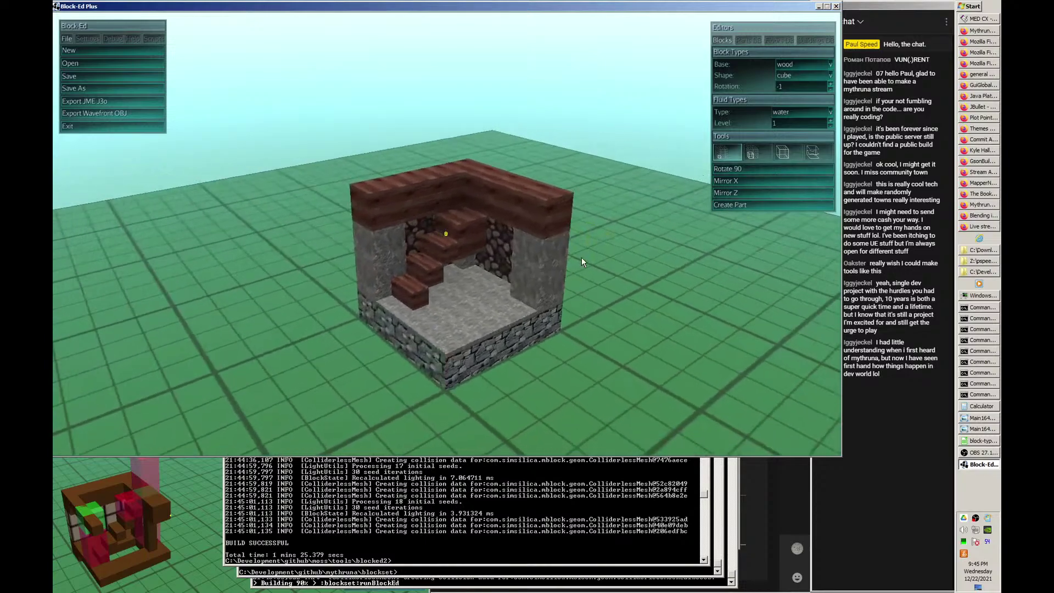
- Copy a wood hi-beam tread, set its rotation to 3 and place it beside the corner landing along the back wall
{"action": "key", "text": "Right"}
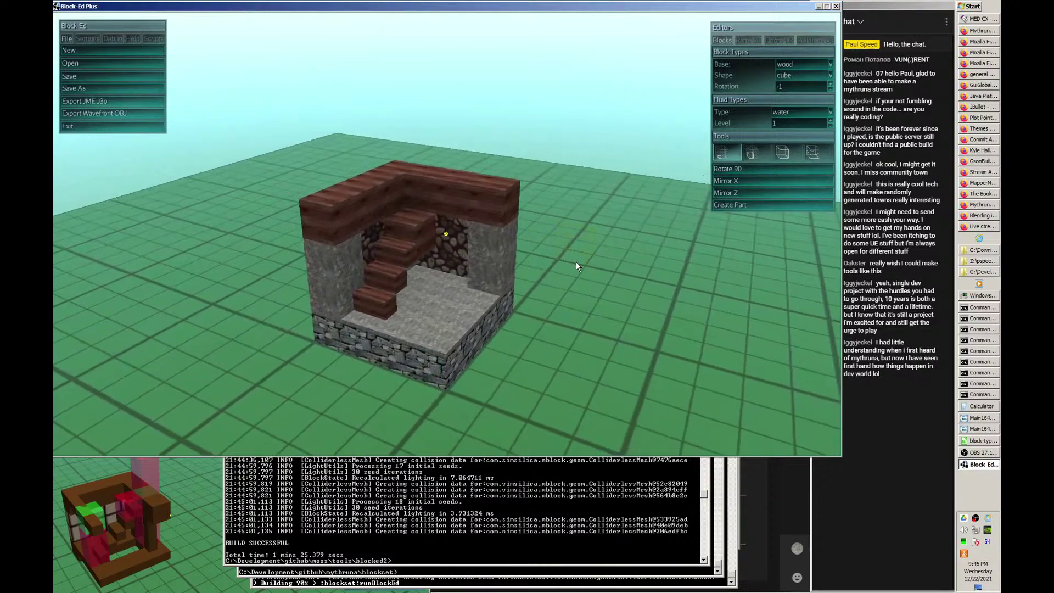
{"action": "key", "text": "Left"}
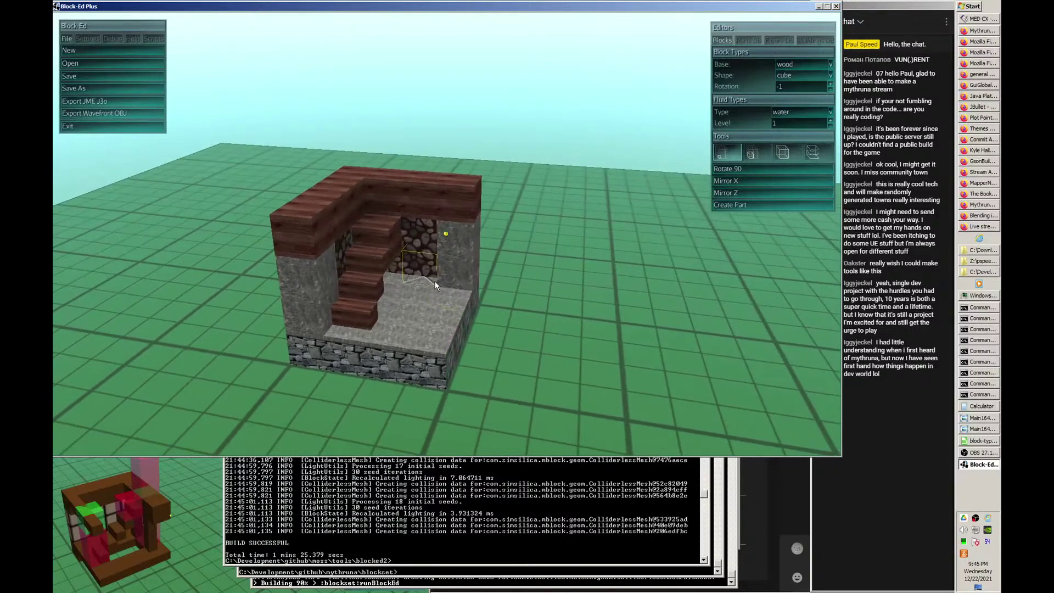
{"action": "key", "text": "Right"}
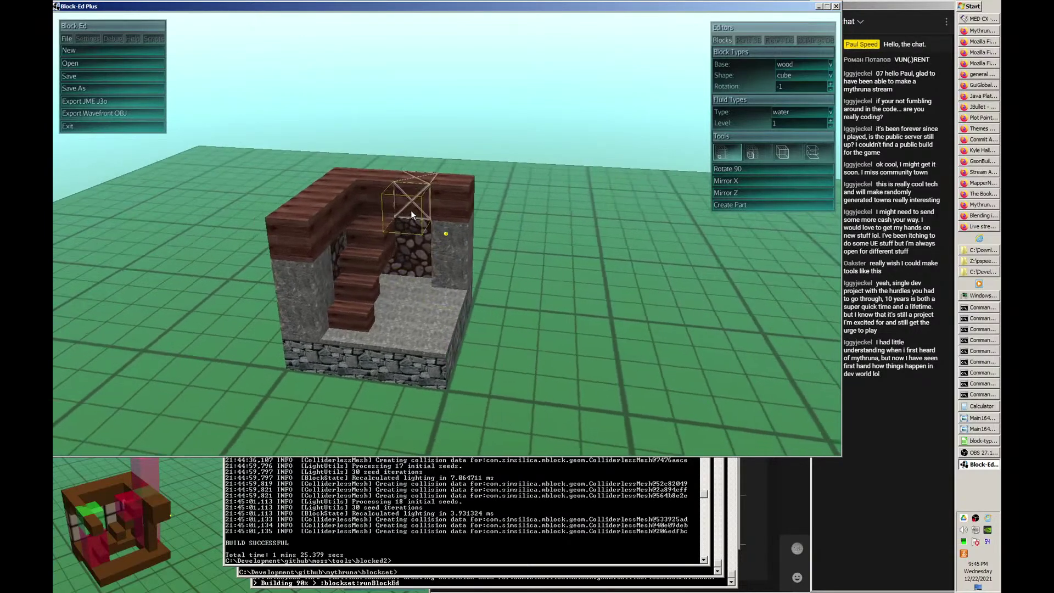
{"action": "key", "text": "Left"}
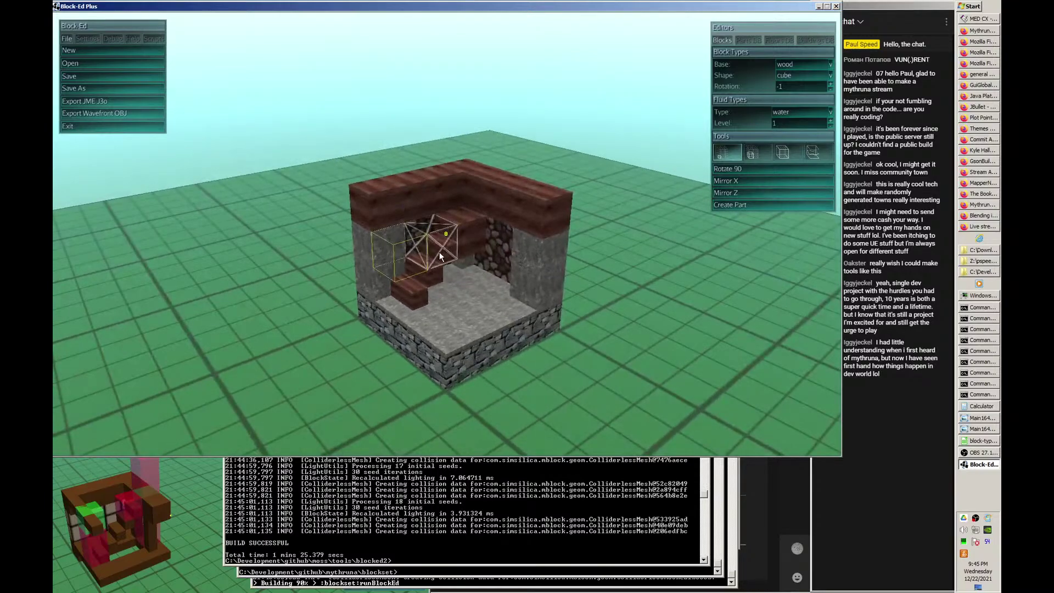
{"action": "left_click", "coordinate": [425, 252]}
{"action": "key", "text": "Right"}
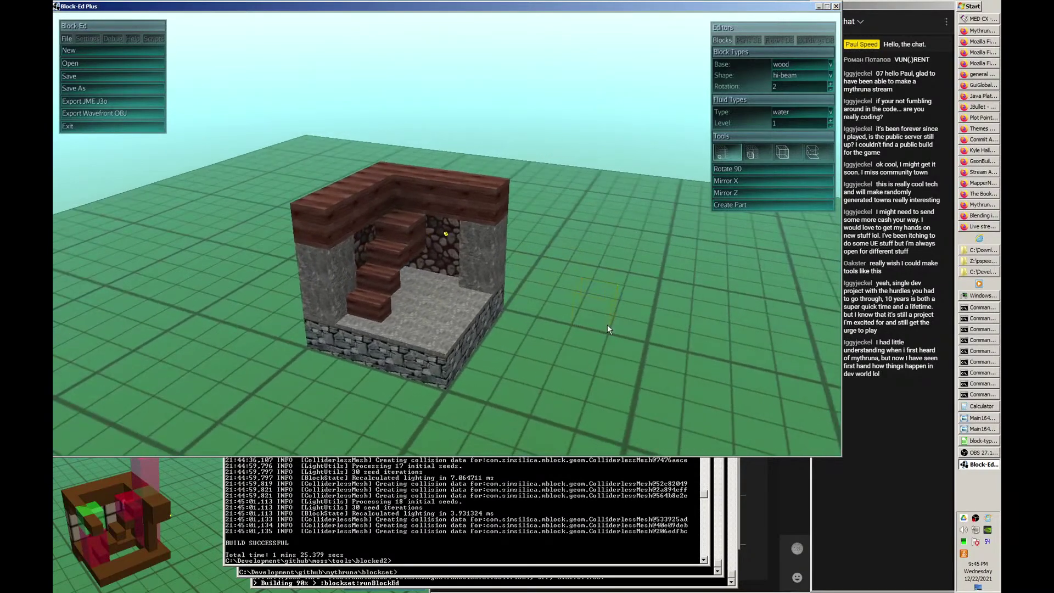
{"action": "key", "text": "Right"}
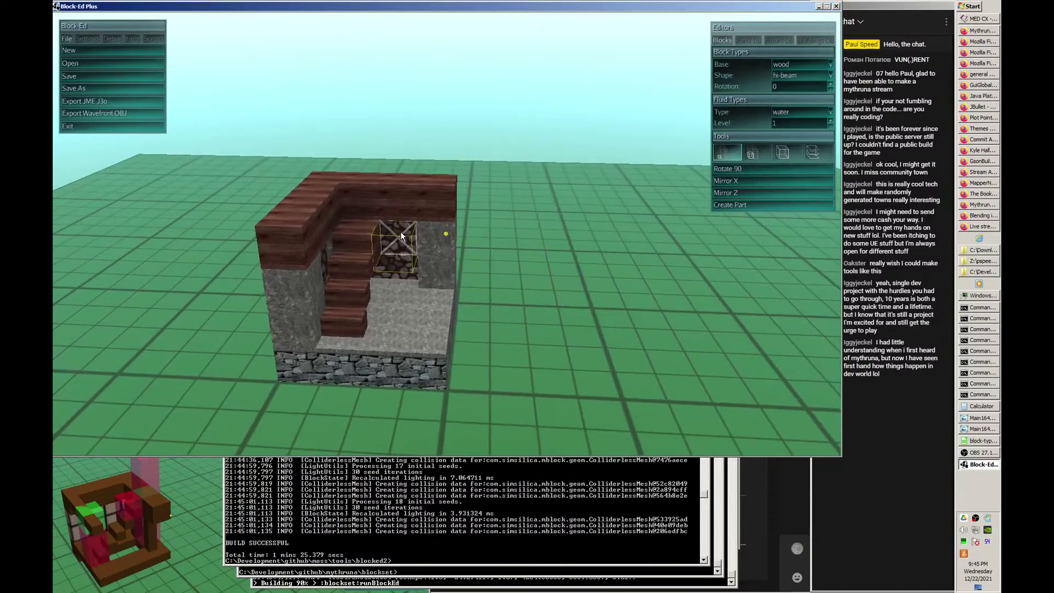
{"action": "scroll", "coordinate": [404, 238], "scroll_direction": "down", "scroll_amount": 1}
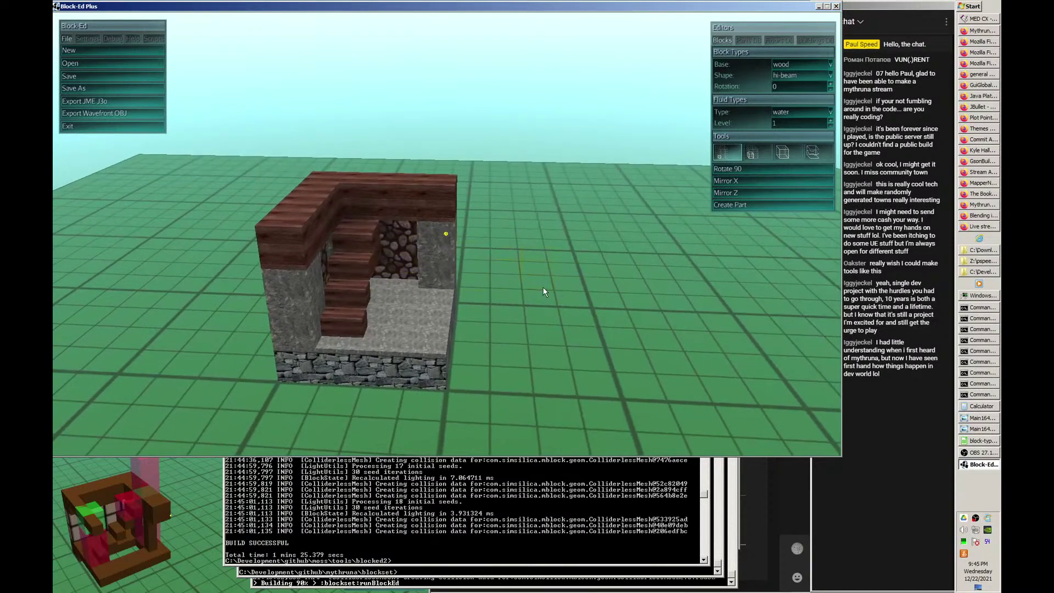
{"action": "left_click", "coordinate": [396, 235]}
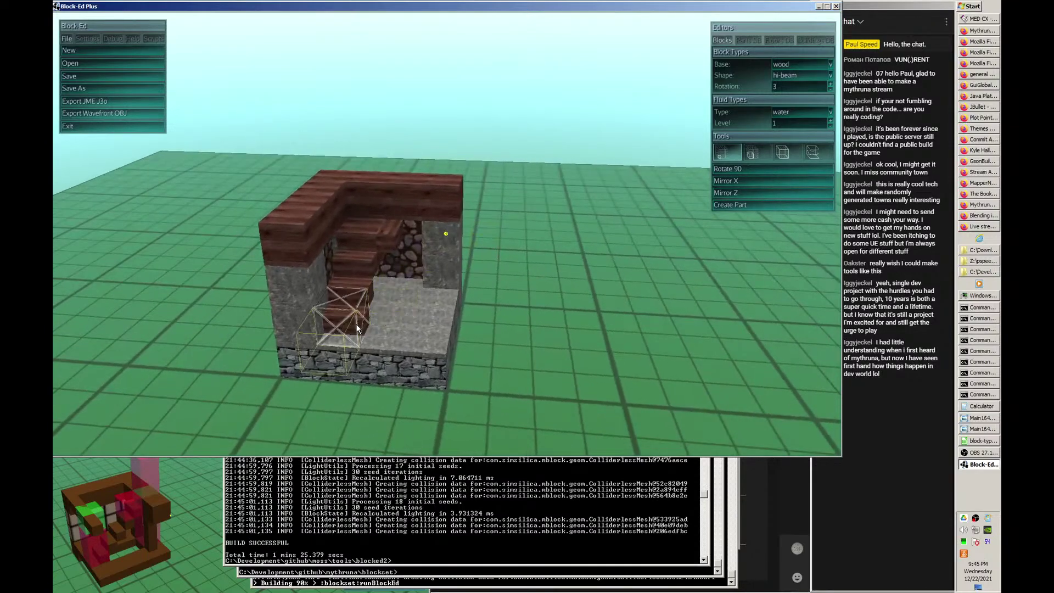
- Place a wood low-beam tread with rotation 1 in the top beam layer, one step beyond the hi-beam
{"action": "scroll", "coordinate": [358, 321], "scroll_direction": "down", "scroll_amount": 1, "text": "shift"}
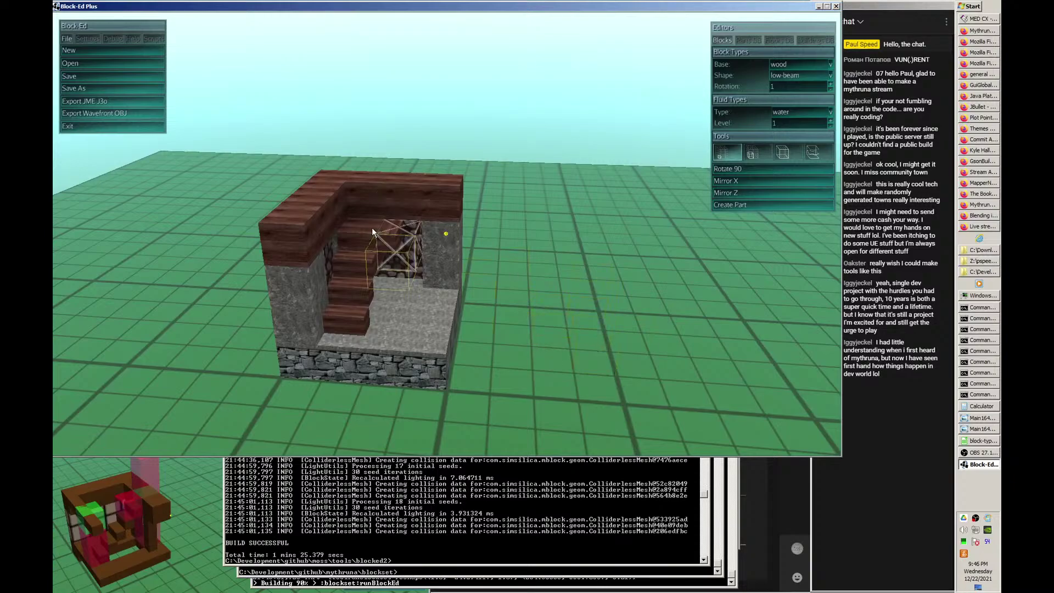
{"action": "scroll", "coordinate": [408, 209], "scroll_direction": "down", "scroll_amount": 2}
{"action": "left_click", "coordinate": [408, 210]}
- Copy a wood cube from the top beams and add one in front of the back beam's end, beside the last tread
{"action": "key", "text": "a"}
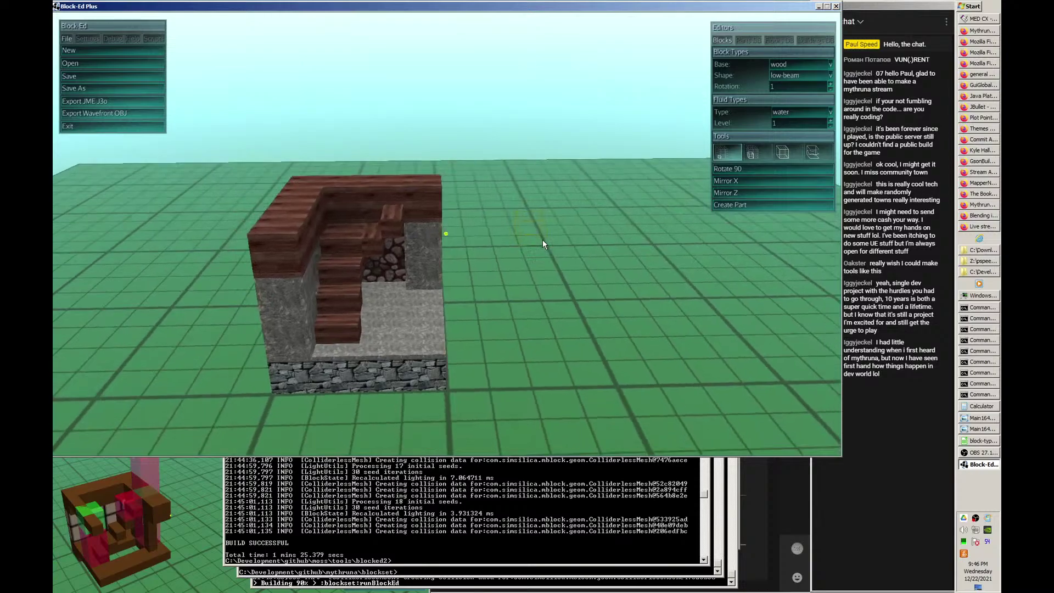
{"action": "key", "text": "a"}
{"action": "middle_click", "coordinate": [466, 220]}
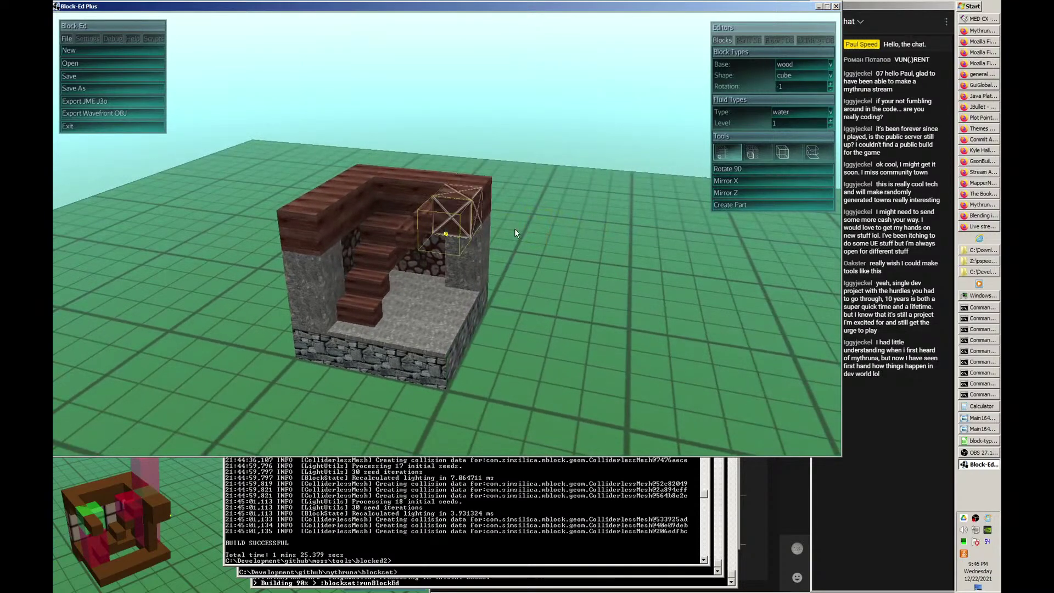
{"action": "key", "text": "a"}
{"action": "key", "text": "d"}
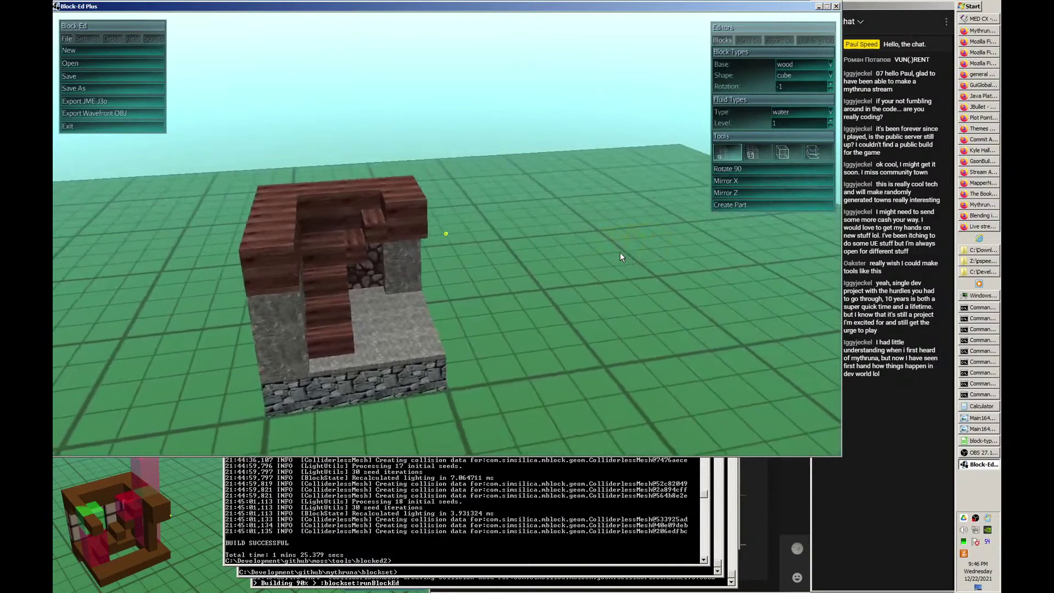
{"action": "key", "text": "d"}
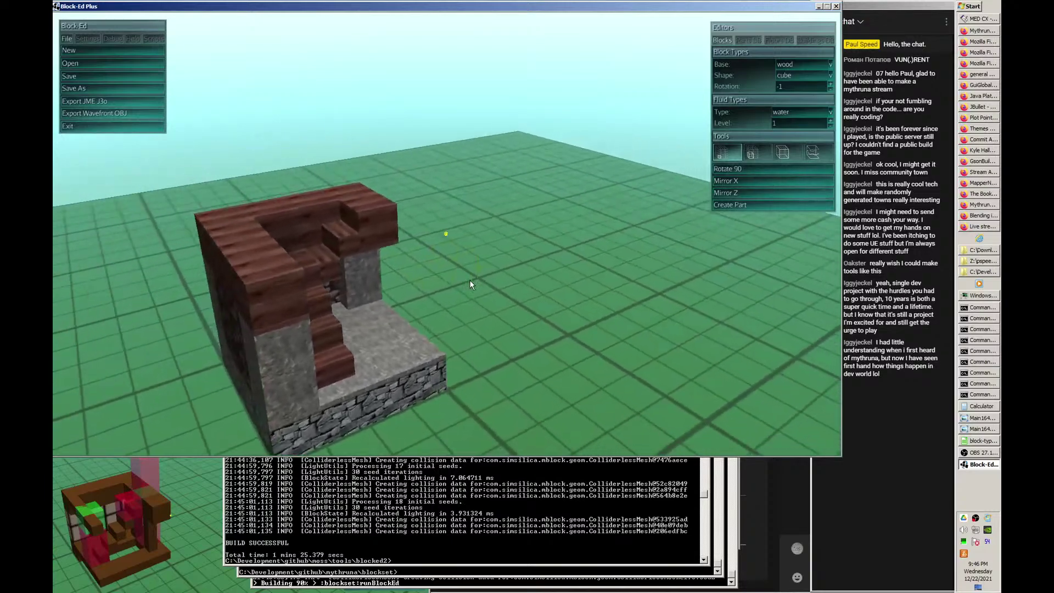
{"action": "key", "text": "a"}
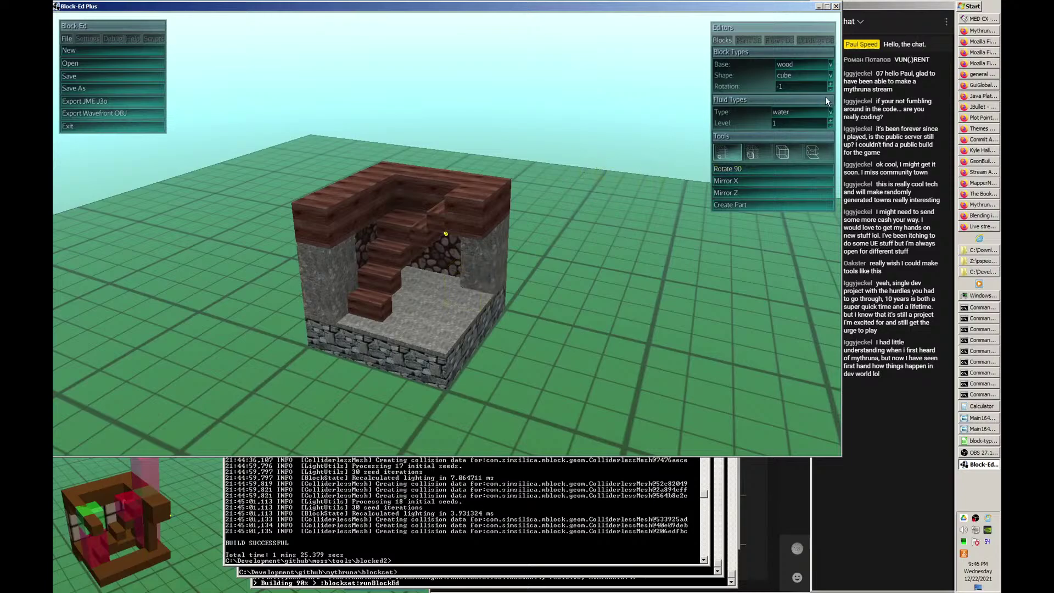
- Set the block shape to post and stand a wood post on the floor beside the staircase's turn
{"action": "left_click", "coordinate": [832, 74]}
{"action": "left_click", "coordinate": [792, 183]}
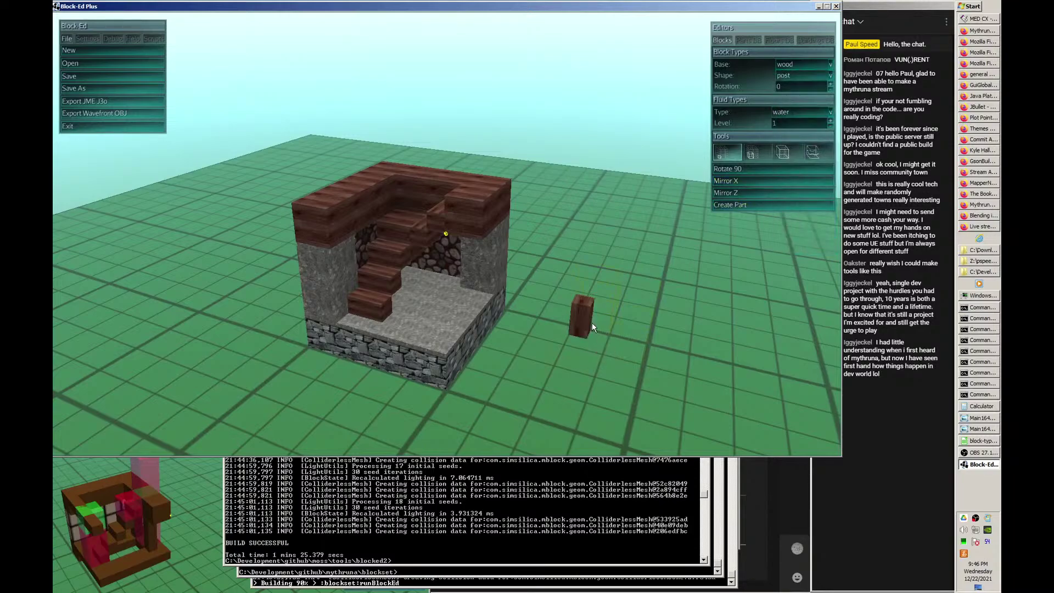
{"action": "middle_click_drag", "start_coordinate": [434, 295], "coordinate": [399, 281]}
{"action": "left_click", "coordinate": [387, 305]}
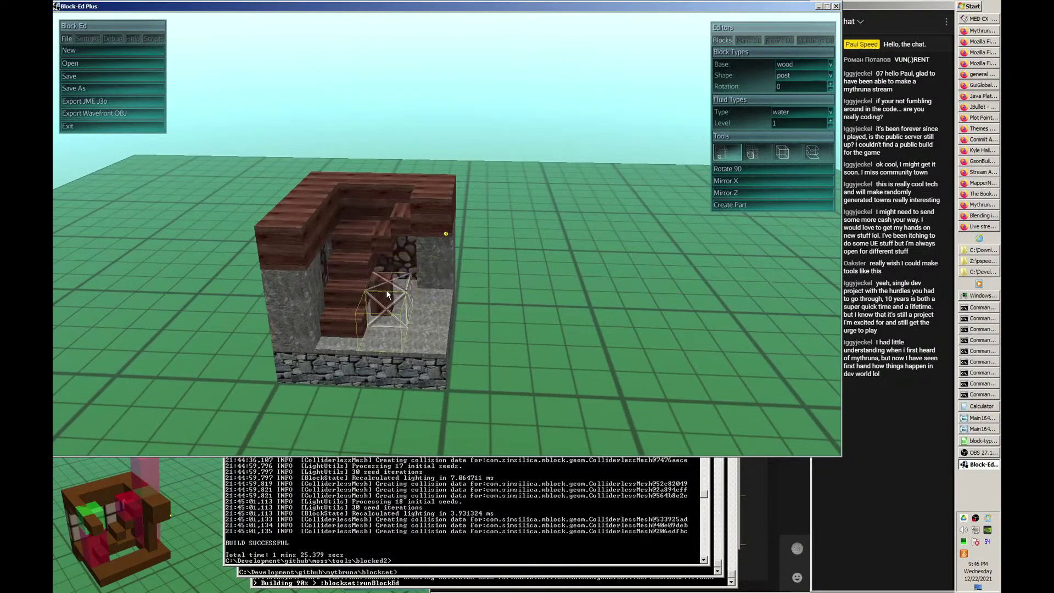
- Place a wood cube in the top layer over the post, joining it to the upper beams
{"action": "middle_click_drag", "start_coordinate": [377, 241], "coordinate": [421, 212]}
{"action": "left_click", "coordinate": [386, 186]}
{"action": "key", "text": "1"}
{"action": "left_click", "coordinate": [388, 203]}
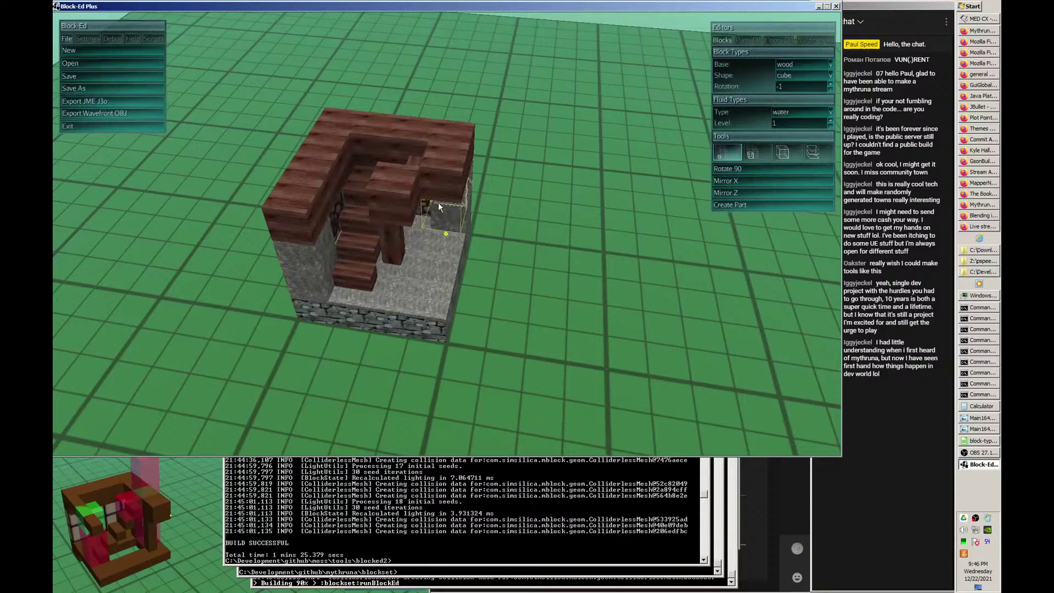
- Try filling the top layer between the post and the open front corner with wood cubes
{"action": "middle_click_drag", "start_coordinate": [430, 200], "coordinate": [390, 220]}
{"action": "left_click", "coordinate": [426, 200]}
{"action": "left_click", "coordinate": [390, 220]}
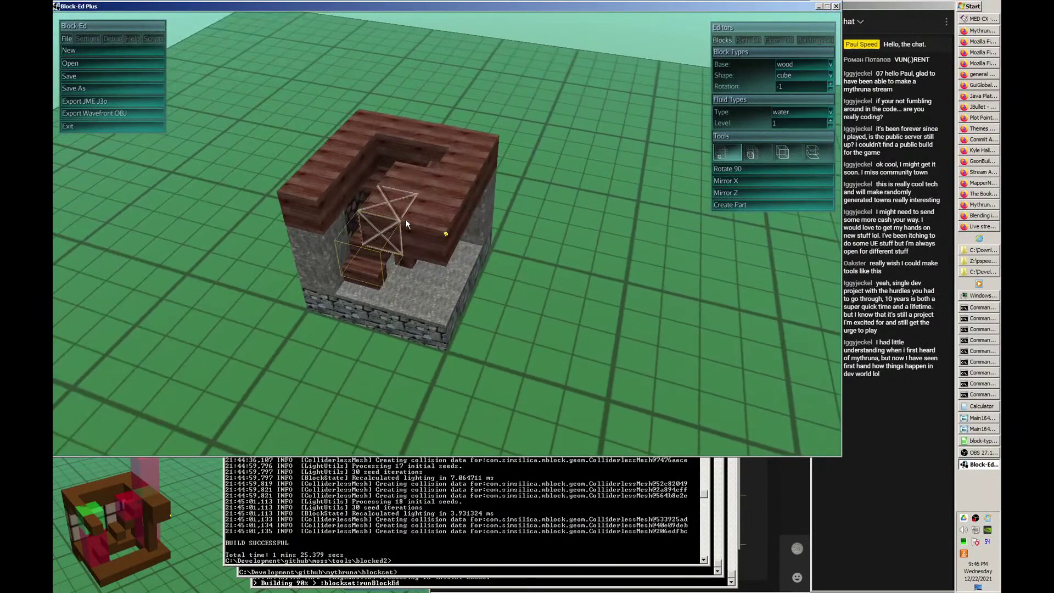
{"action": "key", "text": "d"}
{"action": "key", "text": "s"}
{"action": "key", "text": "a"}
{"action": "key", "text": "w"}
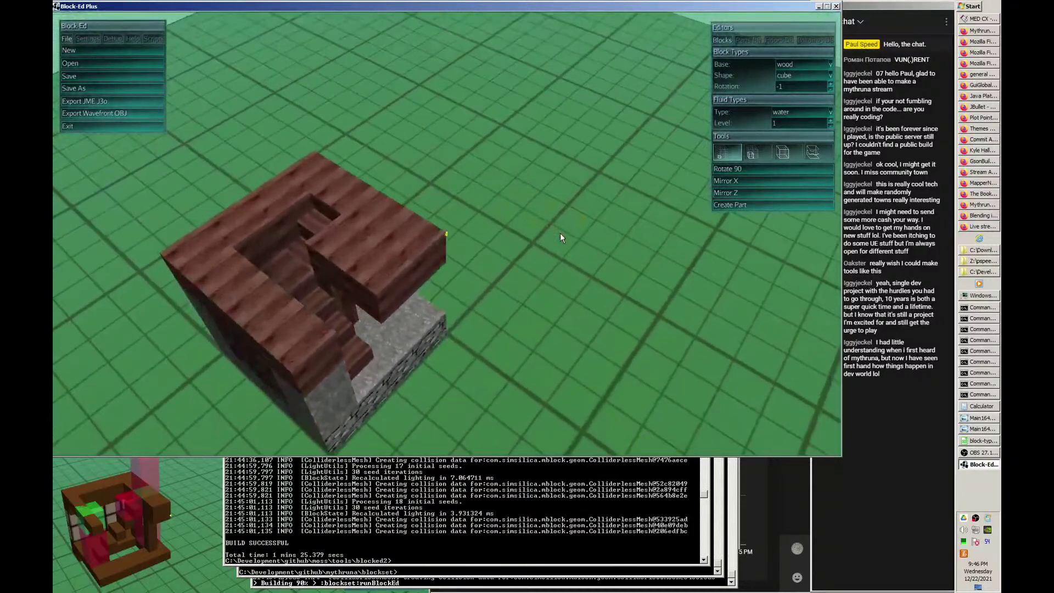
- Remove the three wood cubes just added around the open front corner of the top layer
{"action": "key", "text": "s"}
{"action": "key", "text": "w"}
{"action": "right_click", "coordinate": [421, 239]}
{"action": "right_click", "coordinate": [387, 239]}
{"action": "right_click", "coordinate": [419, 219]}
{"action": "key", "text": "s"}
{"action": "key", "text": "s"}
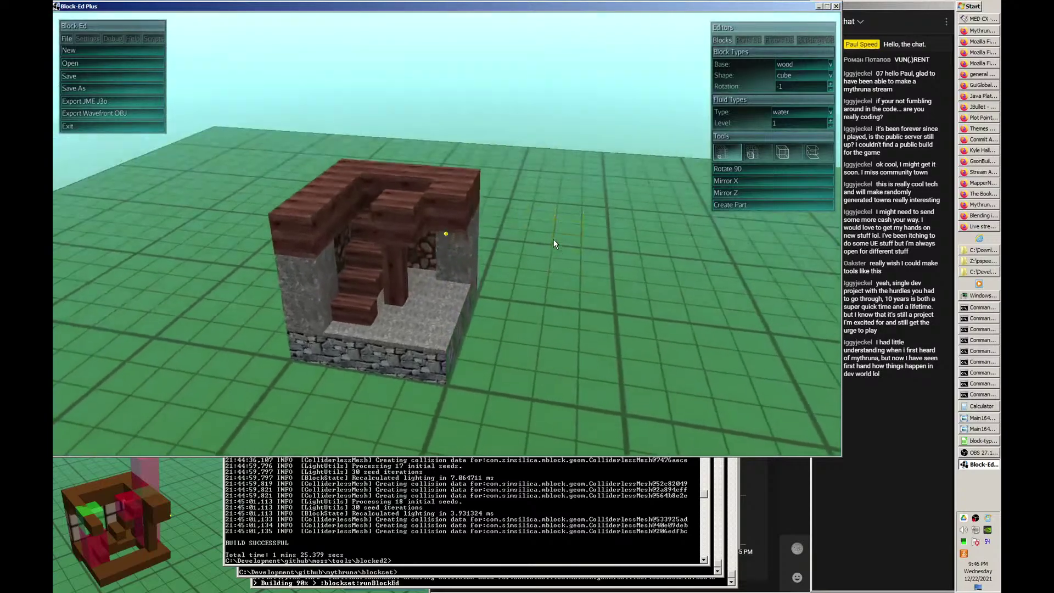
- Fill the top layer from the post to the open front corner with wood cubes, keeping the opening over the stairs
{"action": "key", "text": "w"}
{"action": "key", "text": "a"}
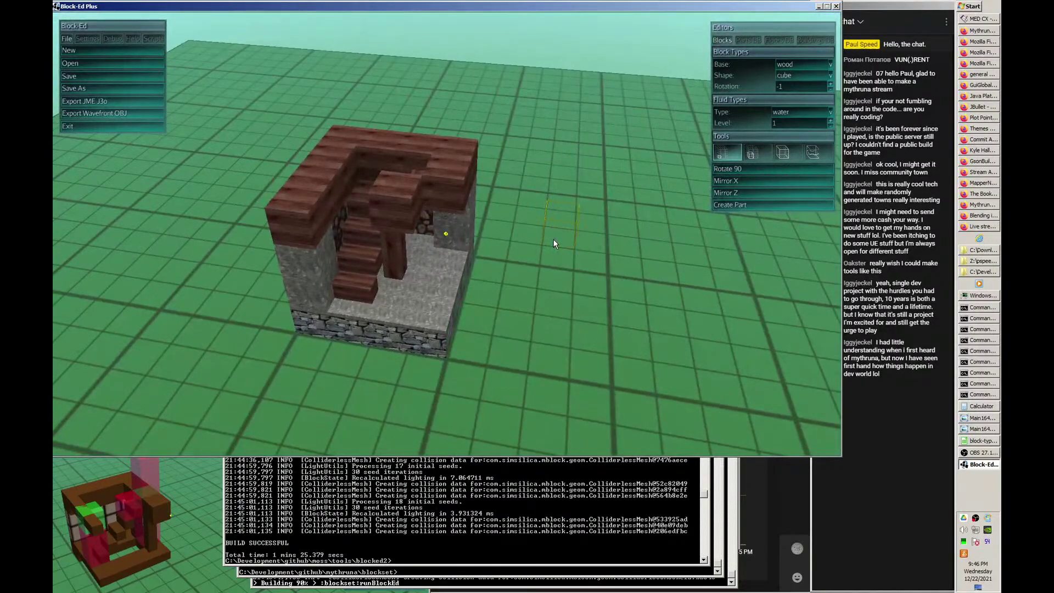
{"action": "key", "text": "a"}
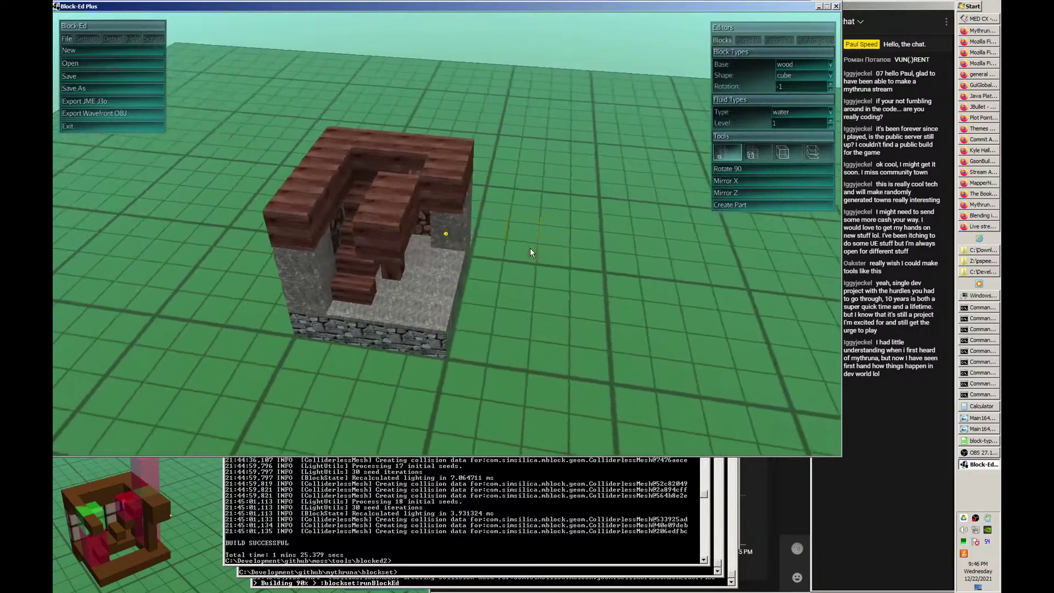
{"action": "left_click", "coordinate": [451, 203]}
{"action": "key", "text": "a"}
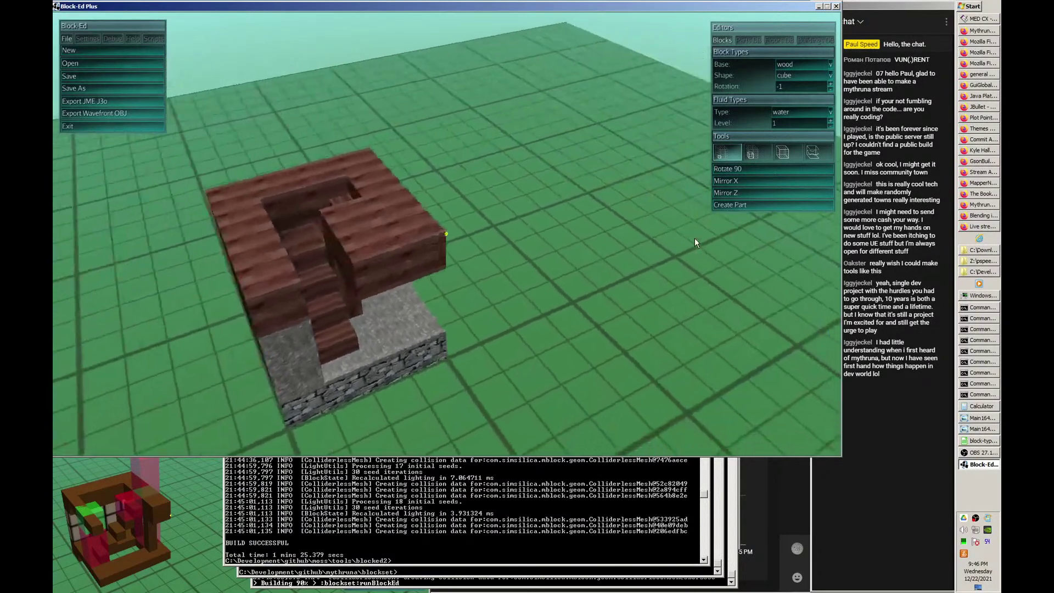
- Examine the corner stair part from low and high angles for headroom, post placement and the opening above the treads
{"action": "key", "text": "s"}
{"action": "key", "text": "d"}
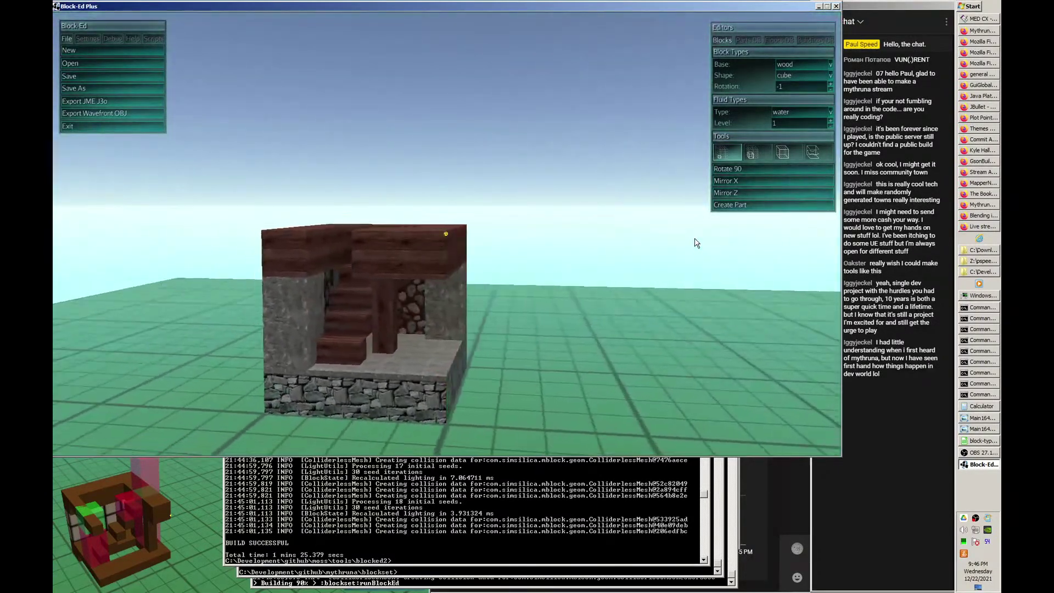
{"action": "key", "text": "w"}
{"action": "key", "text": "a"}
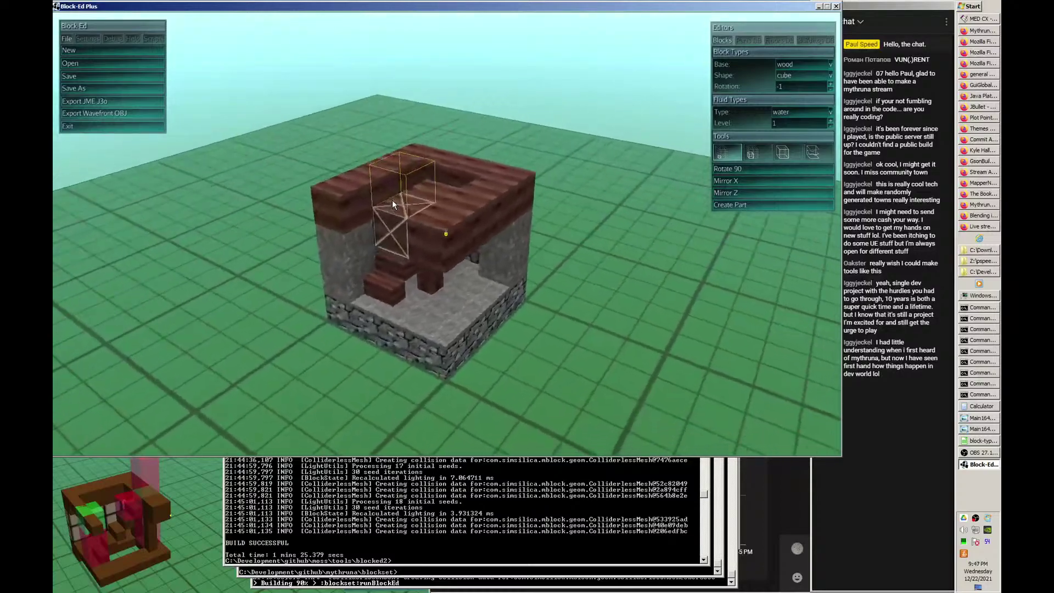
{"action": "key", "text": "d"}
{"action": "key", "text": "a"}
{"action": "key", "text": "s"}
{"action": "key", "text": "w"}
{"action": "key", "text": "d"}
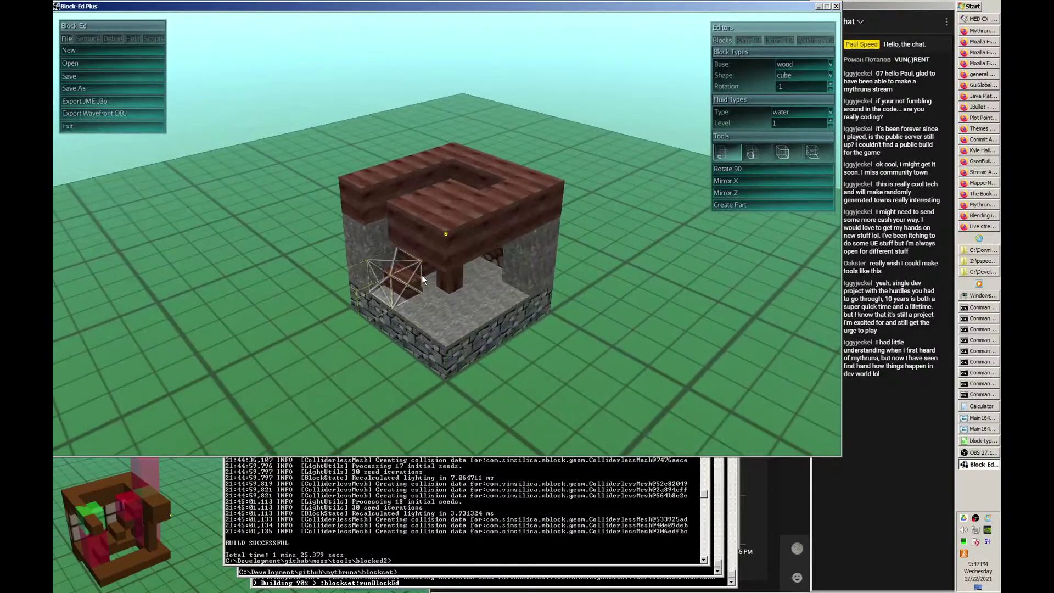
{"action": "key", "text": "s"}
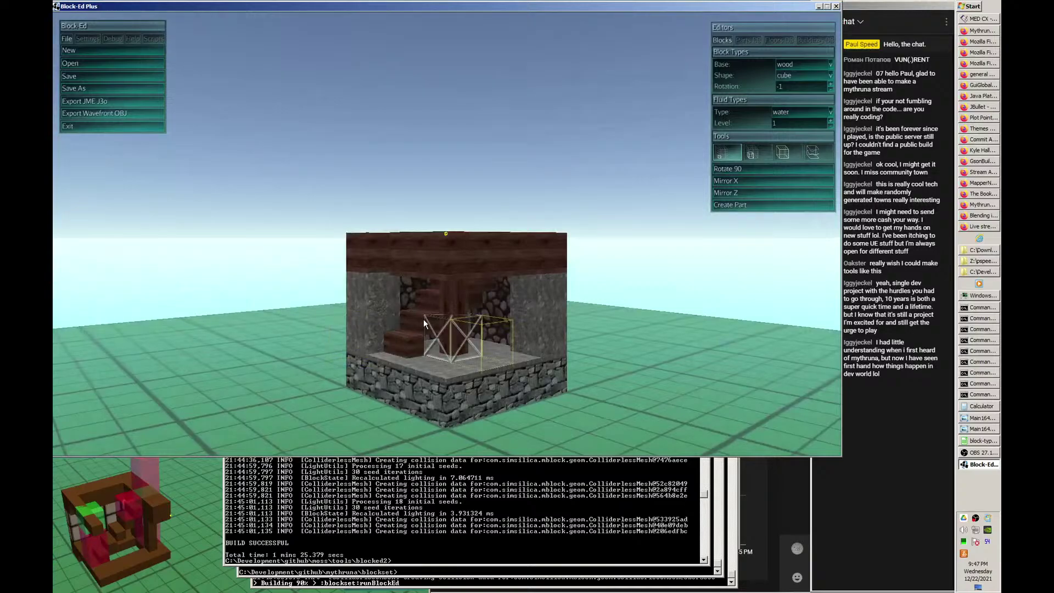
{"action": "left_click", "coordinate": [419, 311]}
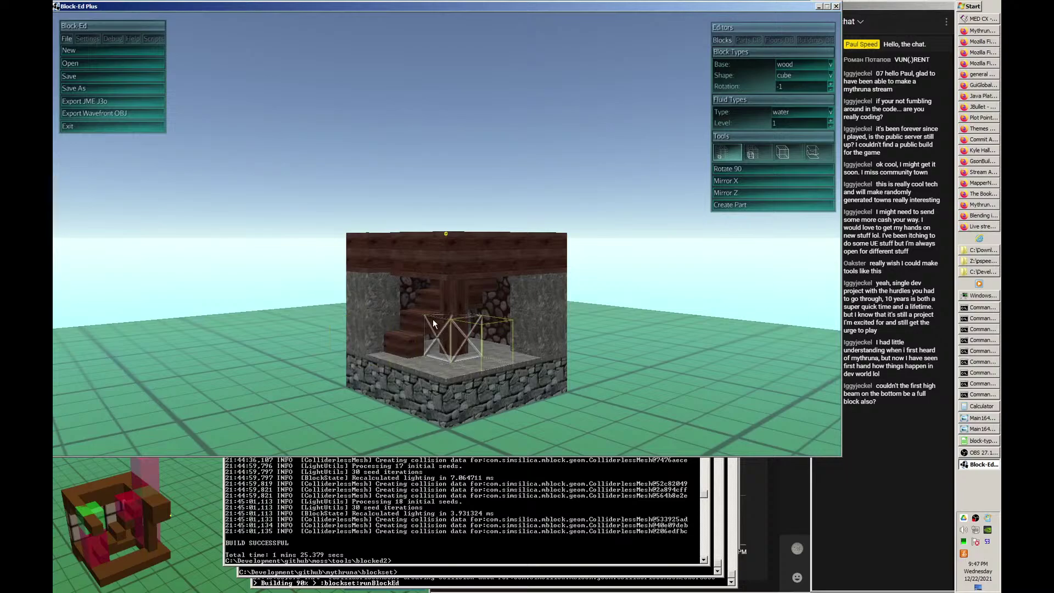
- Examine the support post, stair treads and space beneath the upper floor from around the open front corner
{"action": "key", "text": "d"}
{"action": "key", "text": "a"}
{"action": "key", "text": "a"}
{"action": "key", "text": "d"}
{"action": "key", "text": "d"}
{"action": "key", "text": "a"}
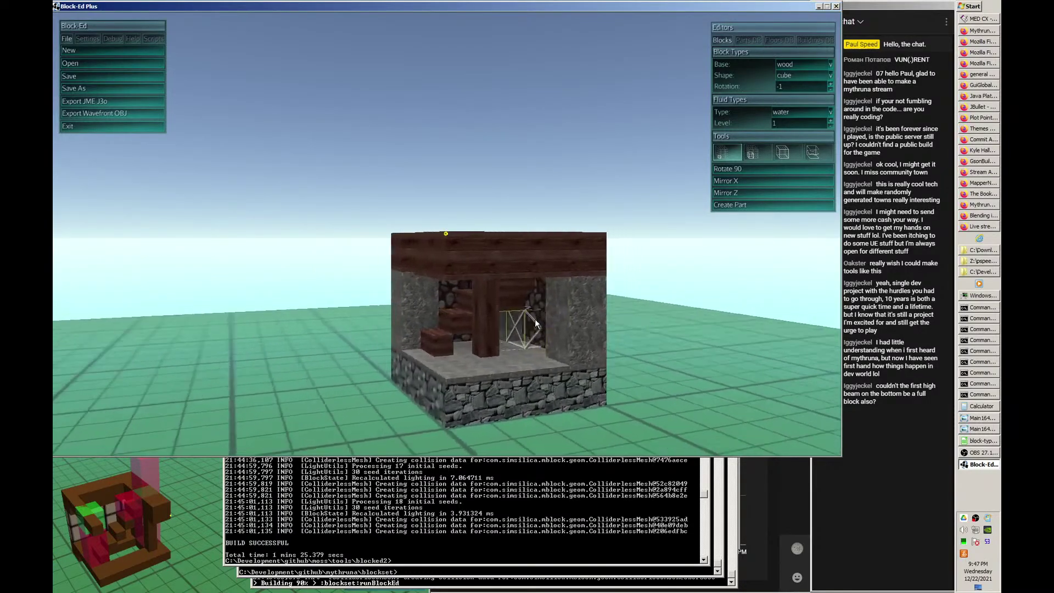
{"action": "key", "text": "d"}
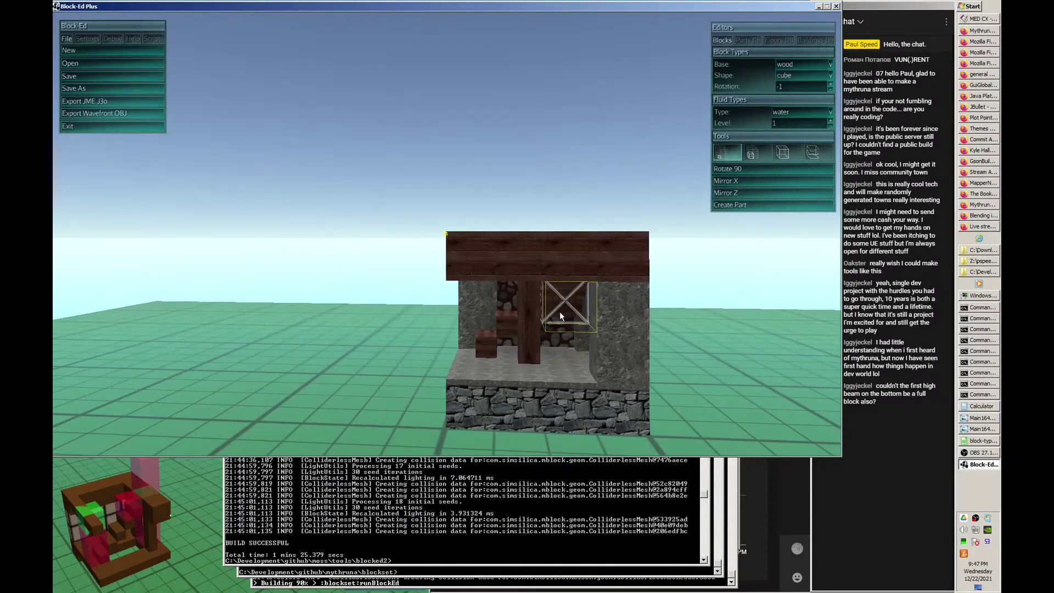
{"action": "key", "text": "a"}
{"action": "key", "text": "a"}
{"action": "key", "text": "a"}
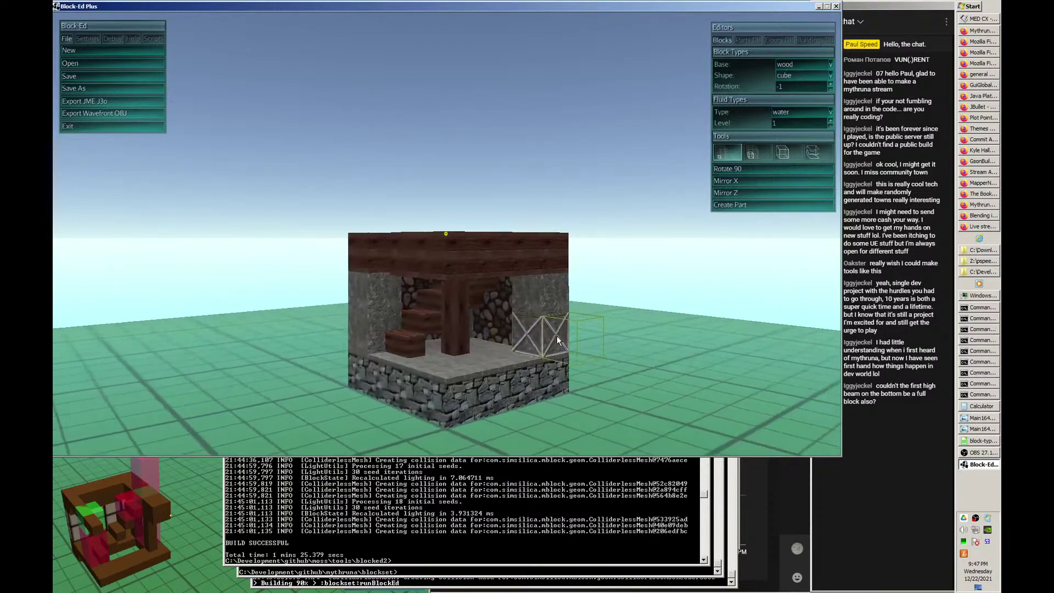
{"action": "key", "text": "d"}
{"action": "right_click", "coordinate": [504, 333]}
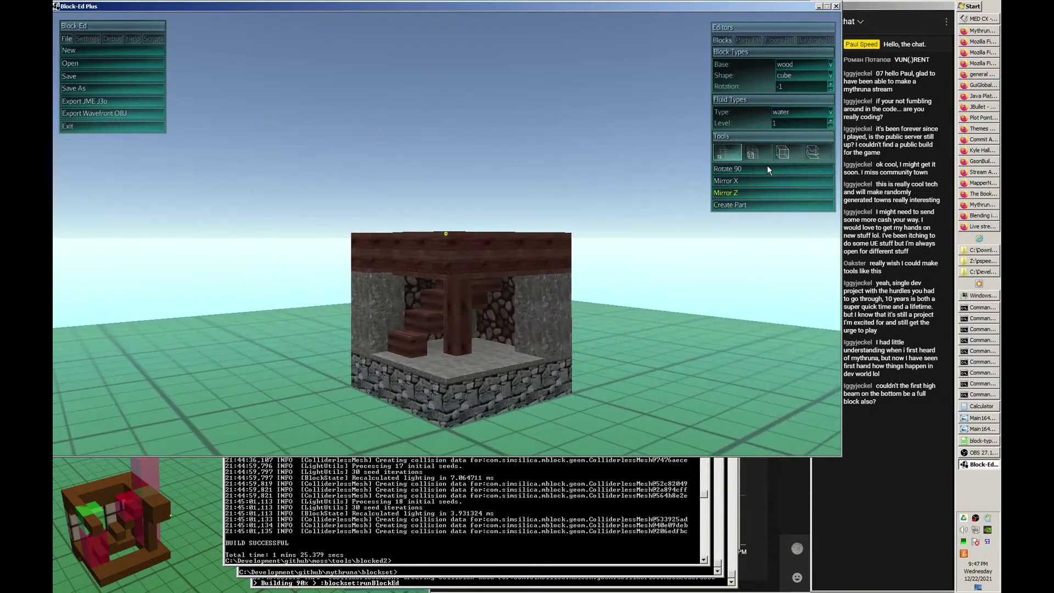
- Try a wood hi-slab directly in front of the support post, and remove it again
{"action": "left_click", "coordinate": [831, 77]}
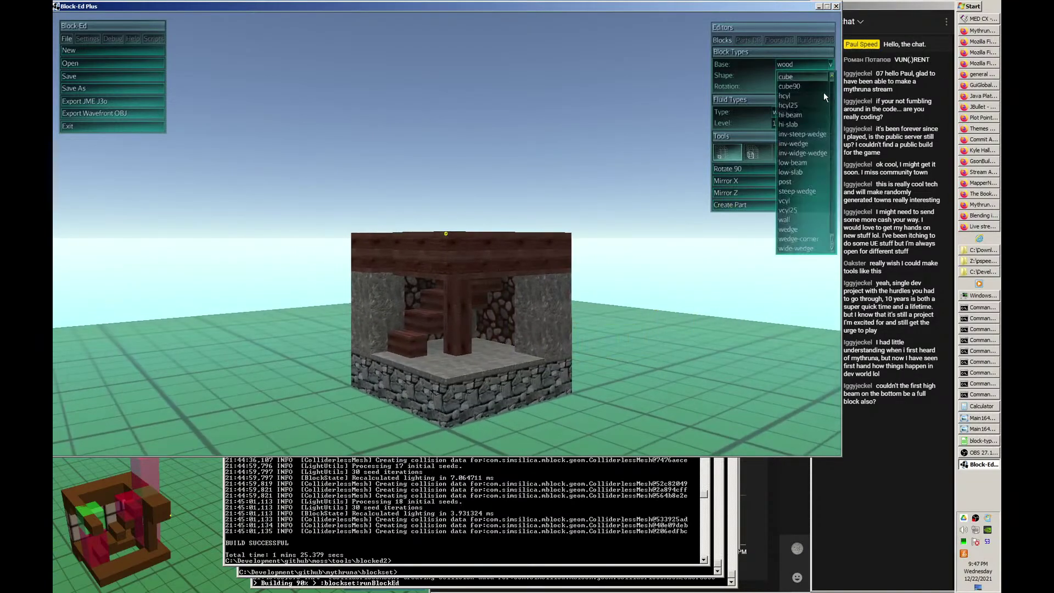
{"action": "left_click", "coordinate": [803, 120]}
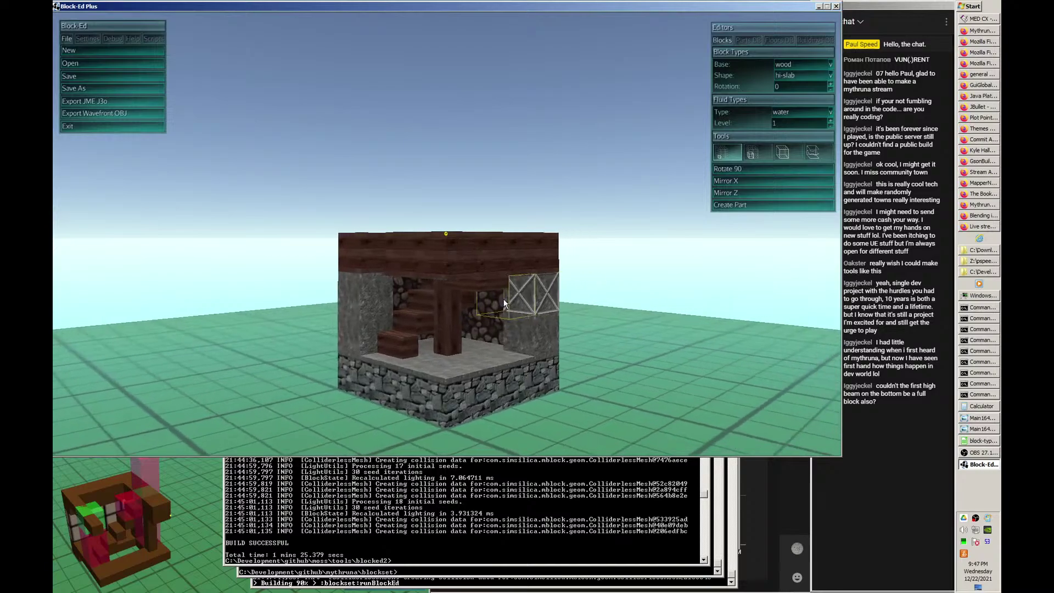
{"action": "left_click", "coordinate": [453, 321]}
{"action": "key", "text": "d"}
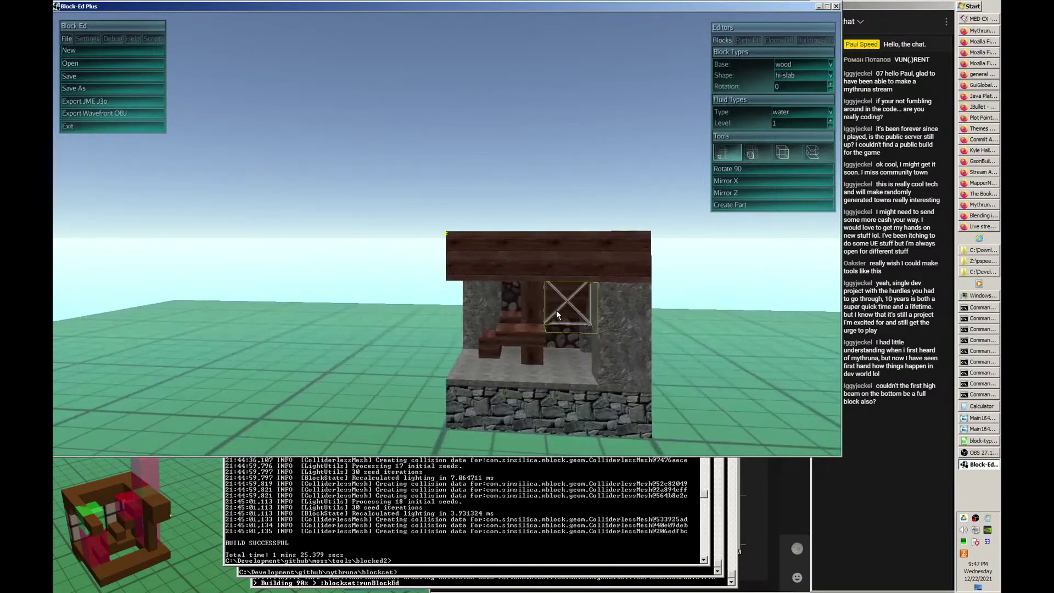
{"action": "key", "text": "a"}
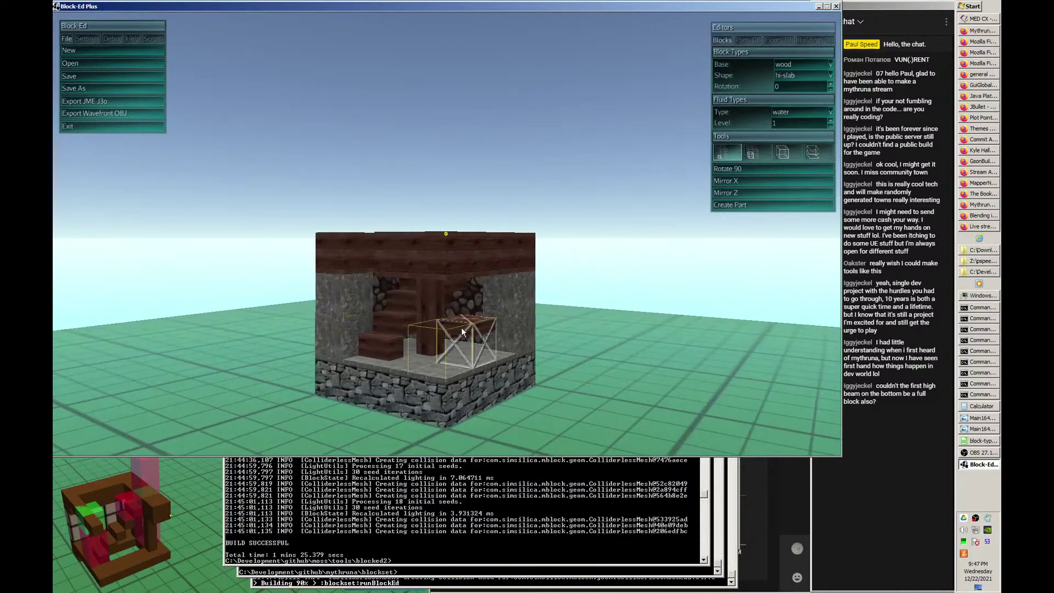
{"action": "key", "text": "d"}
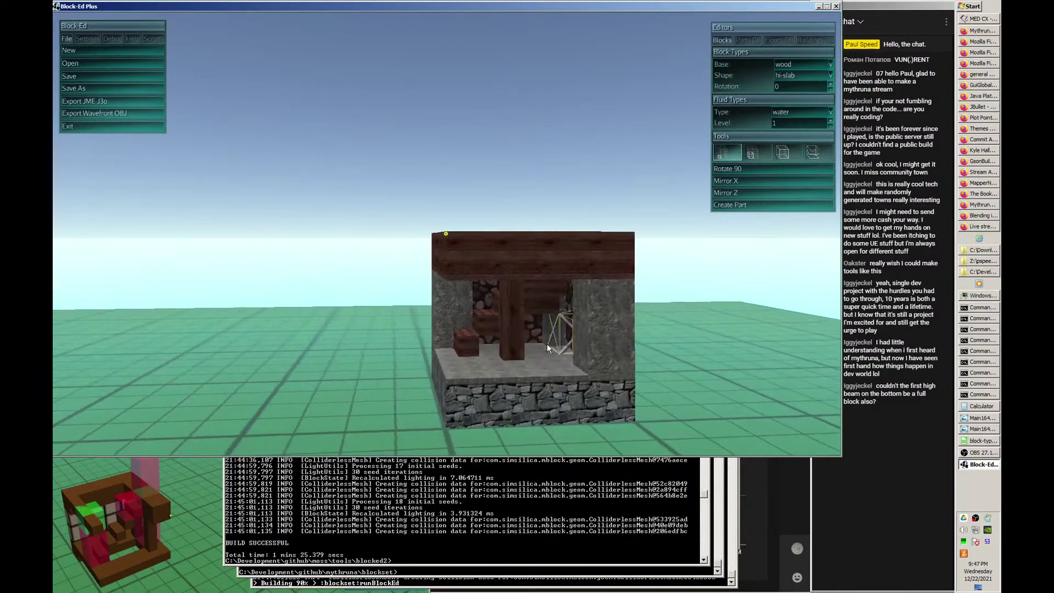
{"action": "key", "text": "a"}
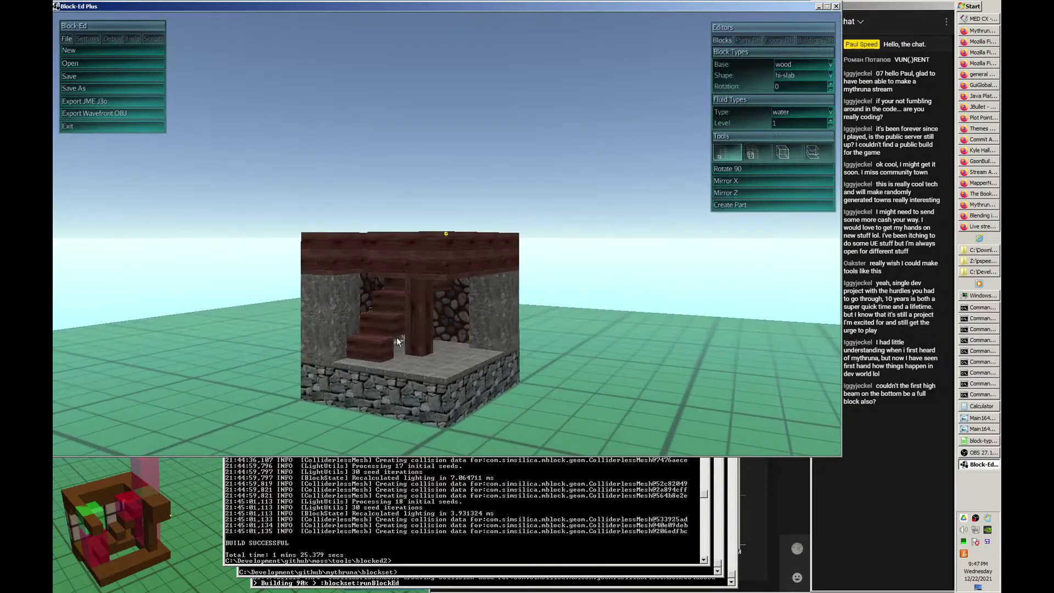
- Reuse the existing post's block type to add a second wood post beside the foot of the stairs, supporting the upper floor
{"action": "key", "text": "d"}
{"action": "key", "text": "a"}
{"action": "key", "text": "d"}
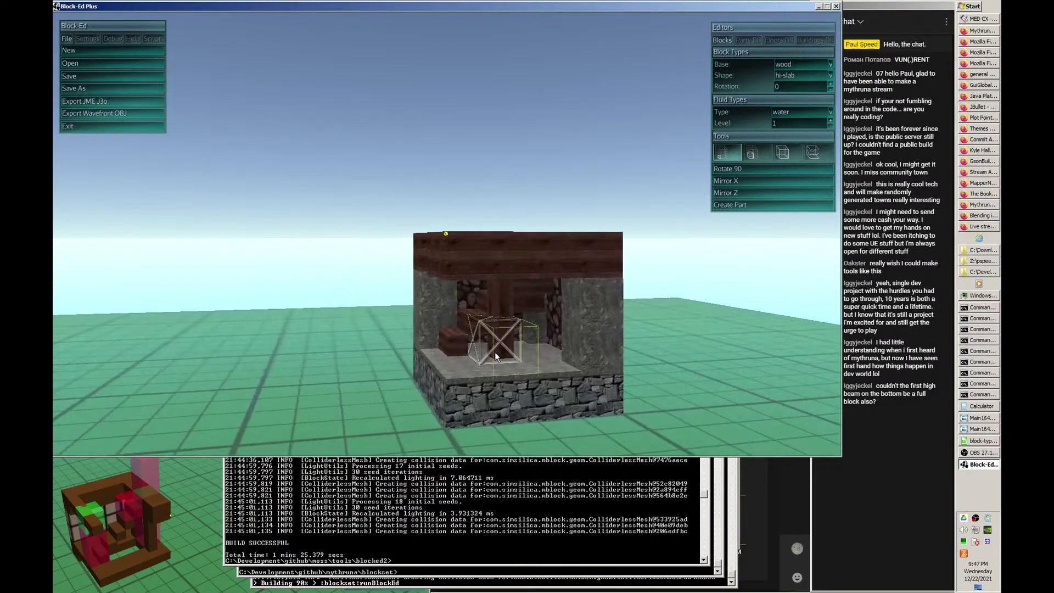
{"action": "middle_click", "coordinate": [501, 350]}
{"action": "left_click", "coordinate": [451, 358]}
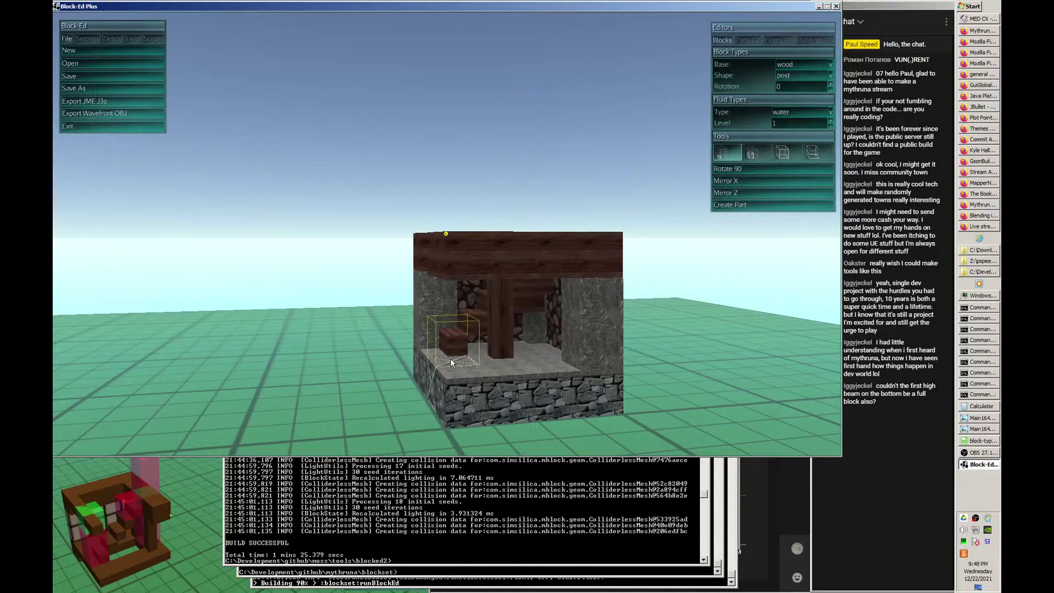
- Examine the two posts and the gap in the upper floor's edge from around and above
{"action": "key", "text": "a"}
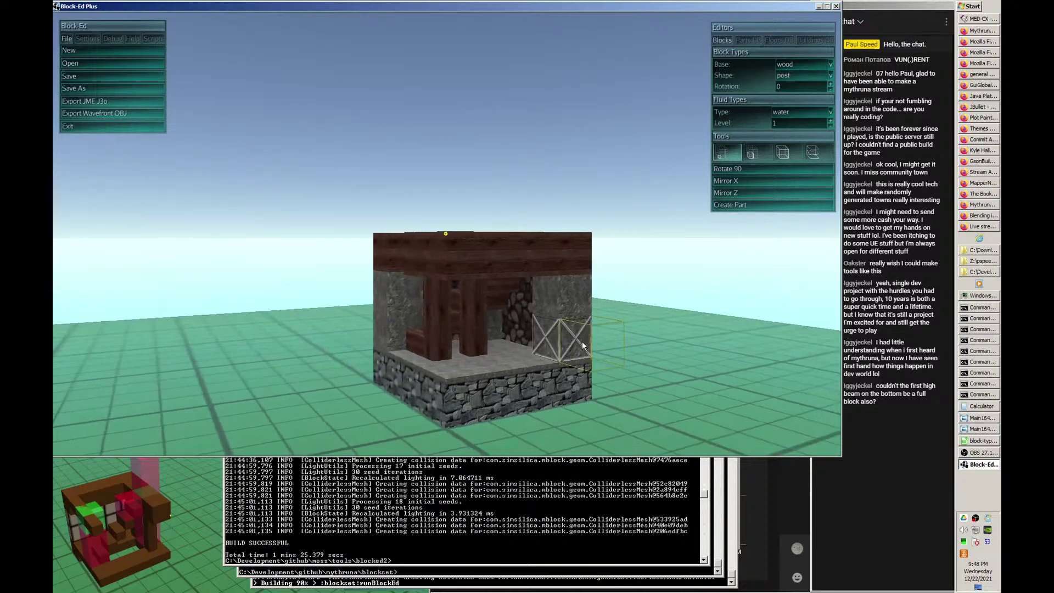
{"action": "key", "text": "d"}
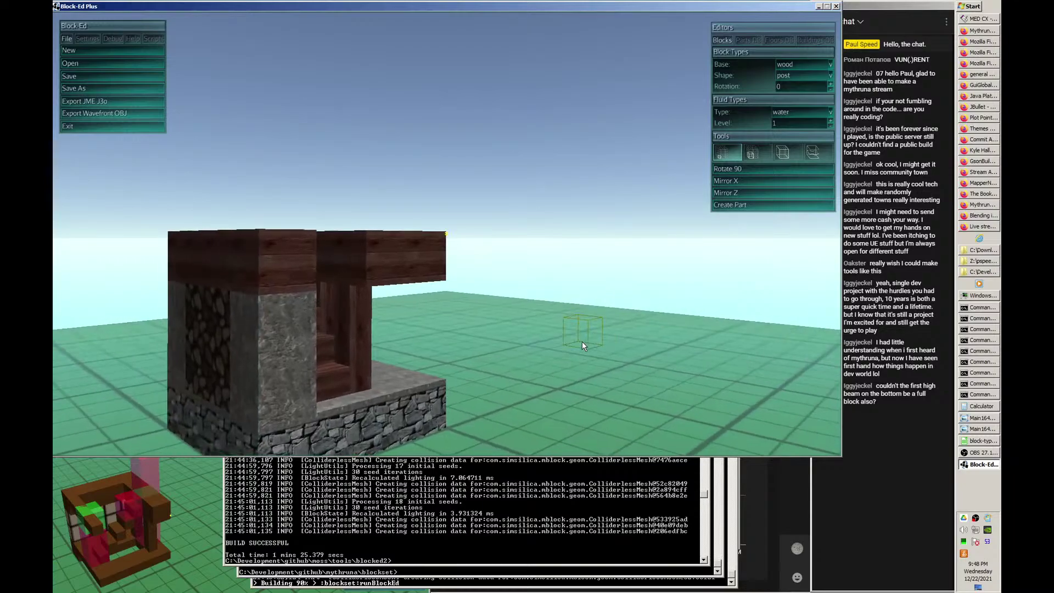
{"action": "key", "text": "d"}
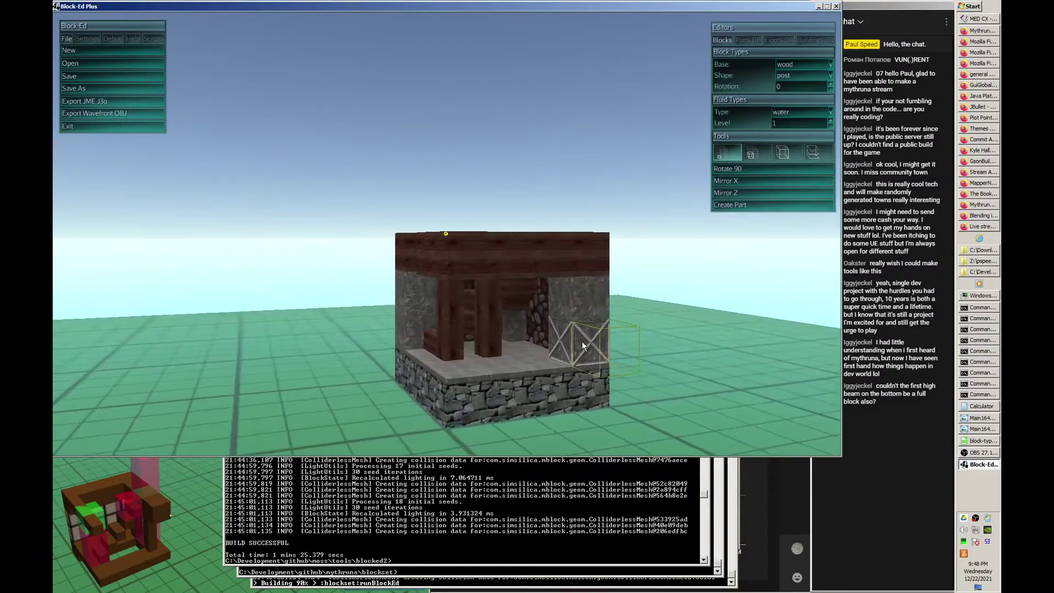
{"action": "key", "text": "w"}
{"action": "key", "text": "a"}
{"action": "key", "text": "a"}
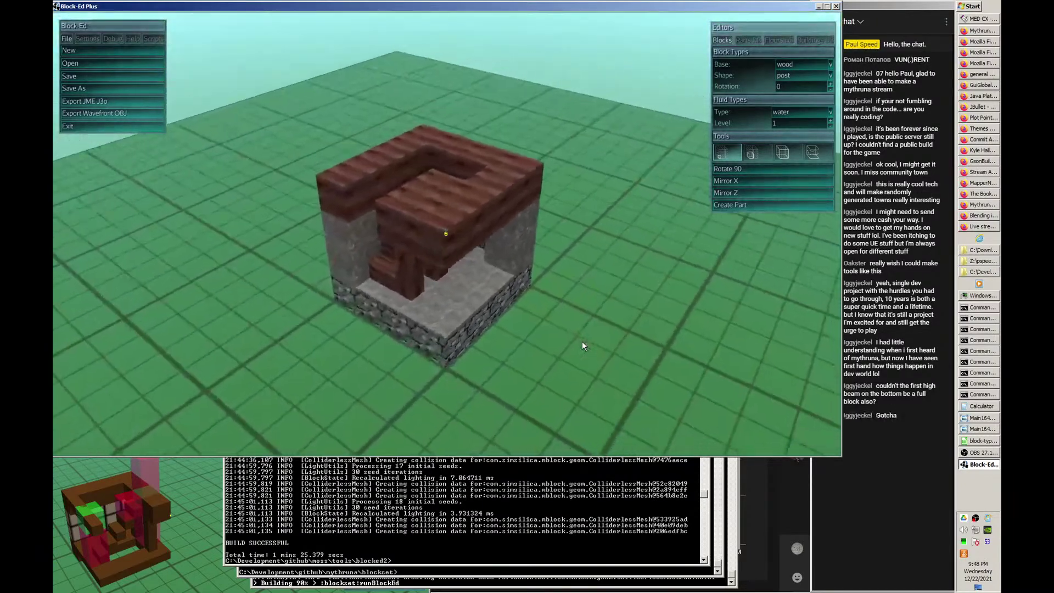
{"action": "key", "text": "s"}
{"action": "key", "text": "d"}
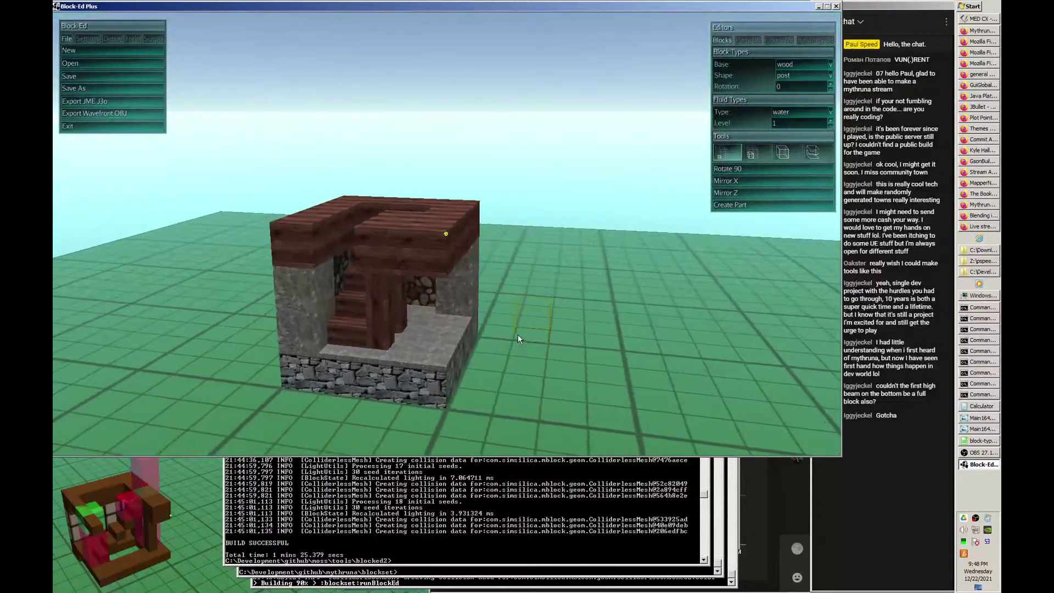
- Bridge the gap in the top layer above the stair entry with wood hi-beam at rotation 2
{"action": "left_click", "coordinate": [832, 76]}
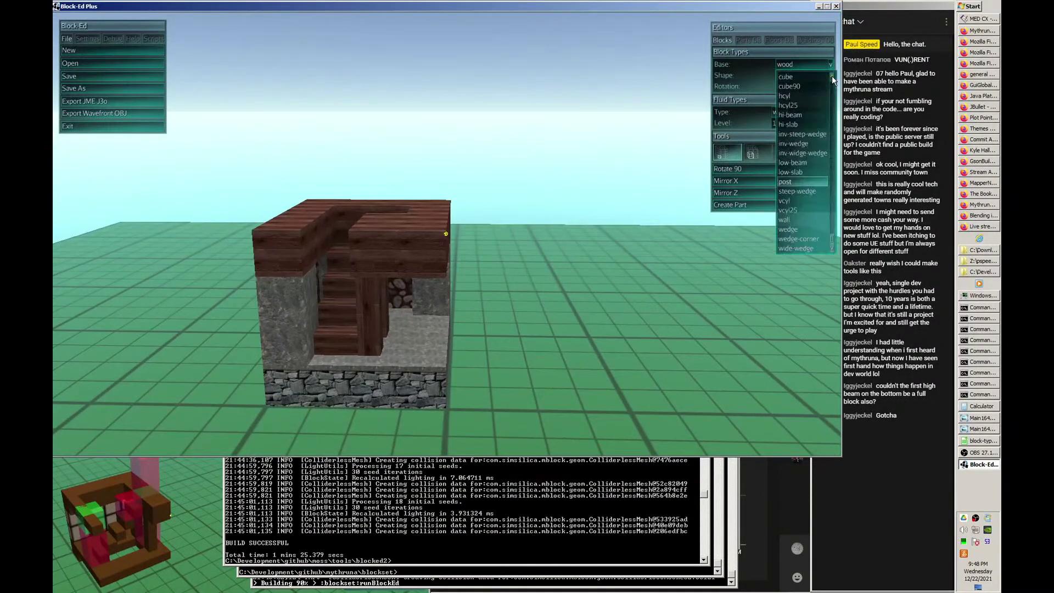
{"action": "left_click", "coordinate": [806, 117]}
{"action": "key", "text": "d"}
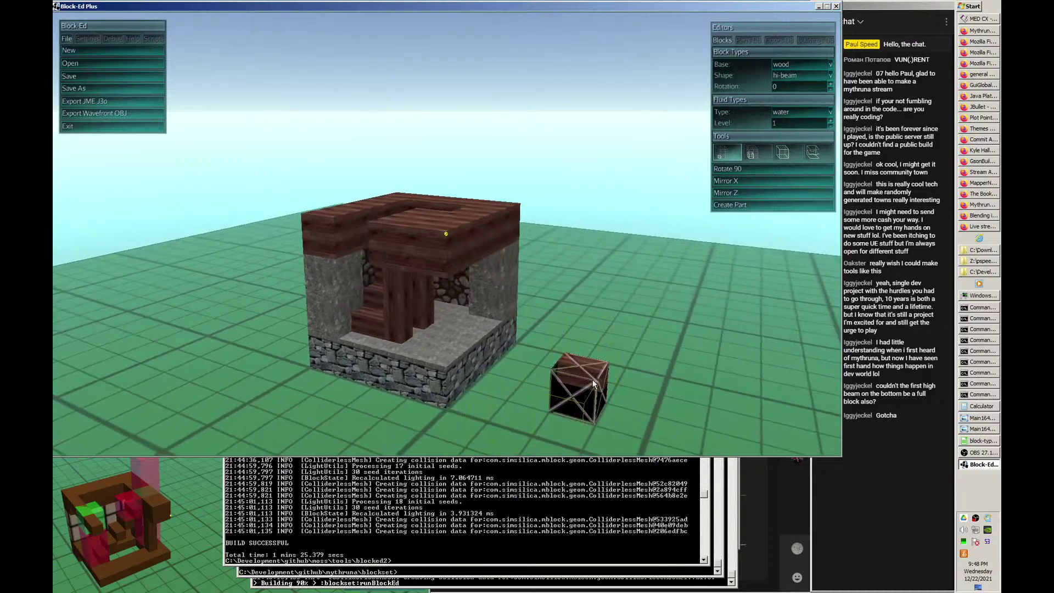
{"action": "key", "text": "d"}
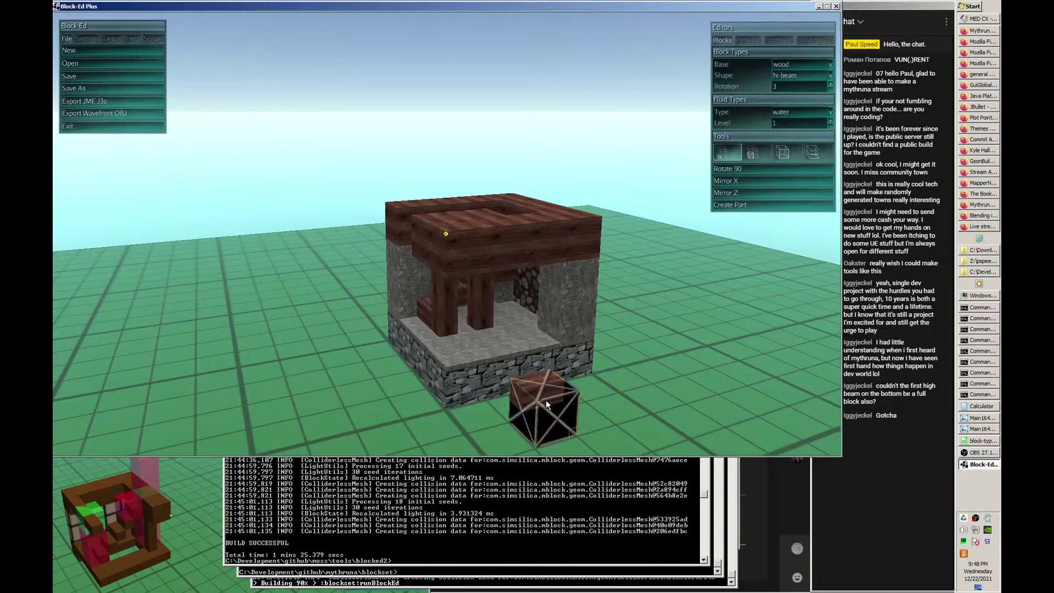
{"action": "scroll", "coordinate": [553, 420], "scroll_direction": "down", "scroll_amount": 1}
{"action": "left_click", "coordinate": [552, 420]}
{"action": "right_click", "coordinate": [555, 408]}
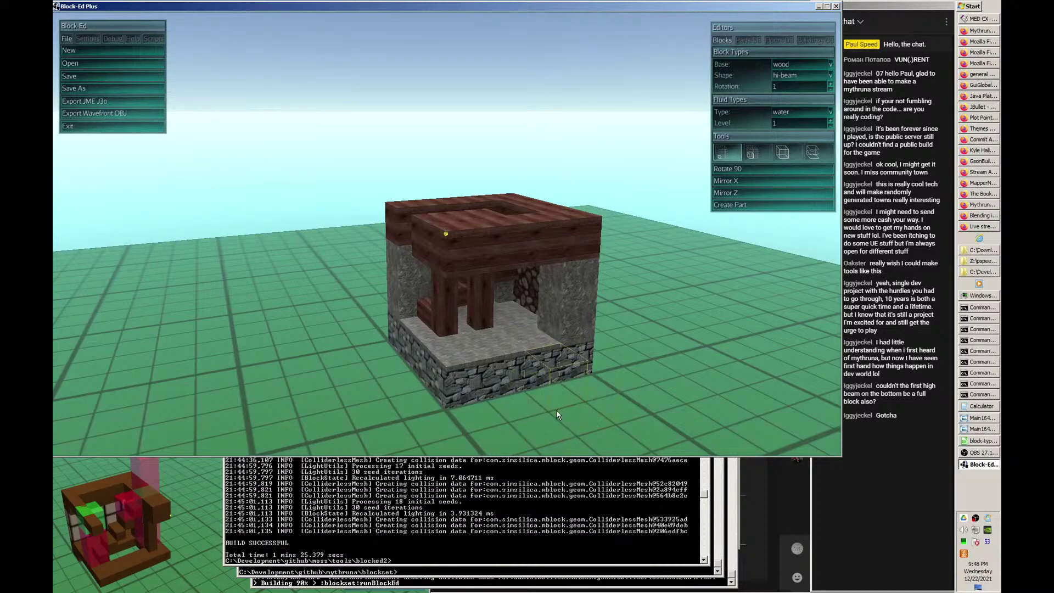
{"action": "left_click", "coordinate": [556, 418]}
{"action": "right_click", "coordinate": [552, 409]}
{"action": "middle_click_drag", "start_coordinate": [406, 212], "coordinate": [527, 250]}
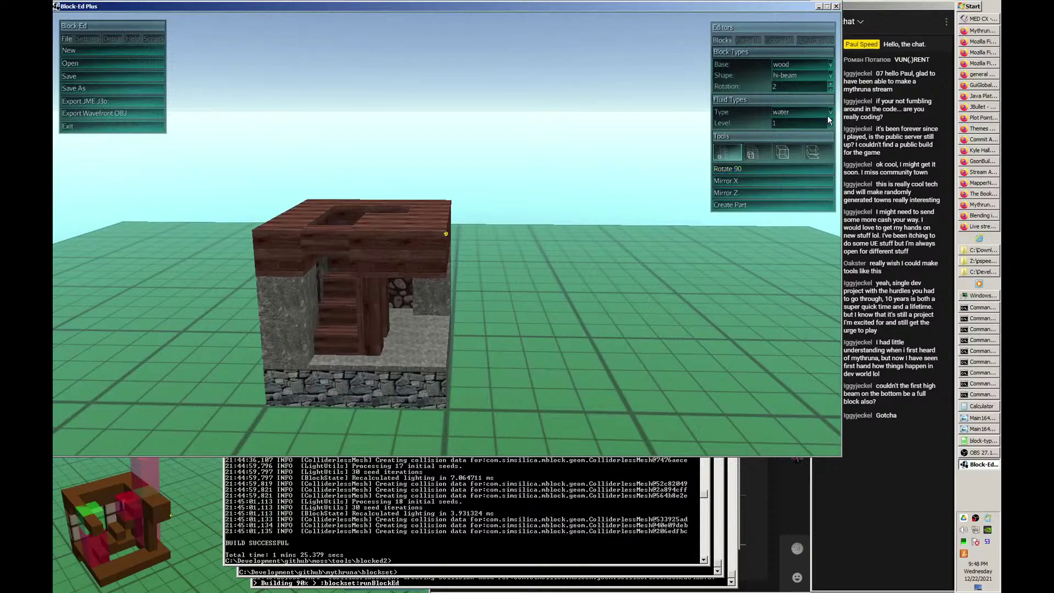
- Switch to the fluid tool with type keep and test a level 1 block beneath the bridging beam, removing it again
{"action": "left_click", "coordinate": [816, 152]}
{"action": "middle_click_drag", "start_coordinate": [808, 127], "coordinate": [752, 152]}
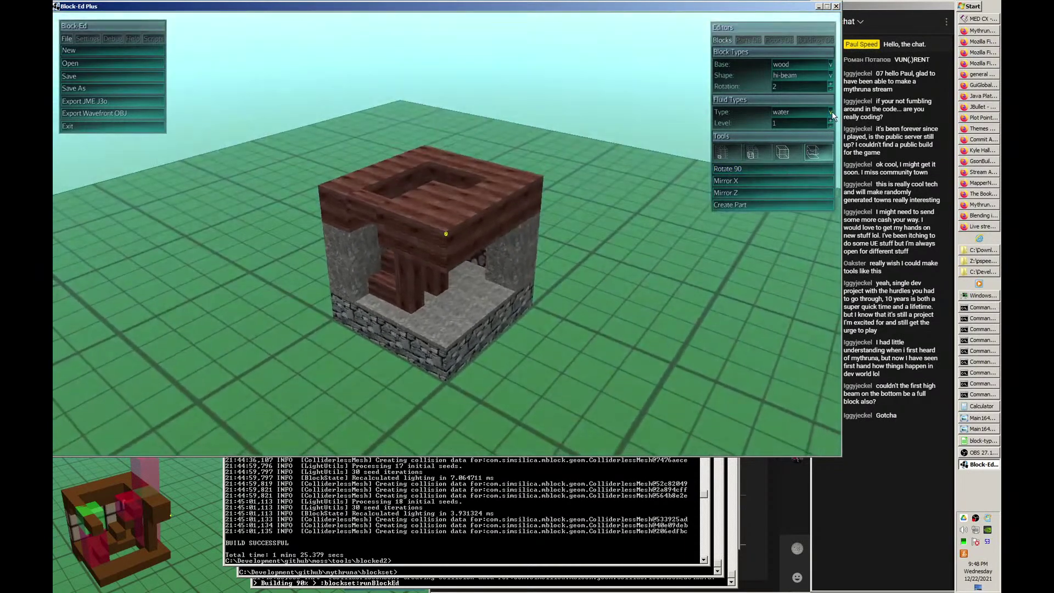
{"action": "left_click", "coordinate": [831, 112]}
{"action": "left_click", "coordinate": [783, 136]}
{"action": "left_click", "coordinate": [332, 226]}
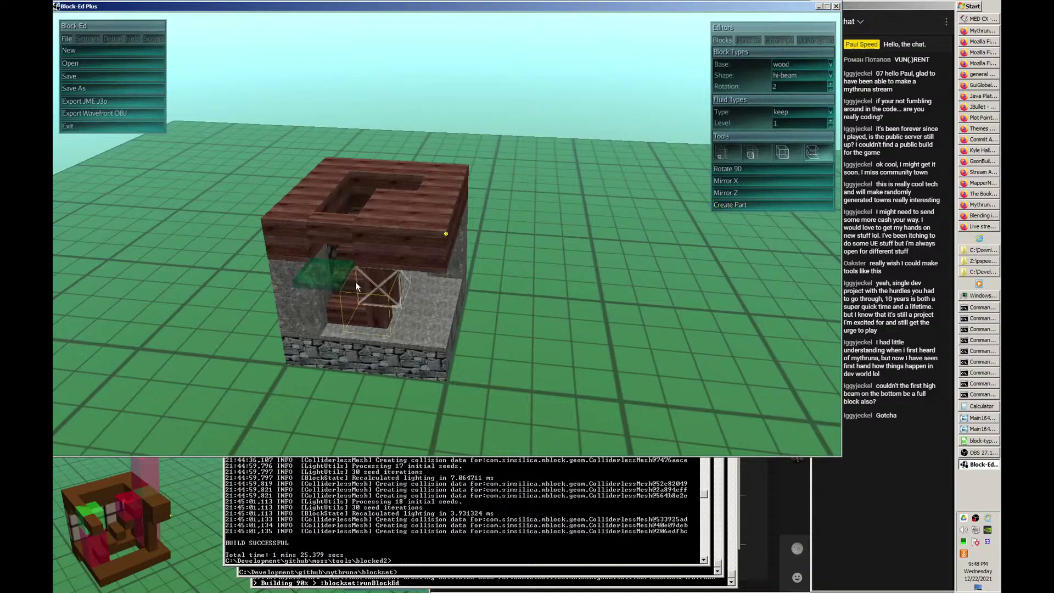
{"action": "right_click", "coordinate": [322, 285]}
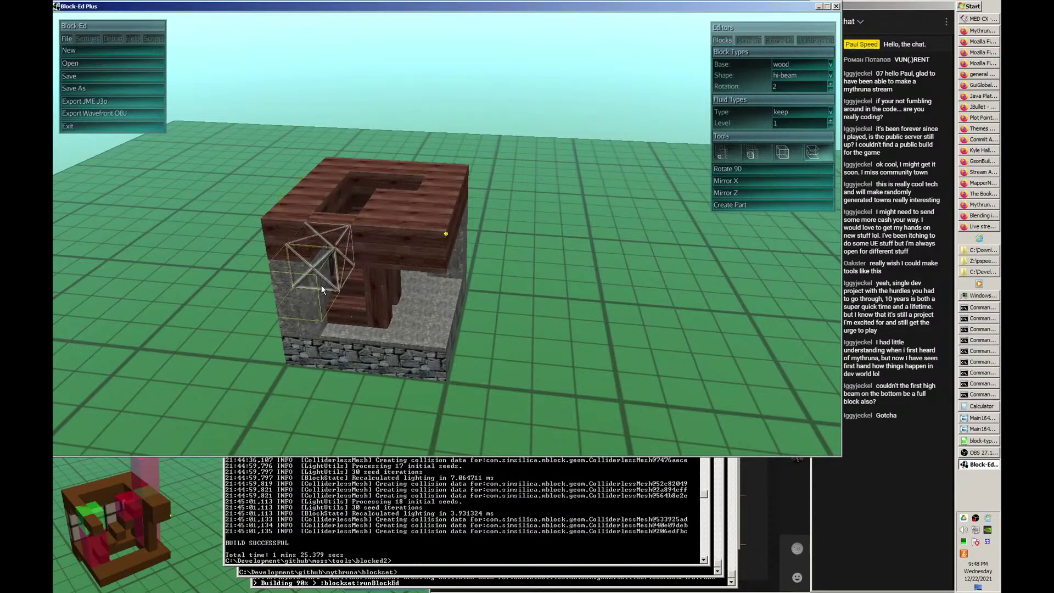
- Mark the stair opening around the bridging beam with keep fluid at level 8
{"action": "left_click_drag", "start_coordinate": [559, 277], "coordinate": [829, 150]}
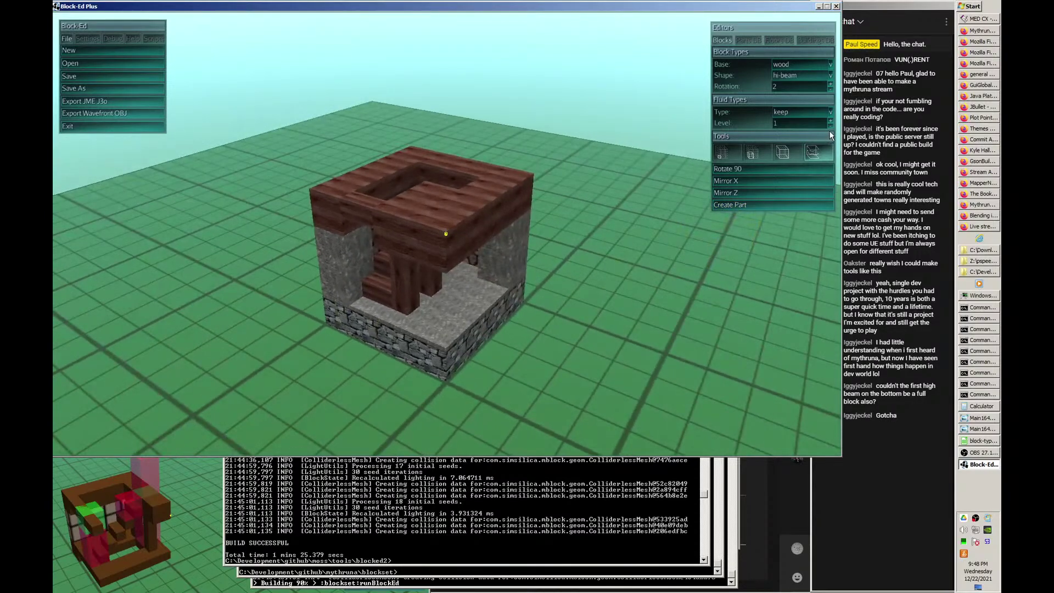
{"action": "left_click", "coordinate": [829, 126]}
{"action": "key", "text": "a"}
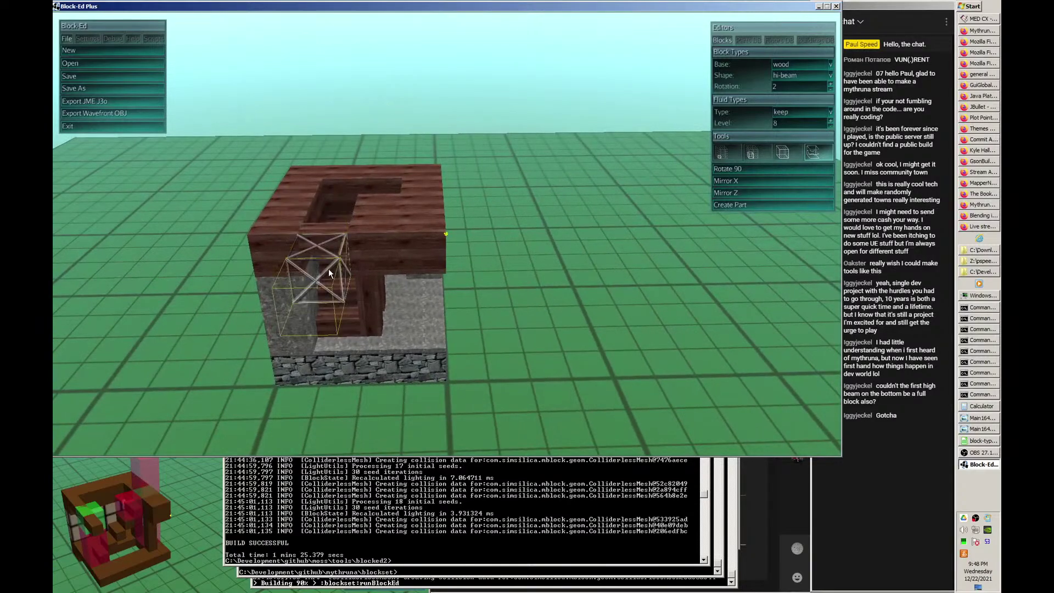
{"action": "left_click", "coordinate": [330, 253]}
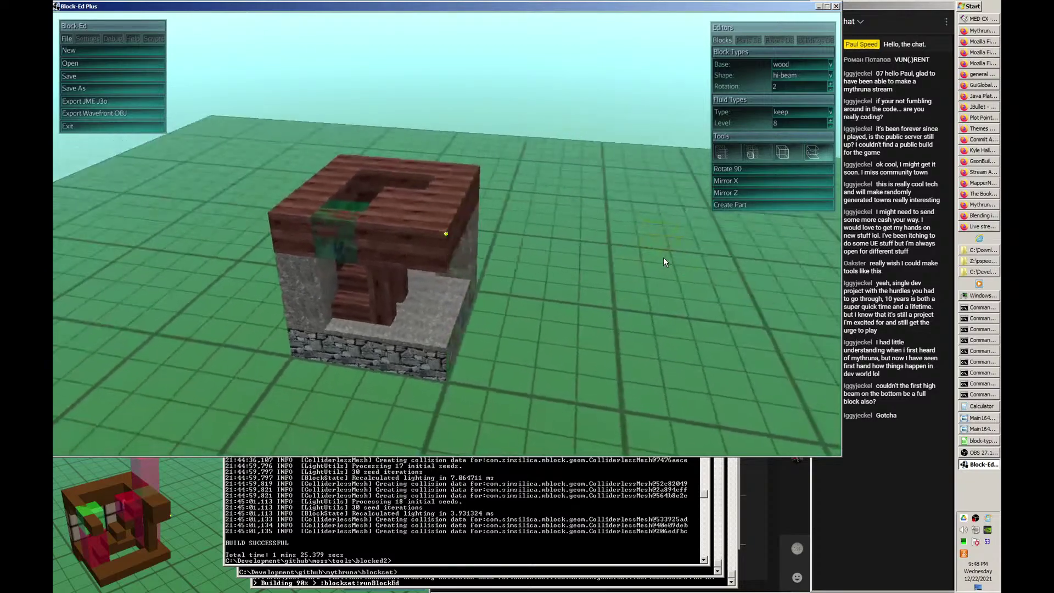
{"action": "key", "text": "Left"}
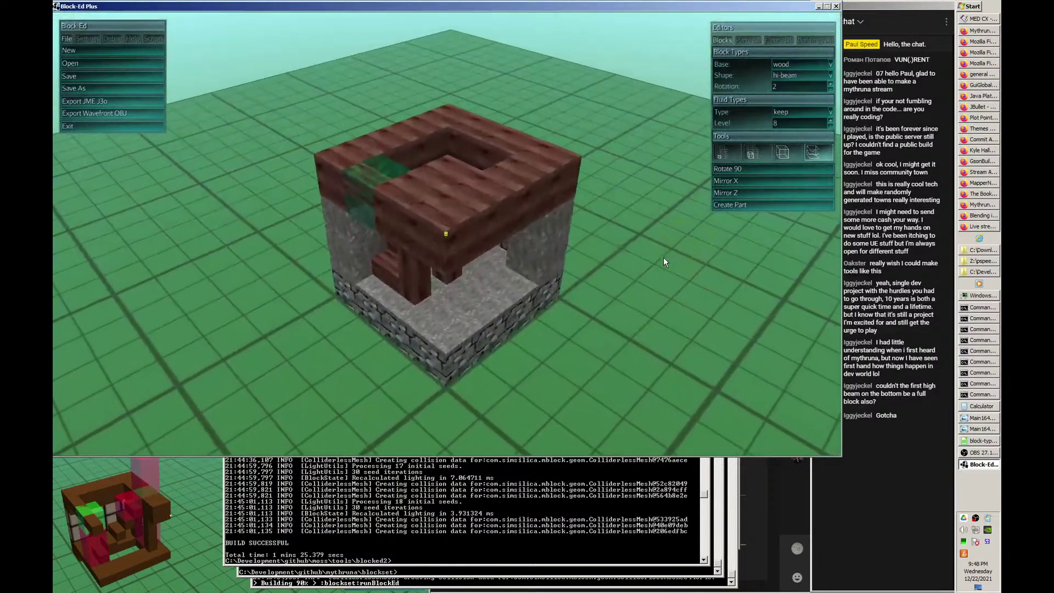
{"action": "key", "text": "Left"}
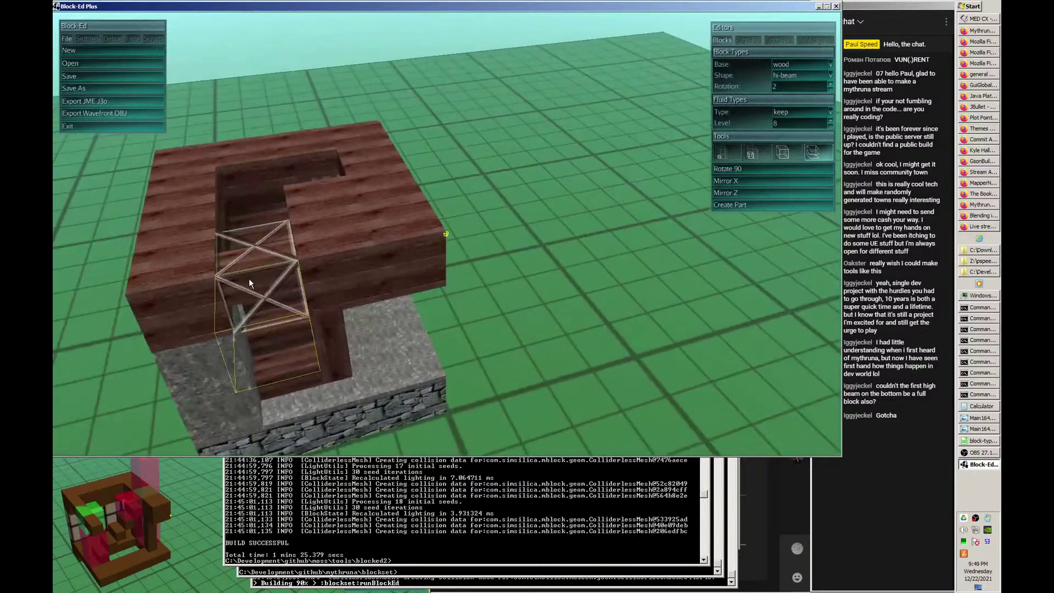
{"action": "key", "text": "Left"}
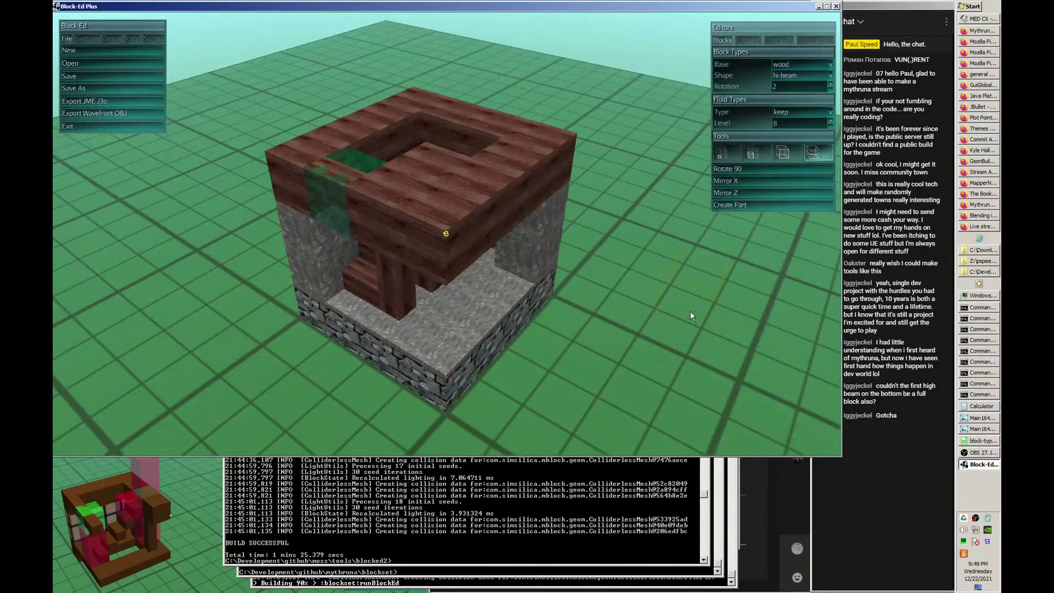
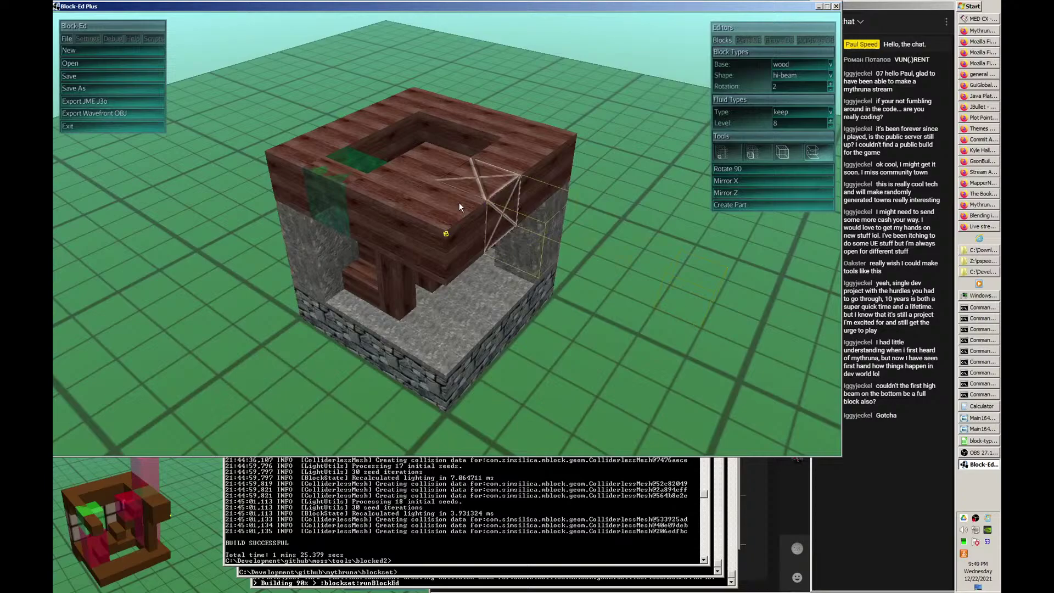
{"action": "middle_click_drag", "start_coordinate": [453, 175], "coordinate": [423, 153]}
{"action": "key", "text": "d"}
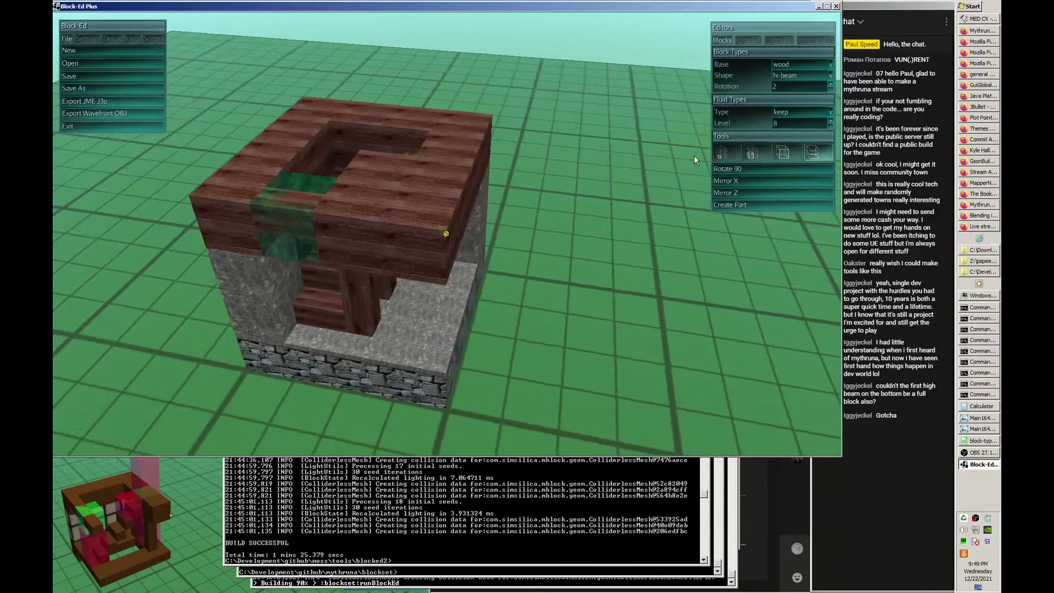
{"action": "middle_click_drag", "start_coordinate": [694, 156], "coordinate": [815, 161]}
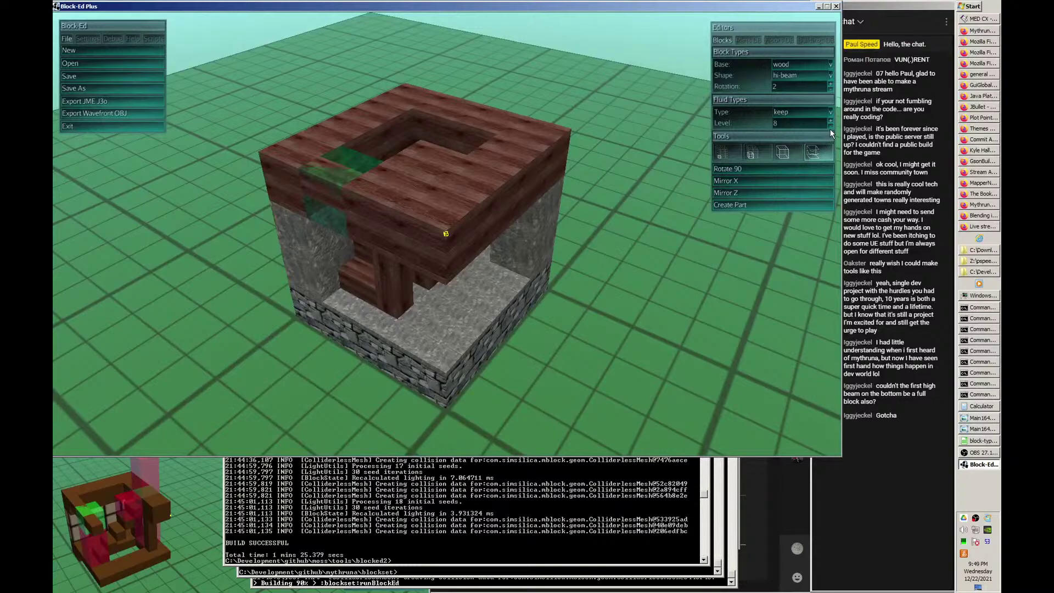
- Set the fluid type to required and mark a level 8 column on top of the upper floor beside its open edge
{"action": "left_click", "coordinate": [831, 112]}
{"action": "left_click", "coordinate": [790, 149]}
{"action": "middle_click_drag", "start_coordinate": [790, 149], "coordinate": [526, 153]}
{"action": "middle_click_drag", "start_coordinate": [468, 97], "coordinate": [417, 167]}
{"action": "scroll", "coordinate": [673, 156], "scroll_direction": "down", "scroll_amount": 5}
{"action": "scroll", "coordinate": [618, 271], "scroll_direction": "up", "scroll_amount": 4}
{"action": "scroll", "coordinate": [618, 271], "scroll_direction": "down", "scroll_amount": 3}
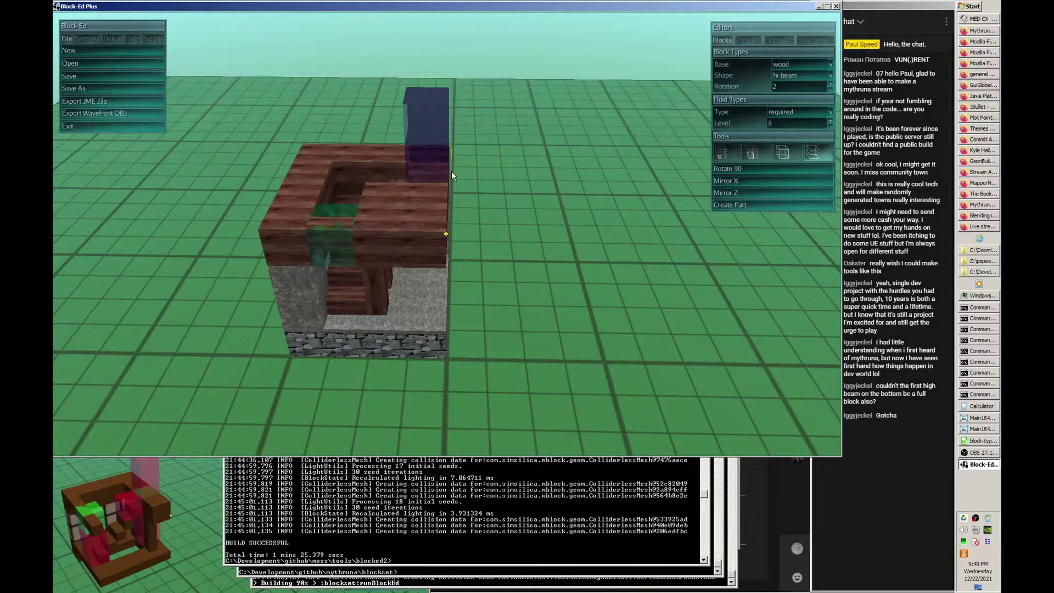
- Create a part from the finished staircase corner with the tags ground, corner and stairs
{"action": "left_click", "coordinate": [419, 169]}
{"action": "left_click", "coordinate": [440, 188]}
{"action": "middle_click_drag", "start_coordinate": [440, 210], "coordinate": [426, 324]}
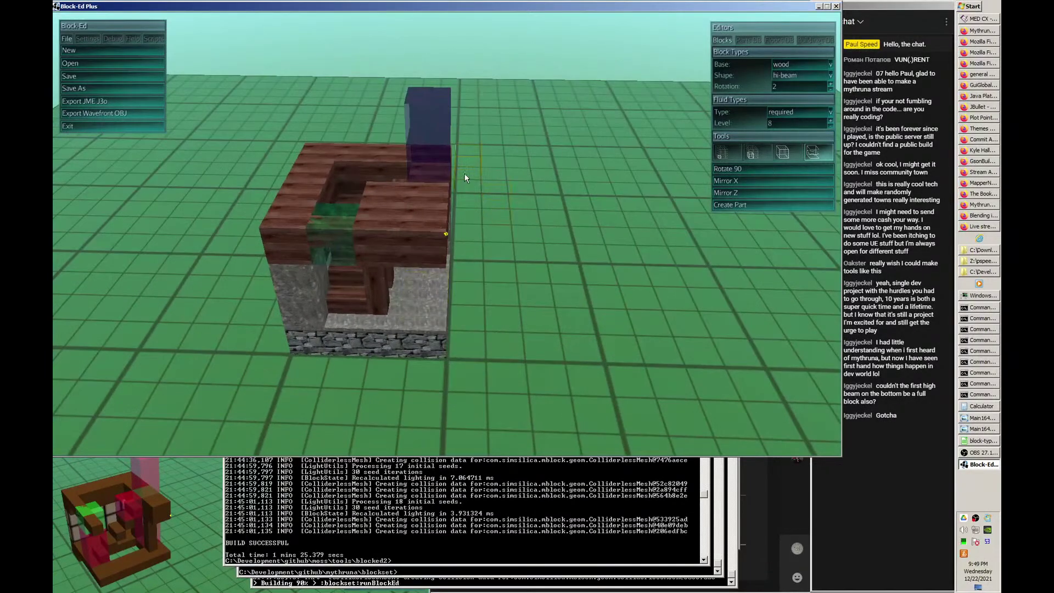
{"action": "middle_click_drag", "start_coordinate": [465, 174], "coordinate": [733, 230]}
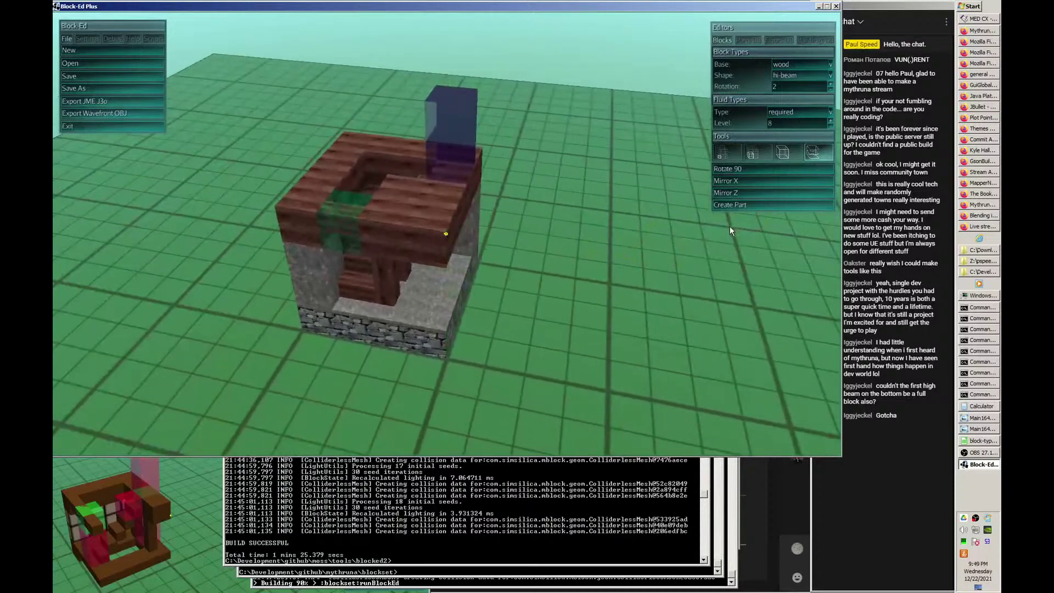
{"action": "left_click", "coordinate": [743, 206]}
{"action": "type", "text": "ground"}
{"action": "type", "text": ",corner,"}
{"action": "type", "text": "stairs"}
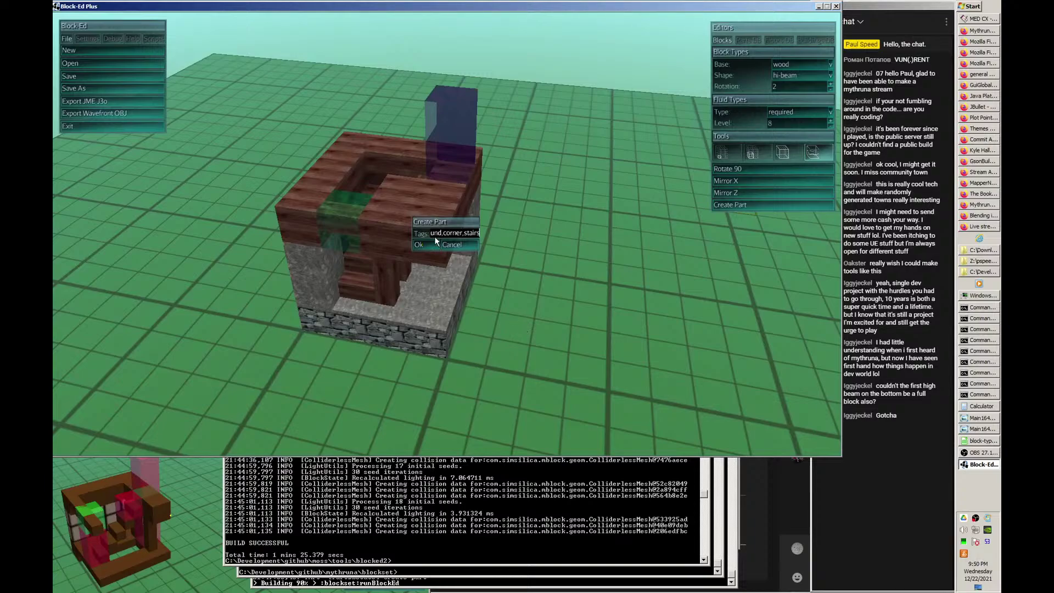
{"action": "left_click", "coordinate": [420, 245]}
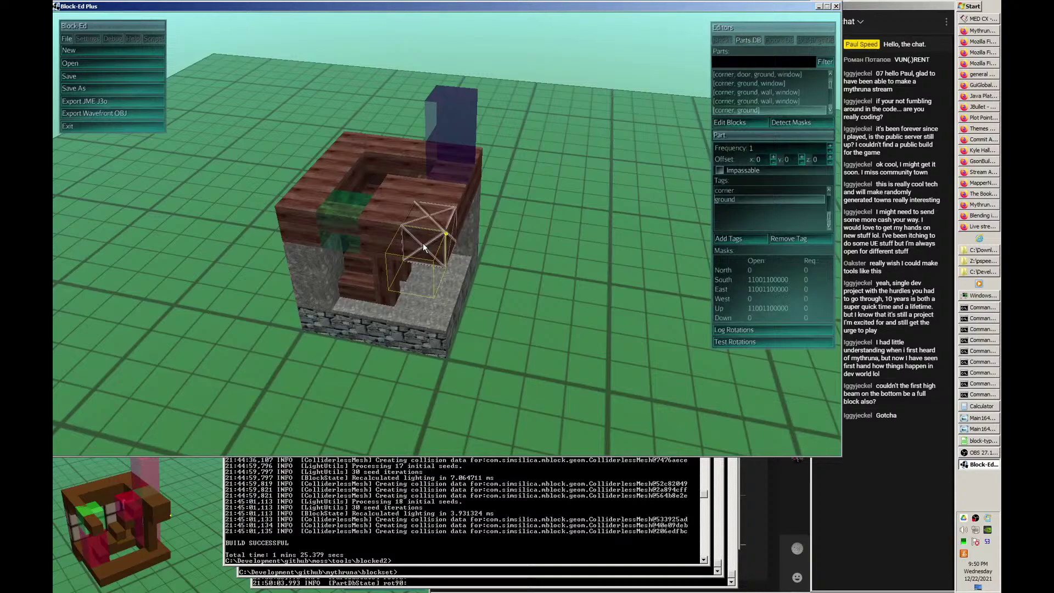
- Select the new corner, ground, stairs part in the parts database and generate a test floor for ground2x2
{"action": "scroll", "coordinate": [769, 113], "scroll_direction": "down", "scroll_amount": 1}
{"action": "left_click", "coordinate": [769, 113]}
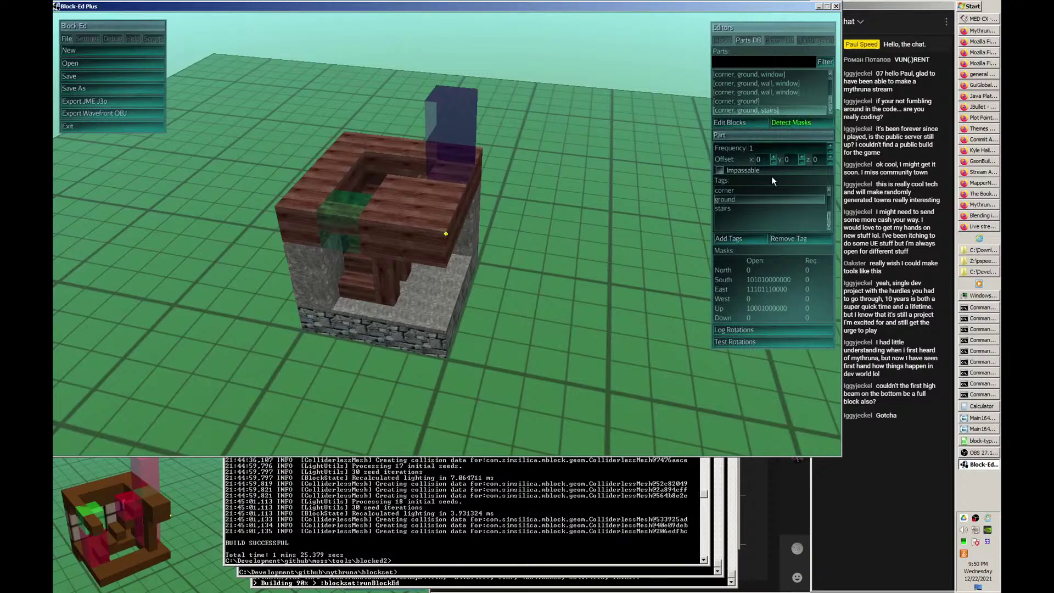
{"action": "middle_click_drag", "start_coordinate": [635, 232], "coordinate": [766, 85]}
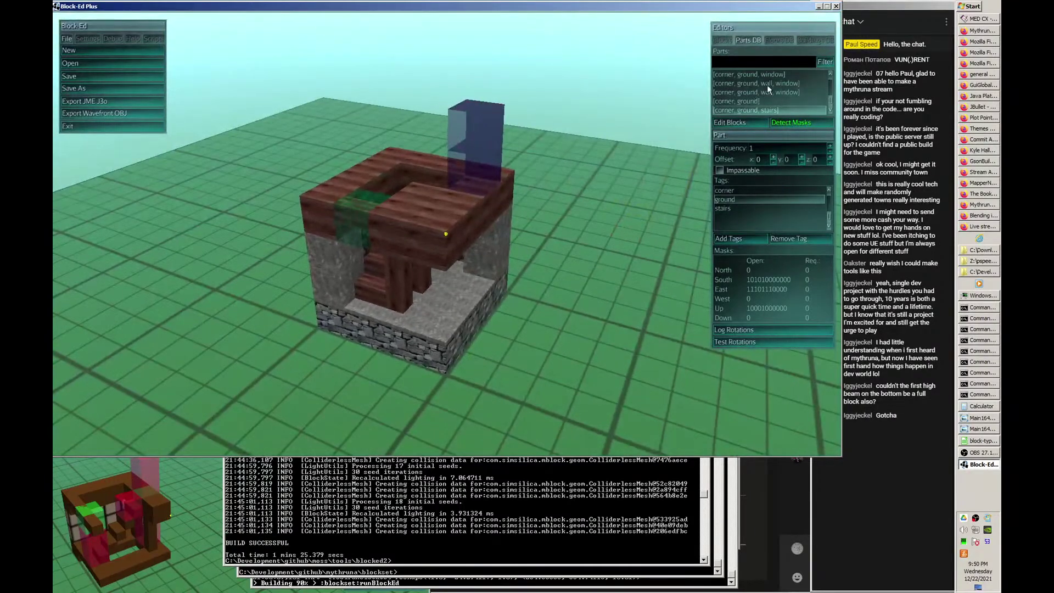
{"action": "left_click", "coordinate": [785, 41]}
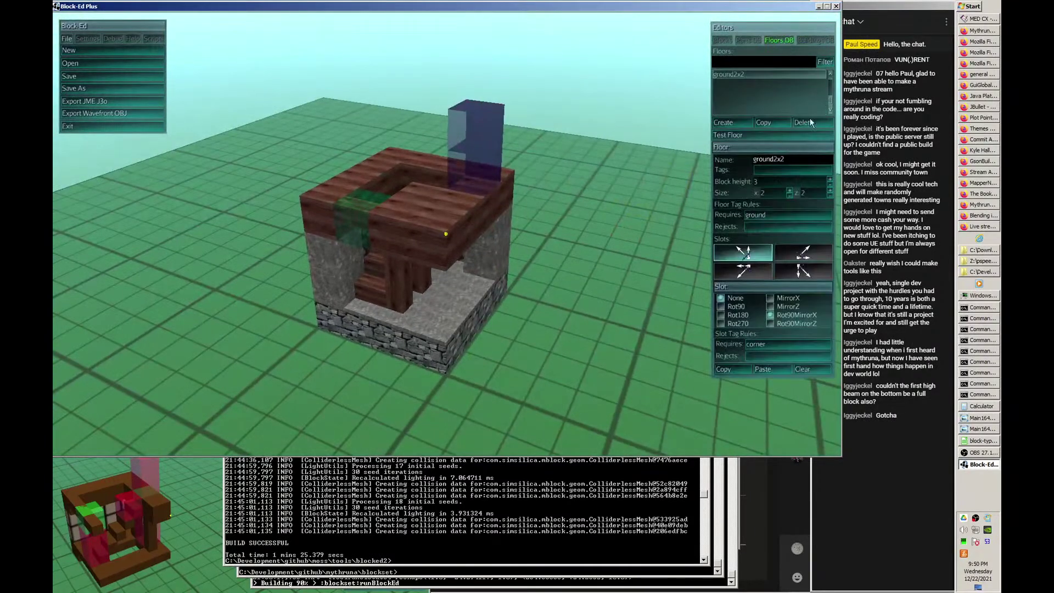
{"action": "left_click", "coordinate": [743, 137]}
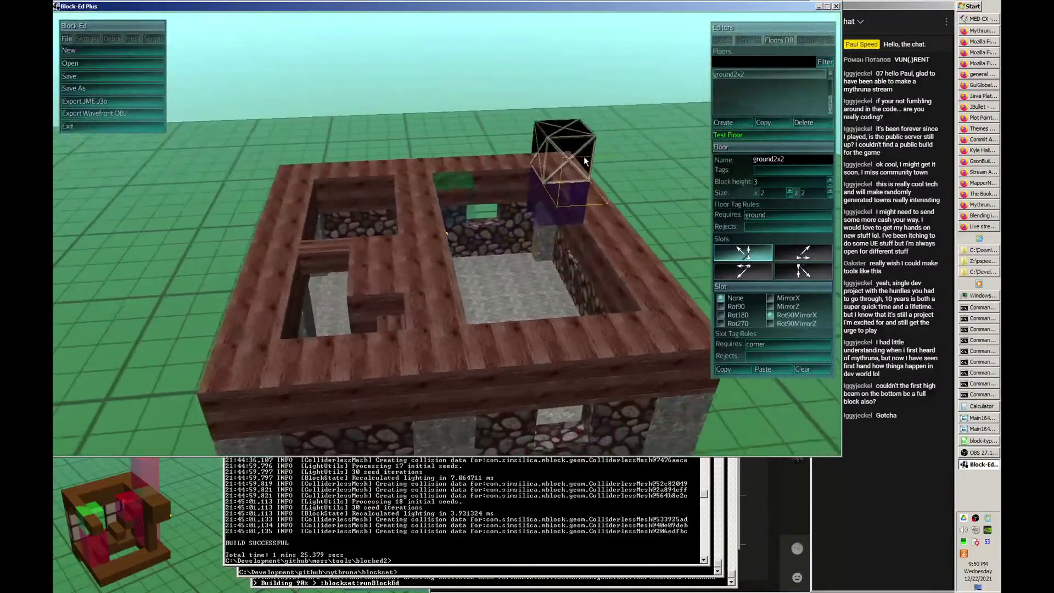
- Regenerate the ground2x2 test floor several times to compare the placement of the stair part and its fluid markers
{"action": "right_click_drag", "start_coordinate": [572, 157], "coordinate": [550, 144]}
{"action": "left_click", "coordinate": [539, 140]}
{"action": "left_click", "coordinate": [533, 167]}
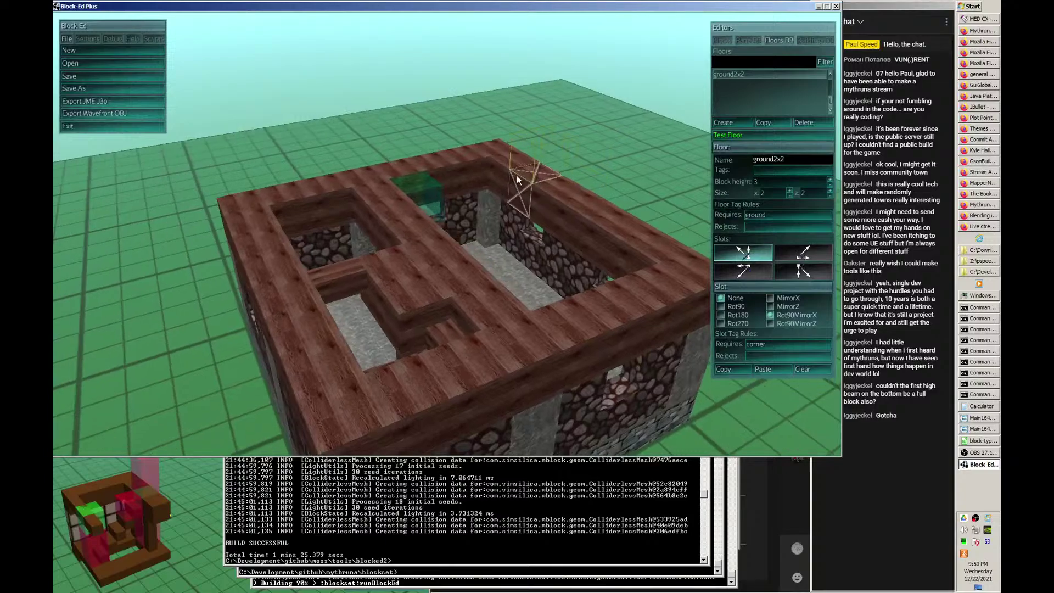
{"action": "key", "text": "d"}
{"action": "left_click", "coordinate": [459, 203]}
{"action": "key", "text": "d"}
{"action": "right_click_drag", "start_coordinate": [835, 167], "coordinate": [782, 150]}
{"action": "left_click", "coordinate": [775, 136]}
{"action": "key", "text": "a"}
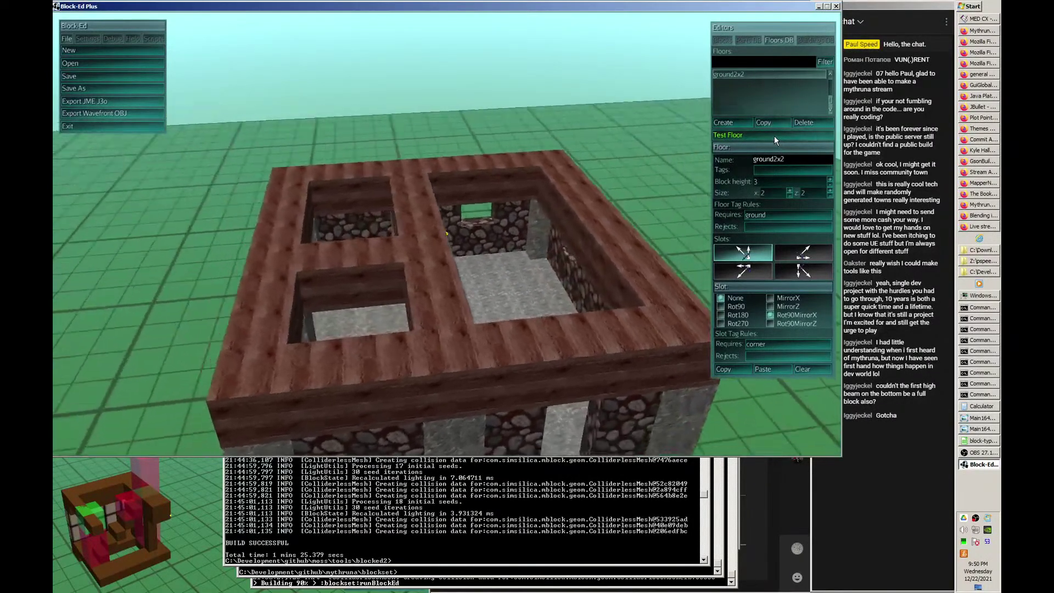
{"action": "left_click", "coordinate": [774, 135]}
{"action": "left_click", "coordinate": [775, 135]}
{"action": "key", "text": "a"}
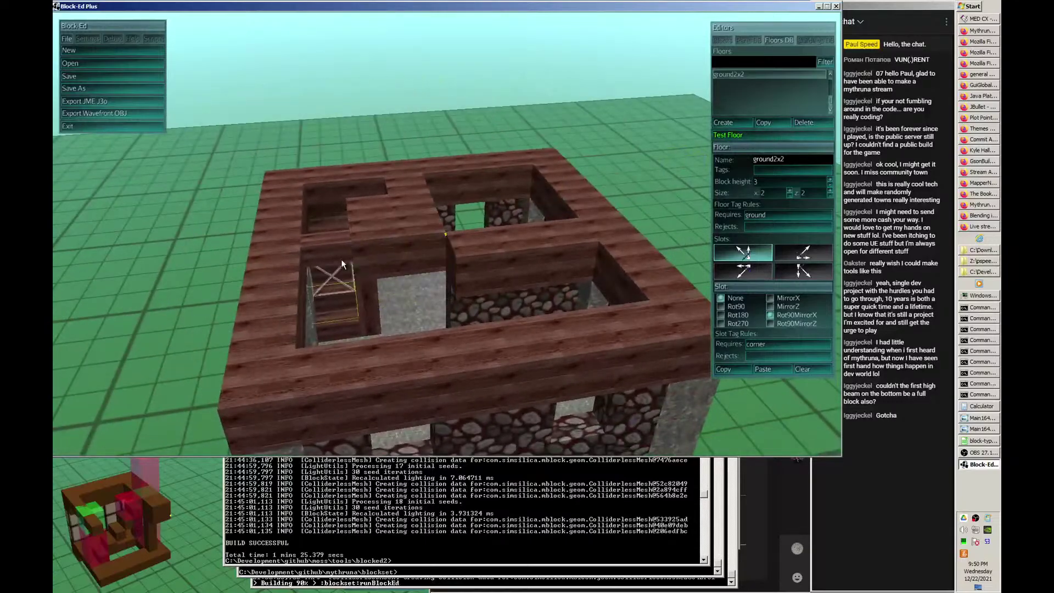
- Examine the generated test floor's staircase, stair opening and adjoining rooms from several sides
{"action": "right_click_drag", "start_coordinate": [413, 347], "coordinate": [824, 211]}
{"action": "key", "text": "w"}
{"action": "key", "text": "w"}
{"action": "key", "text": "w"}
{"action": "key", "text": "w"}
{"action": "key", "text": "w"}
{"action": "key", "text": "w"}
{"action": "key", "text": "w"}
{"action": "right_click_drag", "start_coordinate": [448, 233], "coordinate": [430, 351]}
{"action": "key", "text": "w"}
{"action": "key", "text": "w"}
{"action": "key", "text": "q"}
{"action": "key", "text": "a"}
{"action": "key", "text": "d"}
{"action": "key", "text": "a"}
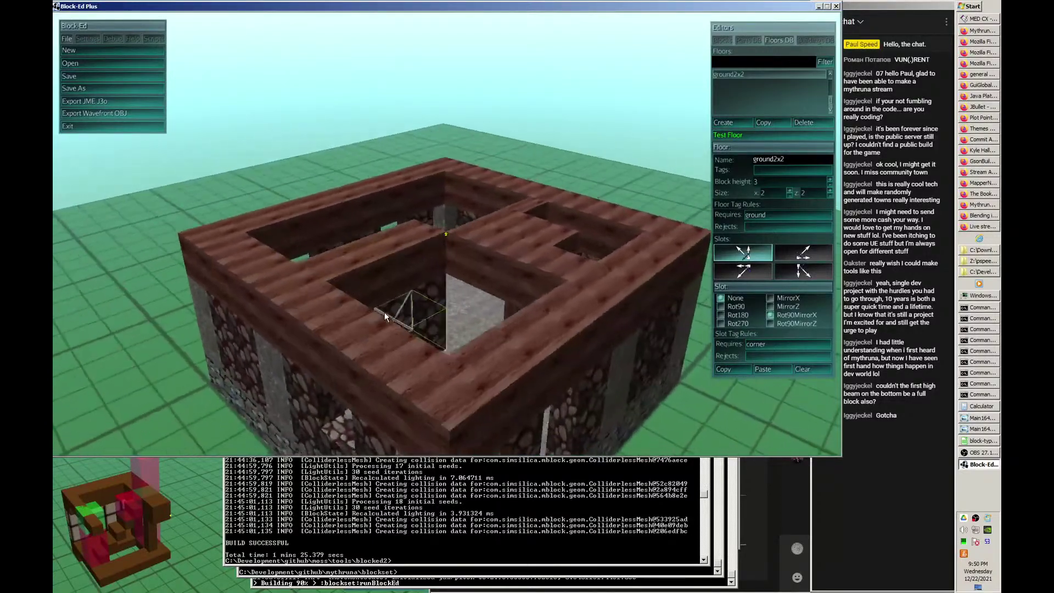
{"action": "key", "text": "d"}
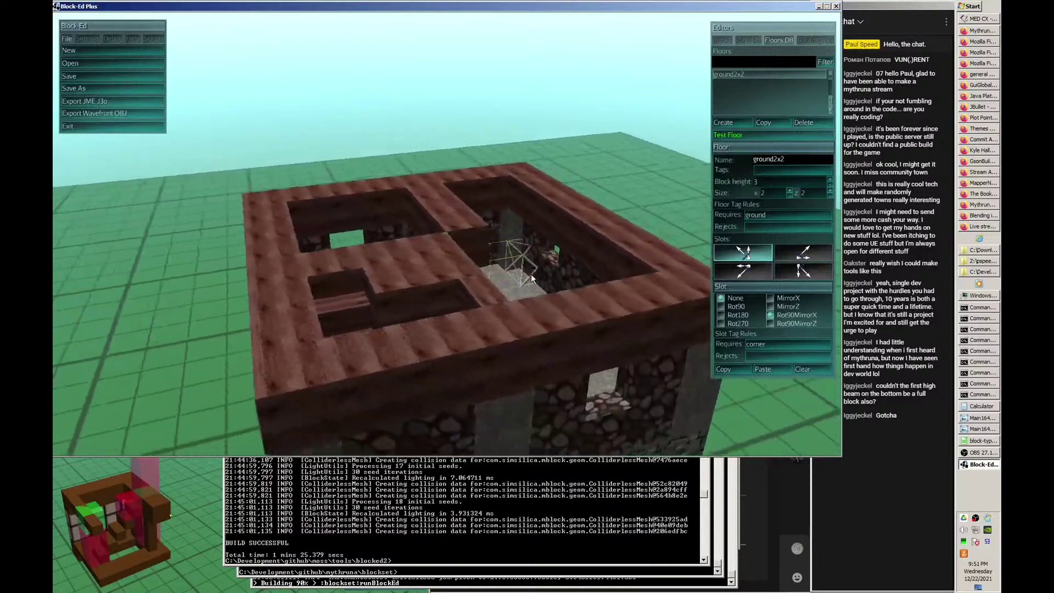
{"action": "key", "text": "d"}
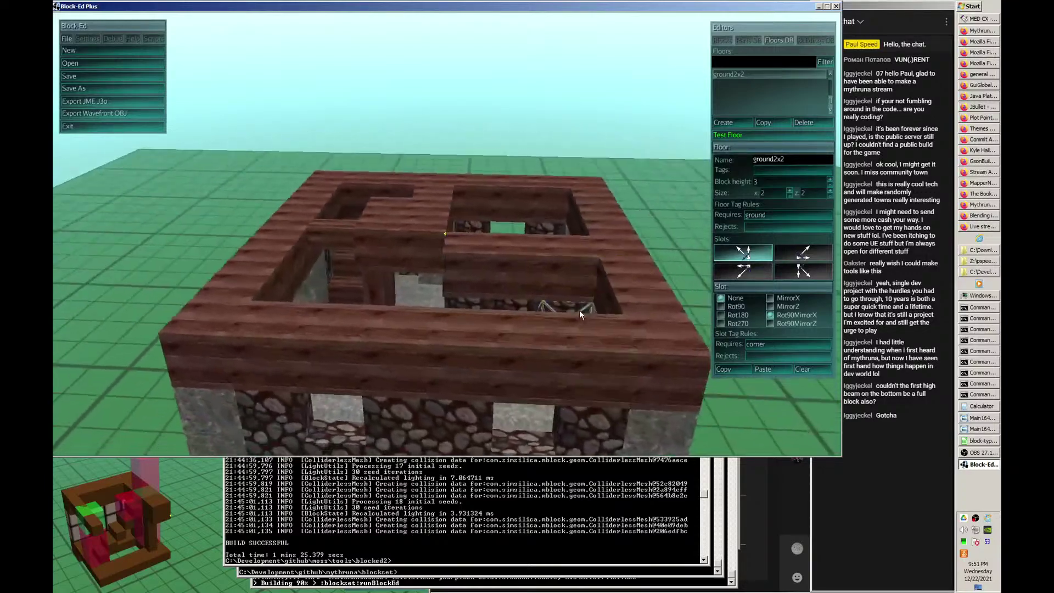
{"action": "key", "text": "d"}
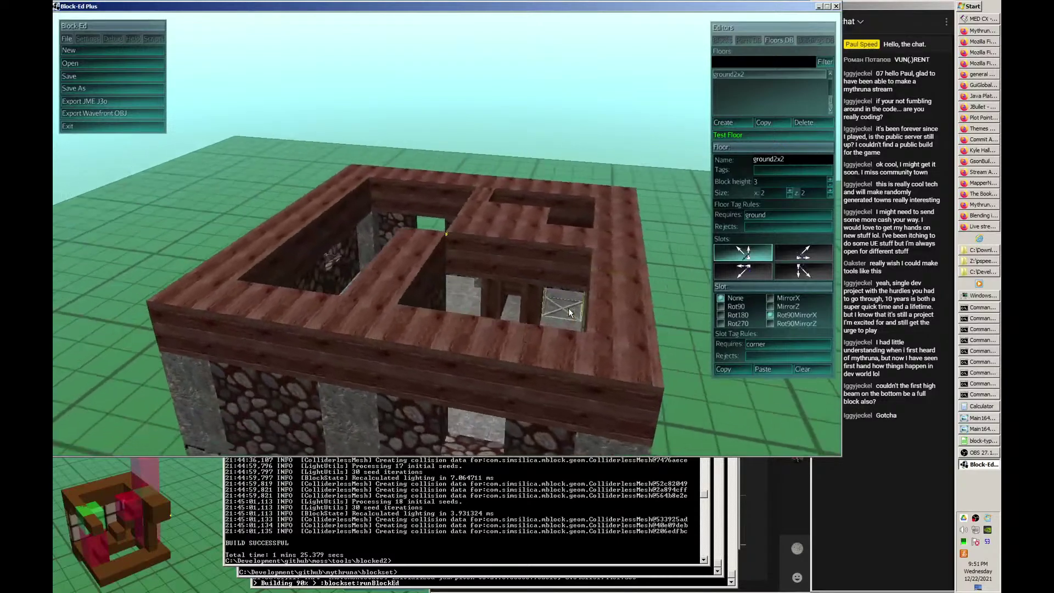
{"action": "key", "text": "d"}
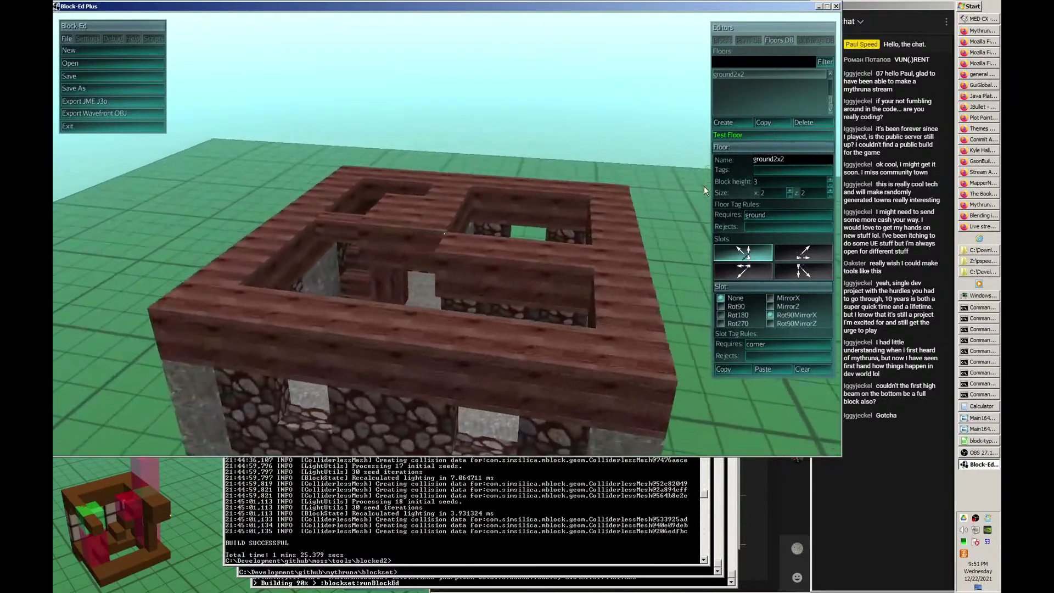
- Load the blocks of the corner, ground, window part for editing, abandoning the current changes, and inspect its walls
{"action": "left_click", "coordinate": [753, 40]}
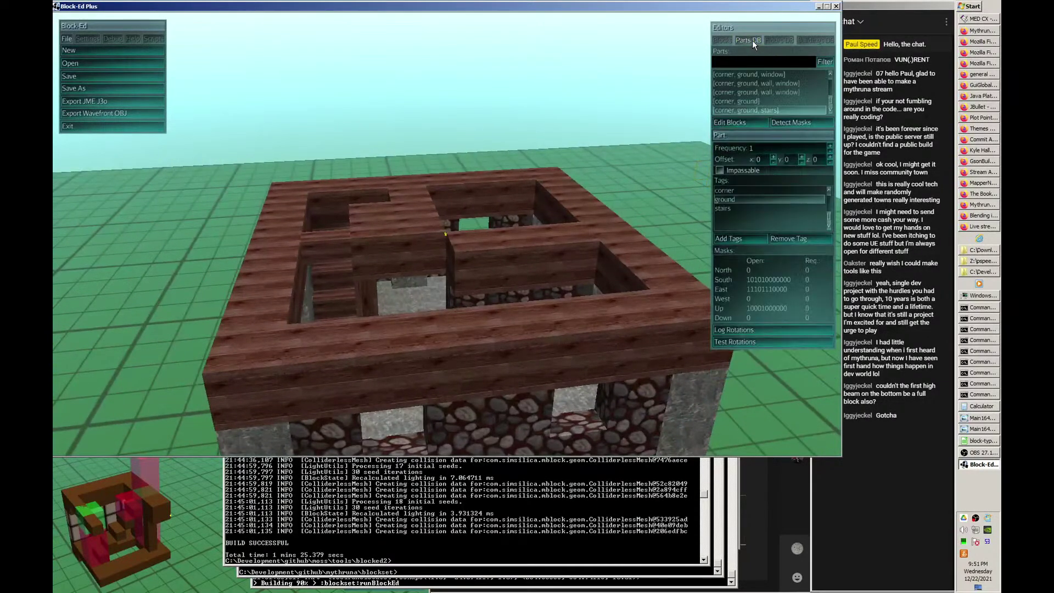
{"action": "scroll", "coordinate": [765, 105], "scroll_direction": "up", "scroll_amount": 1}
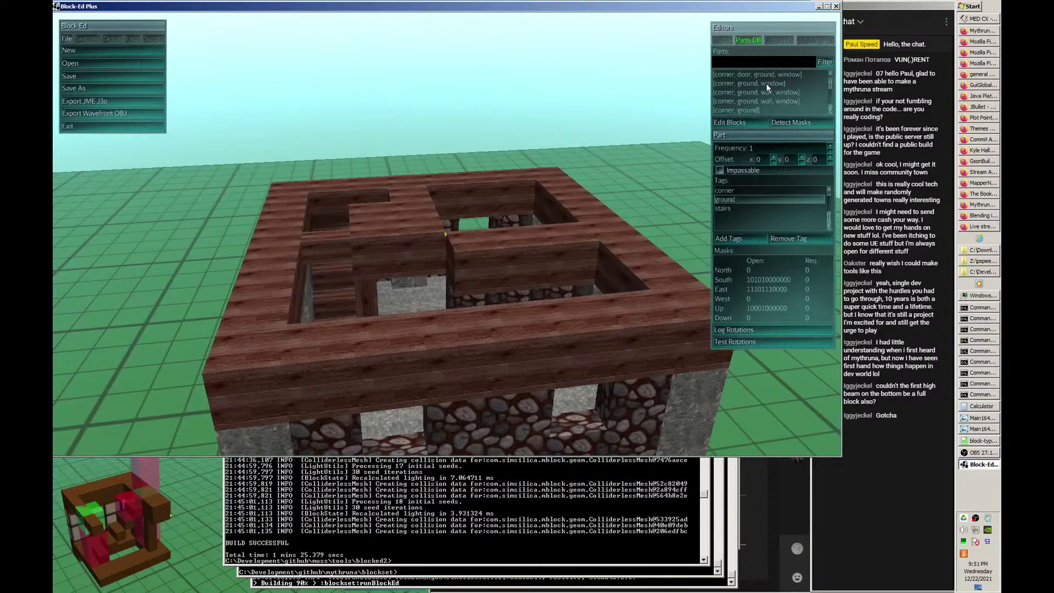
{"action": "left_click", "coordinate": [766, 84]}
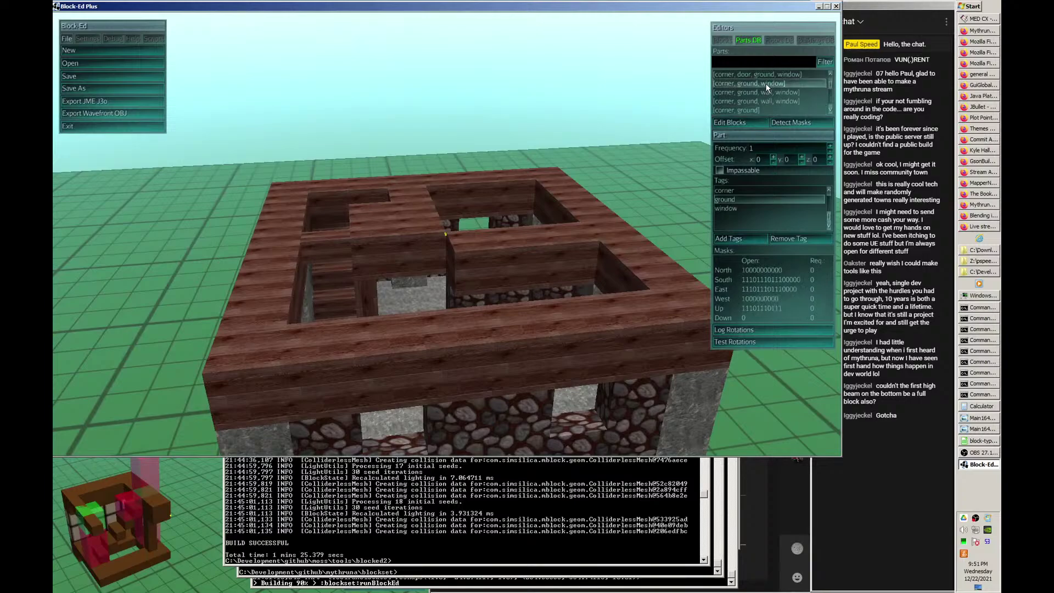
{"action": "left_click", "coordinate": [746, 124]}
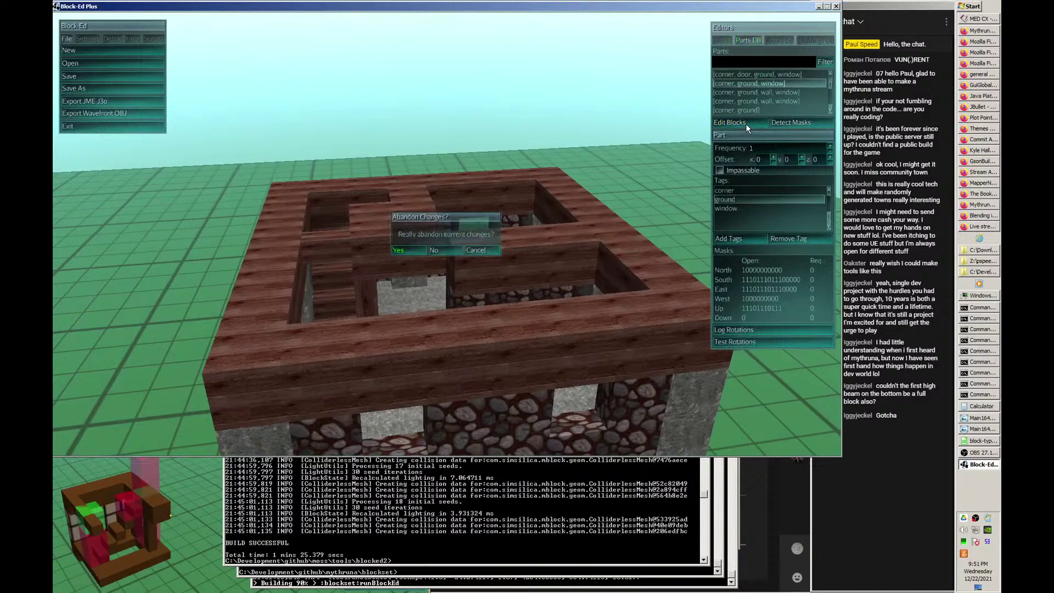
{"action": "left_click", "coordinate": [401, 250]}
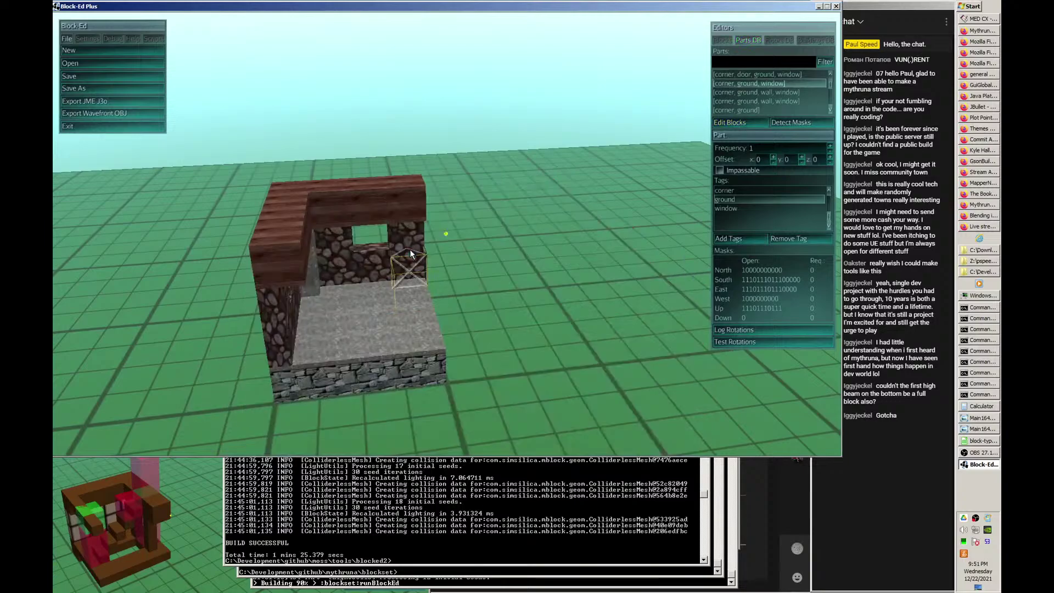
{"action": "key", "text": "d"}
{"action": "key", "text": "a"}
{"action": "key", "text": "d"}
{"action": "key", "text": "a"}
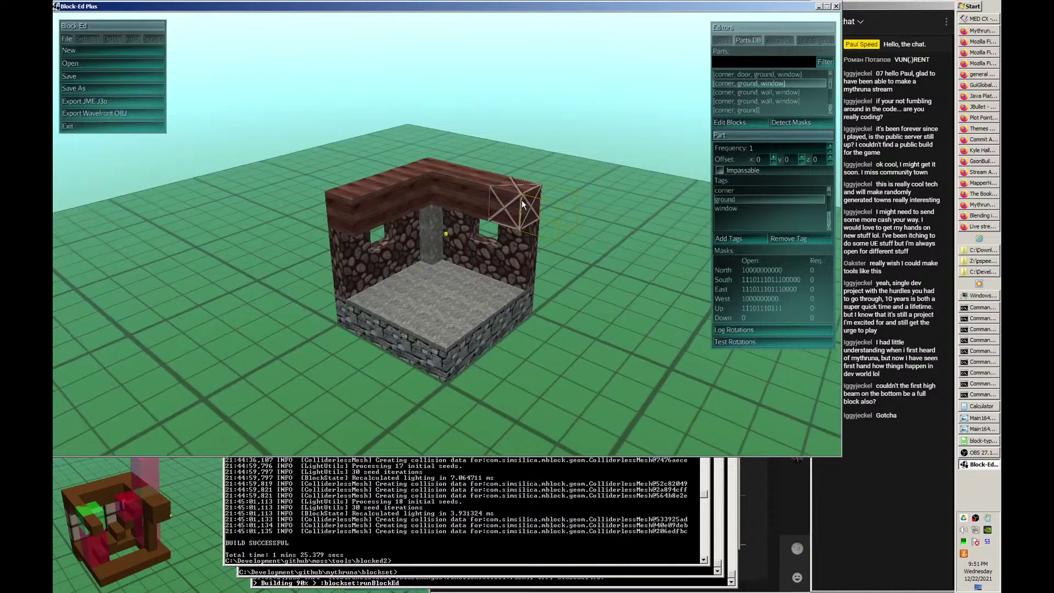
{"action": "key", "text": "d"}
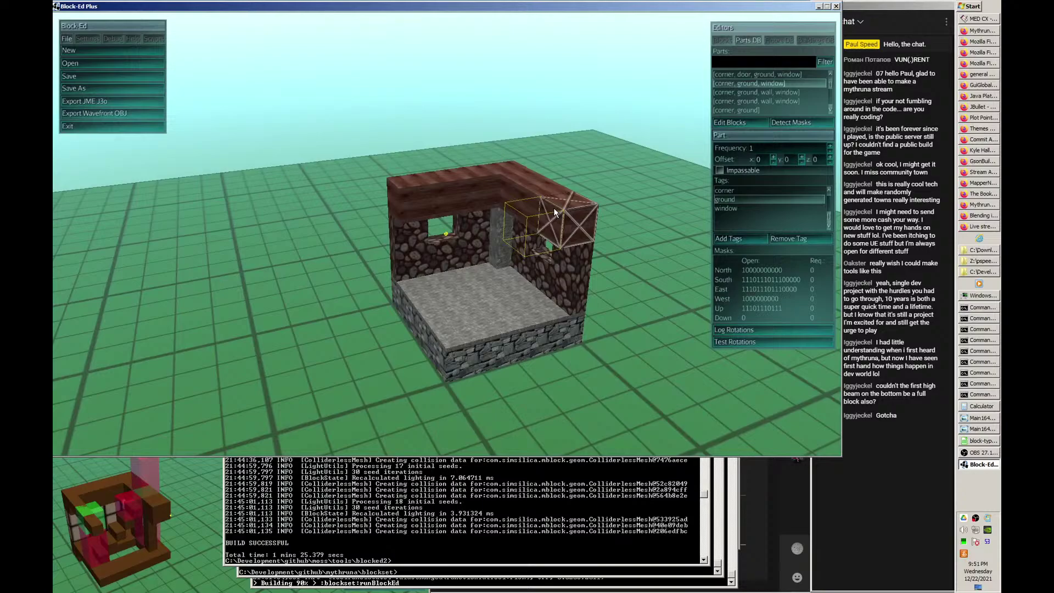
- Replace the stone base row beneath one window wall with wood cubes at rotation -1
{"action": "left_click", "coordinate": [723, 41]}
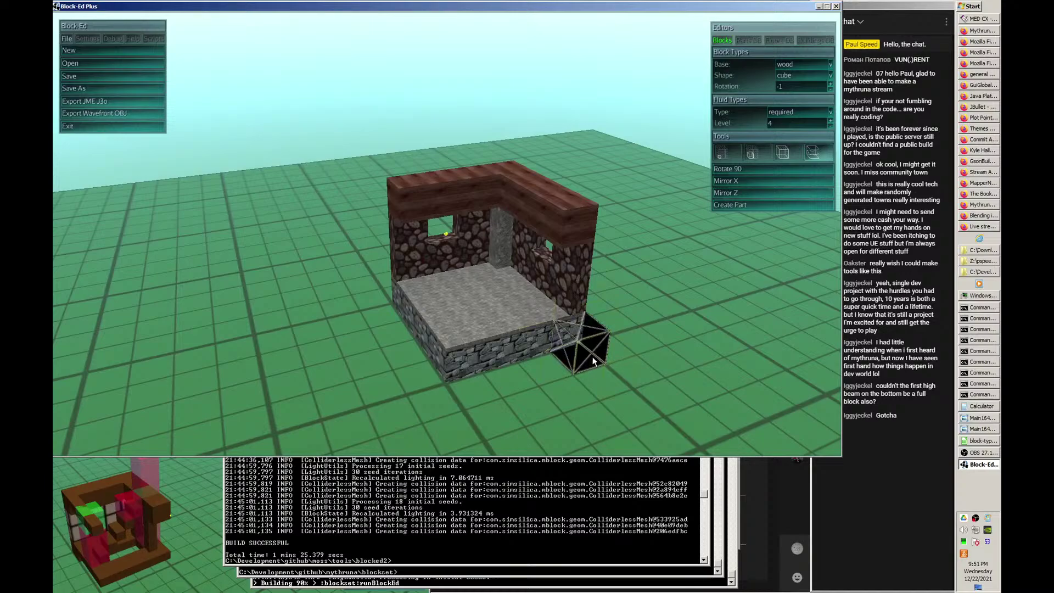
{"action": "right_click_drag", "start_coordinate": [622, 303], "coordinate": [638, 305]}
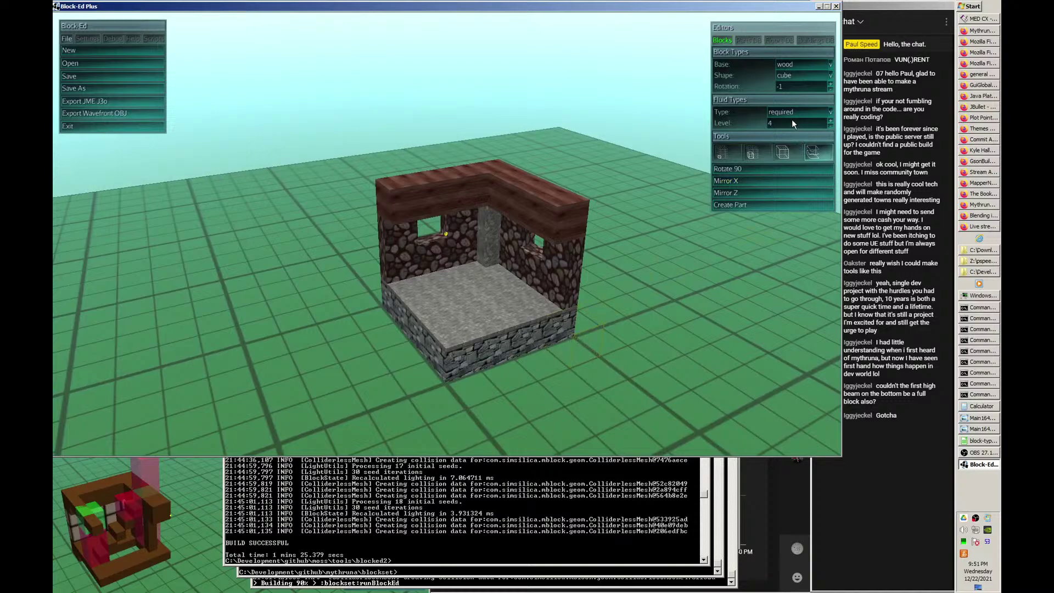
{"action": "left_click", "coordinate": [727, 152]}
{"action": "right_click_drag", "start_coordinate": [730, 151], "coordinate": [659, 376]}
{"action": "key", "text": "a"}
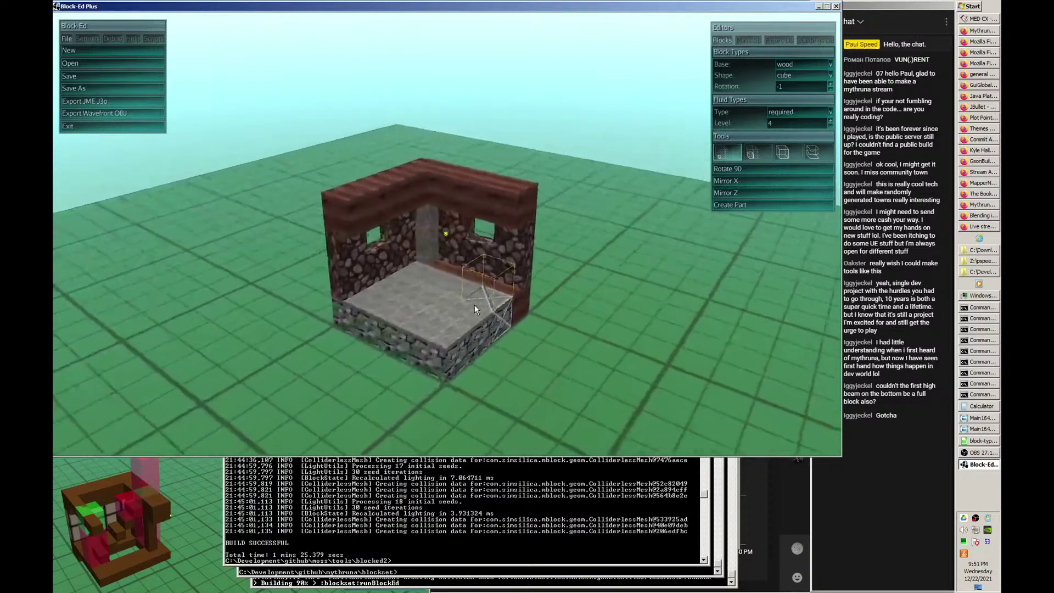
{"action": "key", "text": "a"}
- Clear the remaining stone floor blocks and replace the base row beneath the other window wall with wood cubes
{"action": "left_click", "coordinate": [436, 329]}
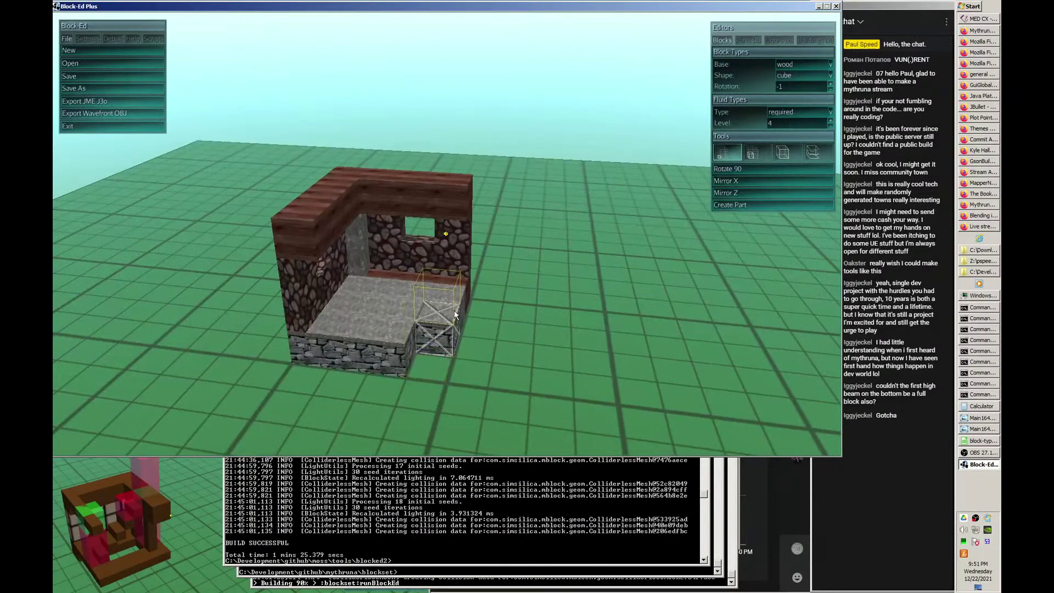
{"action": "left_click", "coordinate": [405, 320]}
{"action": "left_click", "coordinate": [409, 300]}
{"action": "left_click", "coordinate": [408, 298]}
{"action": "left_click", "coordinate": [371, 323]}
{"action": "left_click", "coordinate": [378, 302]}
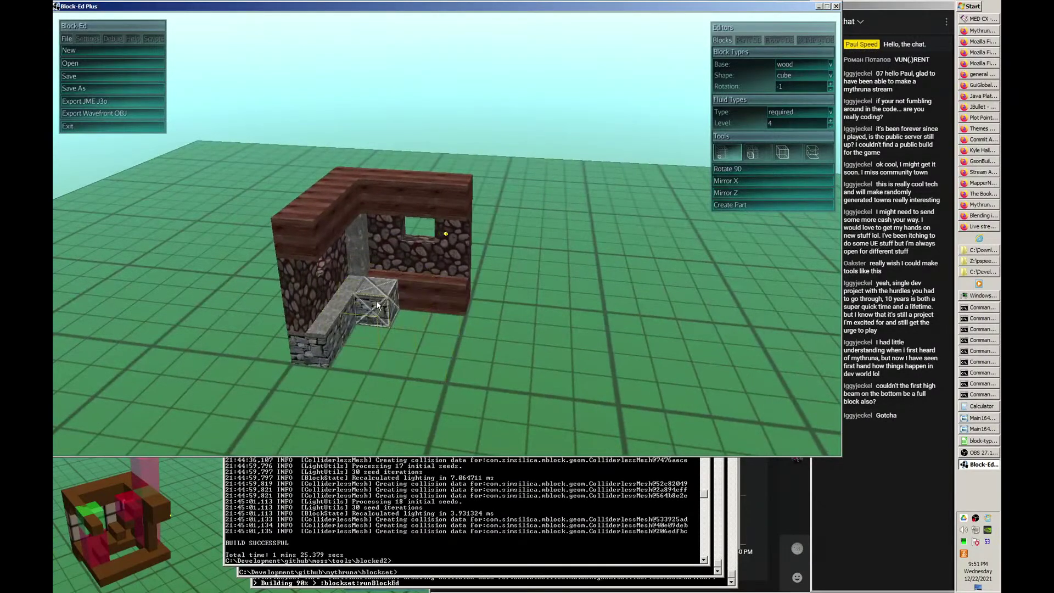
{"action": "left_click", "coordinate": [354, 292]}
{"action": "left_click", "coordinate": [347, 306]}
{"action": "left_click", "coordinate": [335, 322]}
{"action": "key", "text": "d"}
- Remove the stone walls, window blocks and corner pillar between the lower and upper wood beams
{"action": "right_click", "coordinate": [484, 262]}
{"action": "right_click", "coordinate": [463, 257]}
{"action": "right_click", "coordinate": [441, 250]}
{"action": "right_click", "coordinate": [443, 232]}
{"action": "right_click", "coordinate": [502, 236]}
{"action": "right_click", "coordinate": [411, 232]}
{"action": "right_click", "coordinate": [406, 238]}
{"action": "right_click", "coordinate": [410, 225]}
{"action": "left_click", "coordinate": [411, 257]}
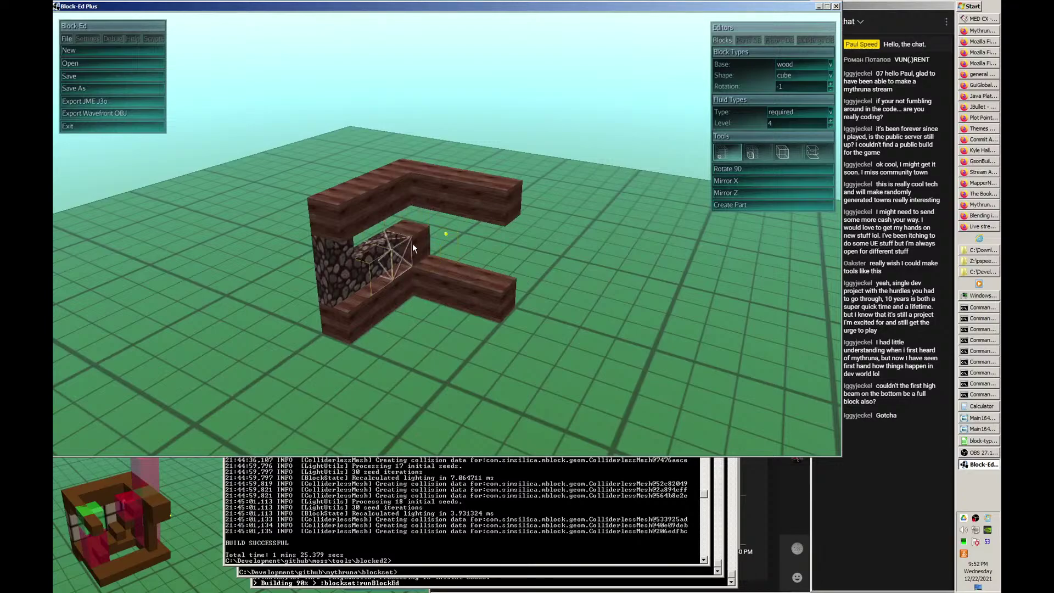
{"action": "right_click", "coordinate": [414, 234]}
{"action": "right_click", "coordinate": [393, 250]}
{"action": "right_click", "coordinate": [361, 267]}
{"action": "right_click", "coordinate": [329, 259]}
{"action": "middle_click_drag", "start_coordinate": [573, 278], "coordinate": [667, 272]}
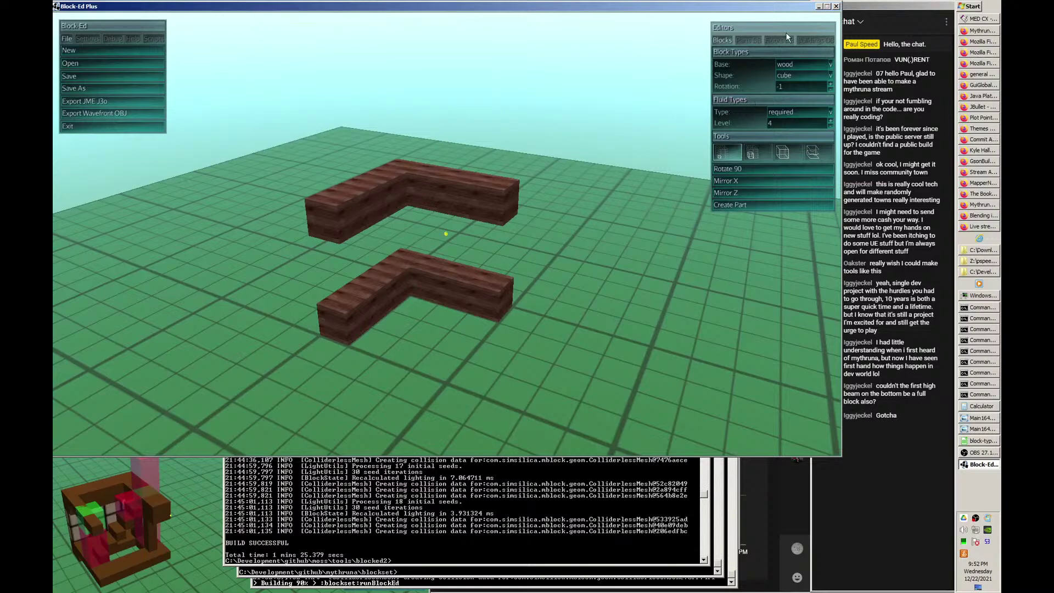
- Set the base to W&D and build a two-block-high cube post in the corner between the wood beams
{"action": "left_click", "coordinate": [829, 66]}
{"action": "left_click", "coordinate": [805, 67]}
{"action": "left_click", "coordinate": [408, 226]}
{"action": "left_click", "coordinate": [408, 226]}
- Set the shape to wall and fill one side between the beams with W&D at rotation 0, leaving a window gap
{"action": "left_click_drag", "start_coordinate": [466, 225], "coordinate": [751, 180]}
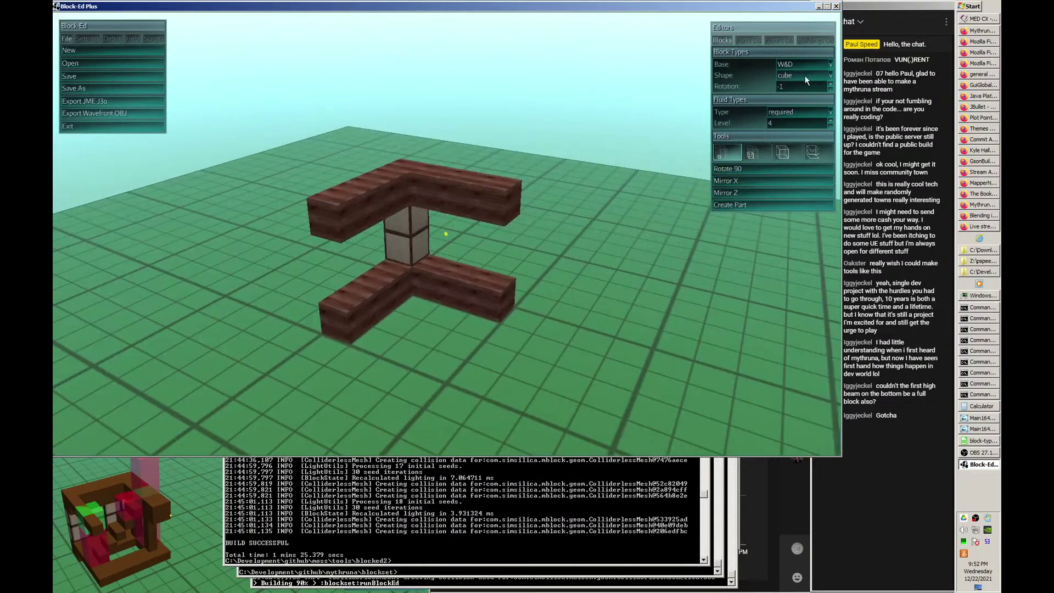
{"action": "left_click", "coordinate": [830, 76]}
{"action": "left_click", "coordinate": [788, 99]}
{"action": "left_click", "coordinate": [469, 271]}
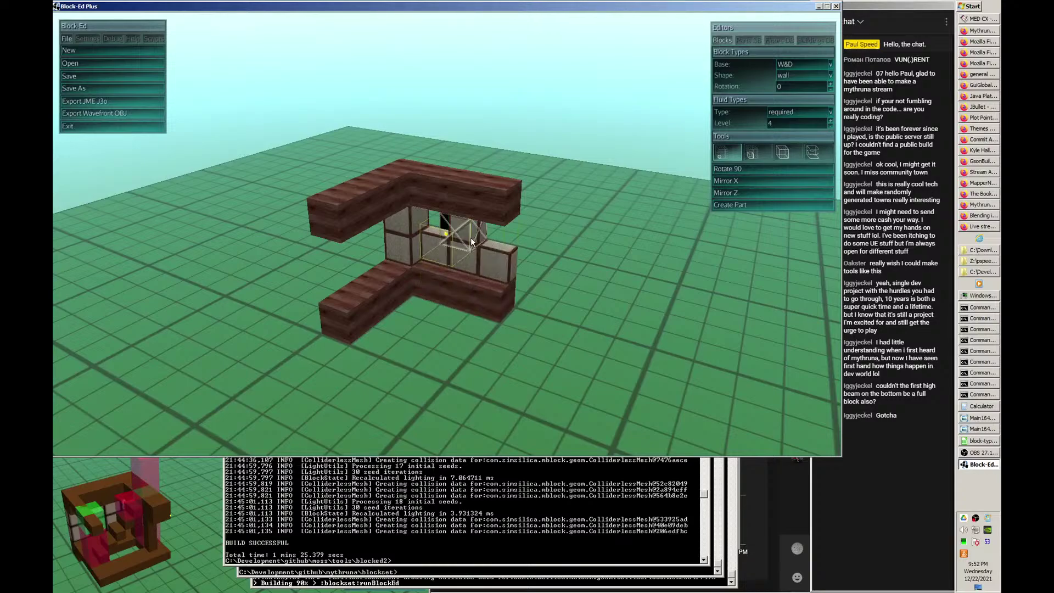
{"action": "left_click", "coordinate": [439, 236]}
{"action": "left_click", "coordinate": [496, 244]}
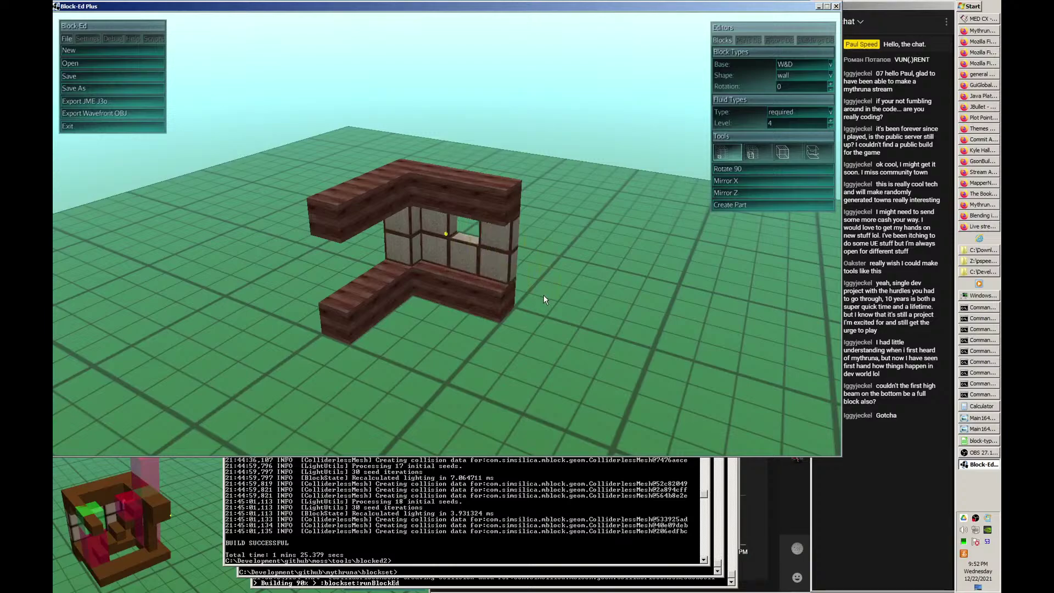
- Fill the other side between the beams with W&D wall blocks at rotation 3, leaving a window gap
{"action": "key", "text": "a"}
{"action": "key", "text": "r"}
{"action": "left_click", "coordinate": [641, 344]}
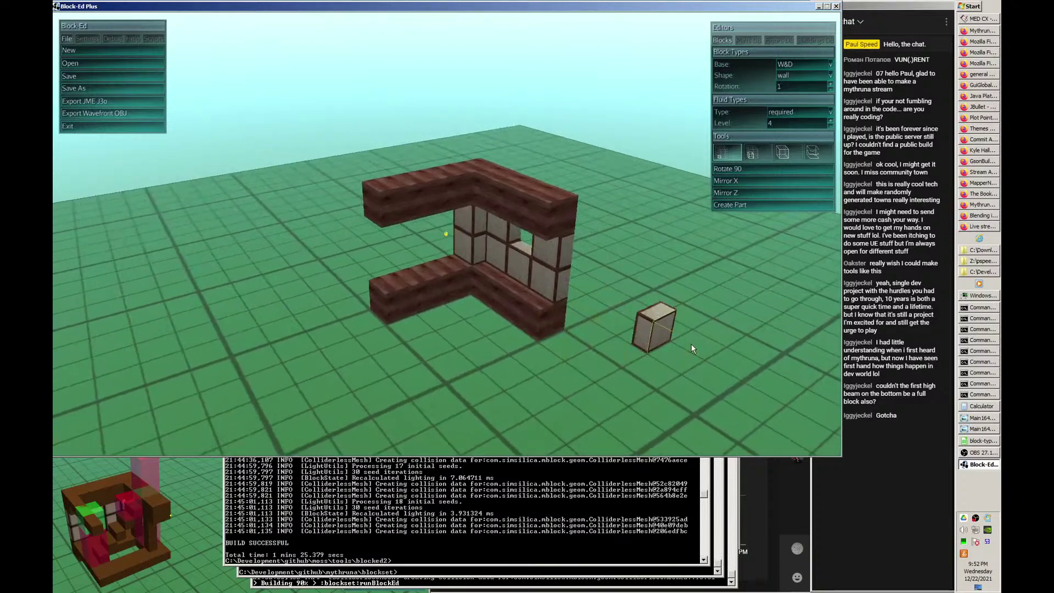
{"action": "key", "text": "r"}
{"action": "key", "text": "r"}
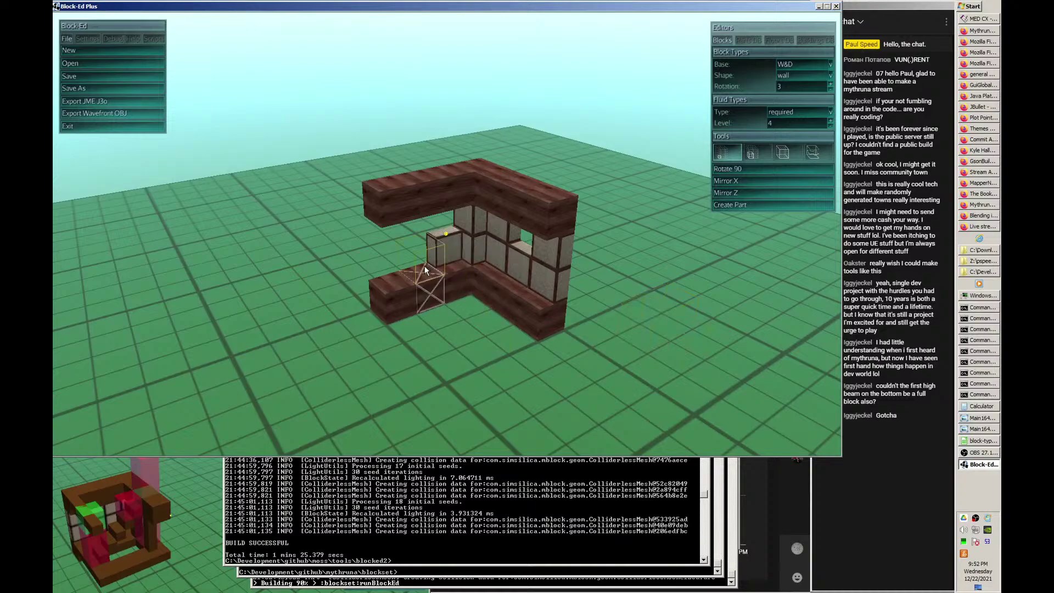
{"action": "left_click", "coordinate": [440, 244]}
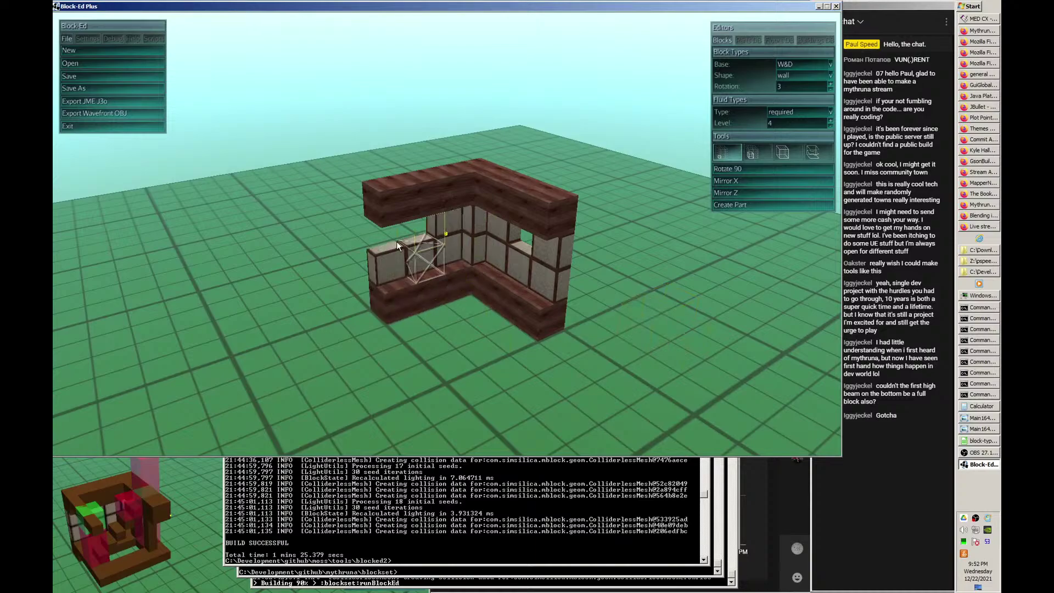
{"action": "key", "text": "Left"}
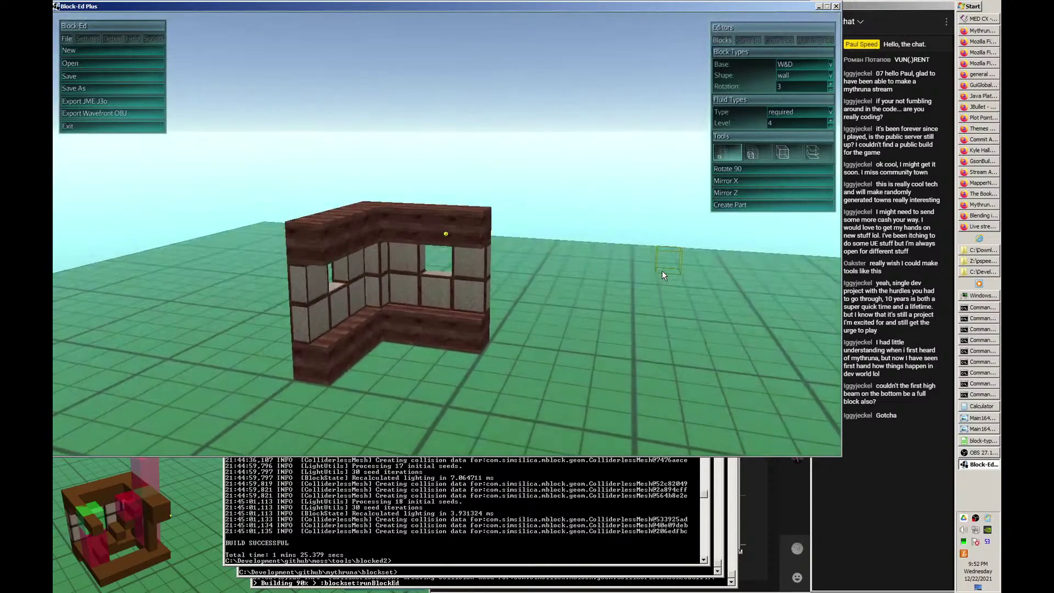
{"action": "key", "text": "Left"}
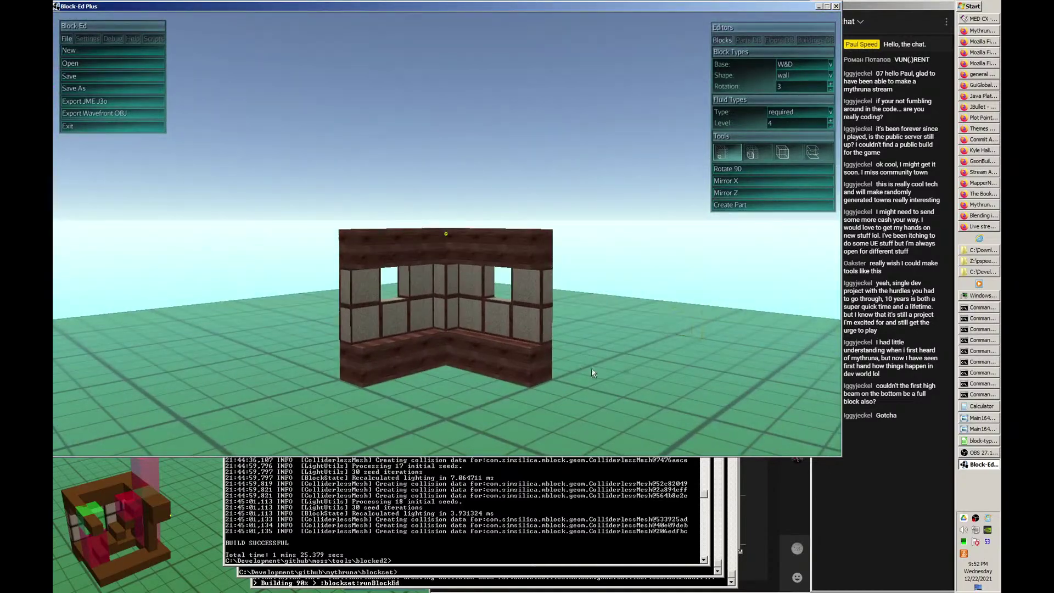
- Switch to wood with the hi-slab shape and lay a slab floor in the corner, level with the lower beams' top
{"action": "key", "text": "Up"}
{"action": "middle_click", "coordinate": [523, 308]}
{"action": "left_click", "coordinate": [830, 77]}
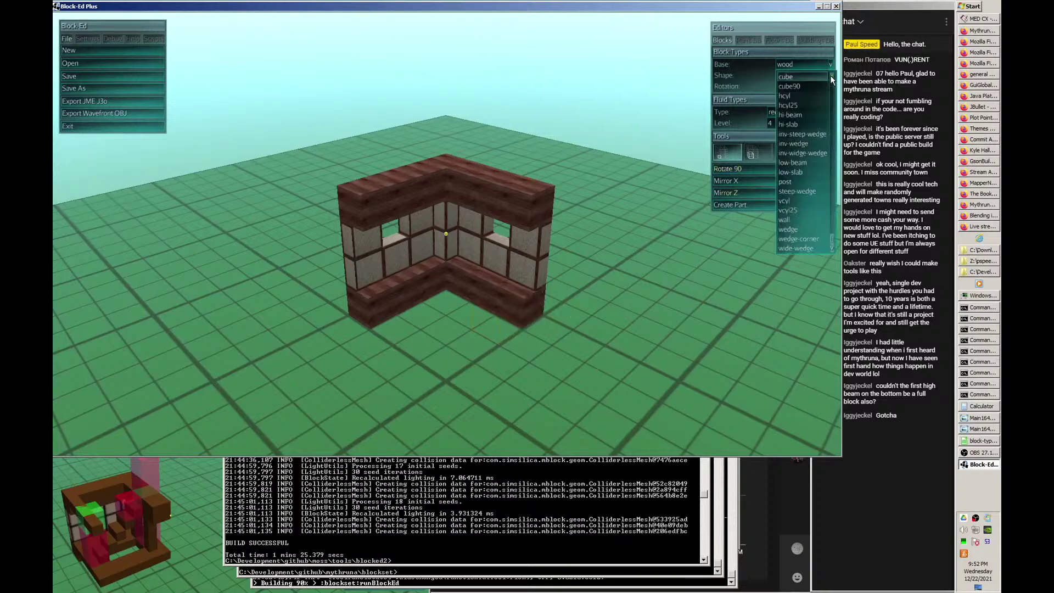
{"action": "left_click", "coordinate": [802, 124]}
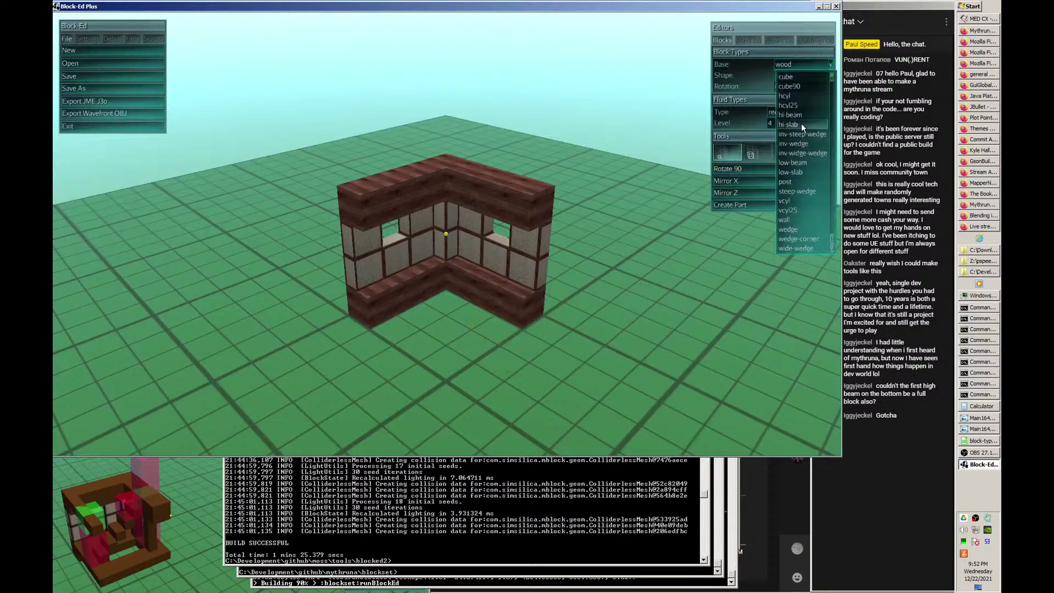
{"action": "left_click", "coordinate": [429, 290]}
{"action": "left_click", "coordinate": [454, 291]}
{"action": "left_click", "coordinate": [485, 299]}
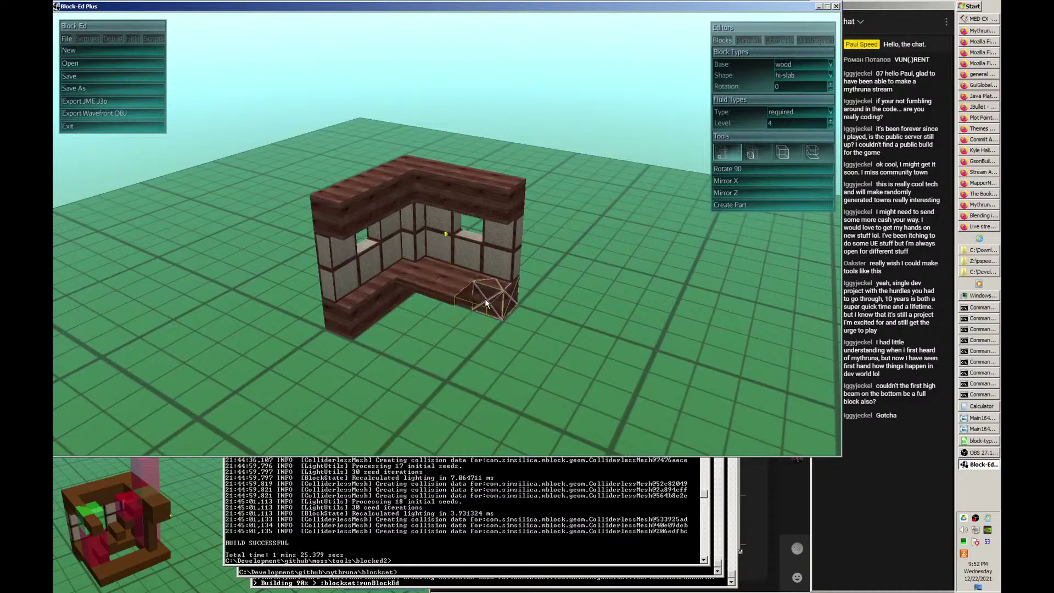
{"action": "left_click", "coordinate": [402, 291]}
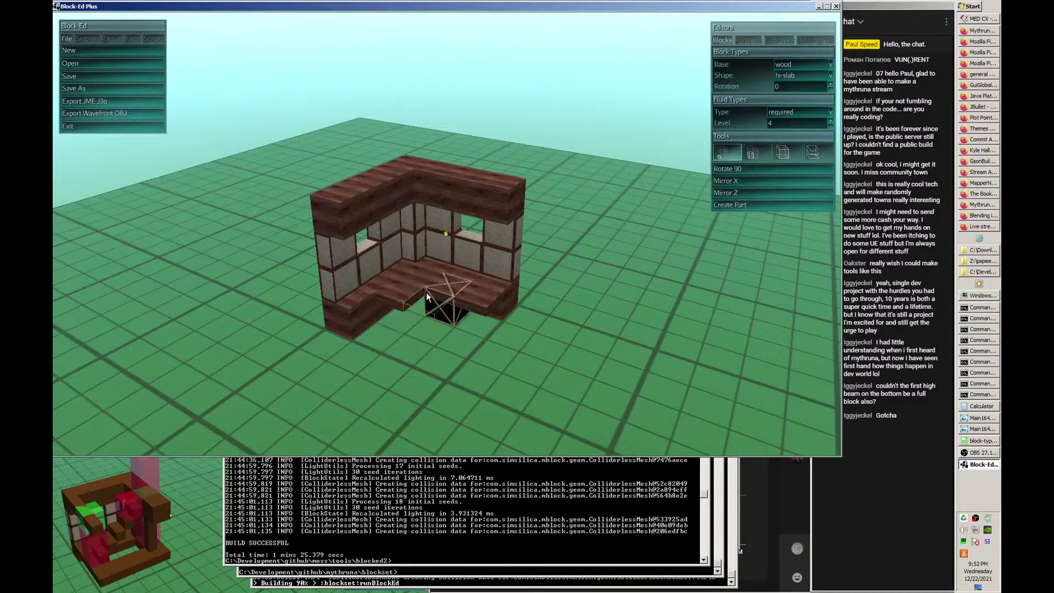
{"action": "left_click", "coordinate": [462, 305]}
{"action": "left_click", "coordinate": [377, 298]}
{"action": "left_click", "coordinate": [450, 329]}
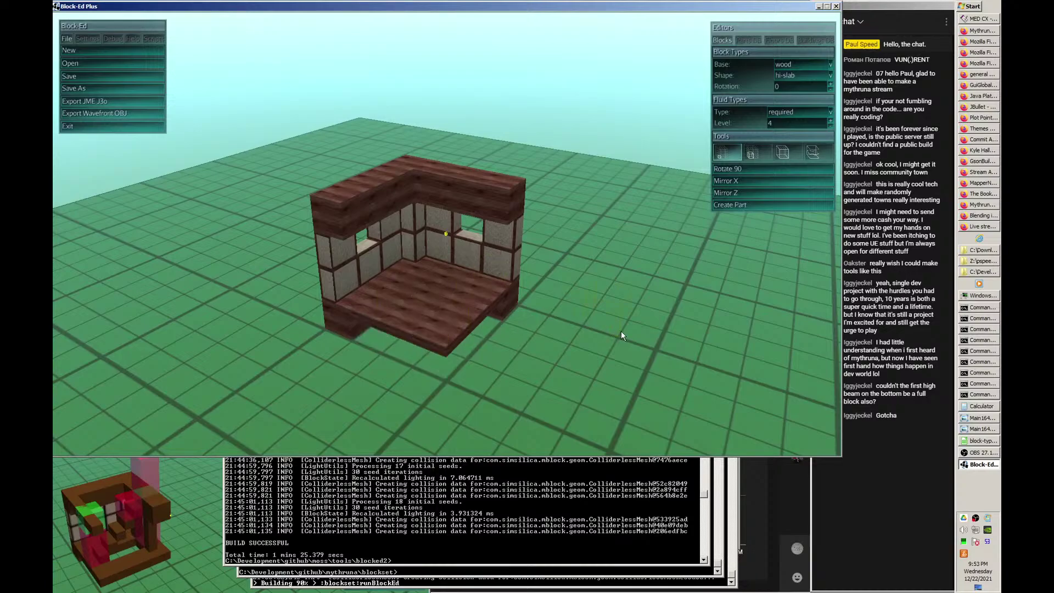
- Examine the finished wood-and-W&D corner from several sides and heights, checking the walls, windows and slab floor
{"action": "key", "text": "d"}
{"action": "key", "text": "s"}
{"action": "key", "text": "a"}
{"action": "key", "text": "s"}
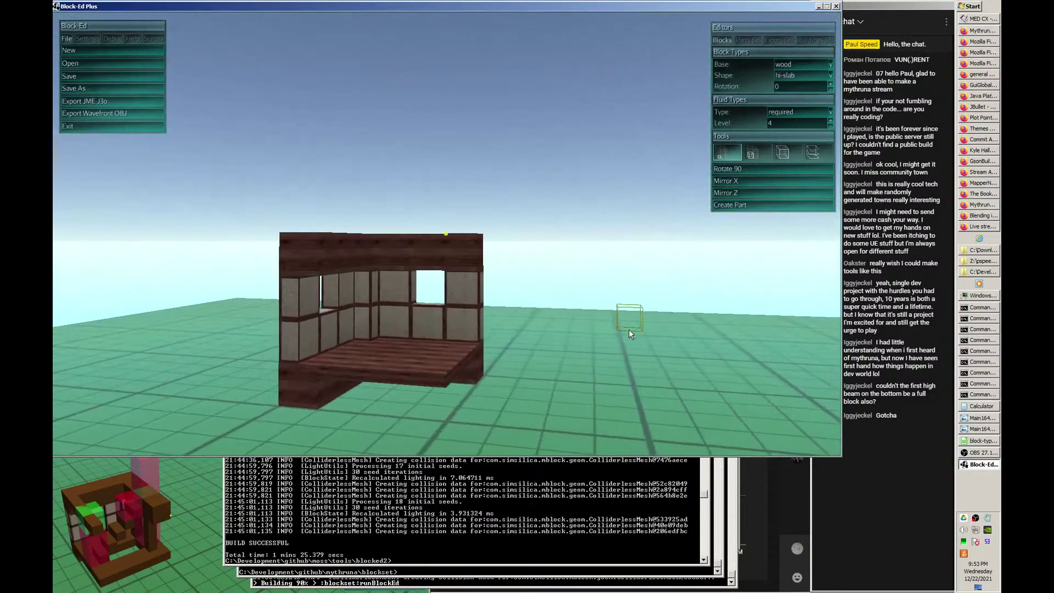
{"action": "key", "text": "w"}
{"action": "key", "text": "d"}
{"action": "key", "text": "s"}
{"action": "key", "text": "w"}
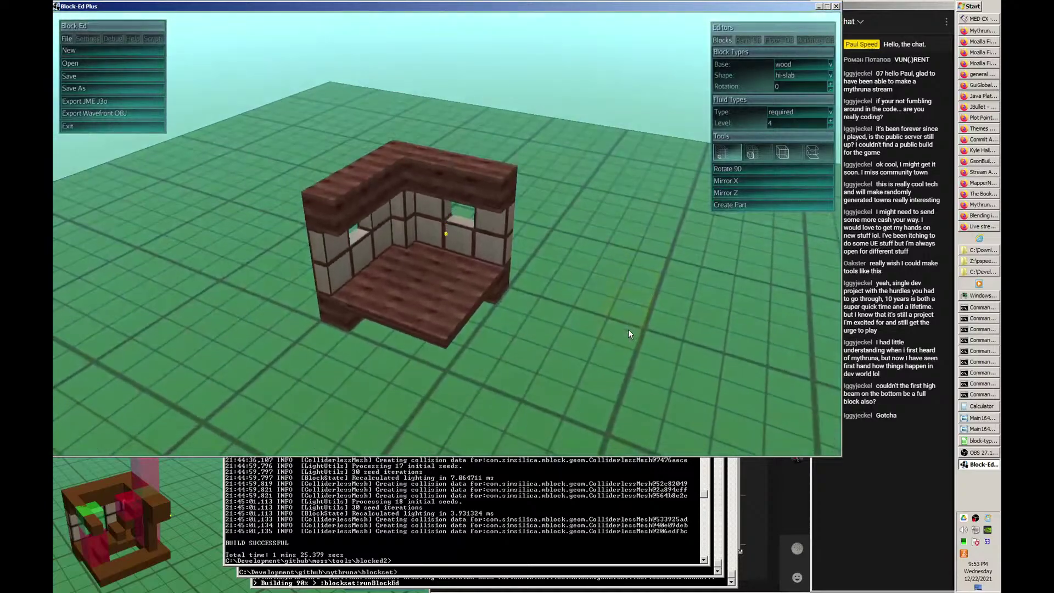
{"action": "key", "text": "d"}
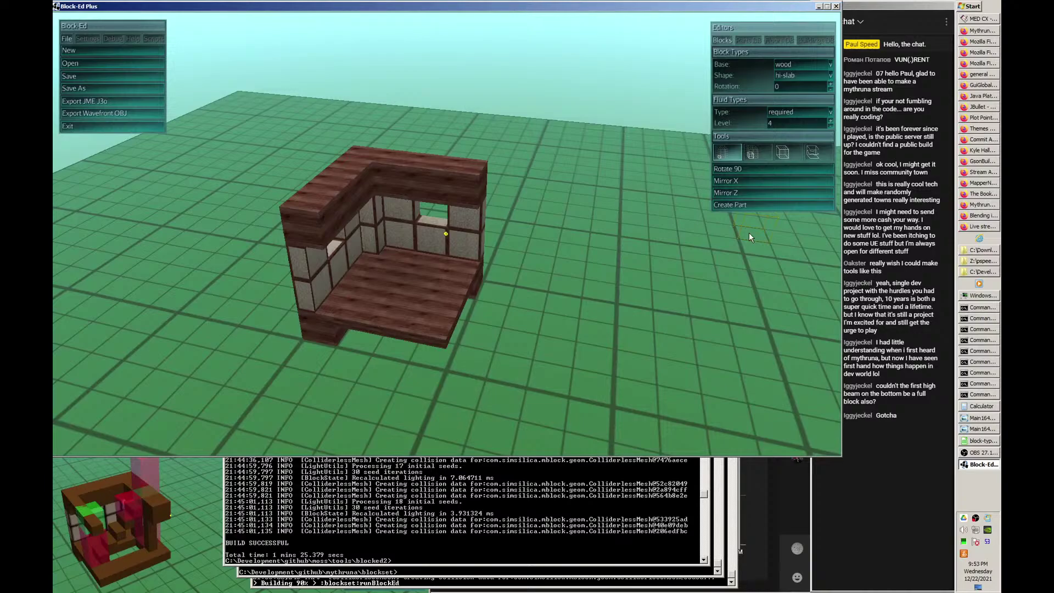
{"action": "key", "text": "d"}
{"action": "key", "text": "s"}
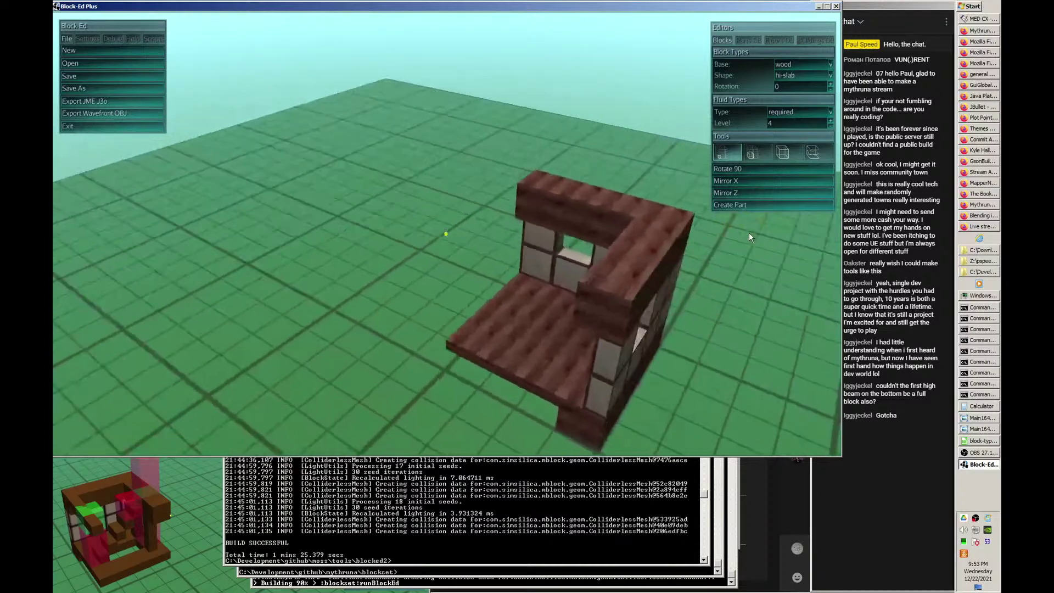
{"action": "key", "text": "a"}
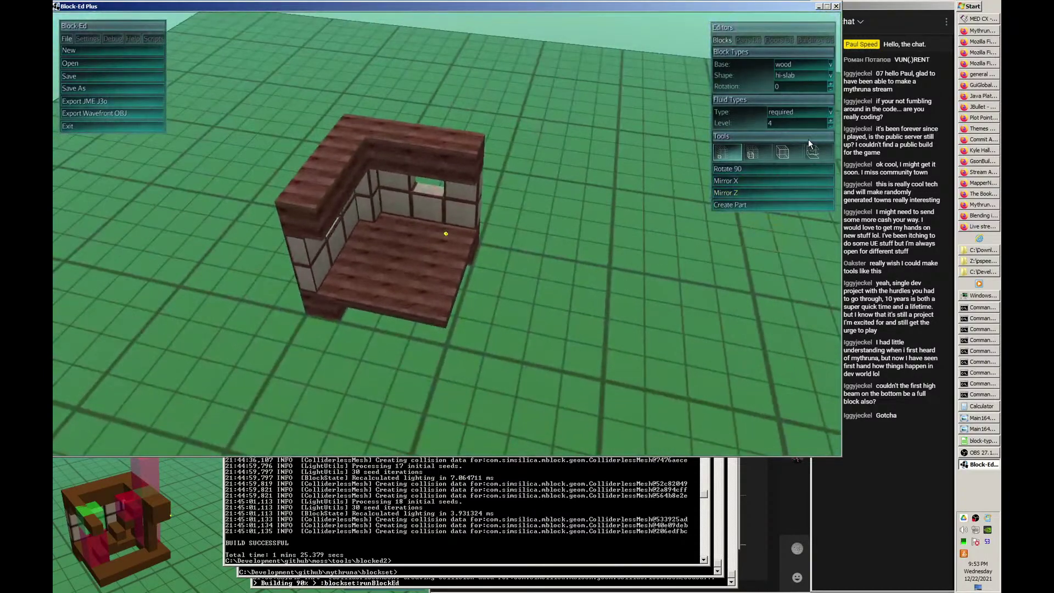
- Create a part from the blocks with the tags second, corner and window, and load that part's blocks for editing
{"action": "left_click", "coordinate": [740, 206]}
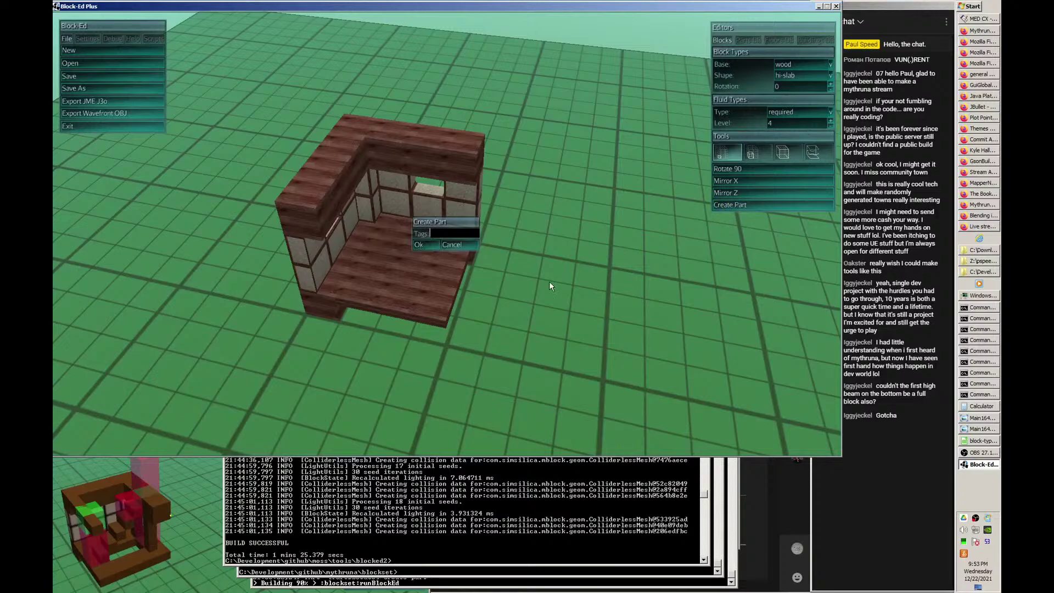
{"action": "type", "text": "second,corne"}
{"action": "type", "text": "r"}
{"action": "type", "text": ",window"}
{"action": "left_click", "coordinate": [418, 245]}
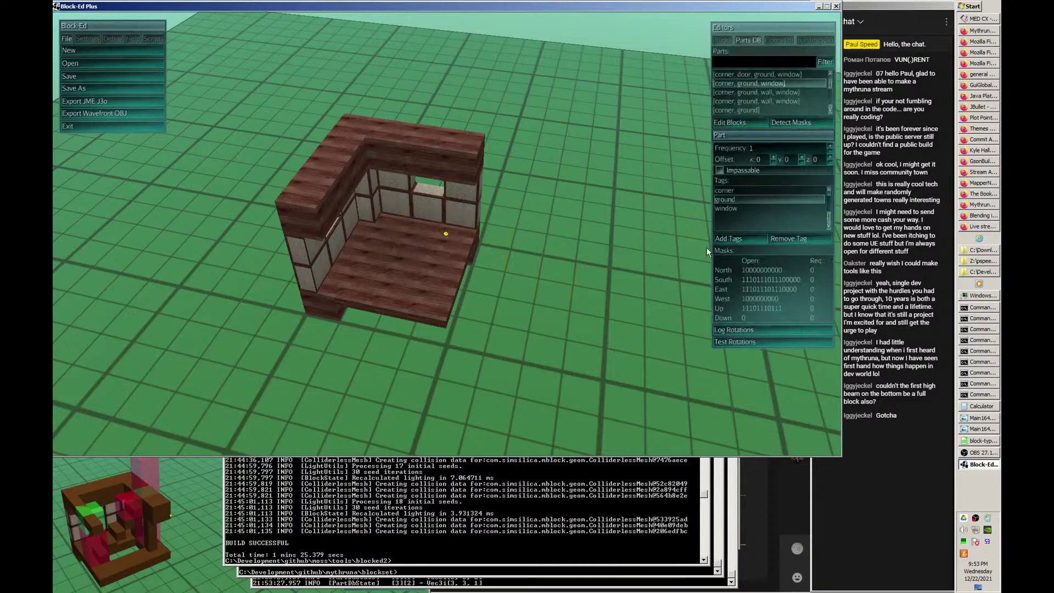
{"action": "left_click", "coordinate": [765, 111]}
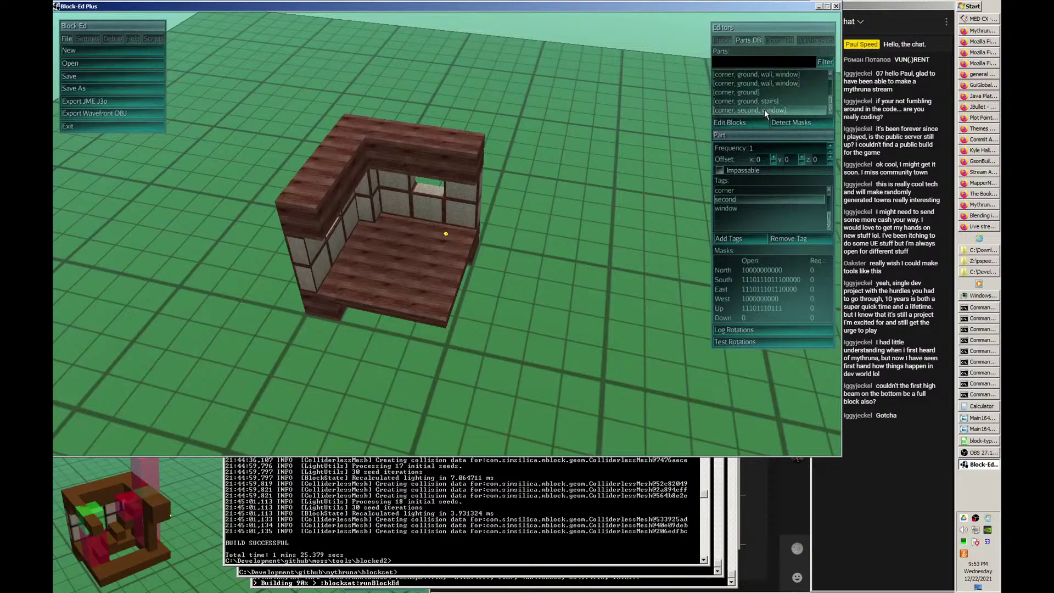
{"action": "left_click", "coordinate": [756, 122]}
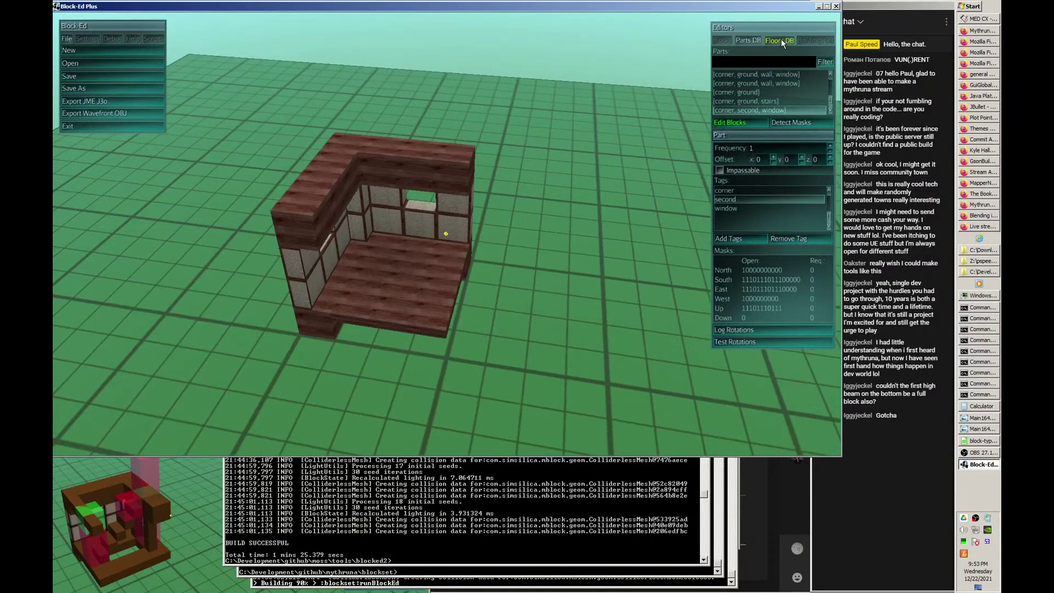
- Generate two test layouts of the ground2x2 floor
{"action": "left_click", "coordinate": [782, 40]}
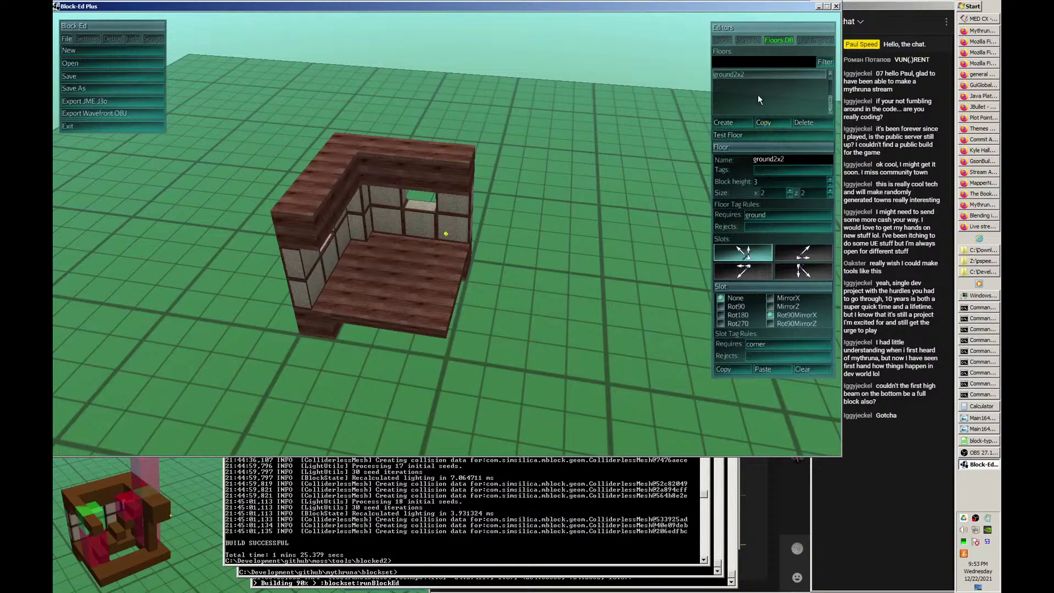
{"action": "left_click", "coordinate": [743, 134]}
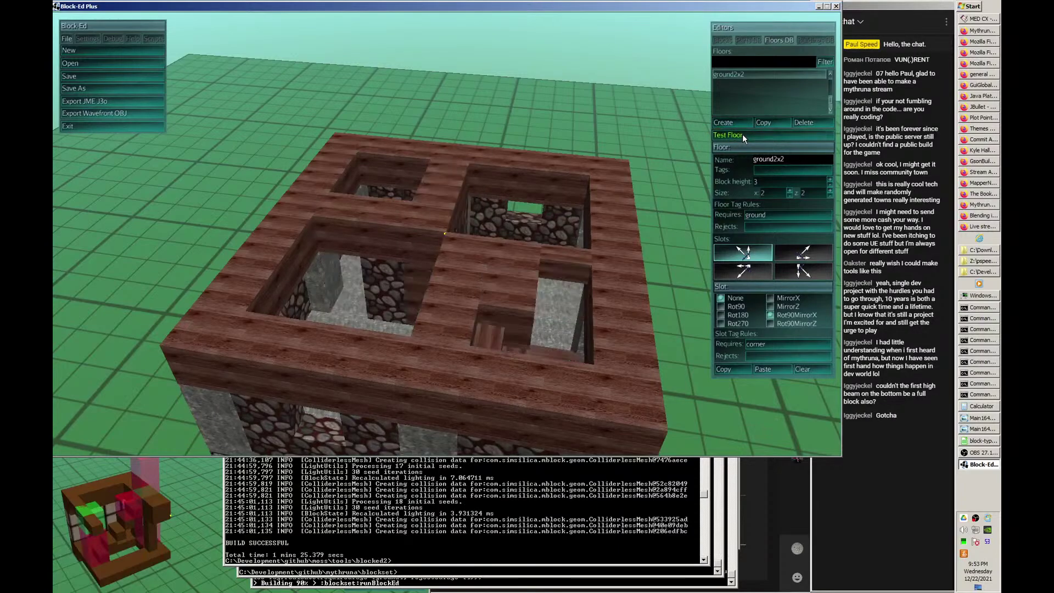
{"action": "left_click", "coordinate": [743, 134]}
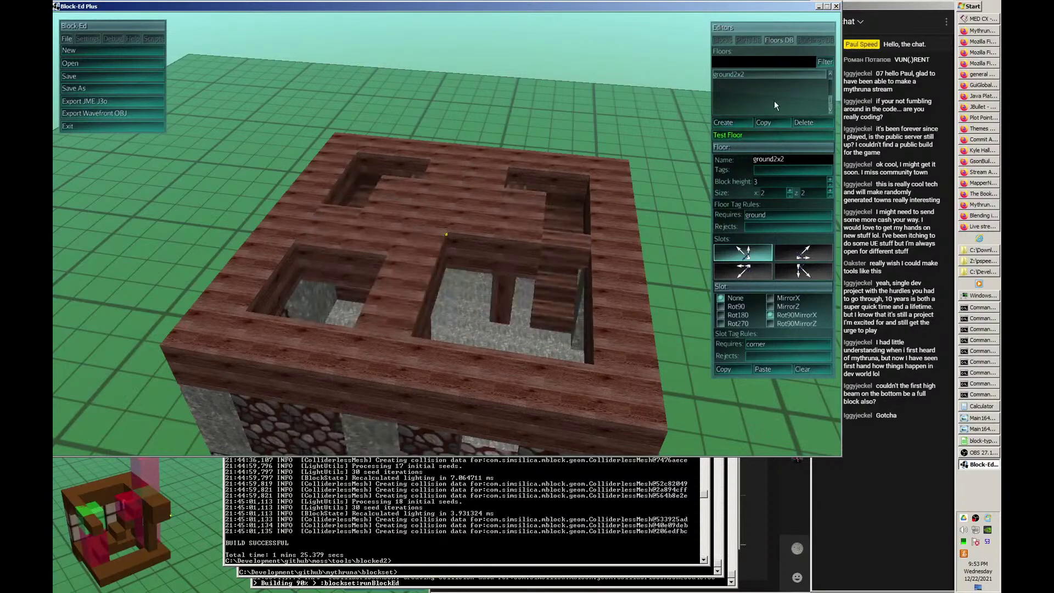
- Create a 2 by 2 floor named second2x2 and run a floor test on it
{"action": "left_click", "coordinate": [737, 123]}
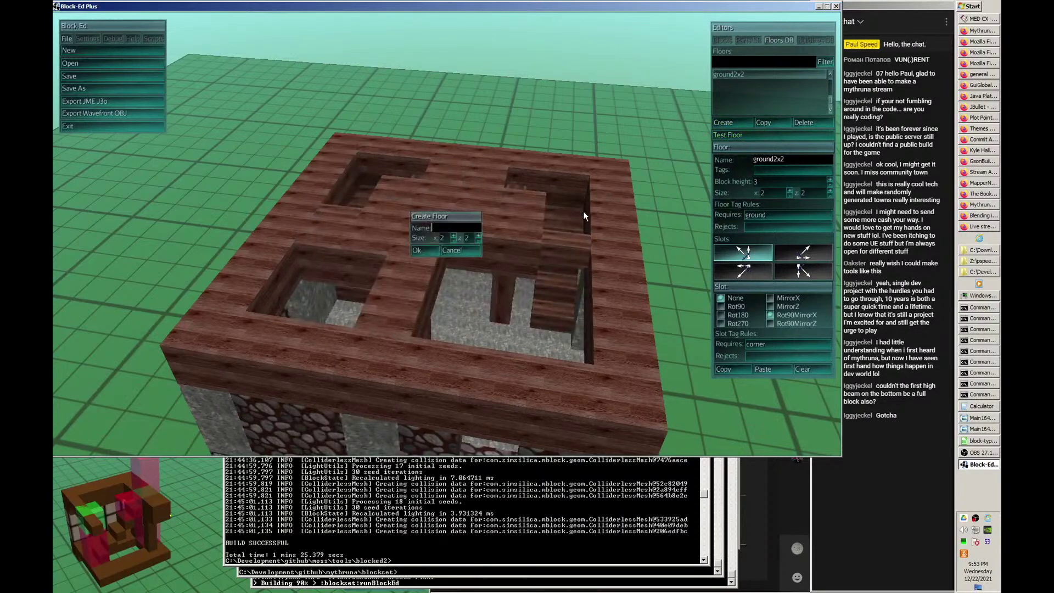
{"action": "type", "text": "second2x2"}
{"action": "left_click", "coordinate": [420, 252]}
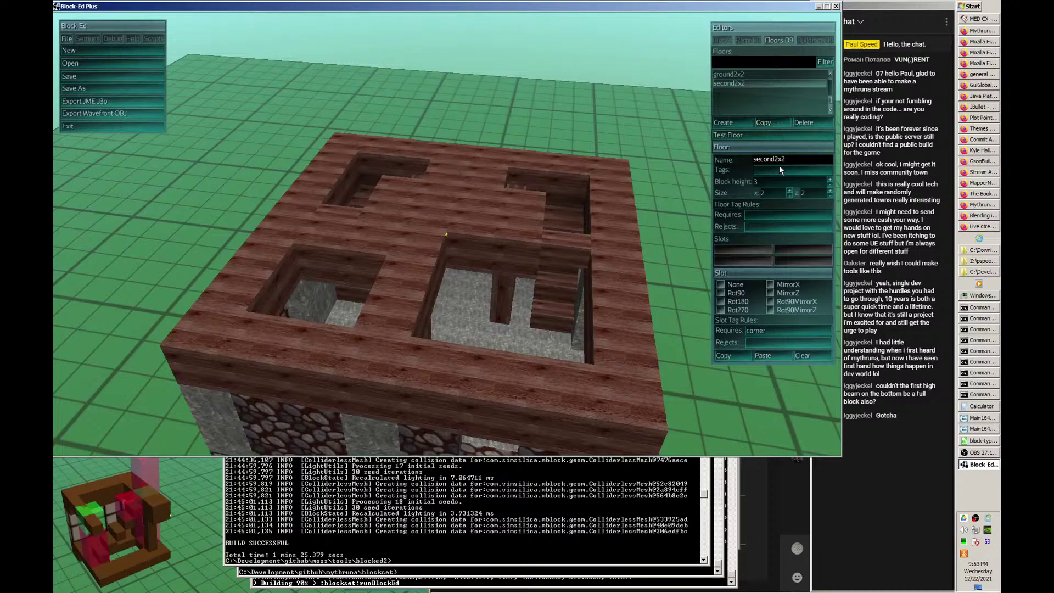
{"action": "left_click", "coordinate": [739, 136]}
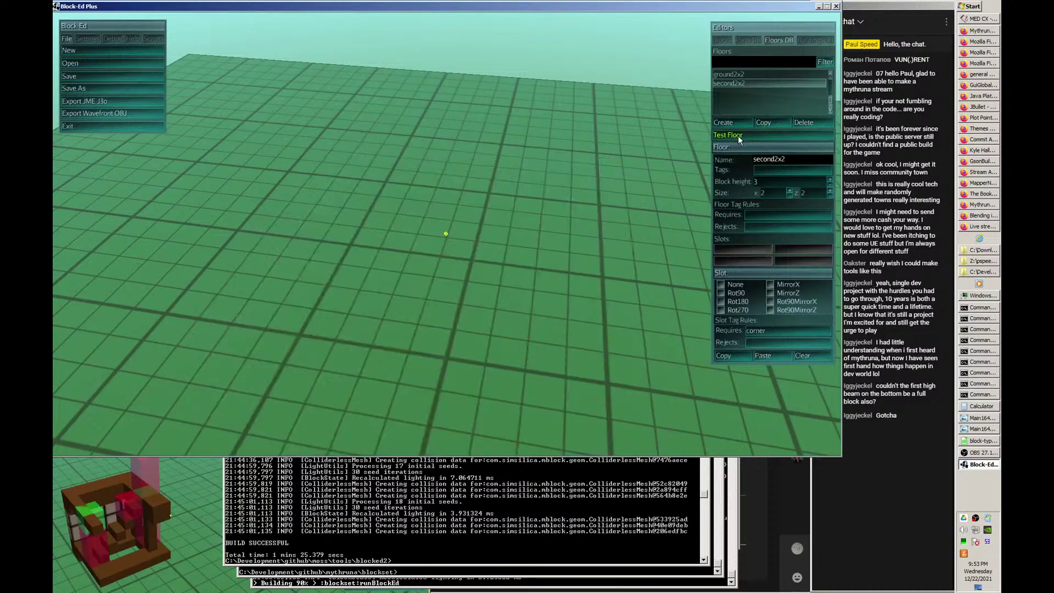
{"action": "right_click_drag", "start_coordinate": [650, 181], "coordinate": [740, 246]}
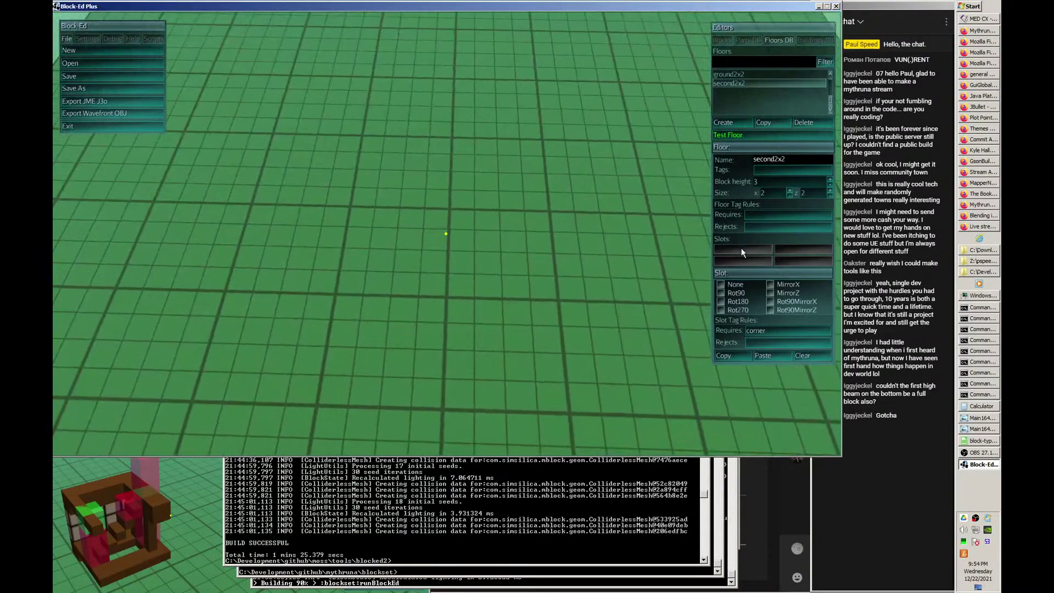
- Allow orientation None in the upper-left slot of second2x2, and Rot90 and MirrorX in the upper-right slot
{"action": "left_click", "coordinate": [743, 251]}
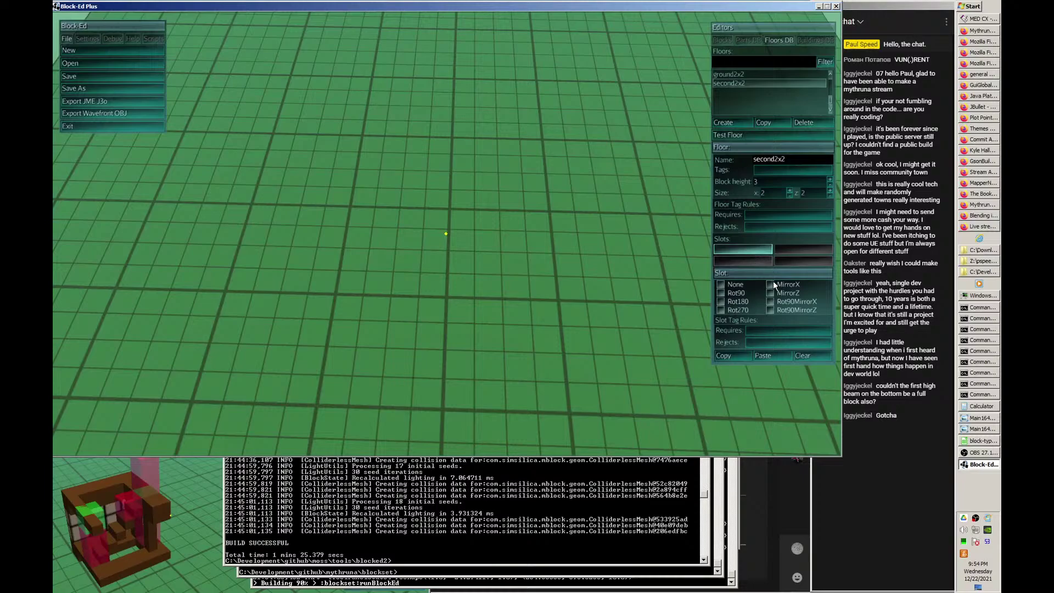
{"action": "left_click", "coordinate": [721, 285]}
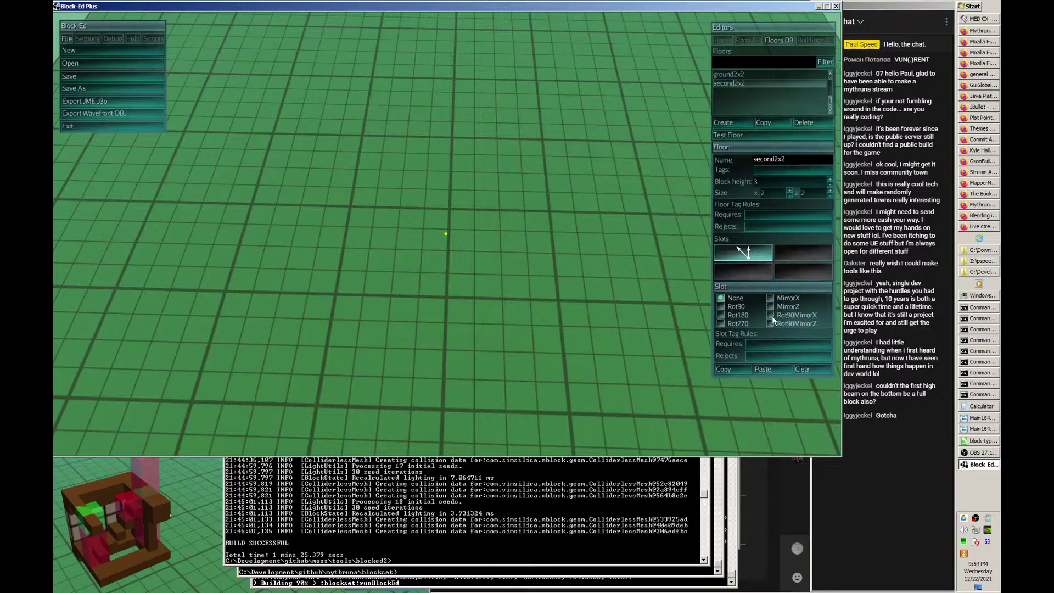
{"action": "left_click", "coordinate": [796, 253]}
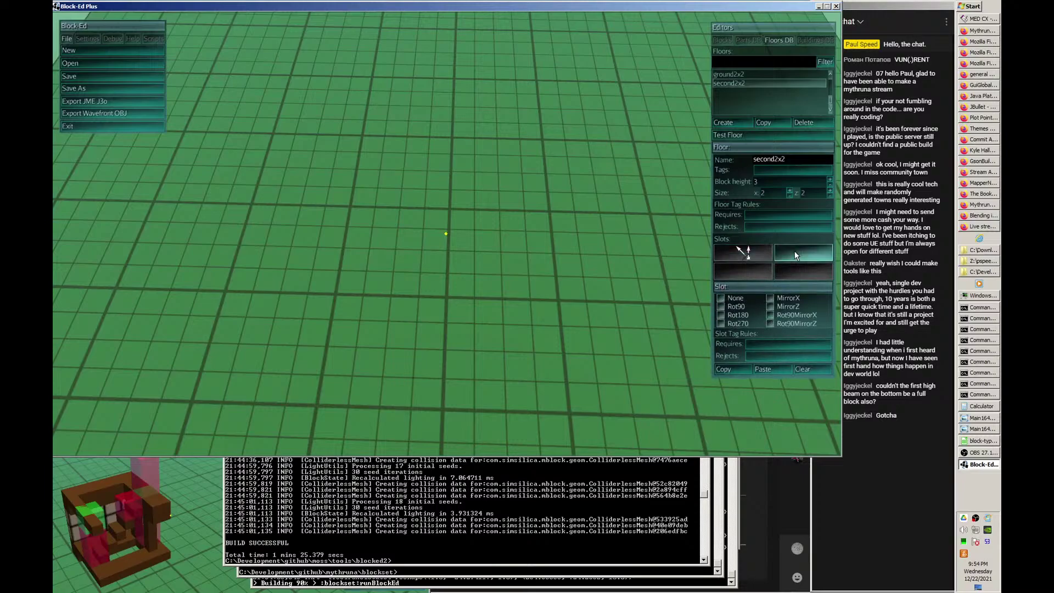
{"action": "left_click", "coordinate": [770, 299]}
{"action": "left_click", "coordinate": [722, 305]}
{"action": "left_click", "coordinate": [771, 297]}
- Allow orientation Rot180 in the lower-right slot of second2x2, and Rot270 and MirrorZ in the lower-left slot
{"action": "left_click", "coordinate": [797, 272]}
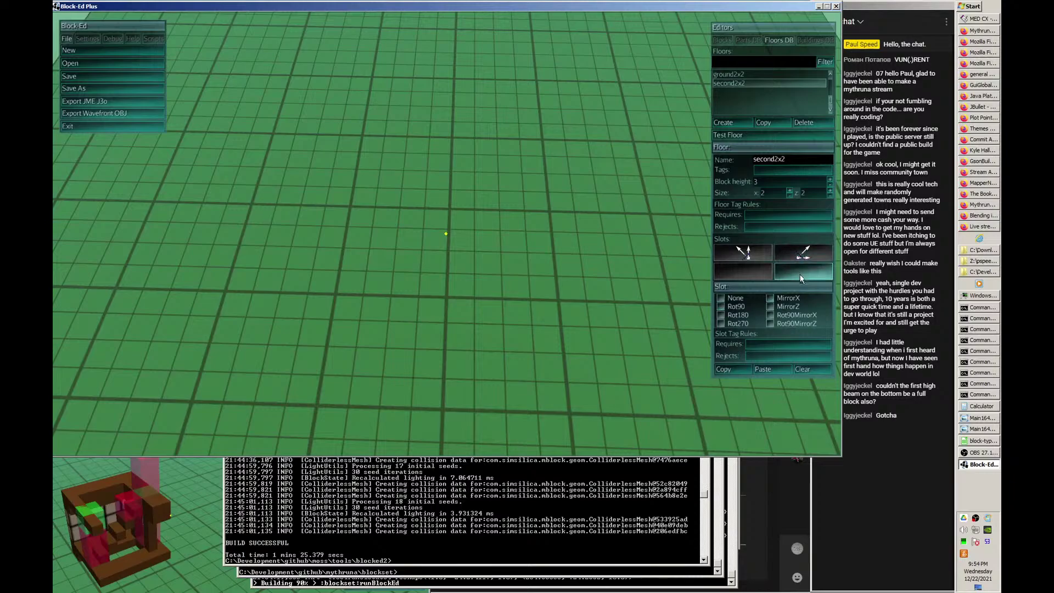
{"action": "left_click", "coordinate": [721, 315]}
{"action": "left_click", "coordinate": [747, 272]}
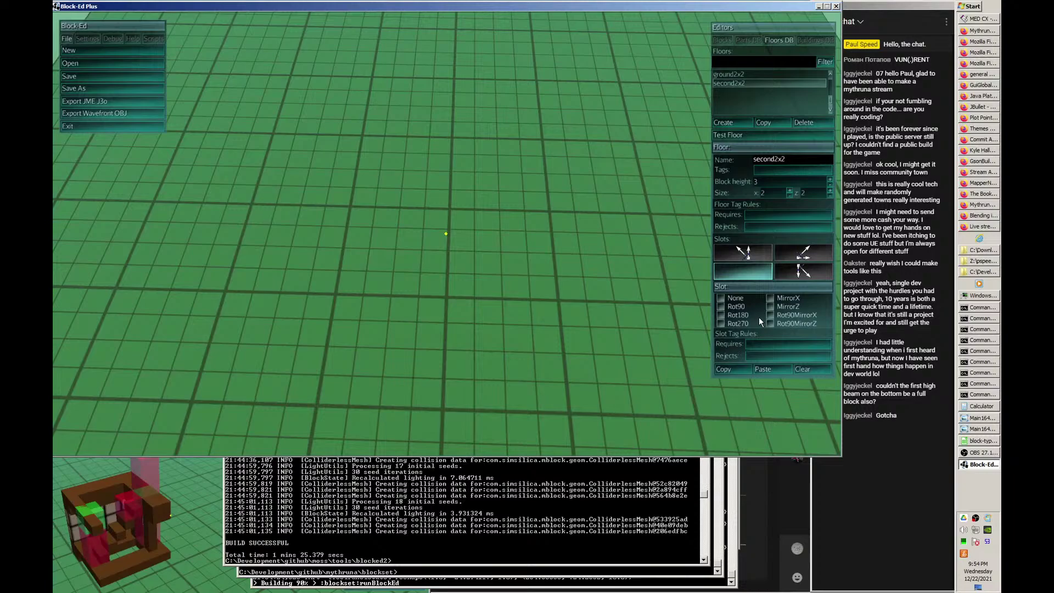
{"action": "left_click", "coordinate": [739, 324]}
{"action": "left_click", "coordinate": [771, 306]}
- Generate a test layout of second2x2 and examine the resulting rooms from several sides
{"action": "left_click", "coordinate": [750, 135]}
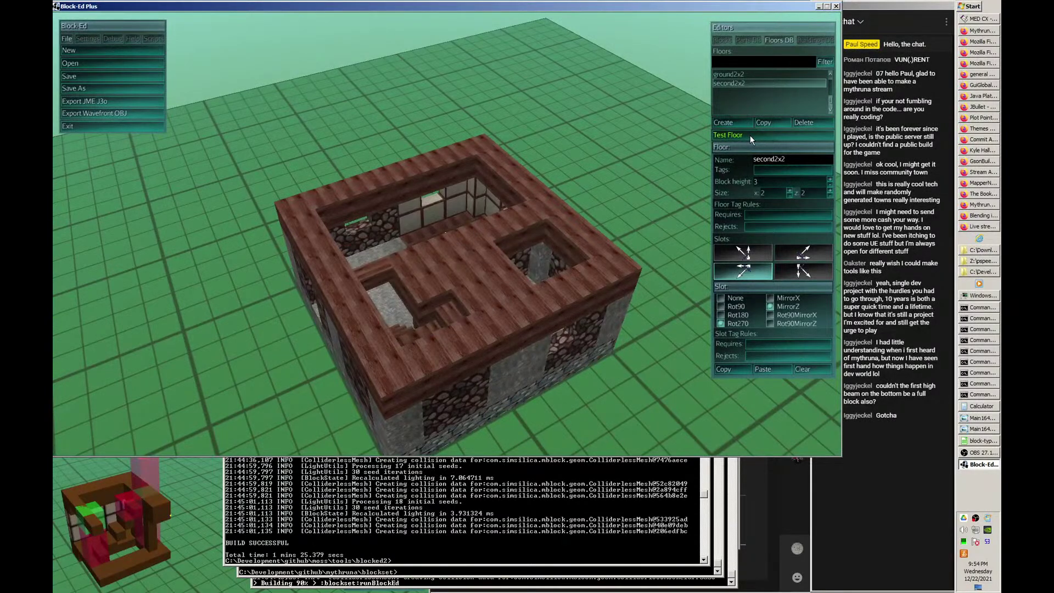
{"action": "key", "text": "a"}
{"action": "key", "text": "s"}
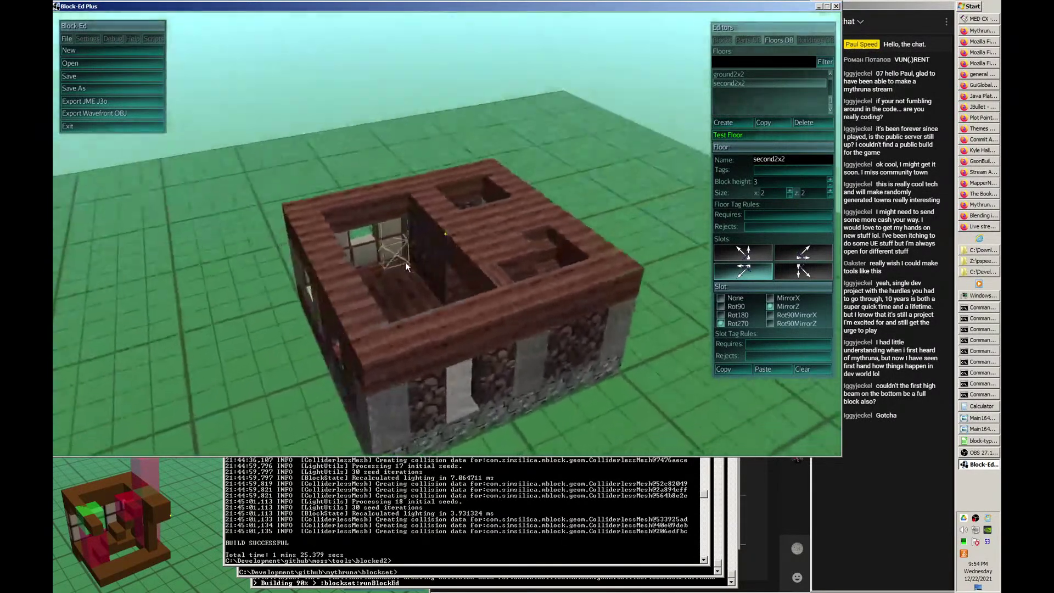
{"action": "key", "text": "w"}
{"action": "key", "text": "d"}
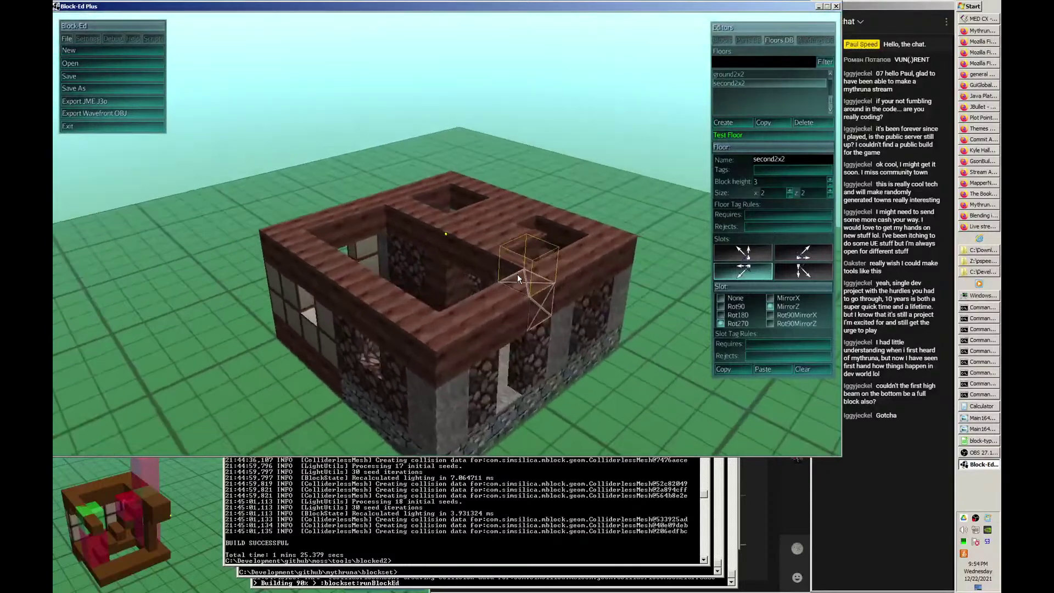
{"action": "key", "text": "d"}
{"action": "key", "text": "s"}
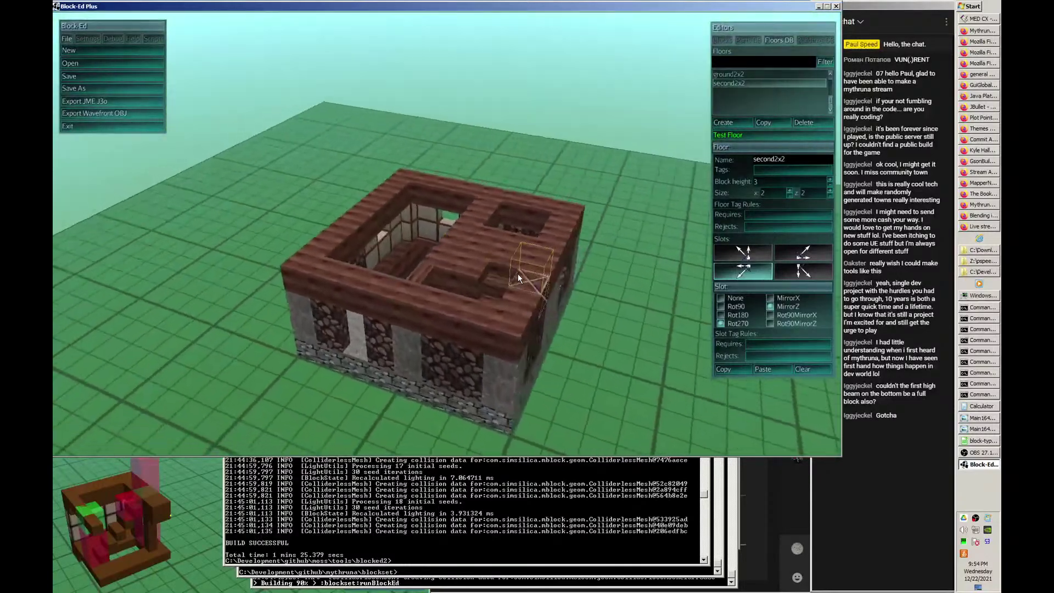
- Make the second2x2 floor require the tag second and run the floor test again
{"action": "key", "text": "w"}
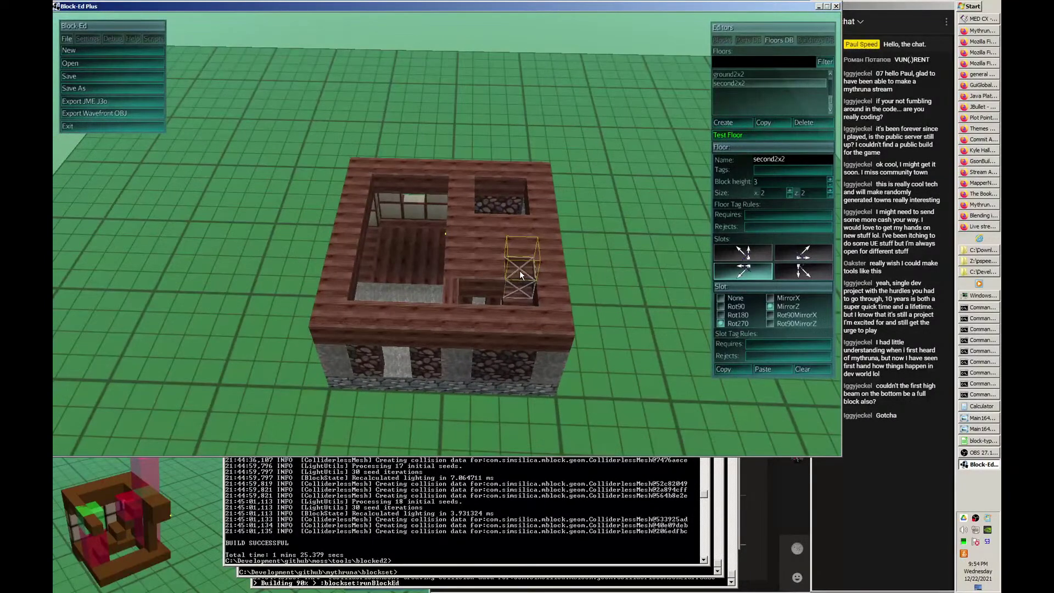
{"action": "key", "text": "s"}
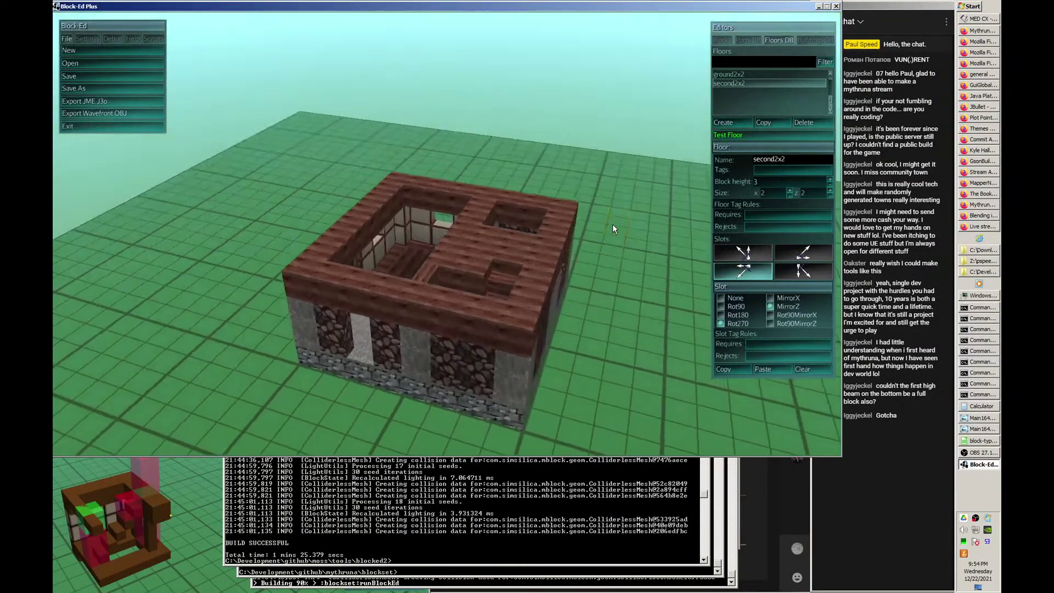
{"action": "key", "text": "w"}
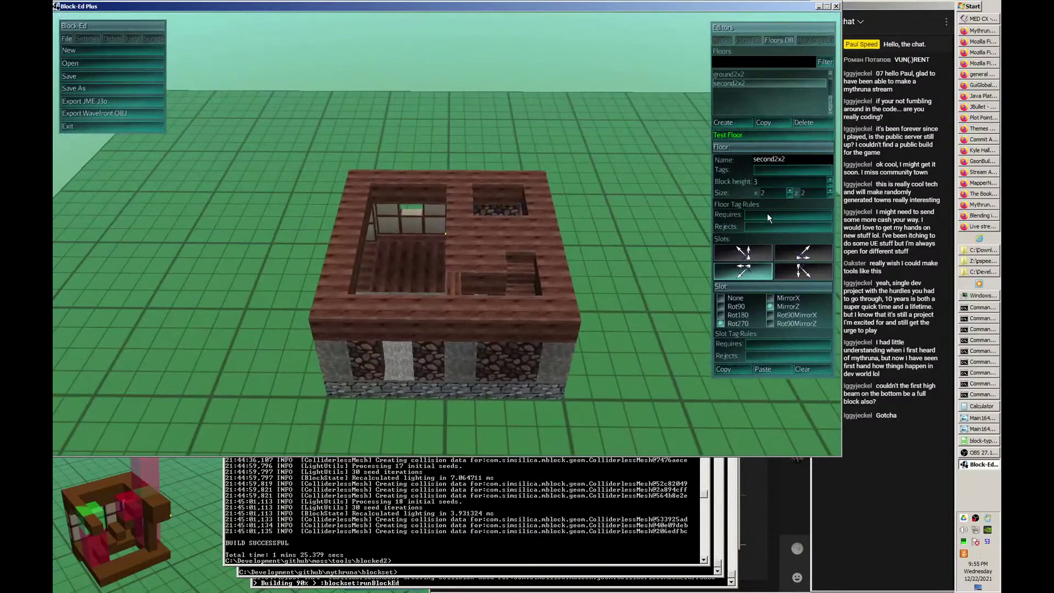
{"action": "left_click", "coordinate": [767, 214]}
{"action": "type", "text": "second"}
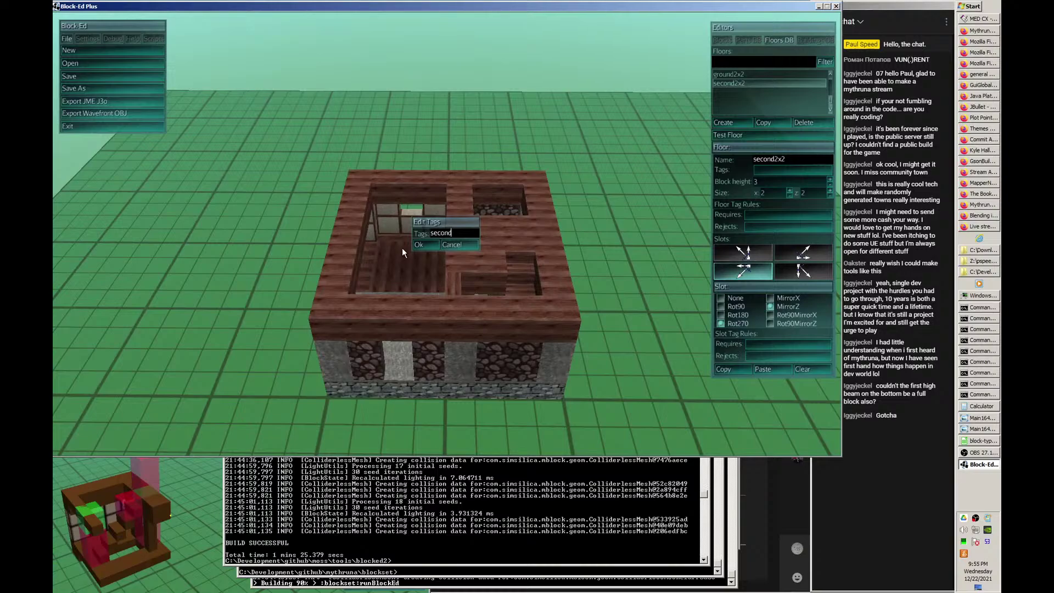
{"action": "left_click", "coordinate": [418, 245]}
{"action": "left_click", "coordinate": [746, 136]}
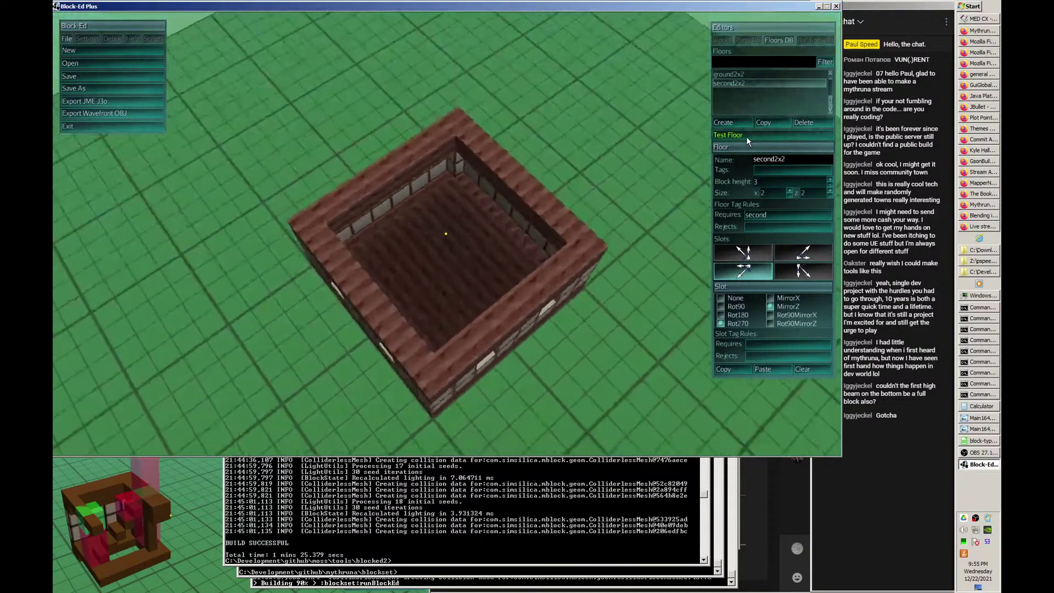
- Examine the regenerated second2x2 test room from above and from several sides, checking its floor planks, windows and top beams
{"action": "key", "text": "s"}
{"action": "key", "text": "d"}
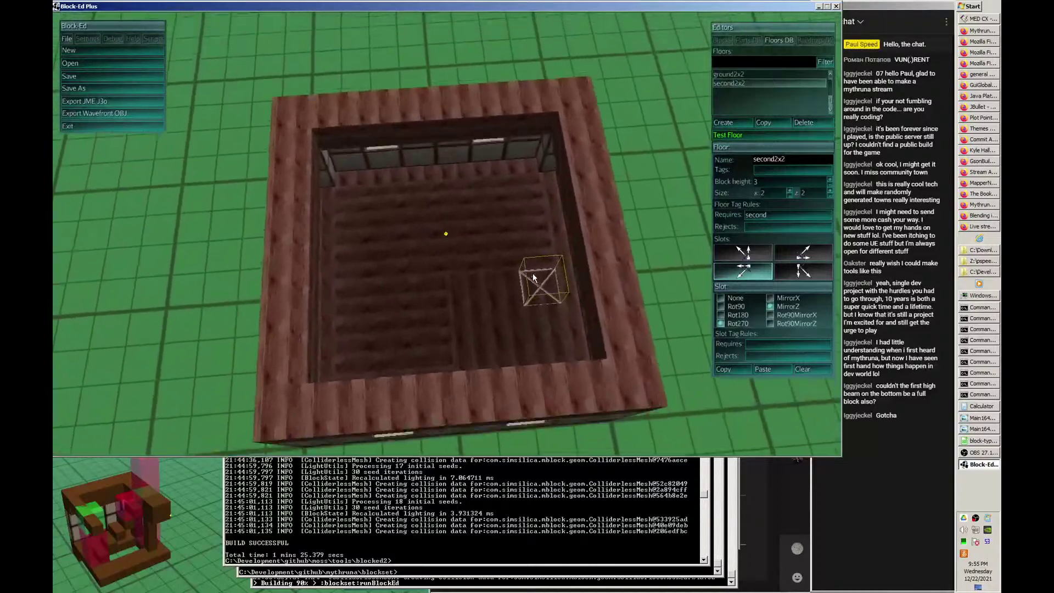
{"action": "key", "text": "d"}
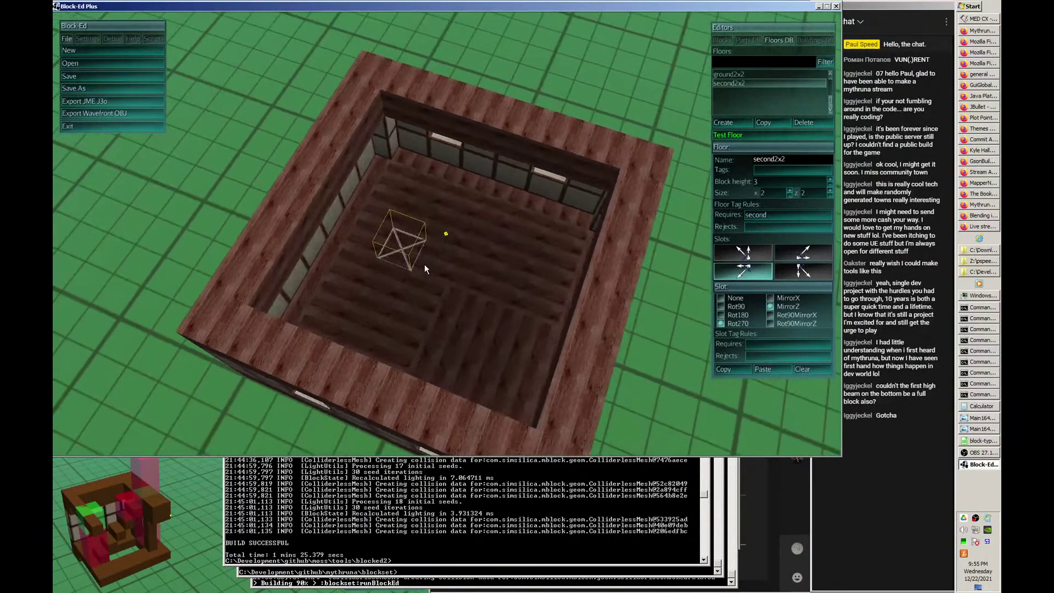
{"action": "key", "text": "s"}
{"action": "key", "text": "a"}
{"action": "key", "text": "w"}
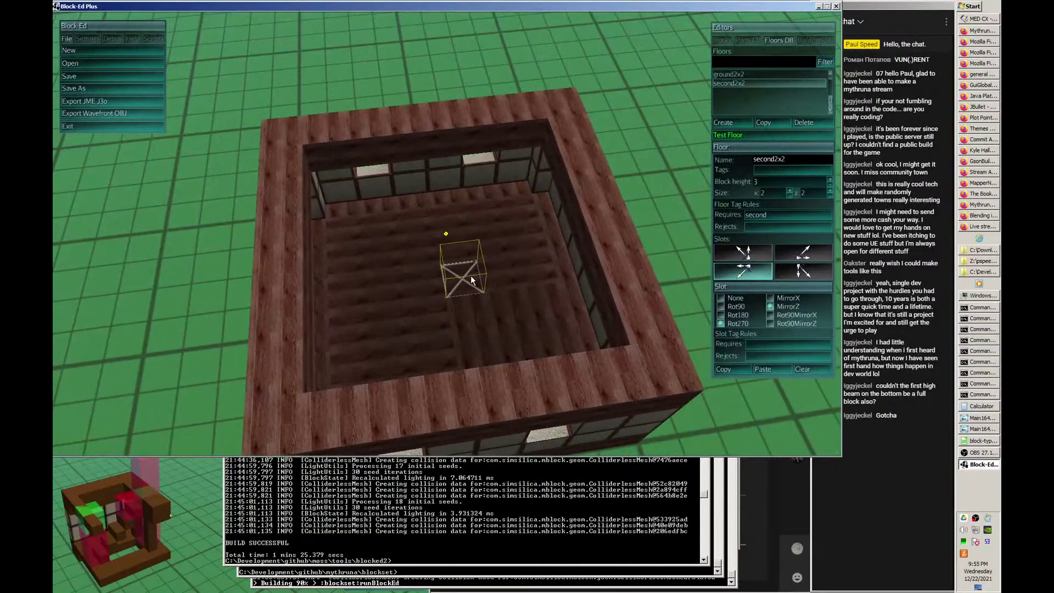
{"action": "key", "text": "a"}
{"action": "key", "text": "s"}
{"action": "key", "text": "a"}
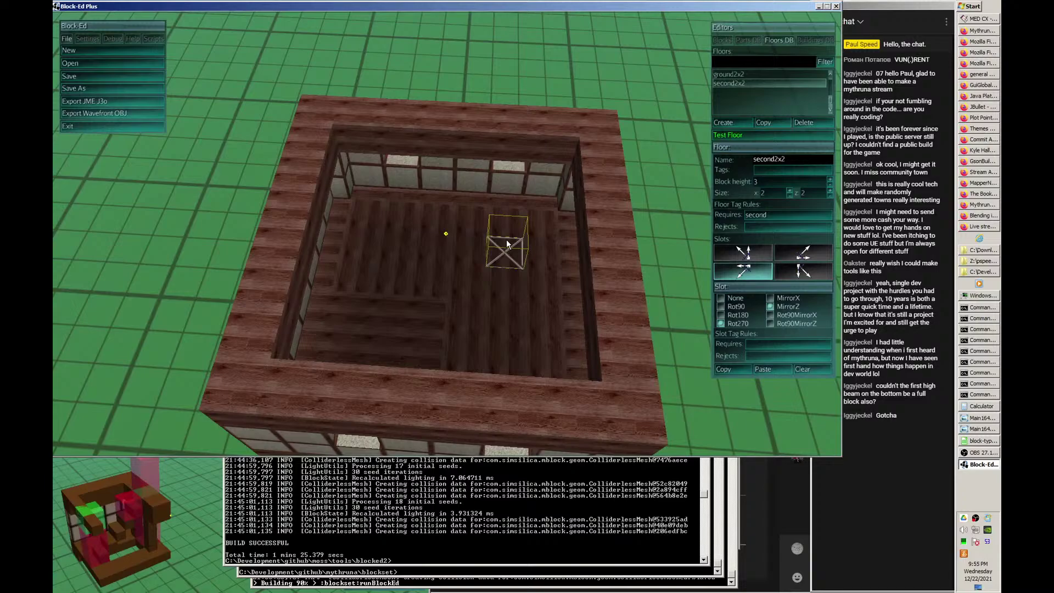
{"action": "scroll", "coordinate": [506, 244], "scroll_direction": "down", "scroll_amount": 3}
{"action": "key", "text": "s"}
{"action": "key", "text": "a"}
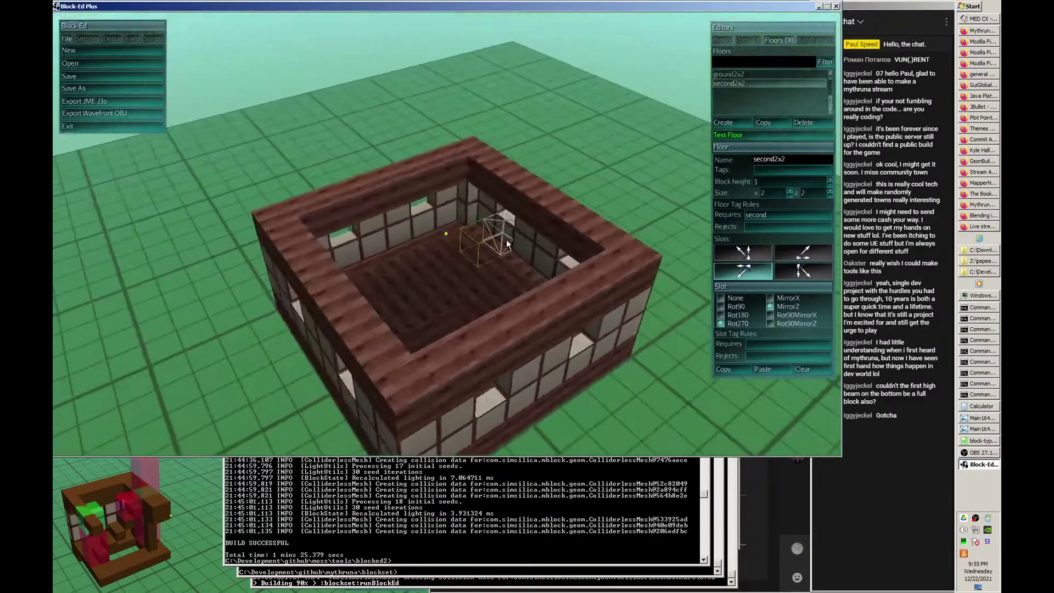
{"action": "key", "text": "a"}
{"action": "key", "text": "s"}
{"action": "key", "text": "w"}
{"action": "key", "text": "a"}
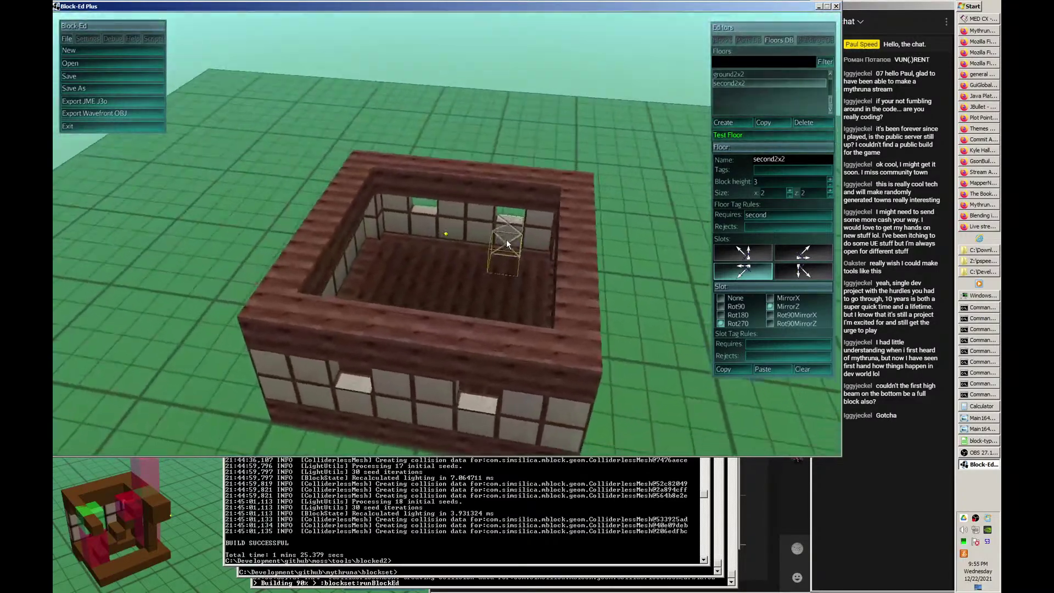
{"action": "key", "text": "w"}
{"action": "key", "text": "a"}
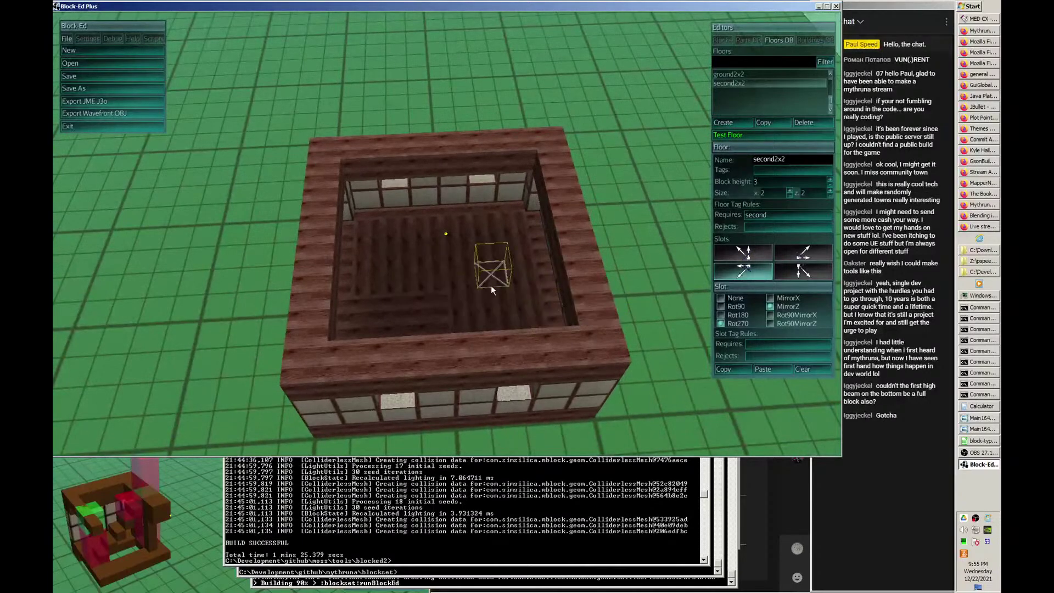
{"action": "key", "text": "s"}
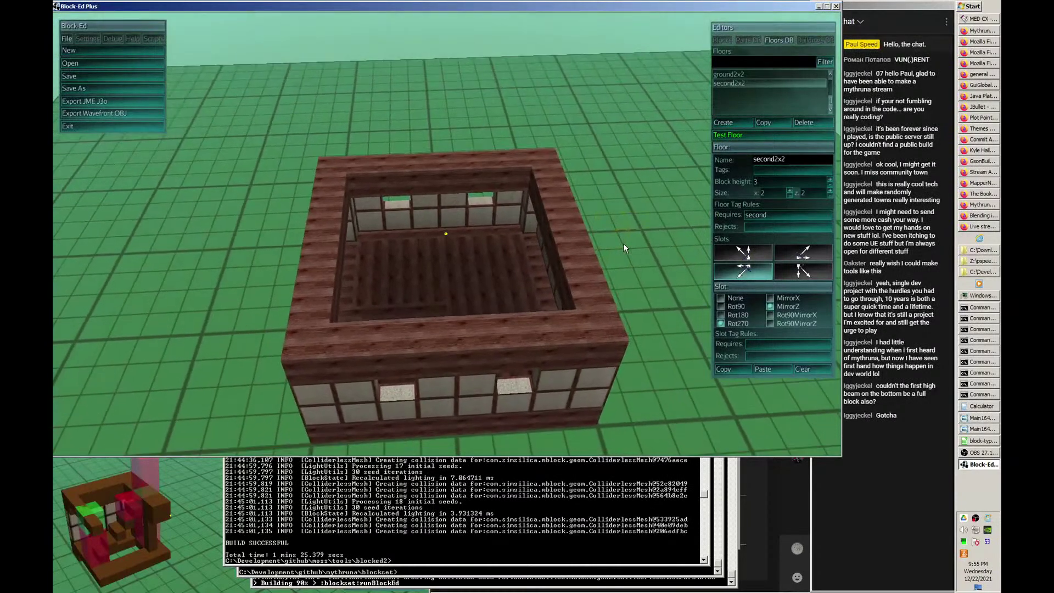
{"action": "scroll", "coordinate": [624, 243], "scroll_direction": "down", "scroll_amount": 3}
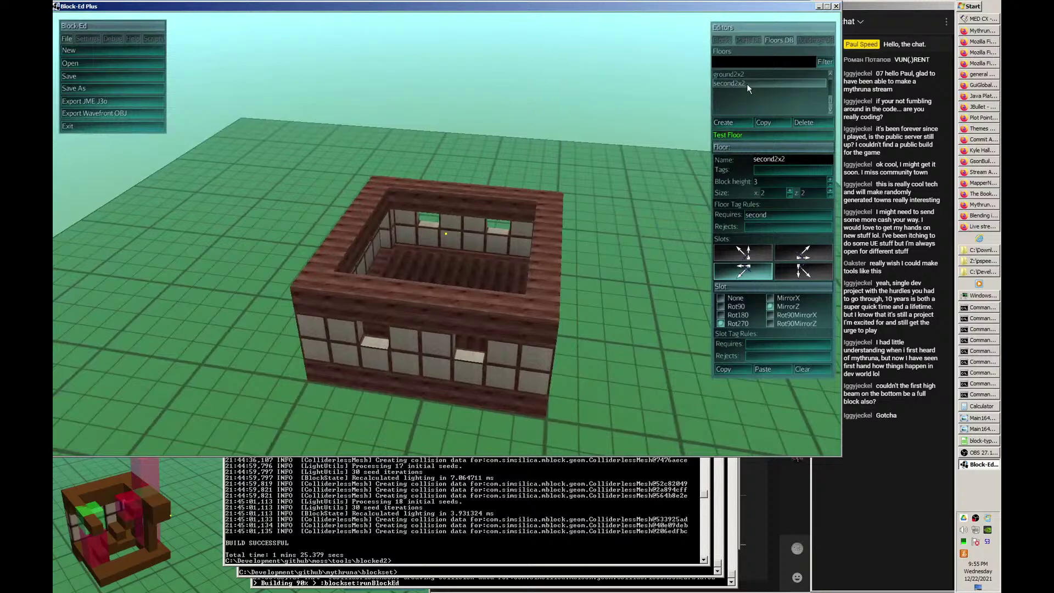
- Load the blocks of the part tagged corner, second, window for editing
{"action": "left_click", "coordinate": [751, 41]}
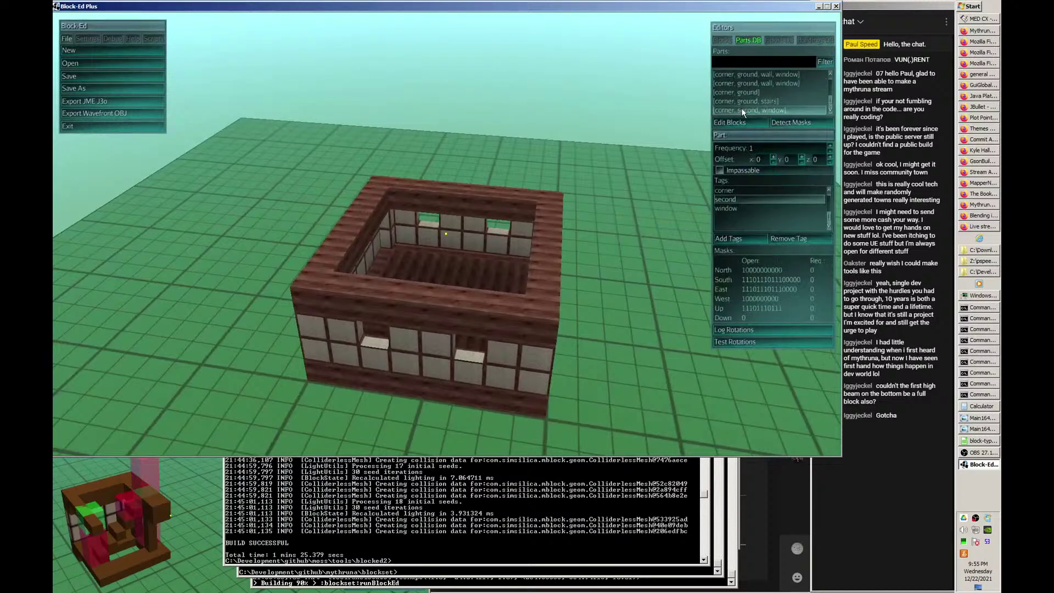
{"action": "left_click", "coordinate": [751, 122]}
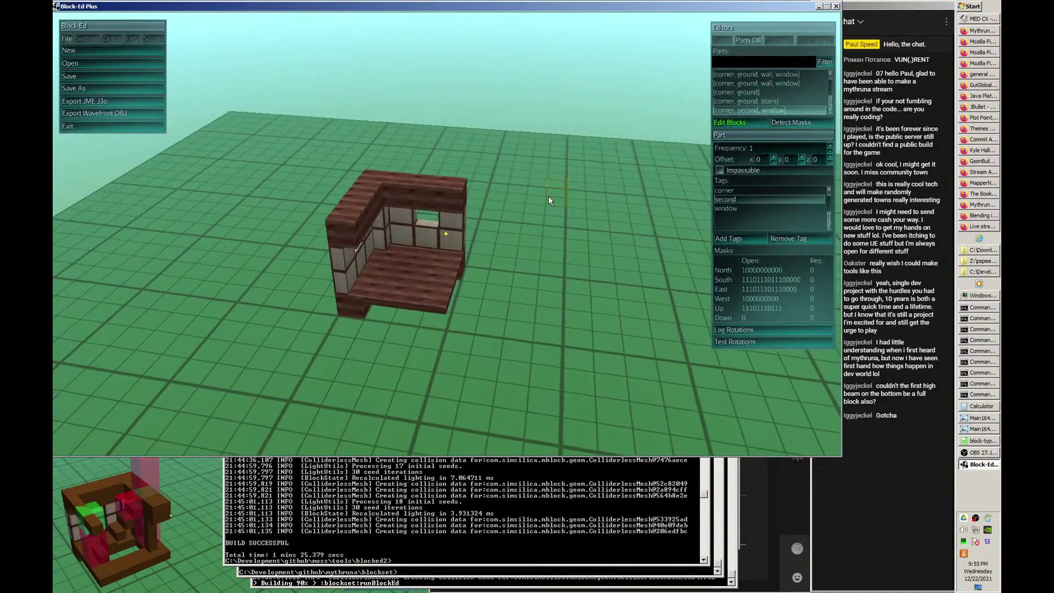
{"action": "left_click_drag", "start_coordinate": [549, 197], "coordinate": [549, 197]}
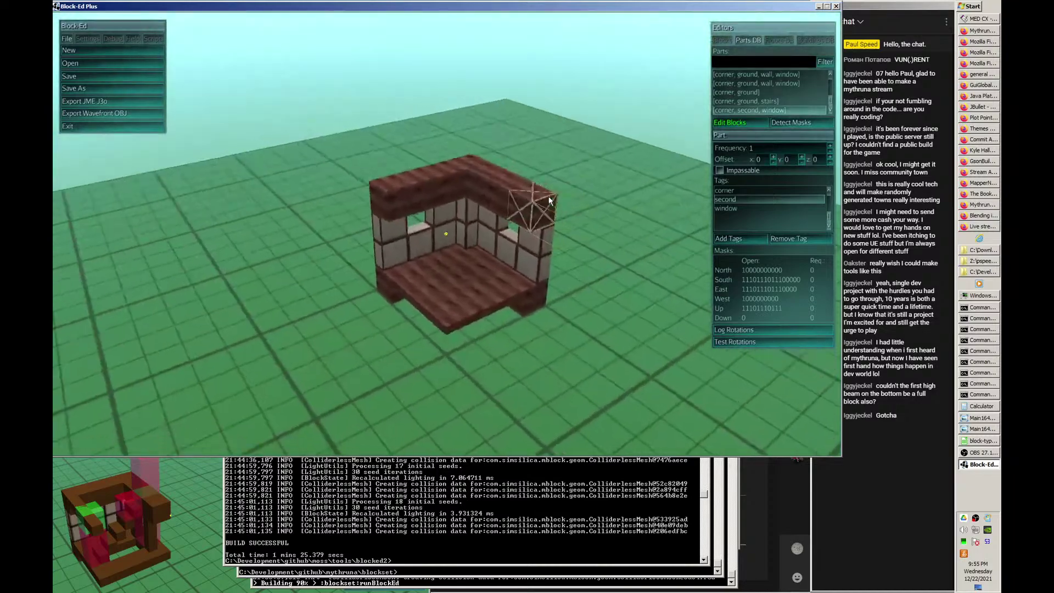
{"action": "left_click_drag", "start_coordinate": [598, 241], "coordinate": [454, 301]}
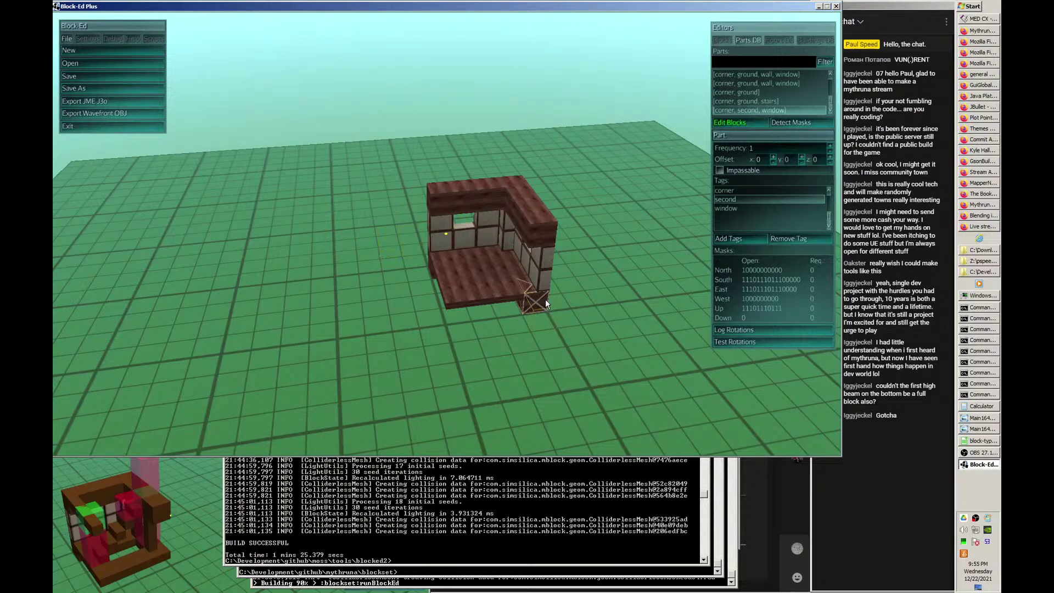
- Move the upper wood beam on the corner's side wall one block outward
{"action": "left_click_drag", "start_coordinate": [545, 299], "coordinate": [585, 297]}
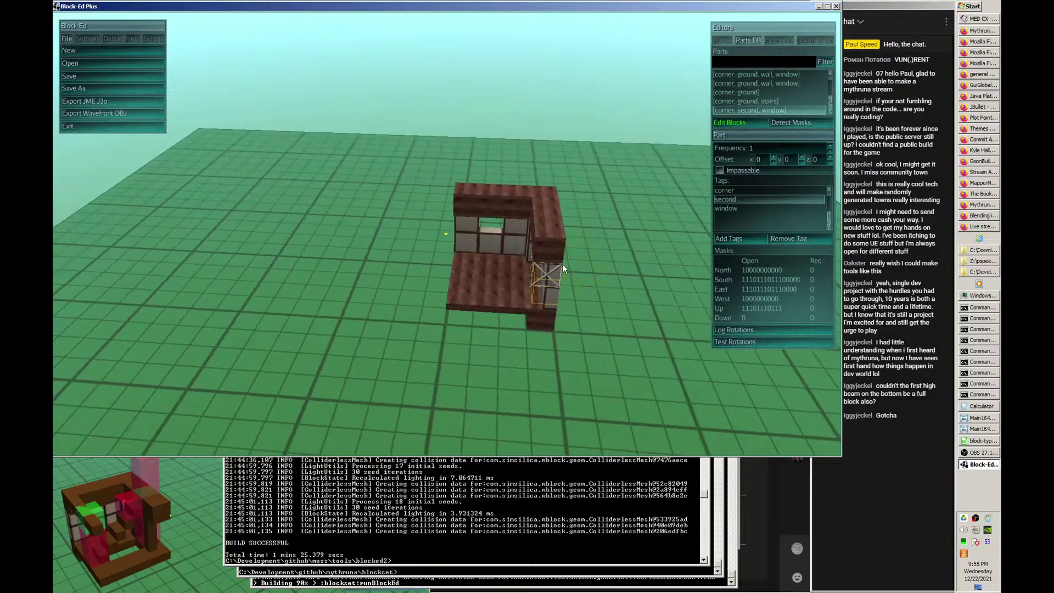
{"action": "left_click", "coordinate": [556, 246]}
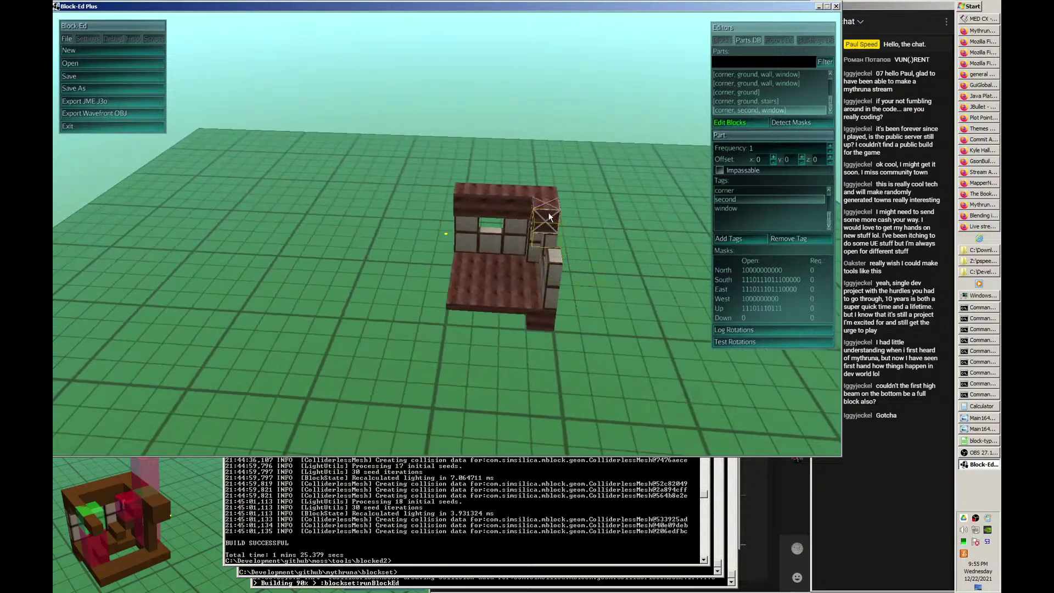
{"action": "left_click_drag", "start_coordinate": [548, 205], "coordinate": [588, 243]}
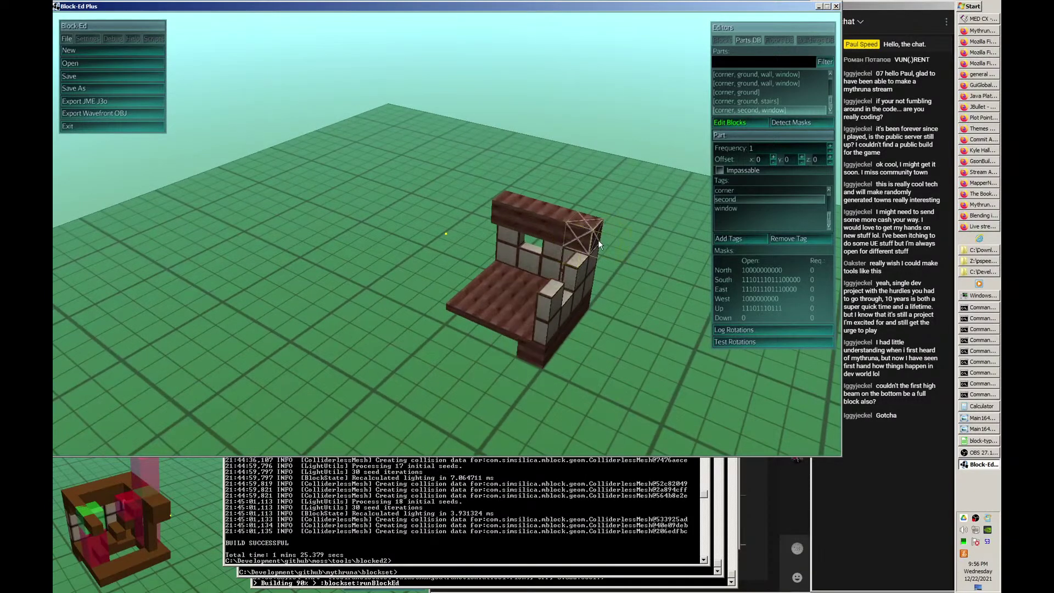
{"action": "left_click", "coordinate": [601, 248]}
{"action": "left_click", "coordinate": [602, 246]}
- Remove the old side wall's W&D blocks beneath the outward-shifted beam
{"action": "mouse_move", "coordinate": [575, 277]}
{"action": "left_mouse_down"}
{"action": "mouse_move", "coordinate": [584, 263]}
{"action": "mouse_move", "coordinate": [581, 279]}
{"action": "mouse_move", "coordinate": [562, 270]}
{"action": "left_mouse_up"}
{"action": "right_click", "coordinate": [550, 266]}
{"action": "right_click", "coordinate": [547, 276]}
{"action": "right_click", "coordinate": [539, 260]}
{"action": "right_click", "coordinate": [536, 240]}
{"action": "right_click", "coordinate": [537, 252]}
{"action": "mouse_move", "coordinate": [583, 265]}
{"action": "left_mouse_down"}
{"action": "mouse_move", "coordinate": [548, 257]}
{"action": "mouse_move", "coordinate": [587, 279]}
{"action": "left_mouse_up"}
{"action": "right_click", "coordinate": [545, 256]}
{"action": "right_click", "coordinate": [545, 242]}
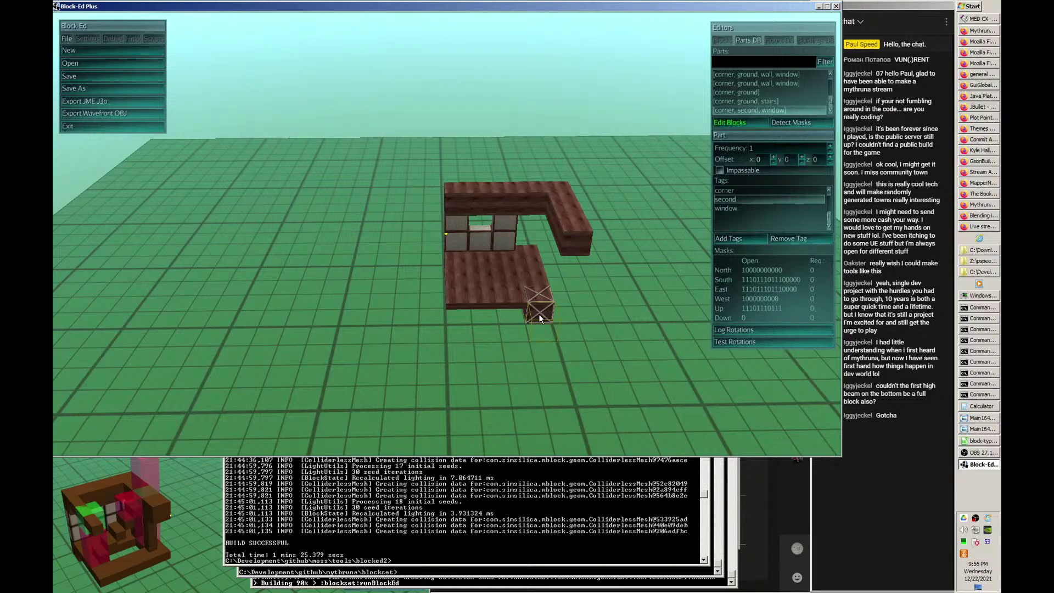
{"action": "left_click_drag", "start_coordinate": [539, 314], "coordinate": [539, 330]}
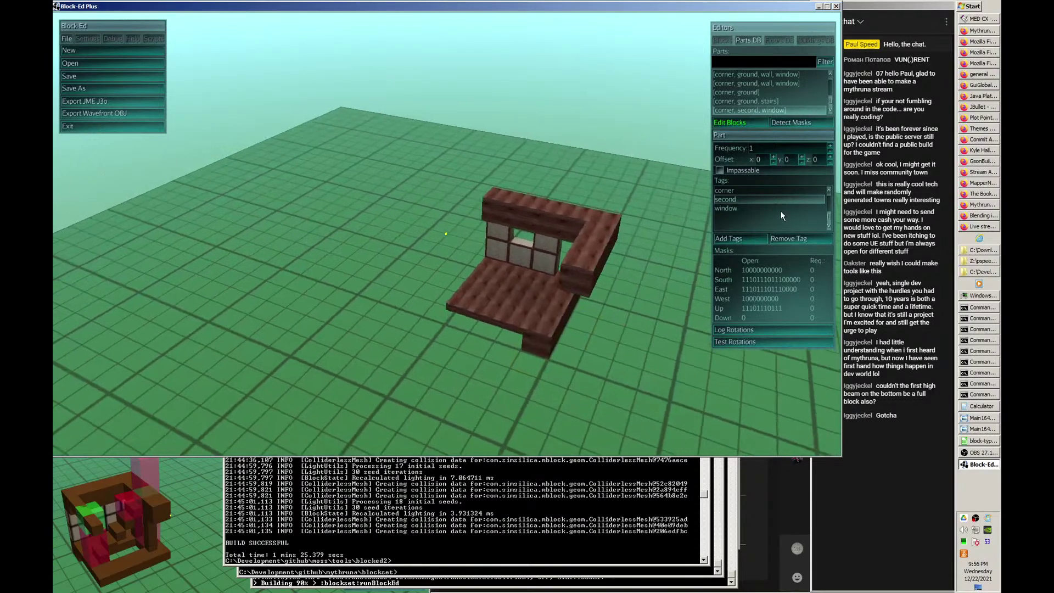
- Set the wood block shape to inv-wedge and place a support with rotation 2 under the overhanging floor
{"action": "left_click", "coordinate": [723, 42]}
{"action": "left_click", "coordinate": [832, 76]}
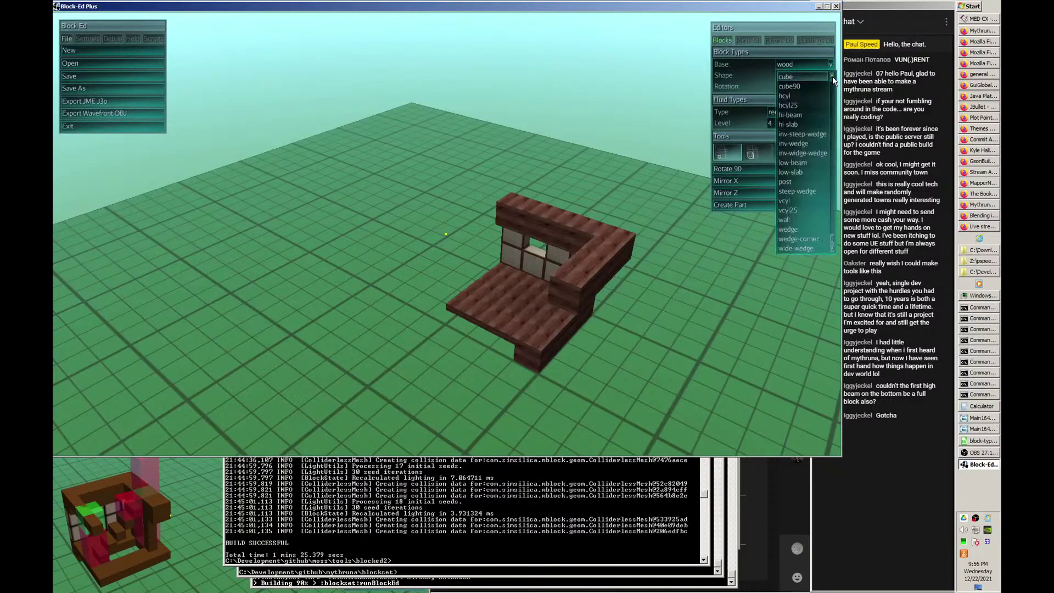
{"action": "left_click", "coordinate": [802, 144]}
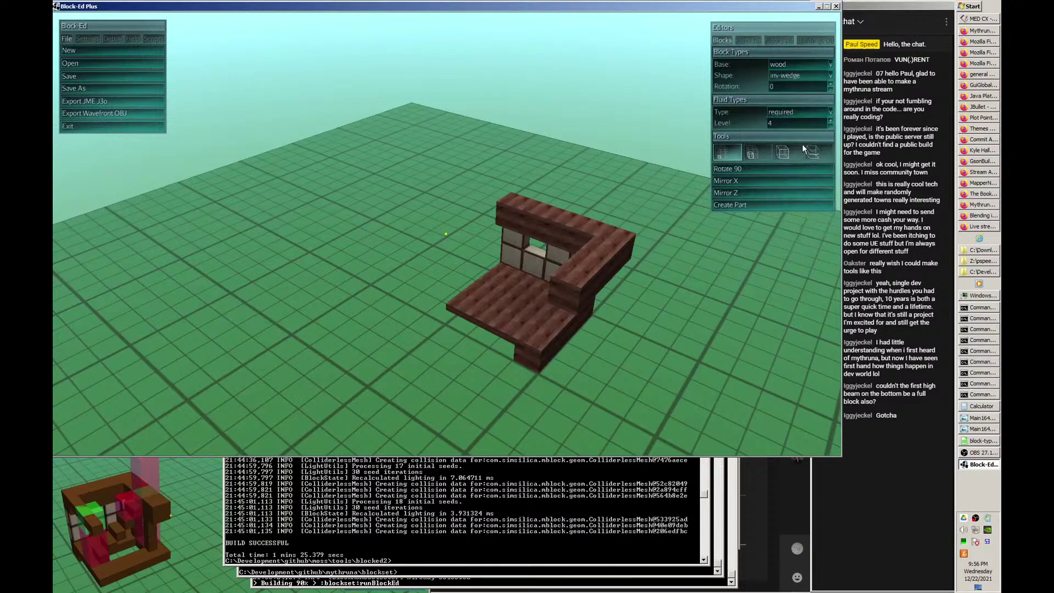
{"action": "key", "text": "d"}
{"action": "key", "text": "s"}
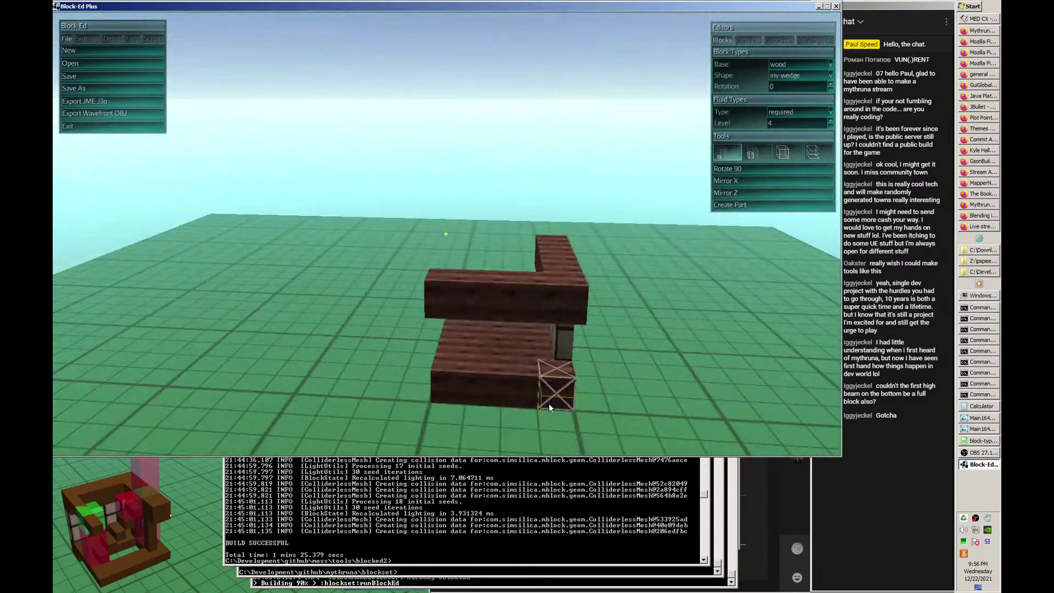
{"action": "left_click", "coordinate": [549, 406]}
{"action": "scroll", "coordinate": [524, 412], "scroll_direction": "down", "scroll_amount": 1}
{"action": "left_click", "coordinate": [529, 408]}
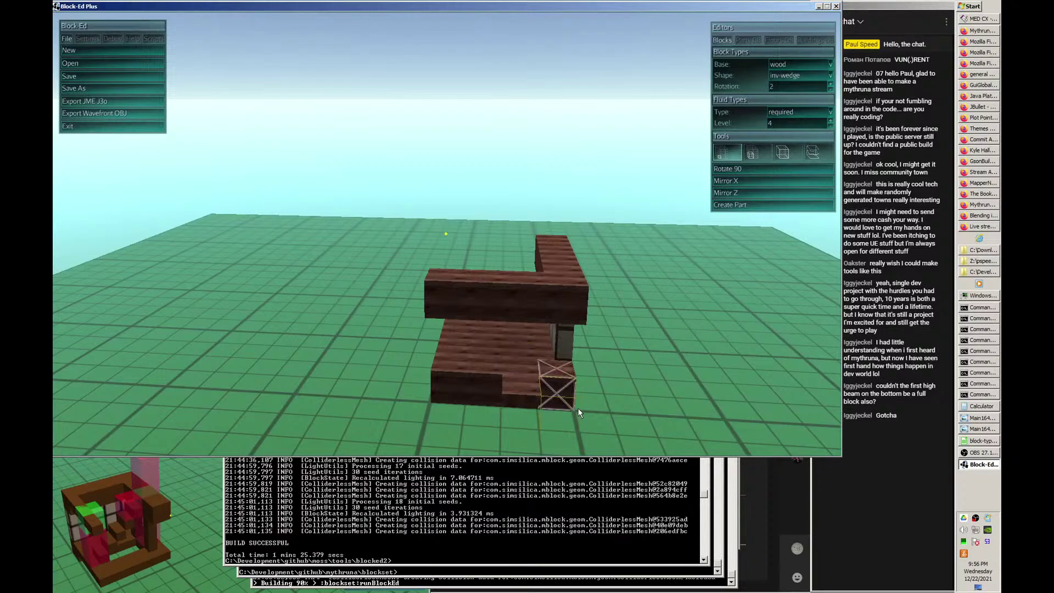
- Place further inv-wedge supports with rotation 2 along the overhang's lower outer edge
{"action": "key", "text": "a"}
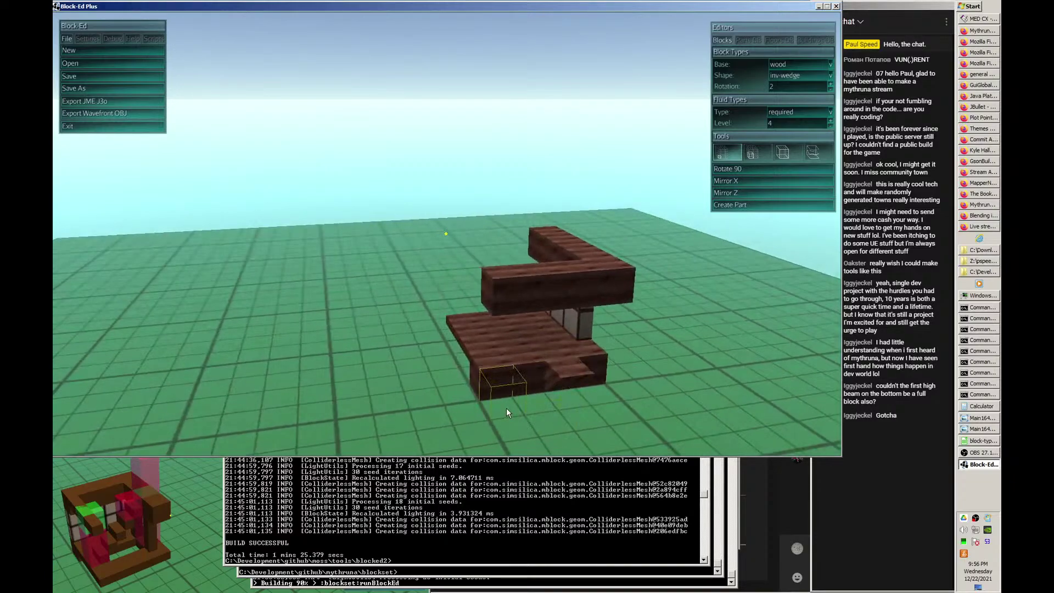
{"action": "key", "text": "a"}
{"action": "key", "text": "a"}
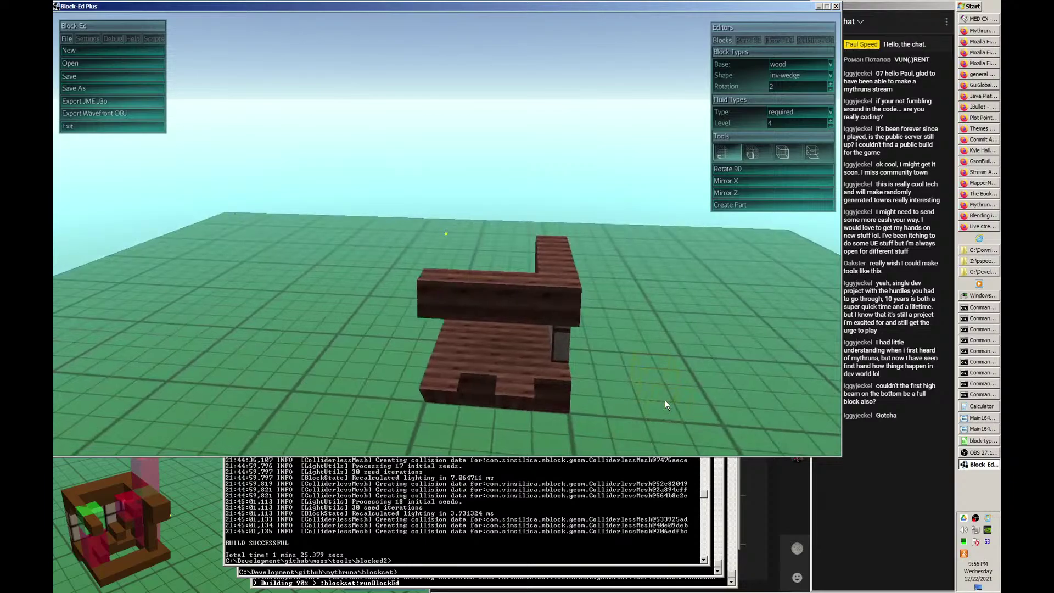
{"action": "left_click", "coordinate": [522, 406]}
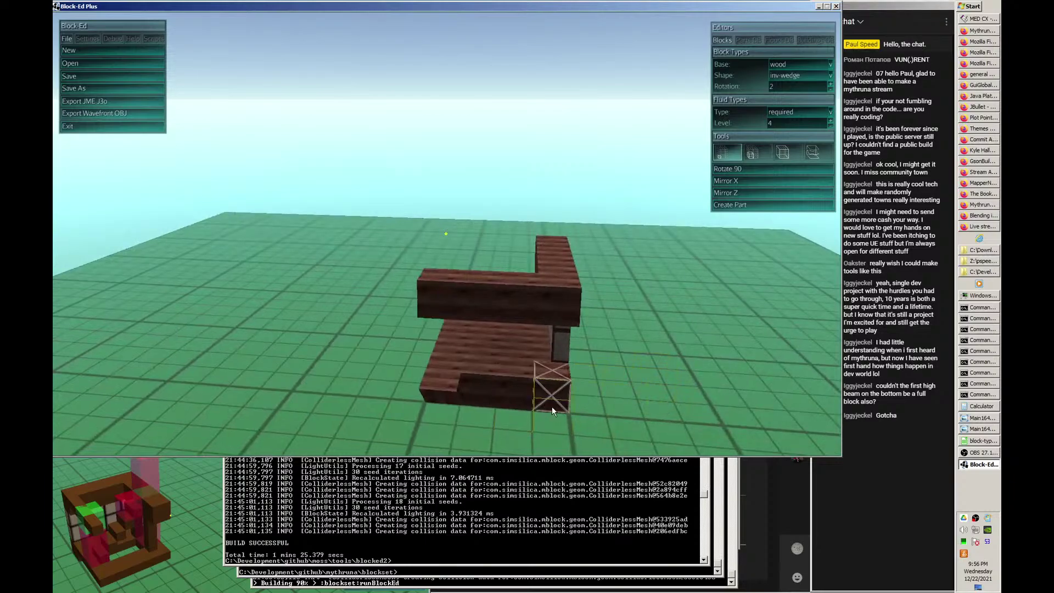
{"action": "left_click", "coordinate": [452, 405]}
{"action": "left_click", "coordinate": [480, 404]}
{"action": "key", "text": "s"}
{"action": "key", "text": "w"}
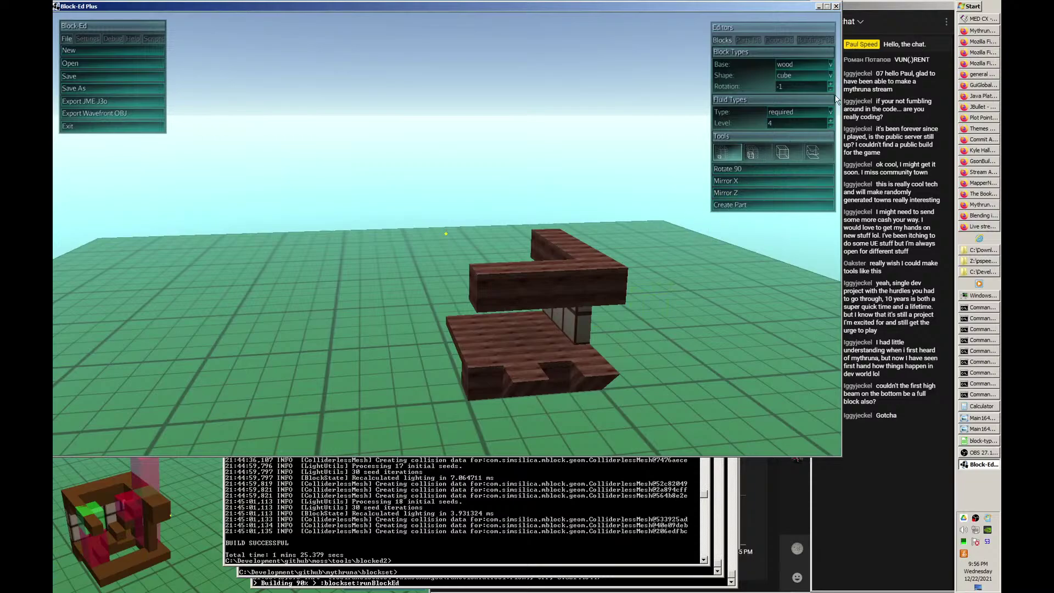
- Change the wood block shape to hi-slab and fill the floor edge between the wedge supports
{"action": "left_click", "coordinate": [830, 76]}
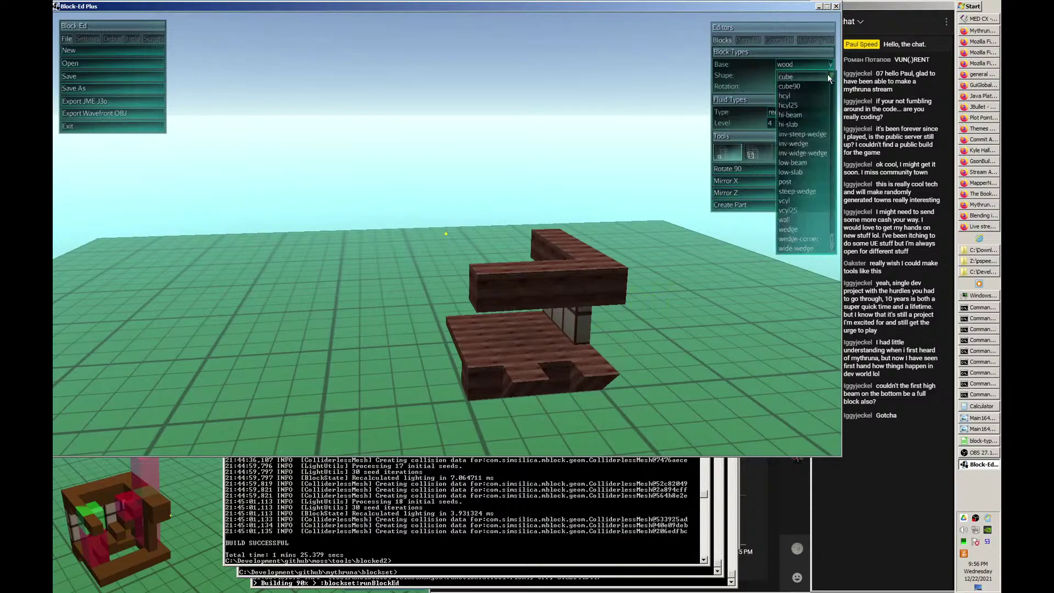
{"action": "left_click", "coordinate": [799, 124]}
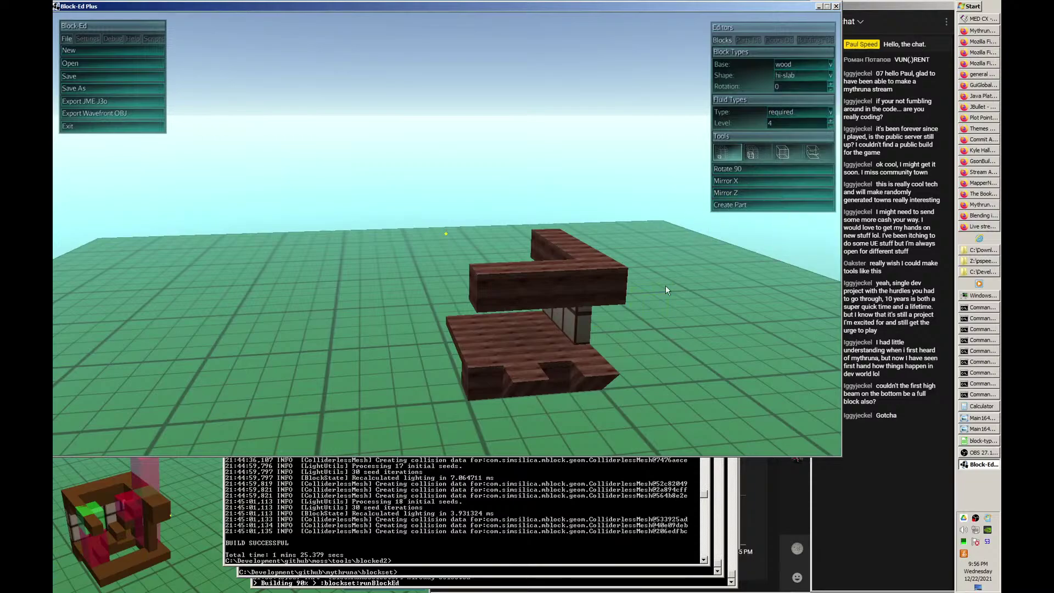
{"action": "left_click", "coordinate": [500, 387]}
- Extend the adjoining window wall out to the shifted beam with W&D blocks, using wall shape at rotation 3
{"action": "middle_click_drag", "start_coordinate": [652, 348], "coordinate": [519, 242]}
{"action": "middle_click", "coordinate": [519, 245]}
{"action": "left_click", "coordinate": [545, 259]}
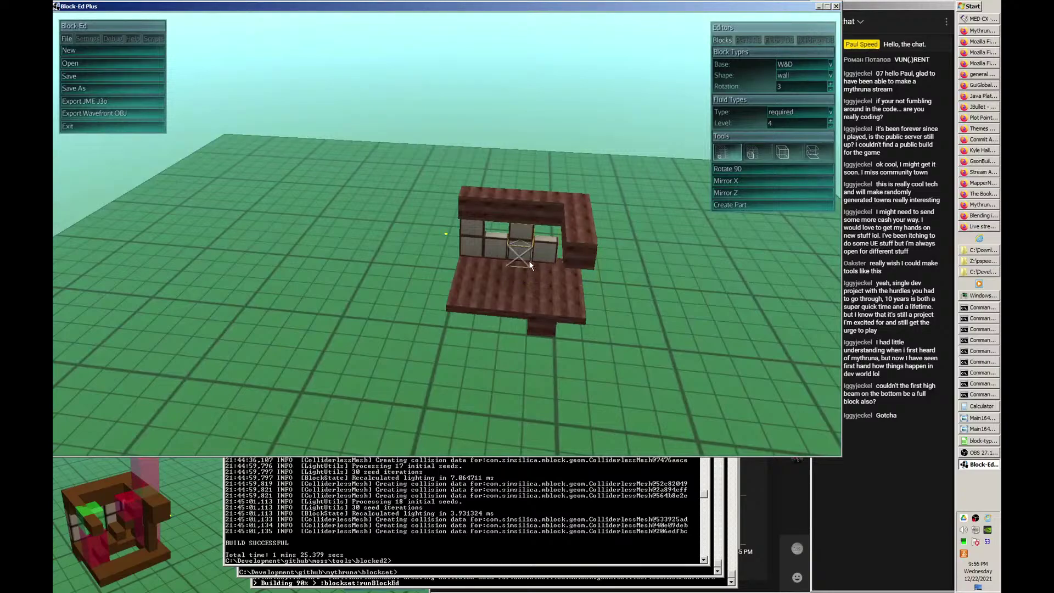
{"action": "left_click", "coordinate": [829, 75]}
{"action": "left_click", "coordinate": [786, 78]}
{"action": "middle_click_drag", "start_coordinate": [560, 274], "coordinate": [467, 238]}
{"action": "middle_click", "coordinate": [452, 237]}
- Build the new side wall under the shifted beam from W&D wall blocks with rotation 0, removing the test block from the ground
{"action": "middle_click_drag", "start_coordinate": [554, 263], "coordinate": [634, 309]}
{"action": "left_click", "coordinate": [637, 308]}
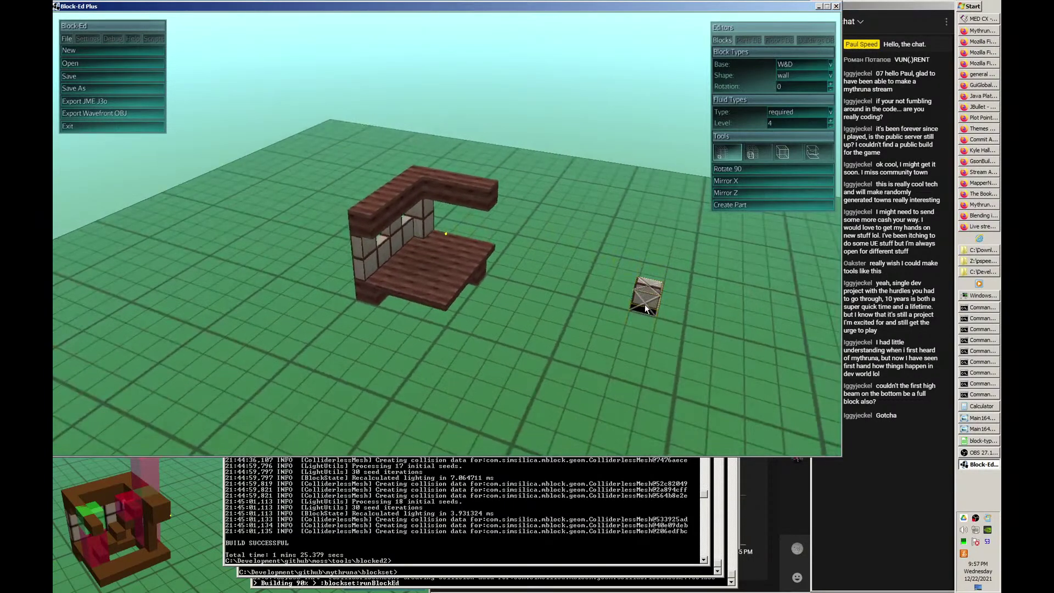
{"action": "right_click", "coordinate": [631, 293]}
{"action": "left_click", "coordinate": [447, 238]}
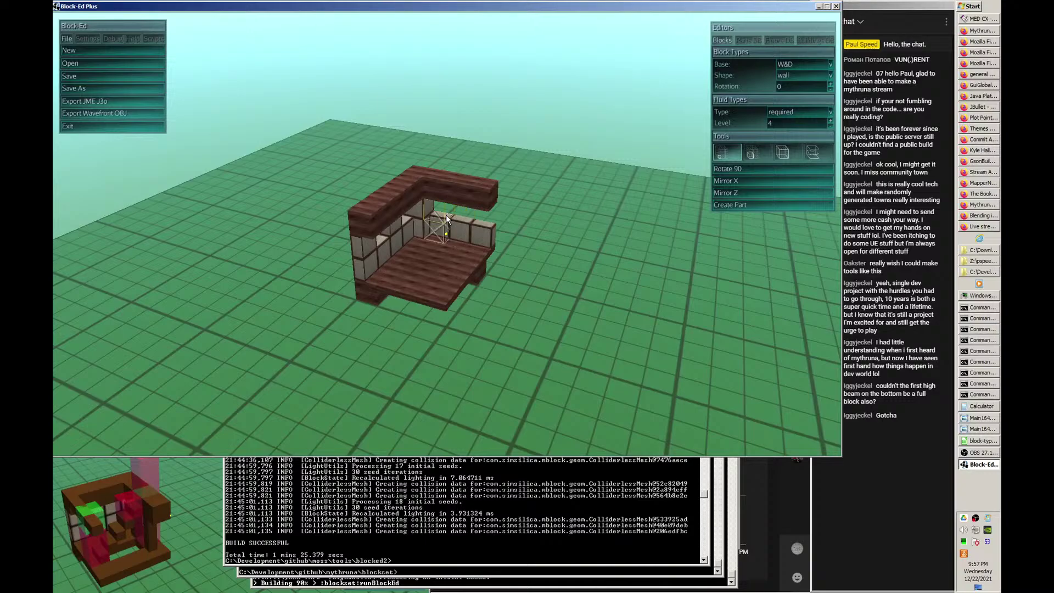
{"action": "left_click", "coordinate": [481, 225]}
- Remove the W&D wall blocks at the open end of the new side wall
{"action": "key", "text": "d"}
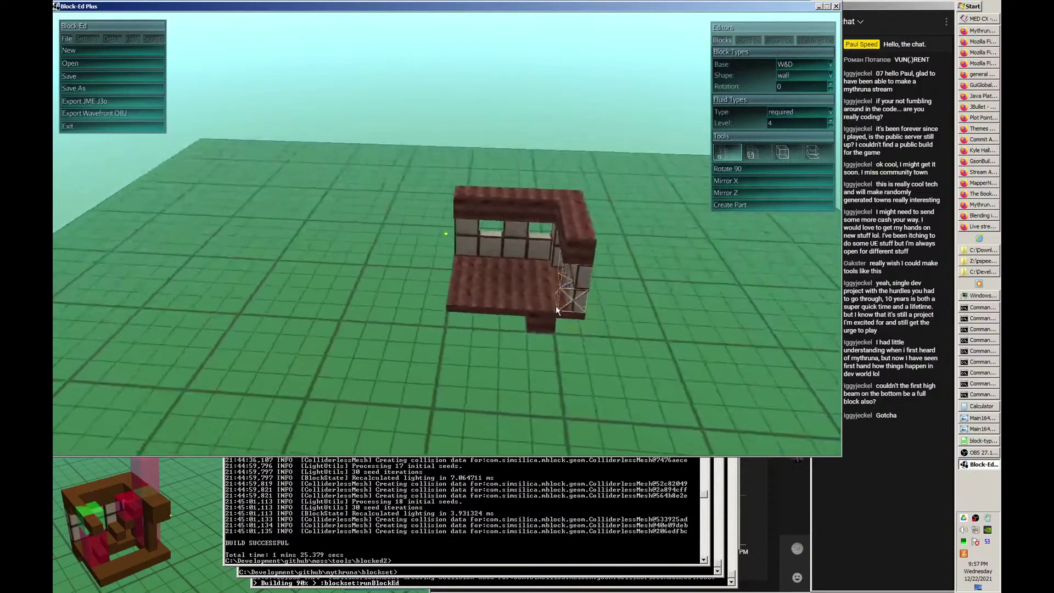
{"action": "right_click", "coordinate": [559, 306]}
{"action": "key", "text": "a"}
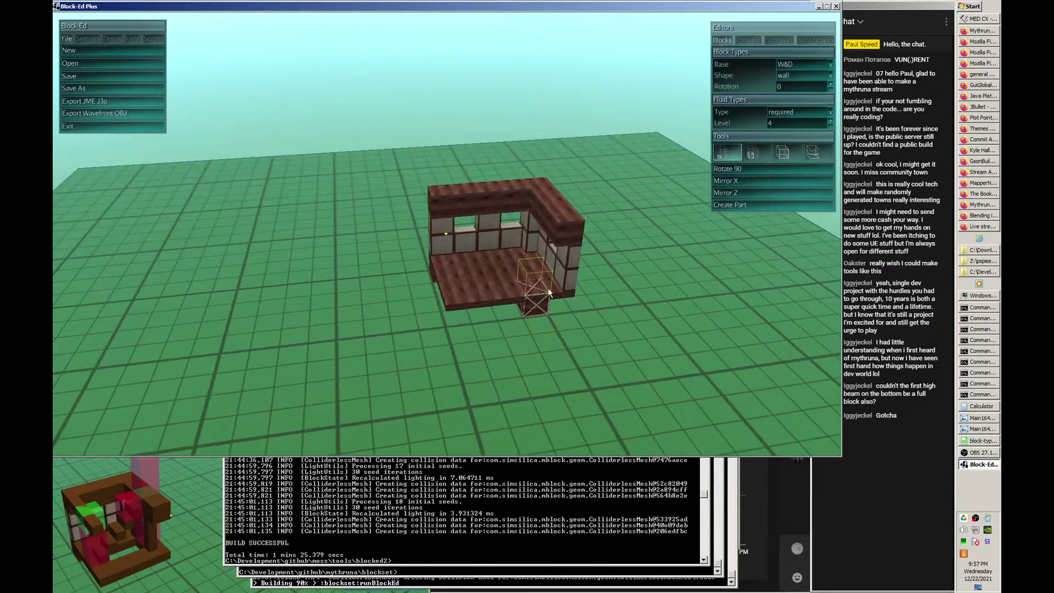
{"action": "key", "text": "a"}
{"action": "right_click", "coordinate": [554, 263]}
{"action": "right_click", "coordinate": [552, 246]}
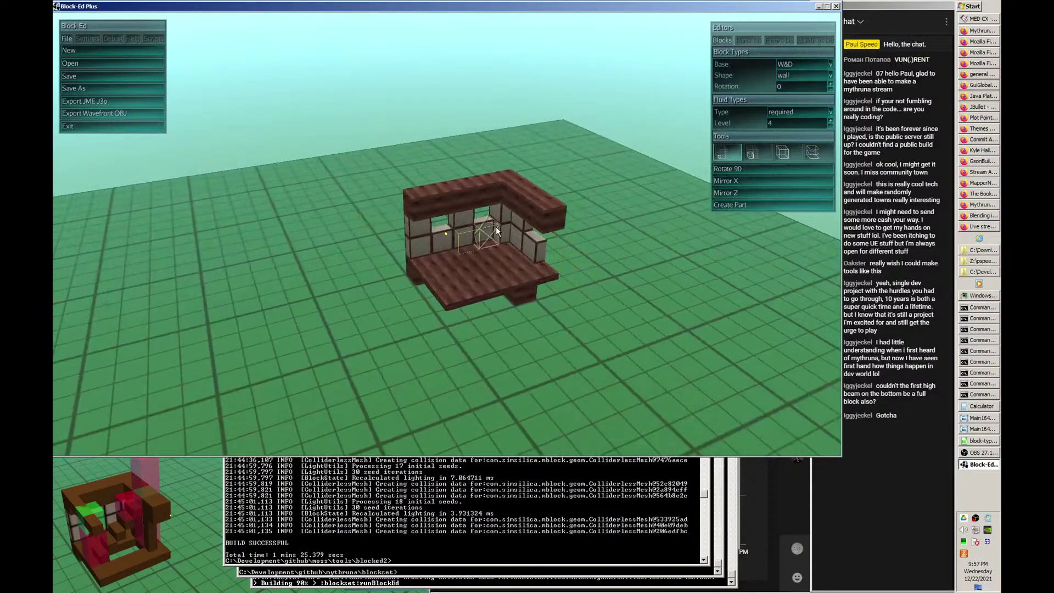
- Stack W&D cube blocks at the open end of the new side wall
{"action": "left_click", "coordinate": [499, 227]}
{"action": "middle_click", "coordinate": [503, 218]}
{"action": "left_click", "coordinate": [541, 274]}
{"action": "left_click", "coordinate": [547, 253]}
{"action": "middle_click_drag", "start_coordinate": [549, 247], "coordinate": [565, 301]}
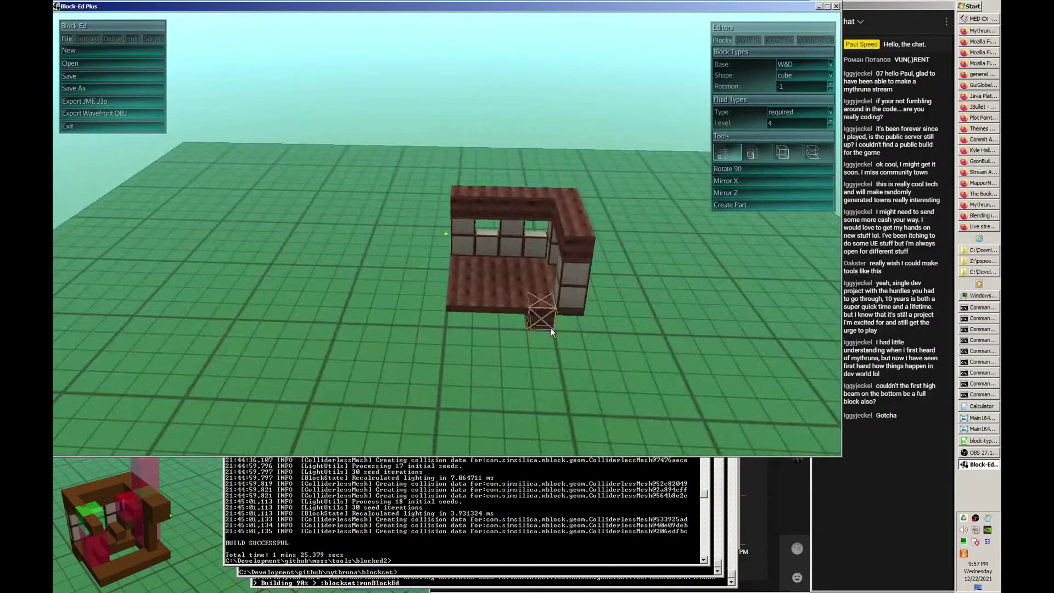
{"action": "key", "text": "a"}
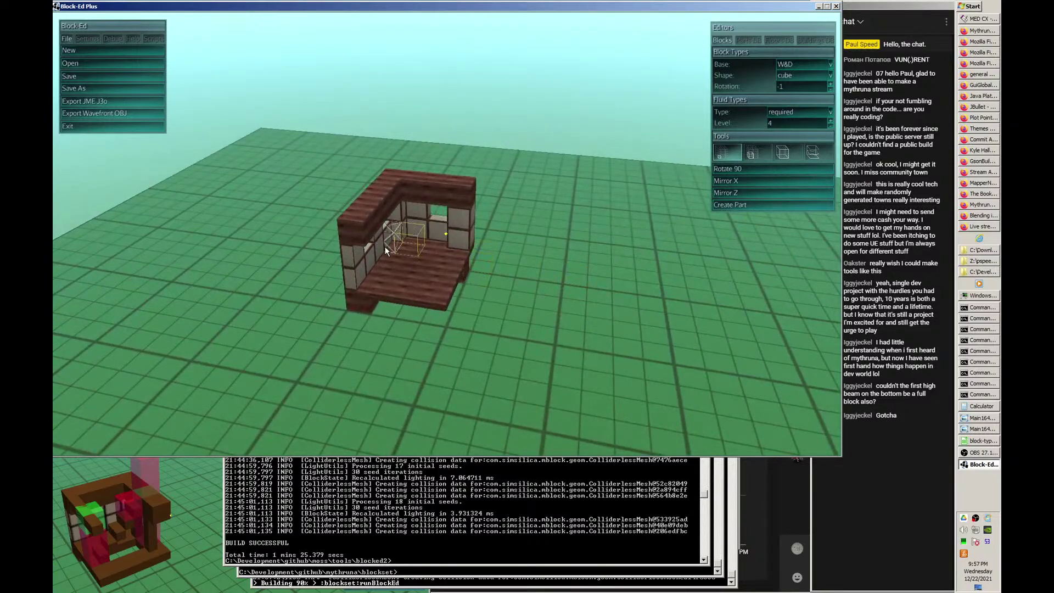
- Add W&D wall blocks with rotation 1 at the side wall's open end, removing the test block from the ground
{"action": "middle_click_drag", "start_coordinate": [390, 238], "coordinate": [607, 318]}
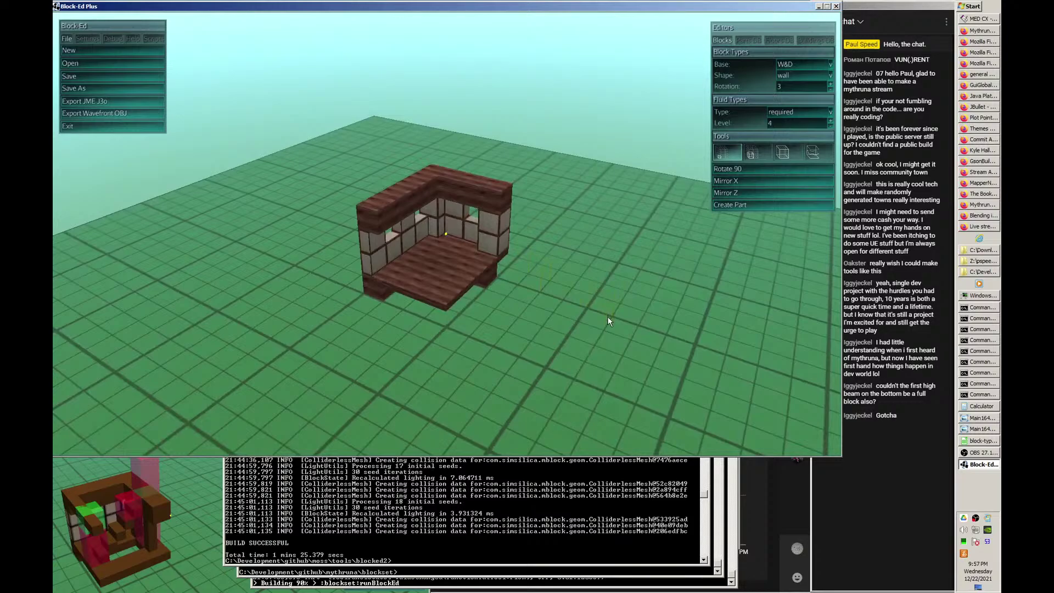
{"action": "left_click", "coordinate": [607, 318]}
{"action": "key", "text": "a"}
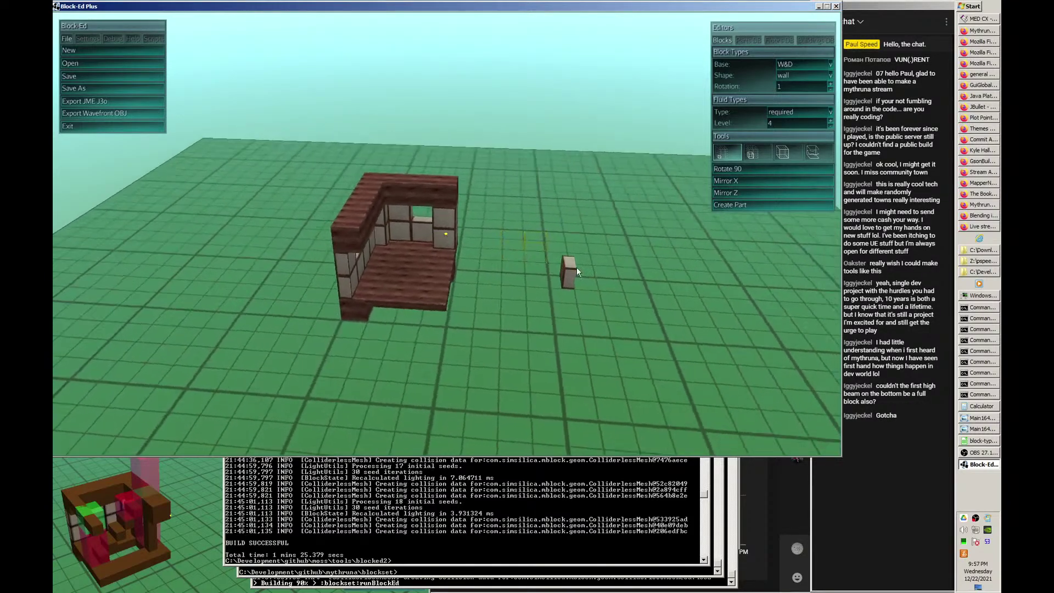
{"action": "right_click", "coordinate": [568, 270]}
{"action": "left_click", "coordinate": [448, 256]}
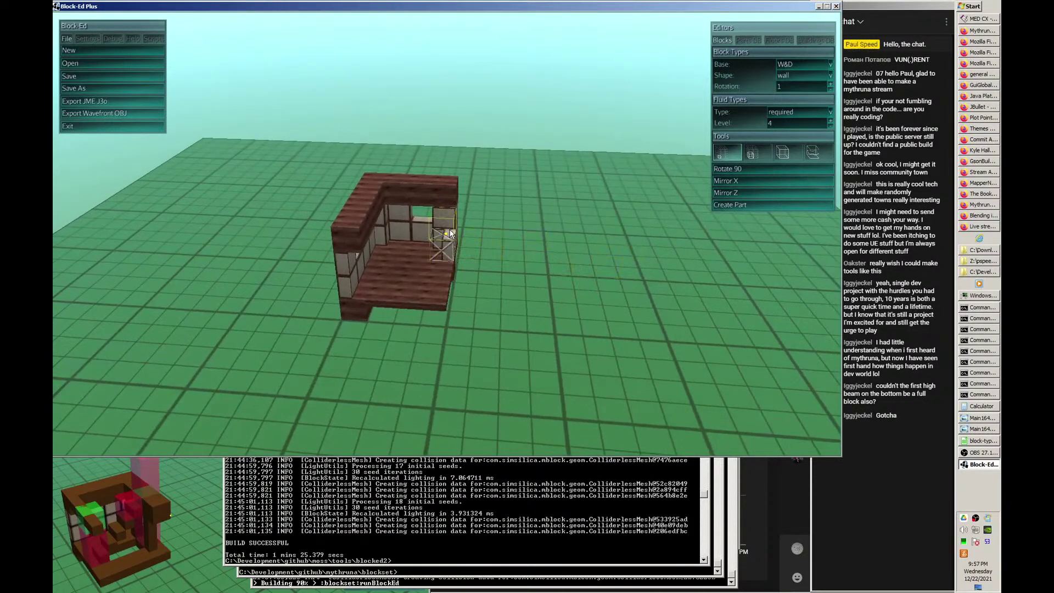
{"action": "key", "text": "d"}
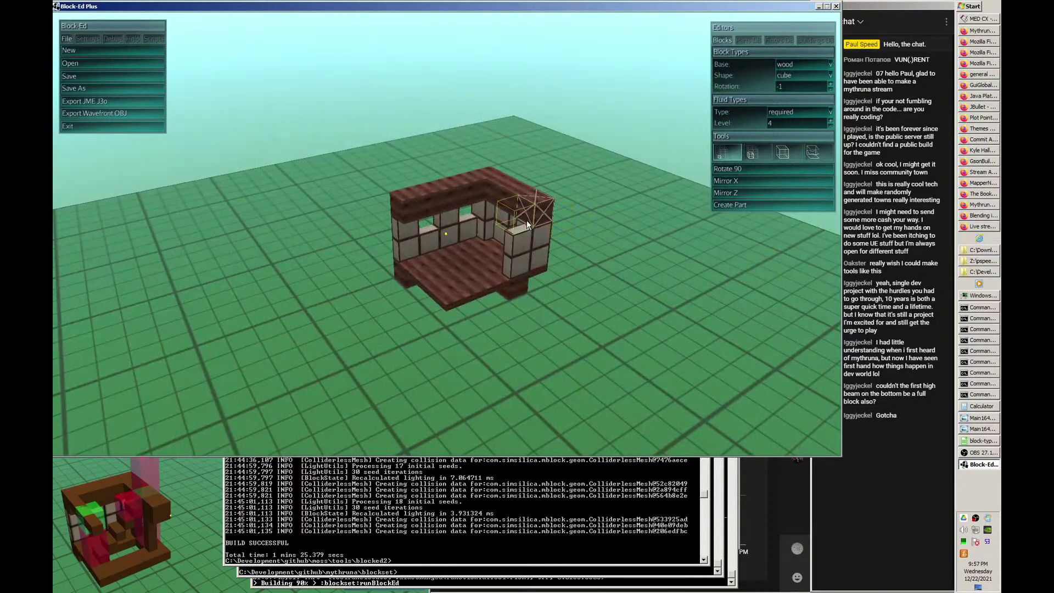
- Try a wood cube on top of the wall blocks at the side wall's open end
{"action": "left_click", "coordinate": [527, 222]}
{"action": "key", "text": "d"}
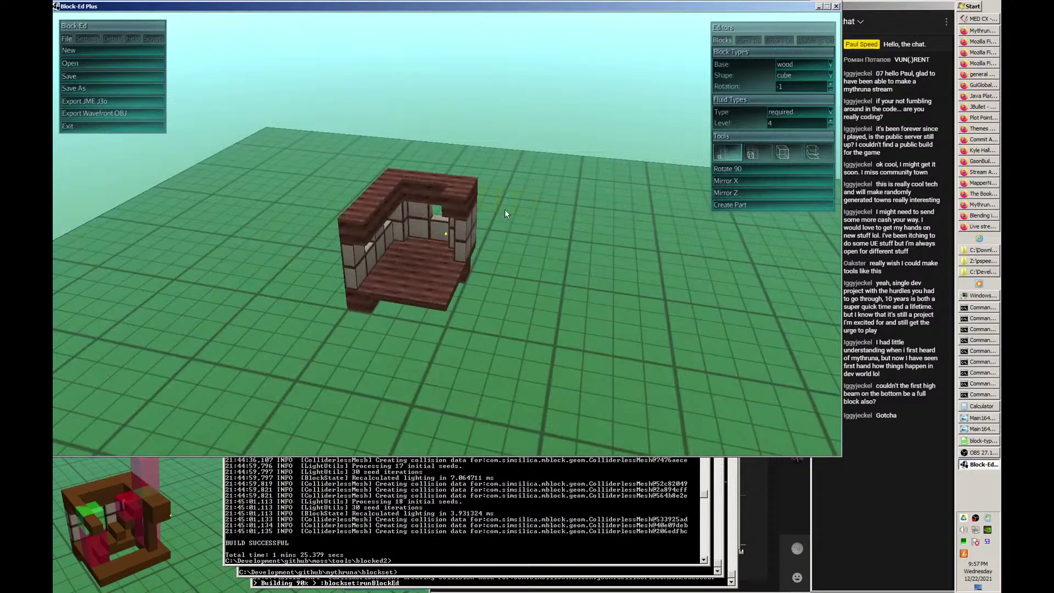
{"action": "key", "text": "d"}
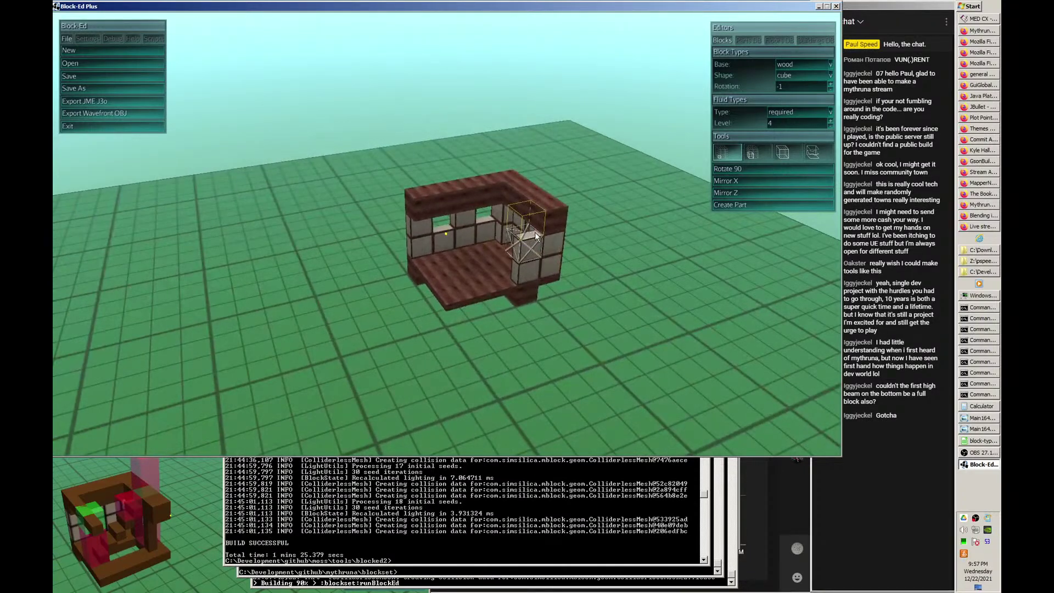
{"action": "key", "text": "d"}
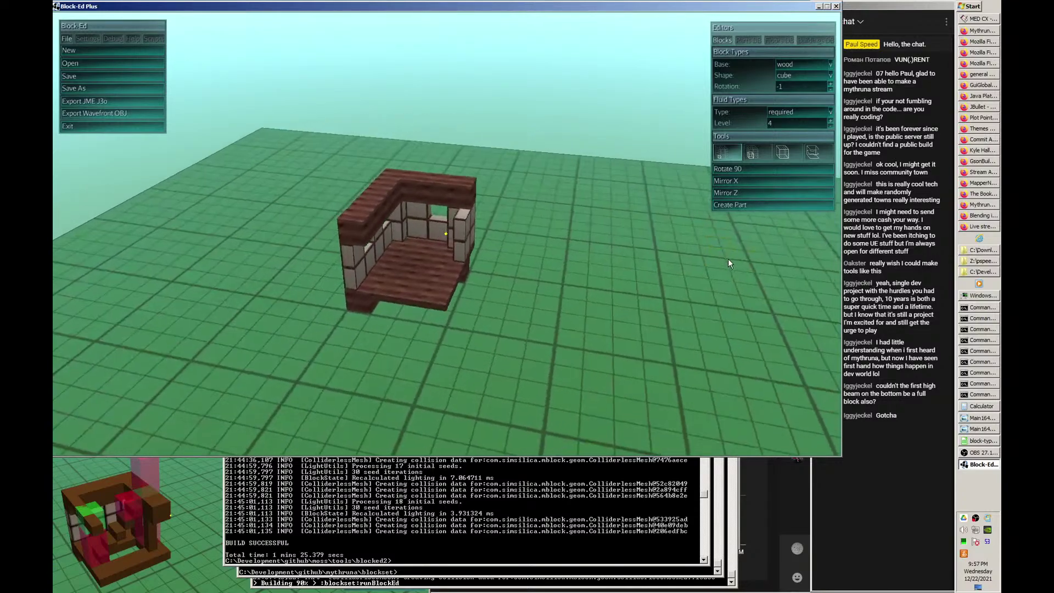
- Save the window corner as a new part tagged corner, second and window
{"action": "left_click", "coordinate": [731, 205]}
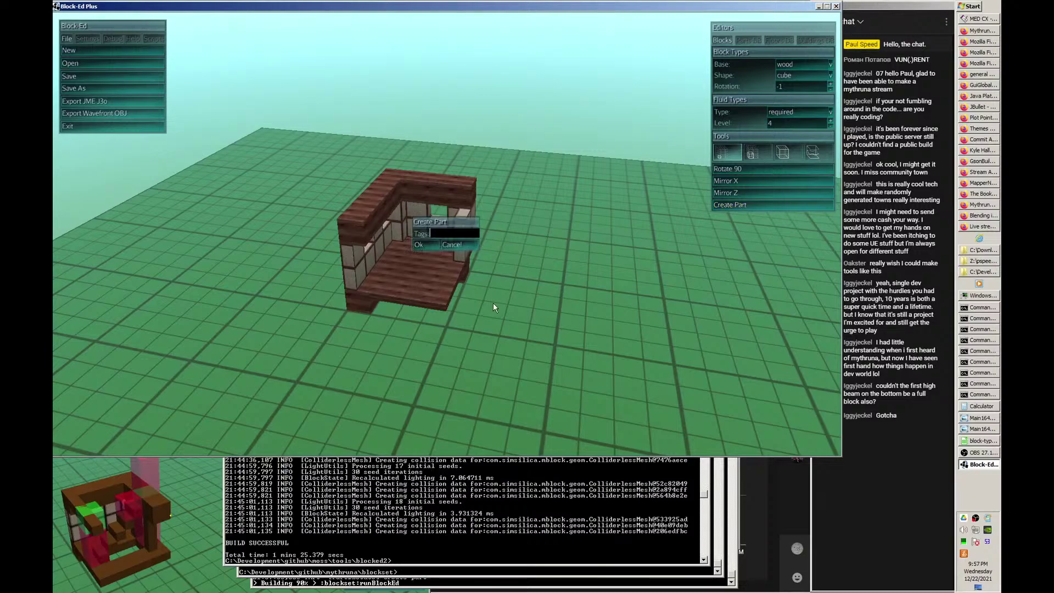
{"action": "type", "text": "corner"}
{"action": "type", "text": ",second"}
{"action": "type", "text": ",window"}
{"action": "left_click", "coordinate": [418, 245]}
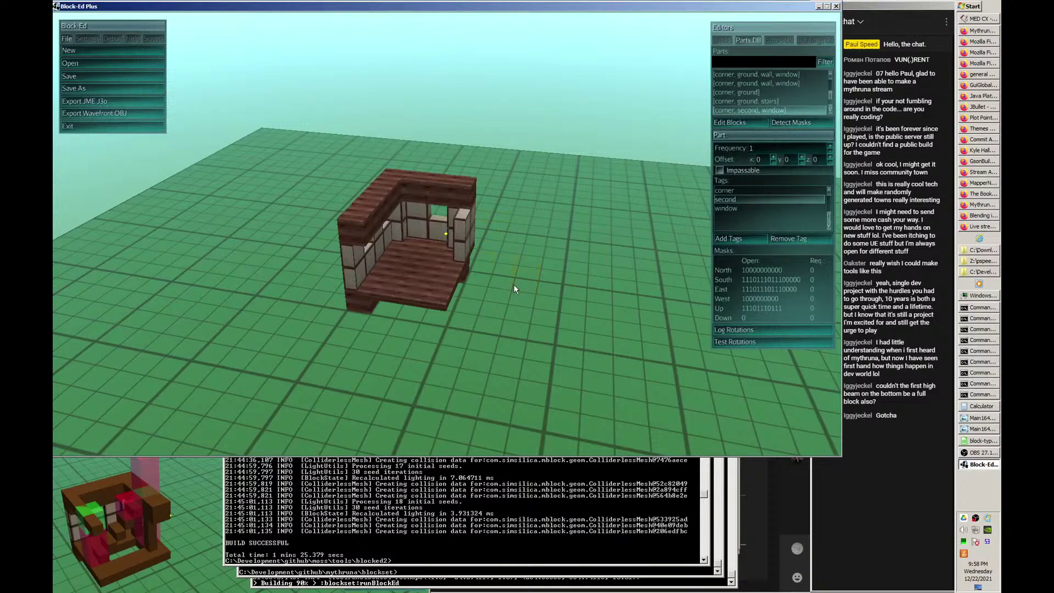
- Select the newly created corner, second, window part and load its blocks for editing
{"action": "key", "text": "Left"}
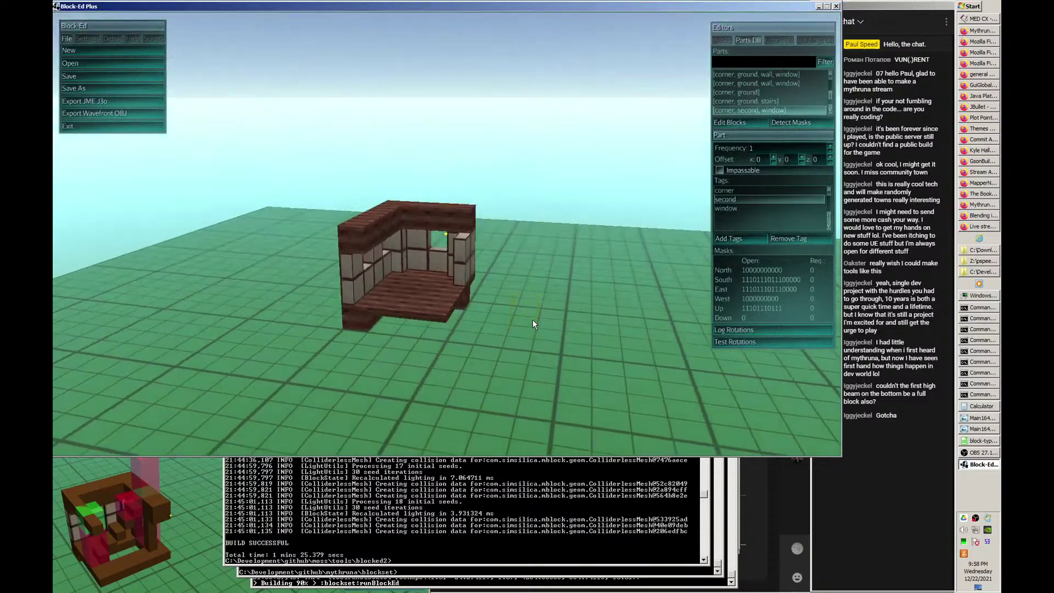
{"action": "key", "text": "Left"}
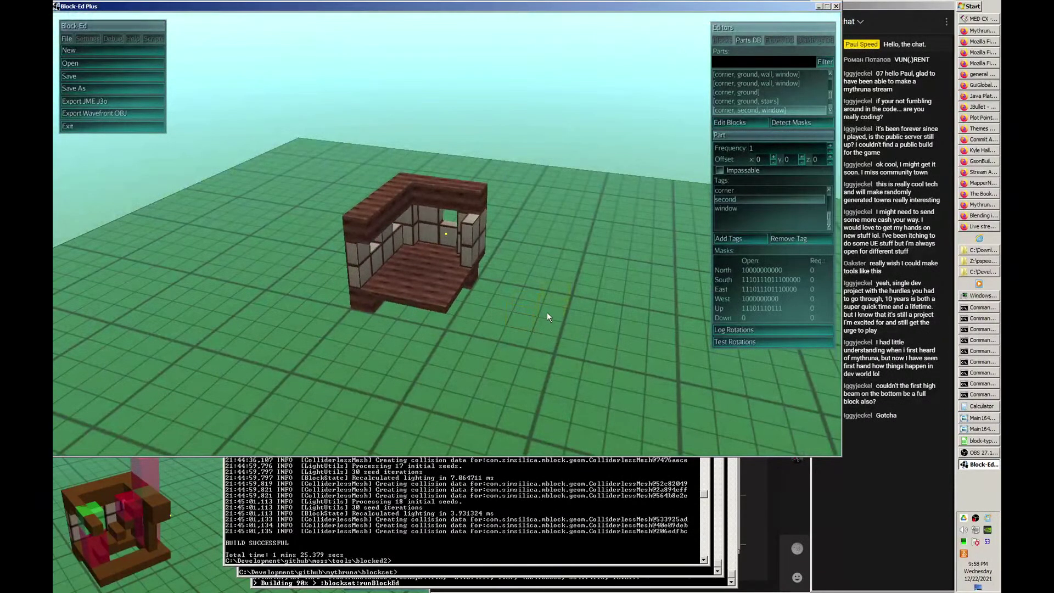
{"action": "key", "text": "Down"}
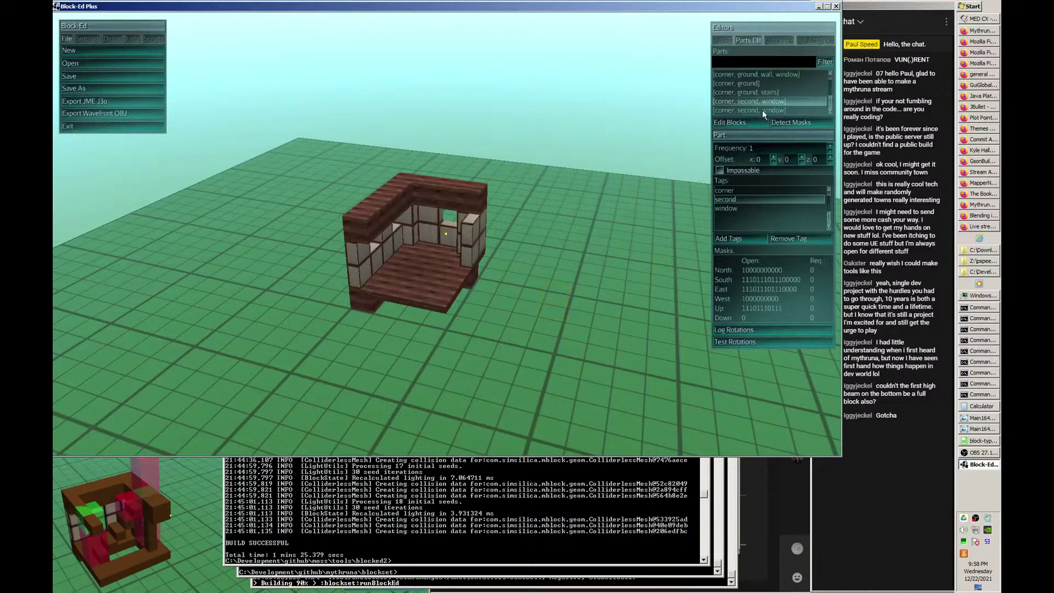
{"action": "left_click", "coordinate": [741, 121]}
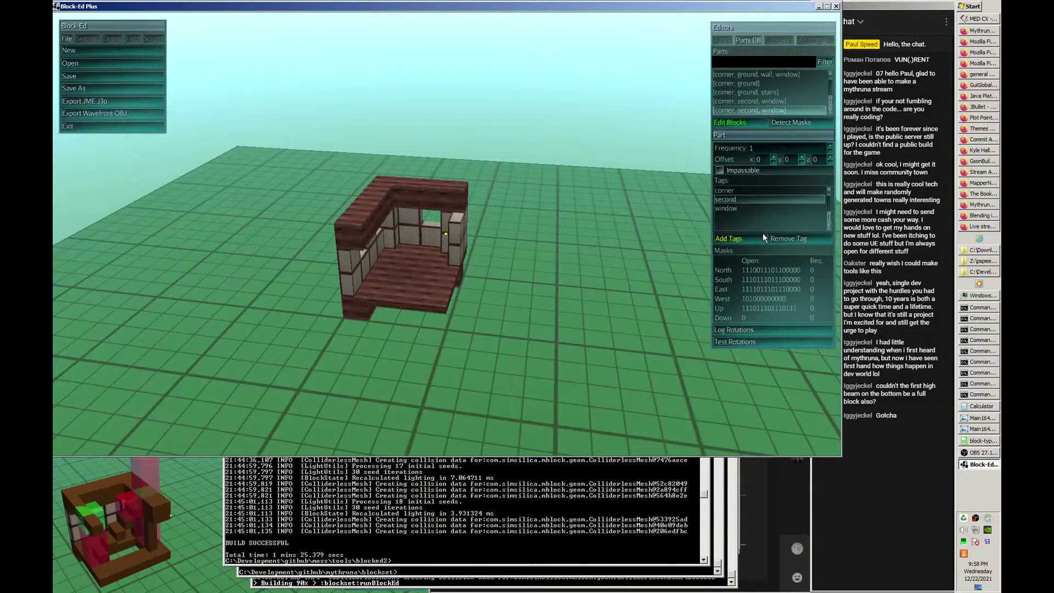
{"action": "key", "text": "d"}
- Generate a test floor from second2x2 and examine how the overhanging corners join on all sides
{"action": "left_click", "coordinate": [780, 41]}
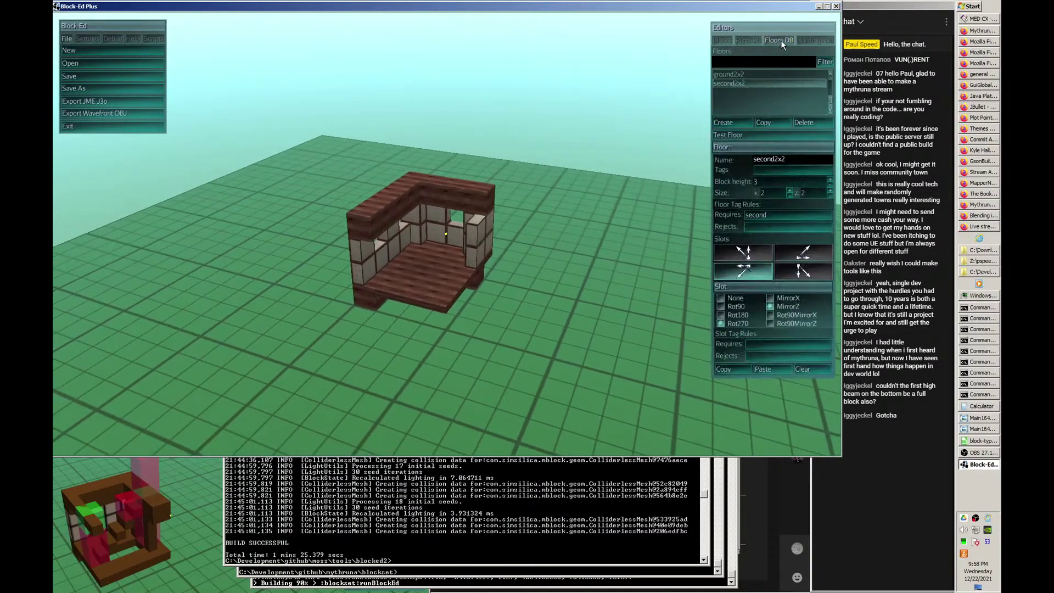
{"action": "left_click", "coordinate": [752, 136]}
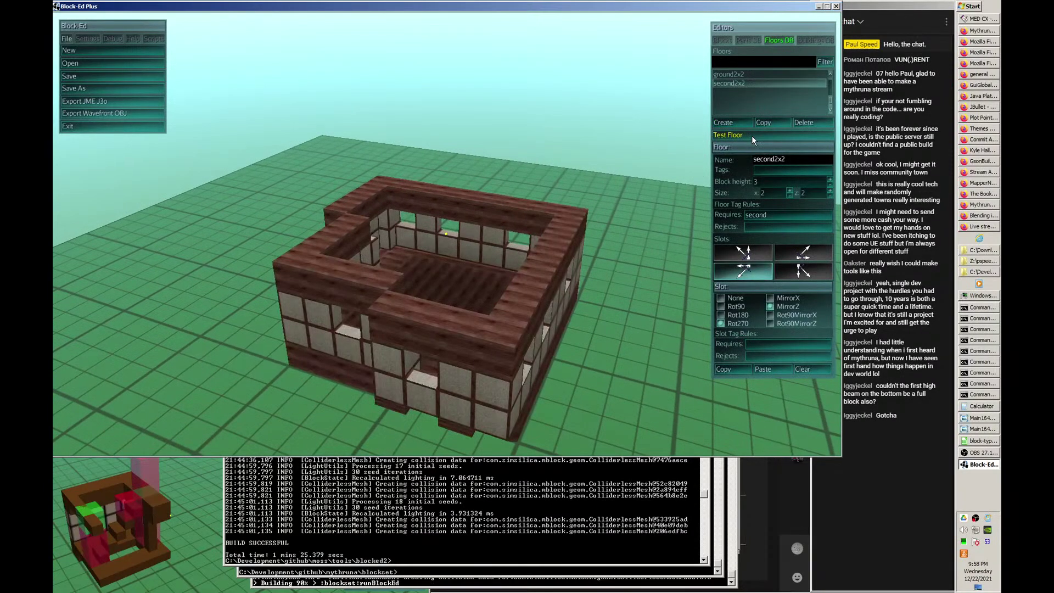
{"action": "key", "text": "a"}
{"action": "key", "text": "w"}
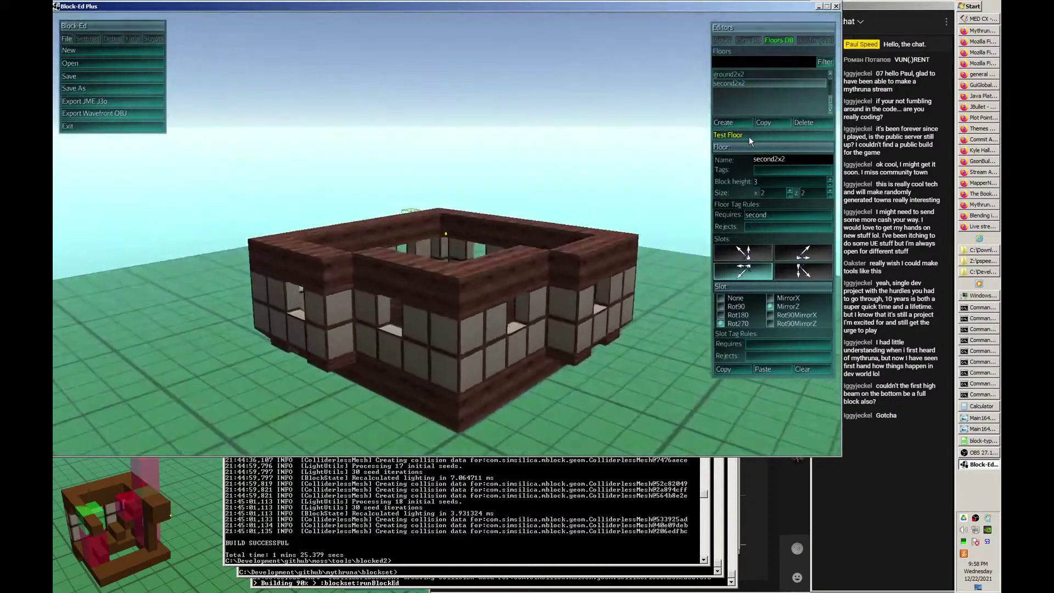
{"action": "key", "text": "s"}
{"action": "key", "text": "a"}
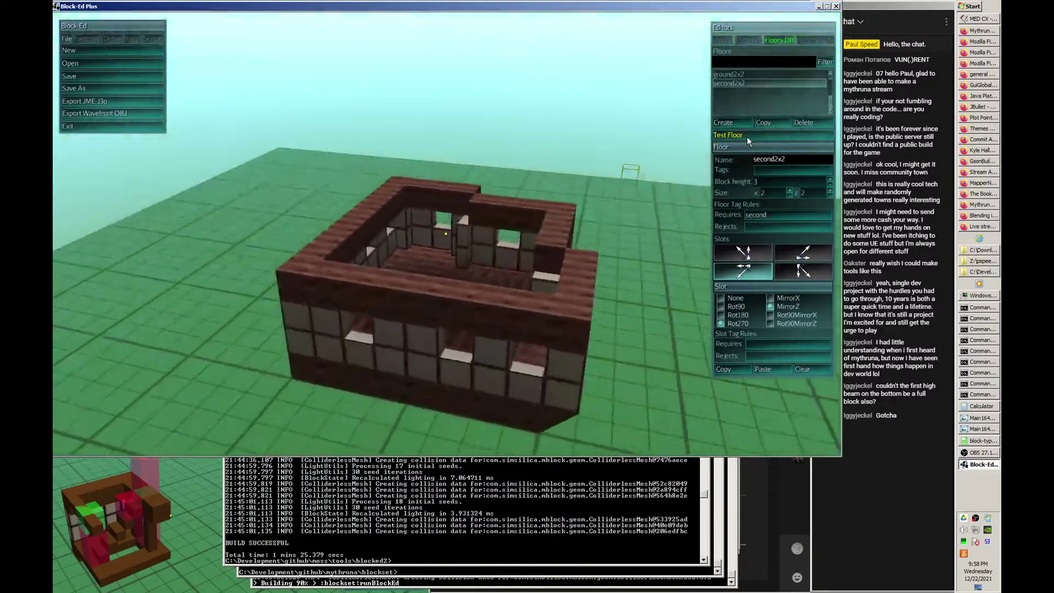
{"action": "key", "text": "w"}
{"action": "key", "text": "s"}
{"action": "key", "text": "a"}
{"action": "key", "text": "w"}
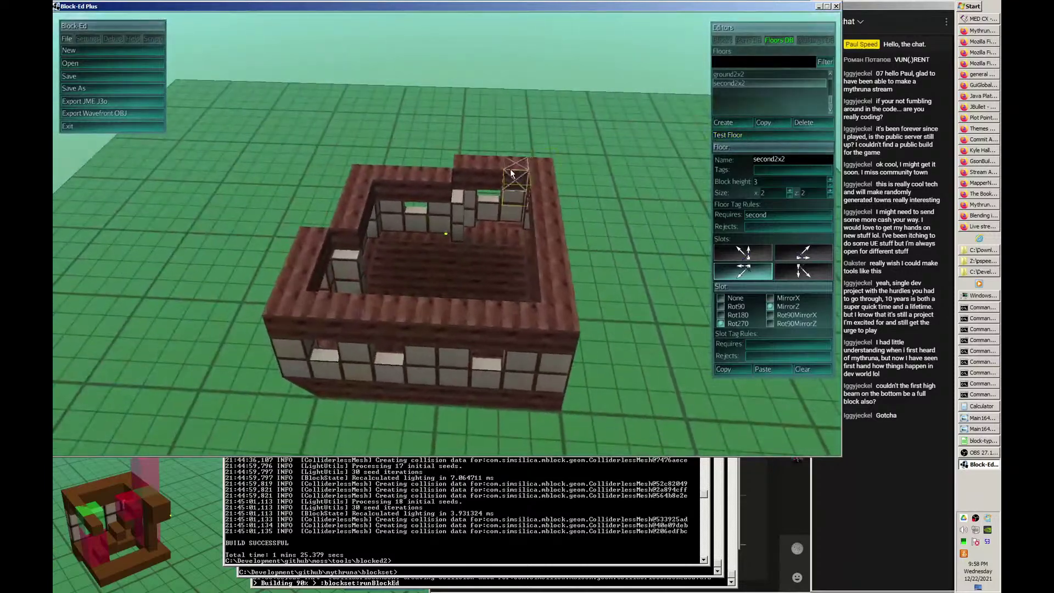
{"action": "key", "text": "a"}
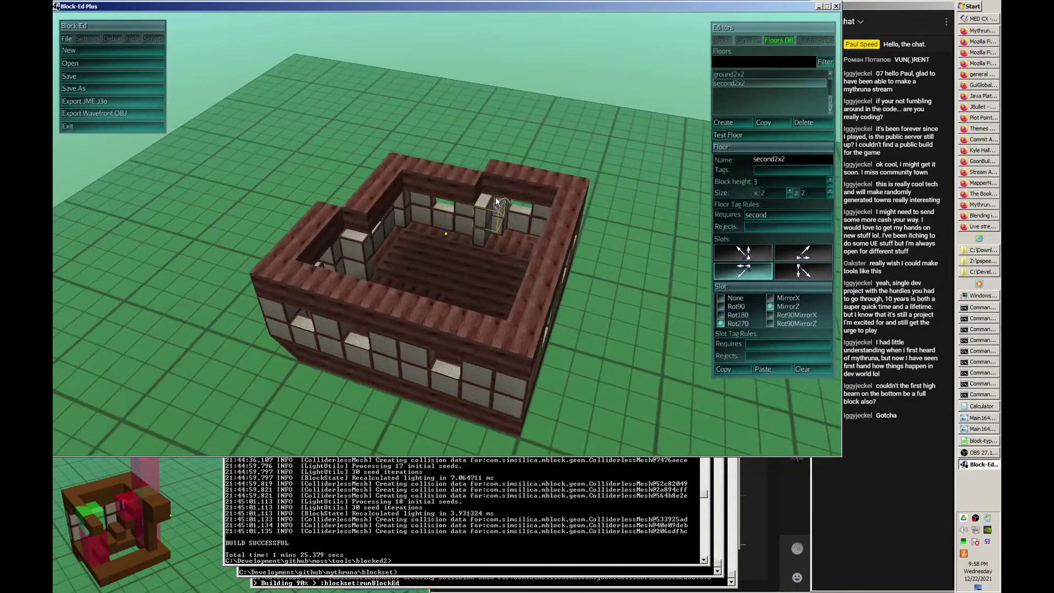
{"action": "key", "text": "s"}
{"action": "key", "text": "a"}
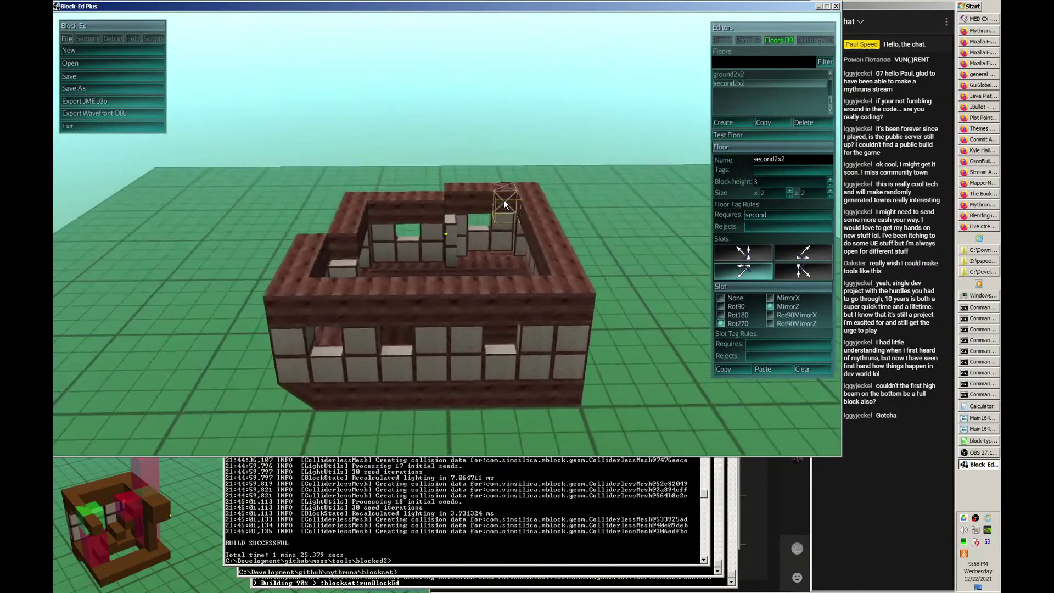
{"action": "key", "text": "d"}
{"action": "key", "text": "w"}
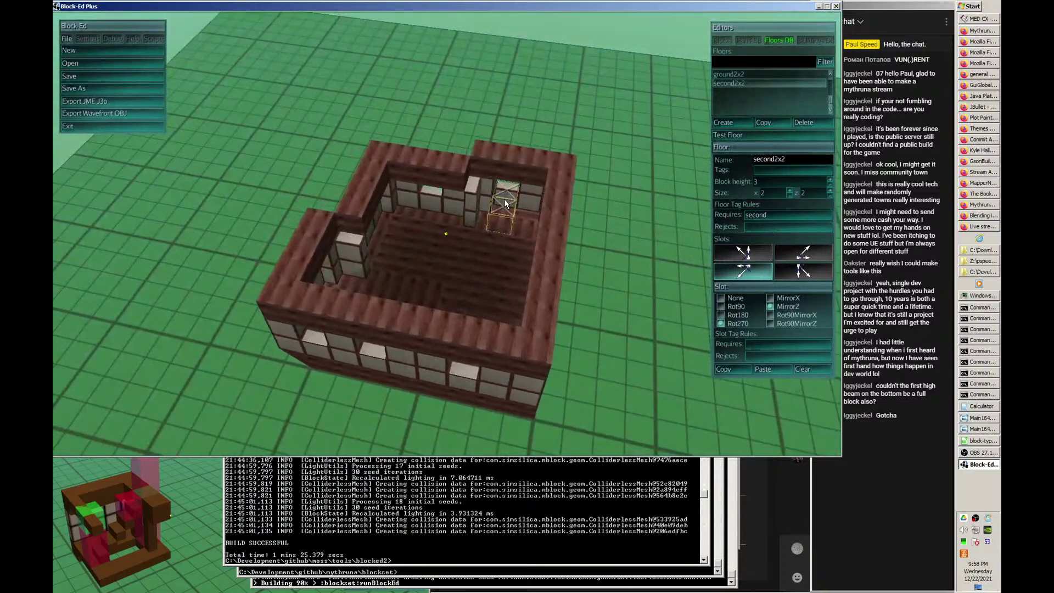
{"action": "key", "text": "s"}
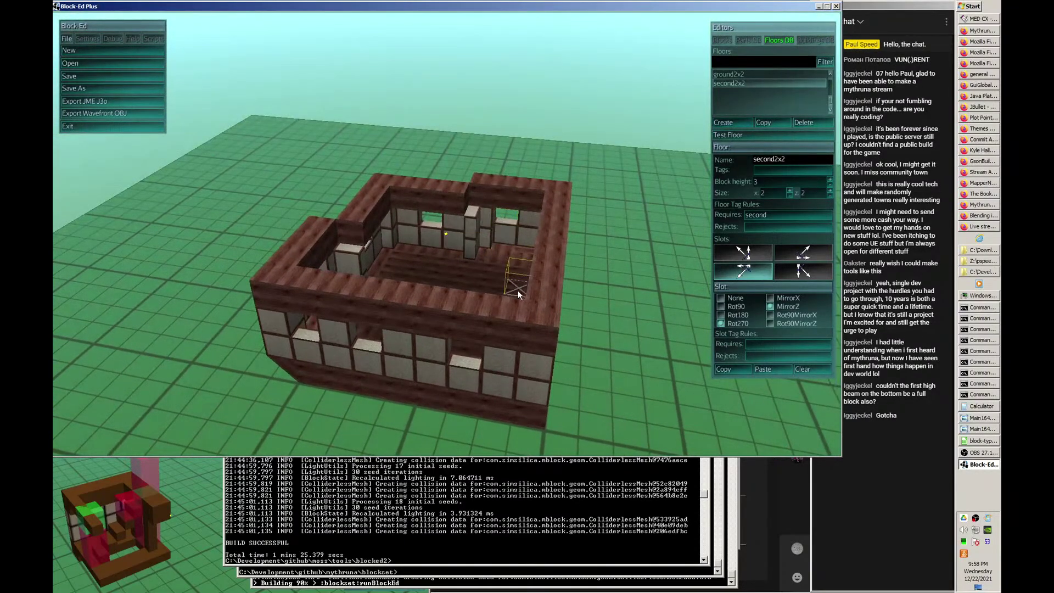
{"action": "key", "text": "d"}
{"action": "middle_click_drag", "start_coordinate": [473, 353], "coordinate": [583, 226]}
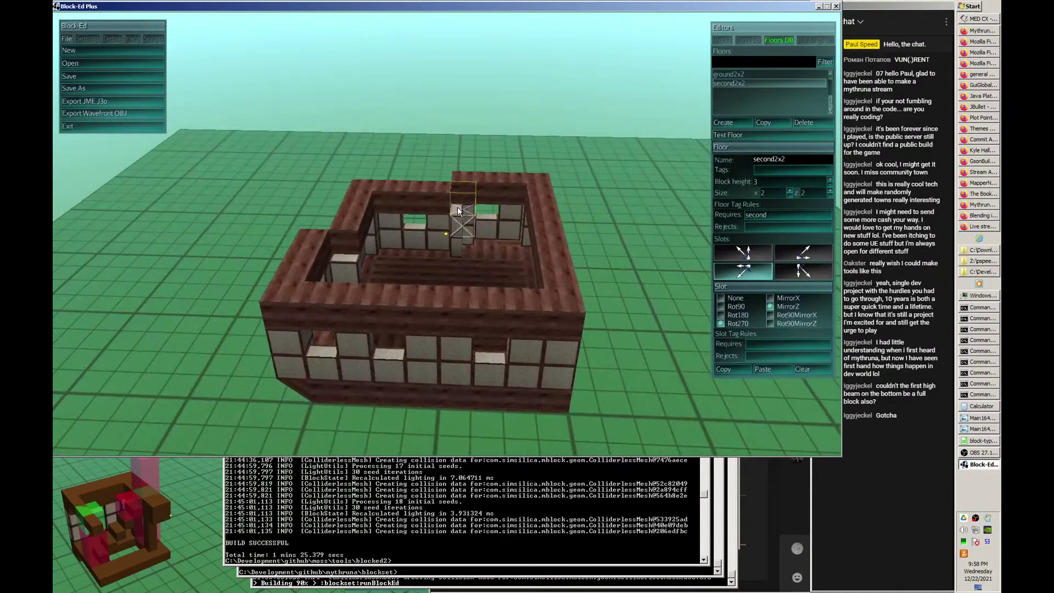
{"action": "middle_click_drag", "start_coordinate": [454, 292], "coordinate": [678, 164]}
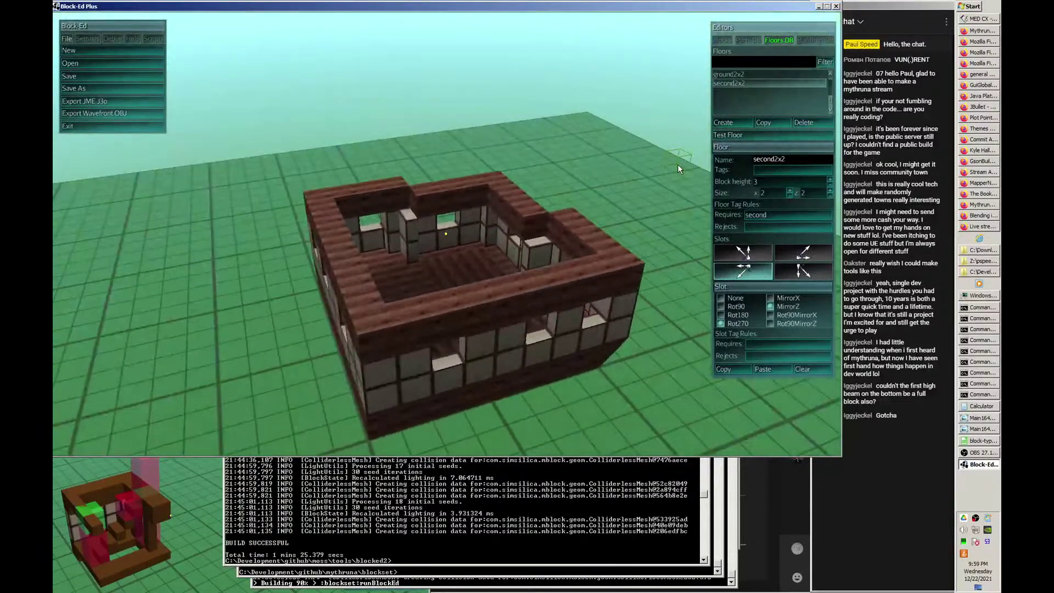
- Load the blocks of the earlier corner, second, window part for editing
{"action": "left_click", "coordinate": [750, 41]}
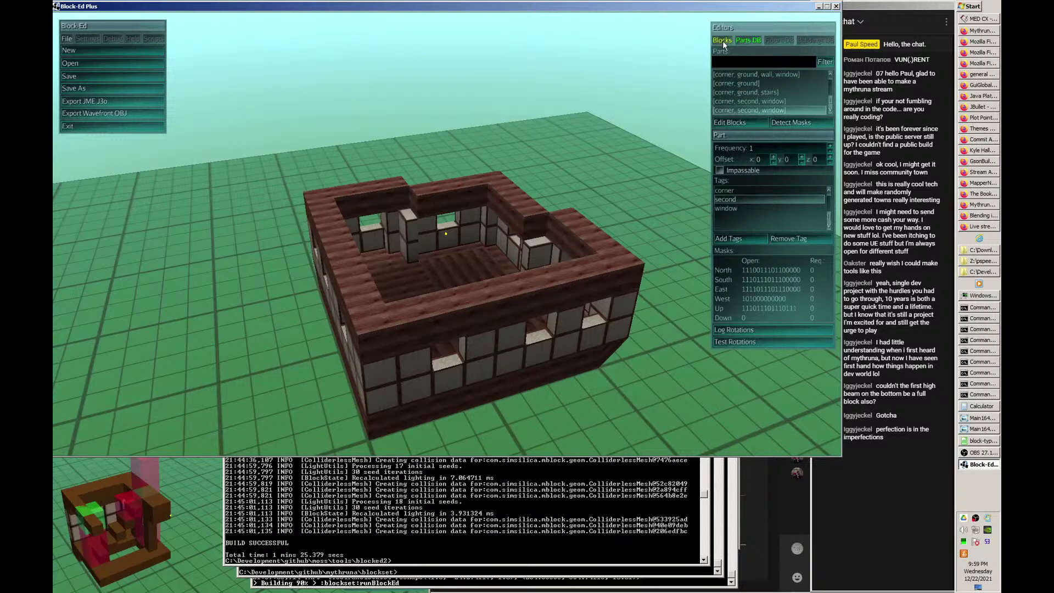
{"action": "left_click", "coordinate": [745, 124]}
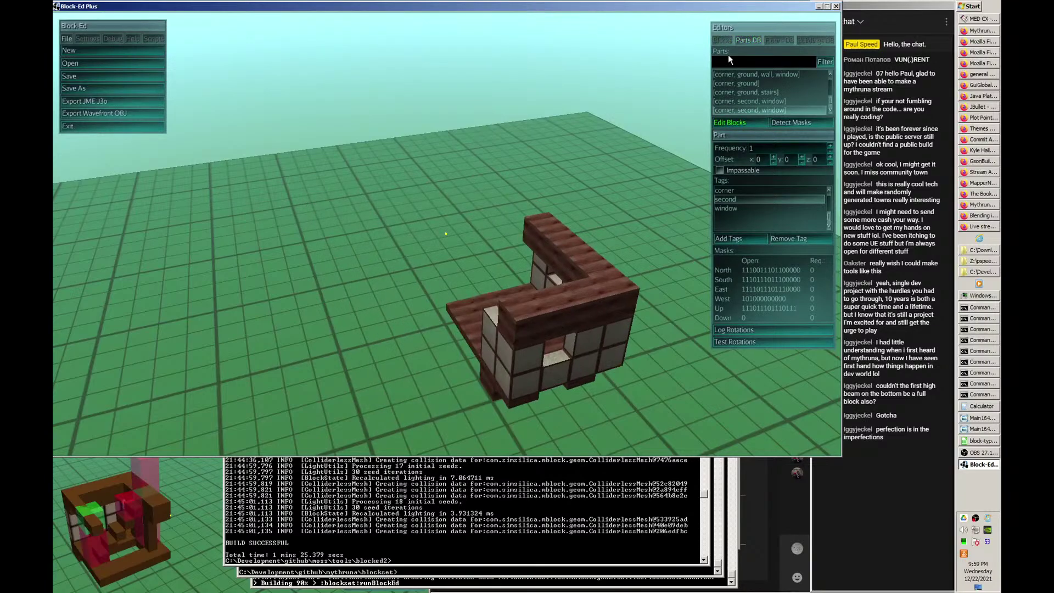
{"action": "left_click", "coordinate": [754, 101]}
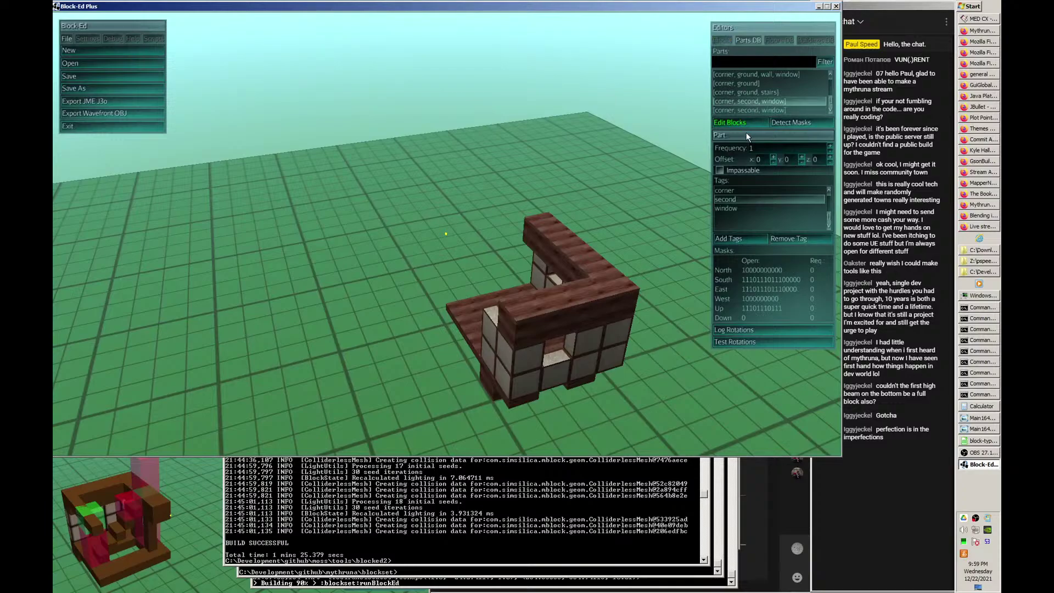
{"action": "left_click", "coordinate": [744, 126]}
{"action": "key", "text": "a"}
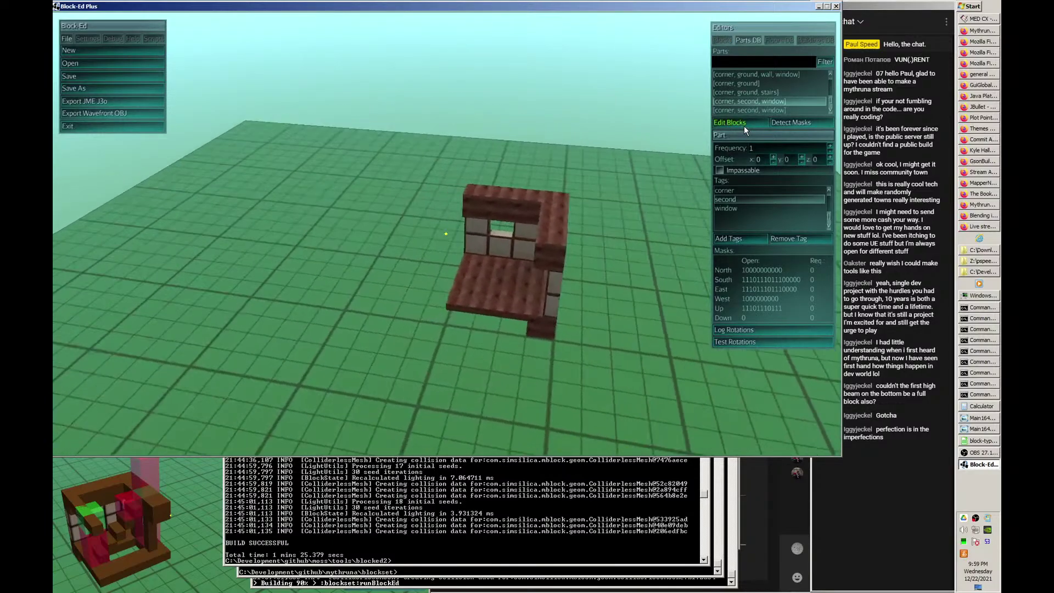
{"action": "key", "text": "w"}
{"action": "key", "text": "a"}
{"action": "key", "text": "s"}
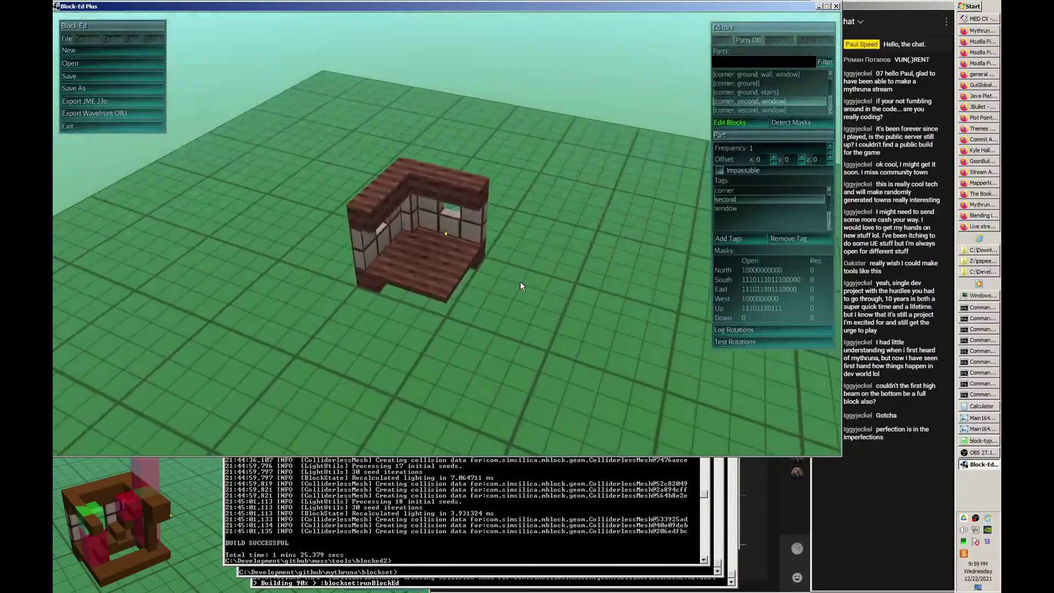
- Remove all the interior wood floor blocks from the corner, keeping the beams under the walls
{"action": "key", "text": "w"}
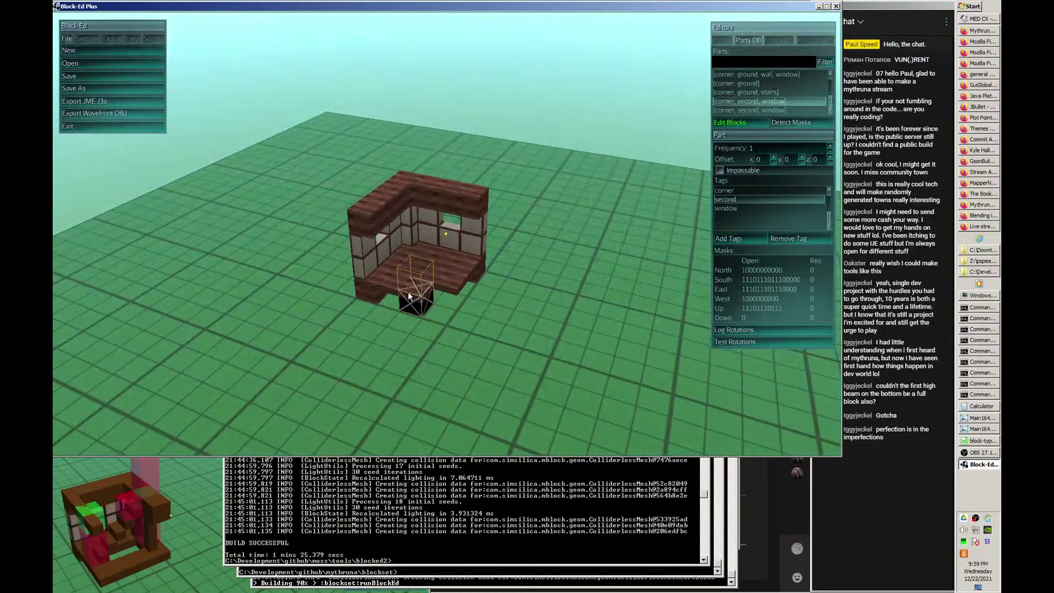
{"action": "right_click", "coordinate": [440, 267]}
{"action": "right_click", "coordinate": [461, 270]}
{"action": "key", "text": "a"}
{"action": "key", "text": "d"}
{"action": "key", "text": "s"}
{"action": "key", "text": "d"}
{"action": "key", "text": "w"}
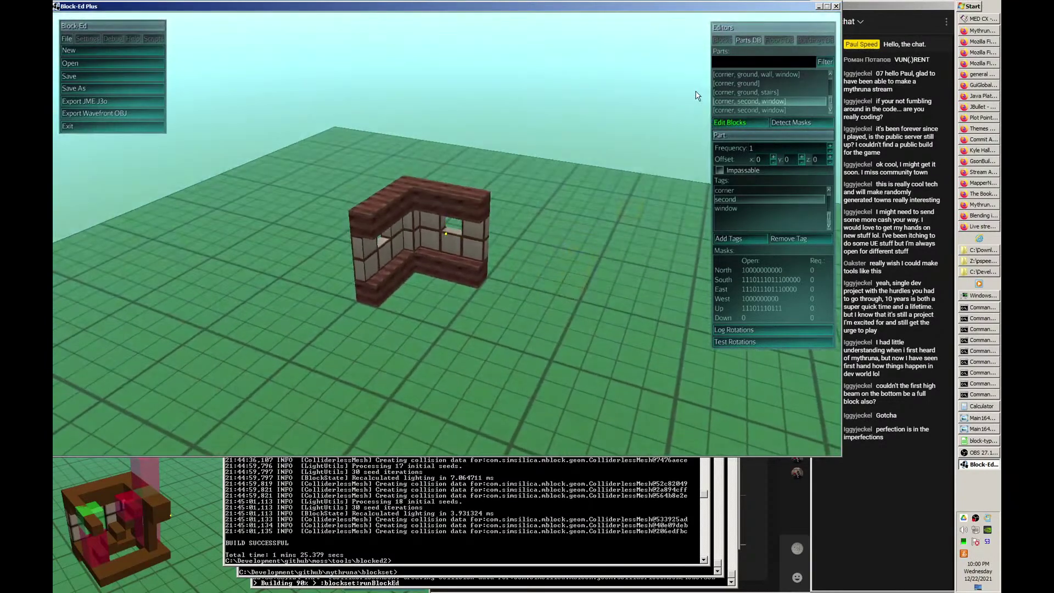
- Create a part from the floorless corner with the tags second, corner, window and pit, and select it in the parts list
{"action": "left_click", "coordinate": [723, 40]}
{"action": "key", "text": "d"}
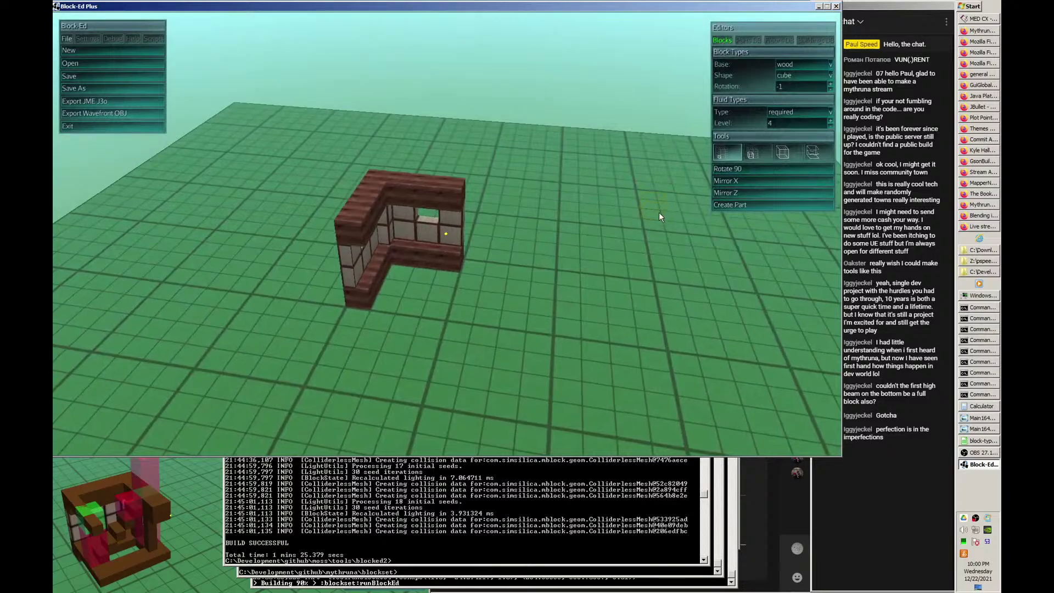
{"action": "key", "text": "s"}
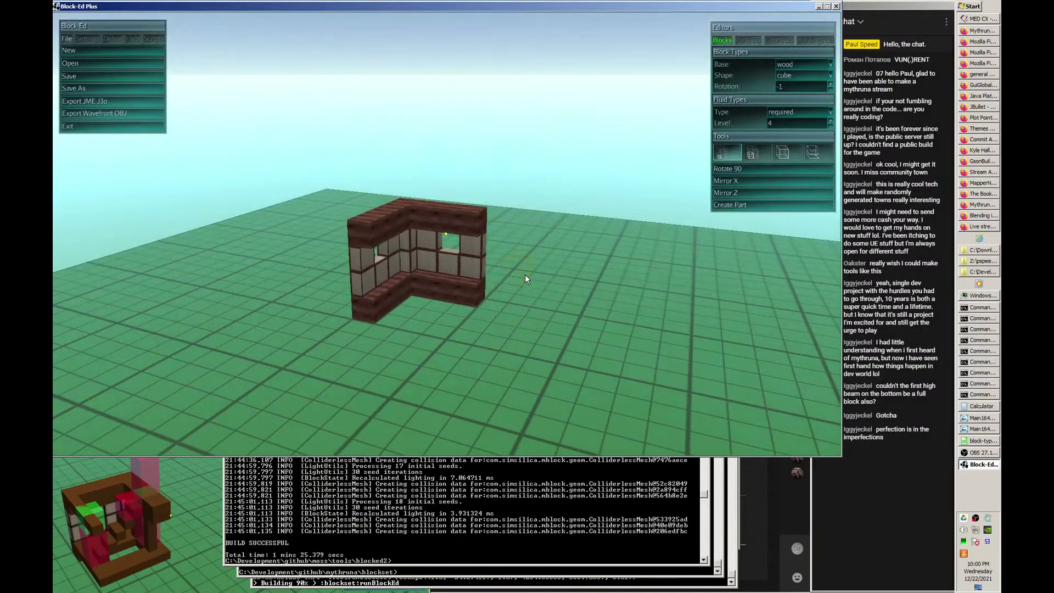
{"action": "left_click", "coordinate": [753, 206]}
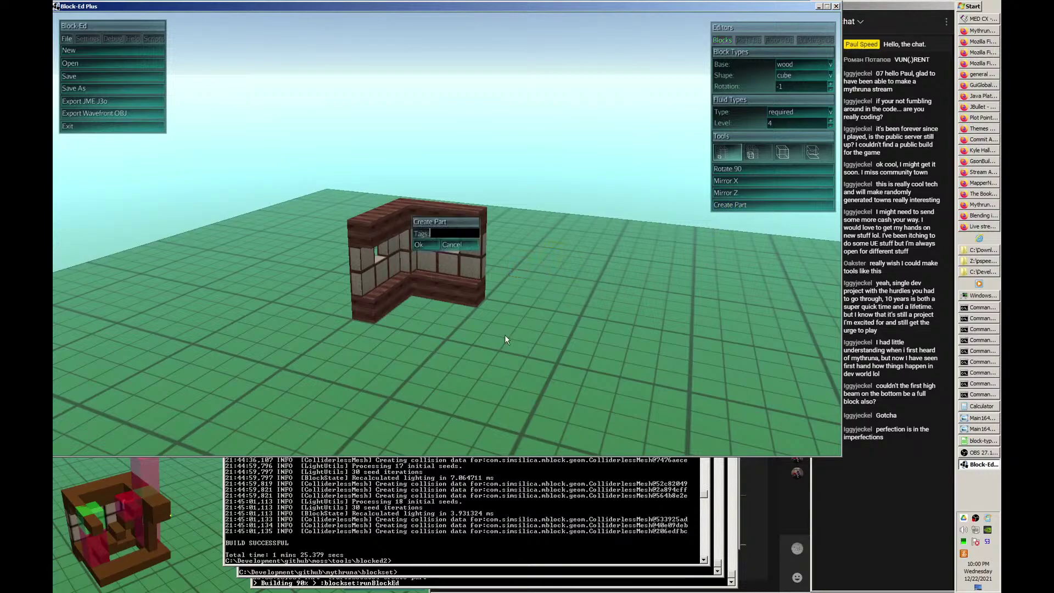
{"action": "type", "text": "second,corner,p"}
{"action": "key", "text": "BackSpace"}
{"action": "type", "text": "window,pi"}
{"action": "left_click", "coordinate": [428, 245]}
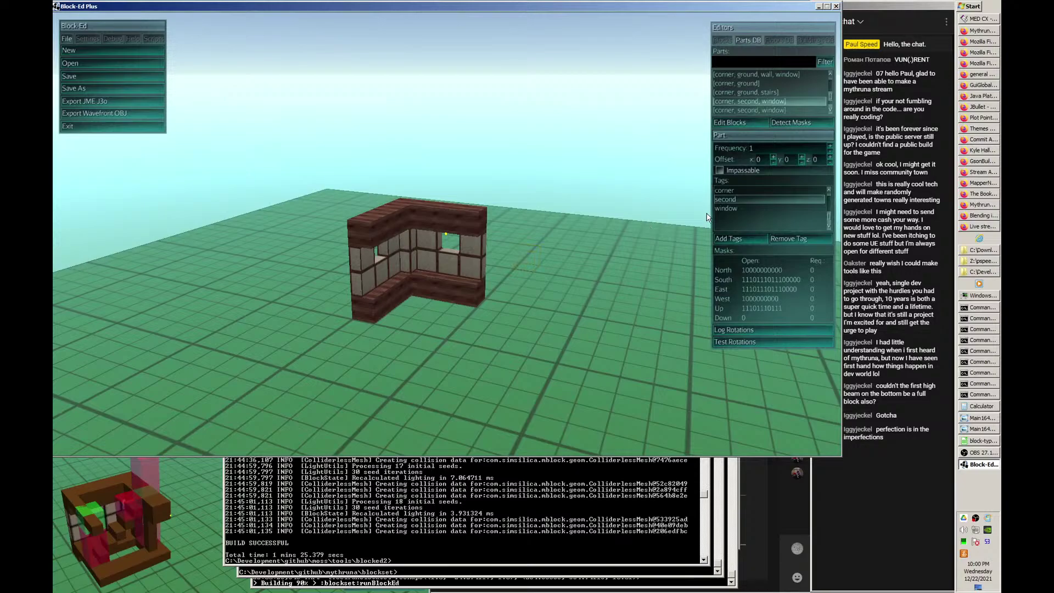
{"action": "left_click", "coordinate": [769, 111]}
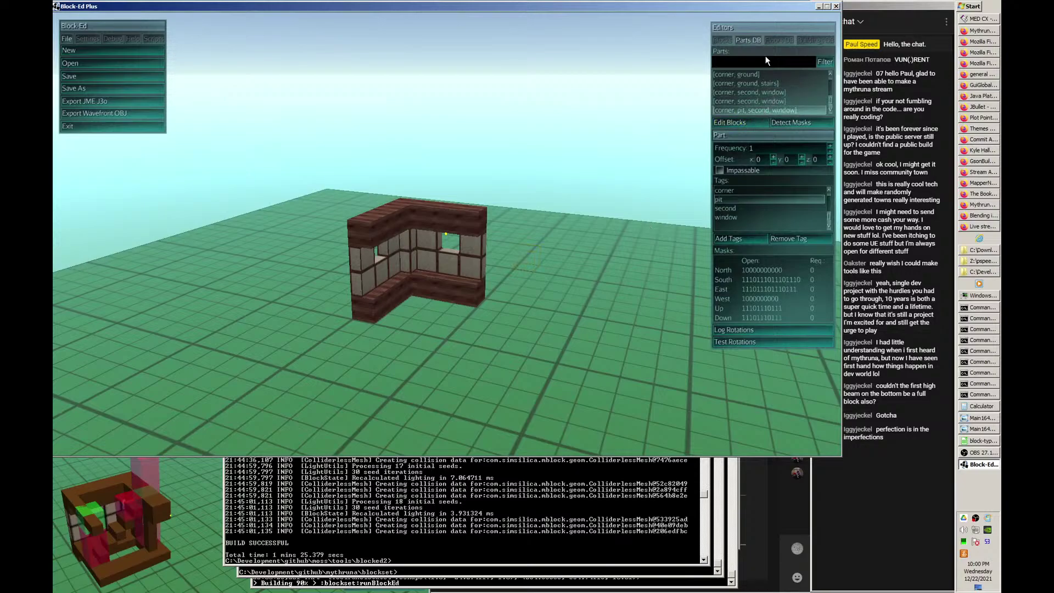
- Generate a test floor from second2x2 and examine its floor opening and corner joints
{"action": "left_click", "coordinate": [786, 39]}
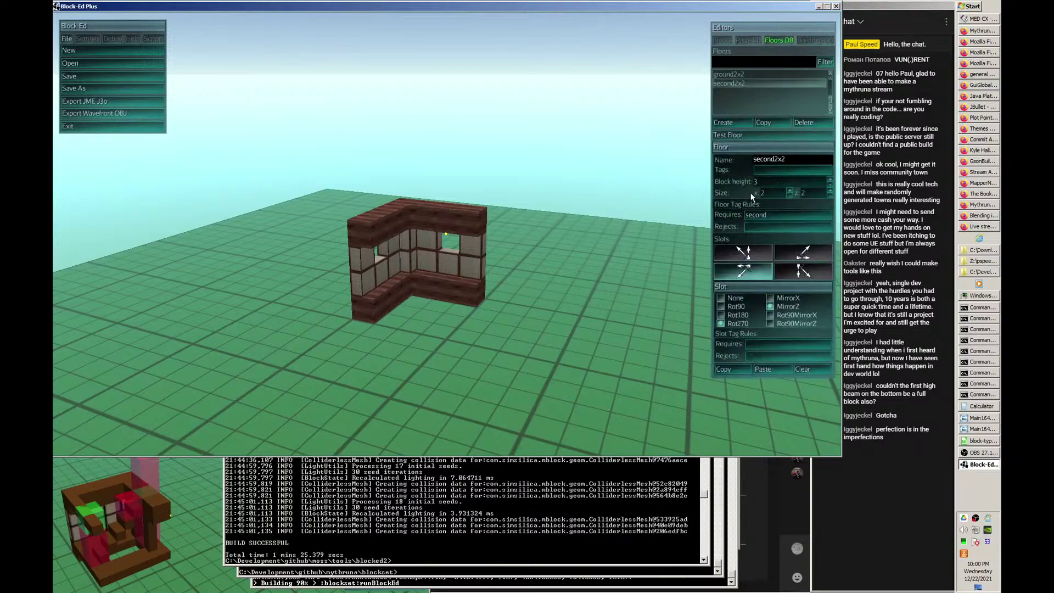
{"action": "left_click", "coordinate": [747, 134]}
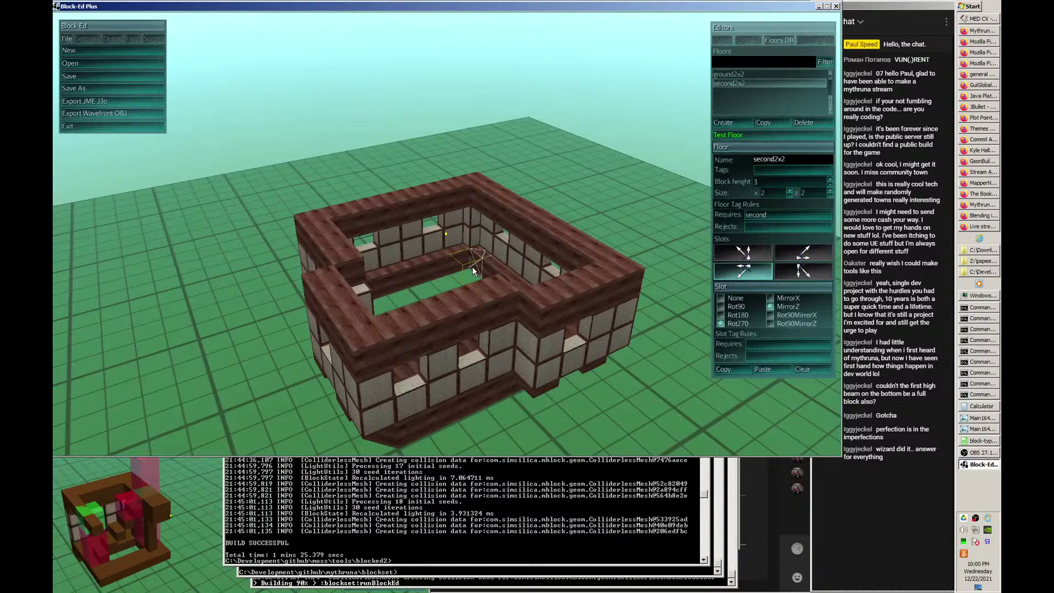
{"action": "middle_click_drag", "start_coordinate": [472, 267], "coordinate": [508, 278]}
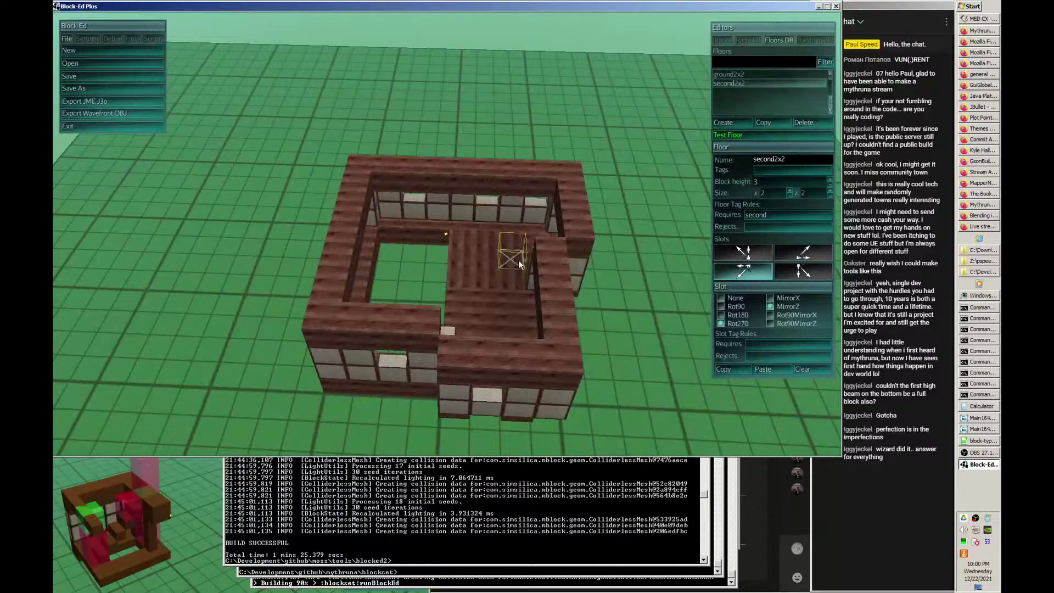
{"action": "key", "text": "d"}
{"action": "key", "text": "s"}
{"action": "key", "text": "d"}
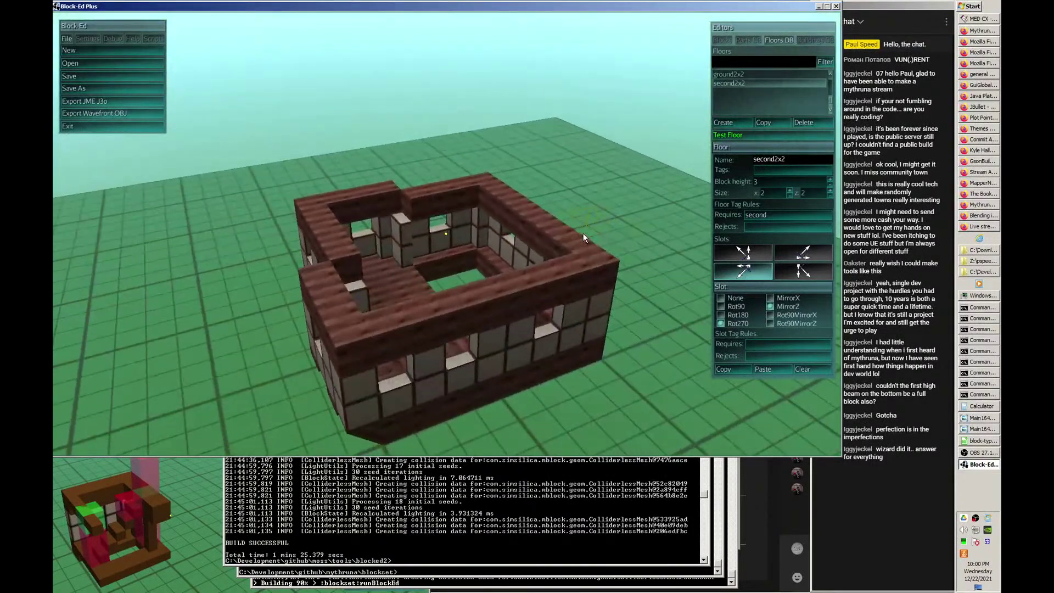
{"action": "key", "text": "w"}
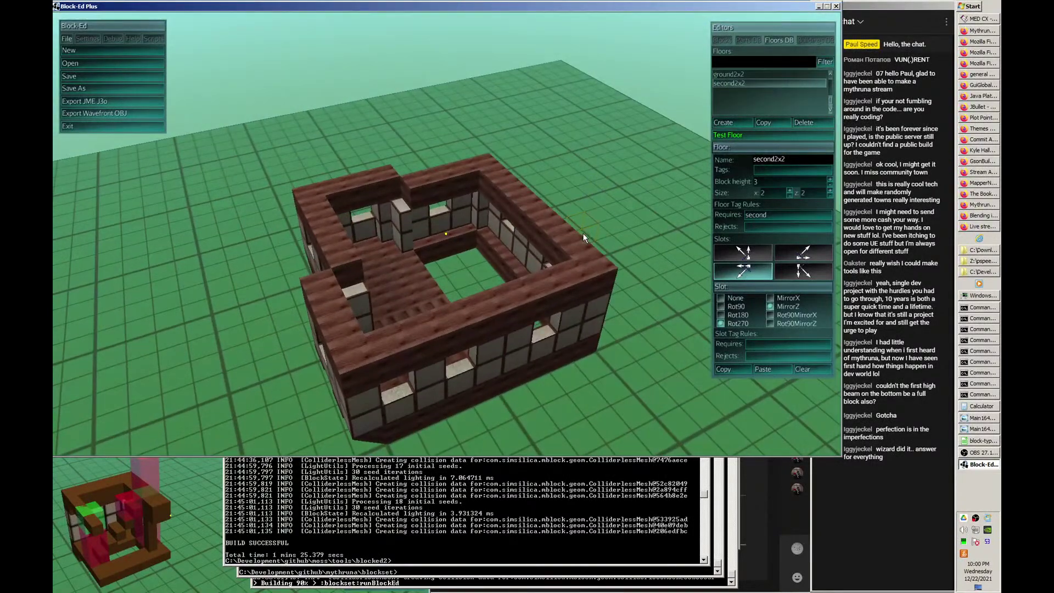
- Create a building named Basic3 in the buildings database
{"action": "left_click", "coordinate": [810, 39]}
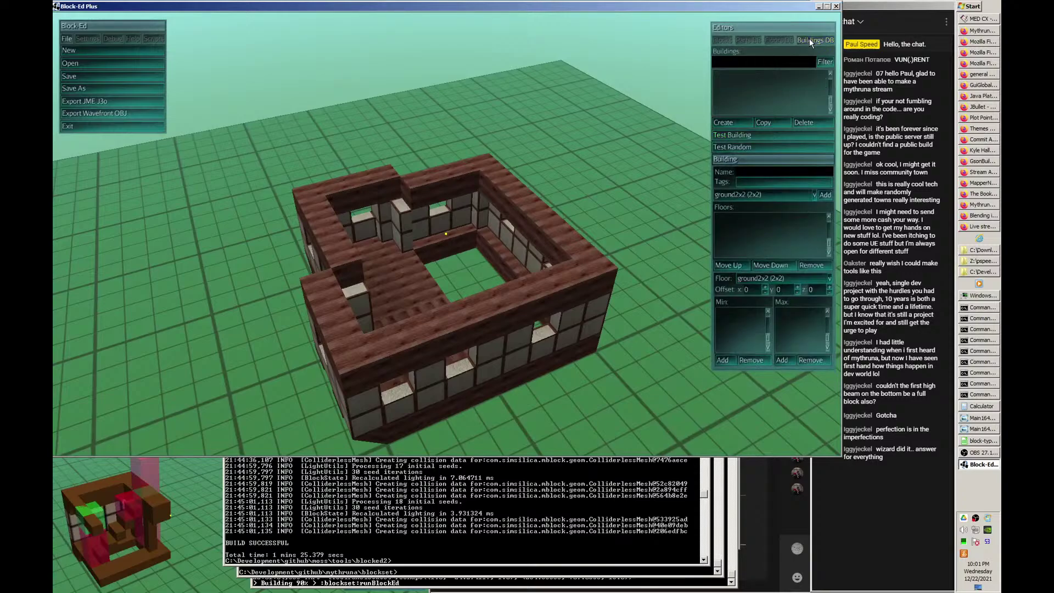
{"action": "left_click", "coordinate": [725, 123]}
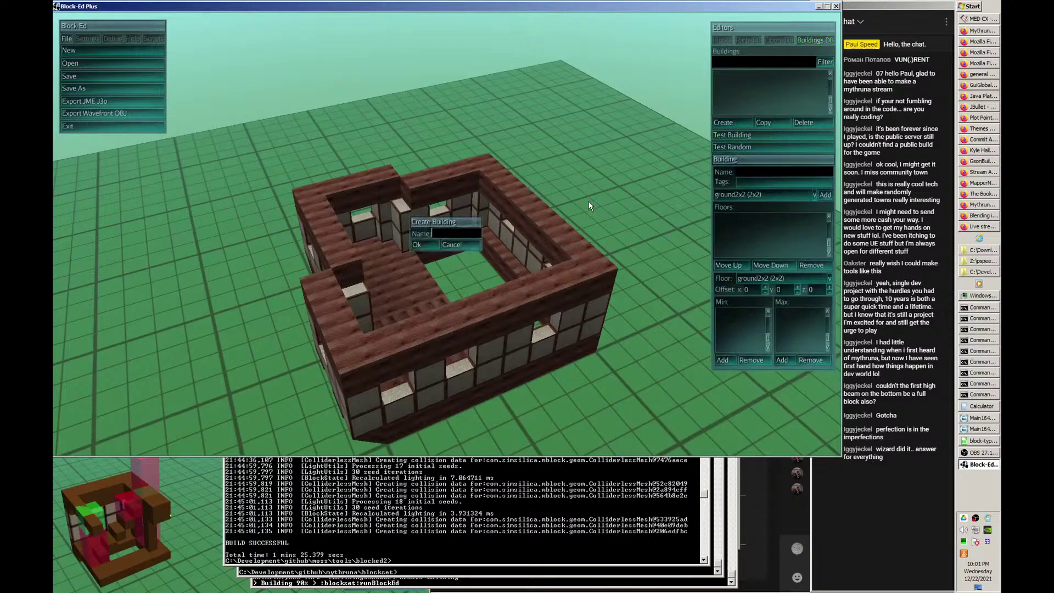
{"action": "type", "text": "Basic3"}
{"action": "left_click", "coordinate": [419, 246]}
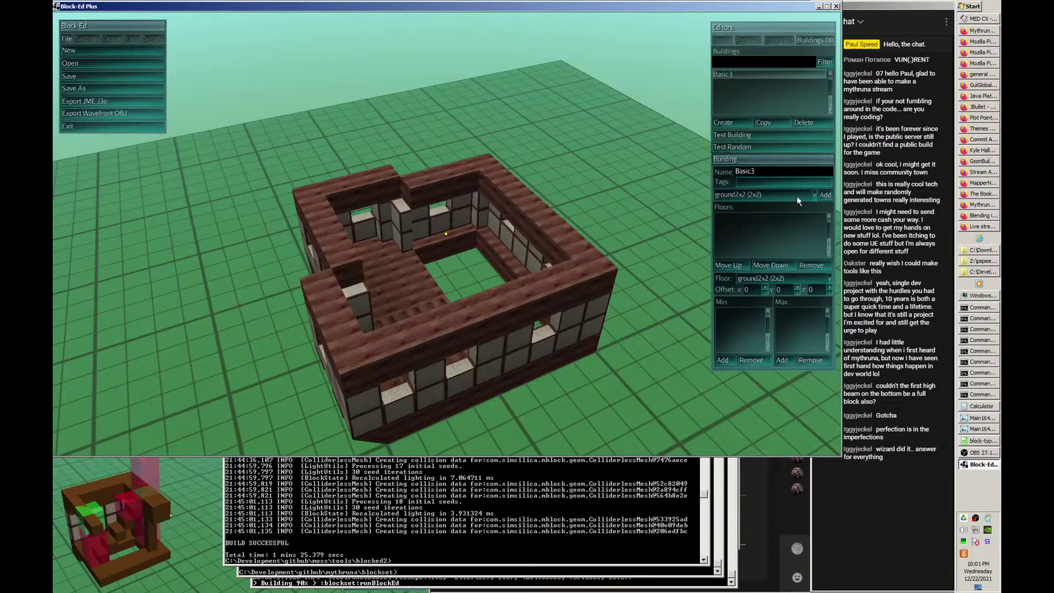
- Add the ground2x2 floor and the second2x2 floor above it to the Basic3 building
{"action": "left_click", "coordinate": [815, 195]}
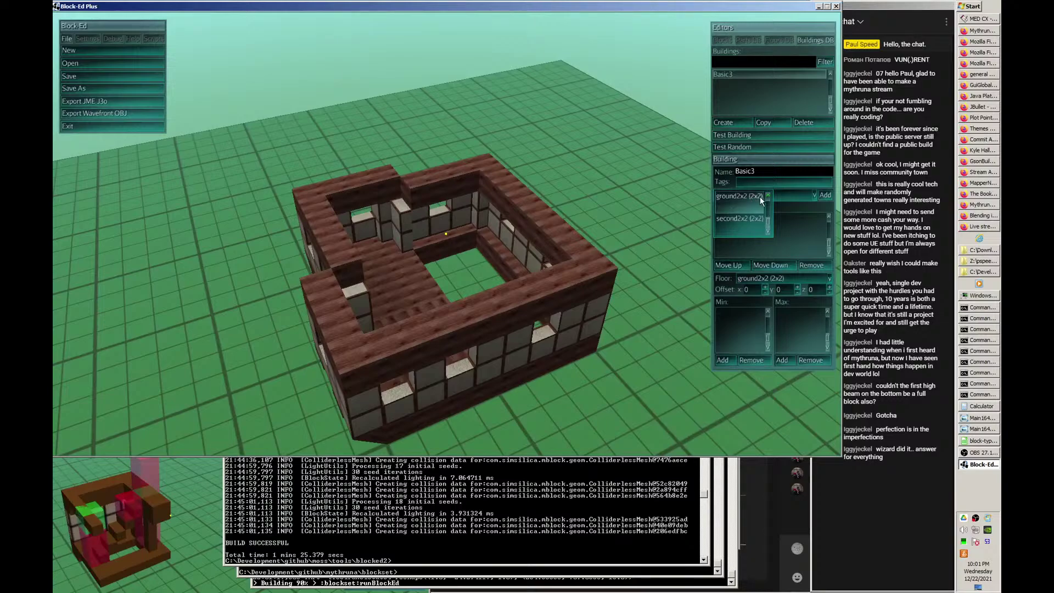
{"action": "left_click", "coordinate": [827, 196]}
{"action": "left_click", "coordinate": [826, 196]}
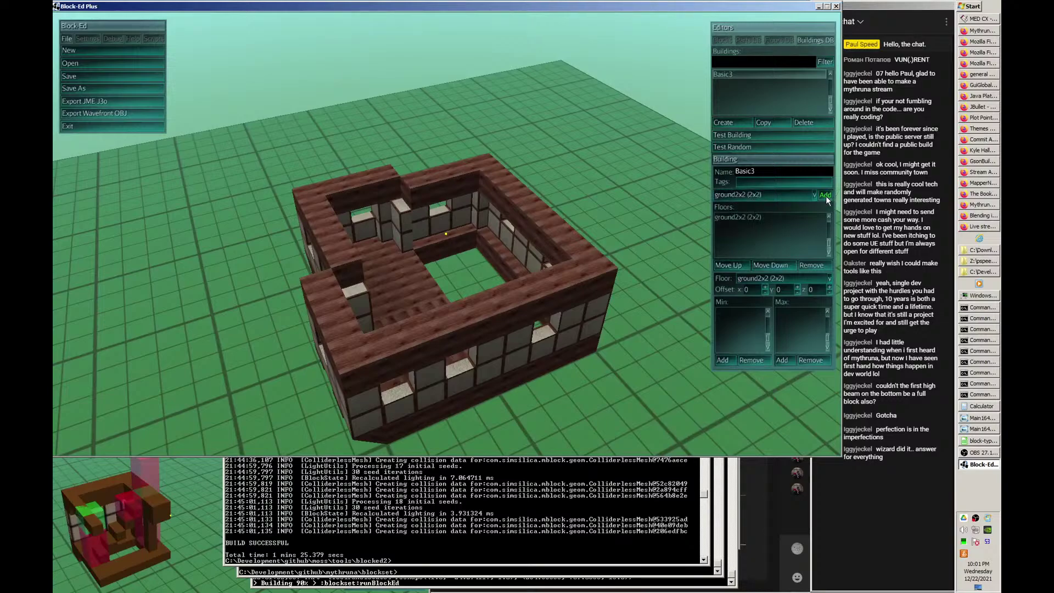
{"action": "left_click", "coordinate": [815, 196]}
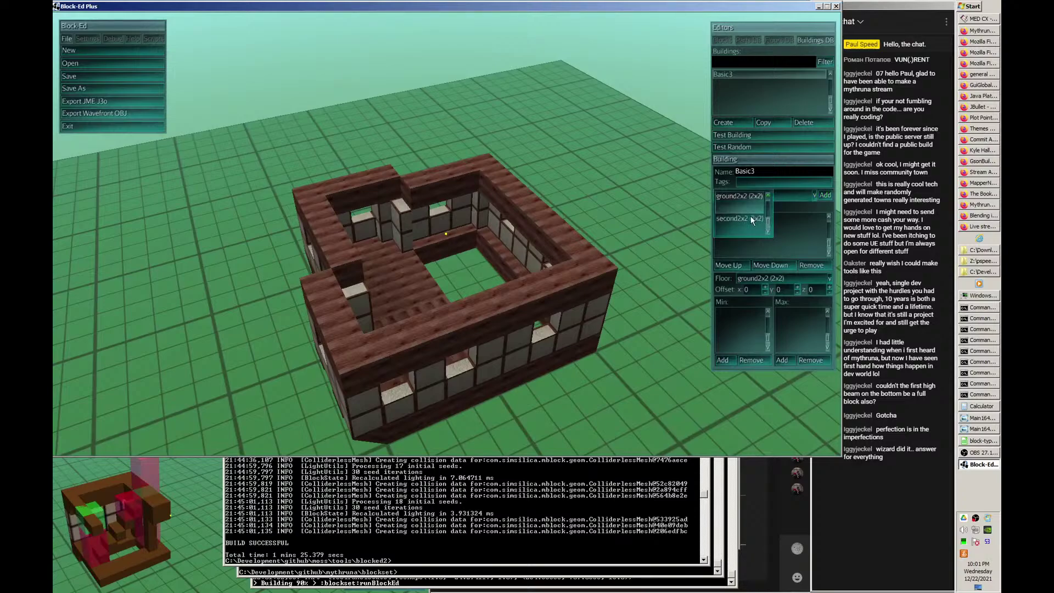
{"action": "left_click", "coordinate": [827, 195]}
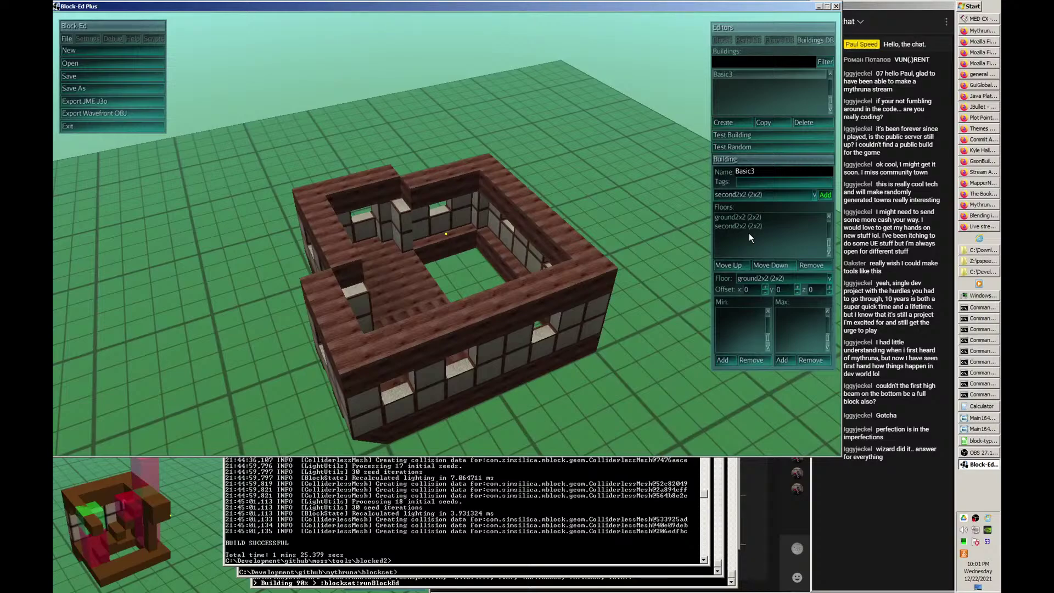
- Generate a test building from Basic3 and examine the second floor's interior from above
{"action": "left_click", "coordinate": [746, 138]}
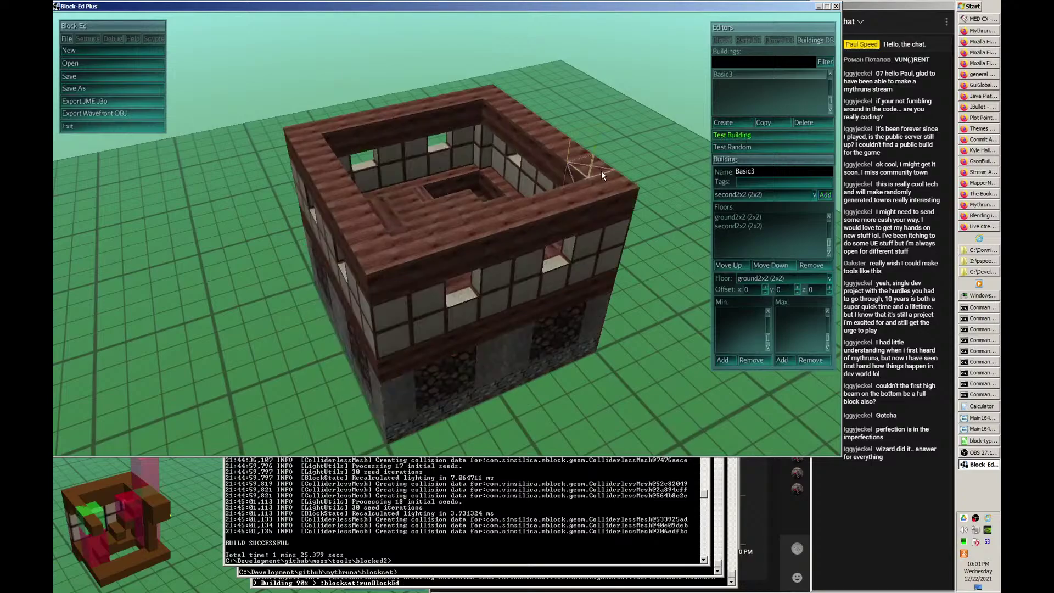
{"action": "middle_click_drag", "start_coordinate": [613, 168], "coordinate": [433, 189]}
{"action": "scroll", "coordinate": [613, 168], "scroll_direction": "up", "scroll_amount": 3}
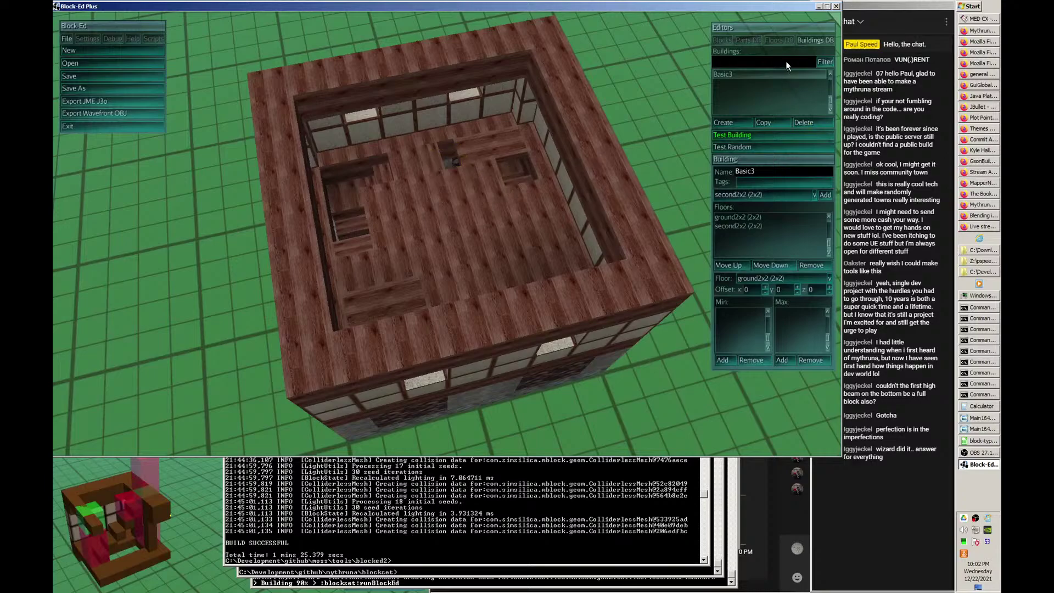
- Load the blocks of the corner, ground, stairs part for editing
{"action": "left_click", "coordinate": [753, 38]}
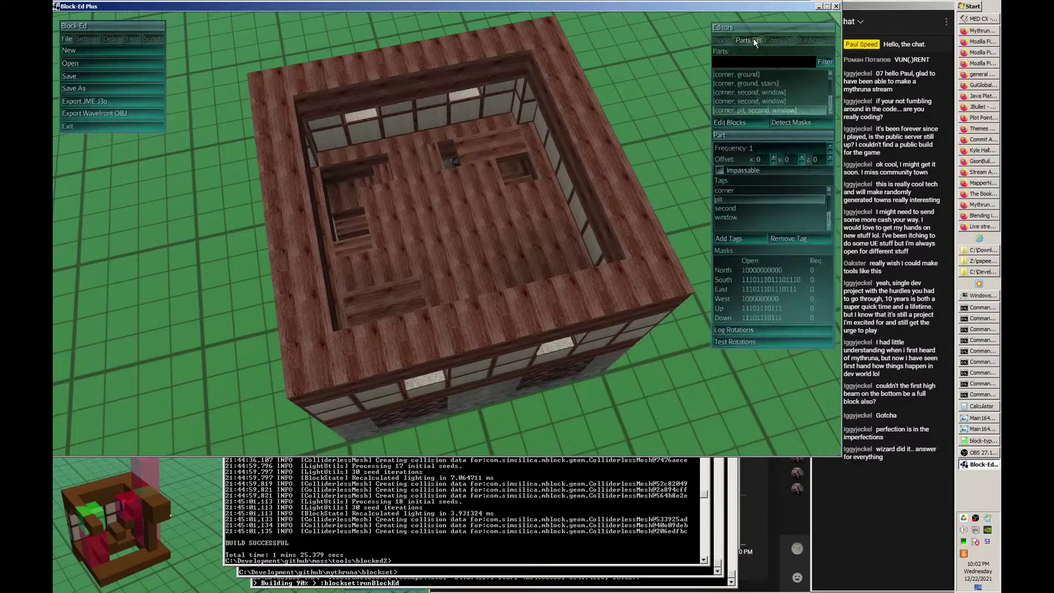
{"action": "left_click", "coordinate": [757, 82]}
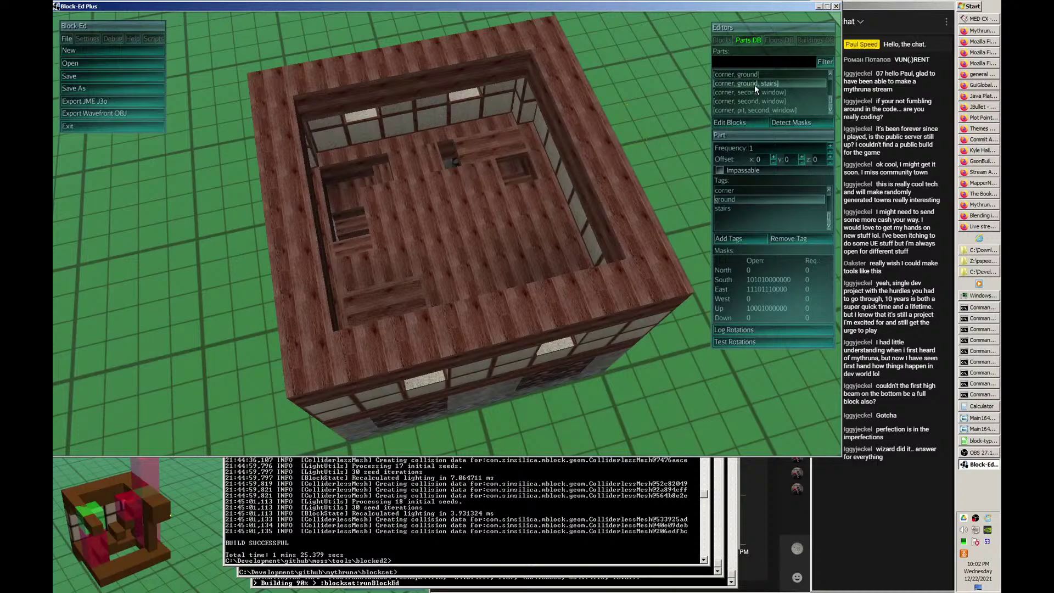
{"action": "left_click", "coordinate": [744, 123]}
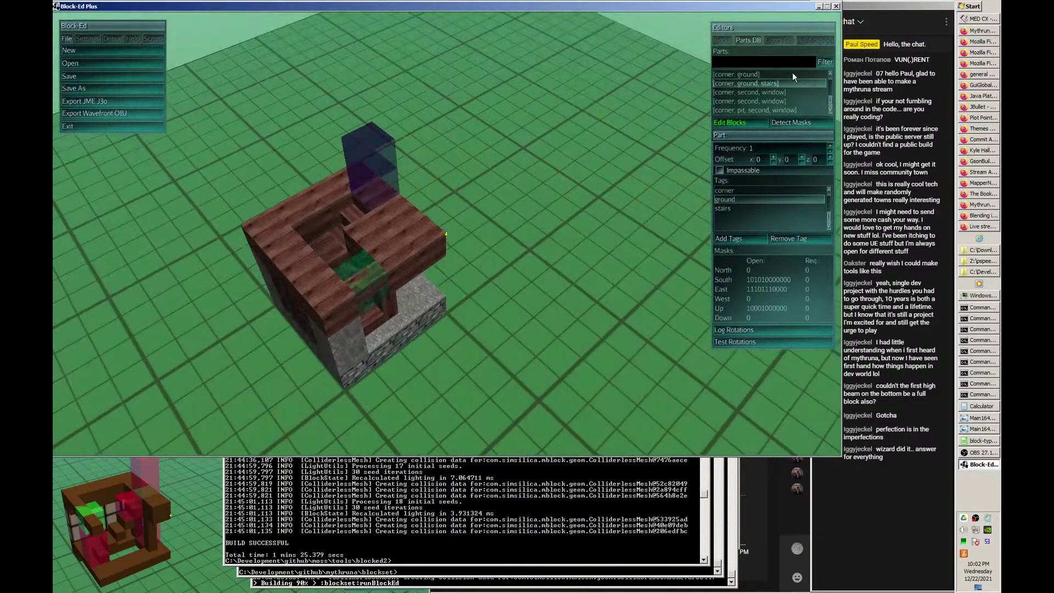
- Place required fluid at level 8 in the opening above the stairs, check the corner, and save the part
{"action": "left_click", "coordinate": [722, 40]}
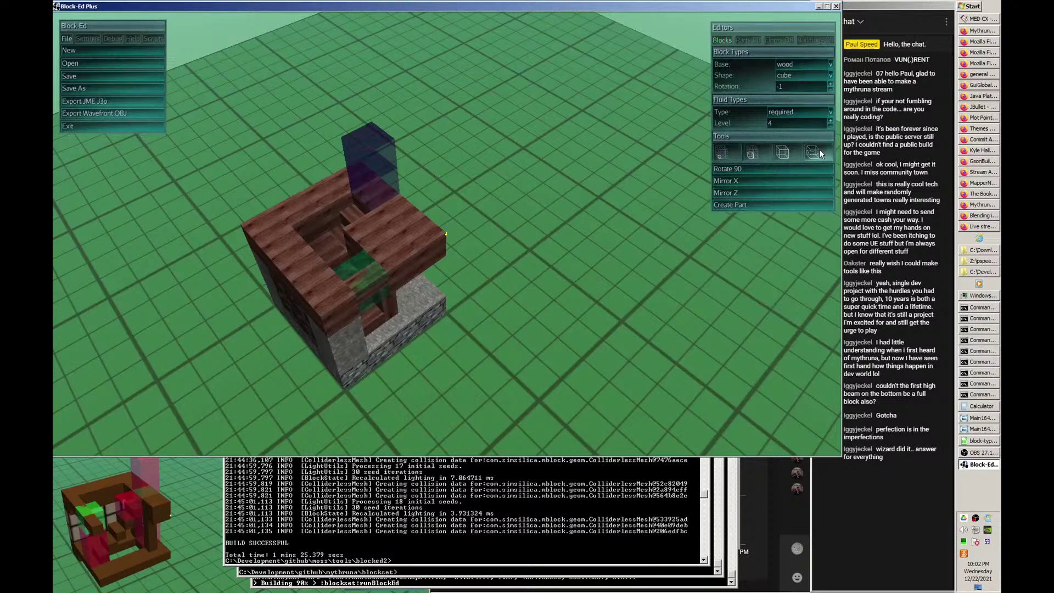
{"action": "left_click", "coordinate": [831, 121]}
{"action": "left_click", "coordinate": [343, 214]}
{"action": "middle_click_drag", "start_coordinate": [530, 216], "coordinate": [530, 216]}
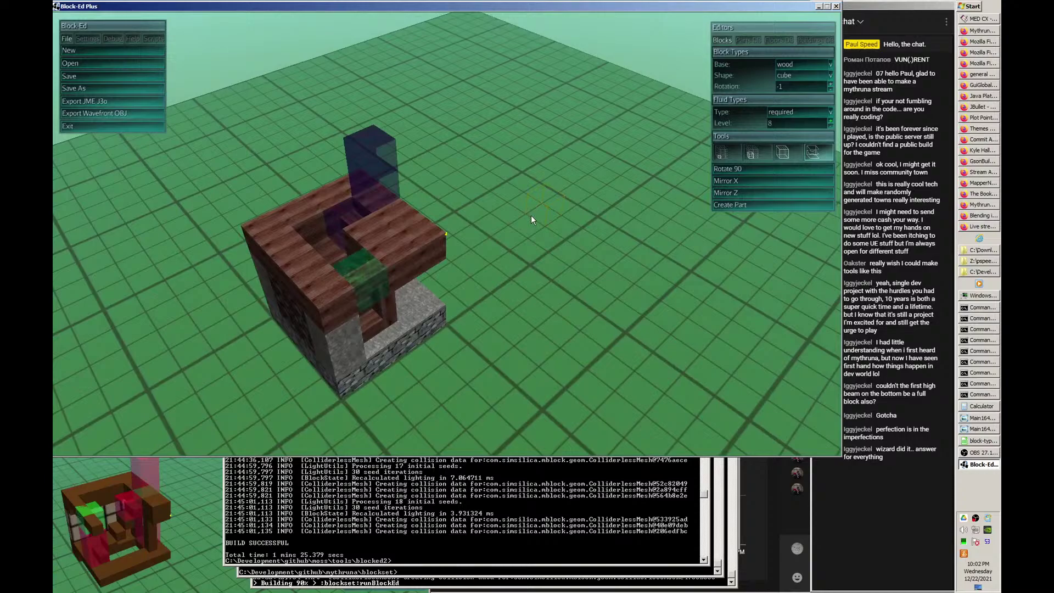
{"action": "middle_click_drag", "start_coordinate": [416, 211], "coordinate": [369, 191]}
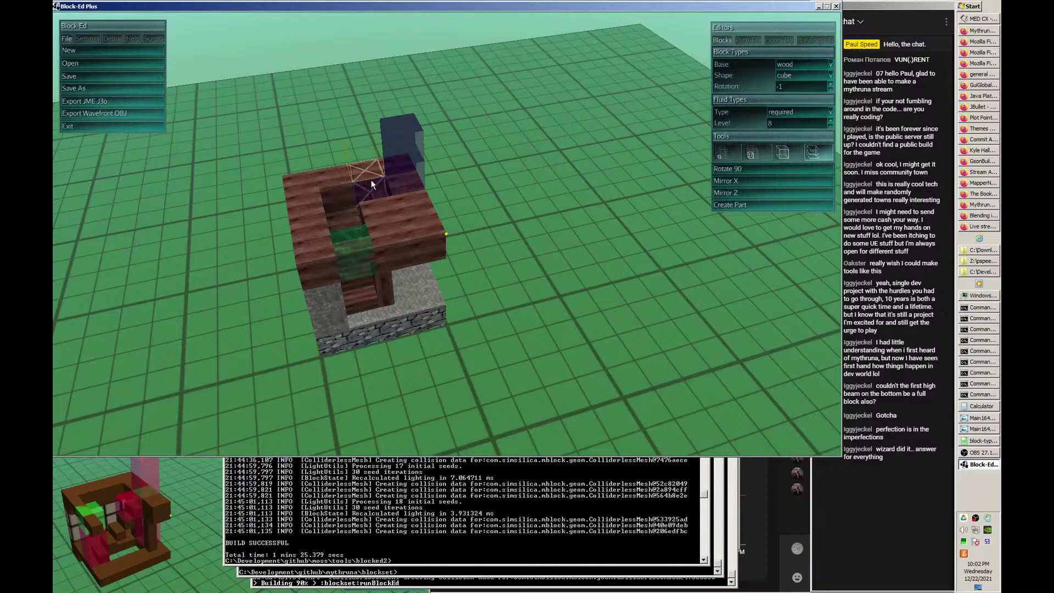
{"action": "middle_click_drag", "start_coordinate": [364, 275], "coordinate": [447, 304]}
{"action": "middle_click_drag", "start_coordinate": [514, 328], "coordinate": [546, 276]}
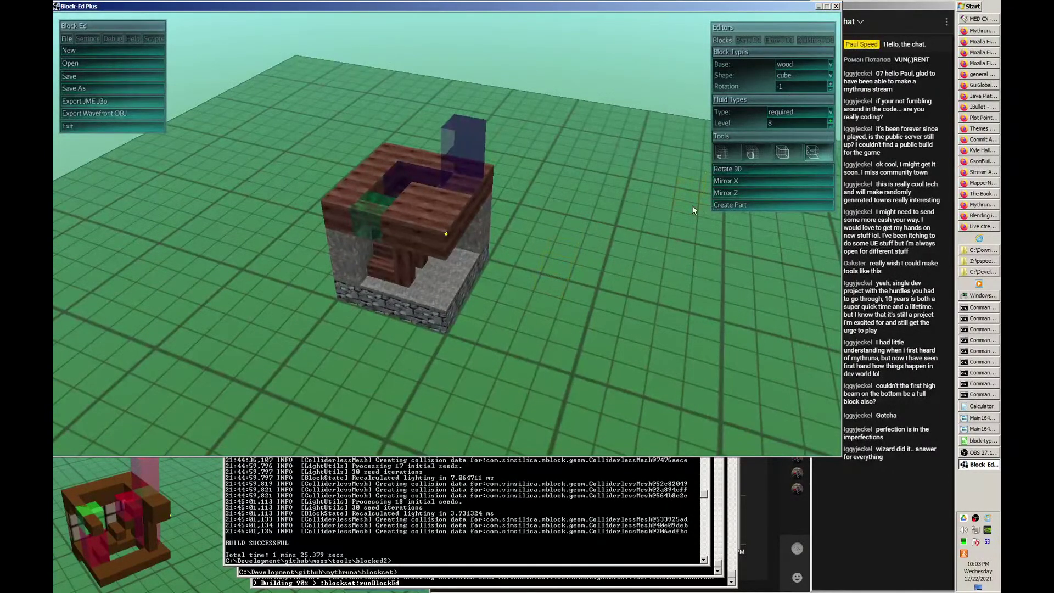
{"action": "left_click", "coordinate": [104, 79]}
- Load the corner, second, window part's blocks, and reload the corner, ground, stairs part to check its fluid markers
{"action": "middle_click_drag", "start_coordinate": [554, 147], "coordinate": [759, 52]}
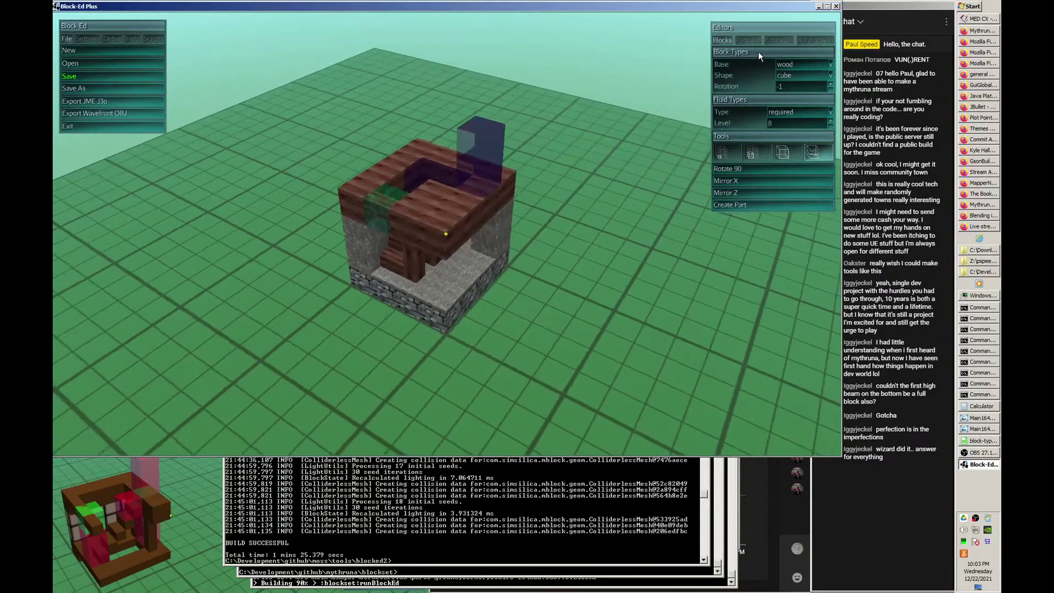
{"action": "left_click", "coordinate": [756, 42]}
{"action": "left_click", "coordinate": [765, 92]}
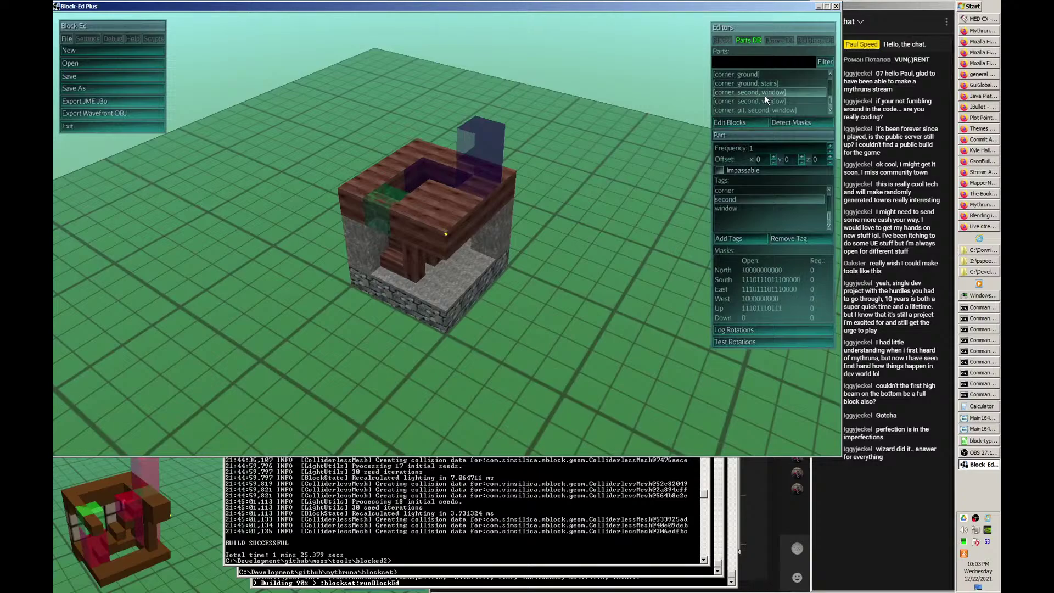
{"action": "key", "text": "Up"}
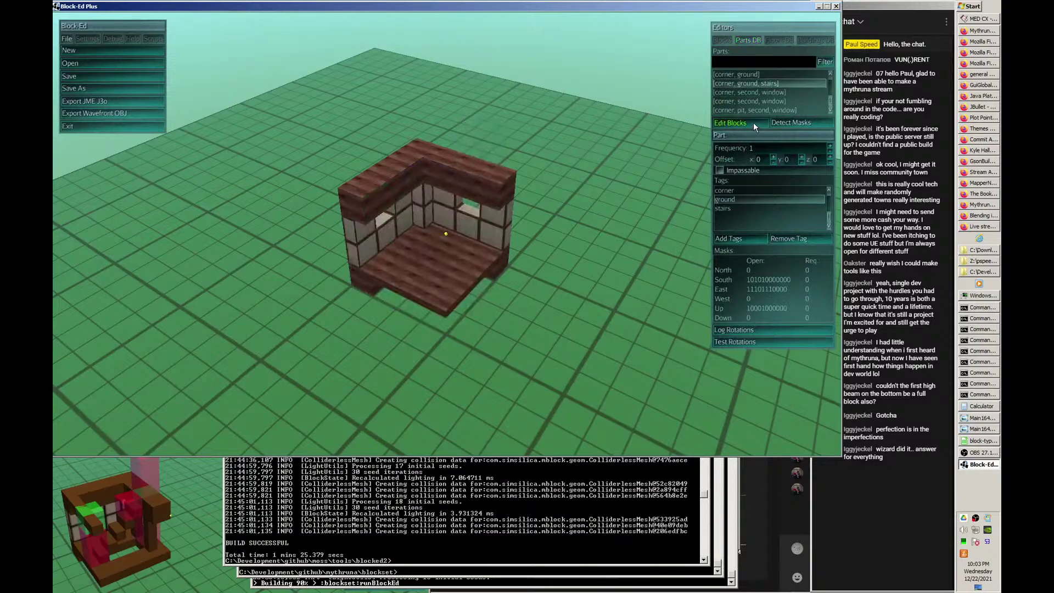
{"action": "middle_click_drag", "start_coordinate": [656, 154], "coordinate": [582, 193]}
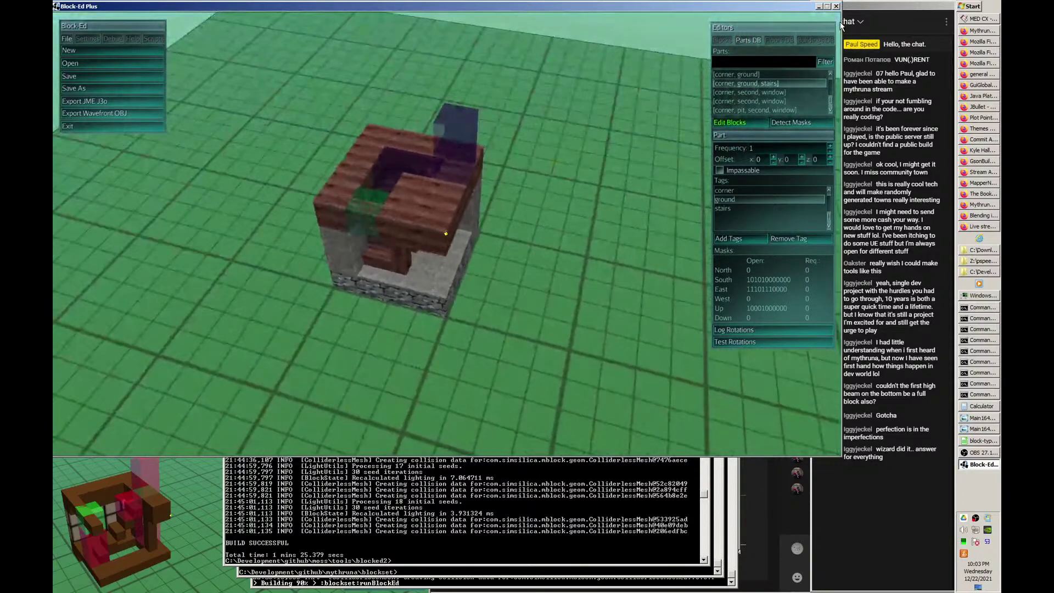
- Generate a test building from Basic3, clear the scene, and generate the building again
{"action": "left_click", "coordinate": [819, 40]}
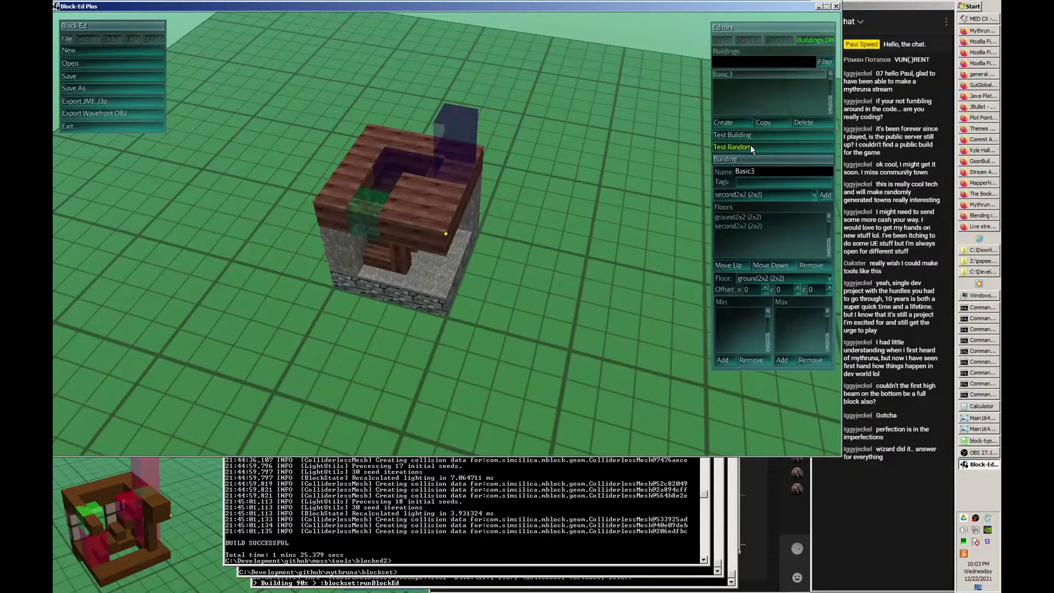
{"action": "left_click", "coordinate": [757, 135]}
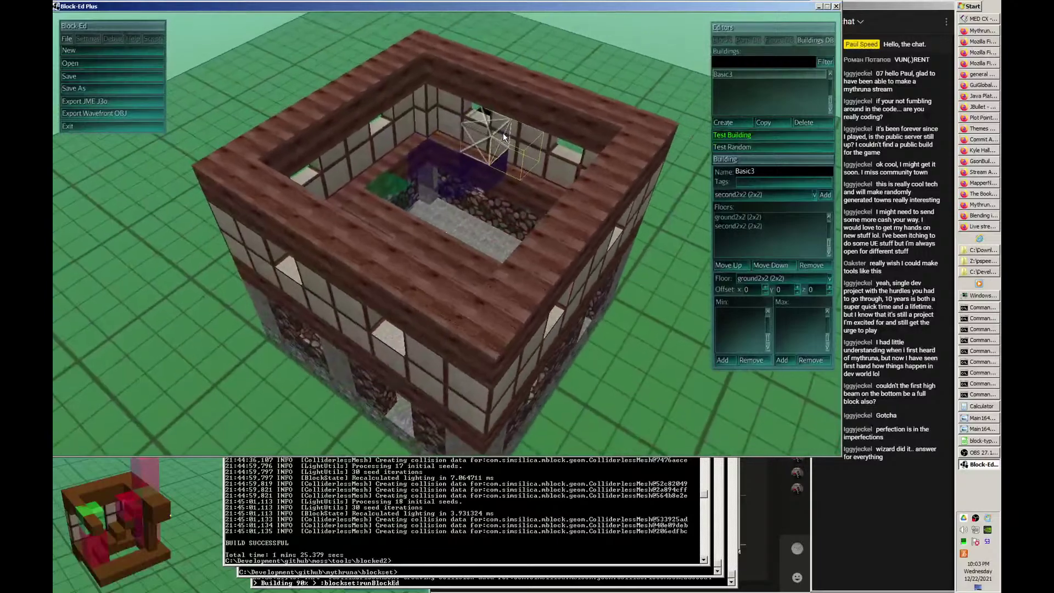
{"action": "left_click", "coordinate": [85, 52]}
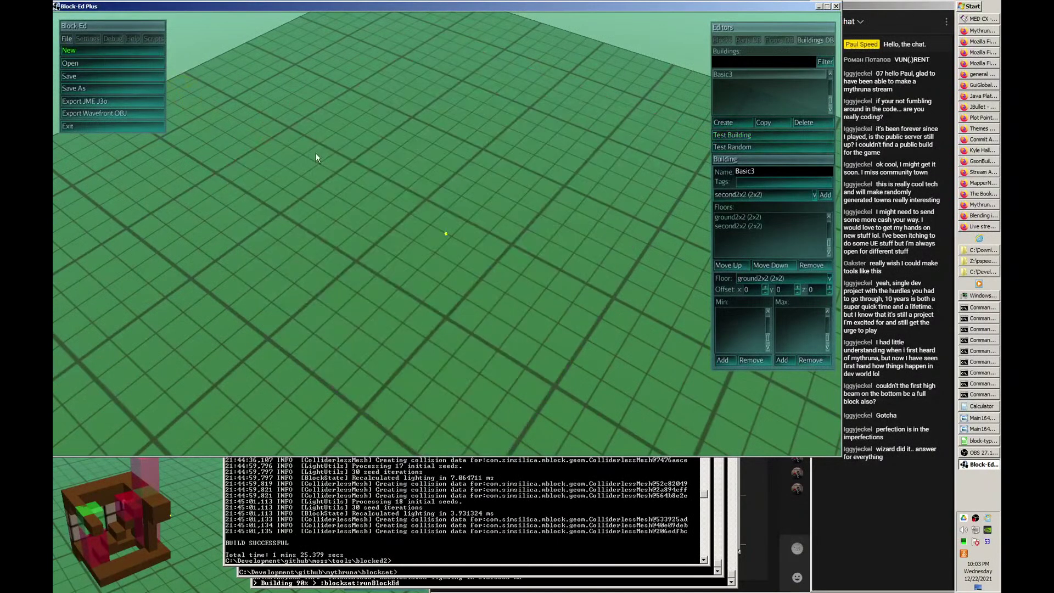
{"action": "left_click", "coordinate": [748, 135]}
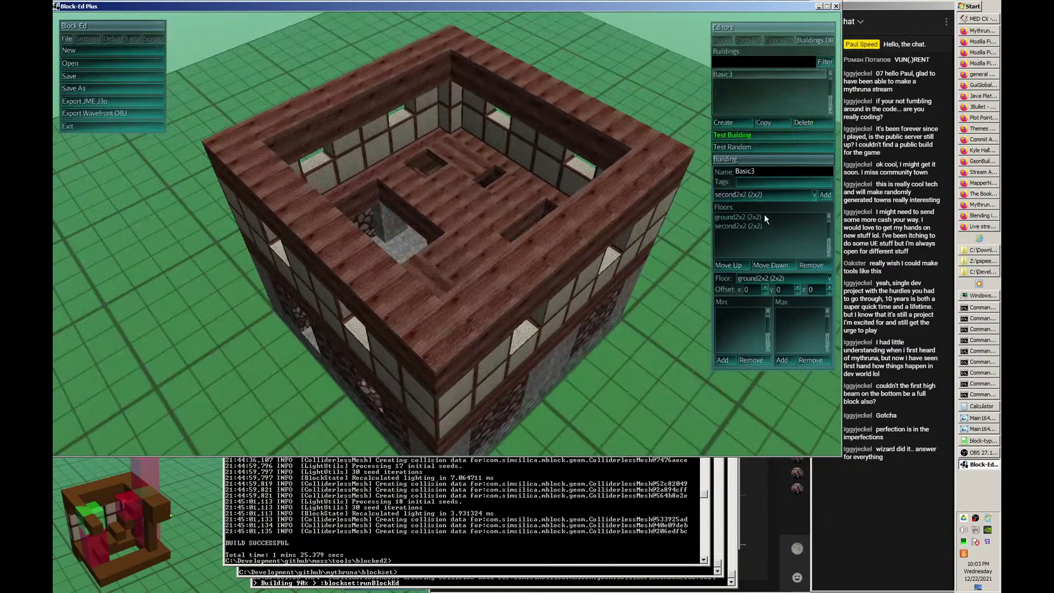
- Add the minimum tags door and stairs to Basic3's ground2x2 floor
{"action": "left_click", "coordinate": [765, 217]}
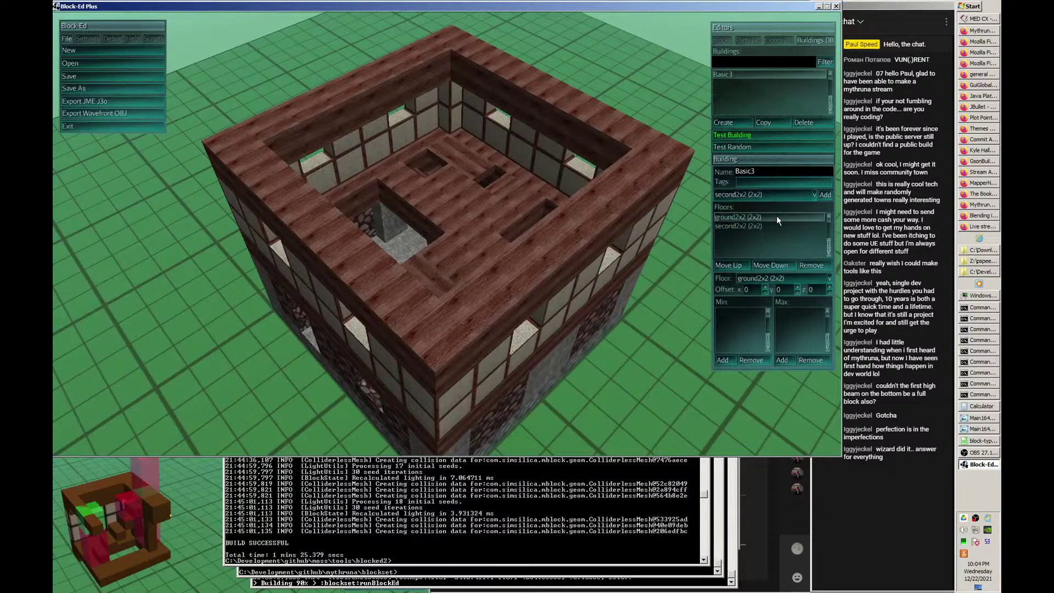
{"action": "left_click", "coordinate": [723, 361]}
{"action": "type", "text": "door"}
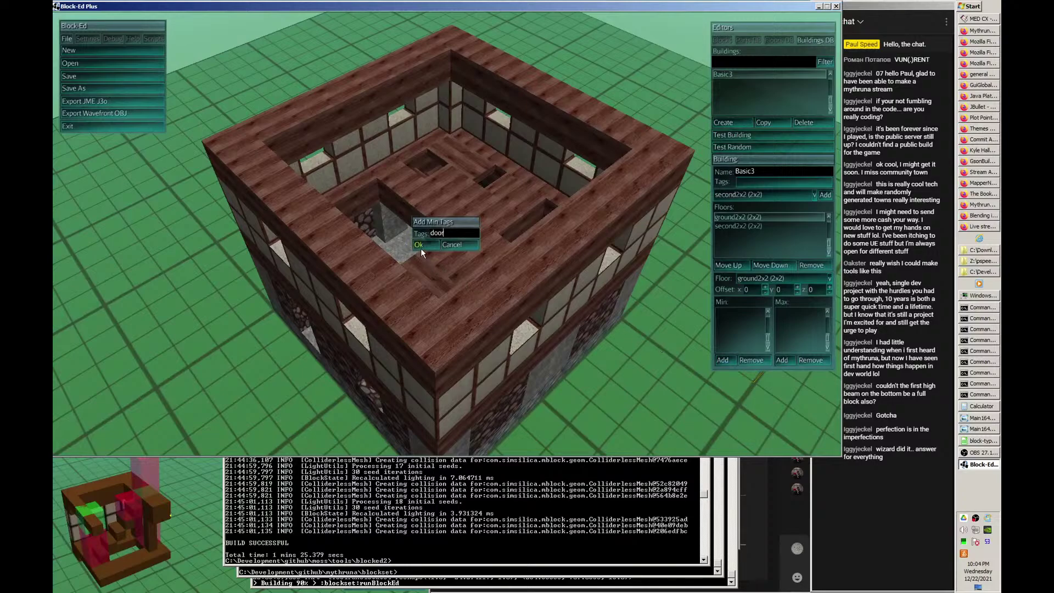
{"action": "left_click", "coordinate": [420, 246]}
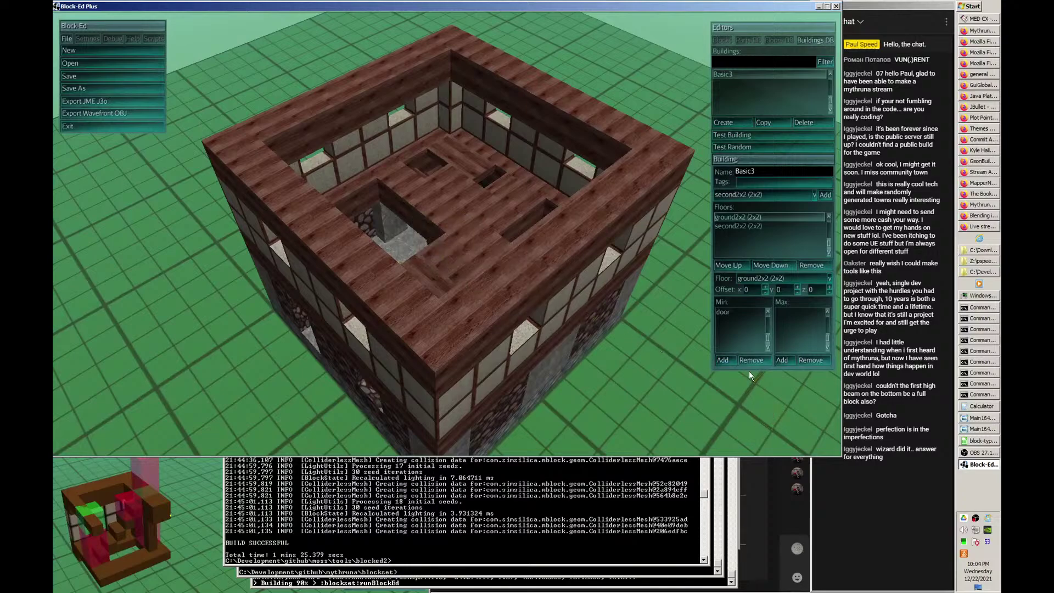
{"action": "left_click", "coordinate": [723, 359]}
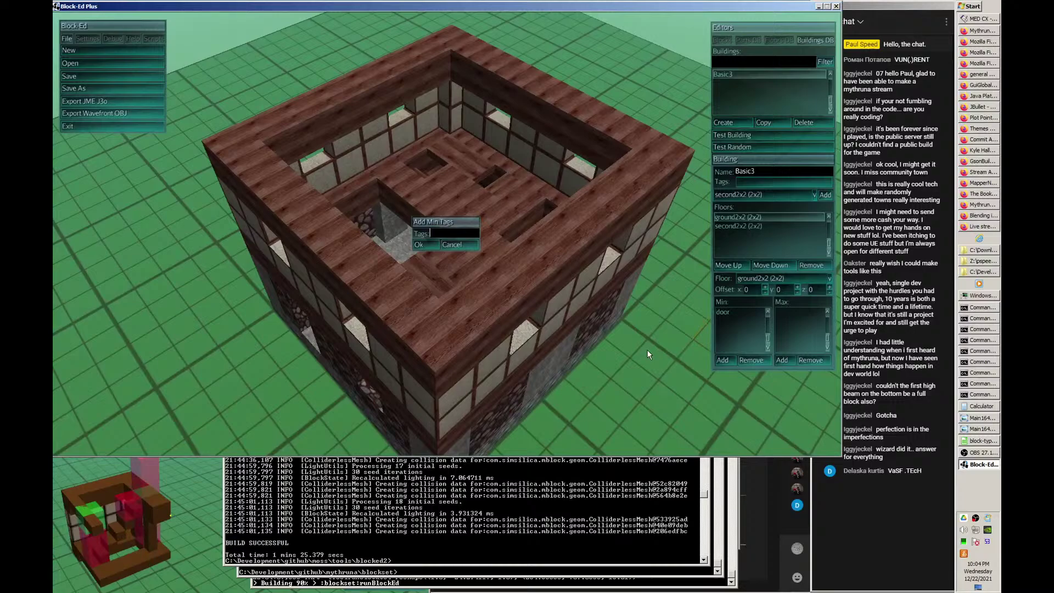
{"action": "type", "text": "stairs"}
{"action": "left_click", "coordinate": [419, 244]}
- Add the maximum tags door, door and stairs to Basic3's ground2x2 floor
{"action": "left_click", "coordinate": [783, 360]}
{"action": "type", "text": "door,door"}
{"action": "left_click", "coordinate": [423, 245]}
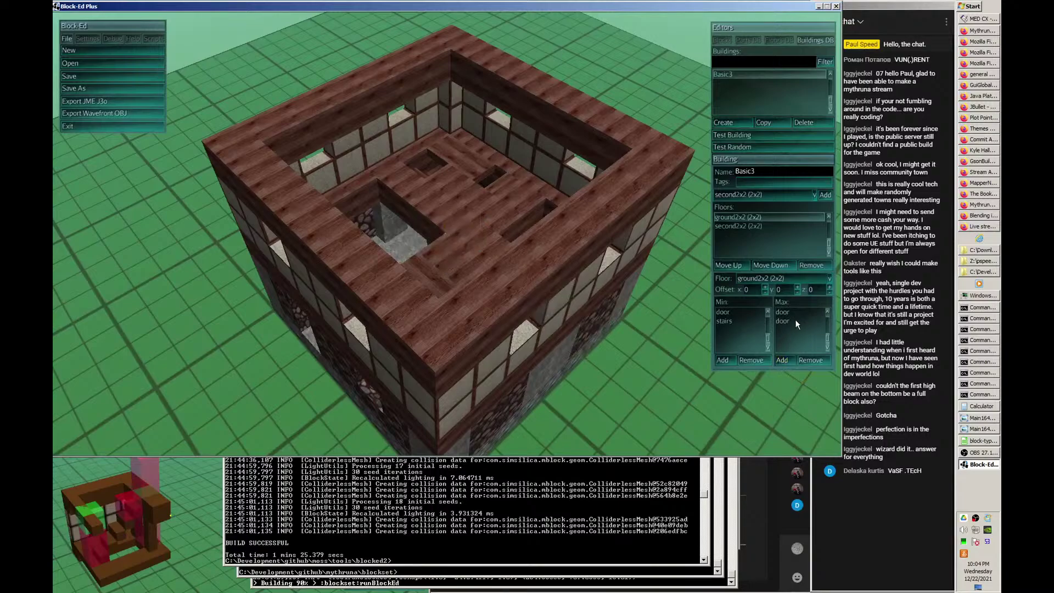
{"action": "left_click", "coordinate": [783, 361]}
{"action": "type", "text": "stairs"}
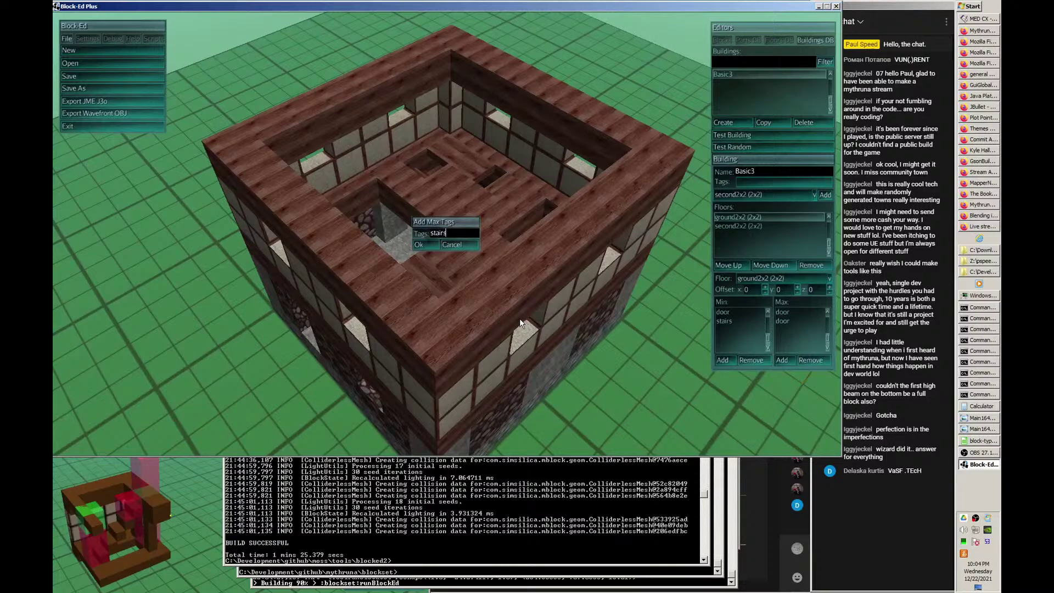
{"action": "left_click", "coordinate": [427, 245]}
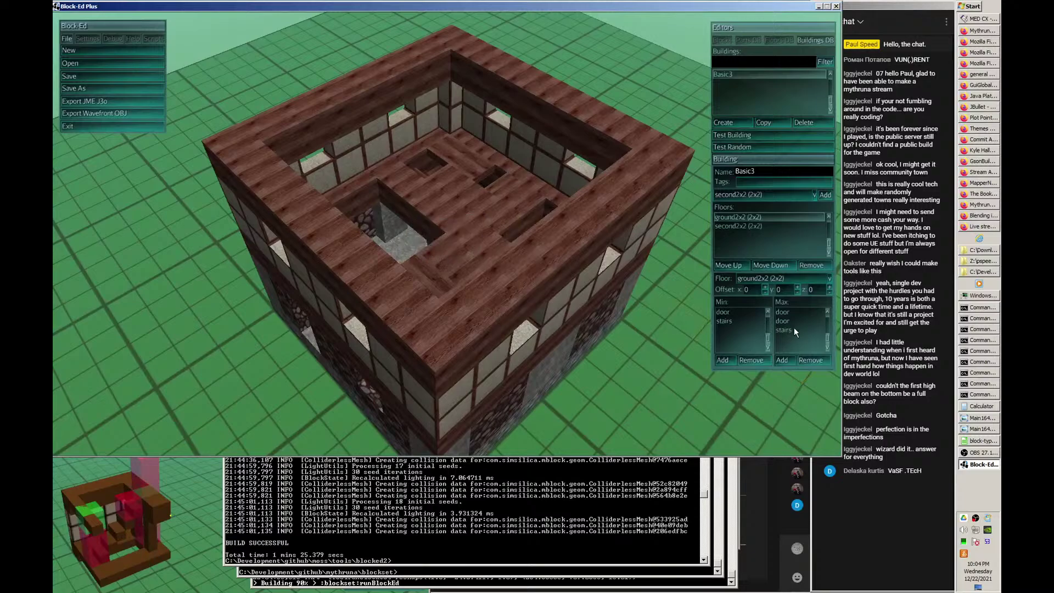
- Generate test buildings from Basic3 repeatedly and compare their stairs, floor openings and wall layouts
{"action": "left_click", "coordinate": [757, 137]}
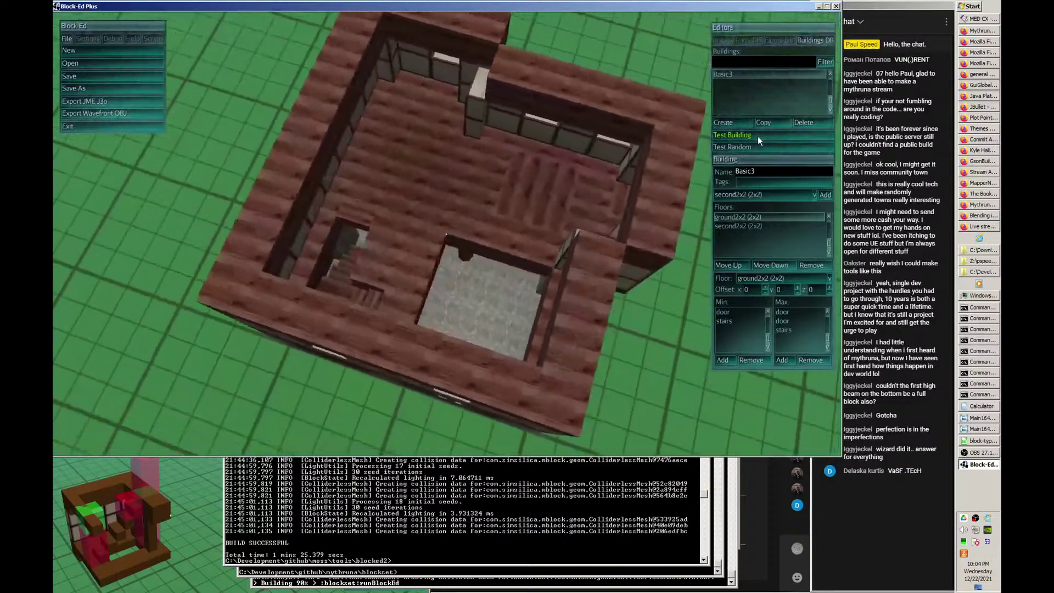
{"action": "left_click", "coordinate": [758, 137]}
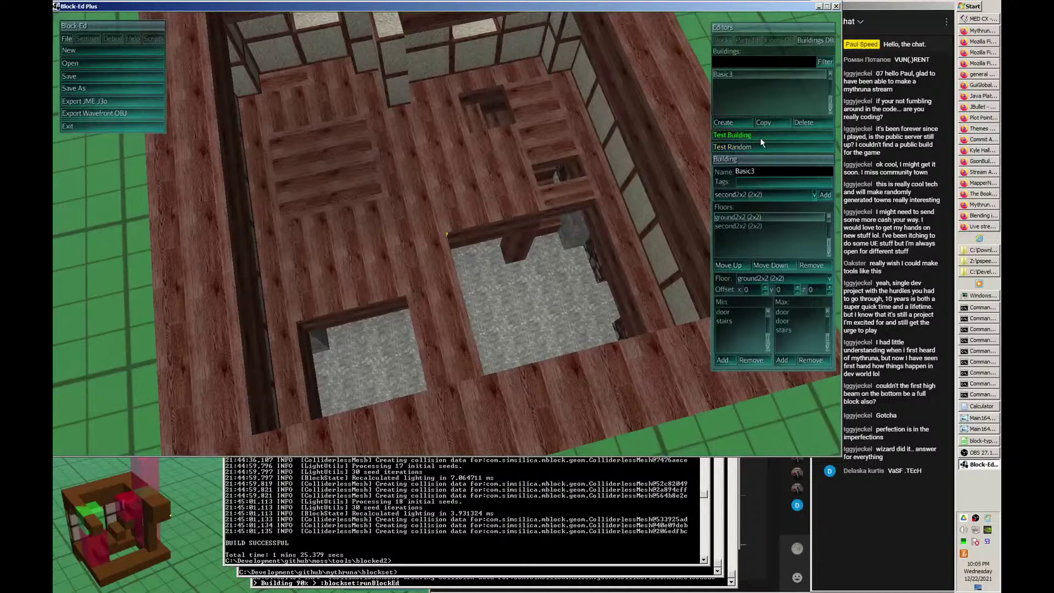
{"action": "left_click", "coordinate": [762, 136]}
{"action": "left_click", "coordinate": [762, 136]}
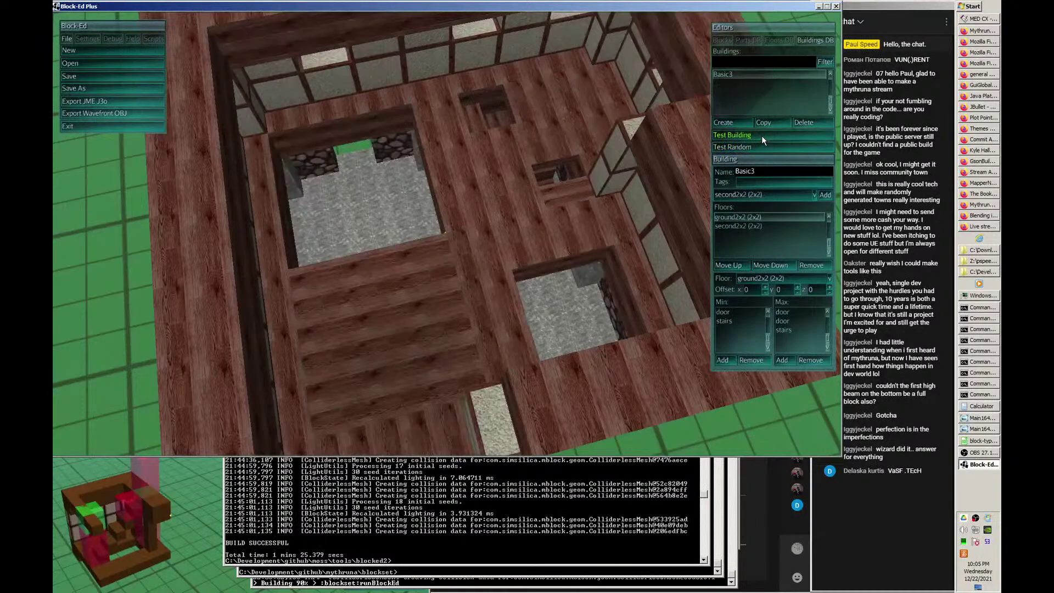
{"action": "left_click", "coordinate": [762, 136]}
{"action": "left_click", "coordinate": [762, 137]}
{"action": "left_click", "coordinate": [763, 136]}
{"action": "left_click", "coordinate": [762, 136]}
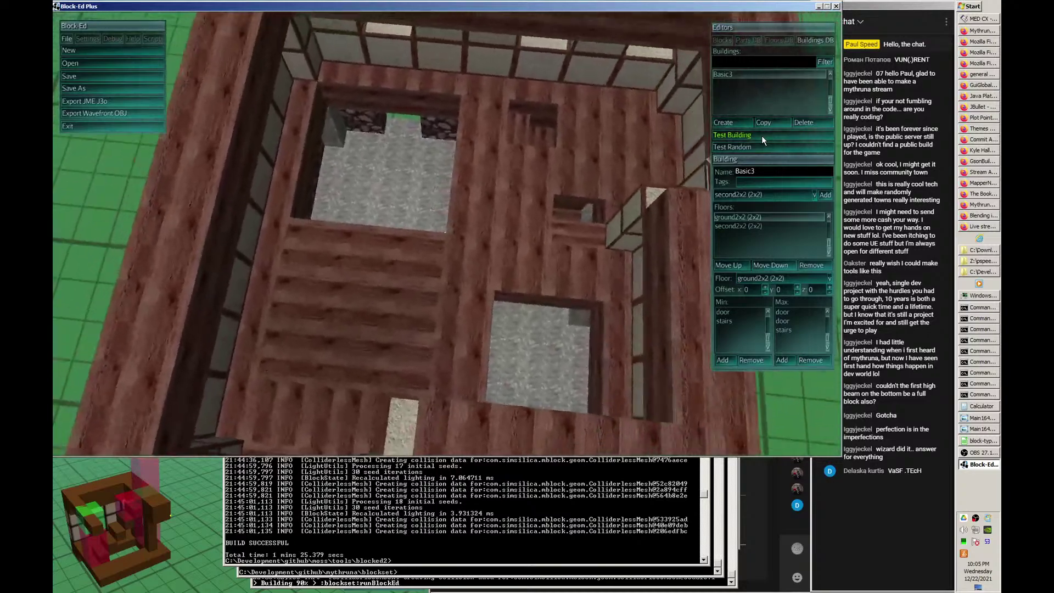
- Generate more test buildings from Basic3 and view the upper floor layout and the exterior walls
{"action": "left_click", "coordinate": [763, 137]}
{"action": "left_click", "coordinate": [762, 136]}
{"action": "key", "text": "d"}
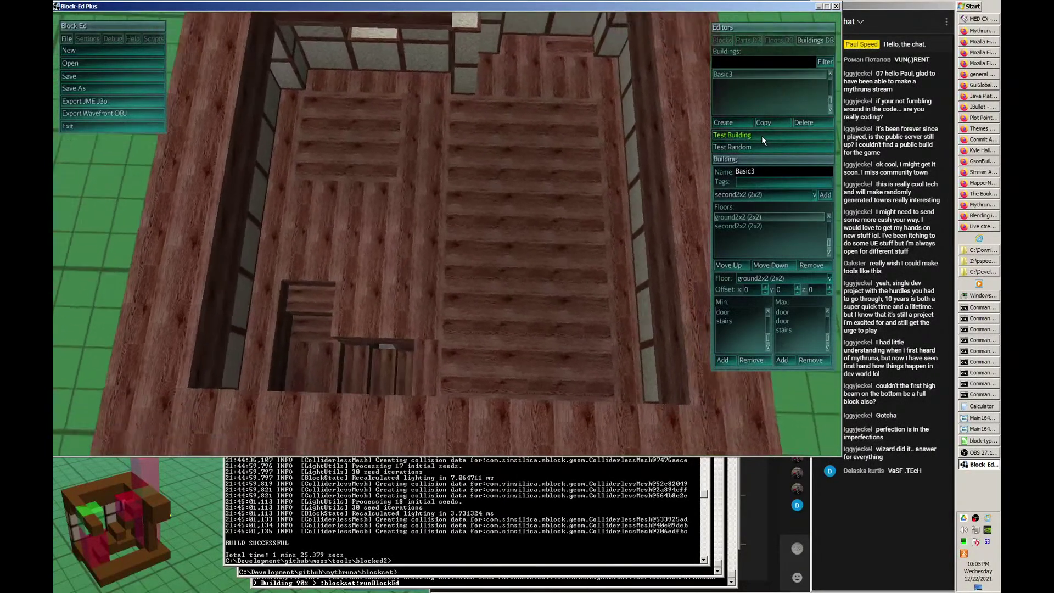
{"action": "key", "text": "s"}
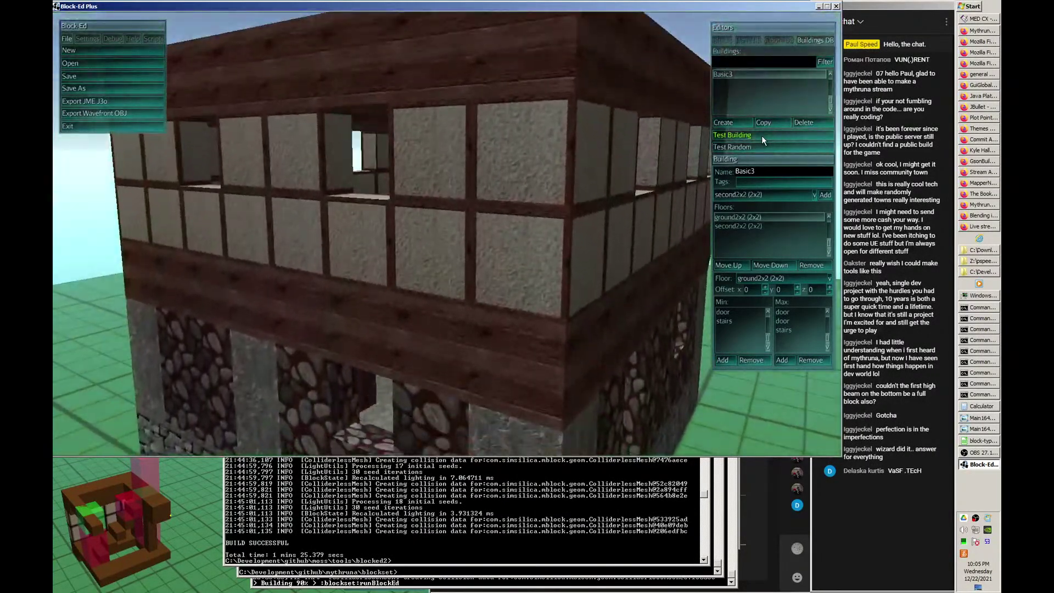
- Walk through the rooms, doorways and stairs of the generated Basic3 building and generate one more variation
{"action": "key", "text": "w"}
{"action": "key", "text": "w"}
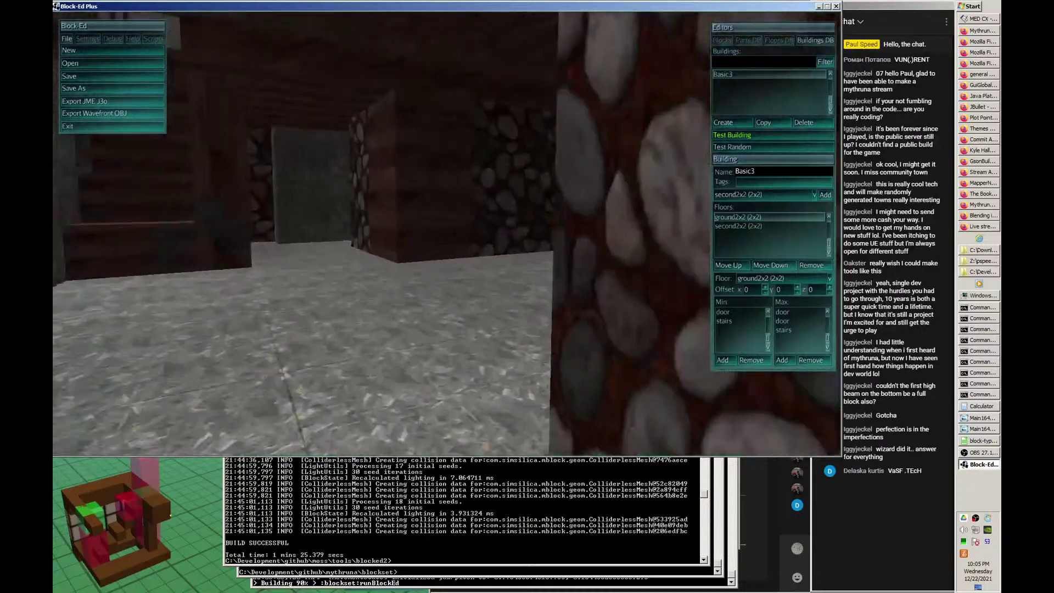
{"action": "key", "text": "w"}
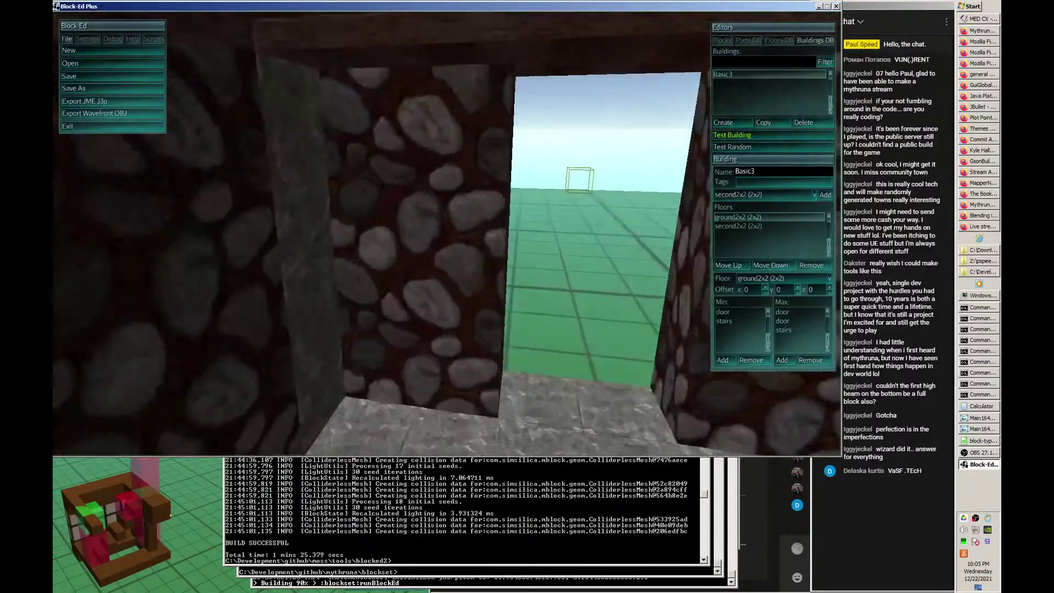
{"action": "key", "text": "w"}
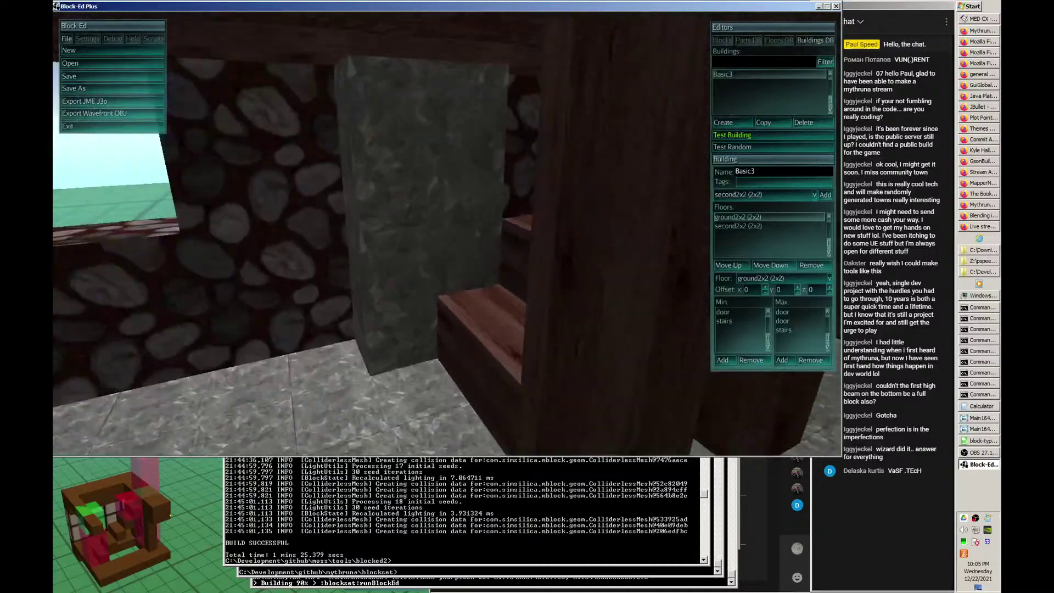
{"action": "key", "text": "w"}
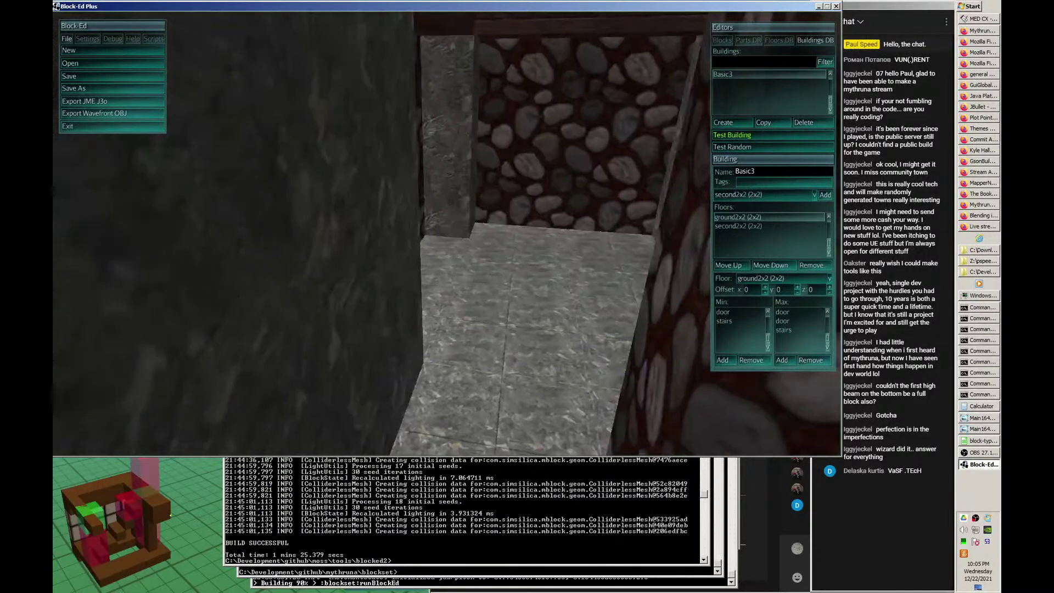
{"action": "key", "text": "w"}
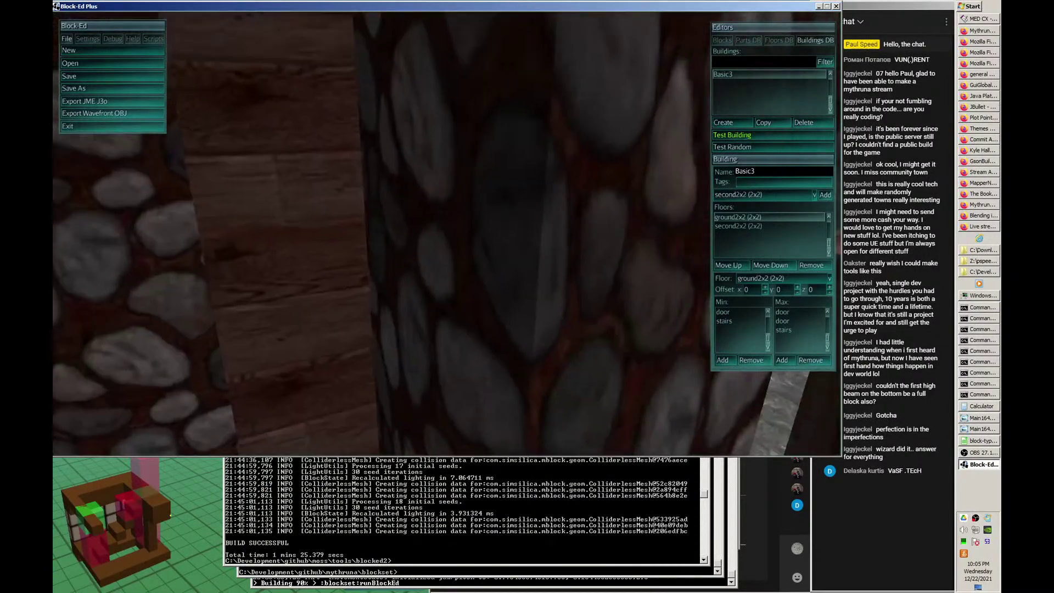
{"action": "key", "text": "w"}
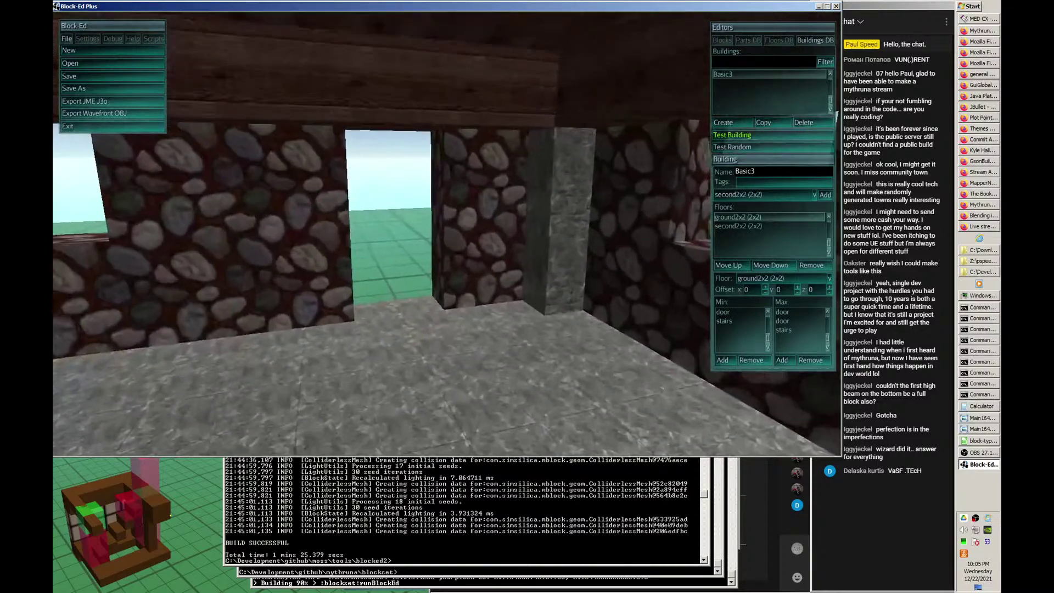
{"action": "key", "text": "w"}
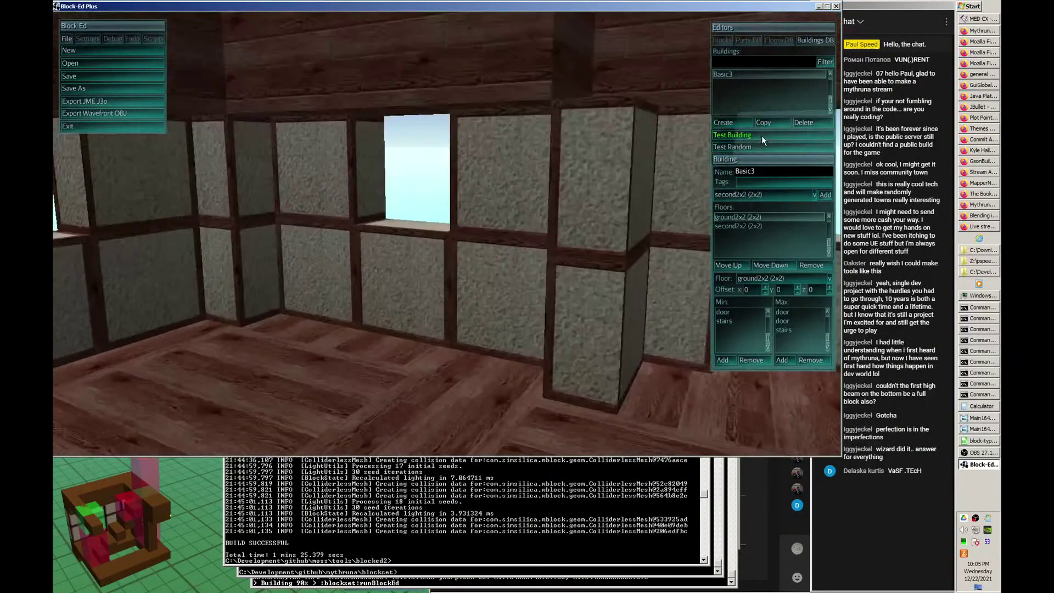
{"action": "left_click", "coordinate": [763, 137]}
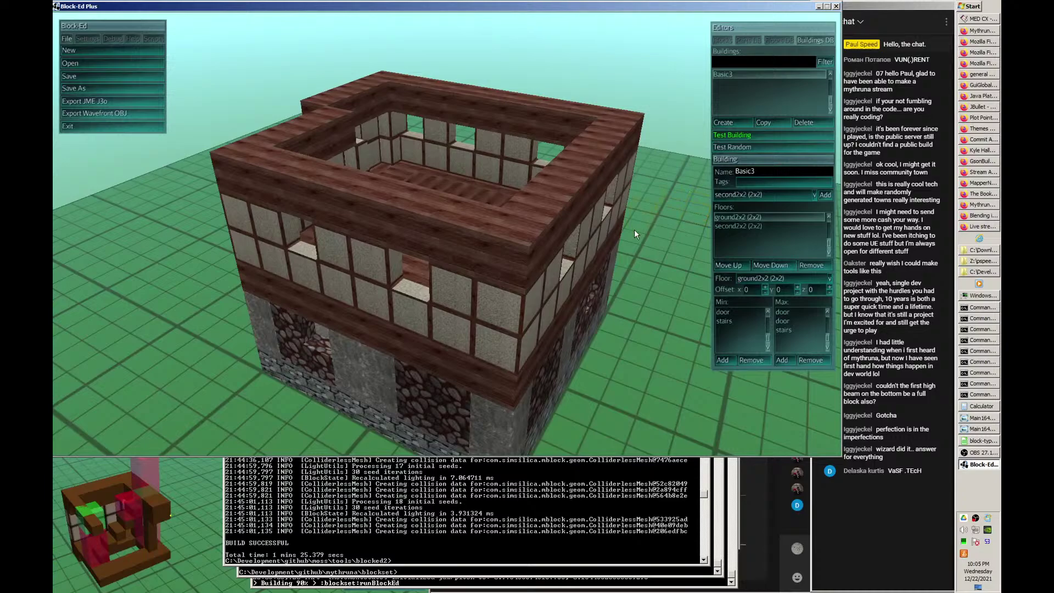
- Exit the editor, relaunch it with gradle run from the tools\blocked2 command prompt, and reposition its window
{"action": "key", "text": "Escape"}
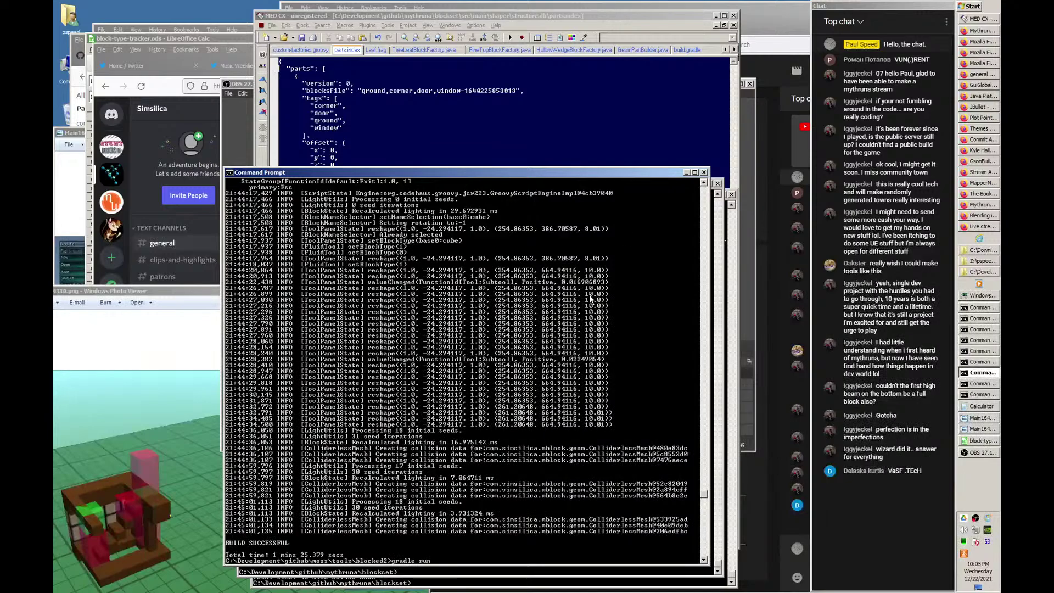
{"action": "key", "text": "Return"}
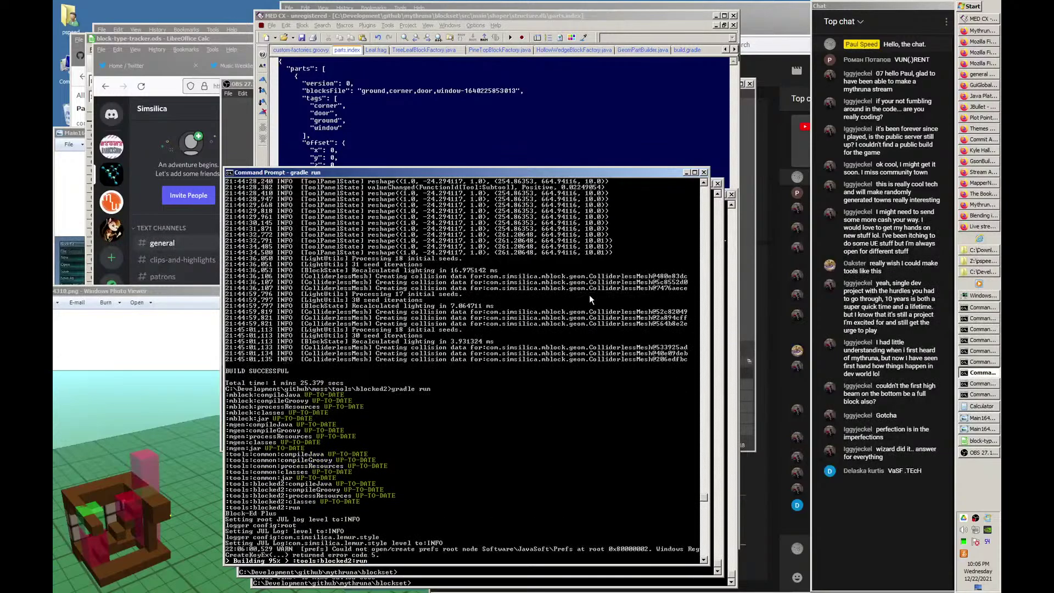
{"action": "left_click", "coordinate": [471, 445]}
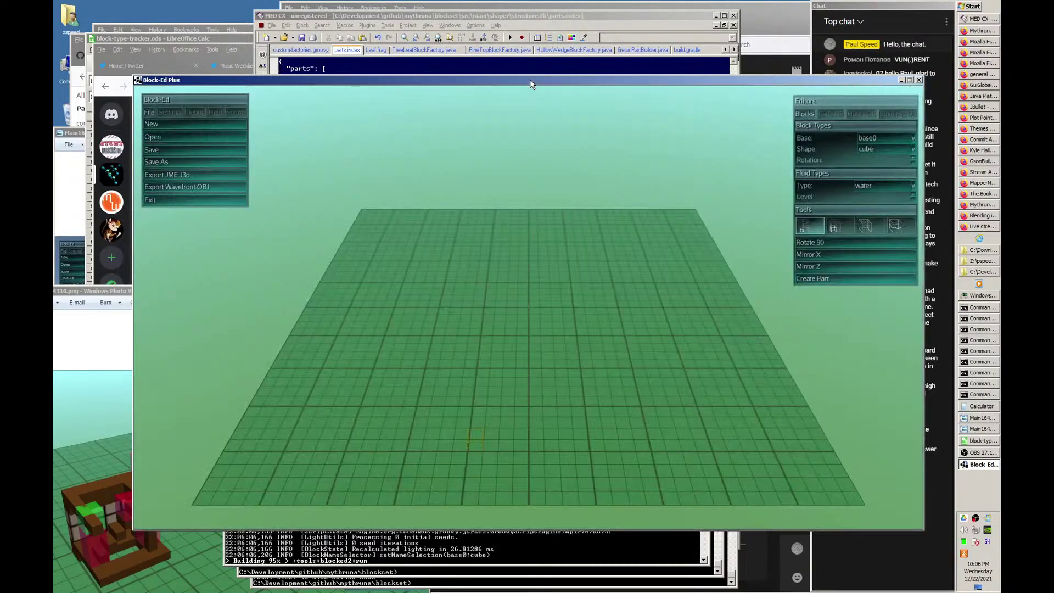
{"action": "left_click_drag", "start_coordinate": [530, 79], "coordinate": [465, 16]}
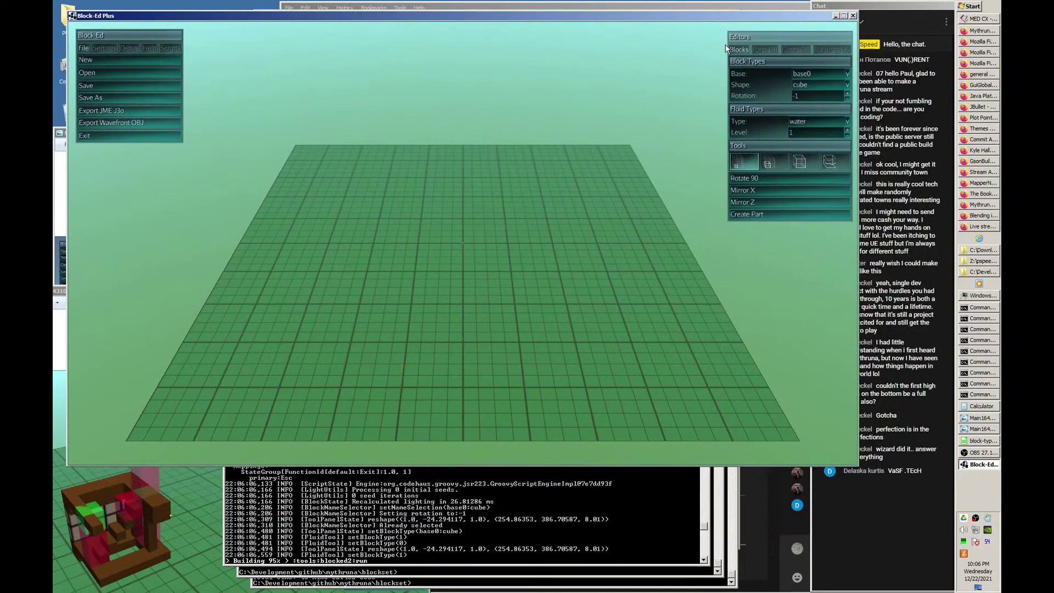
- Open the buildings database and generate a test building from the Test definition
{"action": "left_click", "coordinate": [832, 49]}
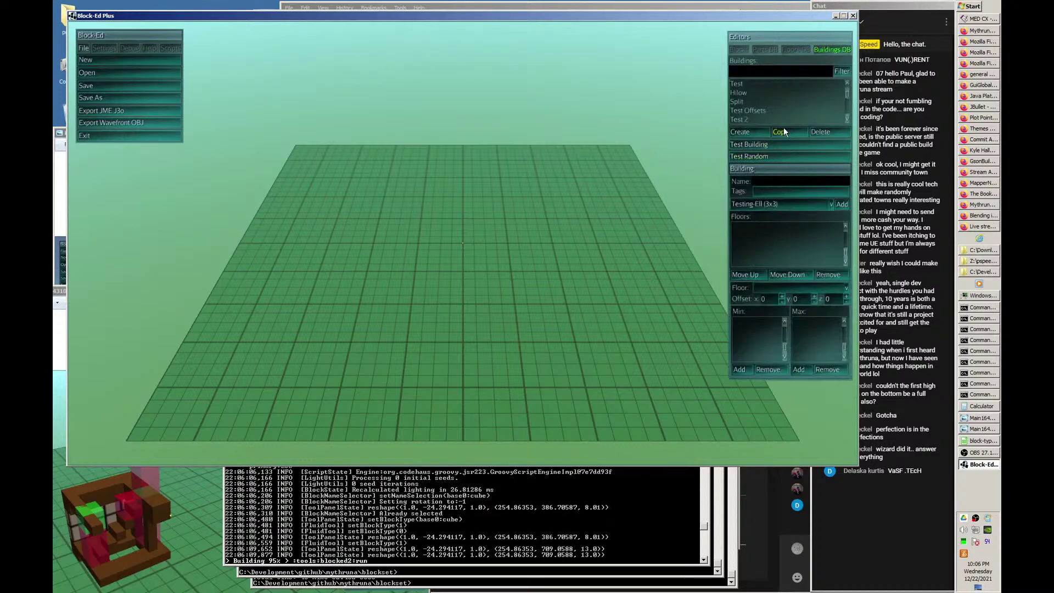
{"action": "left_click", "coordinate": [751, 84]}
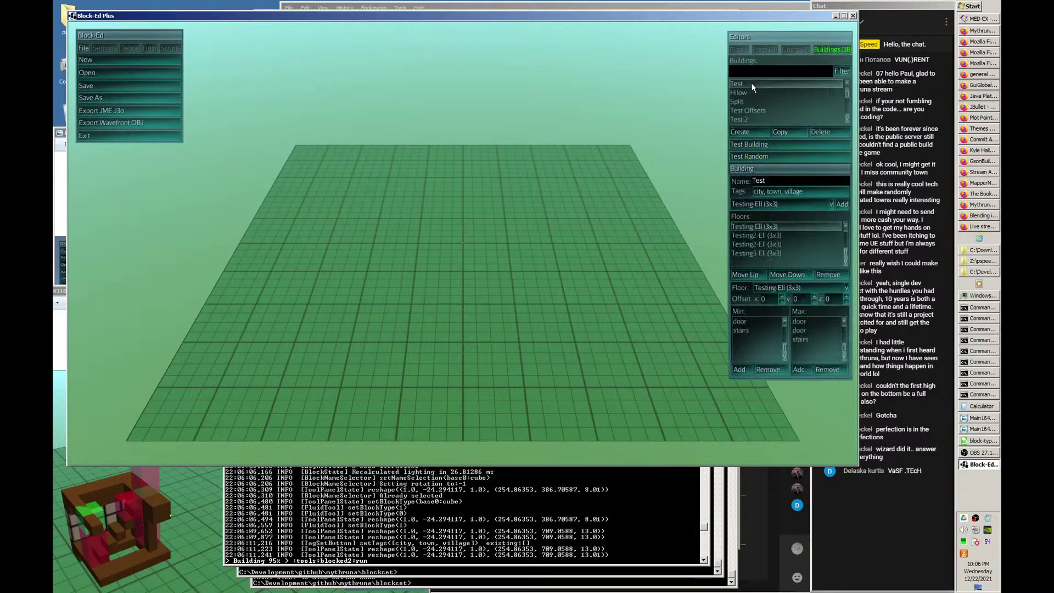
{"action": "left_click", "coordinate": [758, 145]}
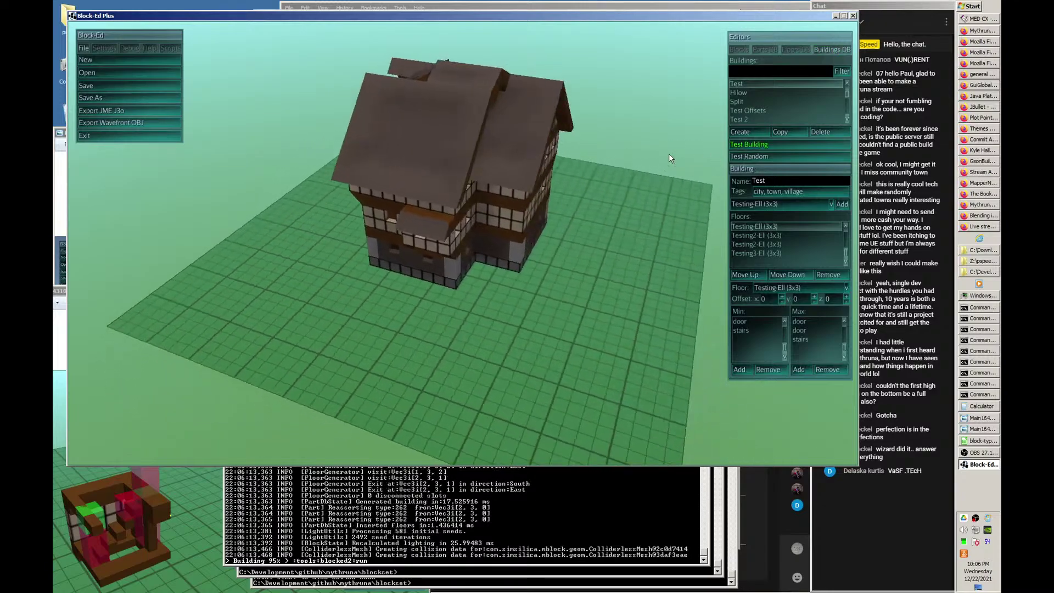
- Examine the generated Test building's roofs, gables, balcony and walls from several sides
{"action": "key", "text": "q"}
{"action": "key", "text": "d"}
{"action": "key", "text": "w"}
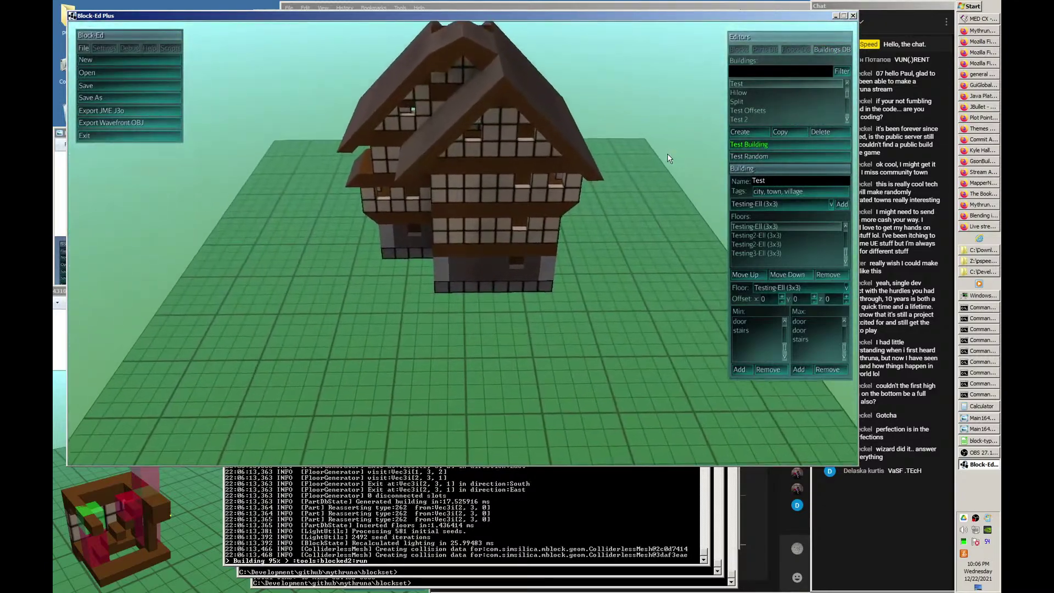
{"action": "key", "text": "a"}
{"action": "key", "text": "q"}
{"action": "key", "text": "z"}
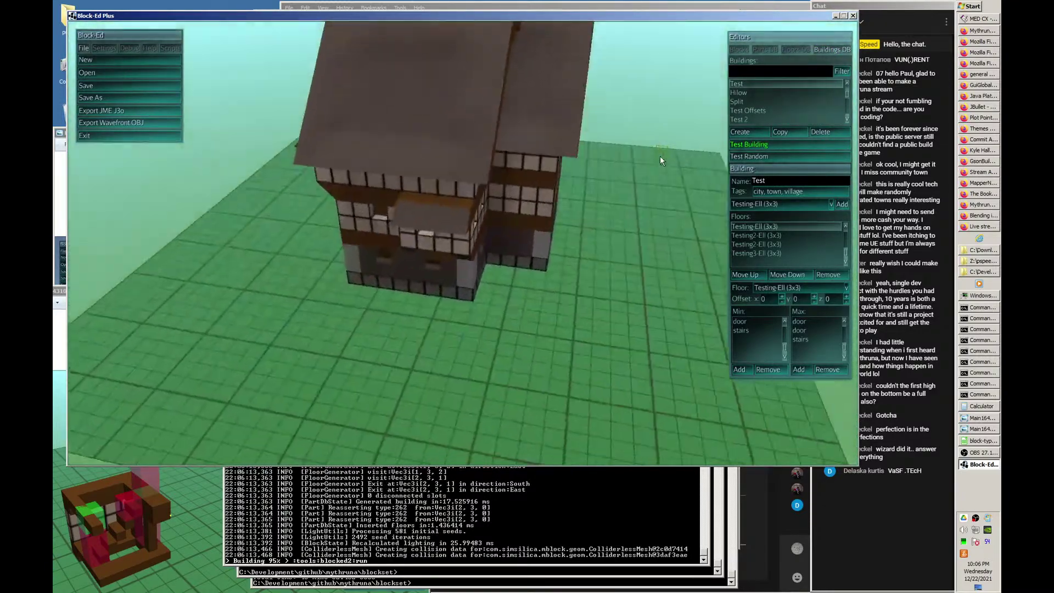
{"action": "key", "text": "q"}
{"action": "key", "text": "a"}
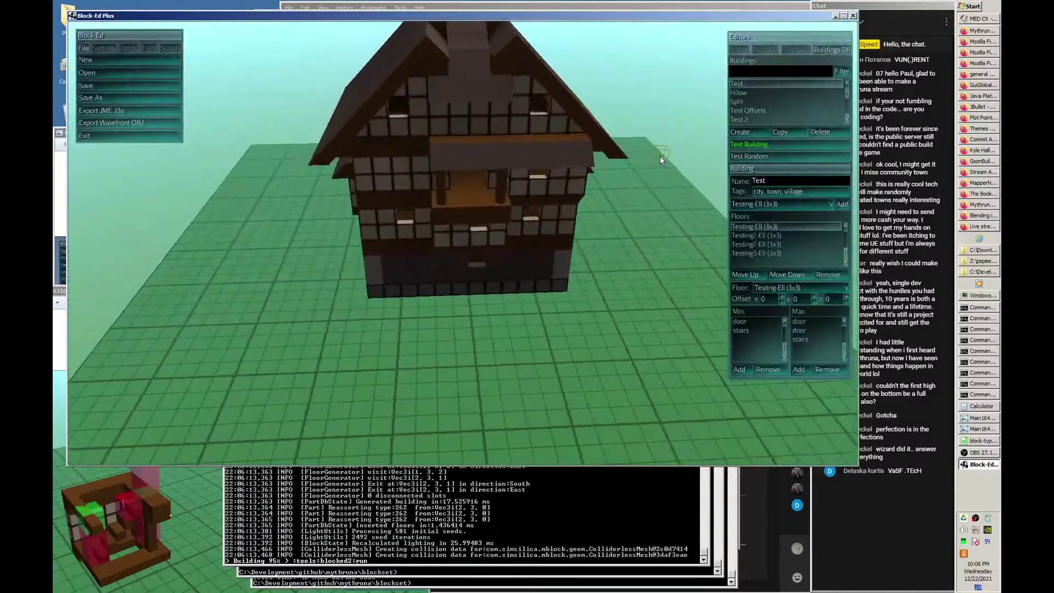
{"action": "key", "text": "d"}
{"action": "key", "text": "d"}
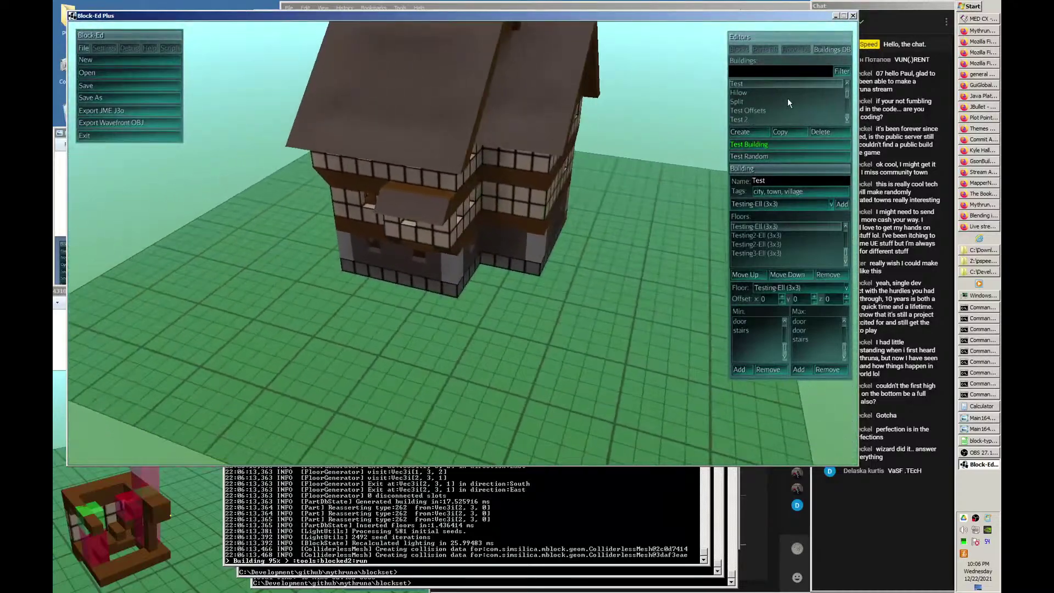
- Generate a test building from the Hilow definition and view it from the side
{"action": "left_click", "coordinate": [748, 94]}
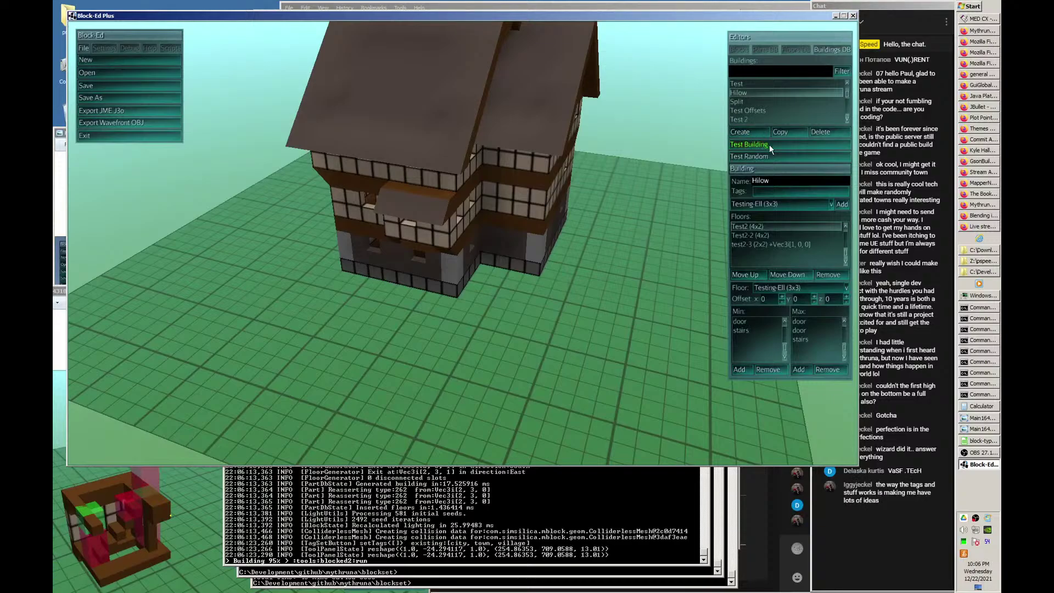
{"action": "key", "text": "a"}
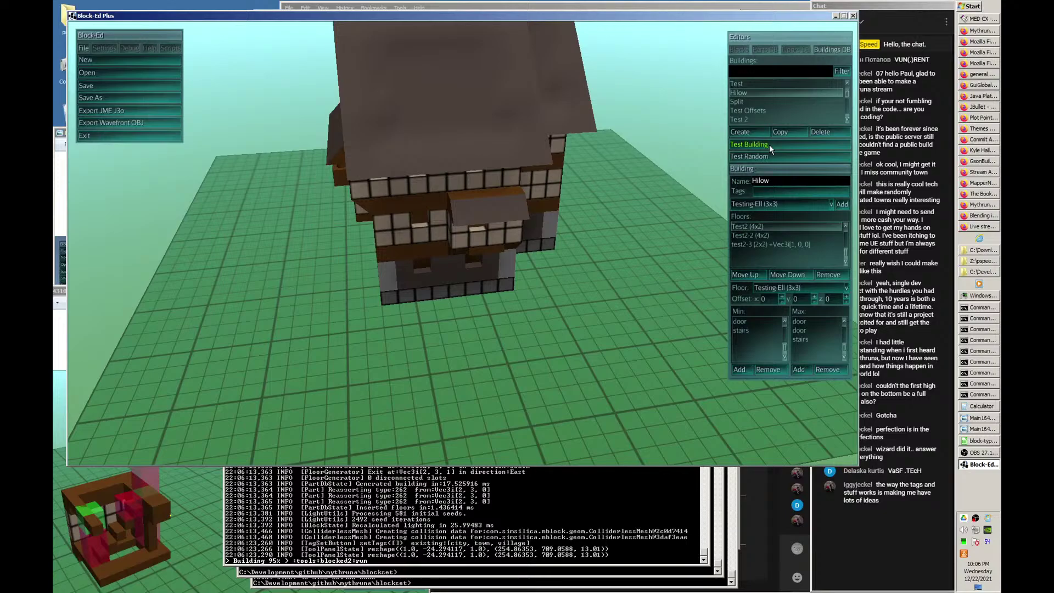
{"action": "left_click", "coordinate": [769, 144]}
{"action": "key", "text": "a"}
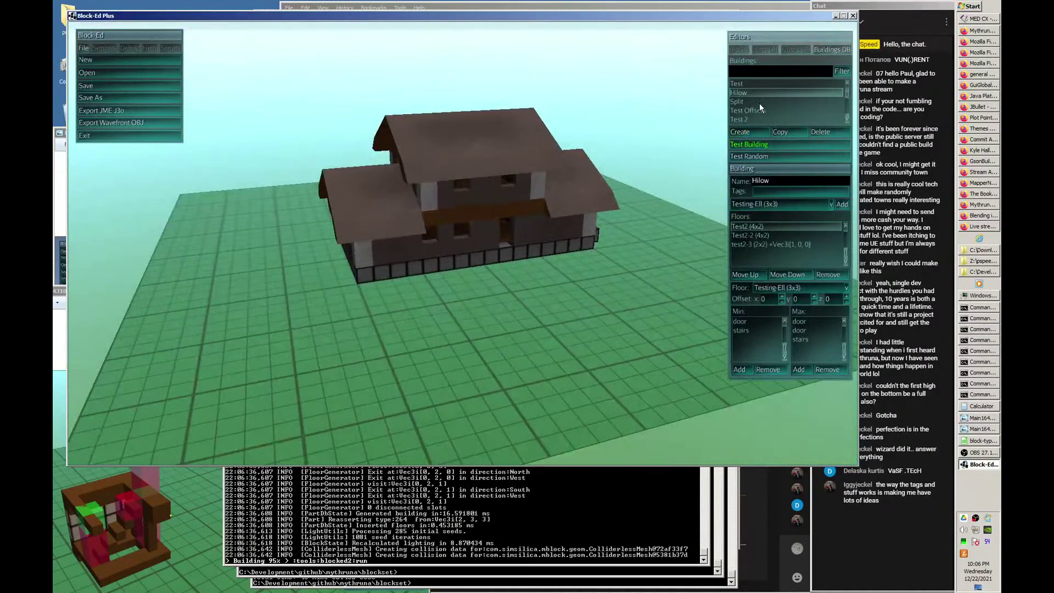
- Generate a test building from the Split definition and examine its two halves, balconies and joined upper floors
{"action": "left_click", "coordinate": [756, 101]}
{"action": "left_click", "coordinate": [767, 144]}
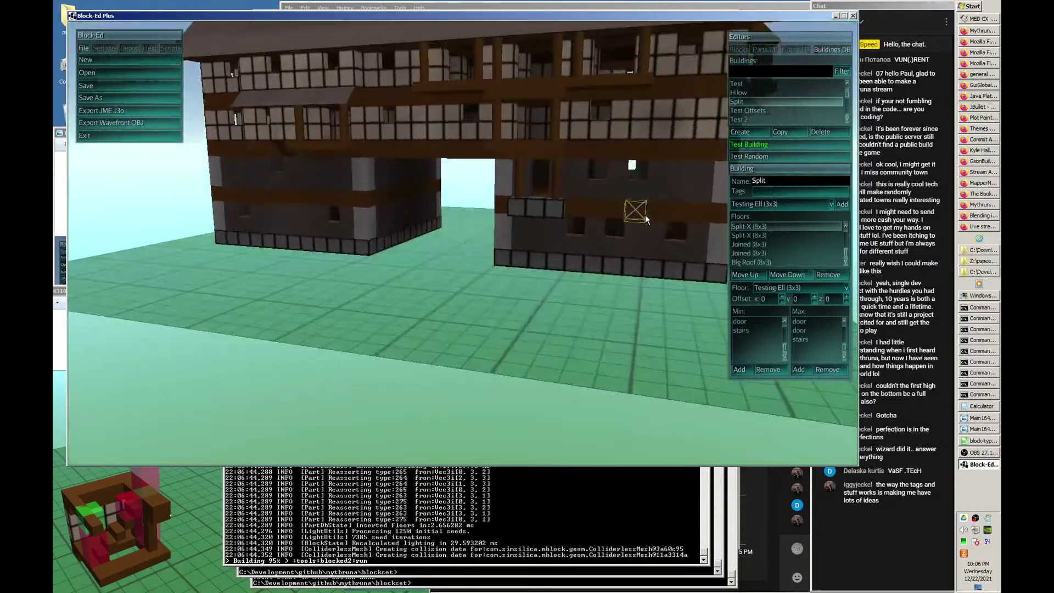
{"action": "key", "text": "a"}
{"action": "key", "text": "w"}
{"action": "key", "text": "s"}
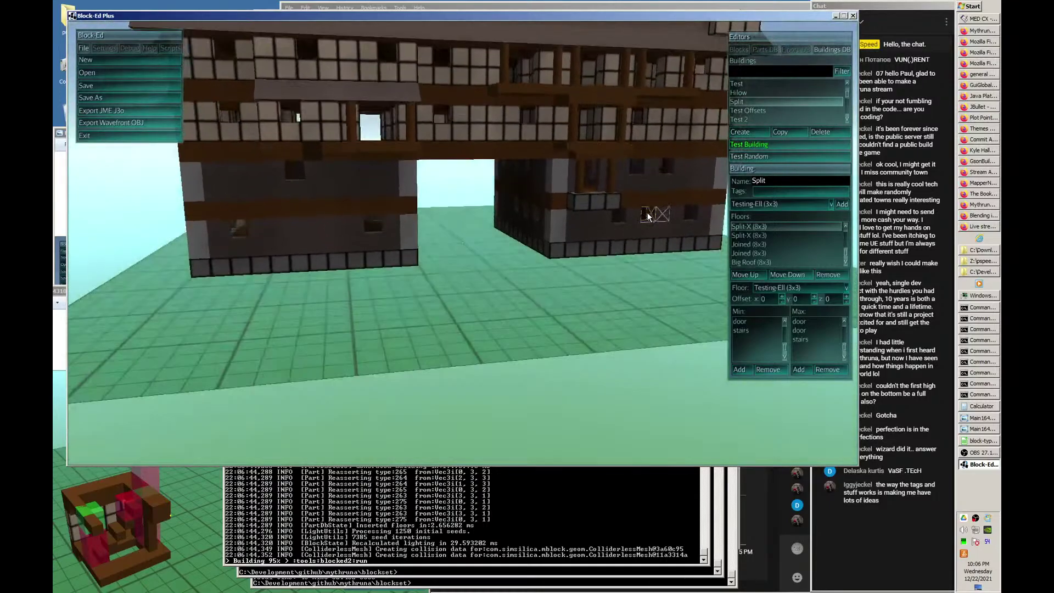
{"action": "key", "text": "a"}
{"action": "key", "text": "d"}
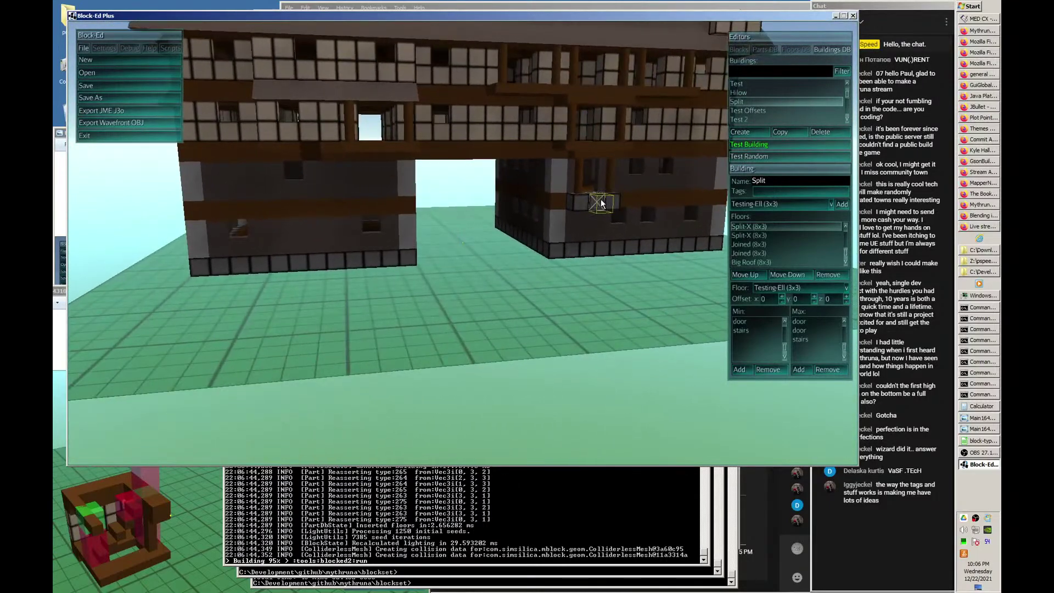
{"action": "key", "text": "w"}
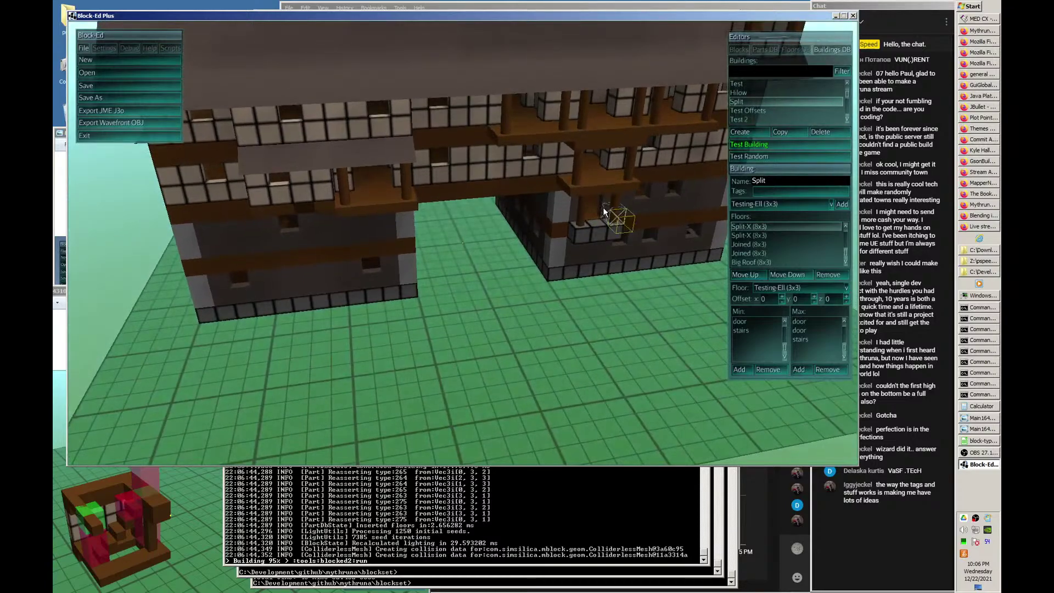
{"action": "key", "text": "a"}
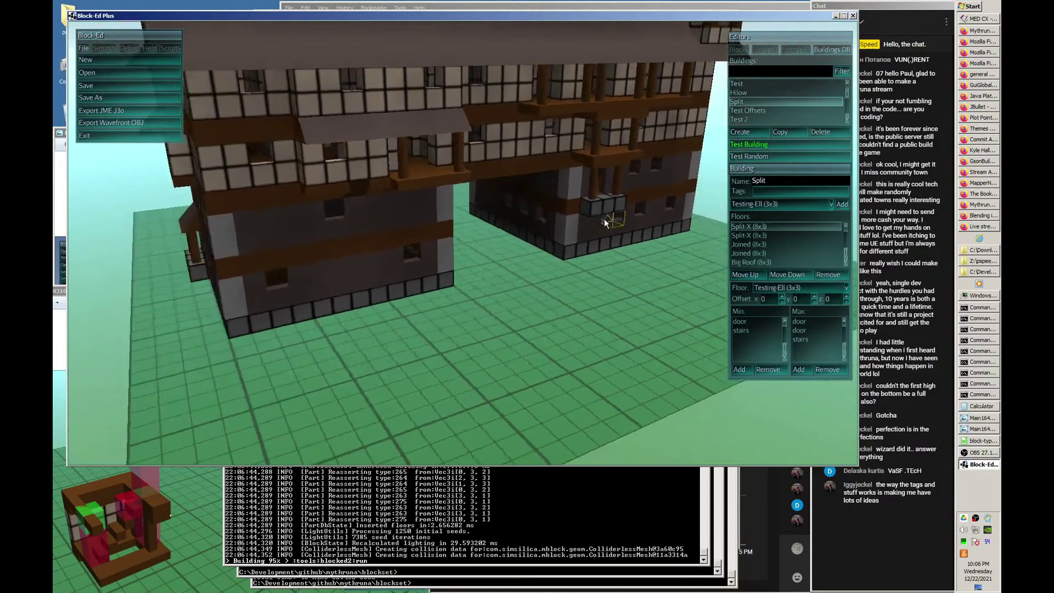
{"action": "key", "text": "d"}
{"action": "key", "text": "a"}
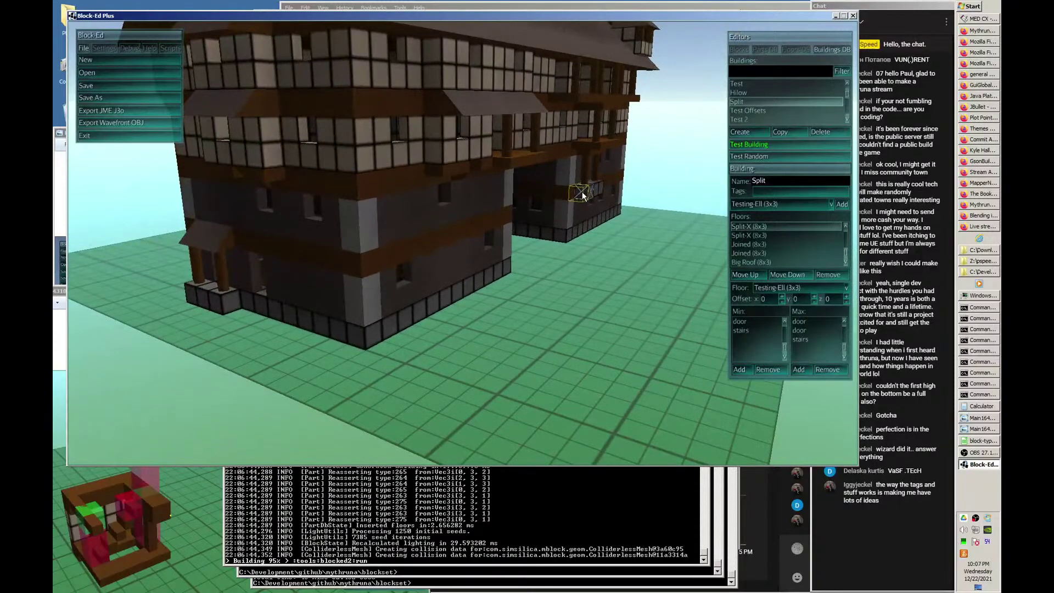
{"action": "key", "text": "d"}
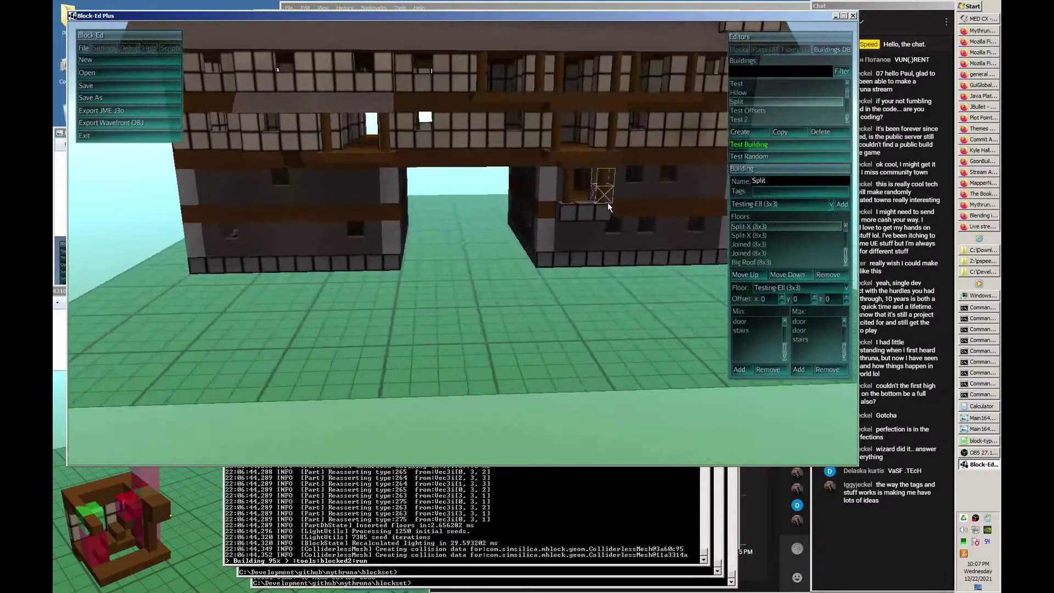
{"action": "key", "text": "a"}
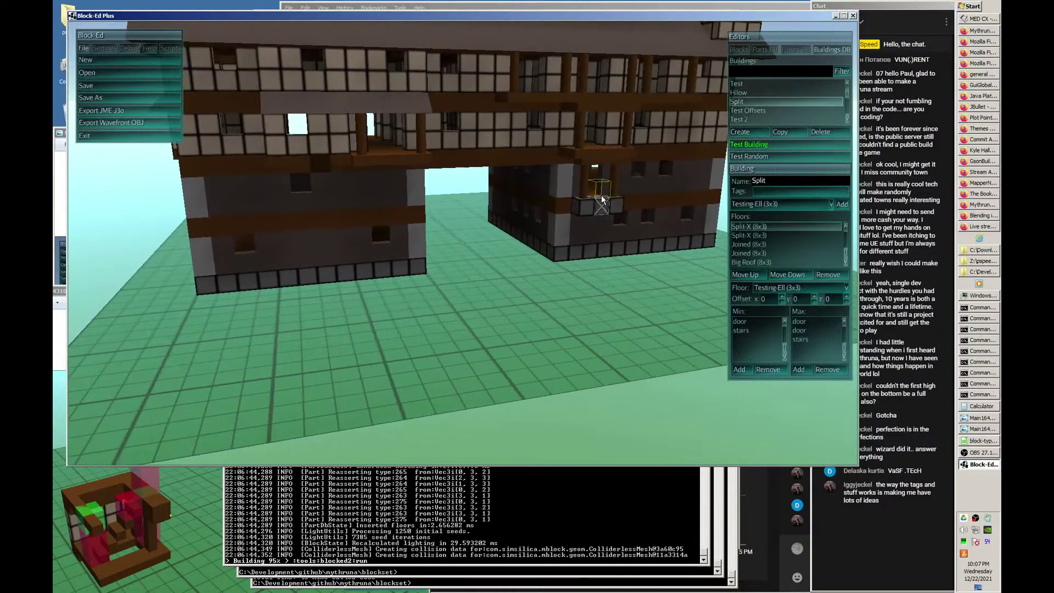
- Switch to free flight and fly through the open passage beneath the Split building's joined floors
{"action": "key", "text": "d"}
{"action": "key", "text": "w"}
{"action": "scroll", "coordinate": [538, 262], "scroll_direction": "down", "scroll_amount": 5}
{"action": "key", "text": "space"}
{"action": "key", "text": "w"}
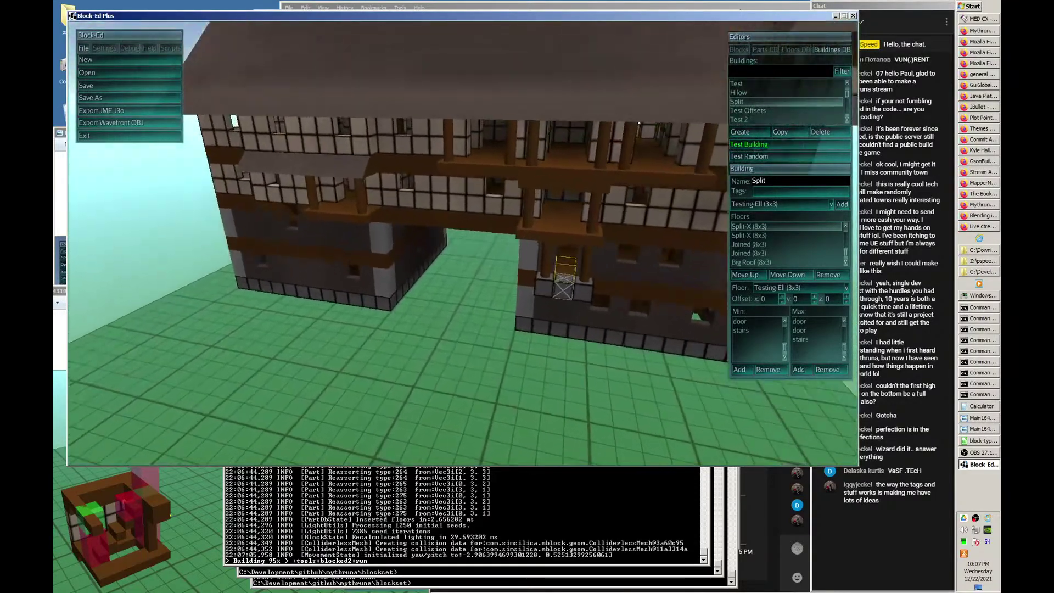
{"action": "key", "text": "w"}
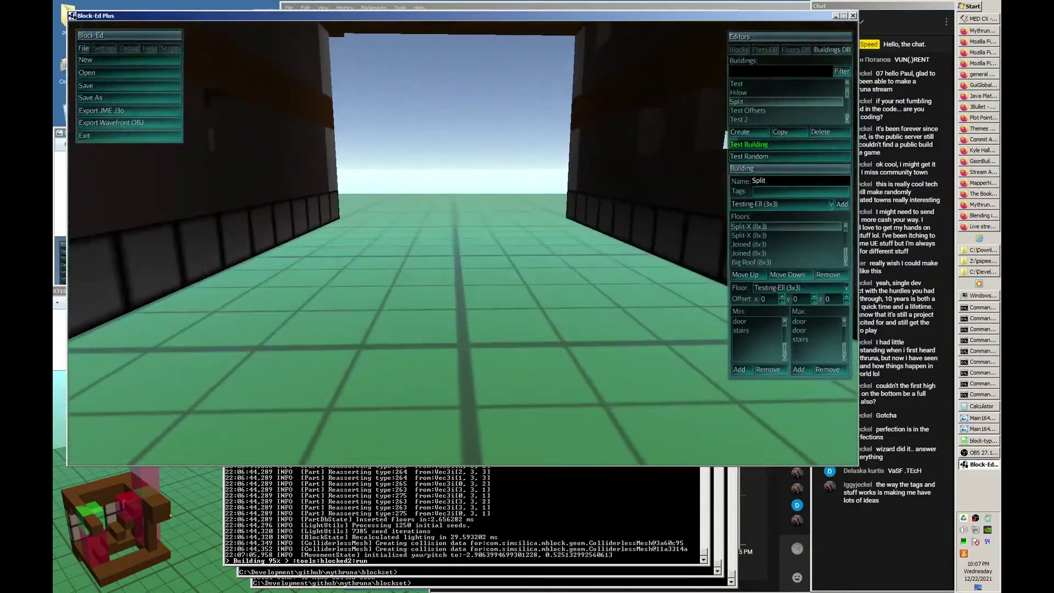
{"action": "key", "text": "w"}
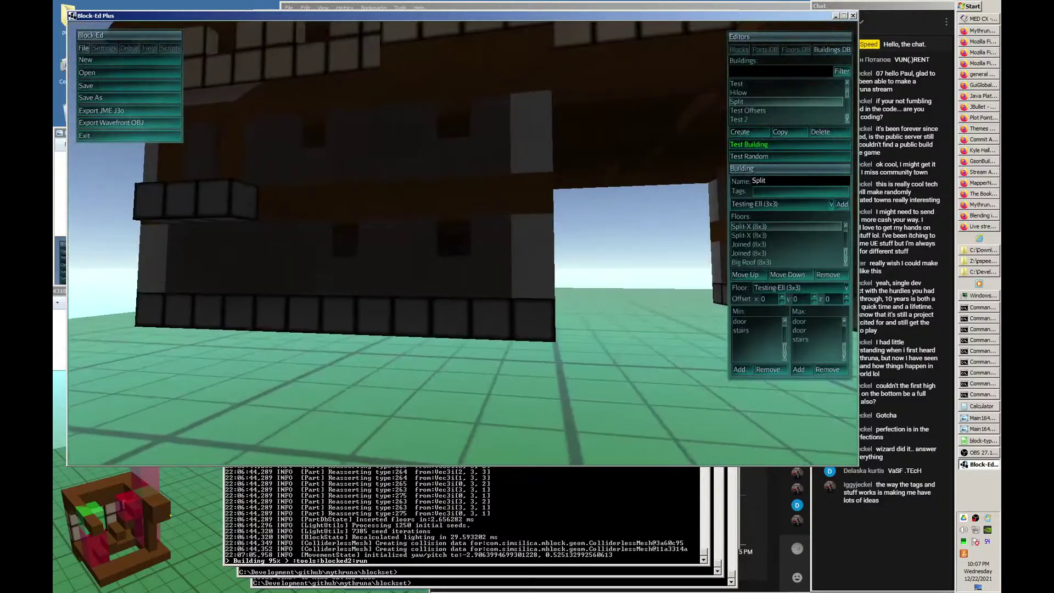
- Fly around the Split building at ground level to examine its lower walls, balcony and passage, ending inside
{"action": "key", "text": "w"}
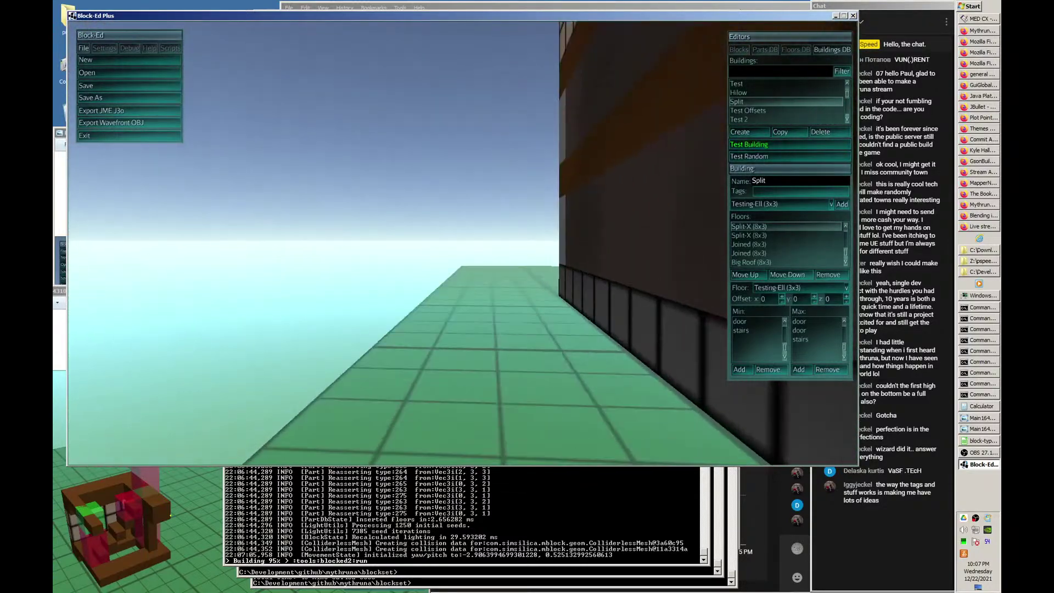
{"action": "key", "text": "w"}
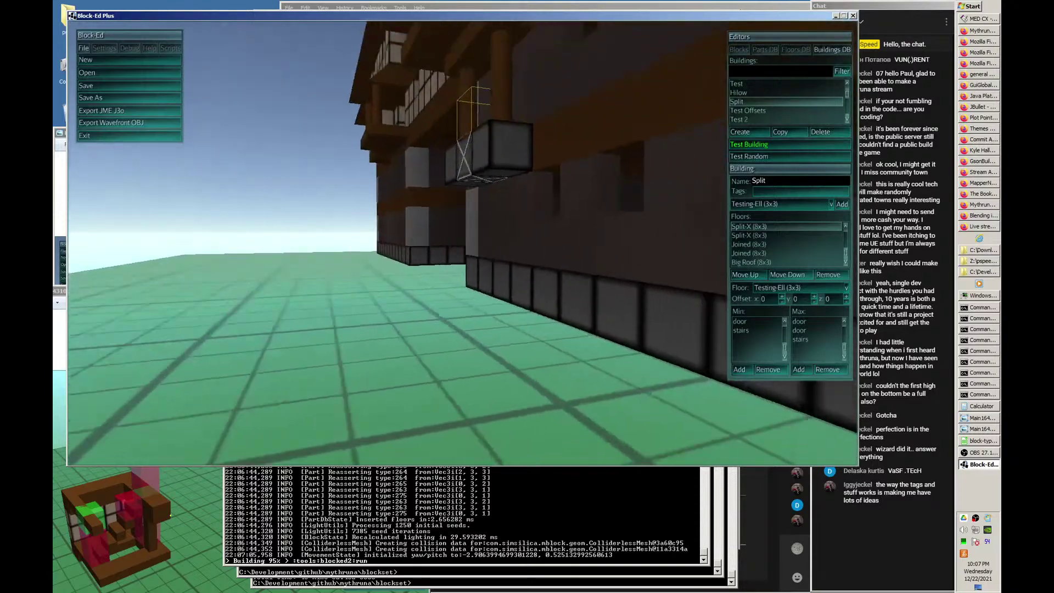
{"action": "key", "text": "w"}
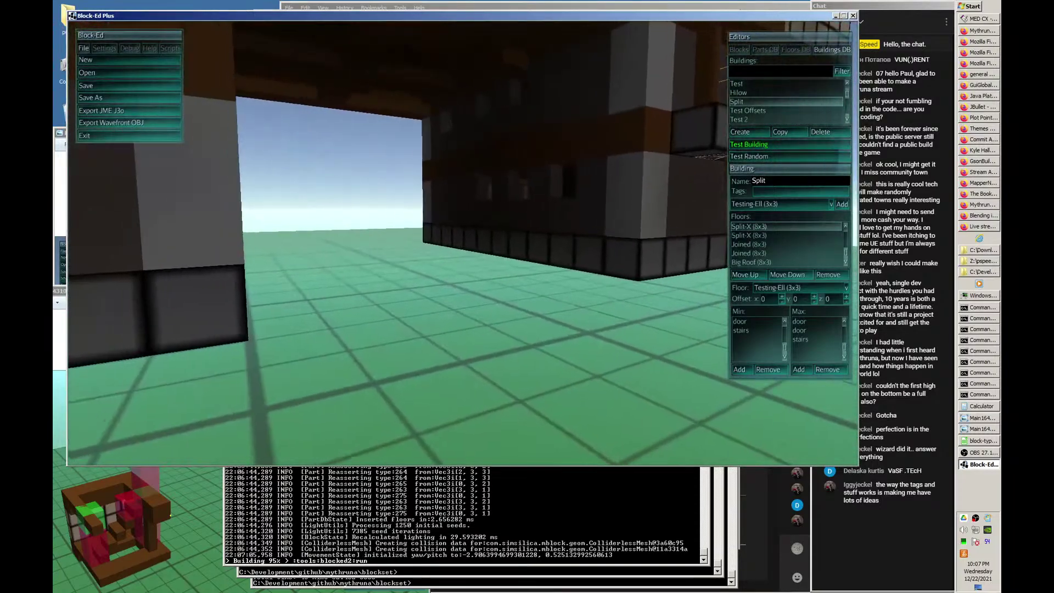
{"action": "key", "text": "w"}
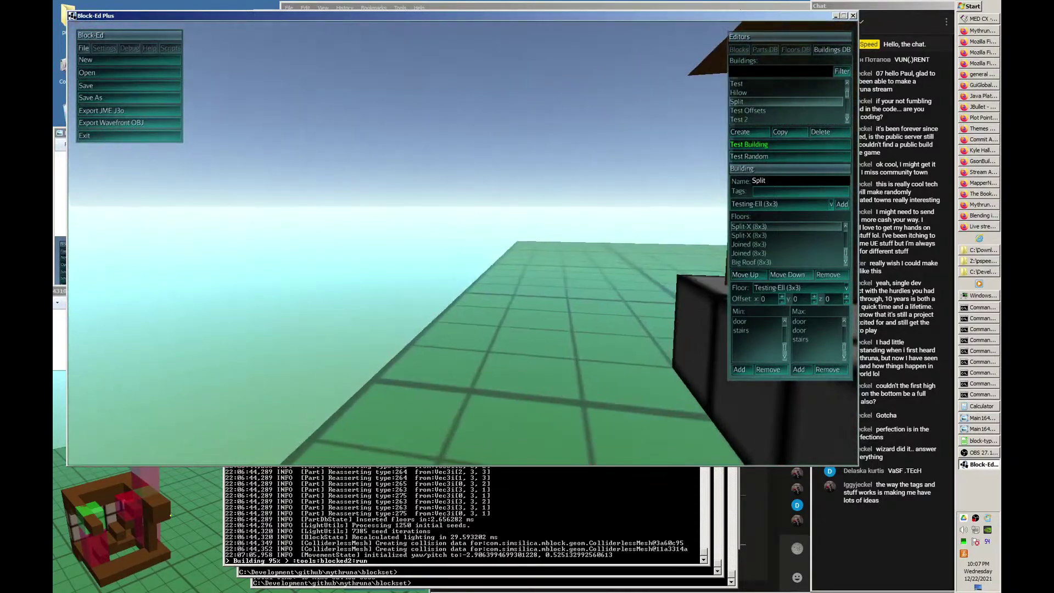
{"action": "key", "text": "w"}
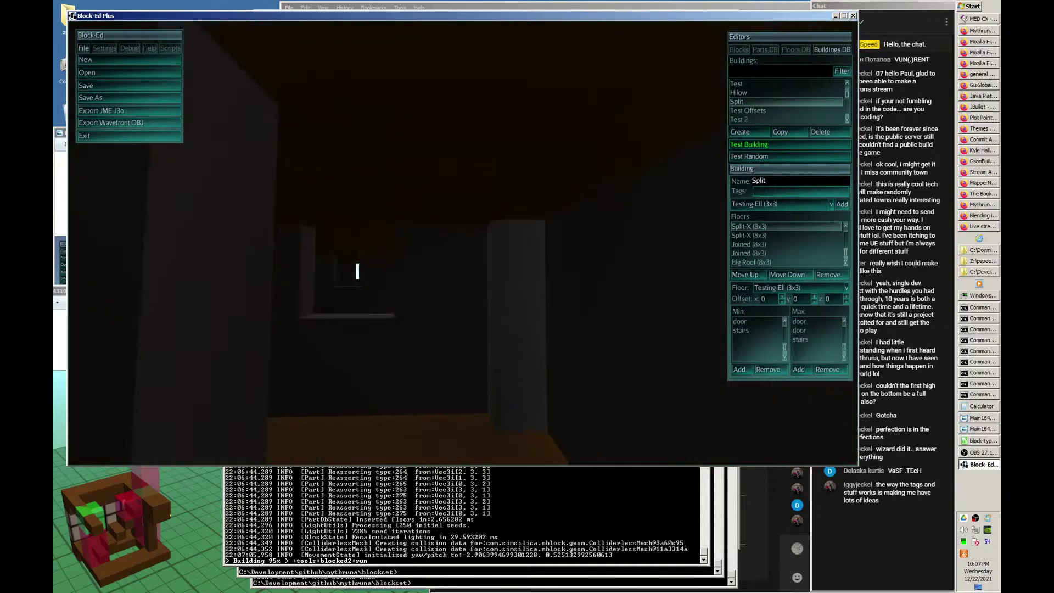
- Explore the Split building's lower interior, examining the stone-walled rooms, windows and openings in the floor
{"action": "key", "text": "w"}
{"action": "key", "text": "w"}
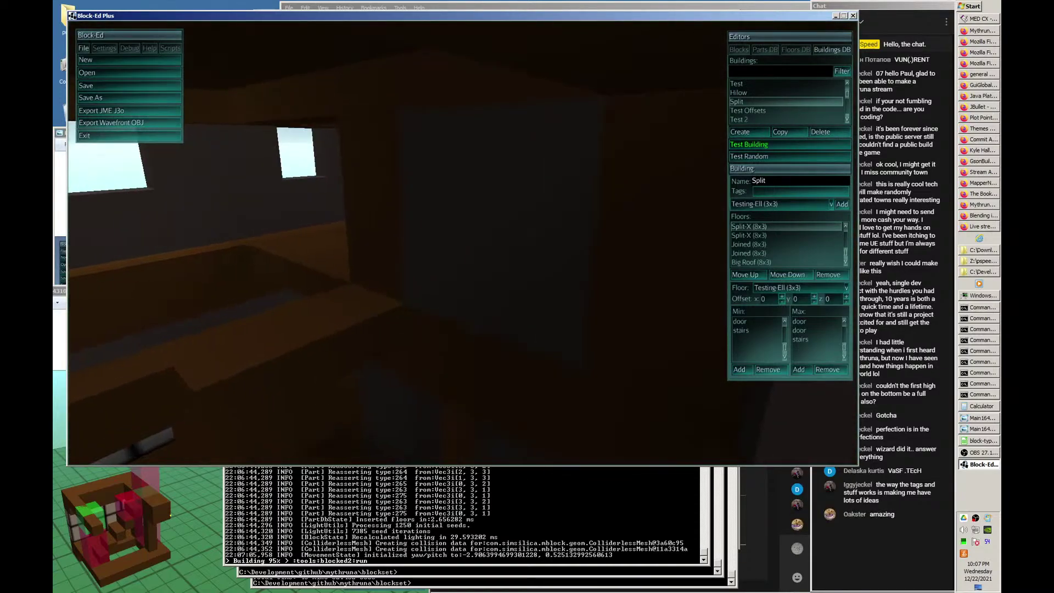
{"action": "key", "text": "w"}
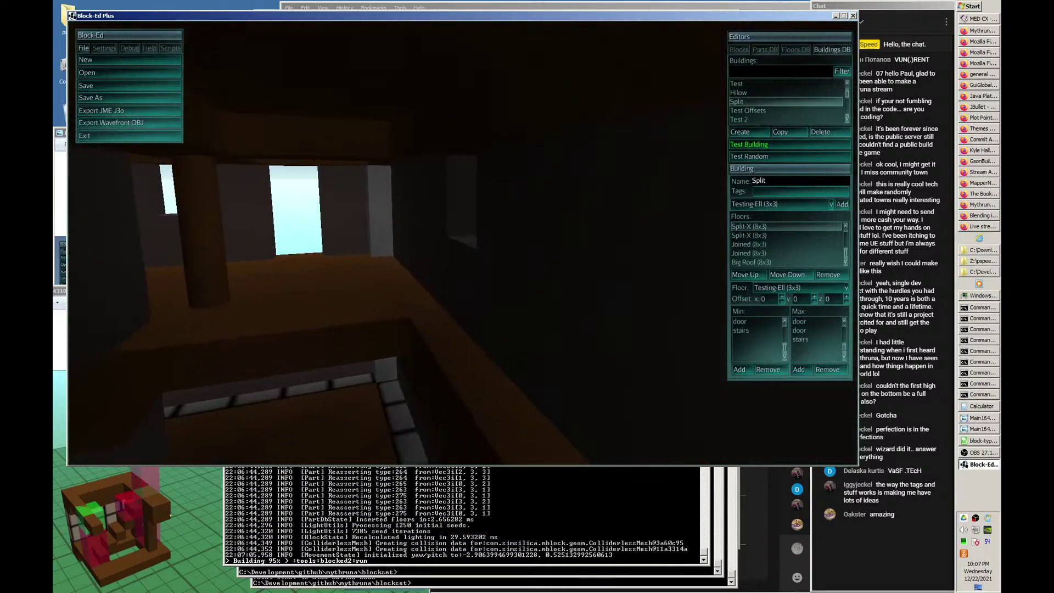
{"action": "key", "text": "w"}
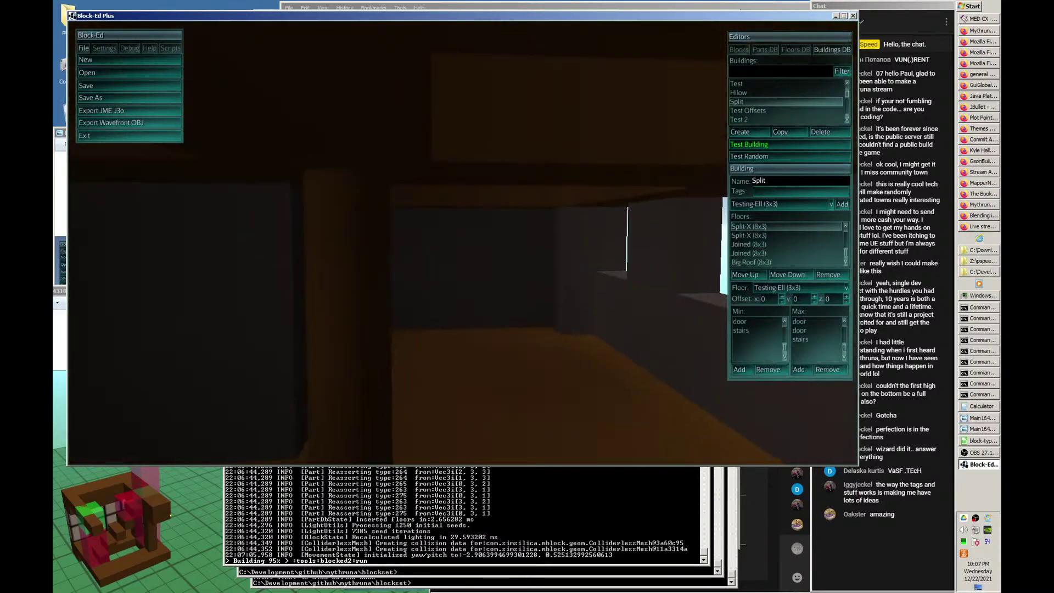
{"action": "key", "text": "w"}
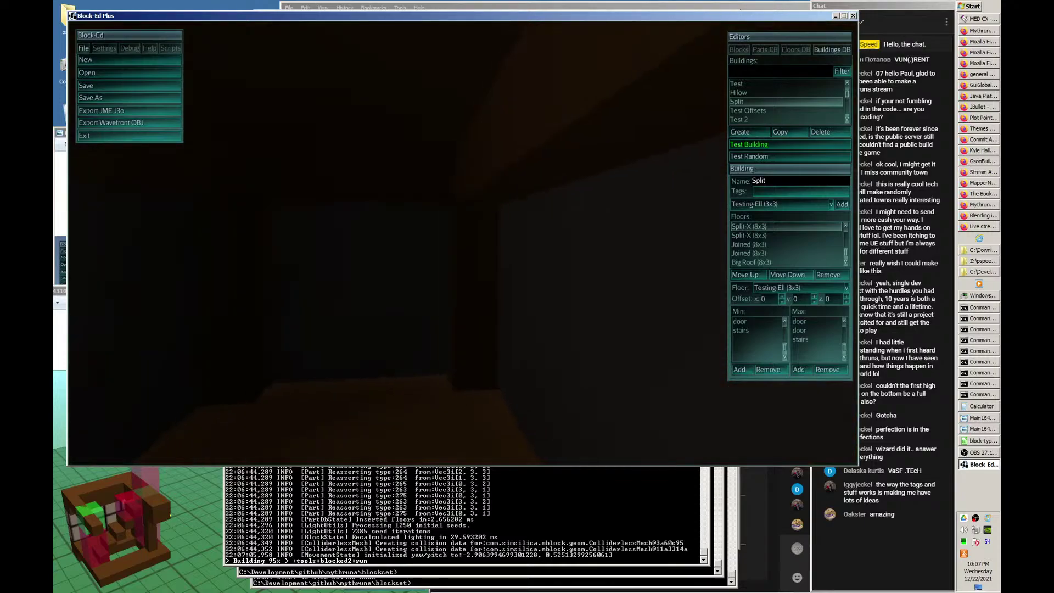
{"action": "key", "text": "w"}
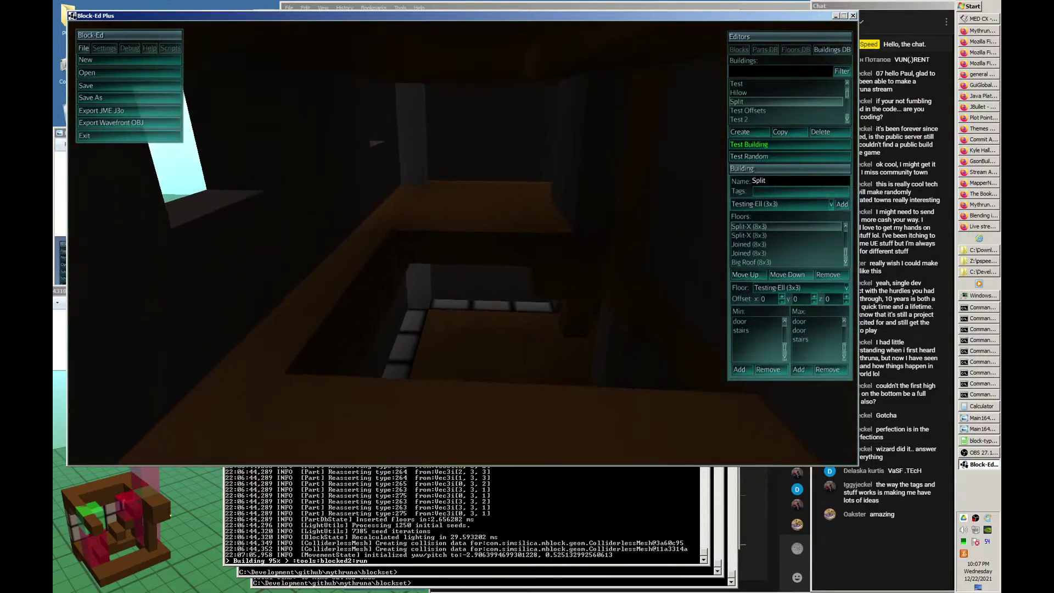
{"action": "key", "text": "w"}
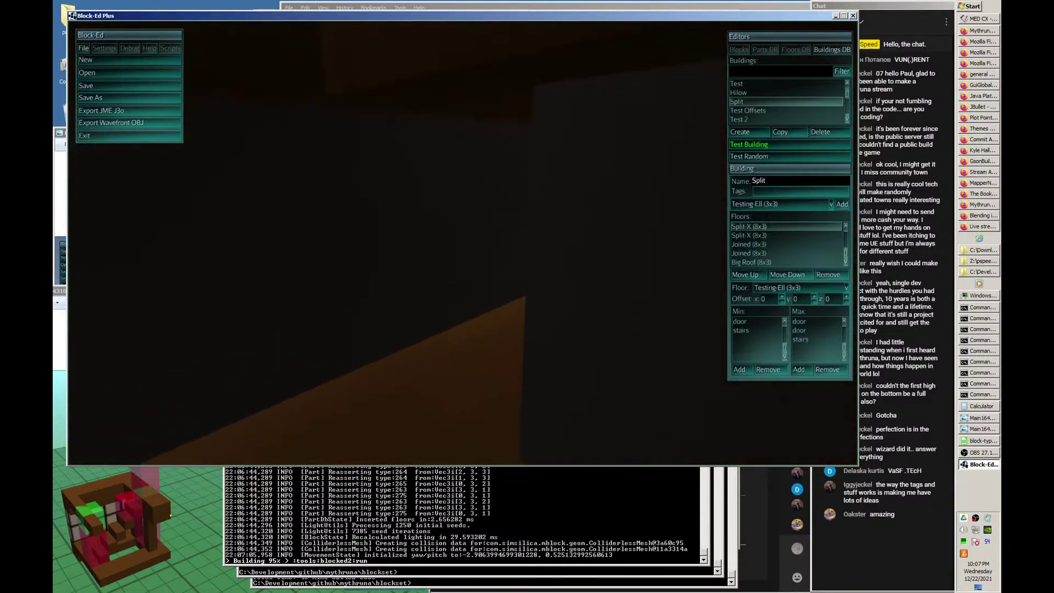
{"action": "key", "text": "w"}
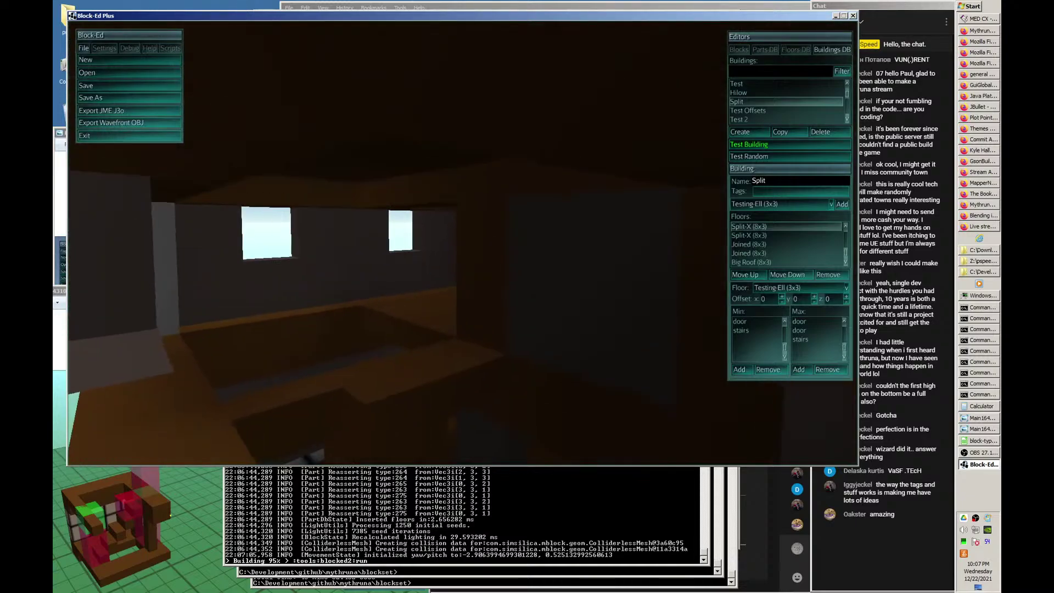
- Explore the Split building's ground-floor rooms, support posts and the wooden staircase leading up
{"action": "key", "text": "w"}
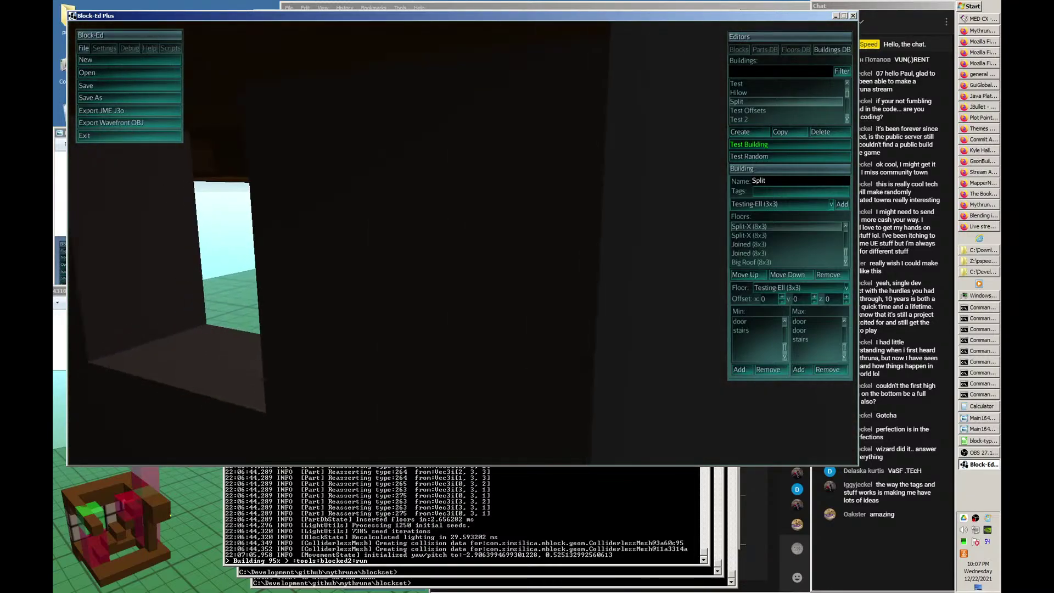
{"action": "key", "text": "w"}
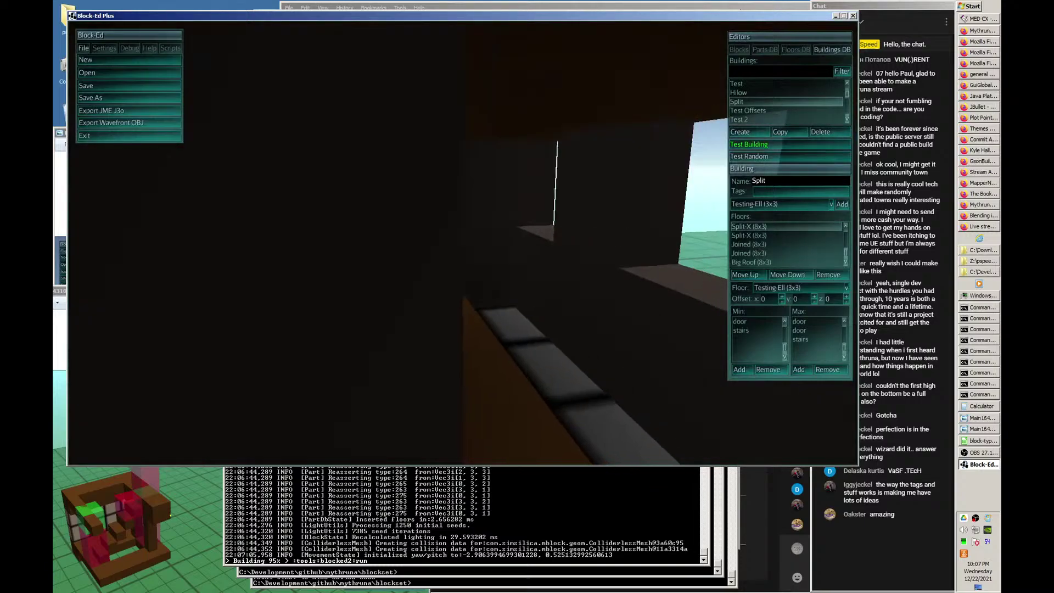
{"action": "key", "text": "w"}
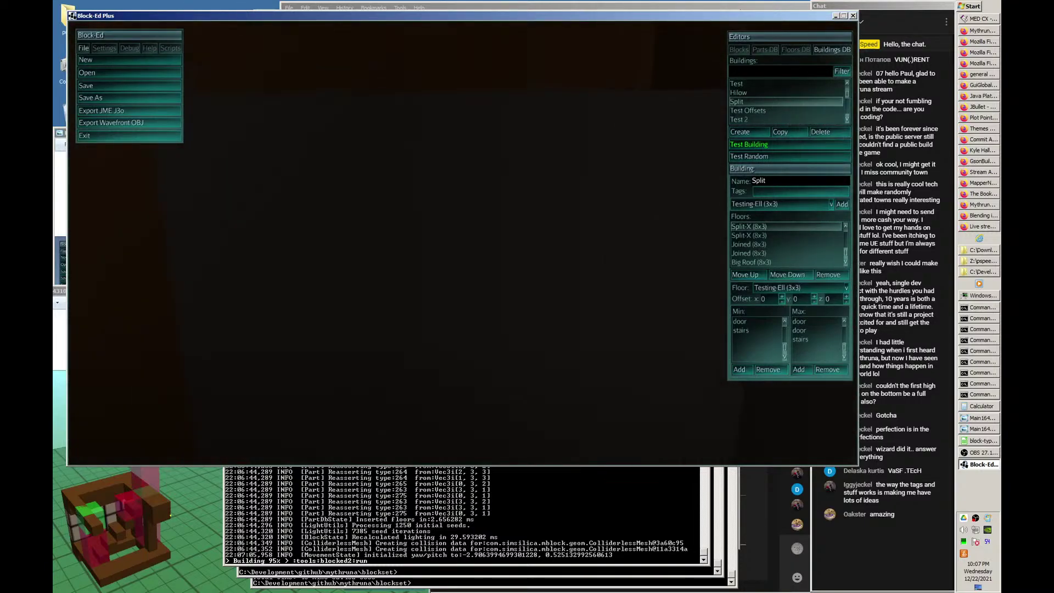
{"action": "key", "text": "w"}
{"action": "key", "text": "w"}
{"action": "key", "text": "w"}
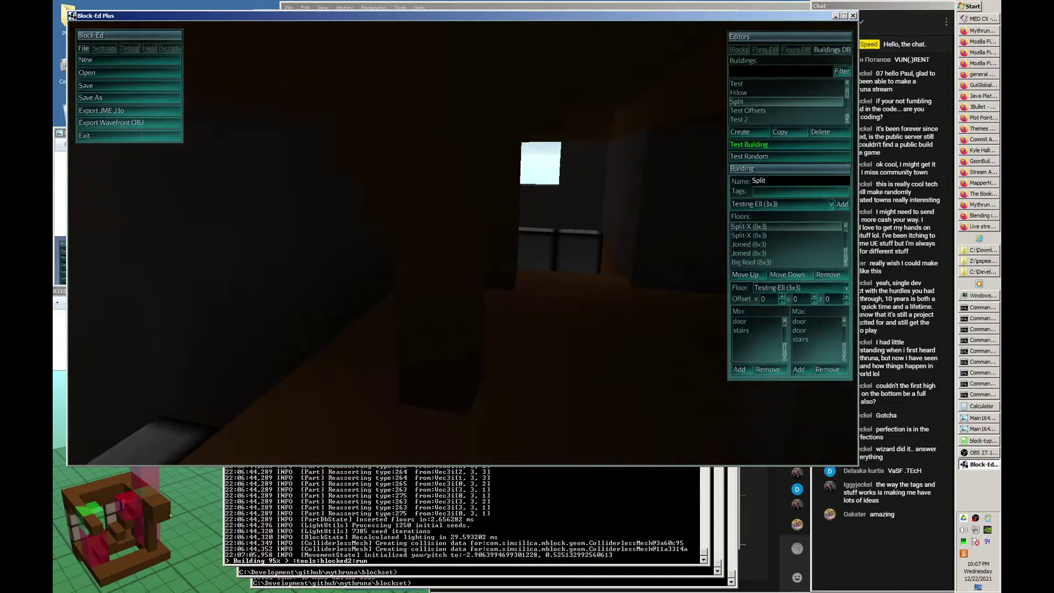
{"action": "key", "text": "w"}
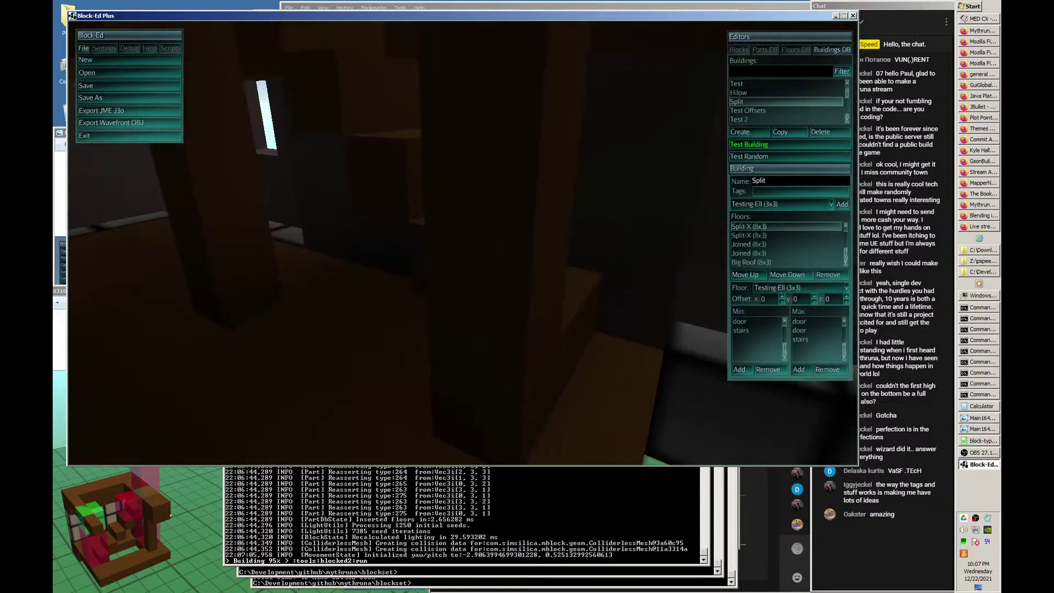
{"action": "key", "text": "w"}
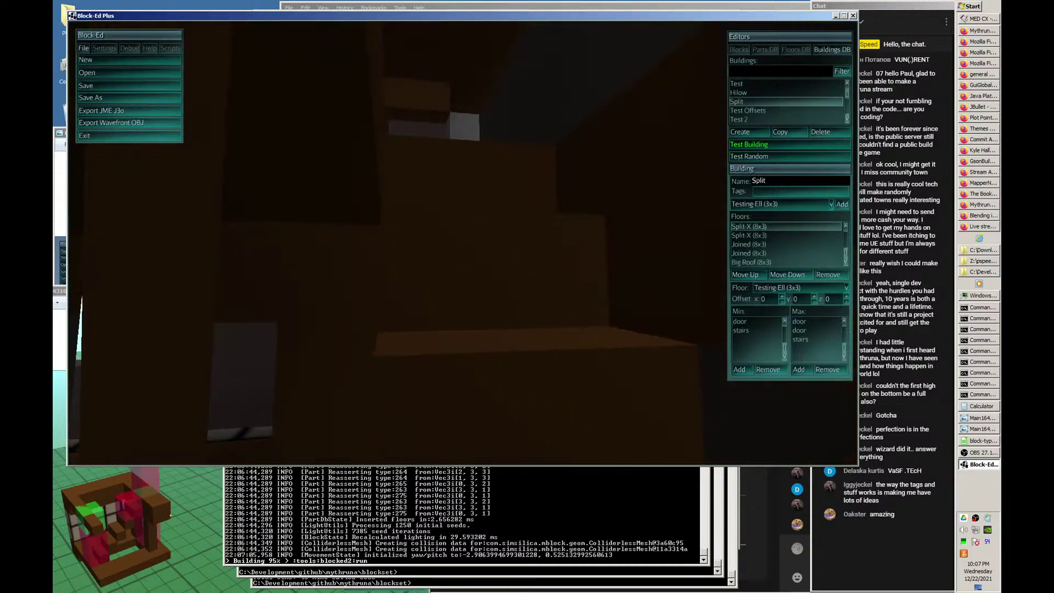
- Fly up into the Split building's joined upper floors and inspect their half-timbered rooms, windows and stairs
{"action": "key", "text": "w"}
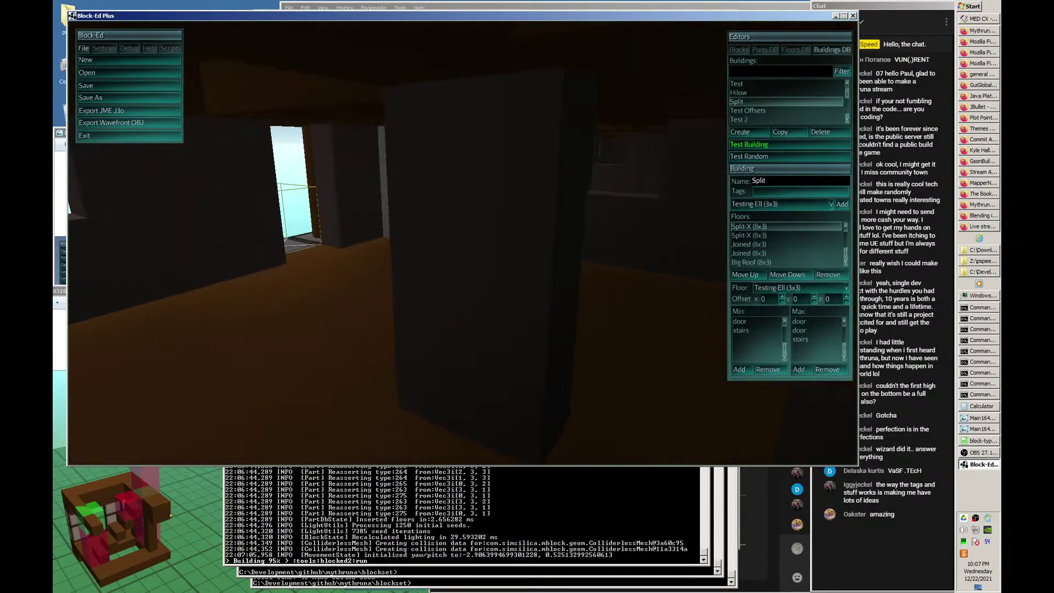
{"action": "key", "text": "w"}
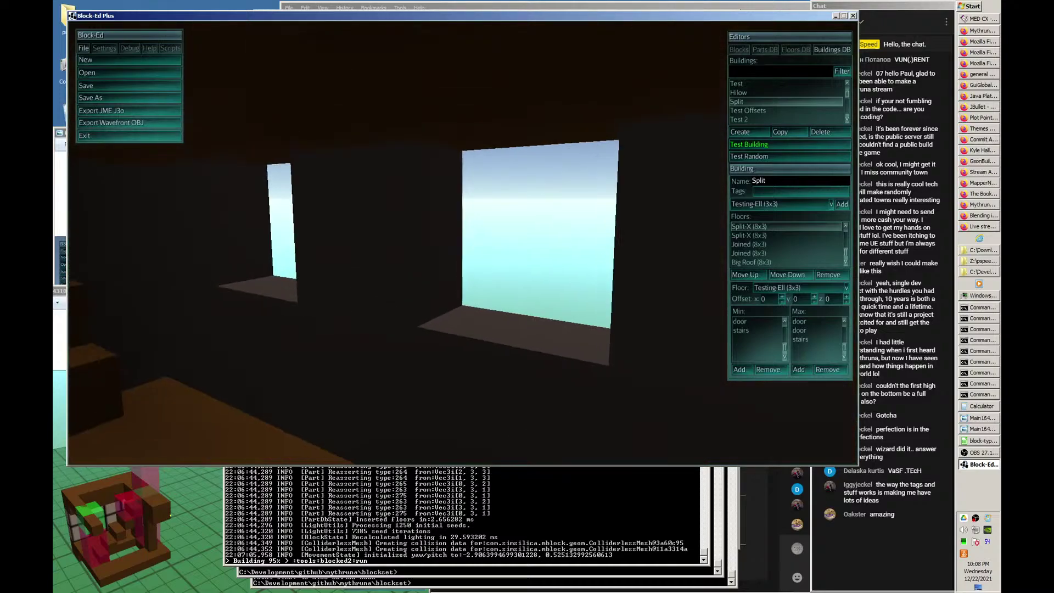
{"action": "key", "text": "w"}
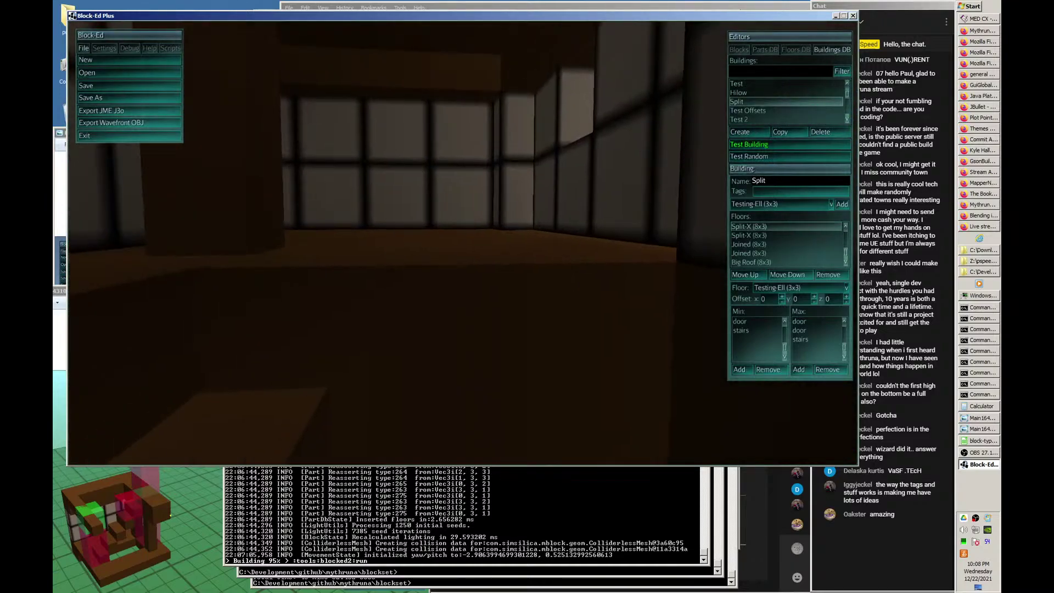
{"action": "key", "text": "w"}
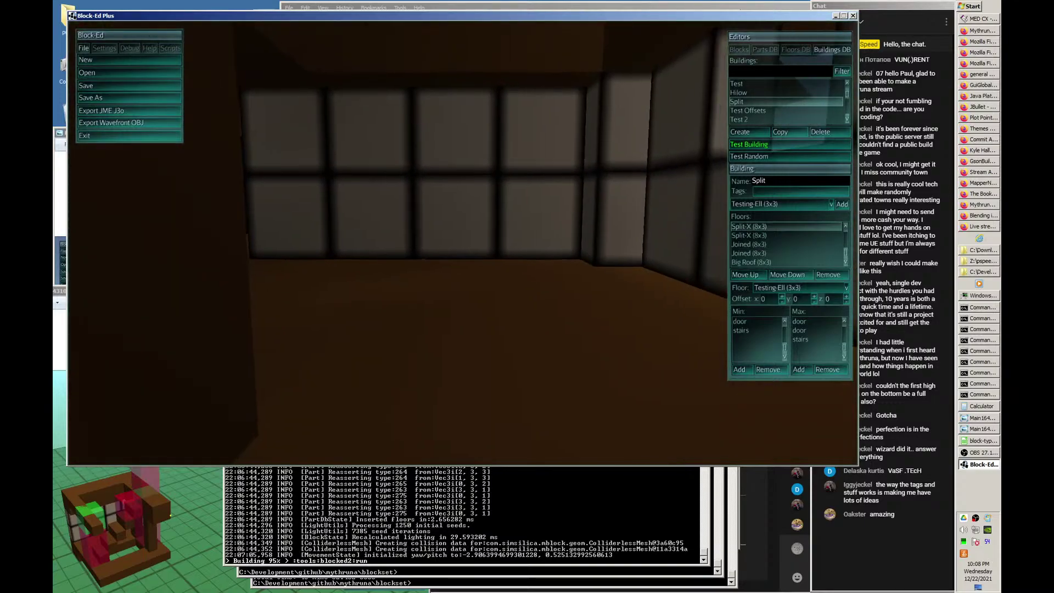
{"action": "key", "text": "w"}
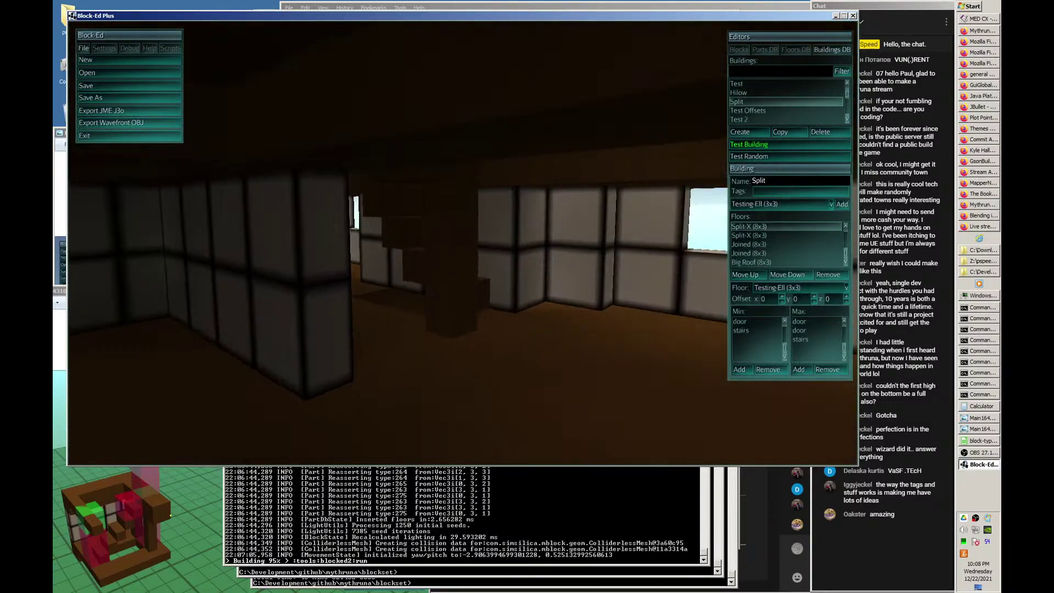
{"action": "key", "text": "w"}
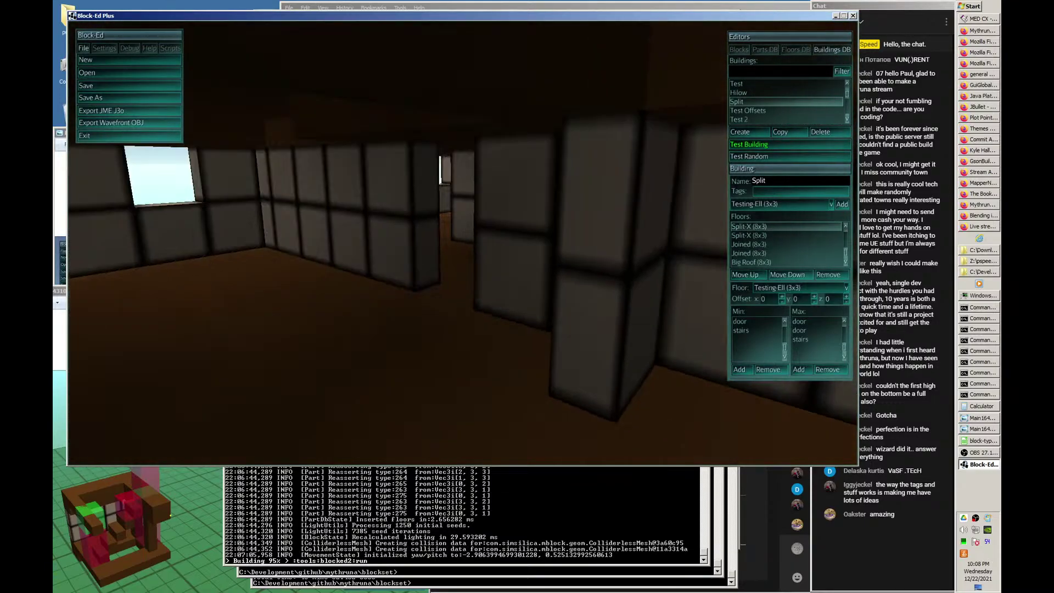
{"action": "key", "text": "w"}
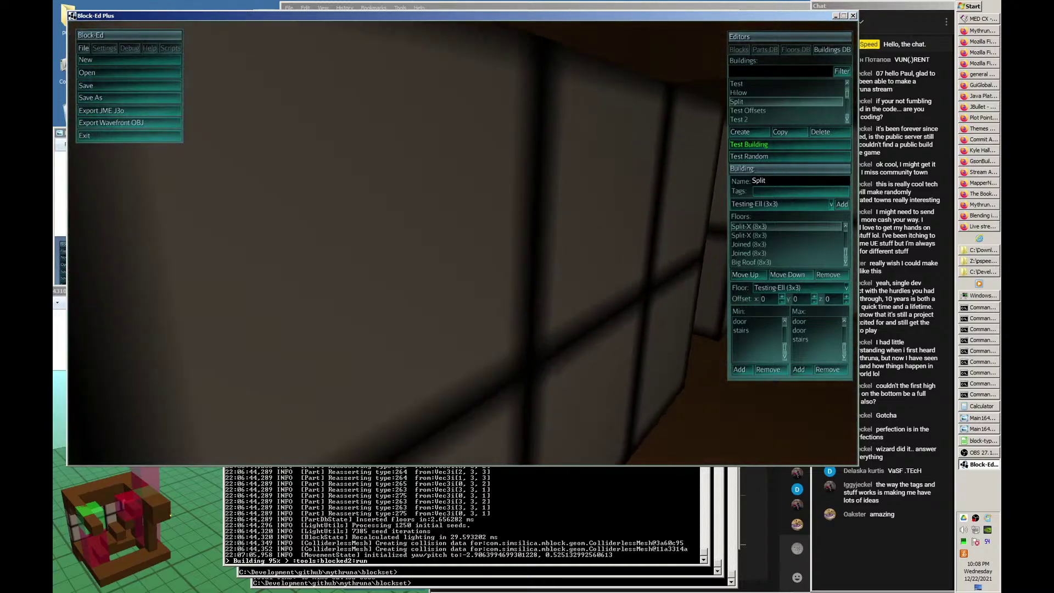
{"action": "key", "text": "w"}
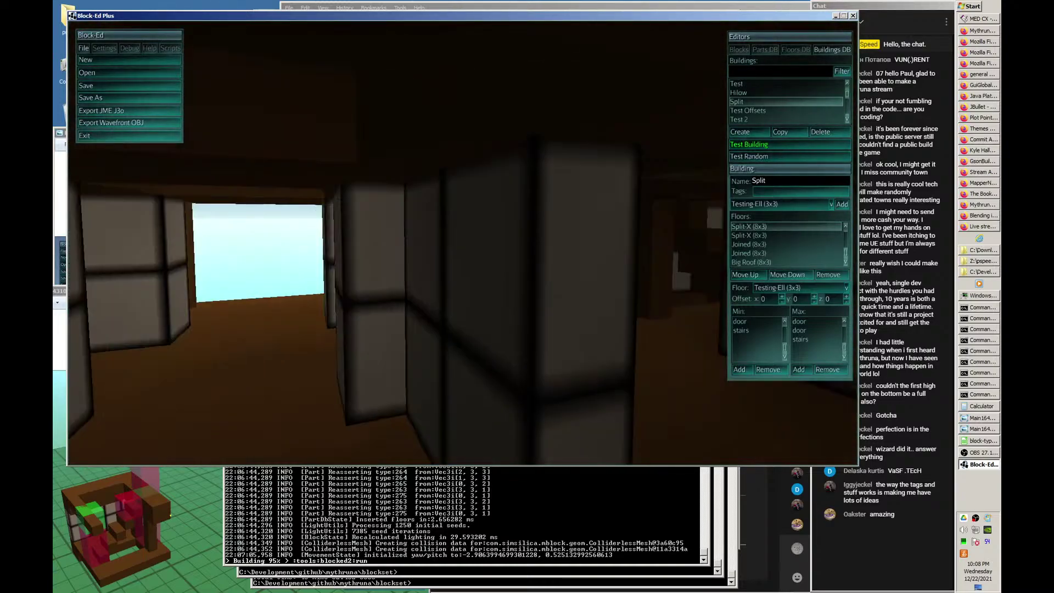
{"action": "key", "text": "w"}
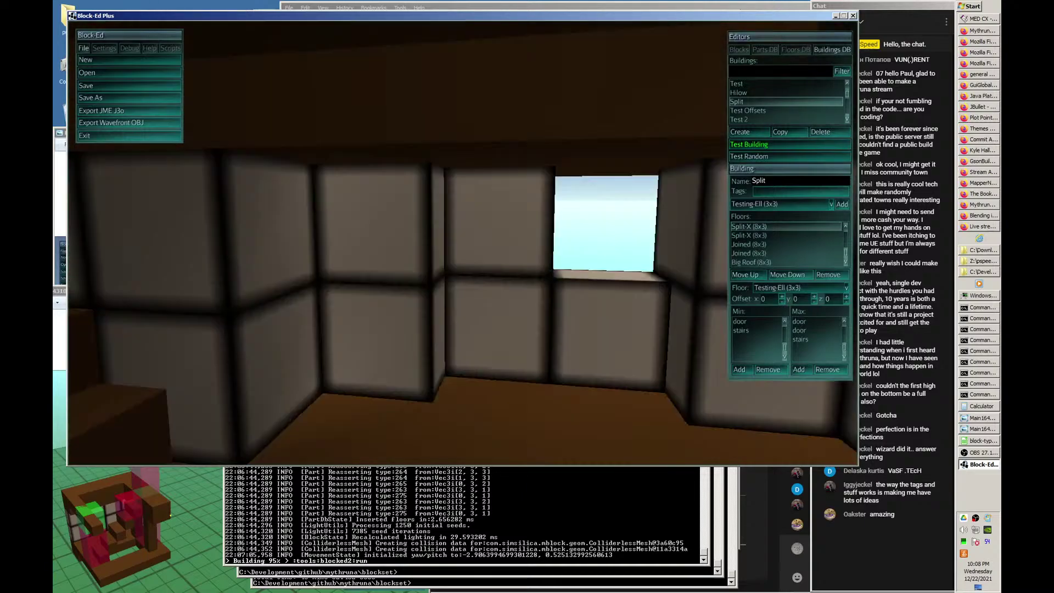
{"action": "key", "text": "w"}
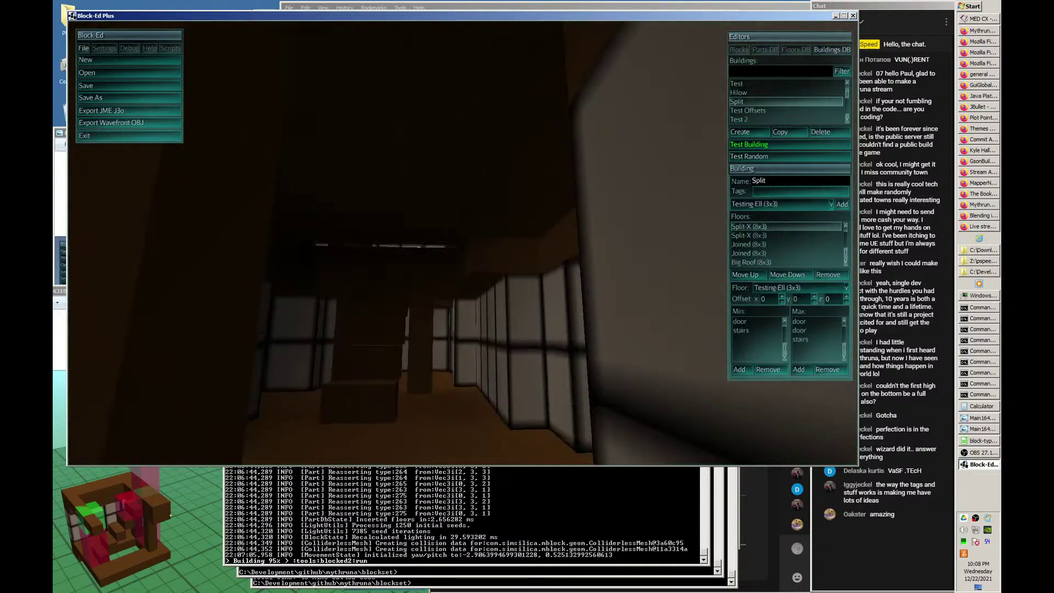
{"action": "key", "text": "w"}
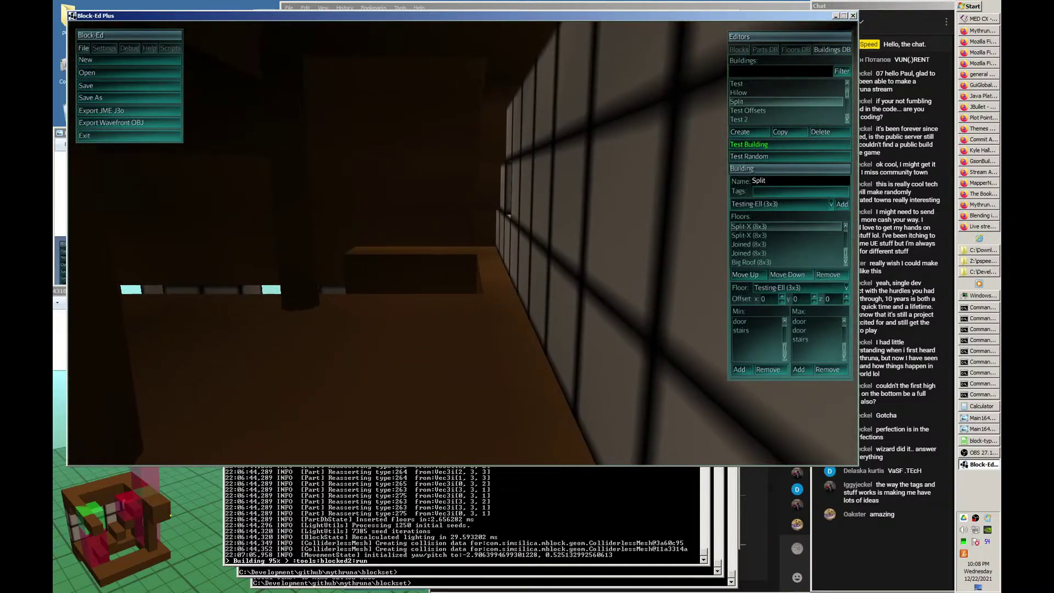
- Back out of the Split building and view its whole front and roof from outside
{"action": "key", "text": "s"}
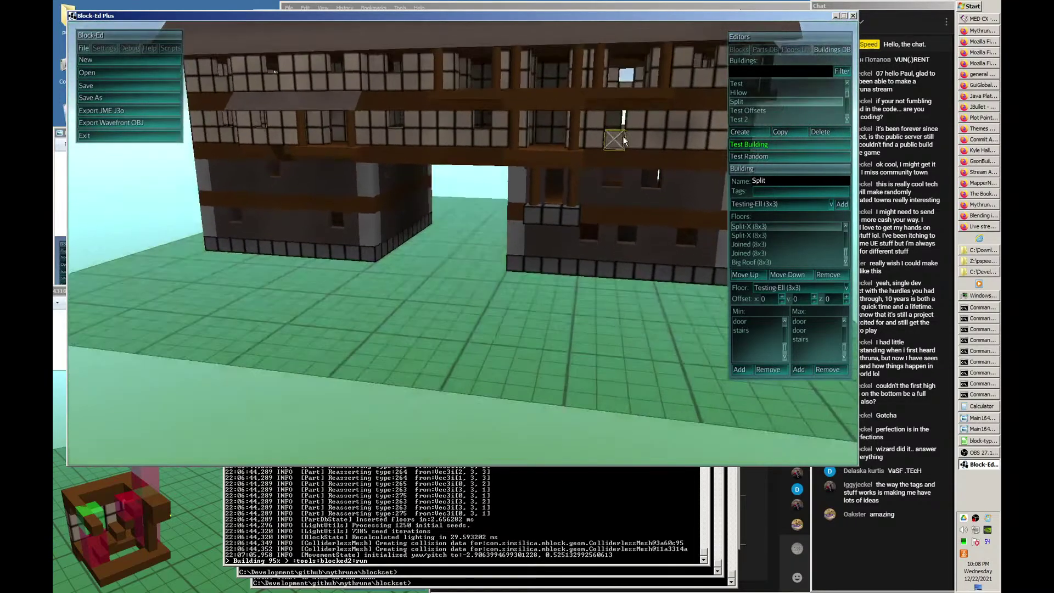
{"action": "key", "text": "s"}
{"action": "key", "text": "a"}
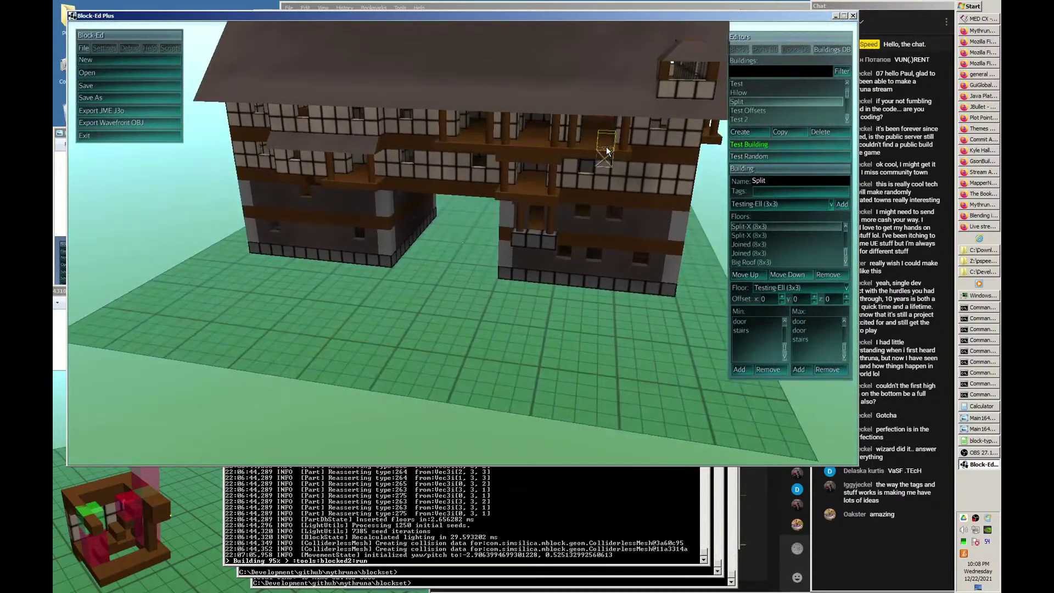
{"action": "right_click_drag", "start_coordinate": [657, 64], "coordinate": [598, 123]}
{"action": "key", "text": "z"}
{"action": "key", "text": "a"}
{"action": "key", "text": "d"}
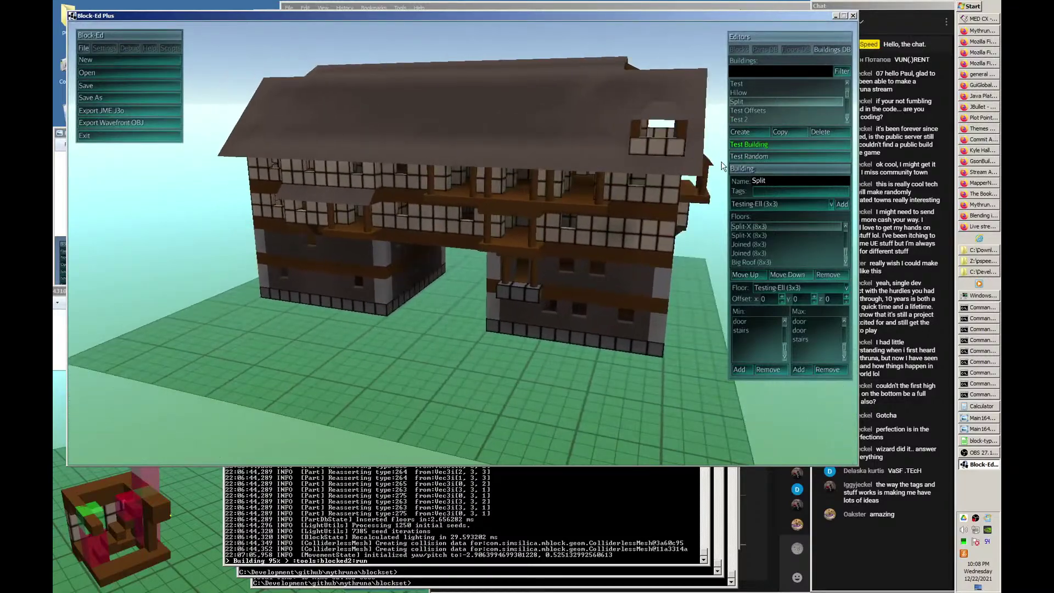
{"action": "key", "text": "a"}
- Select the Simple1 building definition and generate several test variations of it
{"action": "left_click", "coordinate": [770, 111]}
{"action": "left_click", "coordinate": [762, 117]}
{"action": "scroll", "coordinate": [764, 95], "scroll_direction": "down", "scroll_amount": 1}
{"action": "scroll", "coordinate": [765, 94], "scroll_direction": "down", "scroll_amount": 4}
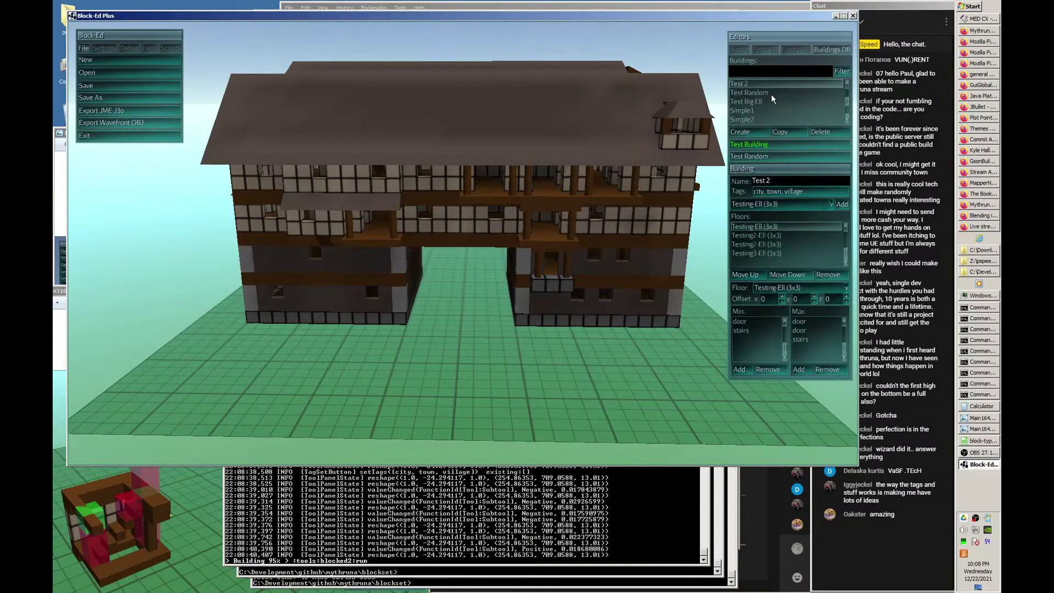
{"action": "left_click", "coordinate": [768, 101]}
{"action": "left_click", "coordinate": [759, 145]}
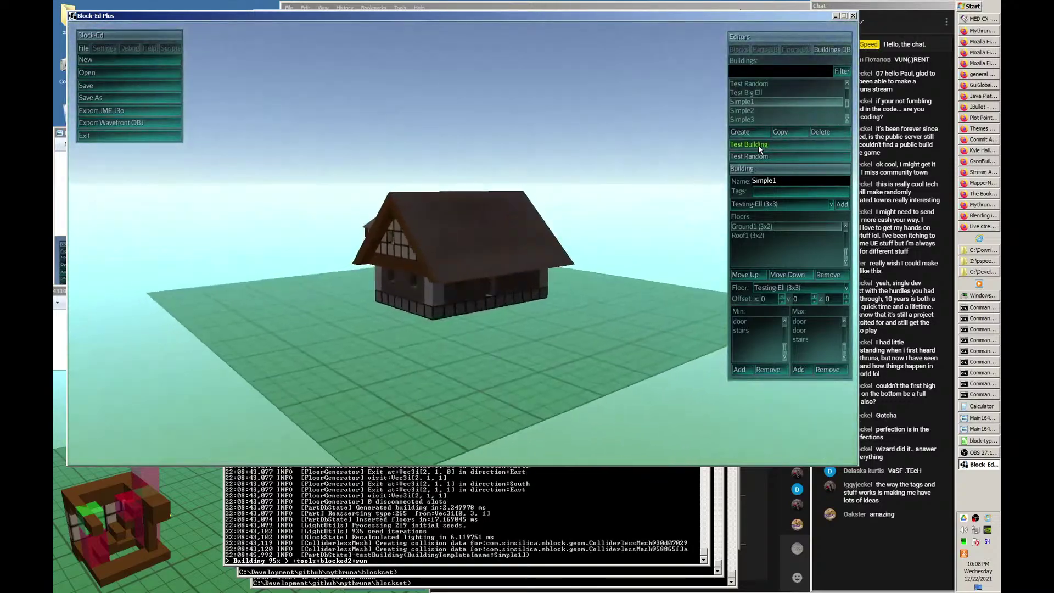
{"action": "left_click", "coordinate": [759, 145]}
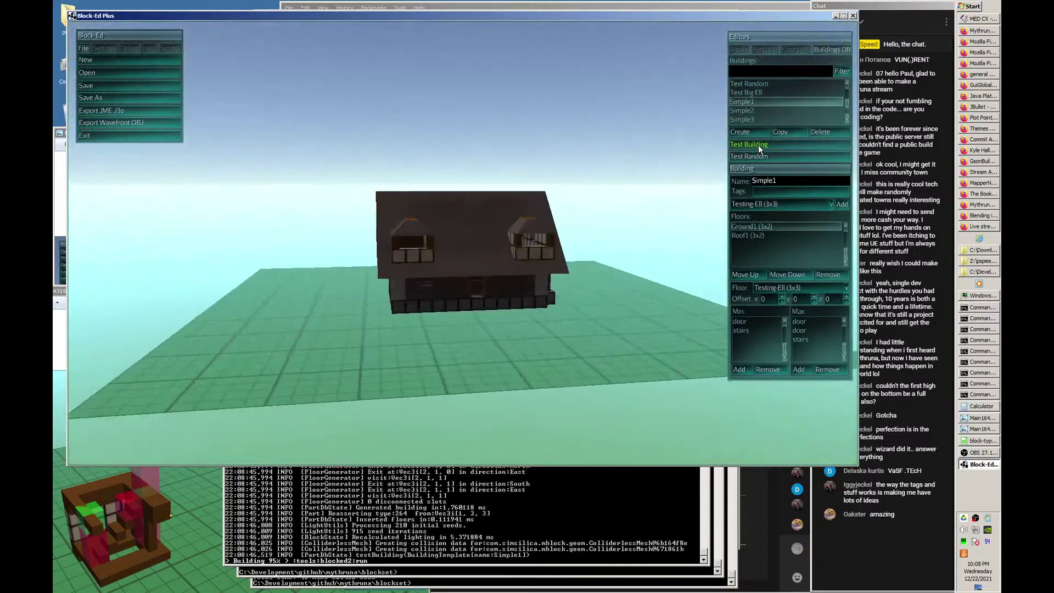
- Generate another Simple1 test building, followed by several test variations of the Simple2 definition
{"action": "left_click", "coordinate": [759, 145]}
{"action": "left_click", "coordinate": [767, 108]}
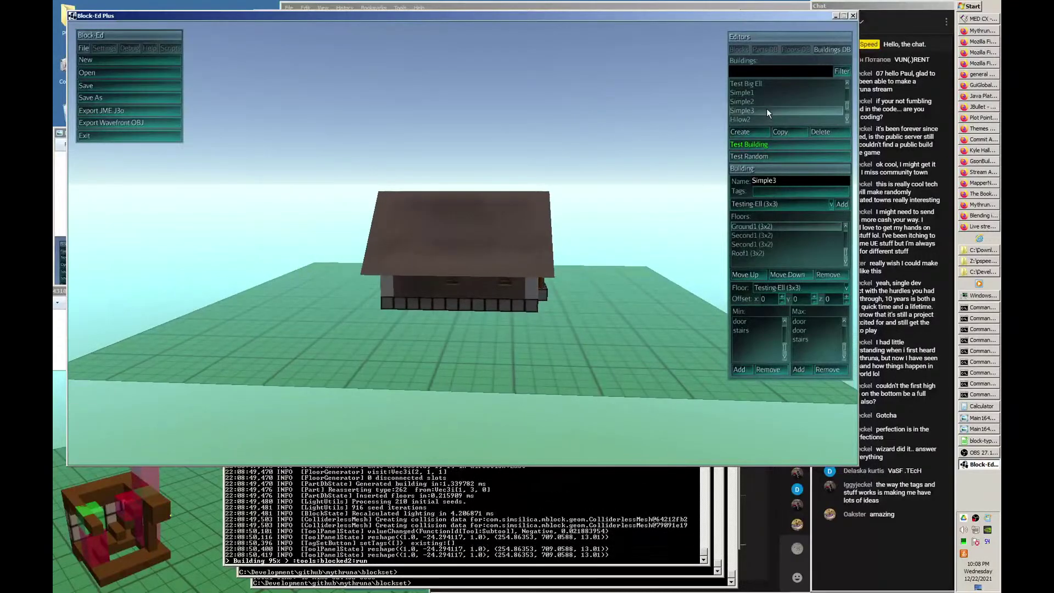
{"action": "scroll", "coordinate": [759, 98], "scroll_direction": "down", "scroll_amount": 1}
{"action": "left_click", "coordinate": [766, 144]}
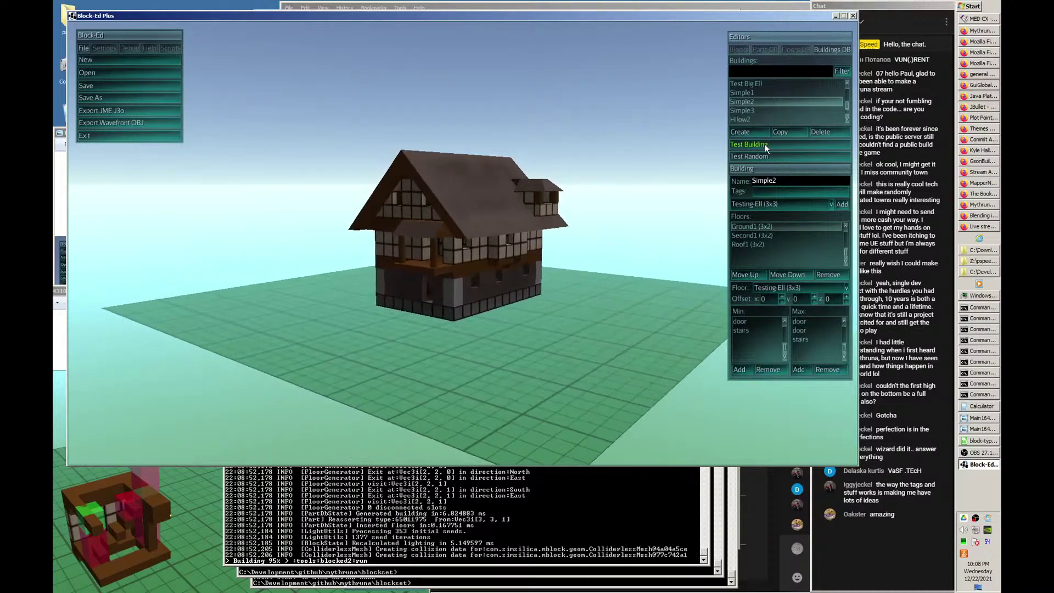
{"action": "left_click", "coordinate": [767, 144]}
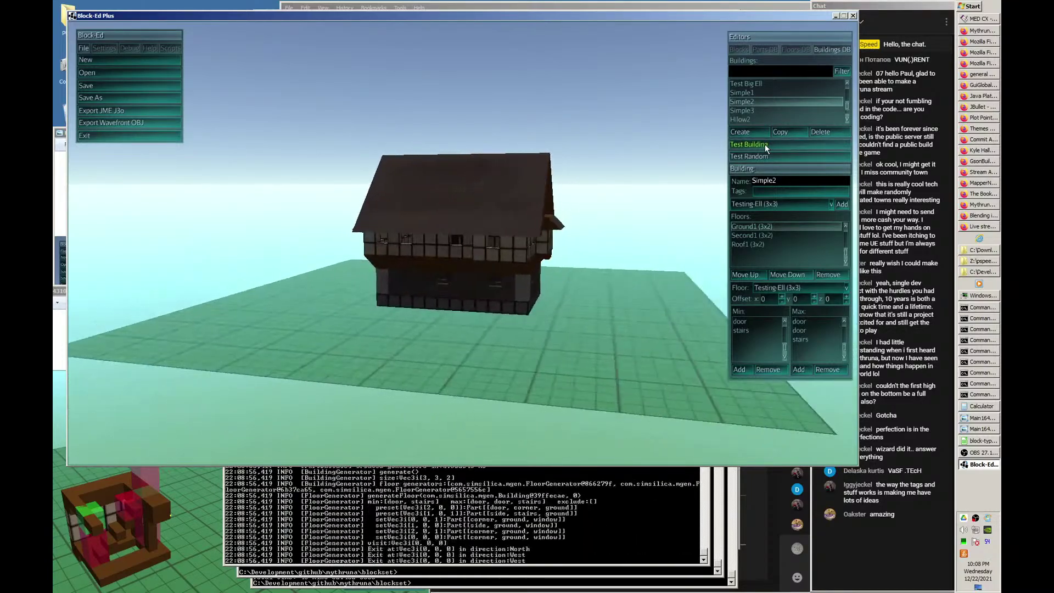
{"action": "left_click", "coordinate": [767, 145]}
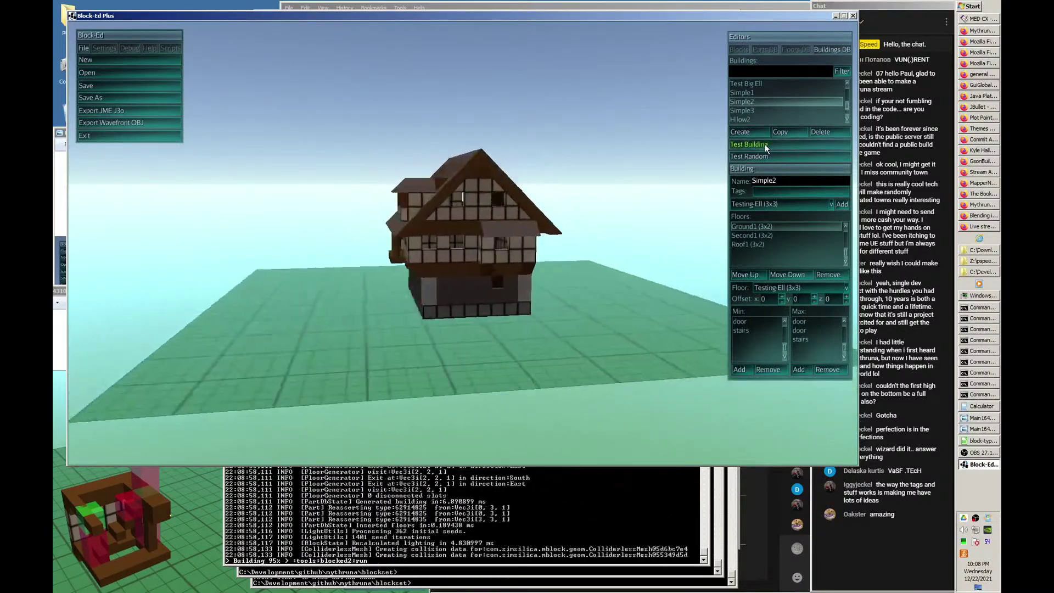
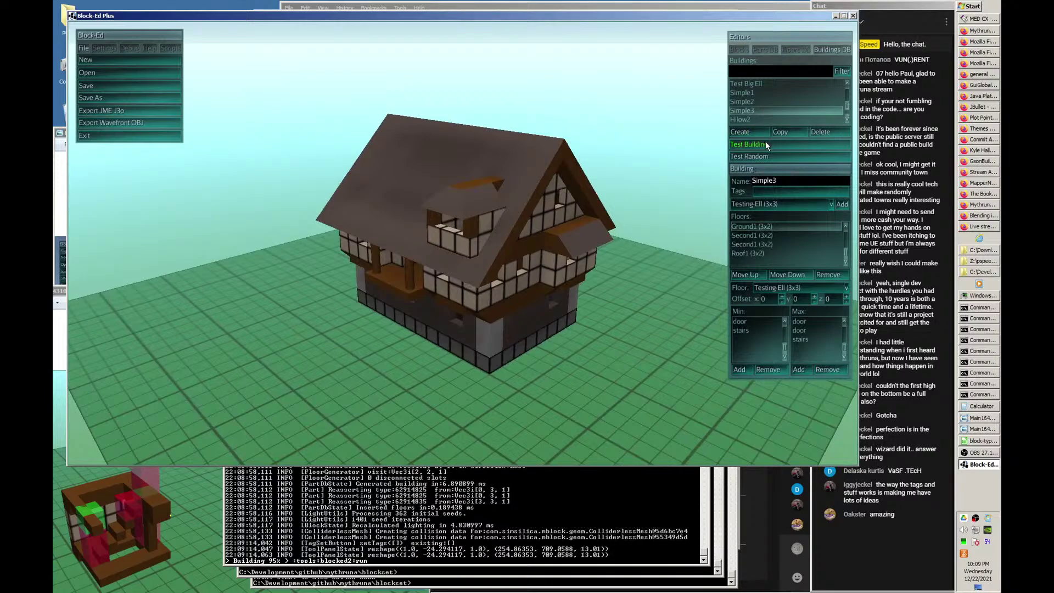
- Generate test buildings from the Simple3 and Hilow2 definitions
{"action": "left_click", "coordinate": [768, 146]}
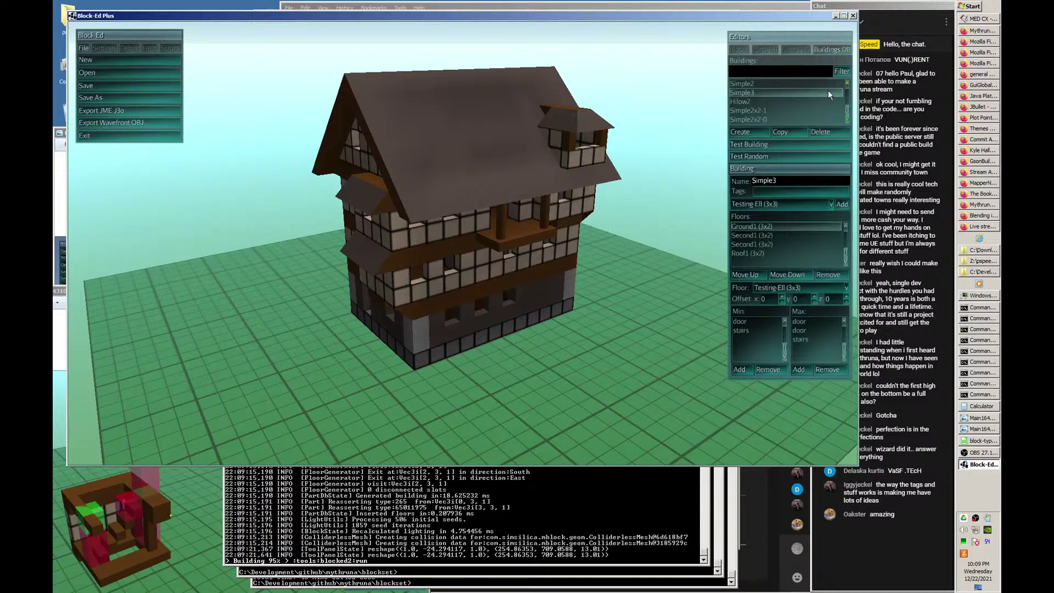
{"action": "left_click", "coordinate": [752, 101]}
{"action": "left_click", "coordinate": [753, 144]}
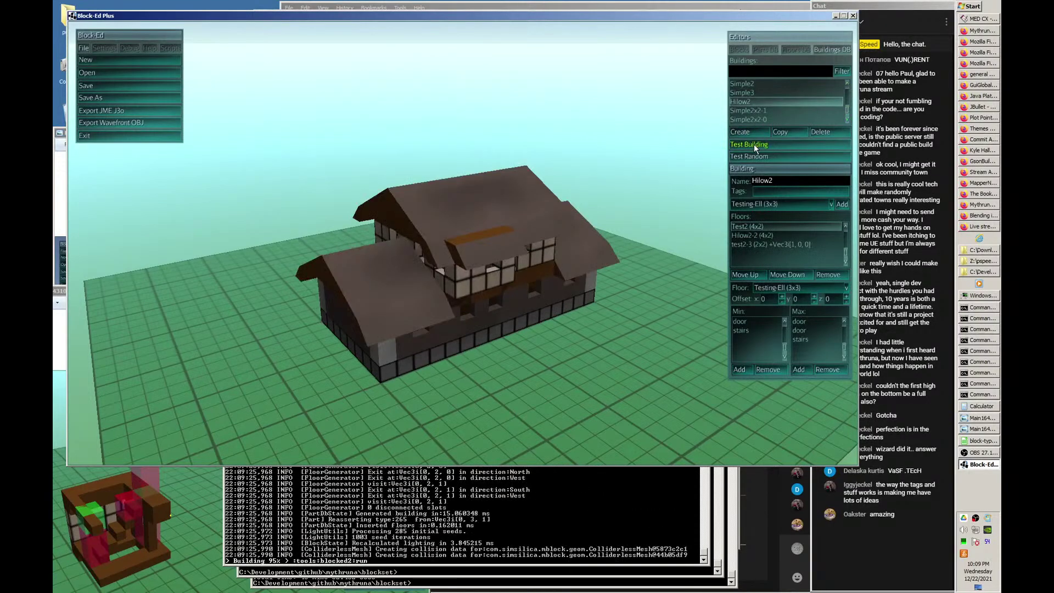
- Generate test buildings from the Simple2x2-1 and Simple2x2-0 definitions
{"action": "left_click", "coordinate": [756, 111]}
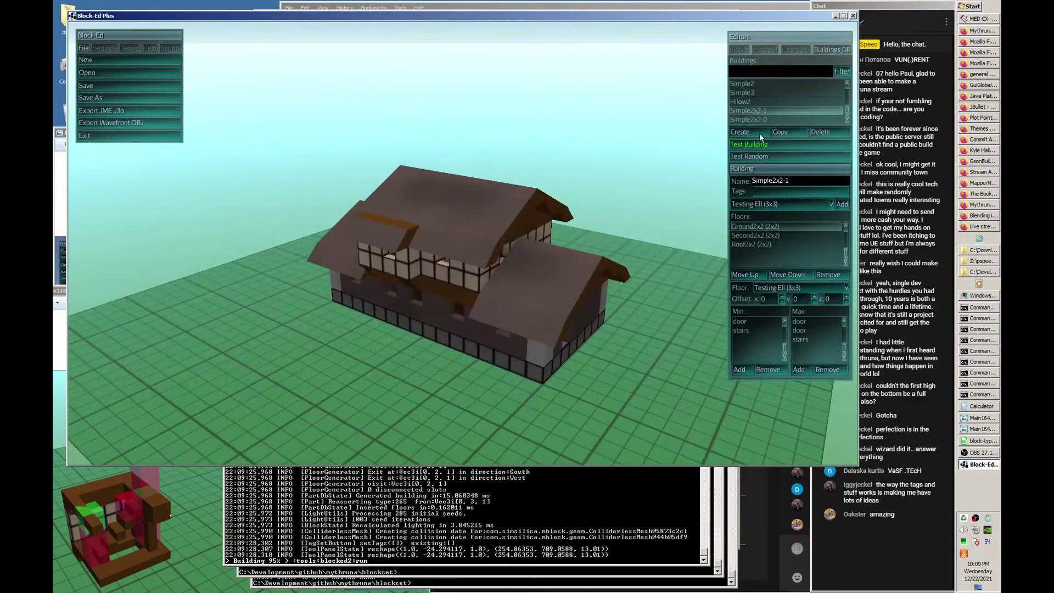
{"action": "left_click", "coordinate": [760, 144]}
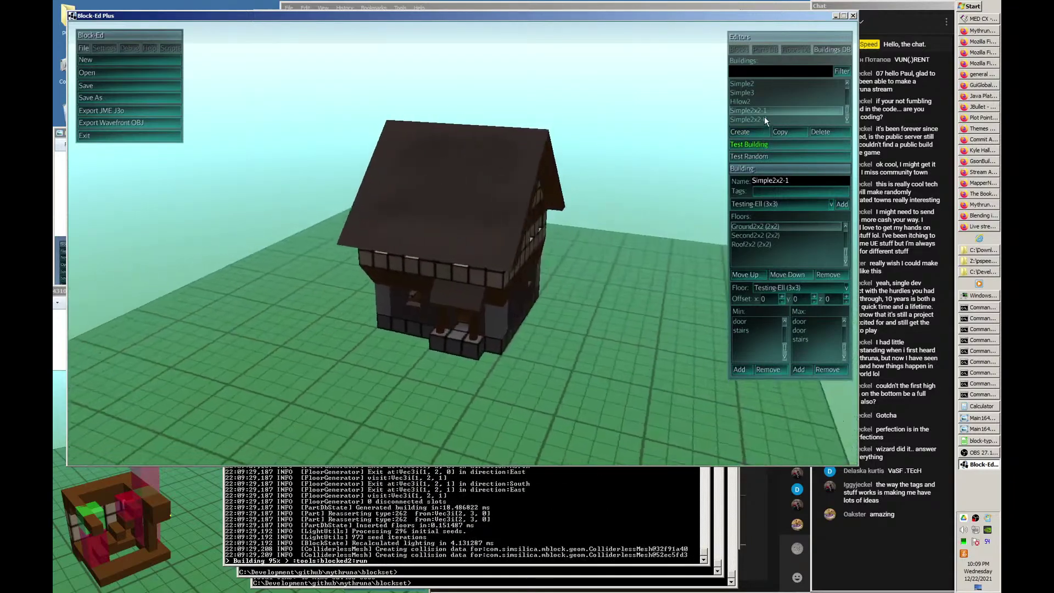
{"action": "left_click", "coordinate": [764, 119]}
{"action": "left_click", "coordinate": [763, 144]}
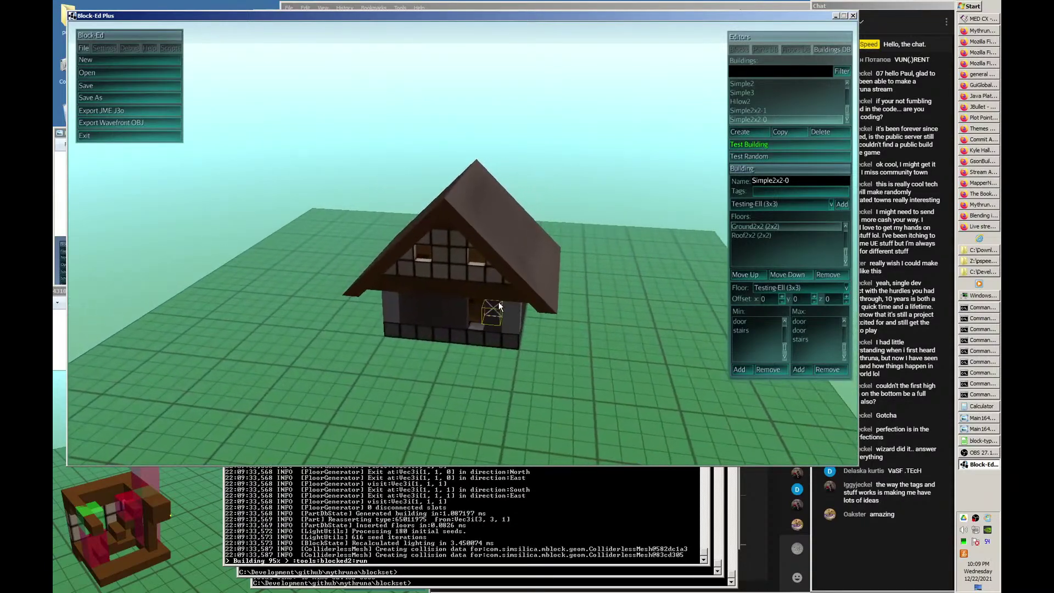
- Walk through the Simple2x2-0 house, inspecting the ground floor, the stairs and the roof floor with its stair opening, and head back outside
{"action": "key", "text": "space"}
{"action": "key", "text": "w"}
{"action": "key", "text": "w"}
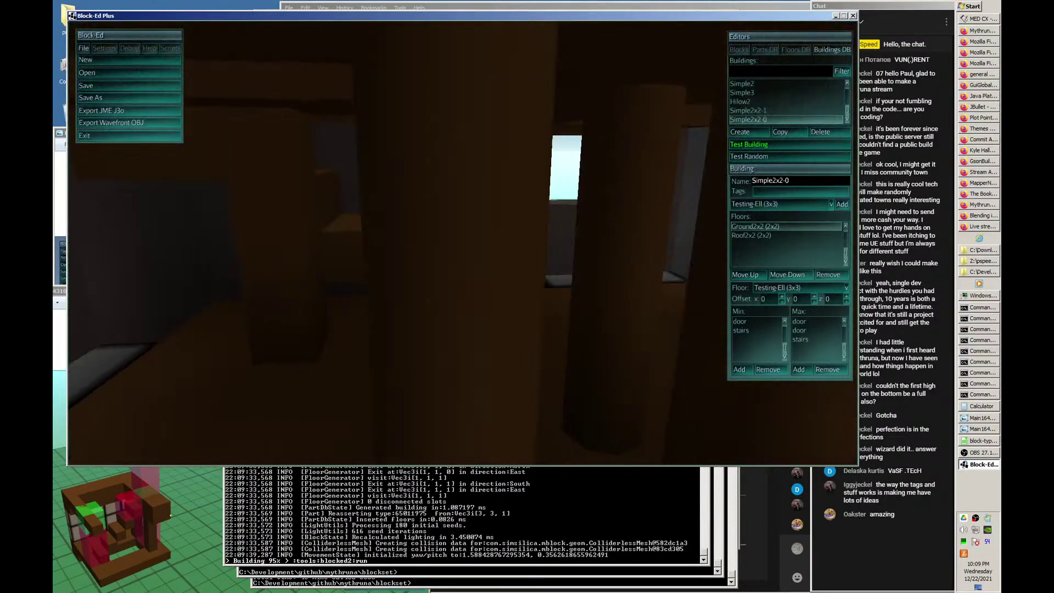
{"action": "key", "text": "w"}
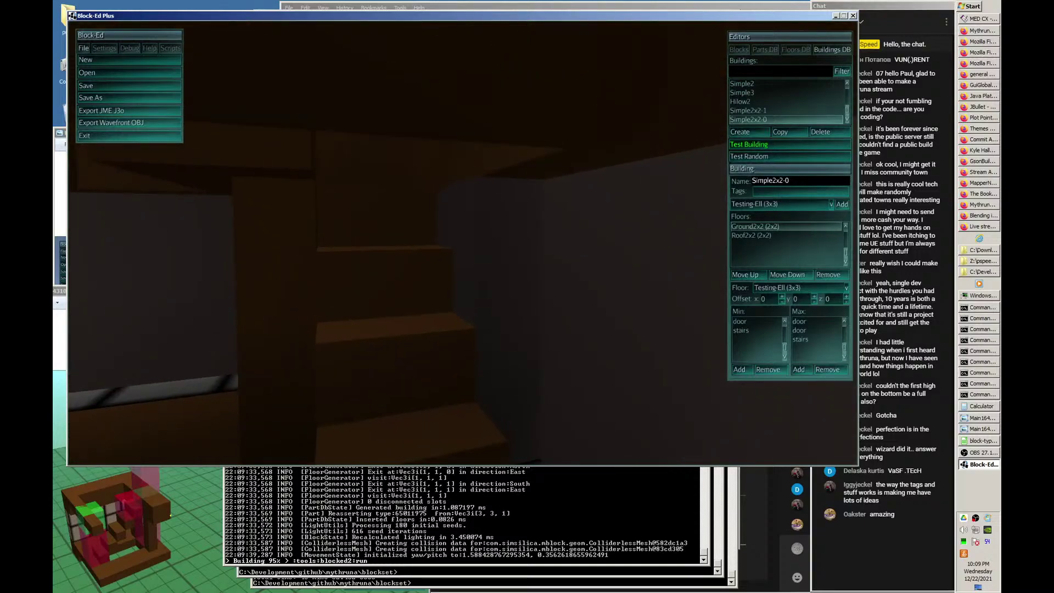
{"action": "key", "text": "w"}
{"action": "key", "text": "w"}
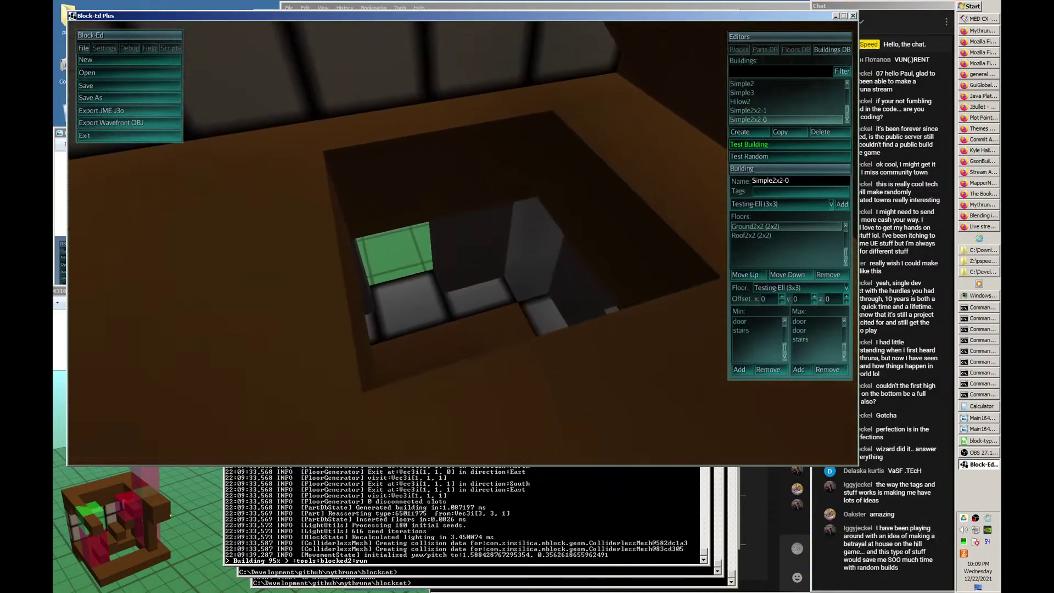
{"action": "key", "text": "w"}
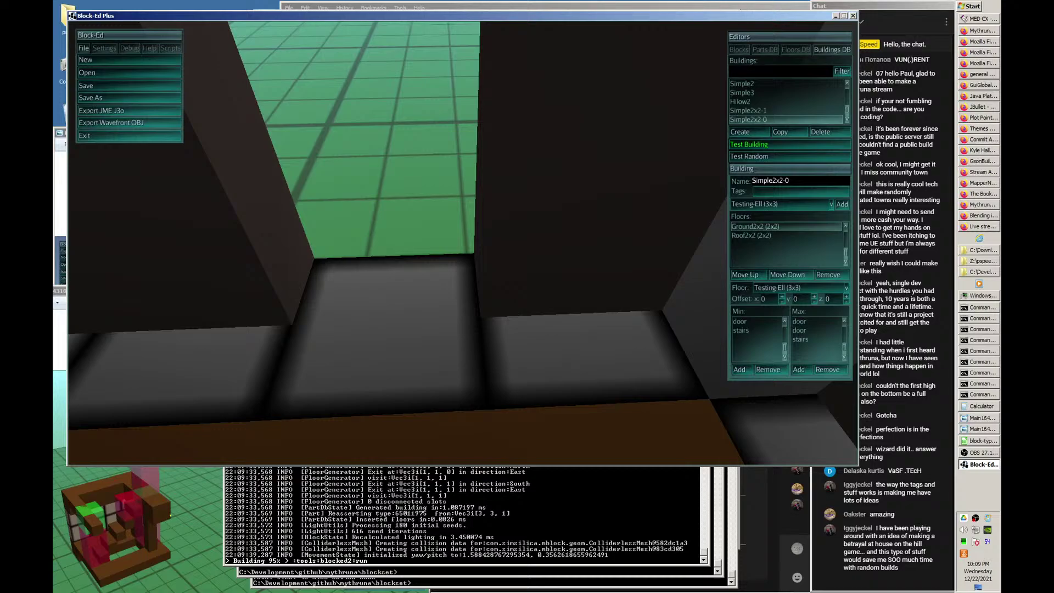
{"action": "key", "text": "w"}
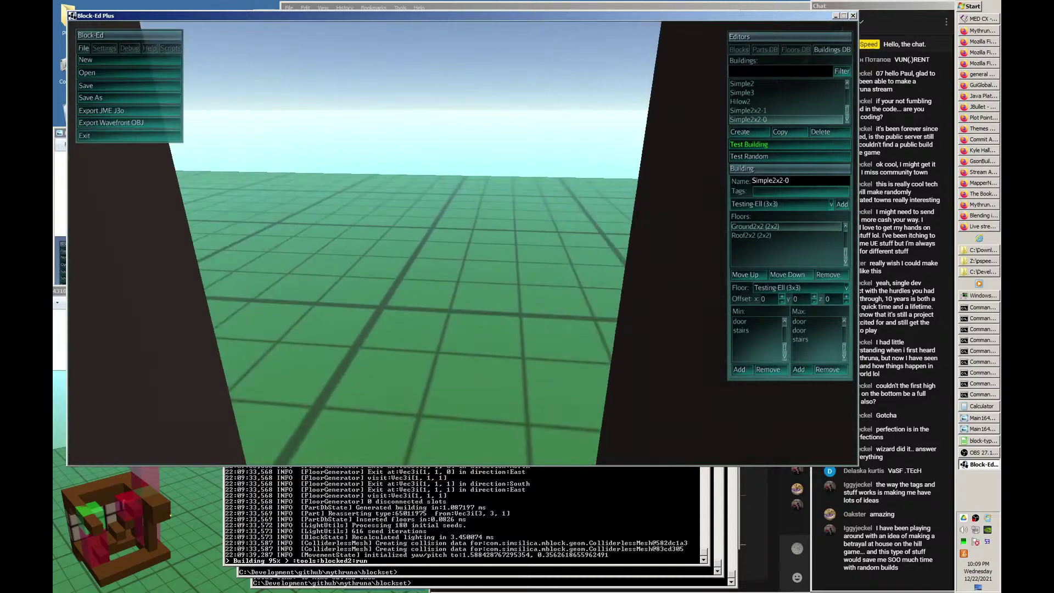
- Inspect the Simple2x2-0 house's outer walls from the ground and leave walking mode to view the whole house
{"action": "key", "text": "d"}
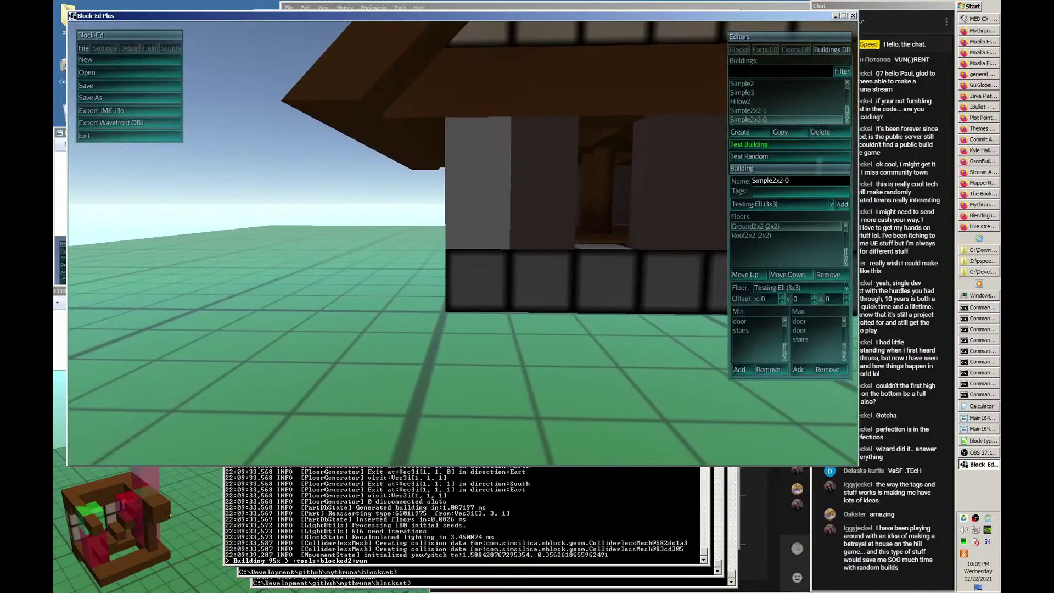
{"action": "key", "text": "d"}
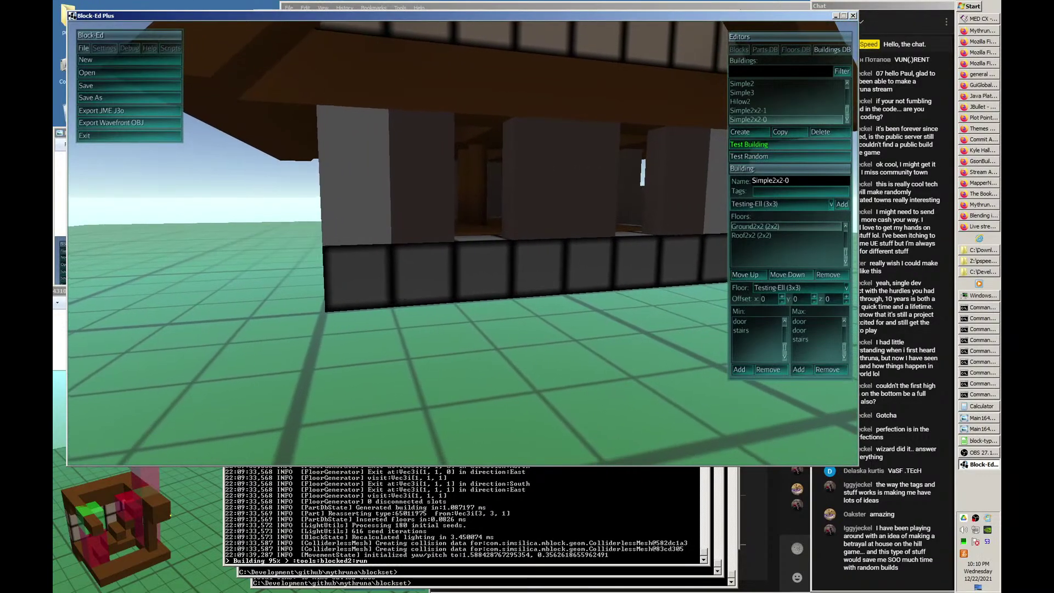
{"action": "key", "text": "Escape"}
{"action": "key", "text": "s"}
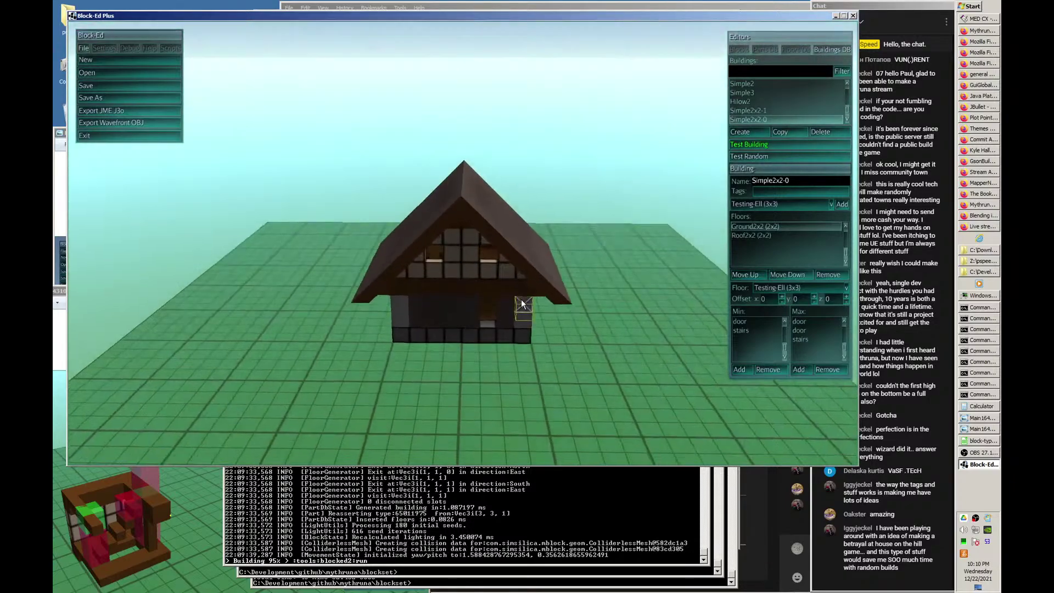
{"action": "key", "text": "d"}
{"action": "key", "text": "s"}
{"action": "key", "text": "w"}
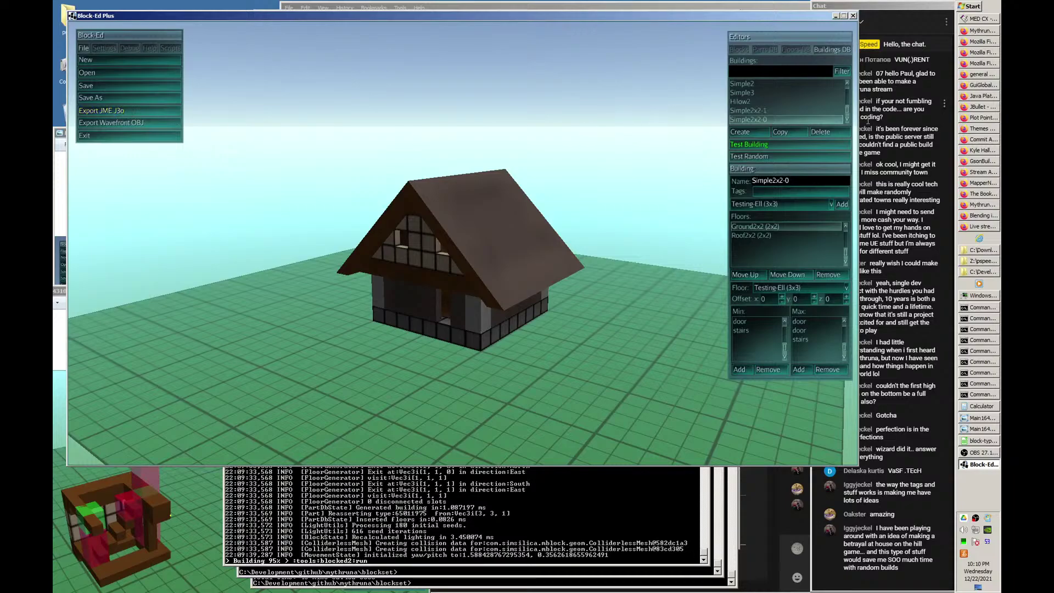
- Generate a test building from the Test definition and view its exterior down to the ground-level entrance
{"action": "left_click_drag", "start_coordinate": [849, 113], "coordinate": [852, 96]}
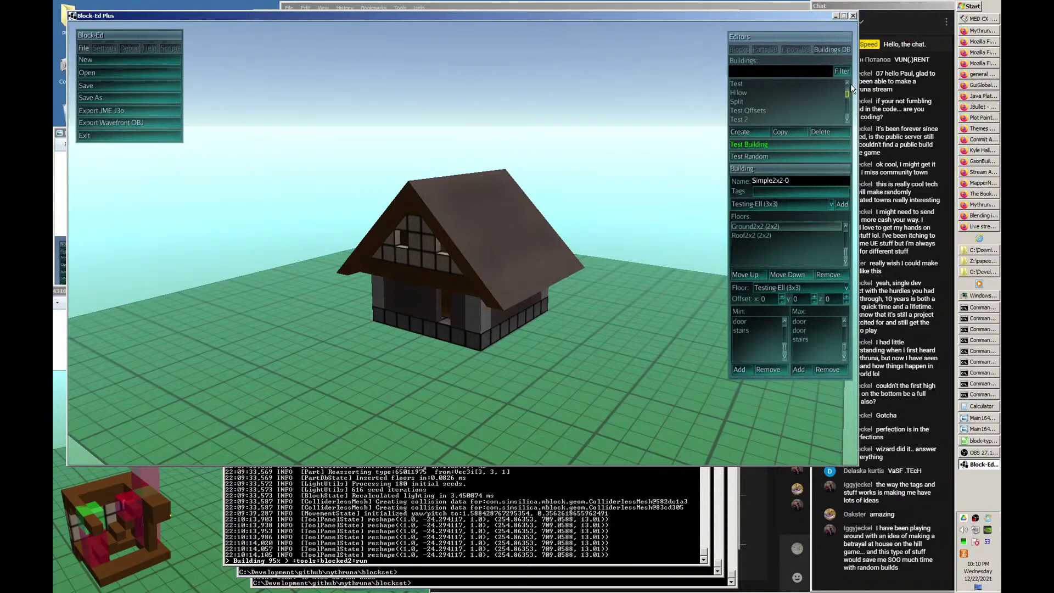
{"action": "left_click", "coordinate": [747, 85]}
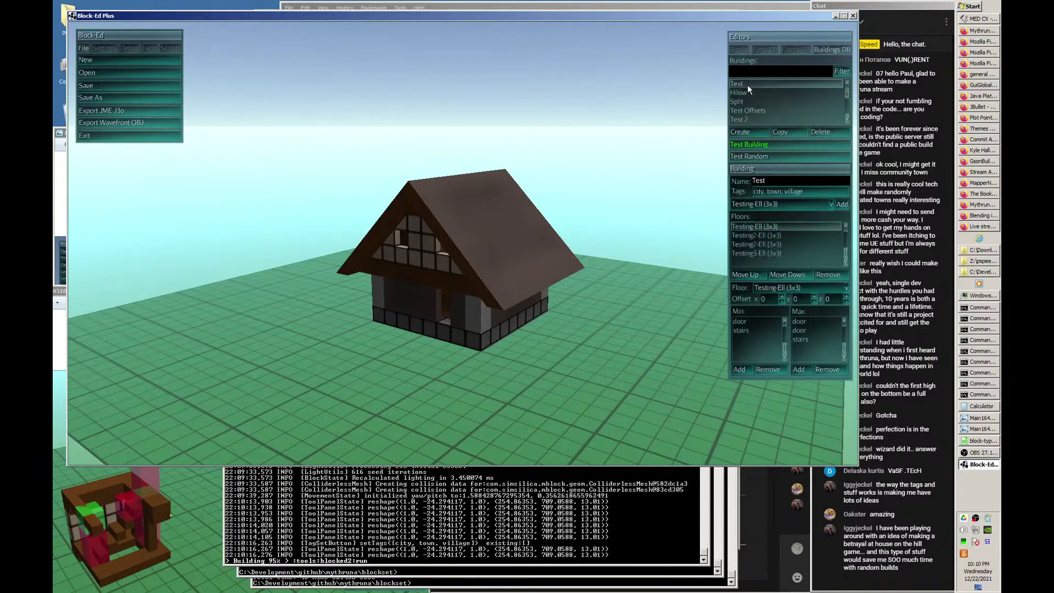
{"action": "left_click", "coordinate": [767, 145]}
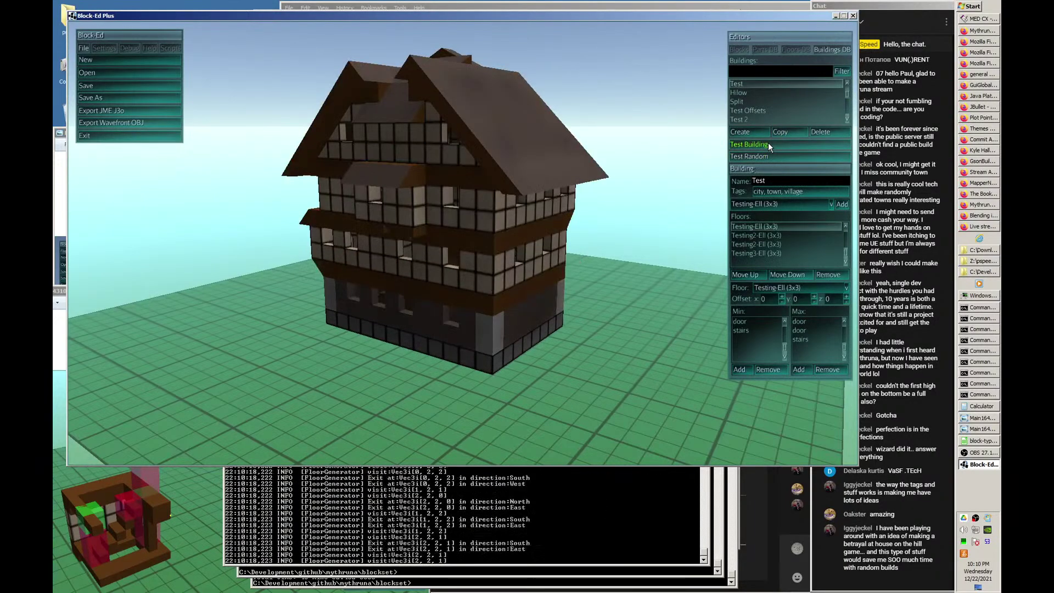
{"action": "middle_click_drag", "start_coordinate": [650, 163], "coordinate": [648, 160]}
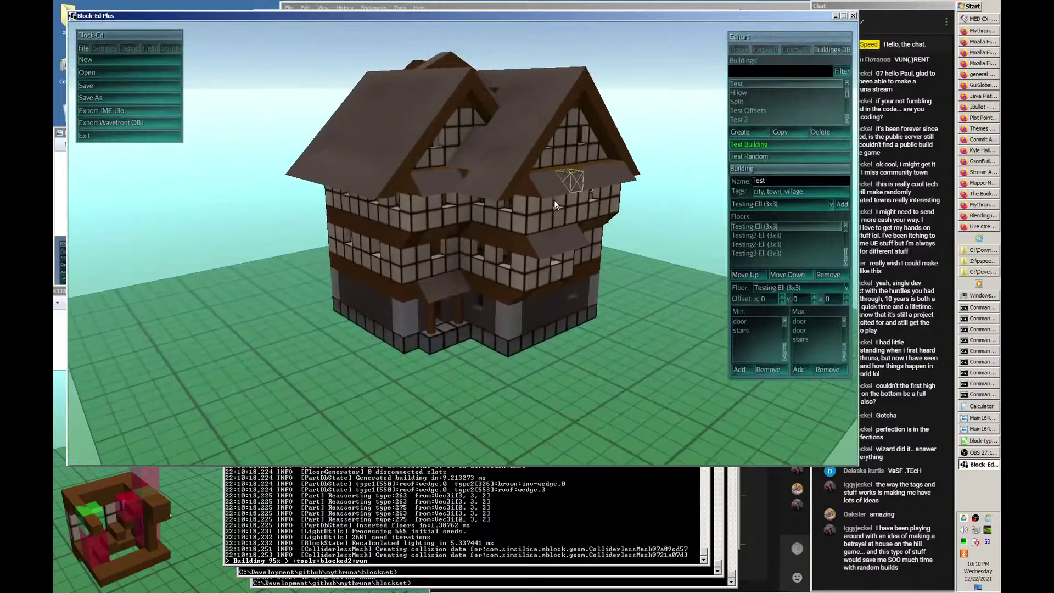
{"action": "middle_click_drag", "start_coordinate": [464, 245], "coordinate": [464, 245]}
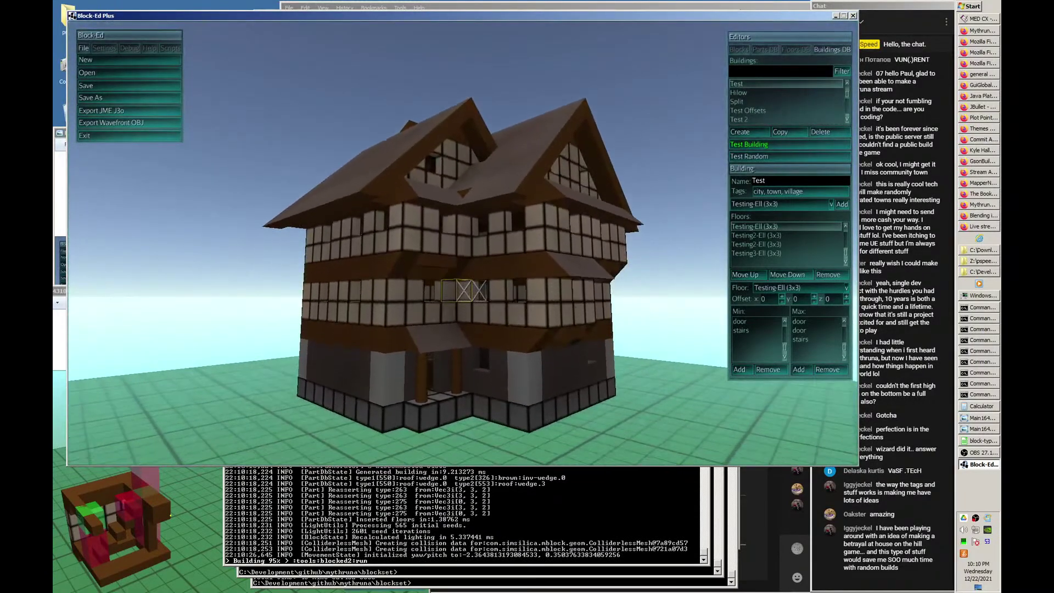
{"action": "key", "text": "z"}
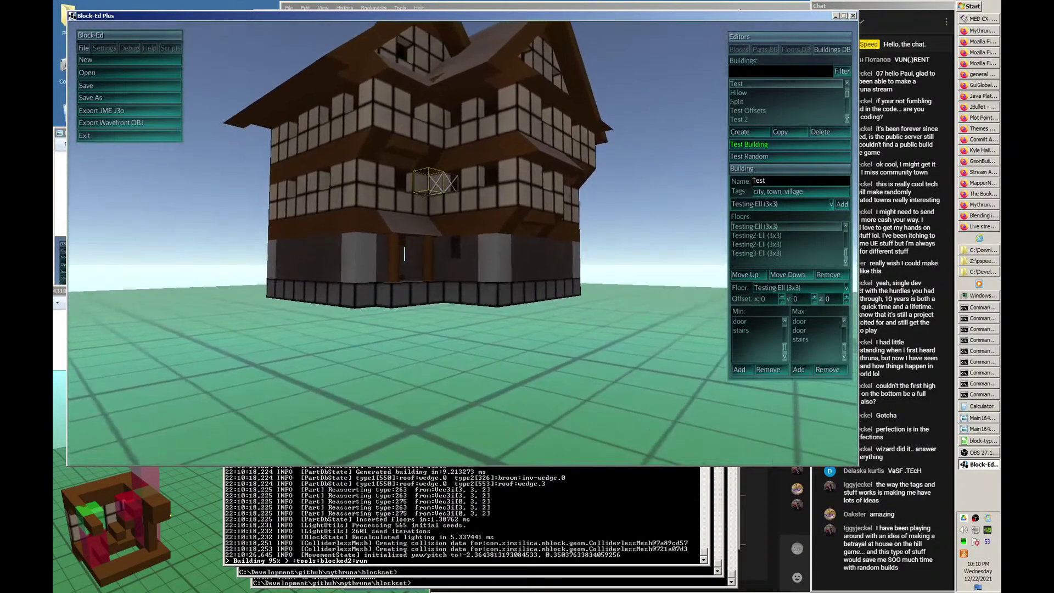
- Enter the Test building and explore its ground-floor rooms, posts and windows up to the staircase
{"action": "key", "text": "w"}
{"action": "key", "text": "w"}
{"action": "key", "text": "w"}
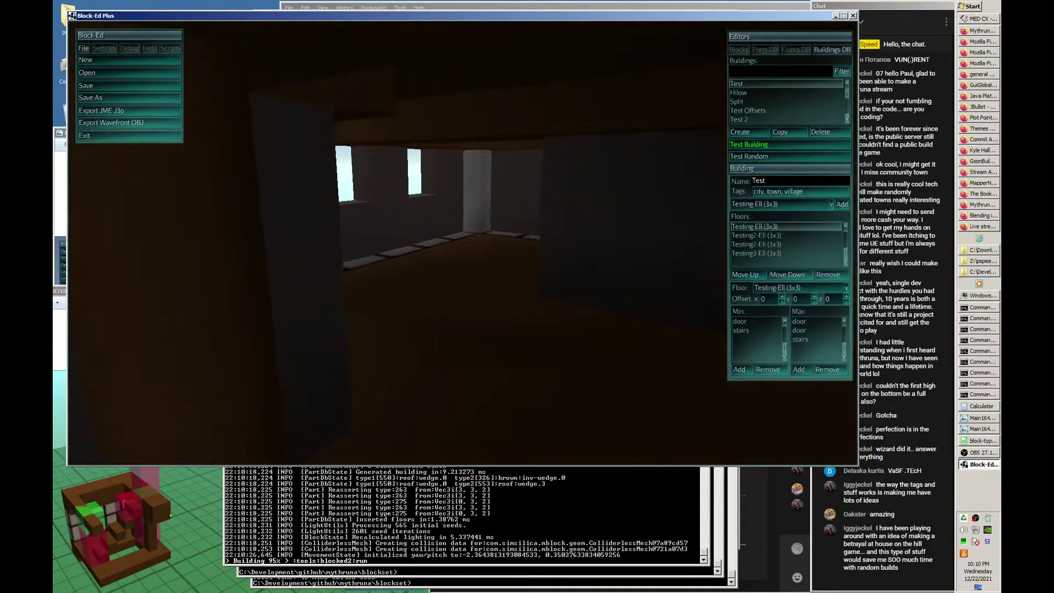
{"action": "key", "text": "w"}
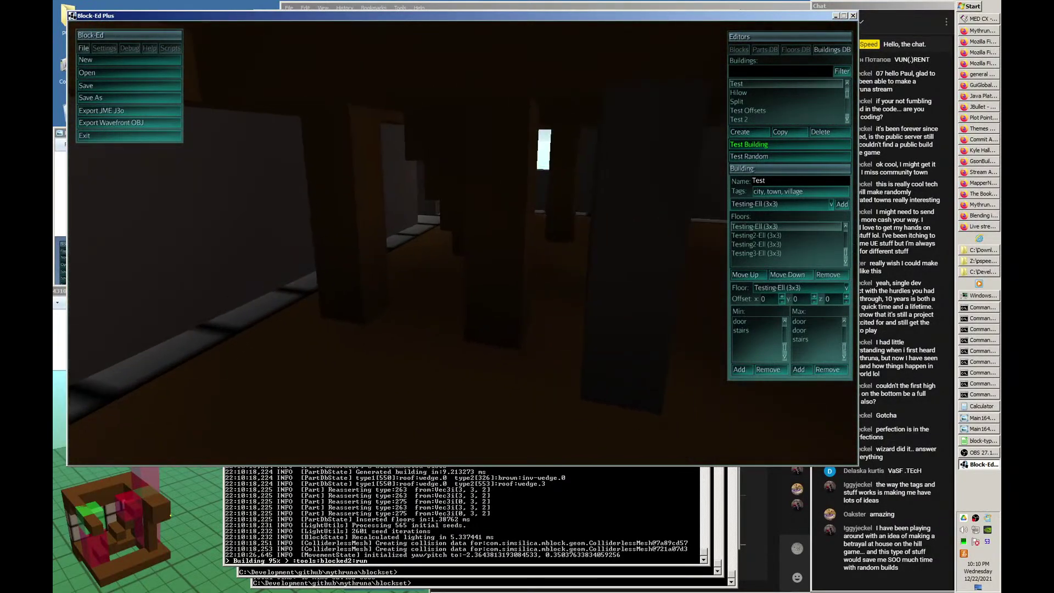
{"action": "key", "text": "w"}
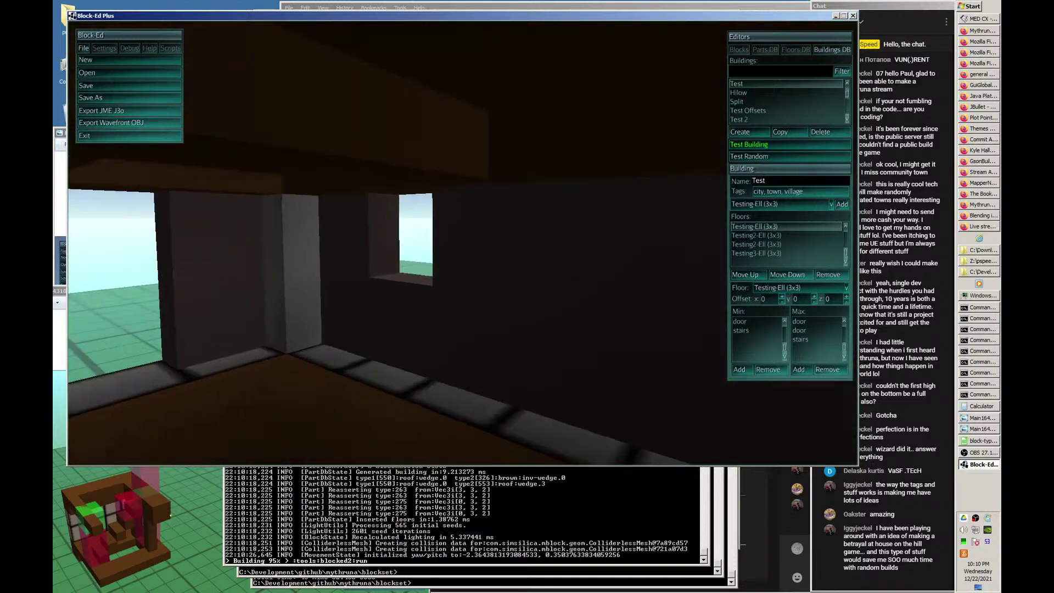
{"action": "key", "text": "w"}
{"action": "key", "text": "w"}
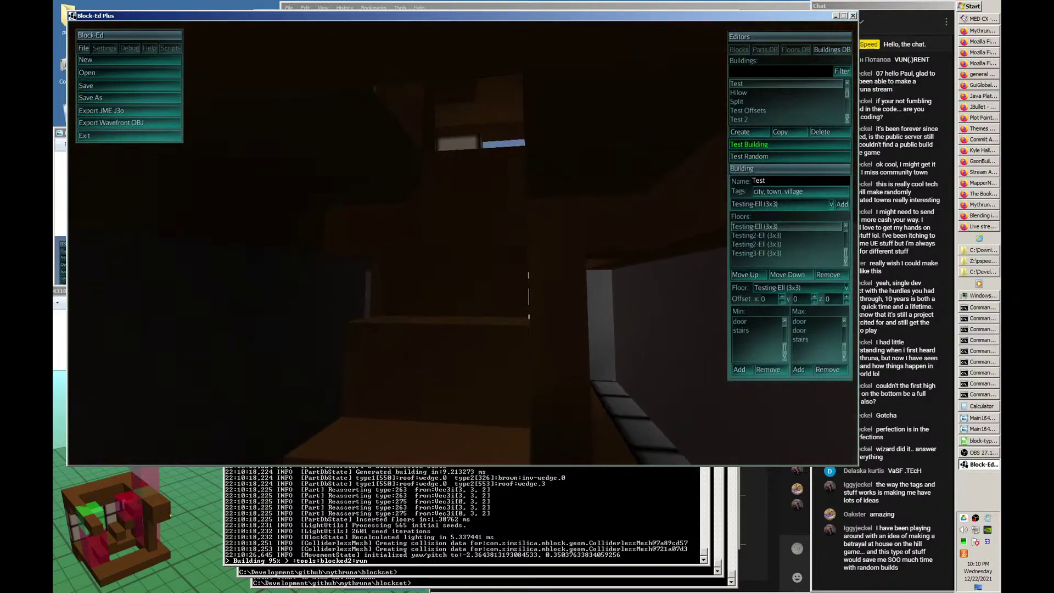
- Climb the Test building's stairs and inspect the half-timbered rooms and stair openings on its upper floors
{"action": "key", "text": "w"}
{"action": "key", "text": "w"}
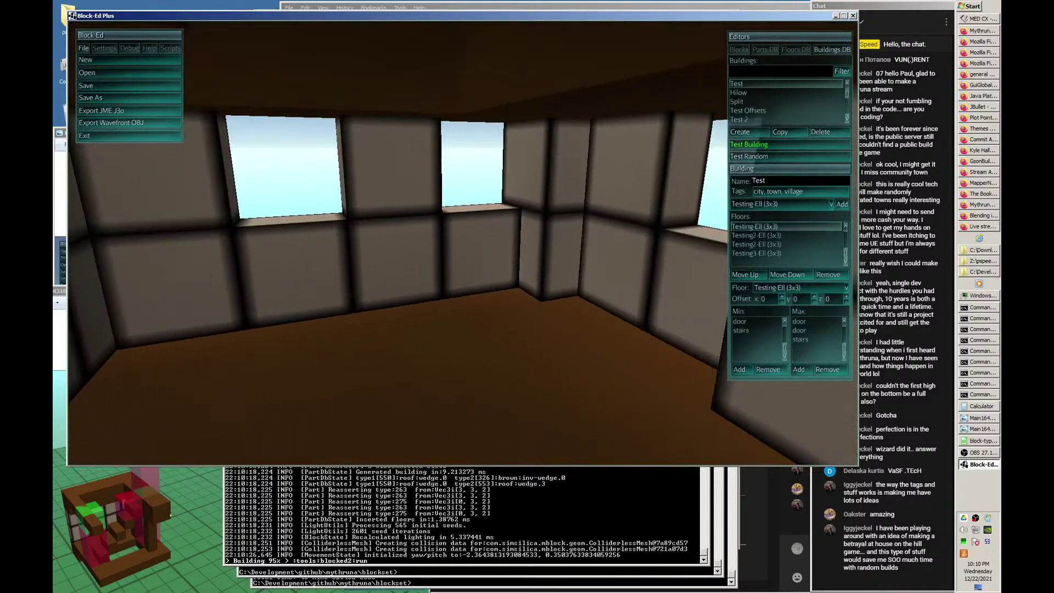
{"action": "key", "text": "w"}
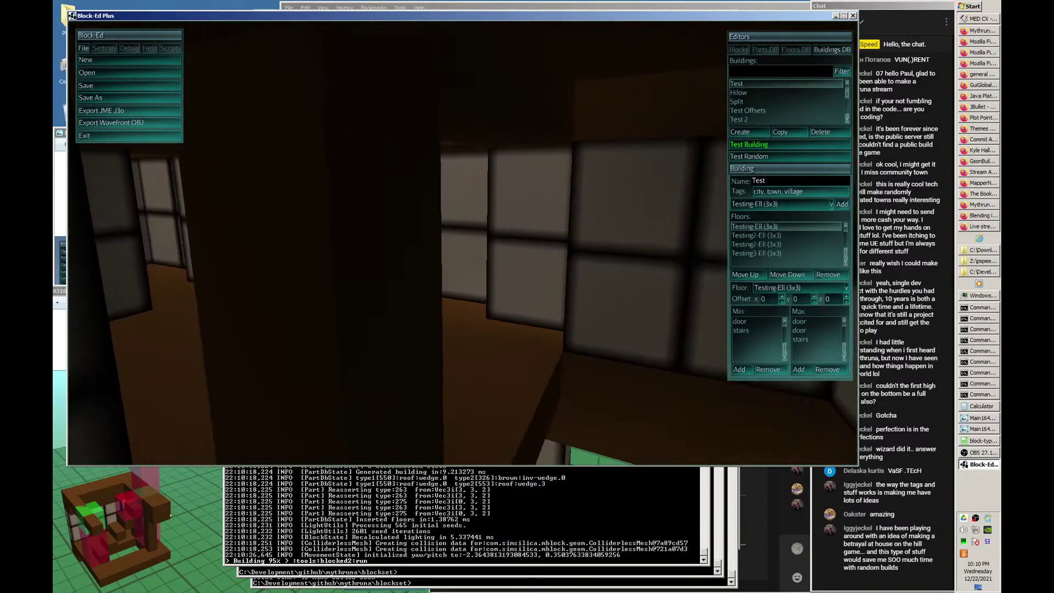
{"action": "key", "text": "w"}
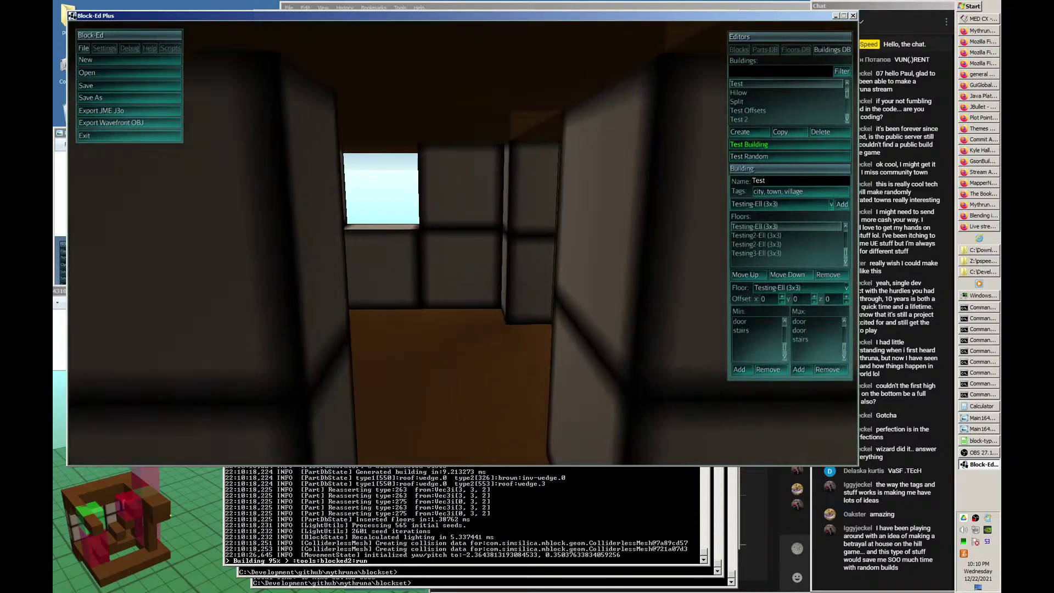
{"action": "key", "text": "w"}
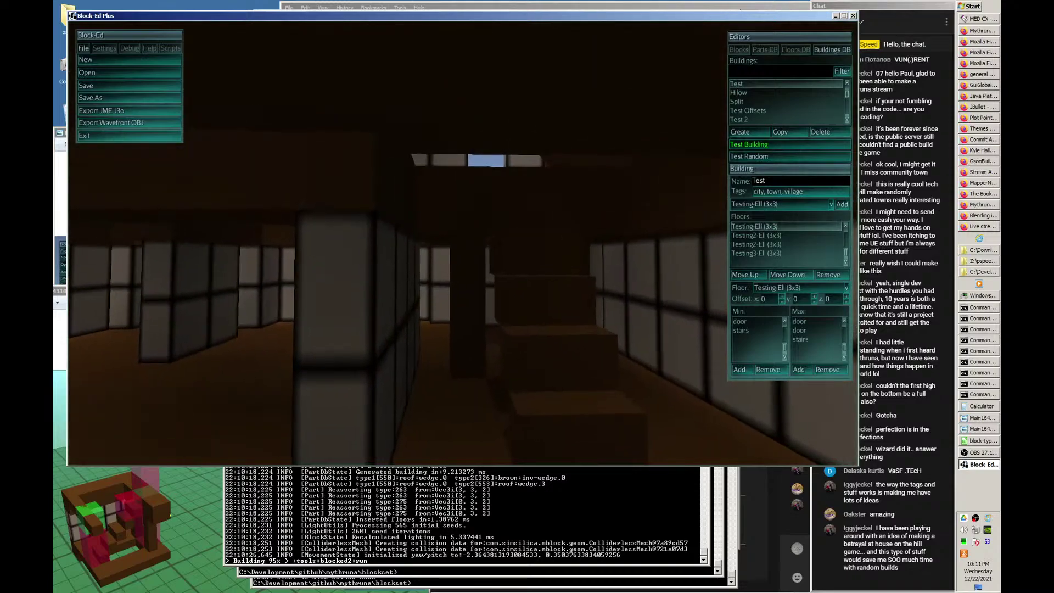
{"action": "key", "text": "w"}
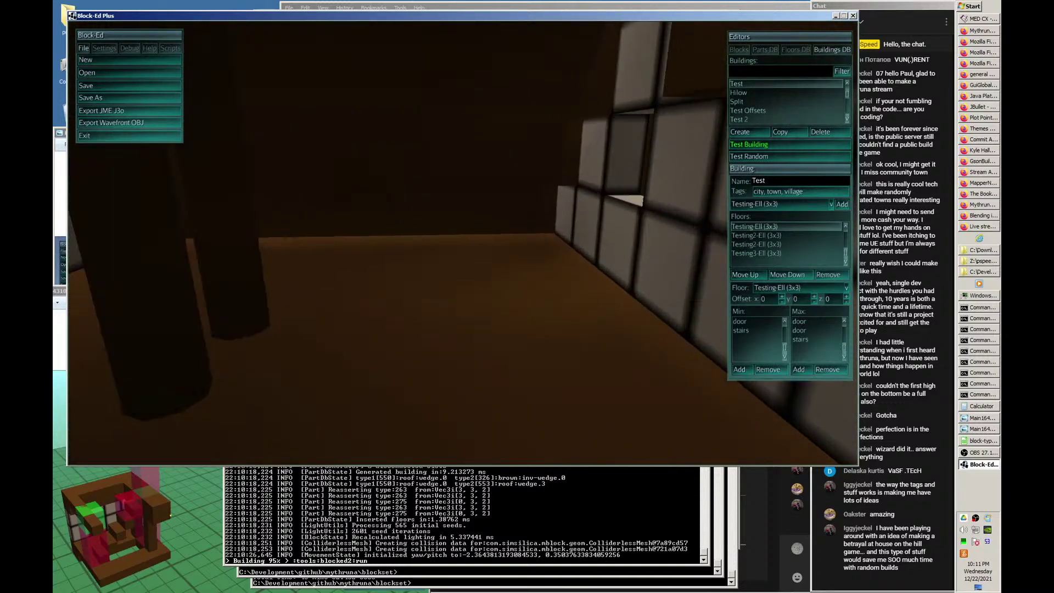
{"action": "key", "text": "w"}
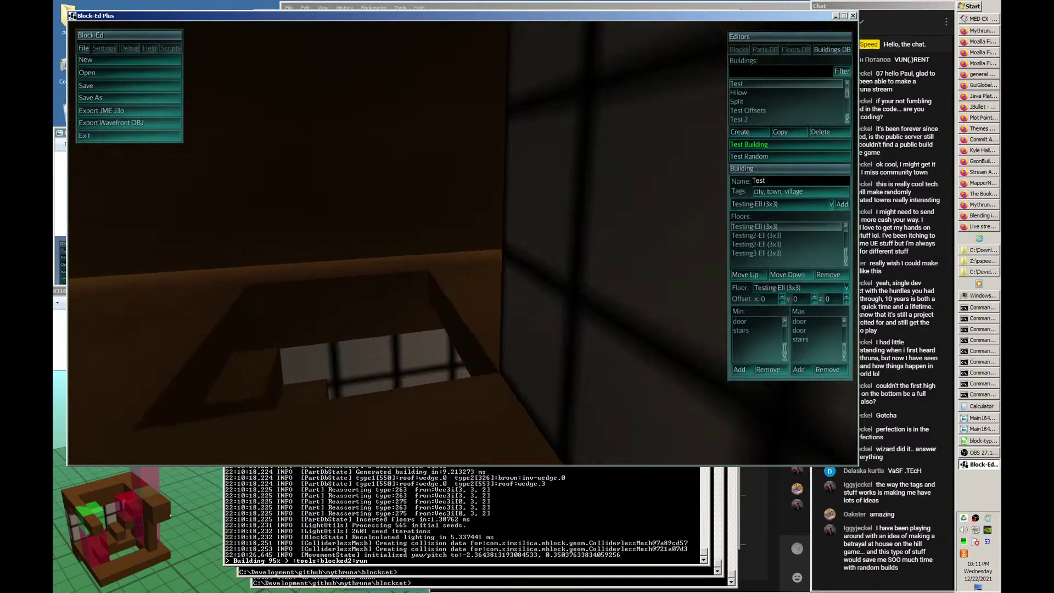
- Inspect the Test building's top-floor rooms and stair opening, and leave walking mode to view the whole house from outside
{"action": "key", "text": "w"}
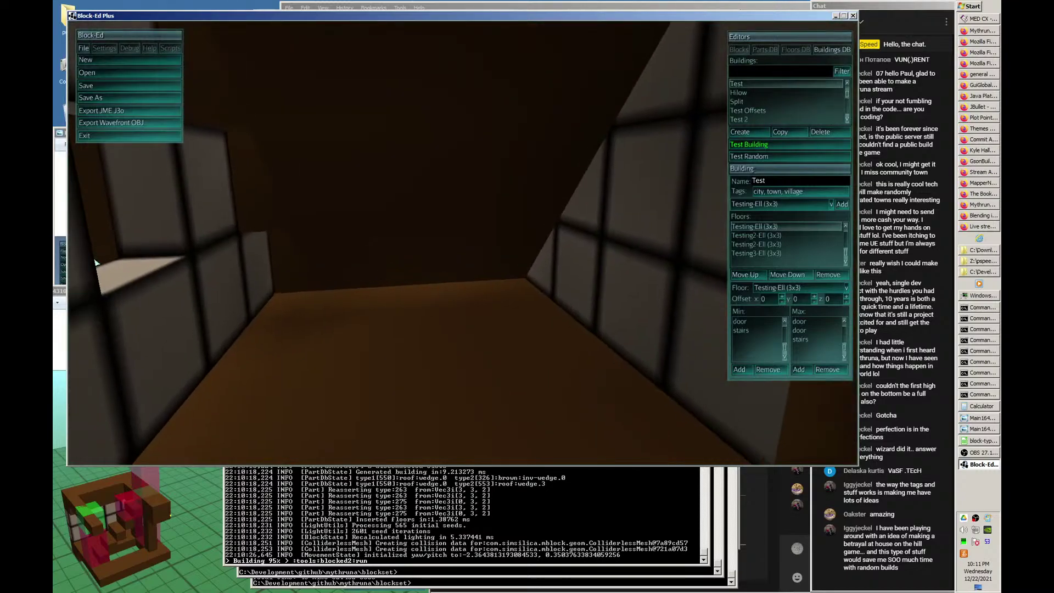
{"action": "key", "text": "w"}
{"action": "key", "text": "w"}
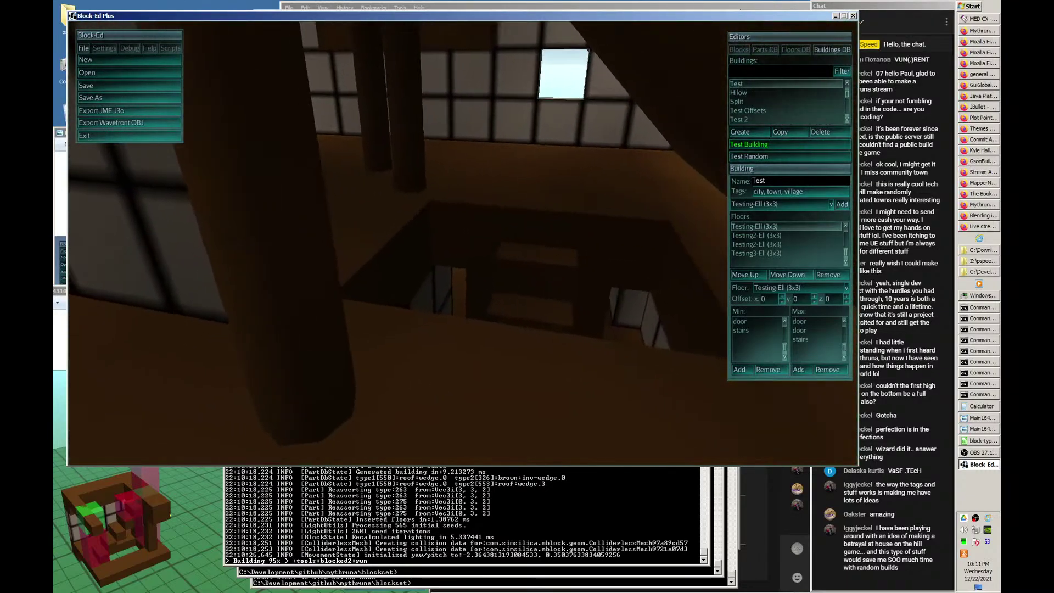
{"action": "key", "text": "w"}
{"action": "key", "text": "s"}
{"action": "key", "text": "w"}
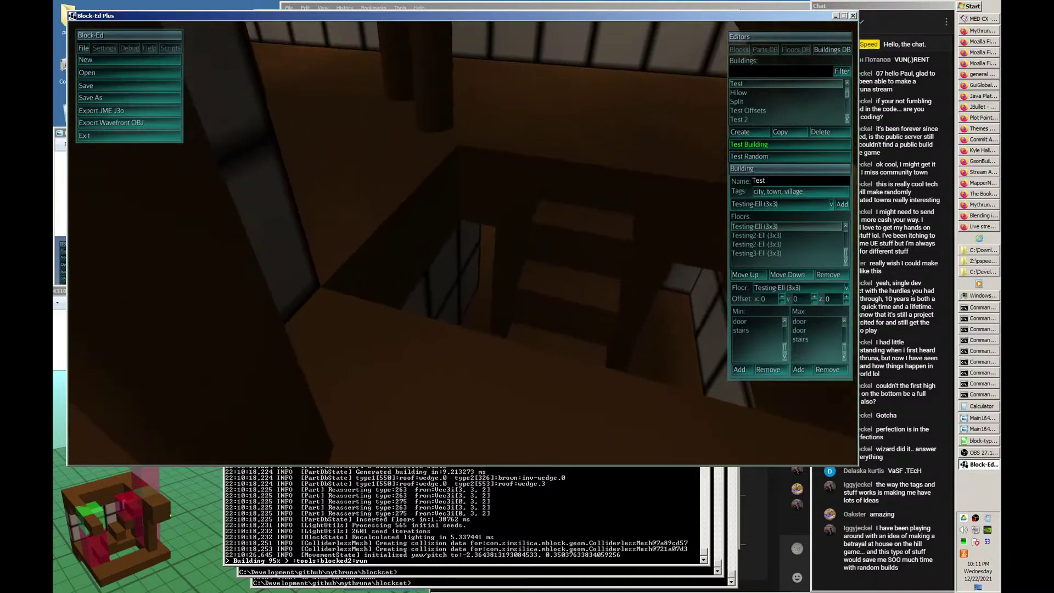
{"action": "key", "text": "w"}
{"action": "key", "text": "s"}
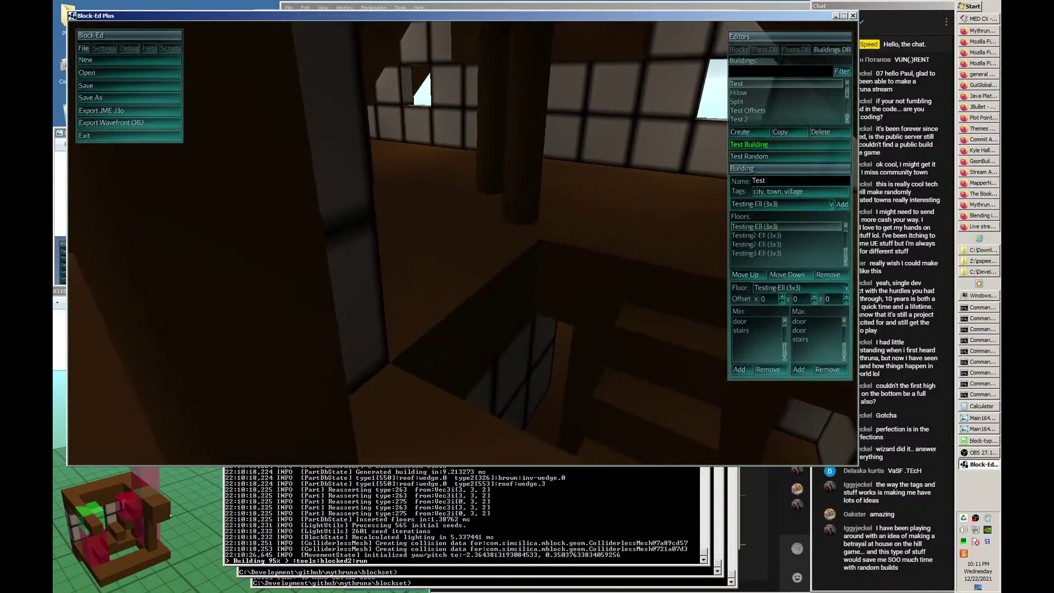
{"action": "key", "text": "w"}
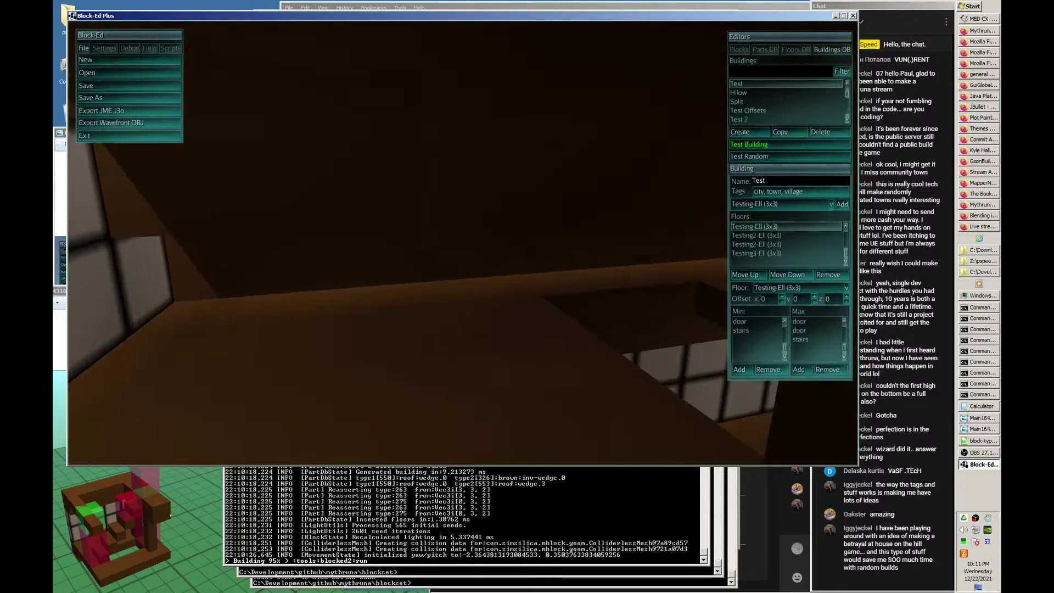
{"action": "key", "text": "Escape"}
{"action": "middle_click_drag", "start_coordinate": [573, 243], "coordinate": [611, 143]}
{"action": "scroll", "coordinate": [532, 233], "scroll_direction": "up", "scroll_amount": 1}
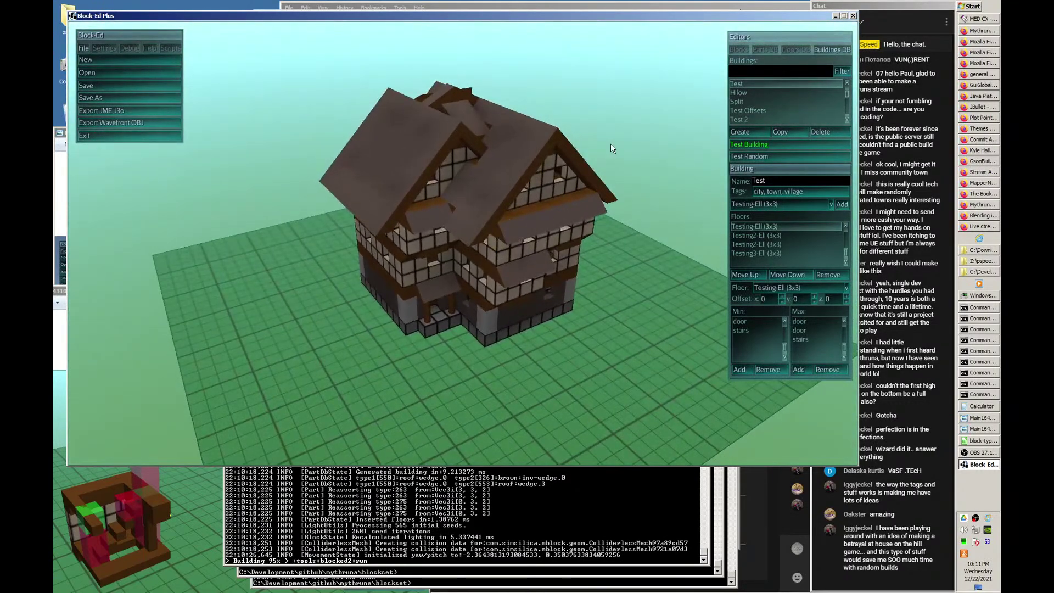
- Generate a long series of random test buildings, ending with a small stepped-roof house, and view that house from several sides
{"action": "left_click", "coordinate": [767, 159]}
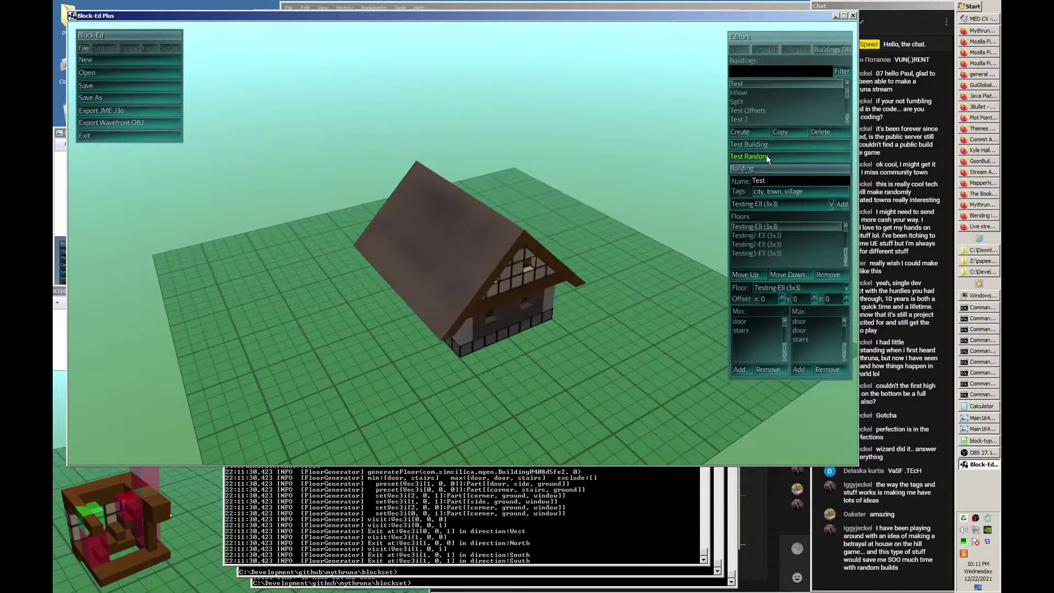
{"action": "left_click", "coordinate": [767, 159]}
{"action": "left_click", "coordinate": [768, 159]}
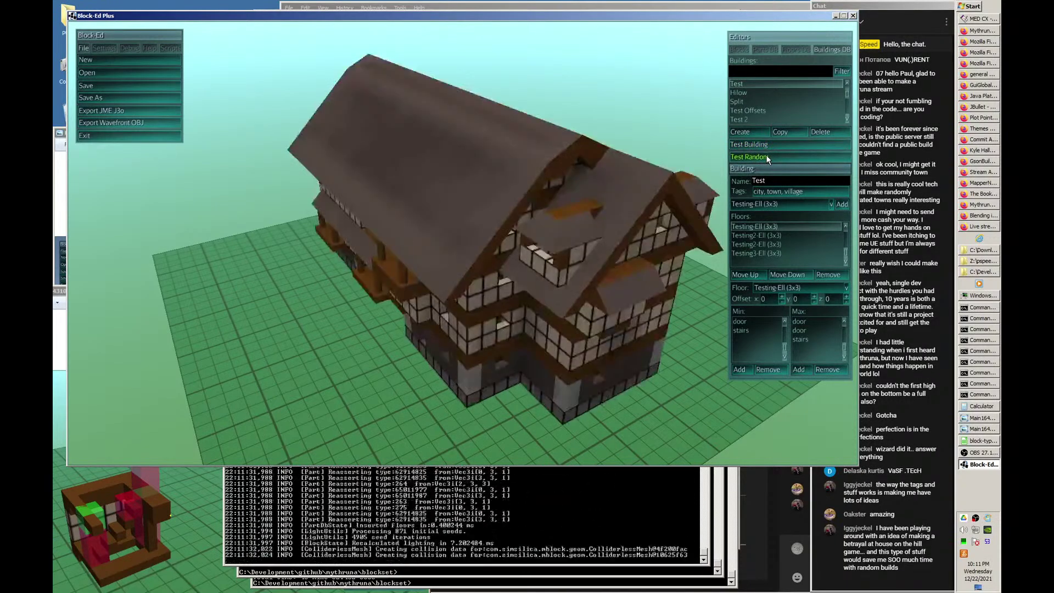
{"action": "left_click", "coordinate": [768, 159]}
{"action": "left_click", "coordinate": [768, 159]}
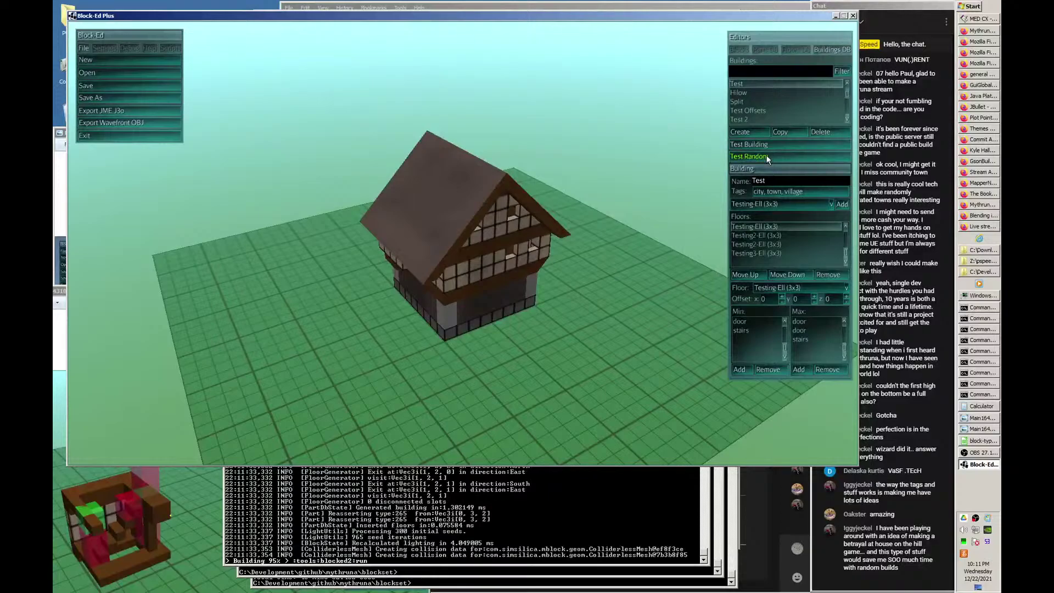
{"action": "left_click", "coordinate": [768, 159]}
{"action": "left_click", "coordinate": [767, 159]}
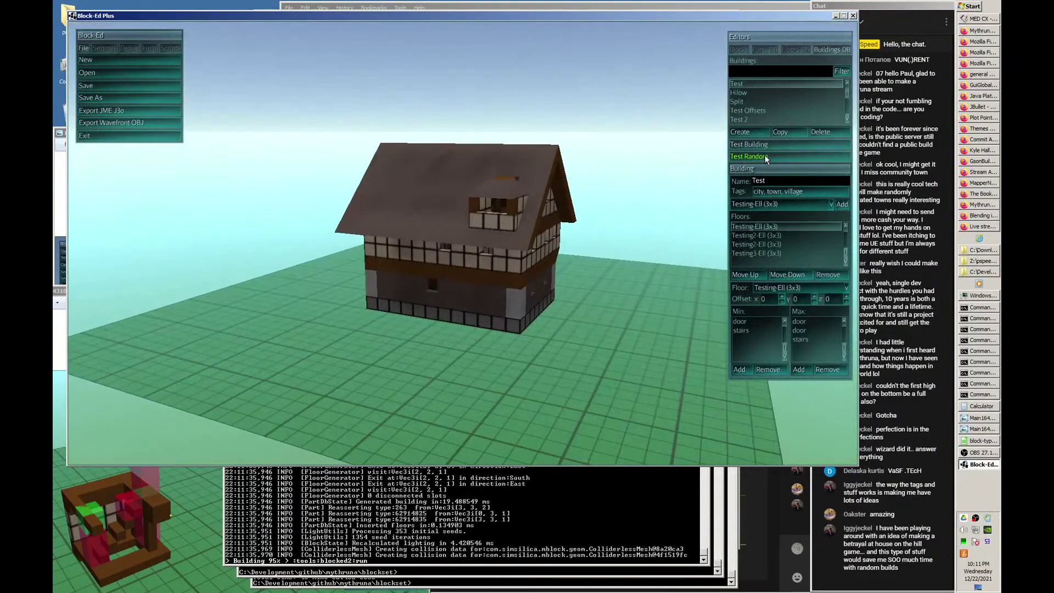
{"action": "left_click", "coordinate": [768, 159]}
{"action": "left_click", "coordinate": [767, 159]}
{"action": "left_click", "coordinate": [767, 159]}
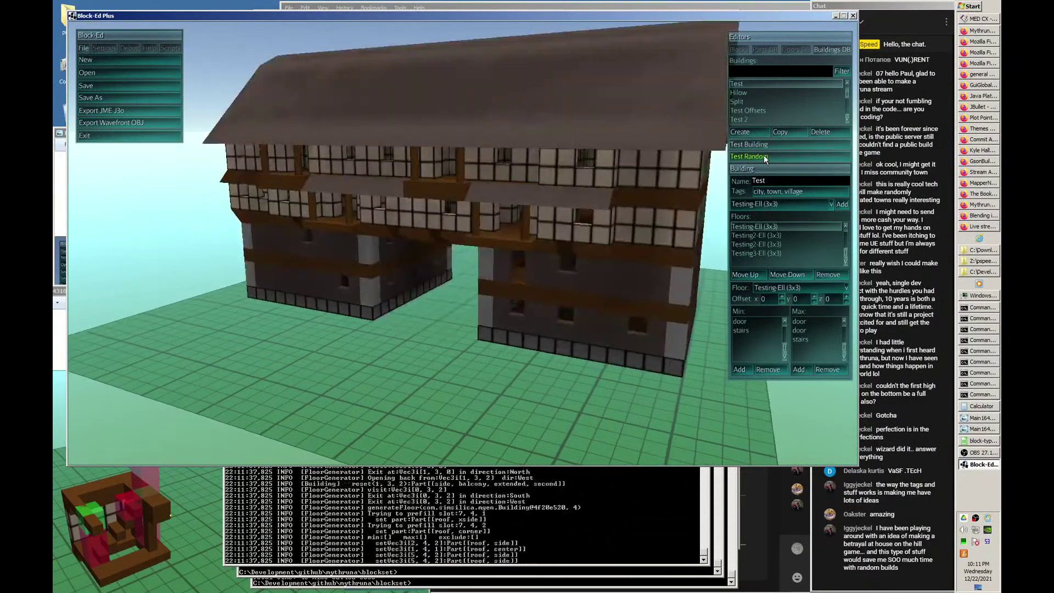
{"action": "left_click", "coordinate": [765, 159]}
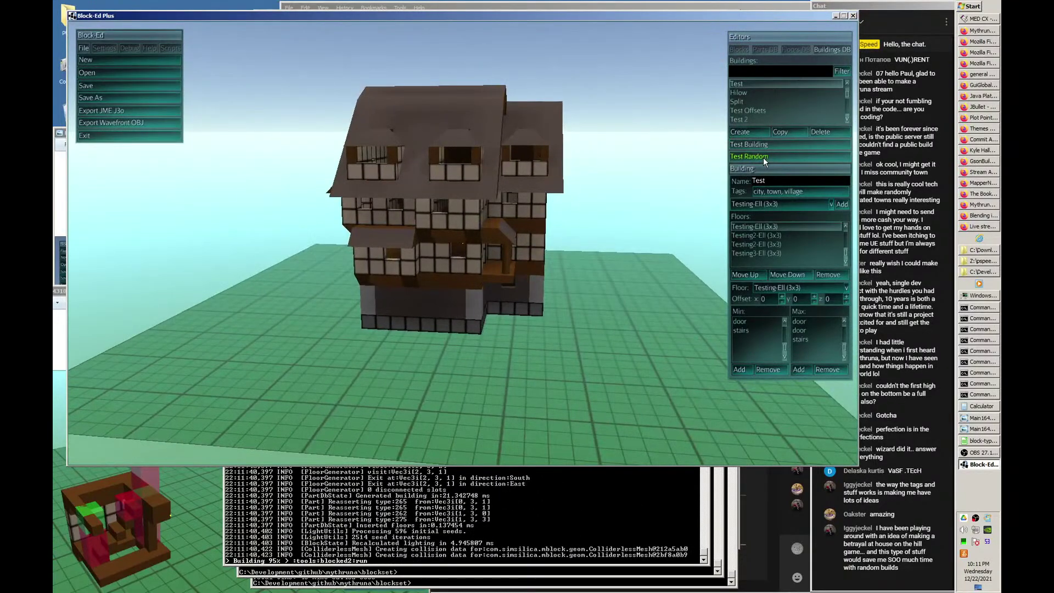
{"action": "left_click", "coordinate": [765, 159]}
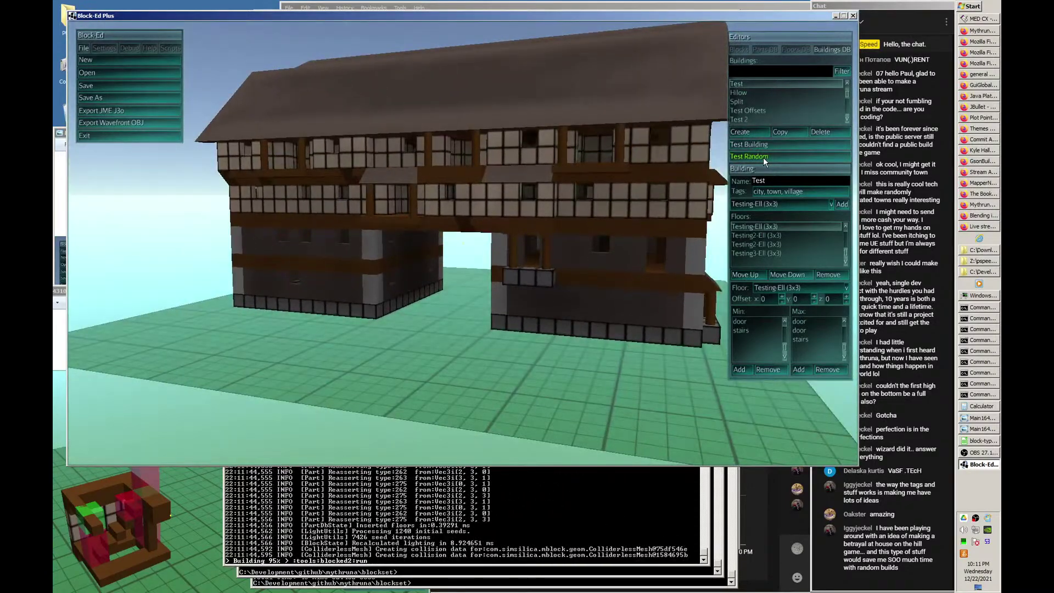
{"action": "left_click", "coordinate": [765, 158]}
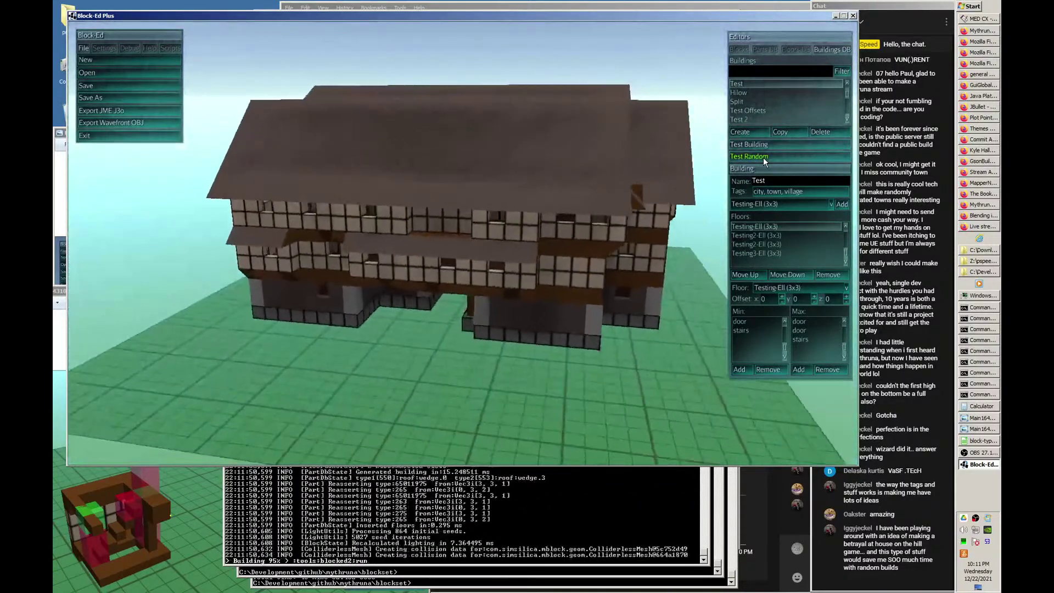
{"action": "left_click", "coordinate": [764, 159]}
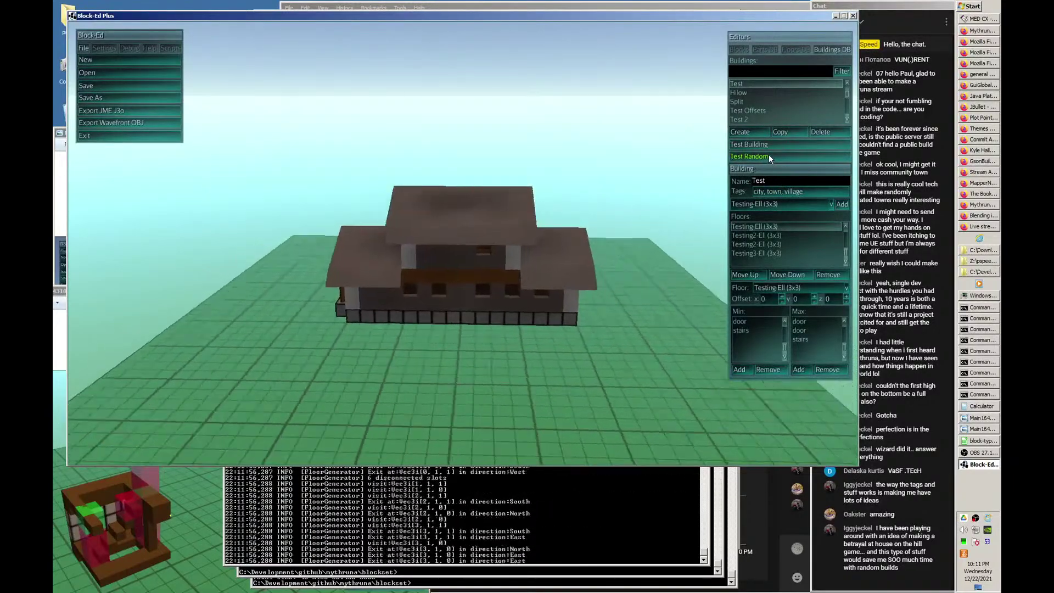
{"action": "left_click", "coordinate": [770, 158]}
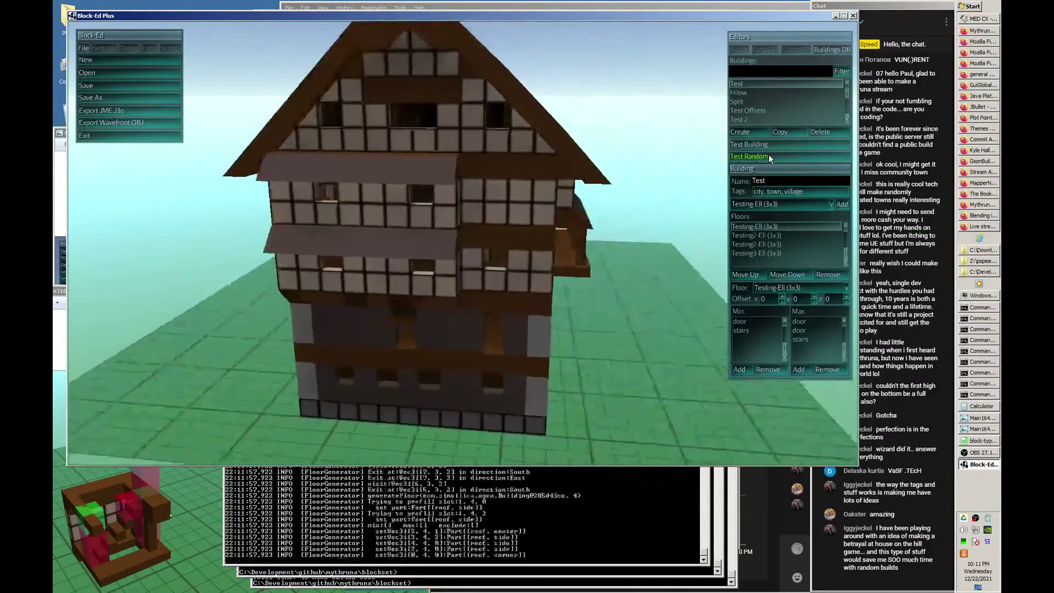
{"action": "left_click", "coordinate": [771, 159]}
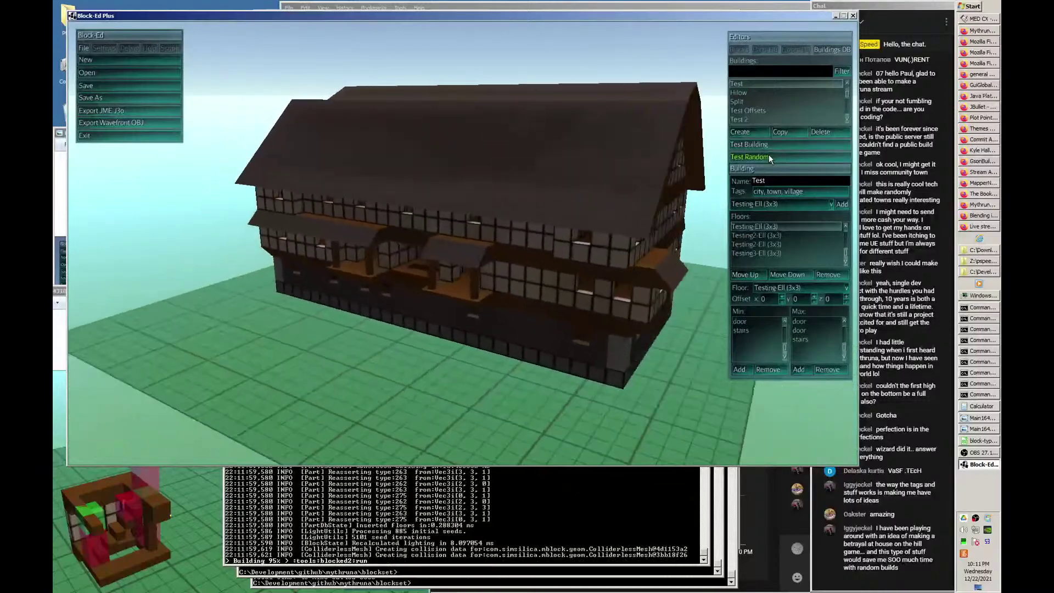
{"action": "left_click", "coordinate": [770, 159]}
{"action": "left_click", "coordinate": [770, 159]}
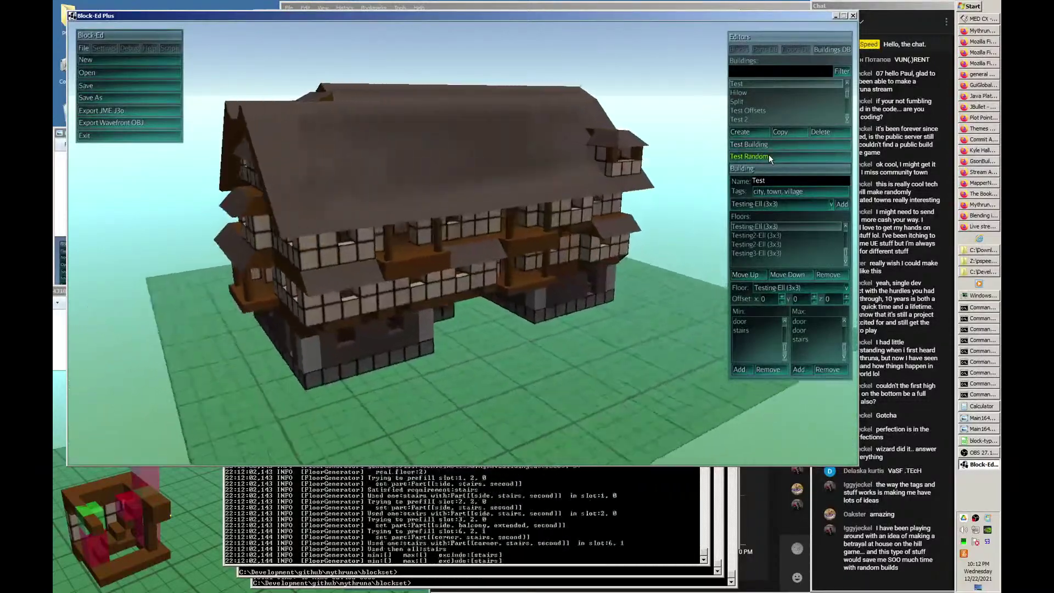
{"action": "left_click", "coordinate": [770, 159]}
{"action": "left_click", "coordinate": [771, 158]}
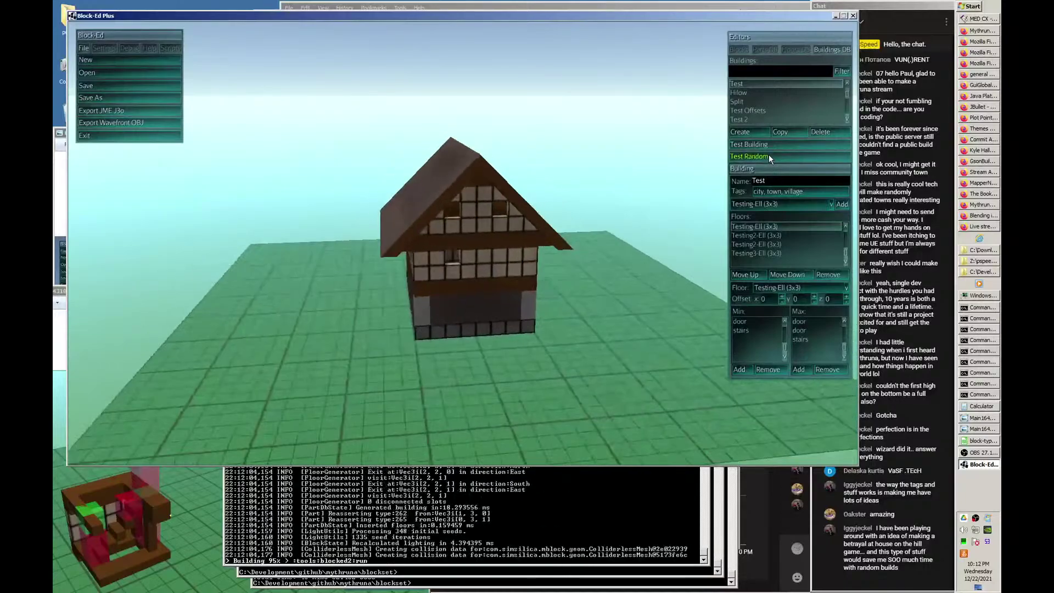
{"action": "left_click", "coordinate": [770, 159]}
{"action": "left_click", "coordinate": [771, 159]}
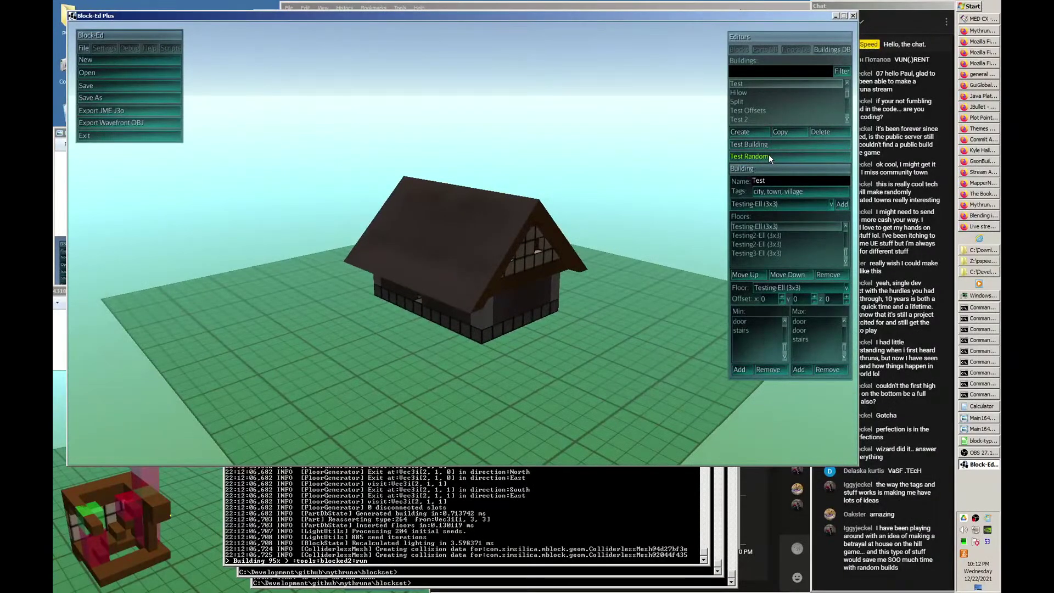
{"action": "left_click", "coordinate": [771, 159]}
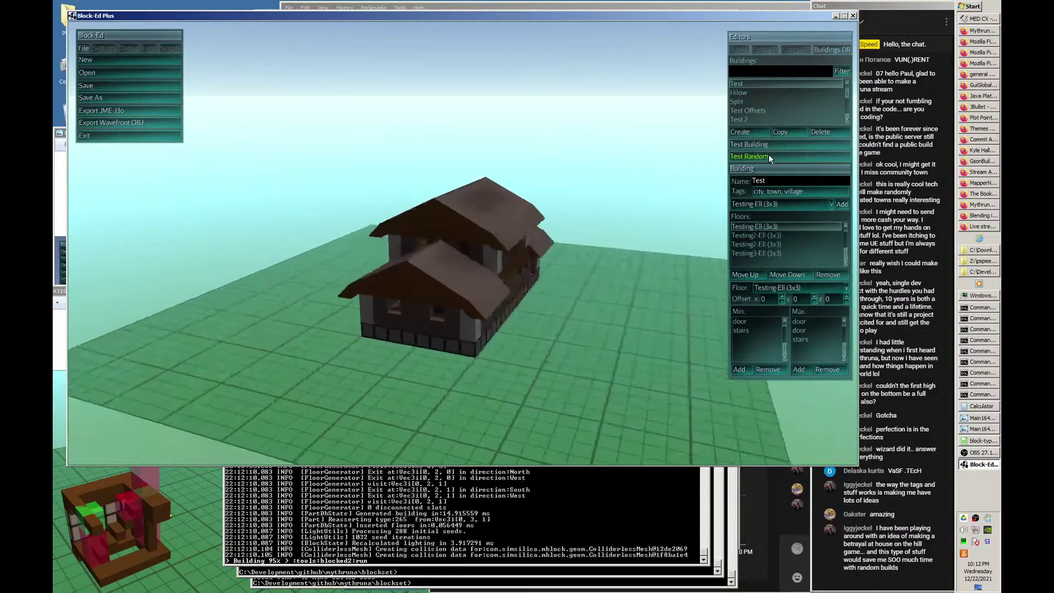
{"action": "middle_click_drag", "start_coordinate": [506, 308], "coordinate": [402, 337]}
{"action": "key", "text": "a"}
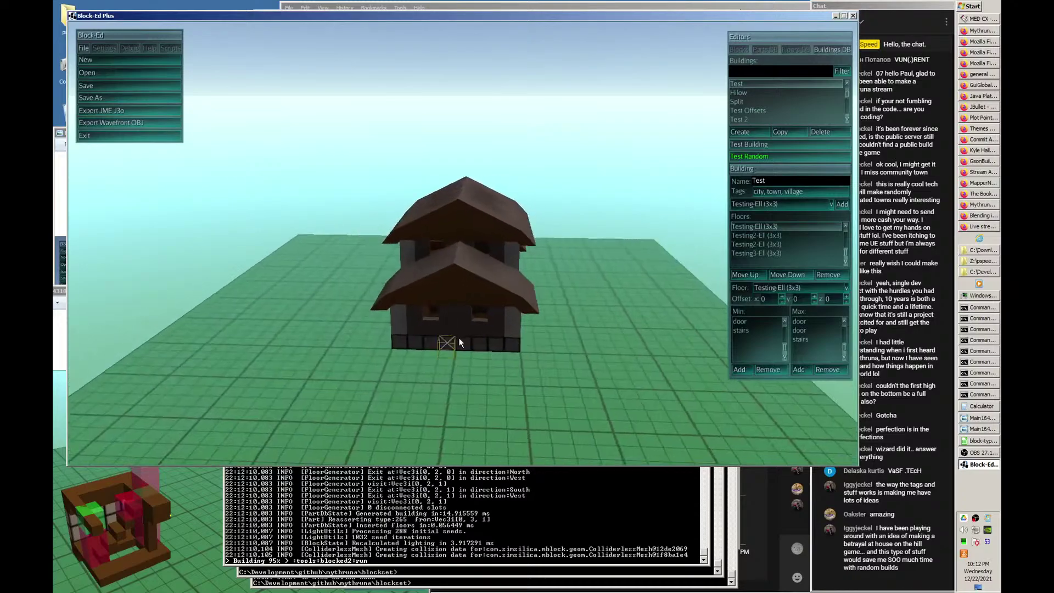
- Find the second-floor side stairs parts in the parts database and load the blocks of the first two for viewing
{"action": "left_click", "coordinate": [766, 50]}
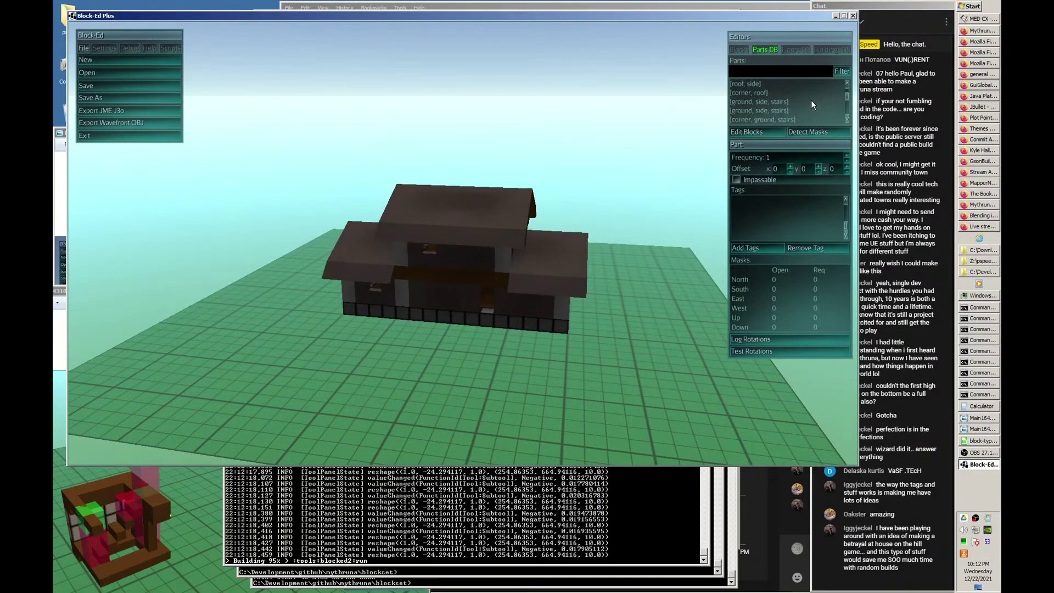
{"action": "scroll", "coordinate": [808, 100], "scroll_direction": "down", "scroll_amount": 5}
{"action": "mouse_move", "coordinate": [844, 104]}
{"action": "left_mouse_down"}
{"action": "mouse_move", "coordinate": [848, 123]}
{"action": "mouse_move", "coordinate": [849, 111]}
{"action": "left_mouse_up"}
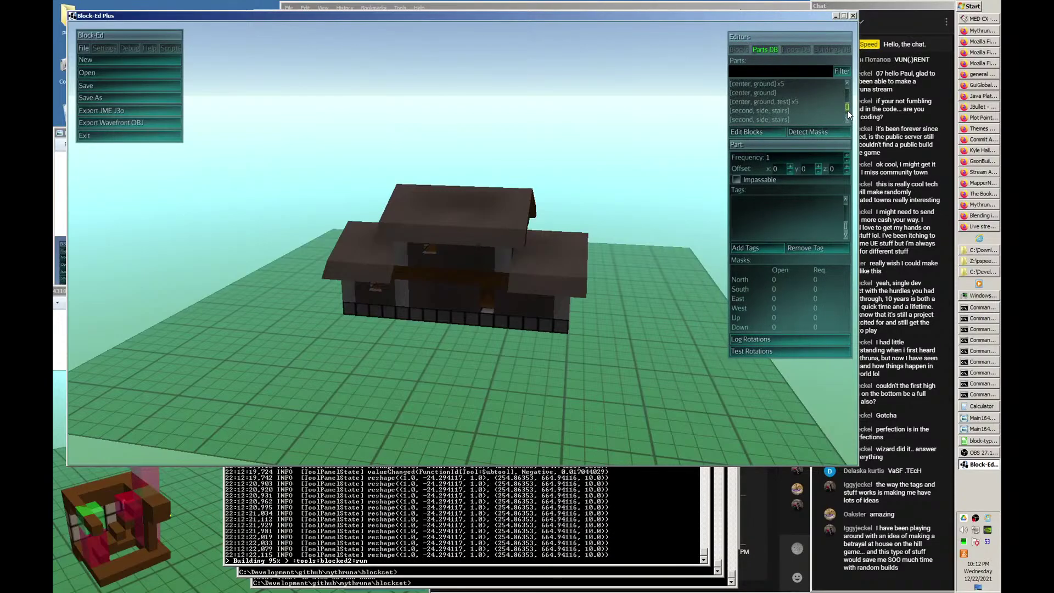
{"action": "left_click", "coordinate": [771, 111]}
{"action": "left_click", "coordinate": [762, 132]}
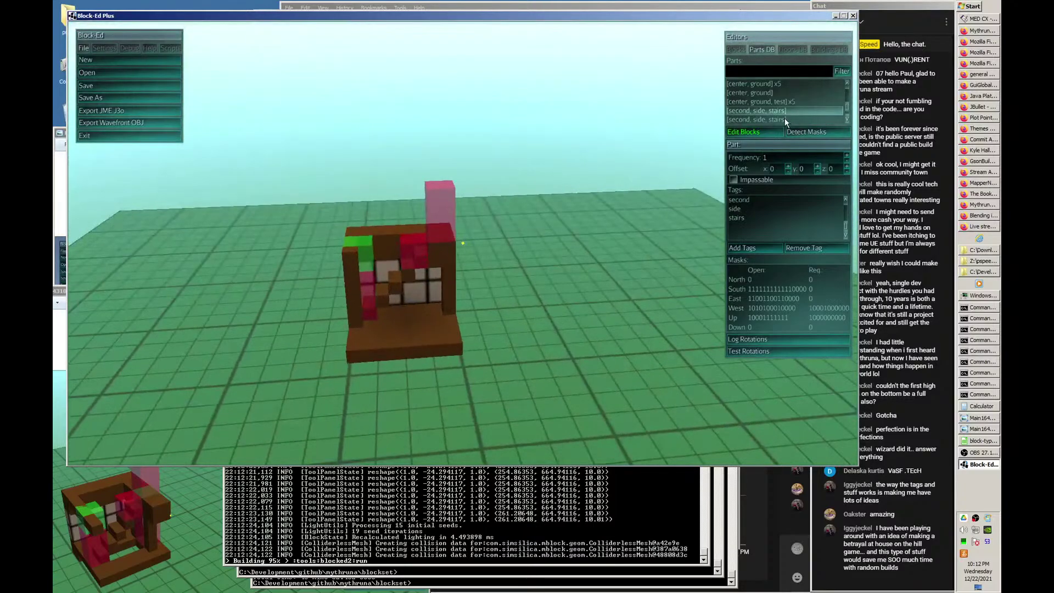
{"action": "left_click", "coordinate": [785, 118]}
{"action": "left_click", "coordinate": [762, 133]}
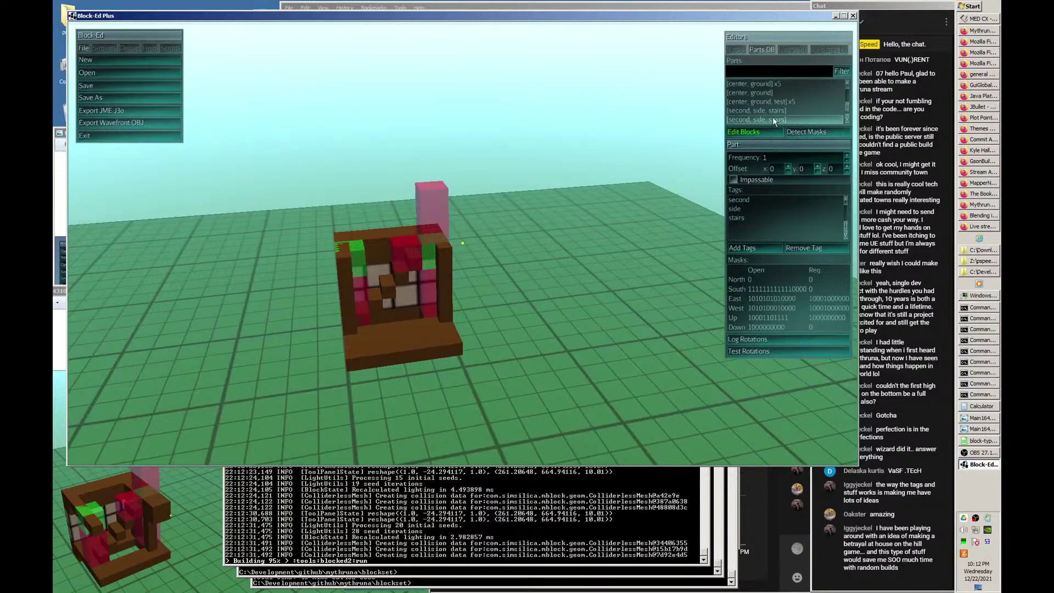
- Load the blocks of the third [second, side, stairs] part and of the [ground, side, stairs] part below it for viewing
{"action": "left_click", "coordinate": [848, 118]}
{"action": "left_click", "coordinate": [848, 118]}
{"action": "left_click", "coordinate": [846, 117]}
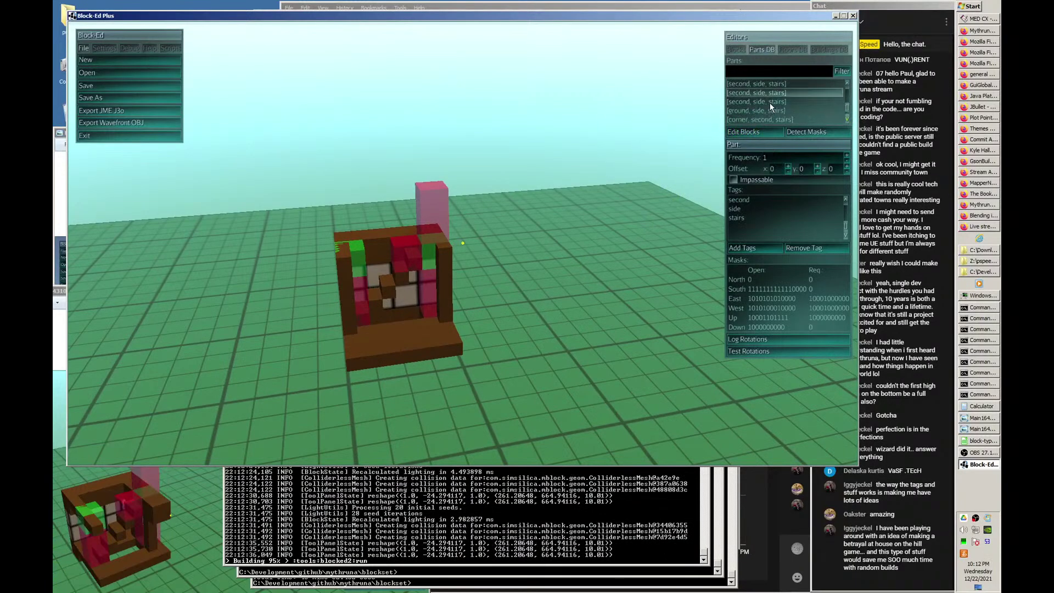
{"action": "left_click", "coordinate": [770, 104]}
{"action": "left_click", "coordinate": [762, 131]}
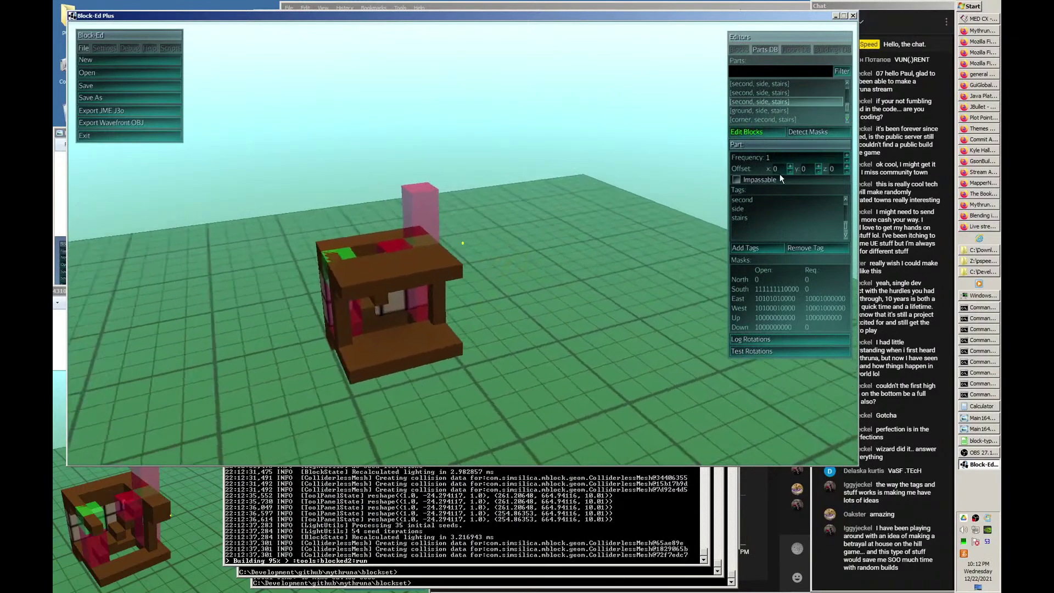
{"action": "left_click", "coordinate": [770, 112]}
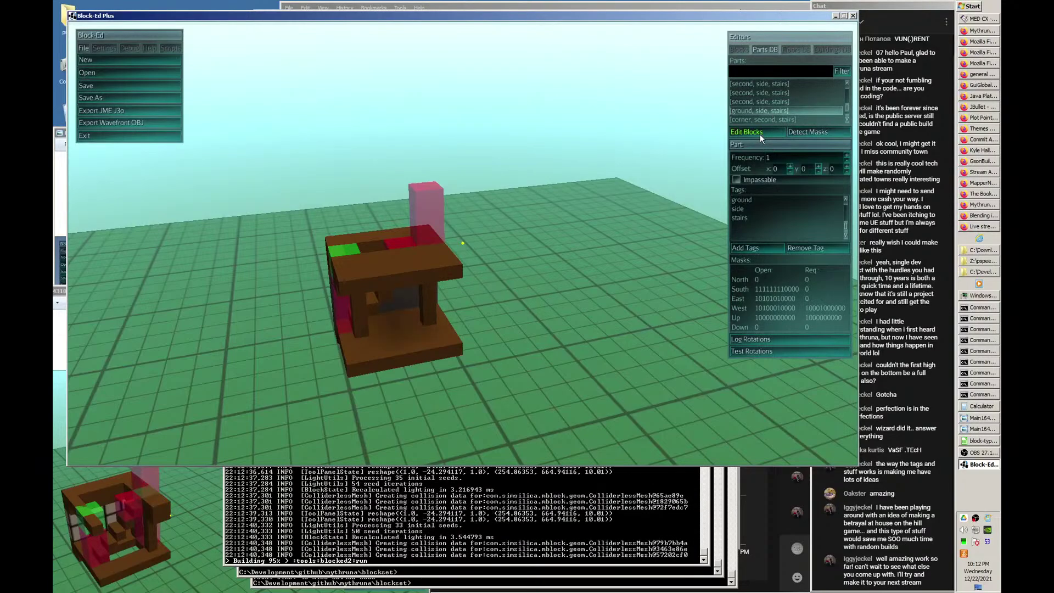
{"action": "left_click", "coordinate": [760, 134]}
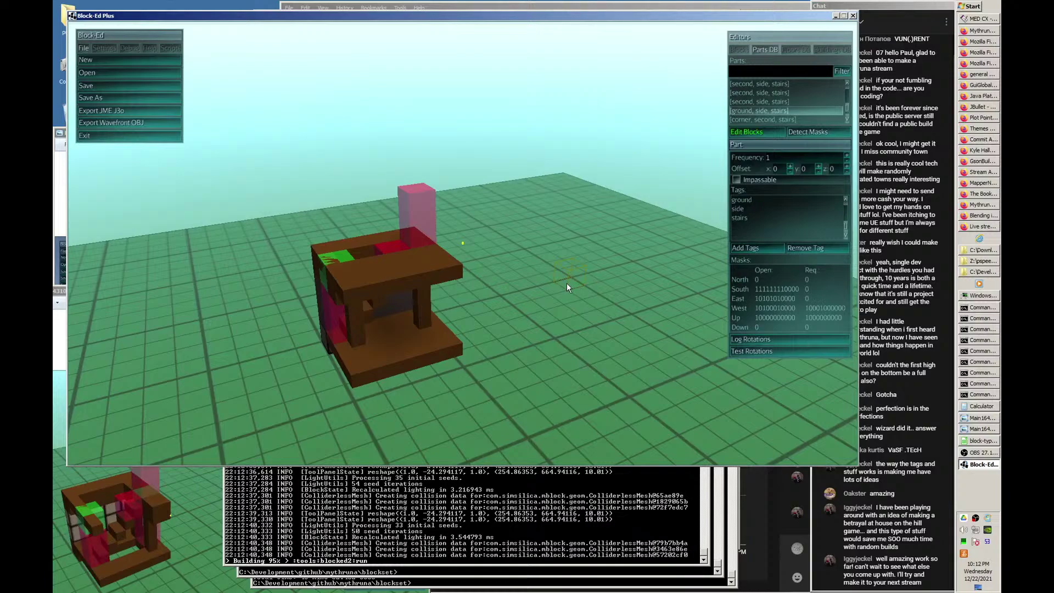
{"action": "key", "text": "d"}
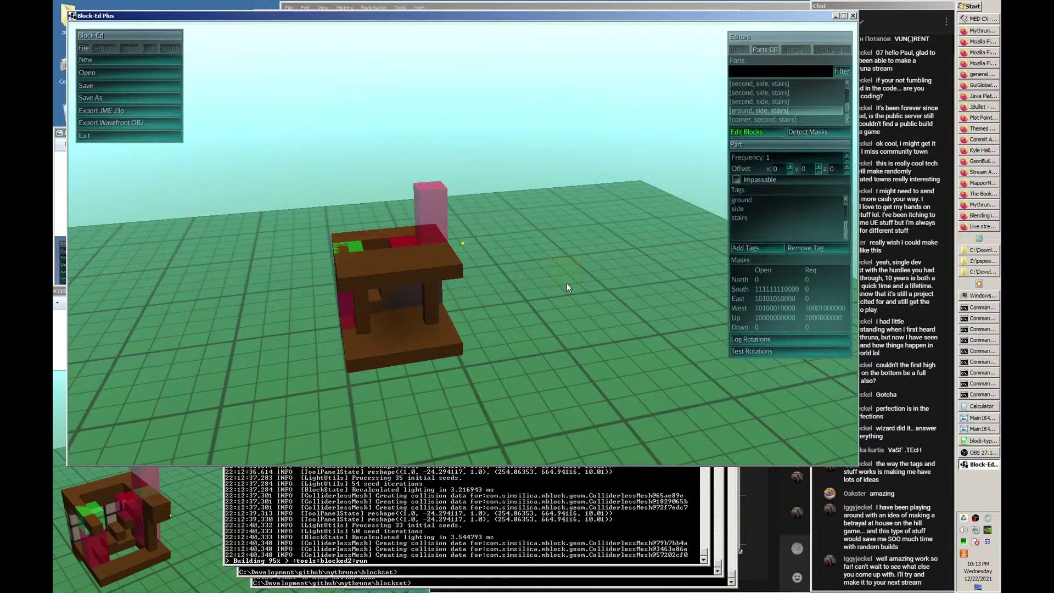
- Close Block-Ed Plus and list the contents of the parent tools folder in the command prompt
{"action": "left_click", "coordinate": [853, 16]}
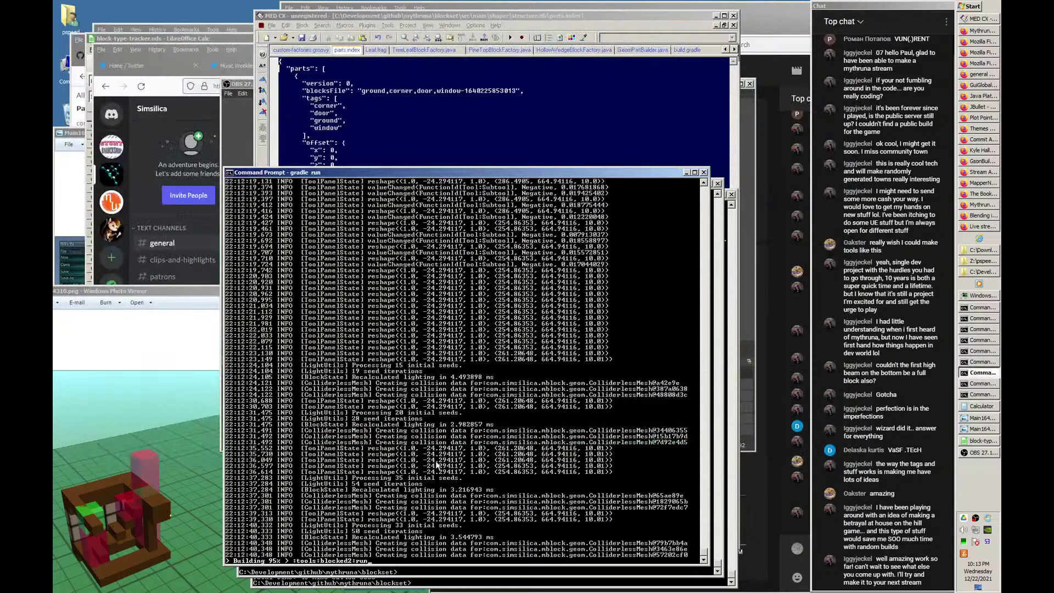
{"action": "type", "text": "cd ..\\"}
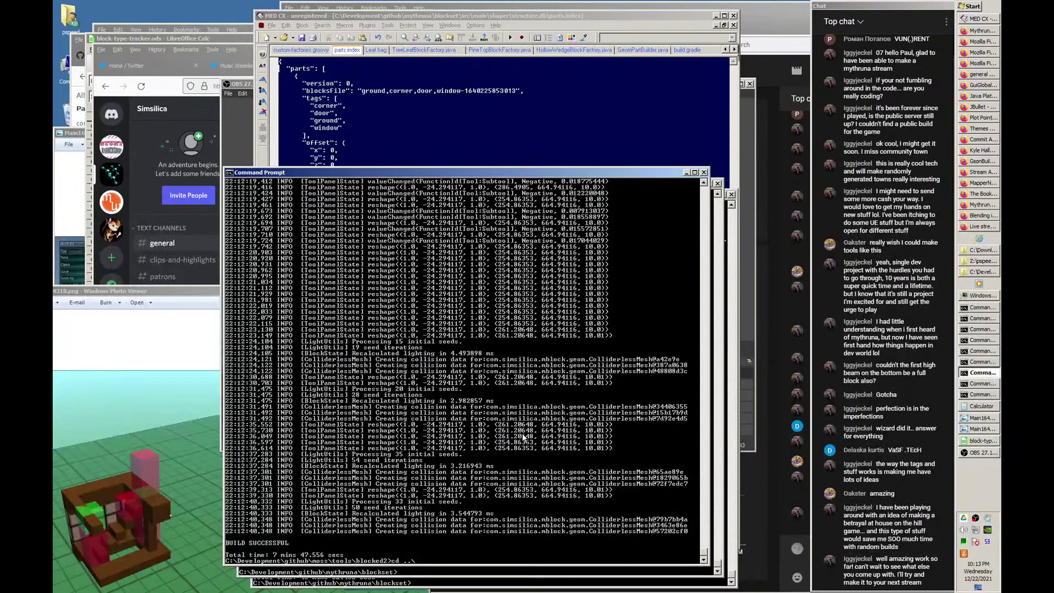
{"action": "type", "text": "ch"}
{"action": "key", "text": "BackSpace"}
{"action": "key", "text": "BackSpace"}
{"action": "key", "text": "Return"}
{"action": "type", "text": "dir"}
{"action": "key", "text": "Return"}
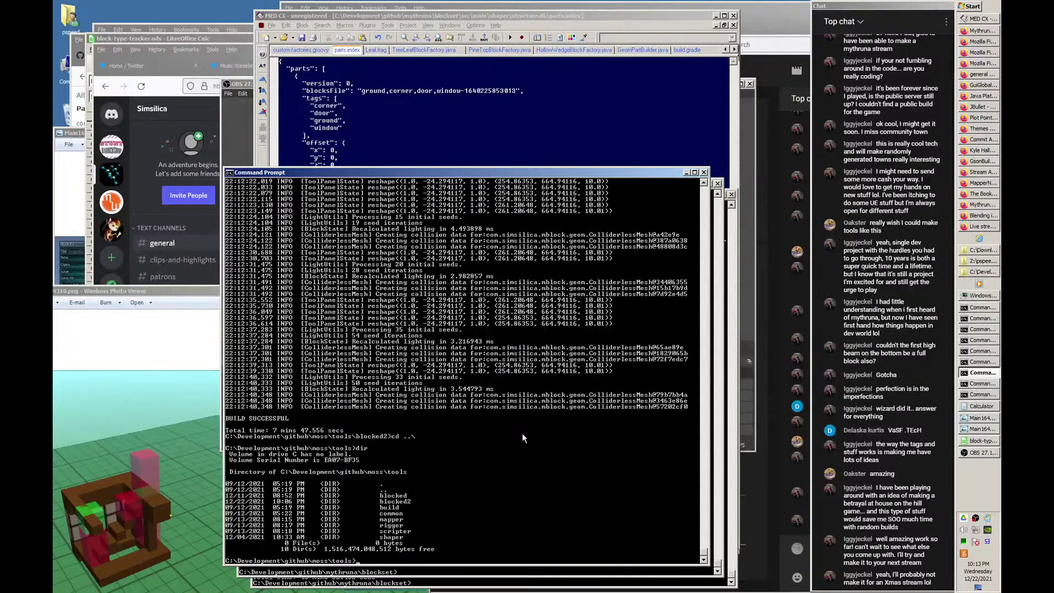
- Change to the rigger folder and launch the rigger tool with gradle run
{"action": "type", "text": "cd rigger"}
{"action": "key", "text": "Return"}
{"action": "type", "text": "gradle run"}
{"action": "key", "text": "Return"}
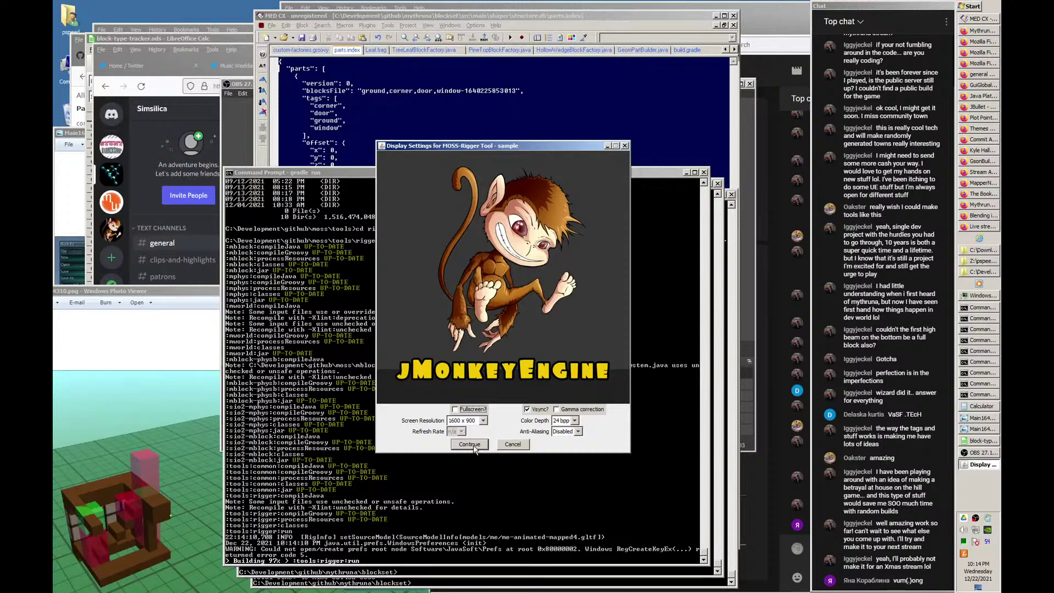
- Accept the 1600 x 900 display settings to start the rigger tool and view the clothed character from several angles
{"action": "left_click", "coordinate": [470, 445]}
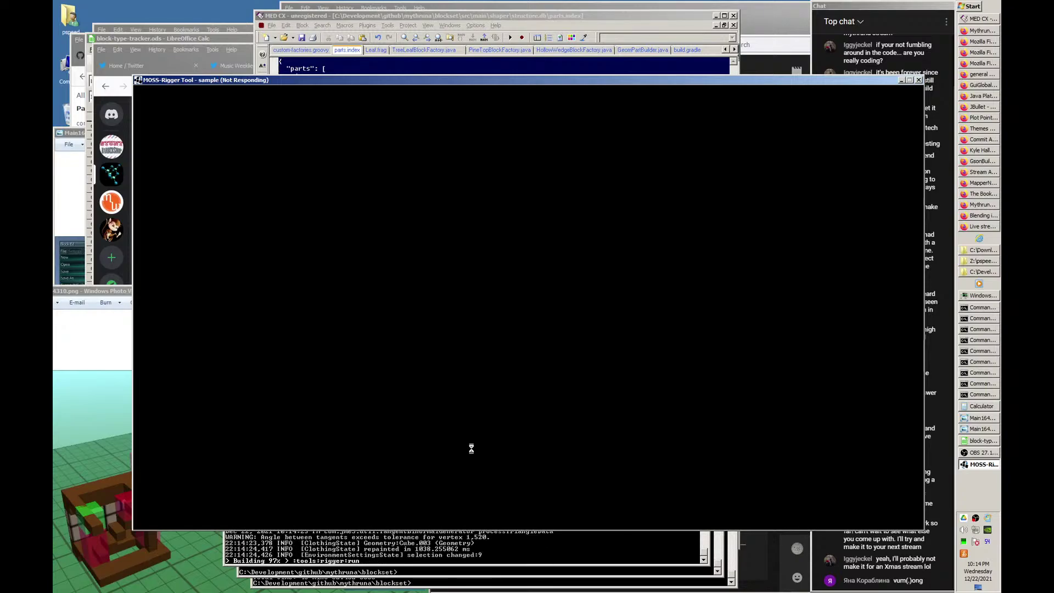
{"action": "key", "text": "s"}
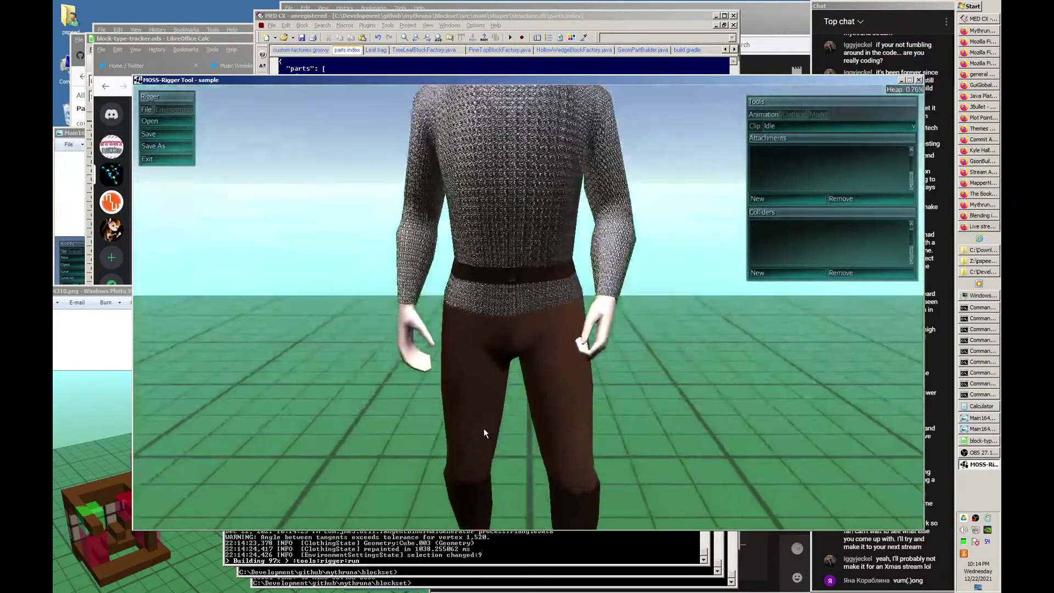
{"action": "scroll", "coordinate": [484, 429], "scroll_direction": "down", "scroll_amount": 4}
{"action": "key", "text": "w"}
{"action": "key", "text": "a"}
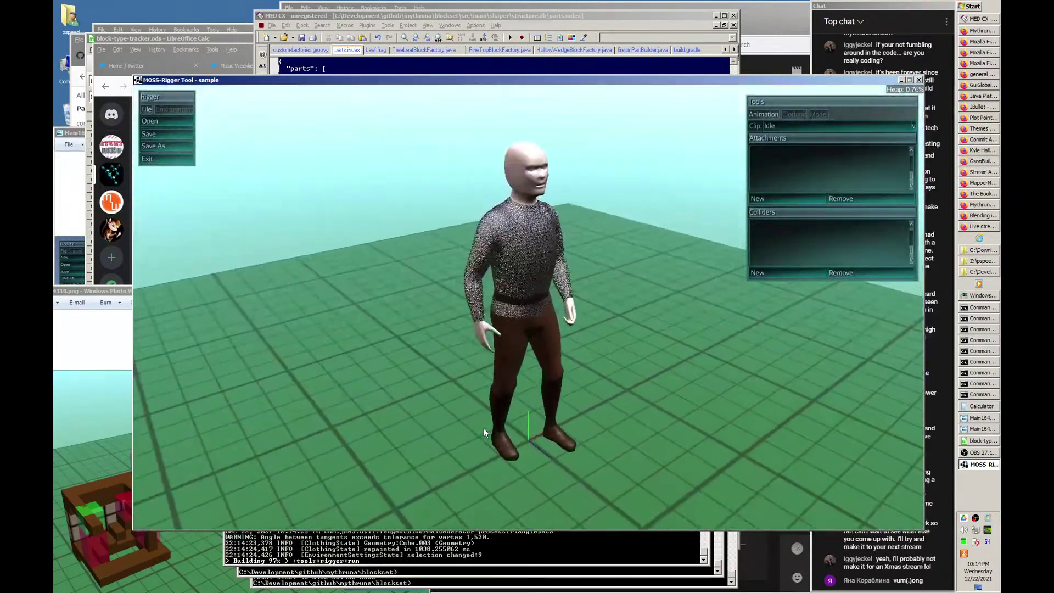
{"action": "key", "text": "s"}
{"action": "key", "text": "d"}
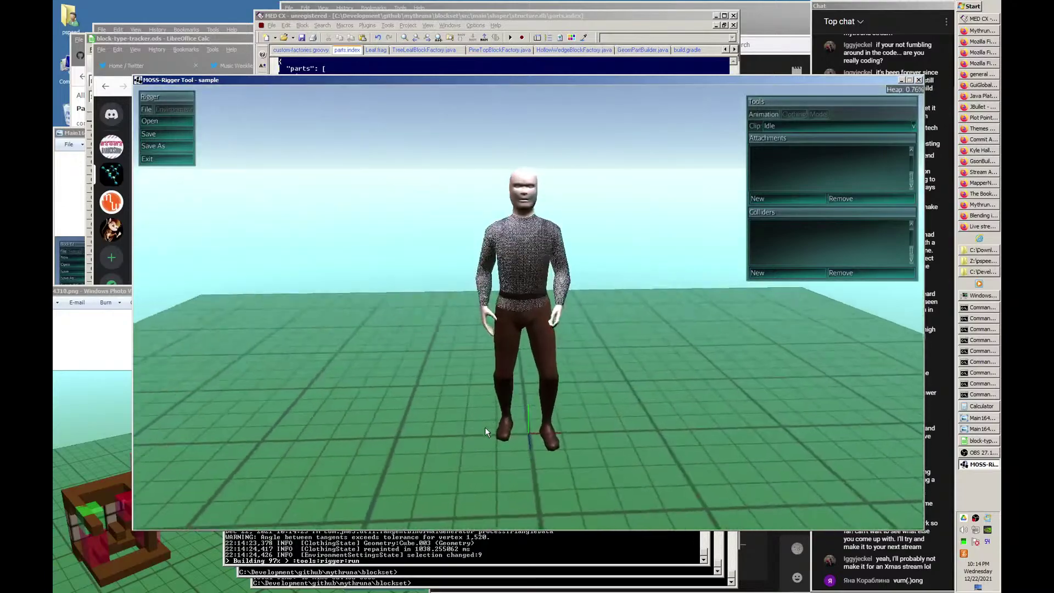
{"action": "key", "text": "a"}
{"action": "key", "text": "w"}
{"action": "key", "text": "s"}
{"action": "key", "text": "w"}
- Show the clothing tools and examine the character's chainmail shirt, belt and trousers from several angles
{"action": "left_click", "coordinate": [799, 114]}
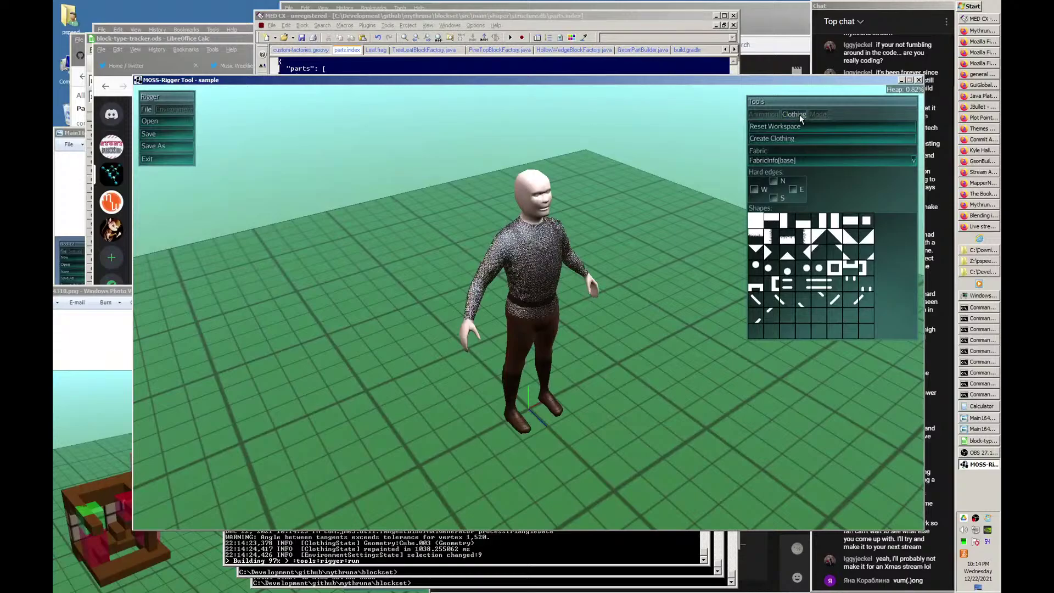
{"action": "key", "text": "d"}
{"action": "scroll", "coordinate": [707, 204], "scroll_direction": "up", "scroll_amount": 3}
{"action": "key", "text": "s"}
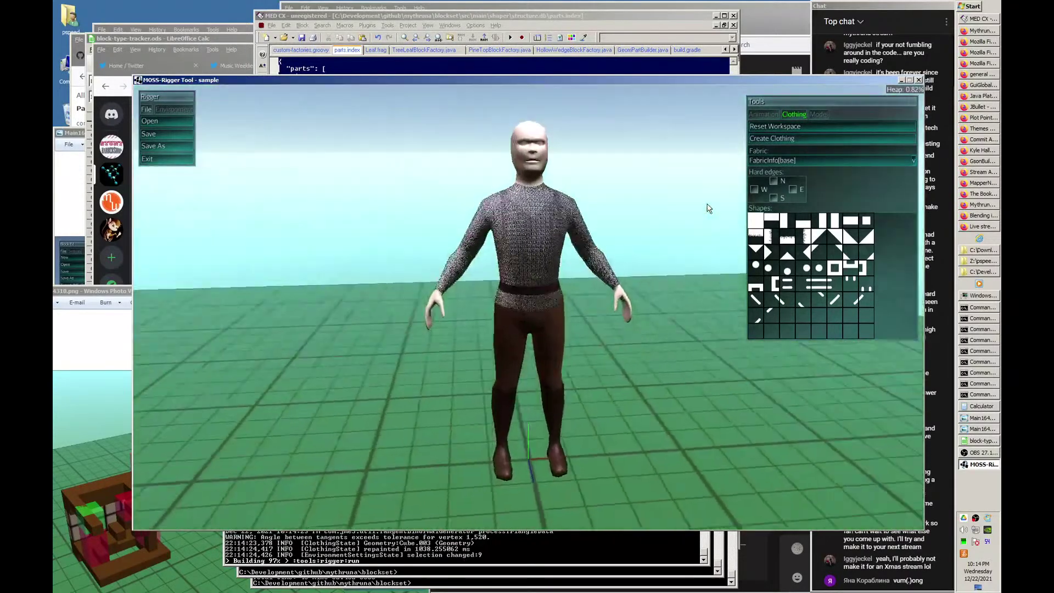
{"action": "key", "text": "w"}
{"action": "key", "text": "a"}
{"action": "key", "text": "d"}
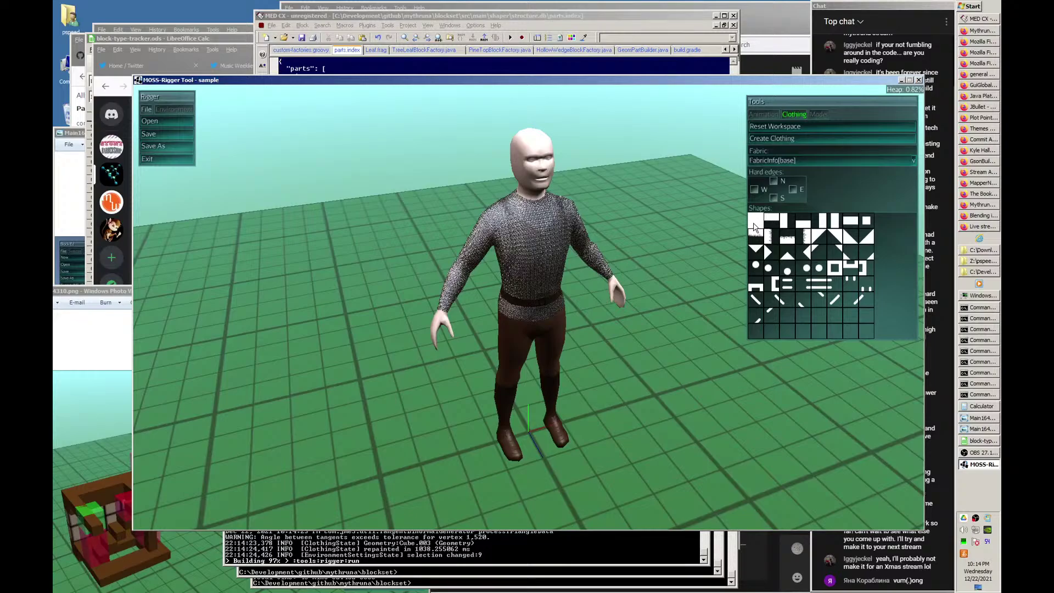
{"action": "key", "text": "d"}
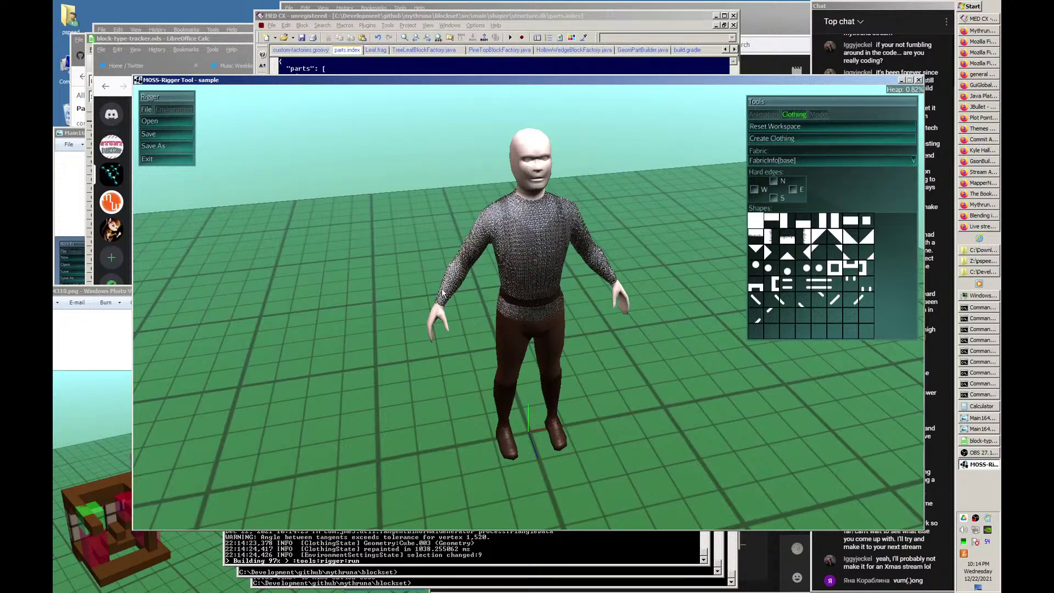
{"action": "key", "text": "a"}
{"action": "key", "text": "w"}
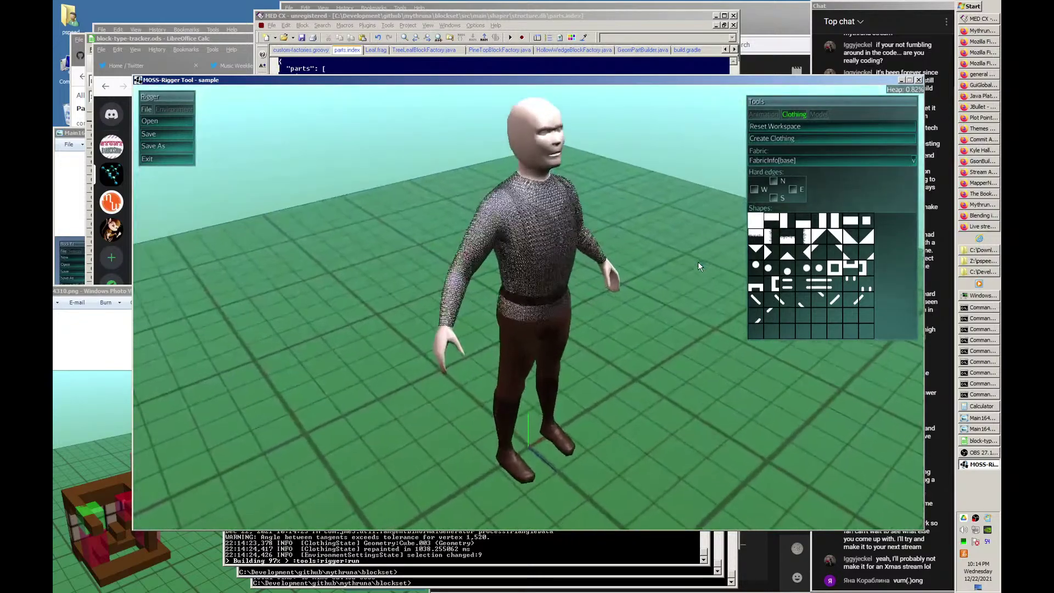
{"action": "scroll", "coordinate": [699, 266], "scroll_direction": "up", "scroll_amount": 2}
{"action": "key", "text": "s"}
{"action": "key", "text": "d"}
{"action": "key", "text": "w"}
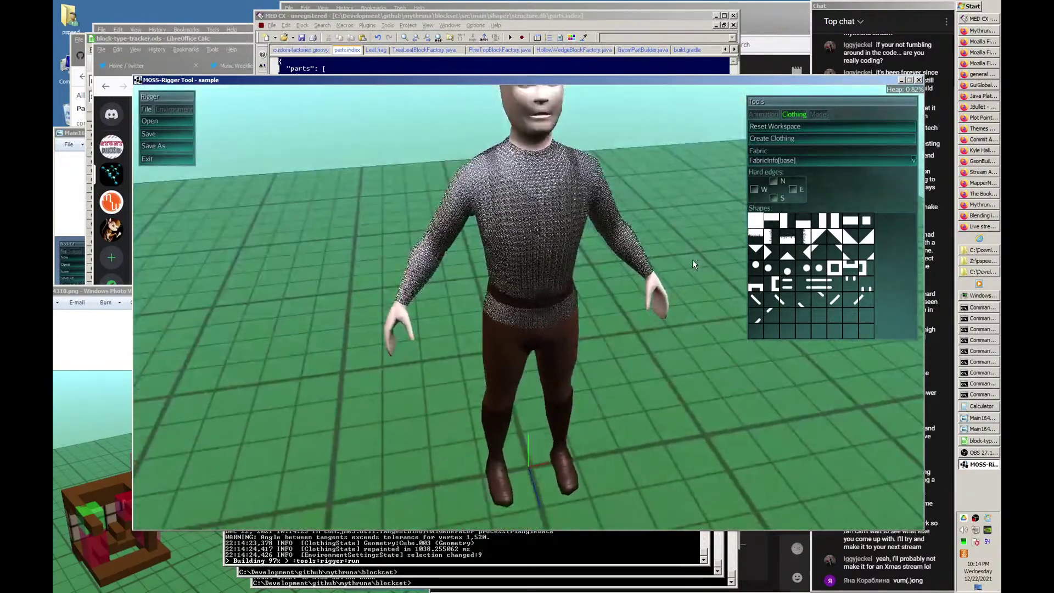
{"action": "key", "text": "a"}
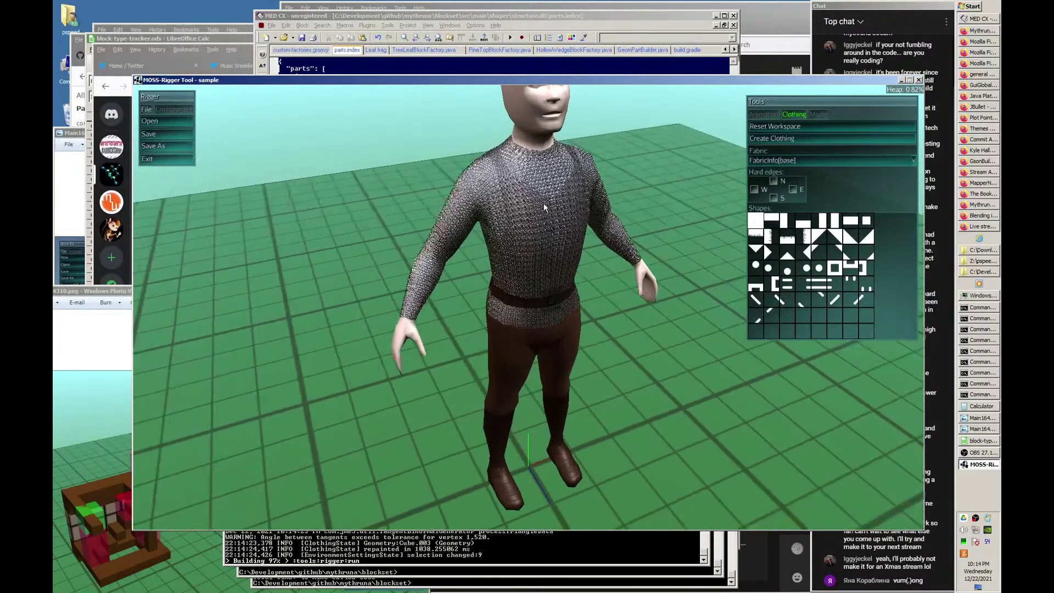
{"action": "key", "text": "d"}
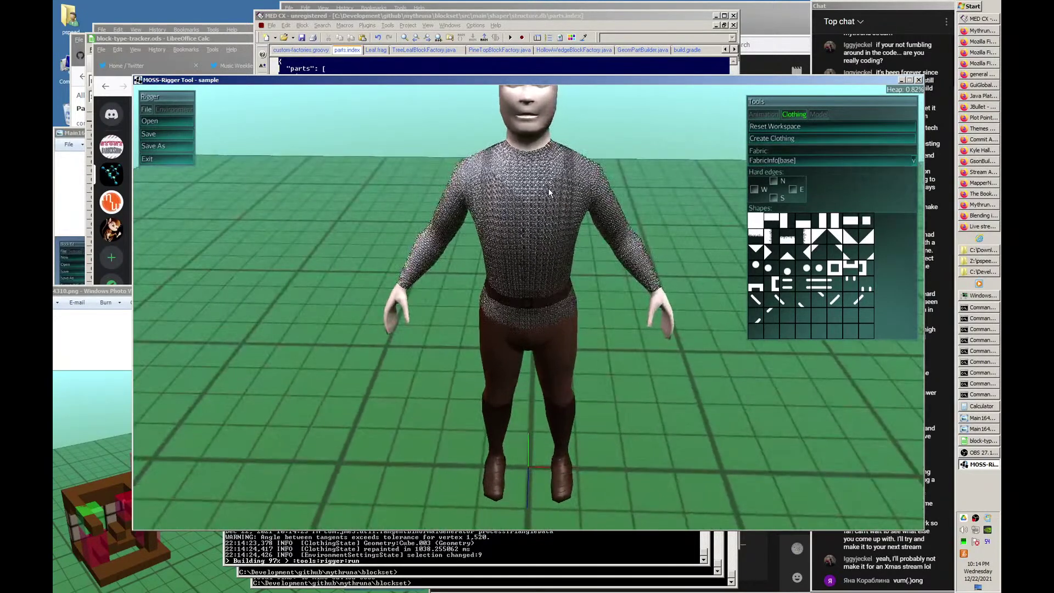
{"action": "key", "text": "w"}
{"action": "key", "text": "a"}
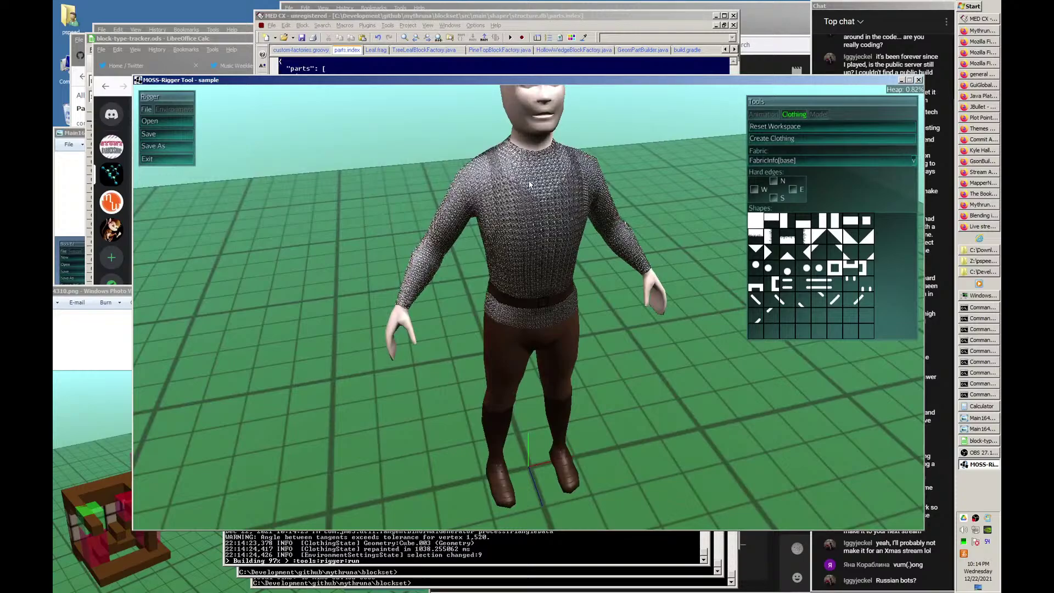
- Remove chainmail swatches across the character's upper chest to expose the clothing layers underneath
{"action": "left_click", "coordinate": [540, 187]}
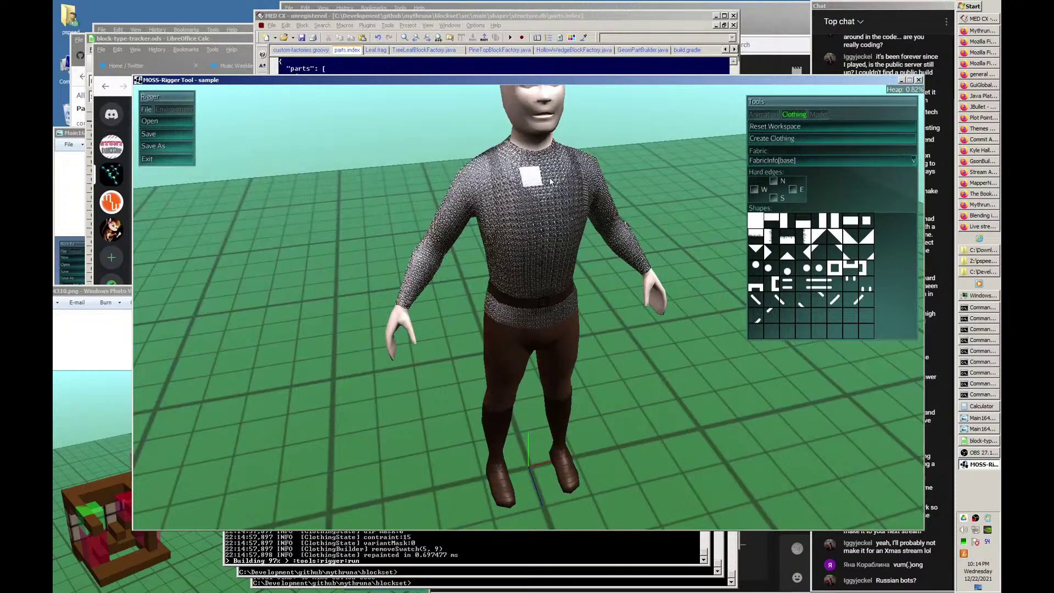
{"action": "left_click", "coordinate": [551, 181]}
{"action": "key", "text": "d"}
{"action": "scroll", "coordinate": [551, 184], "scroll_direction": "up", "scroll_amount": 4}
{"action": "key", "text": "a"}
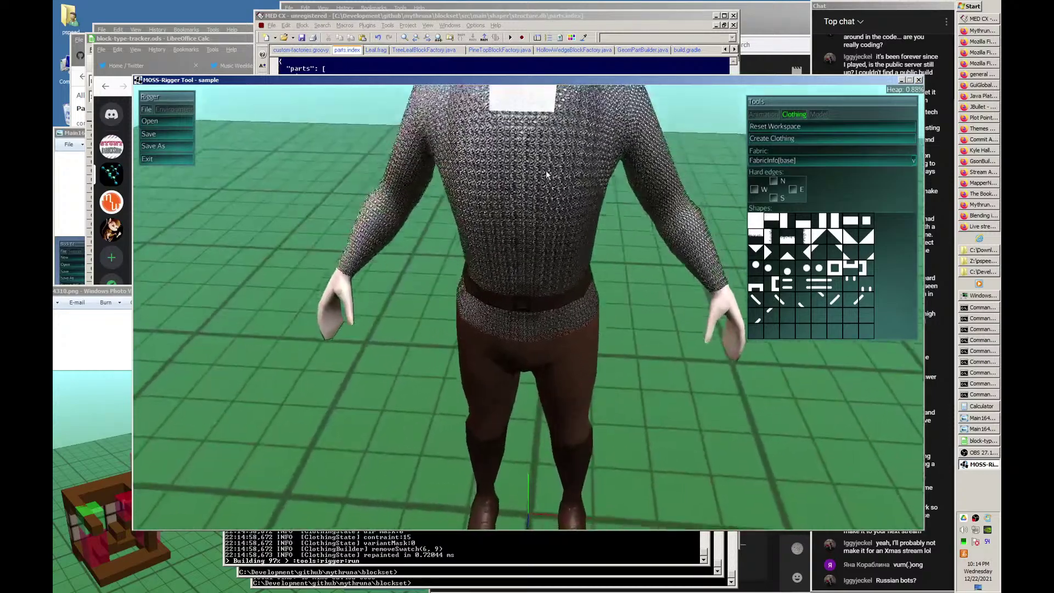
{"action": "key", "text": "w"}
{"action": "right_click", "coordinate": [565, 161]}
{"action": "right_click", "coordinate": [568, 184]}
{"action": "right_click", "coordinate": [543, 181]}
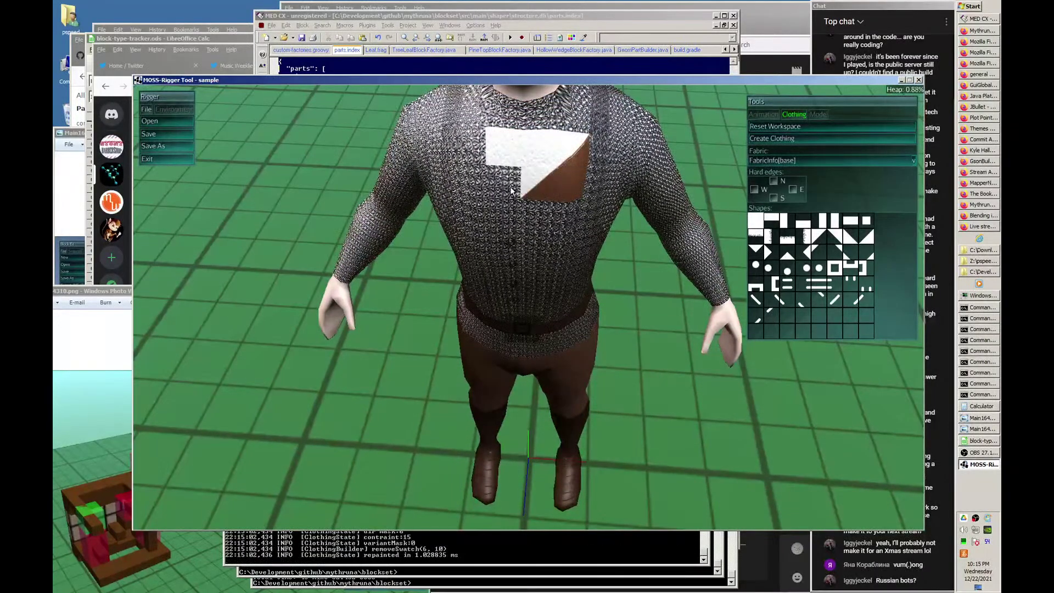
{"action": "right_click", "coordinate": [505, 185]}
{"action": "right_click", "coordinate": [473, 183]}
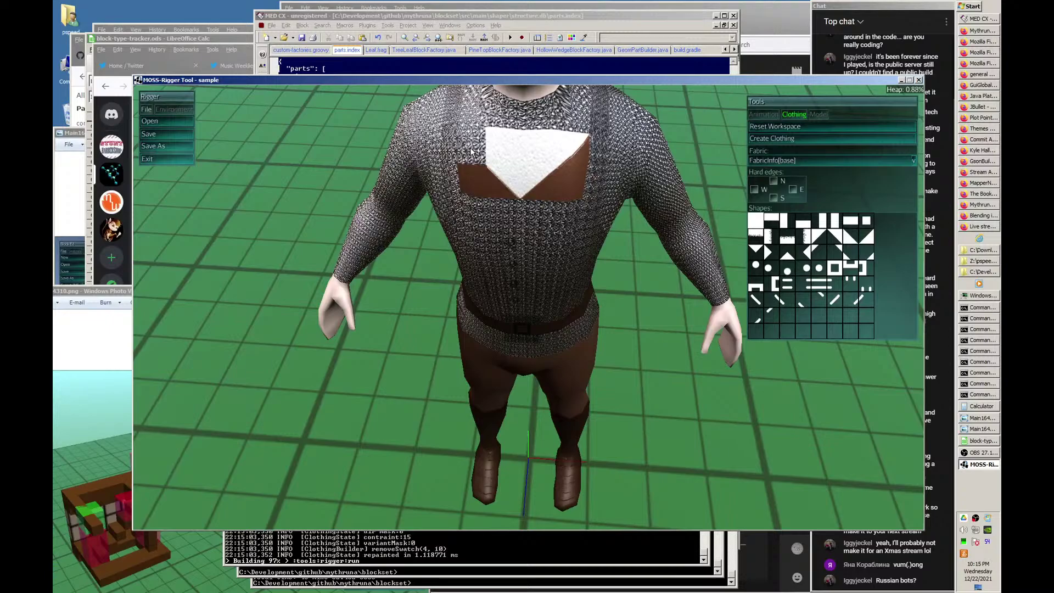
{"action": "right_click", "coordinate": [471, 151]}
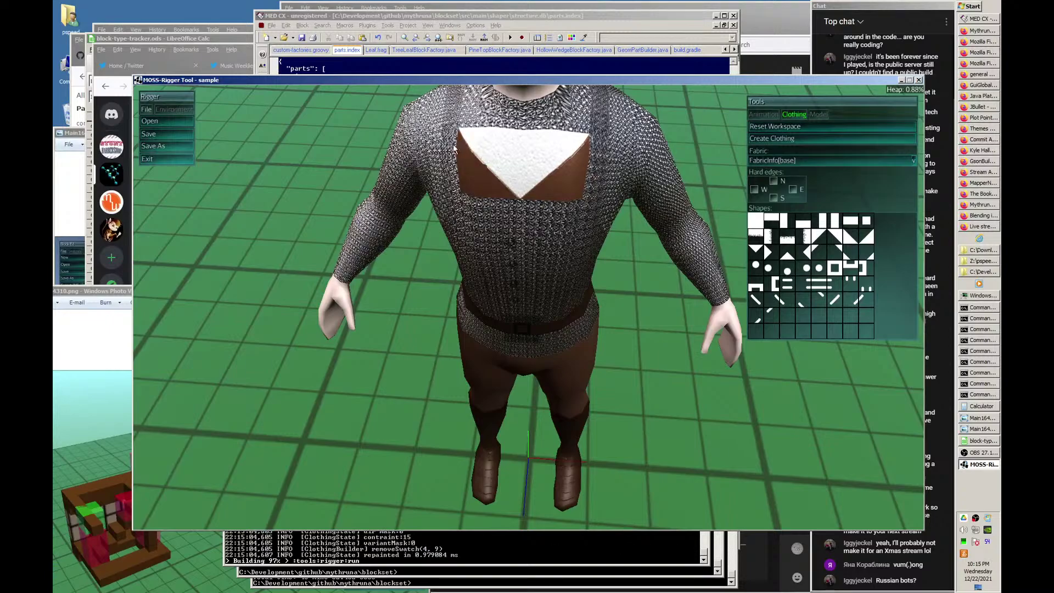
- Extend the chest opening up to the neck by removing the remaining swatches along the collar
{"action": "right_click", "coordinate": [474, 126]}
{"action": "right_click", "coordinate": [500, 122]}
{"action": "right_click", "coordinate": [543, 122]}
{"action": "right_click", "coordinate": [573, 120]}
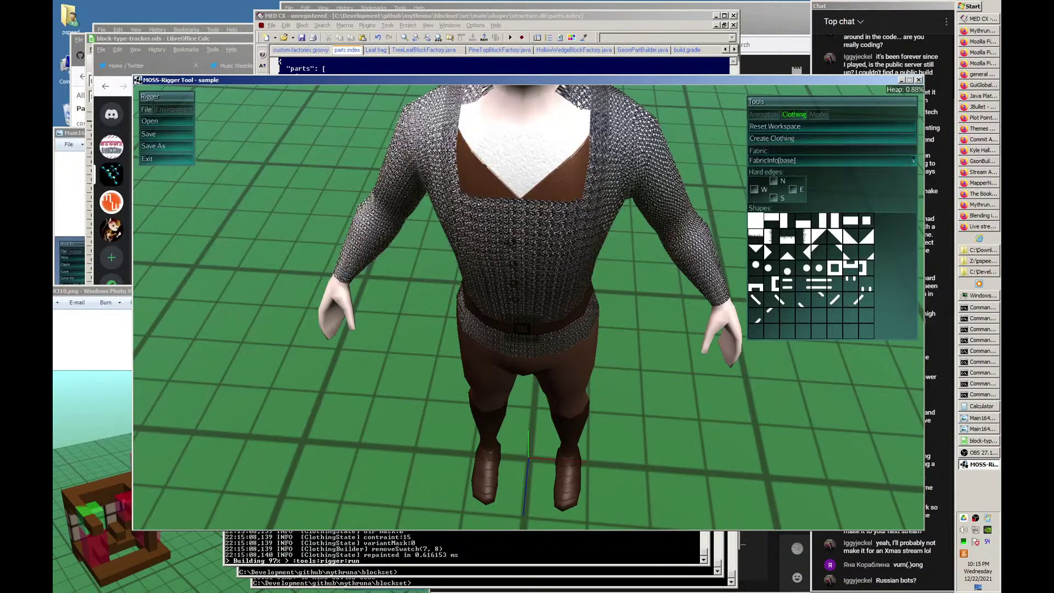
{"action": "right_click", "coordinate": [577, 103]}
{"action": "scroll", "coordinate": [572, 106], "scroll_direction": "down", "scroll_amount": 5}
{"action": "right_click", "coordinate": [505, 164]}
{"action": "key", "text": "w"}
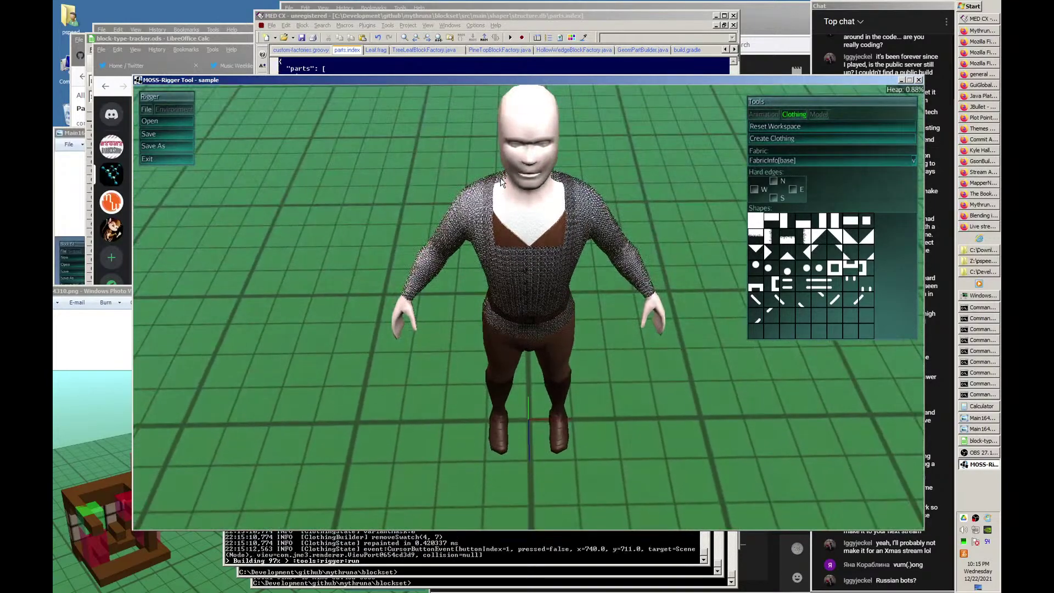
{"action": "right_click", "coordinate": [555, 183]}
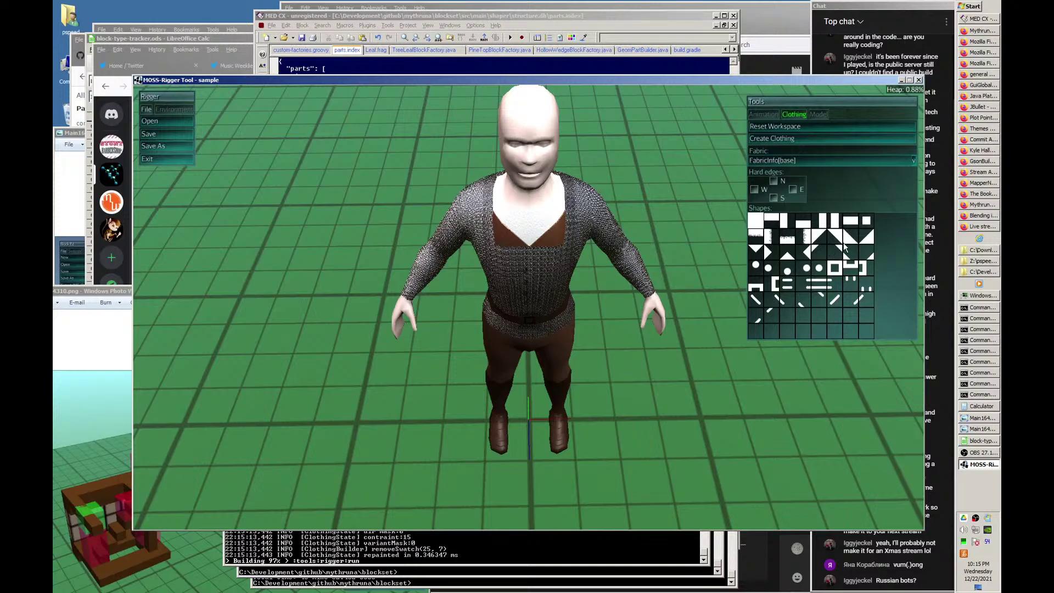
- Place a triangular swatch of the base fabric in a lower corner of the chest opening
{"action": "left_click", "coordinate": [866, 236]}
{"action": "left_click", "coordinate": [556, 239]}
{"action": "middle_click_drag", "start_coordinate": [572, 244], "coordinate": [572, 244]}
- Set the fabric to chainmail and place mirrored triangular swatches in both lower corners of the chest opening
{"action": "left_click", "coordinate": [816, 161]}
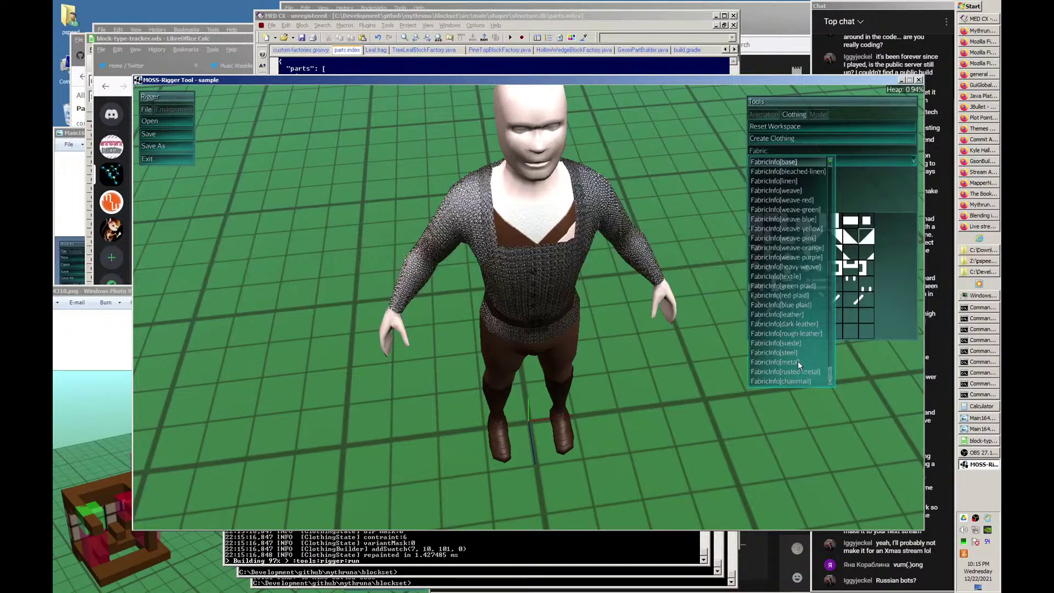
{"action": "left_click", "coordinate": [815, 379]}
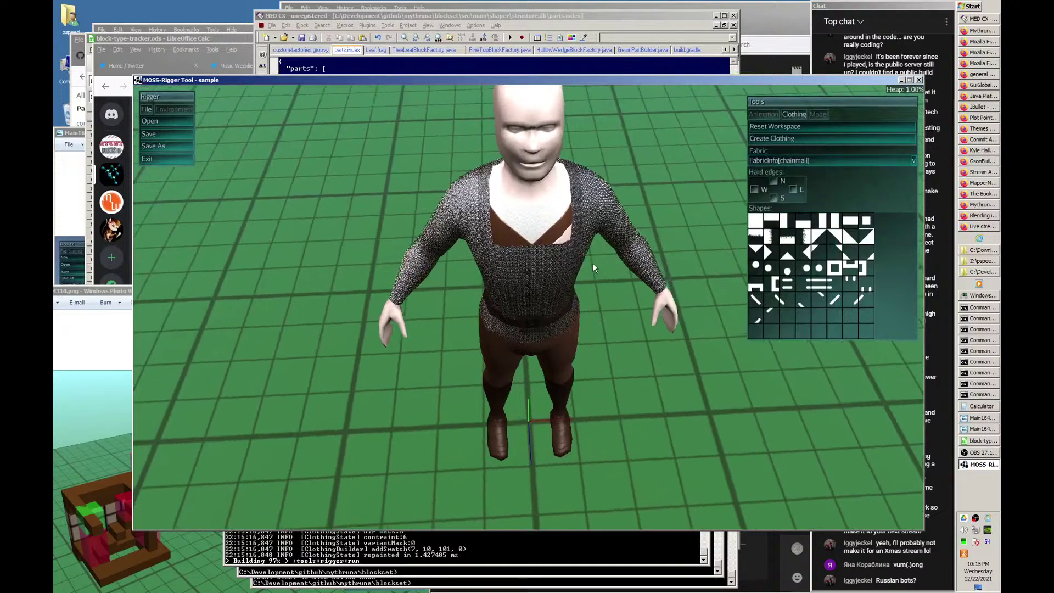
{"action": "middle_click_drag", "start_coordinate": [592, 235], "coordinate": [495, 231]}
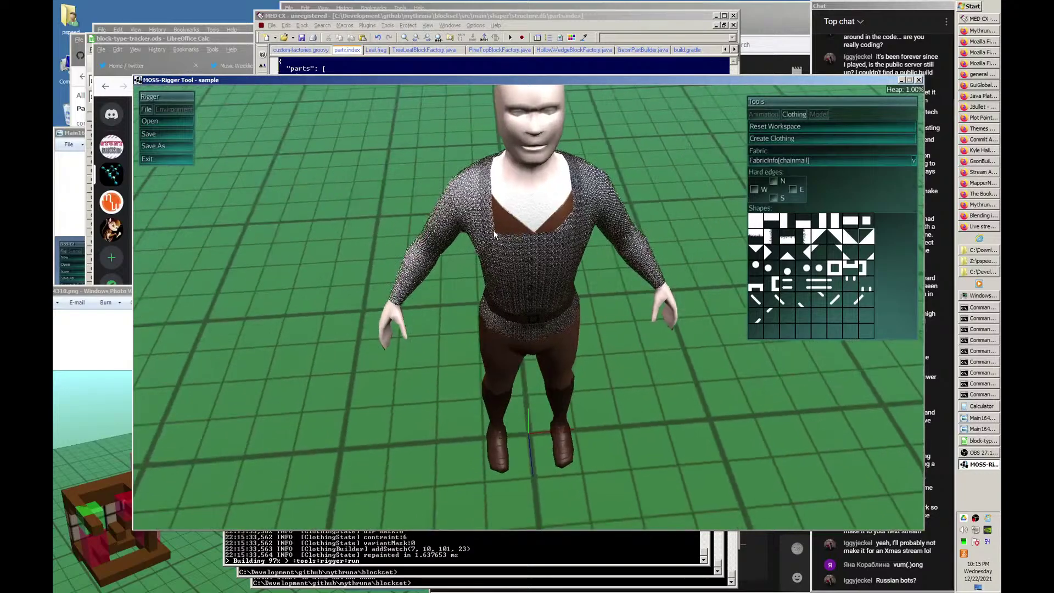
{"action": "left_click", "coordinate": [851, 238]}
{"action": "left_click", "coordinate": [505, 228]}
{"action": "middle_click_drag", "start_coordinate": [689, 278], "coordinate": [689, 275]}
- Remove layered swatches below the V-shaped neckline, cutting through the brown layer in the middle of the chest
{"action": "right_click", "coordinate": [536, 196]}
{"action": "right_click", "coordinate": [526, 199]}
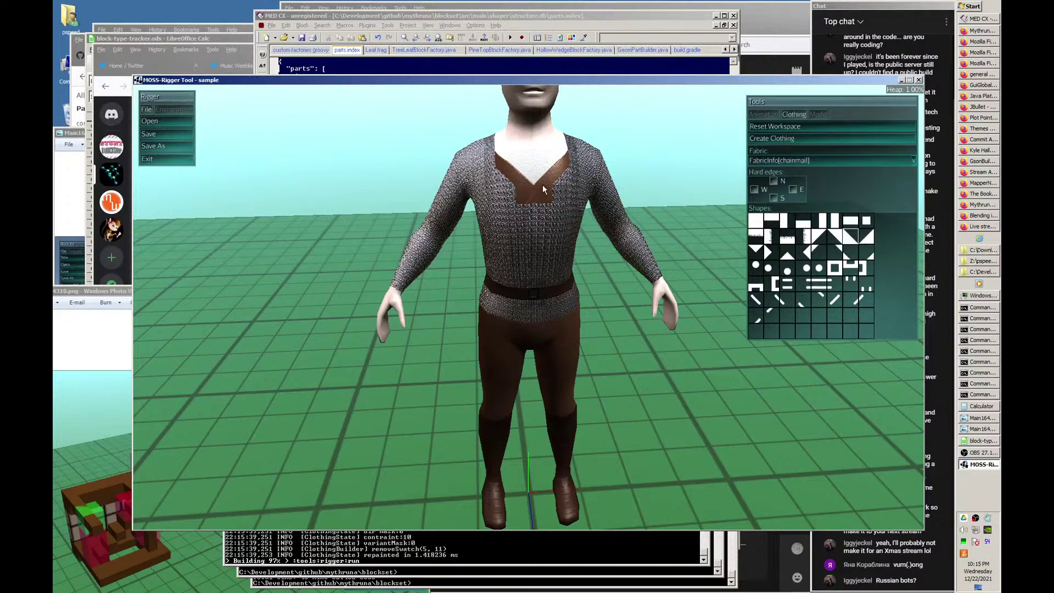
{"action": "right_click", "coordinate": [543, 189]}
{"action": "middle_click_drag", "start_coordinate": [542, 189], "coordinate": [544, 203]}
{"action": "right_click", "coordinate": [551, 187]}
{"action": "right_click", "coordinate": [564, 188]}
{"action": "right_click", "coordinate": [543, 187]}
{"action": "right_click", "coordinate": [524, 196]}
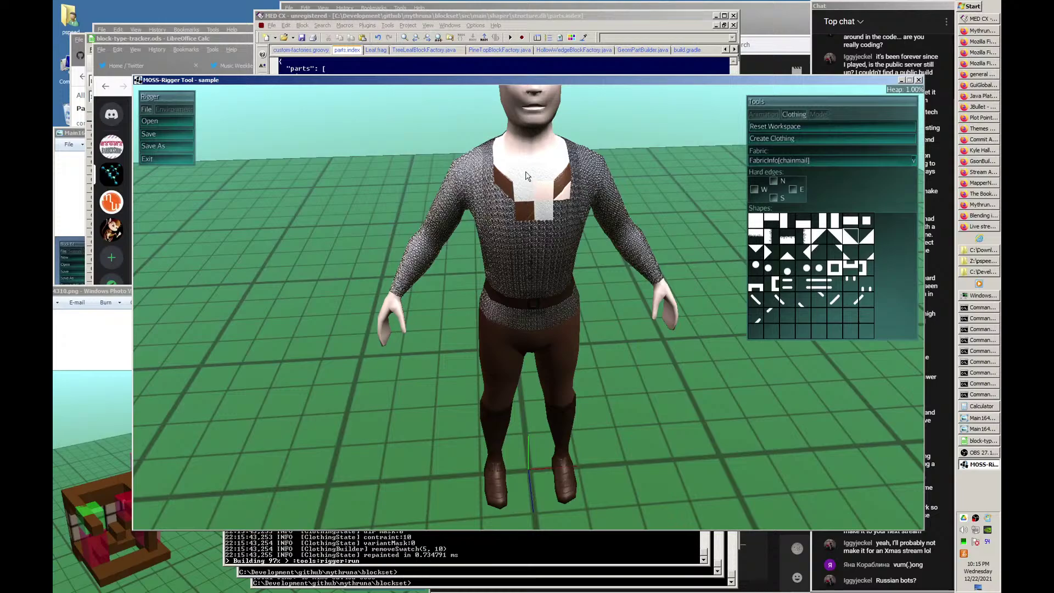
{"action": "right_click", "coordinate": [529, 165]}
{"action": "middle_click_drag", "start_coordinate": [550, 168], "coordinate": [553, 194]}
- Remove a swatch from the middle of the shirt and several swatches around the belt buckle
{"action": "mouse_move", "coordinate": [561, 230]}
{"action": "right_mouse_down"}
{"action": "mouse_move", "coordinate": [650, 208]}
{"action": "mouse_move", "coordinate": [581, 200]}
{"action": "mouse_move", "coordinate": [556, 228]}
{"action": "right_mouse_up"}
{"action": "mouse_move", "coordinate": [532, 309]}
{"action": "right_mouse_down"}
{"action": "mouse_move", "coordinate": [542, 296]}
{"action": "mouse_move", "coordinate": [553, 302]}
{"action": "mouse_move", "coordinate": [532, 295]}
{"action": "mouse_move", "coordinate": [545, 295]}
{"action": "mouse_move", "coordinate": [555, 269]}
{"action": "right_mouse_up"}
{"action": "right_click", "coordinate": [539, 300]}
{"action": "right_click", "coordinate": [521, 299]}
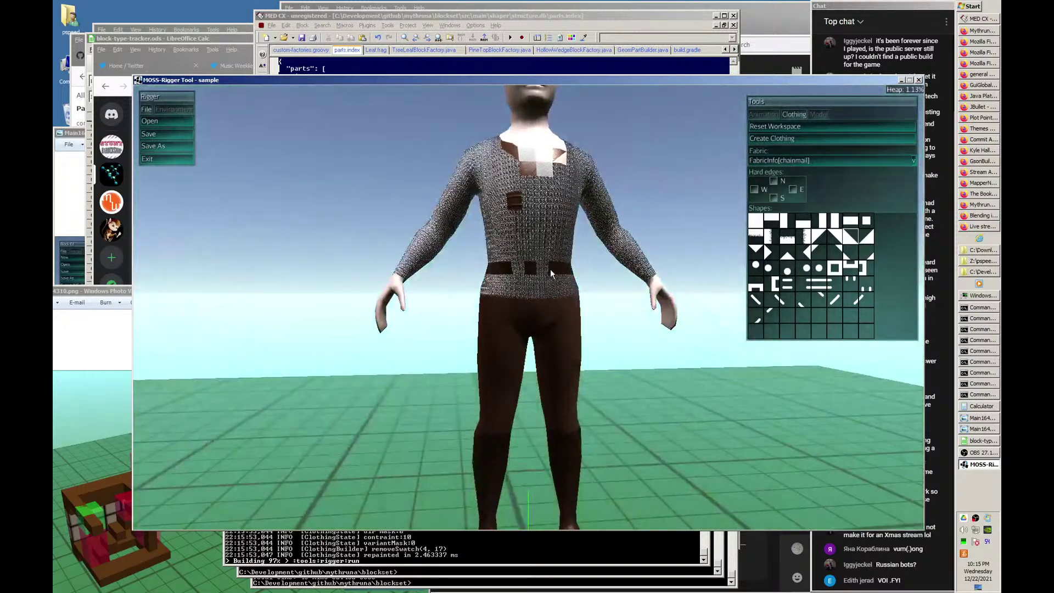
{"action": "right_click", "coordinate": [530, 268]}
{"action": "right_click", "coordinate": [529, 272]}
{"action": "right_click_drag", "start_coordinate": [545, 269], "coordinate": [602, 298]}
- Remove swatches from the side of the abdomen, cutting through the chainmail and the brown layer beneath it
{"action": "right_click", "coordinate": [535, 243]}
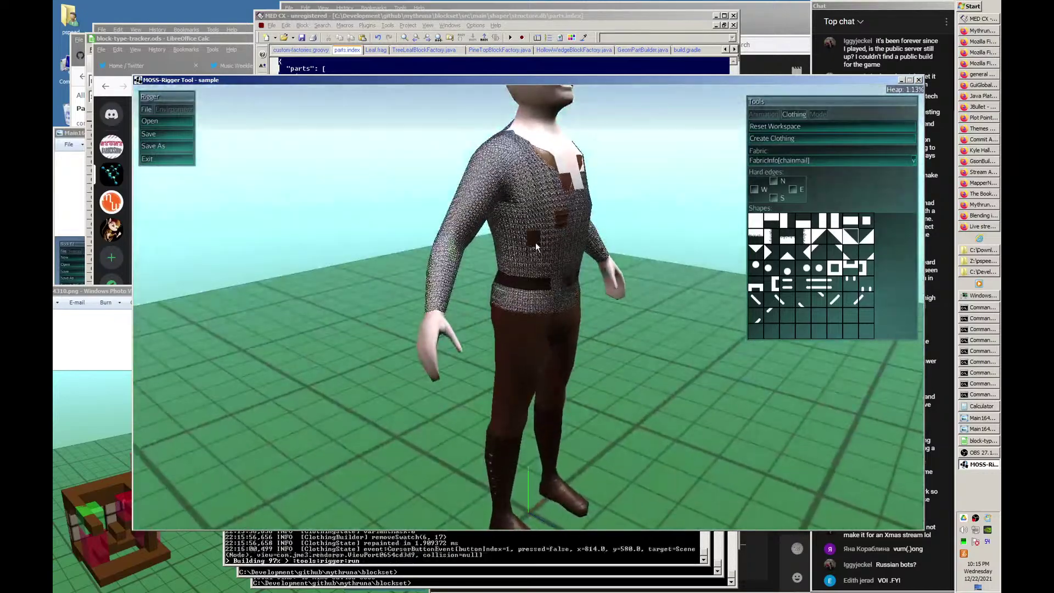
{"action": "right_click", "coordinate": [518, 237]}
{"action": "key", "text": "d"}
{"action": "right_click", "coordinate": [538, 240]}
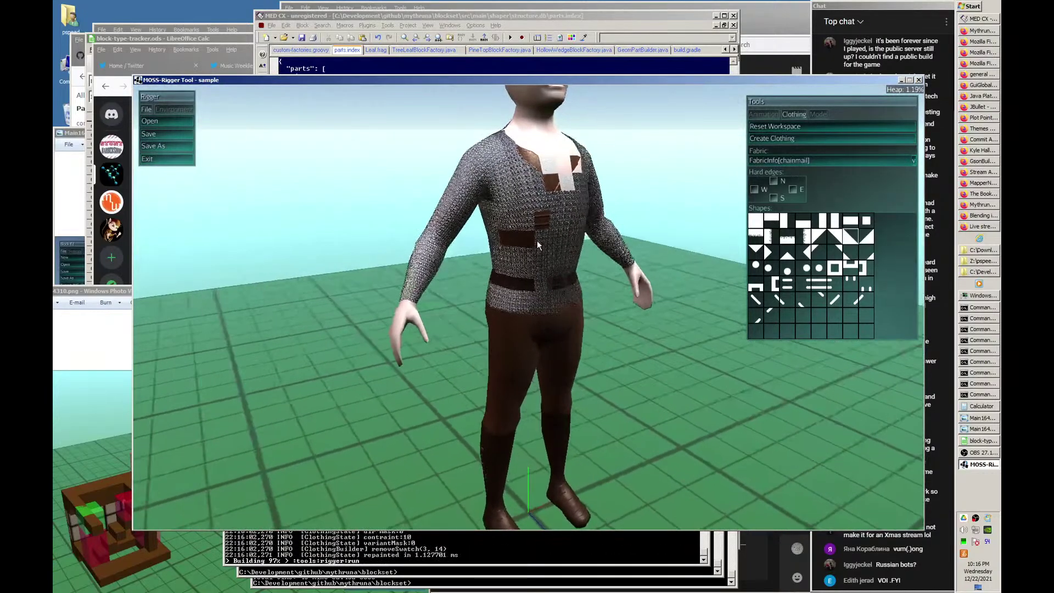
{"action": "right_click", "coordinate": [529, 233]}
- Reset the workspace to clear all clothing from the character
{"action": "key", "text": "a"}
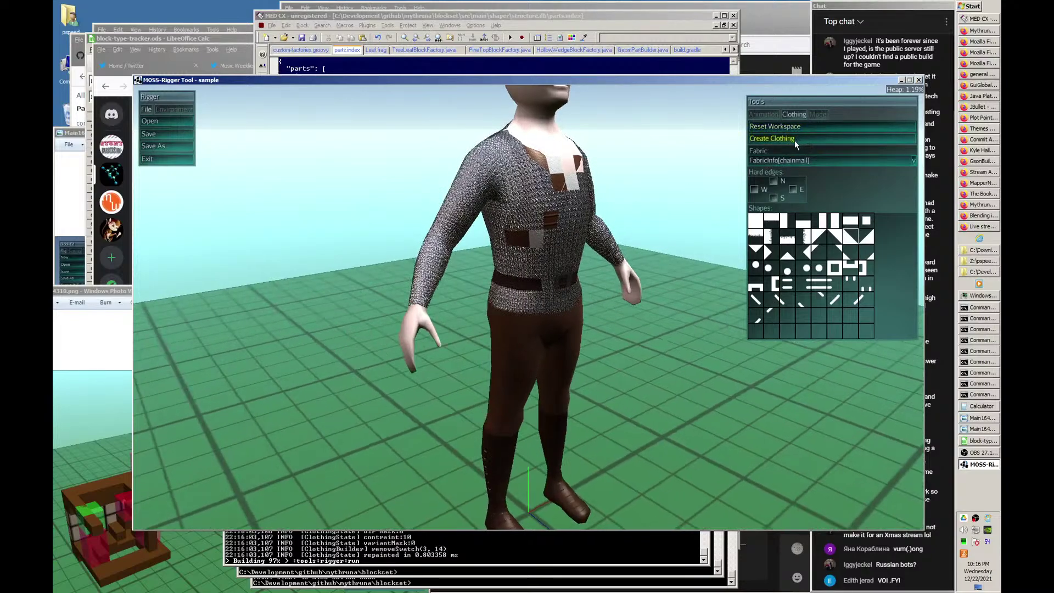
{"action": "key", "text": "s"}
{"action": "key", "text": "w"}
{"action": "key", "text": "d"}
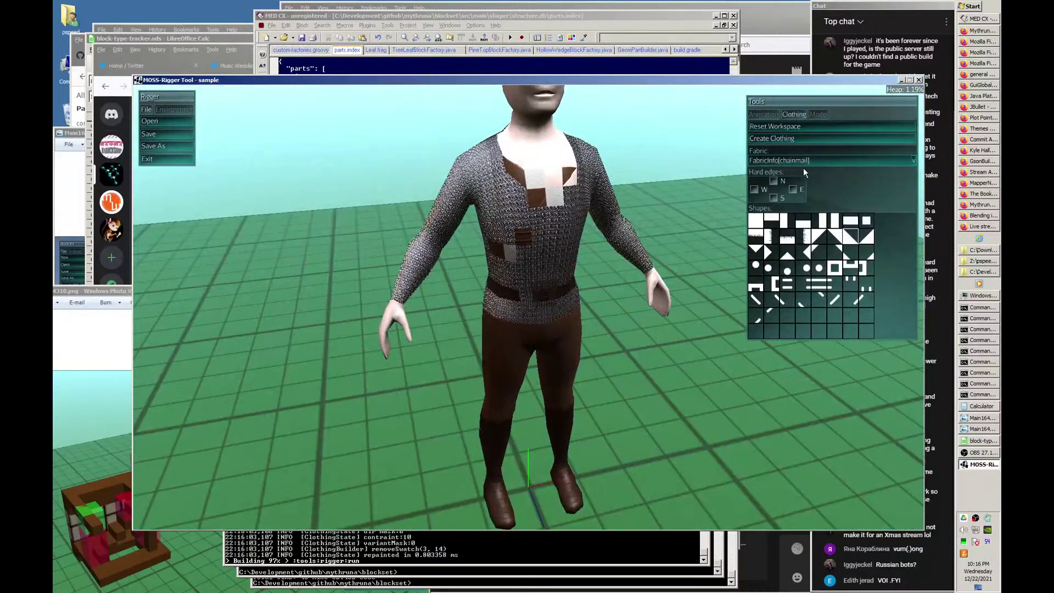
{"action": "left_click", "coordinate": [812, 126]}
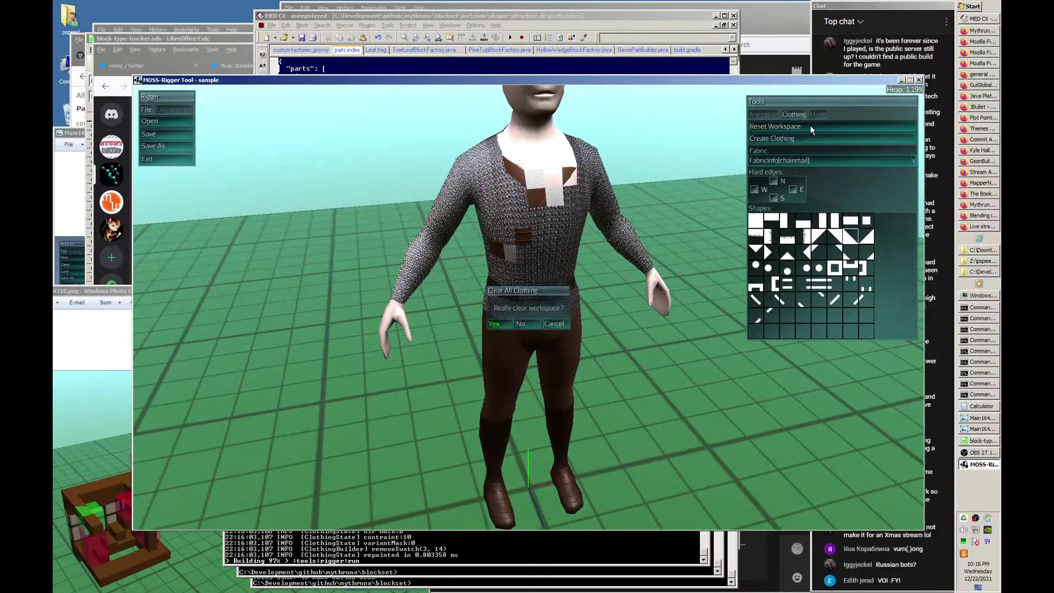
{"action": "left_click", "coordinate": [496, 324]}
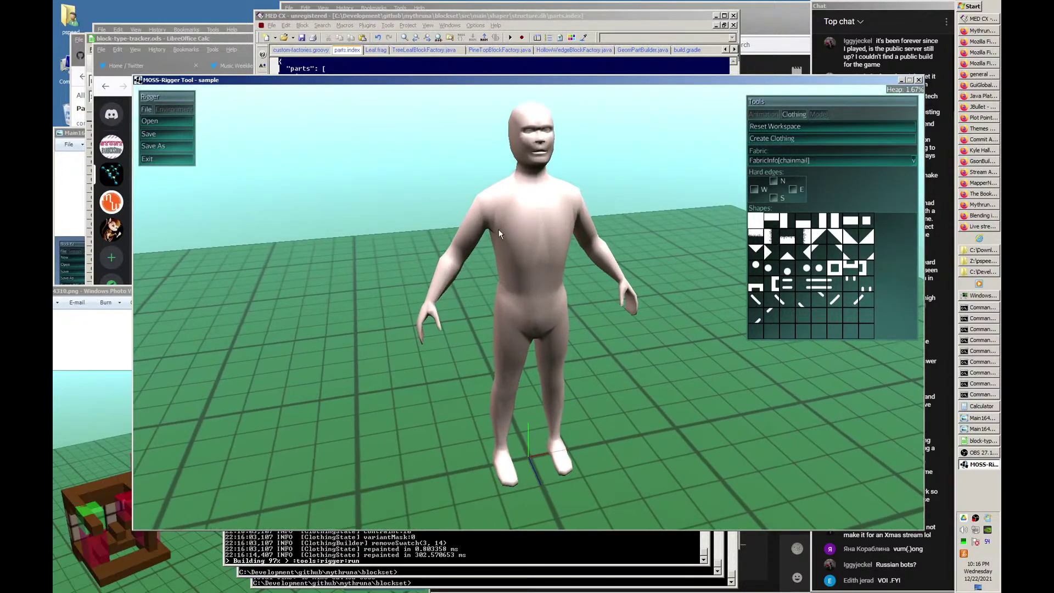
- Paint a short horizontal row of square chainmail swatches on the bare chest and one more swatch diagonally above its end
{"action": "mouse_move", "coordinate": [520, 226]}
{"action": "left_mouse_down"}
{"action": "mouse_move", "coordinate": [540, 230]}
{"action": "mouse_move", "coordinate": [553, 218]}
{"action": "left_mouse_up"}
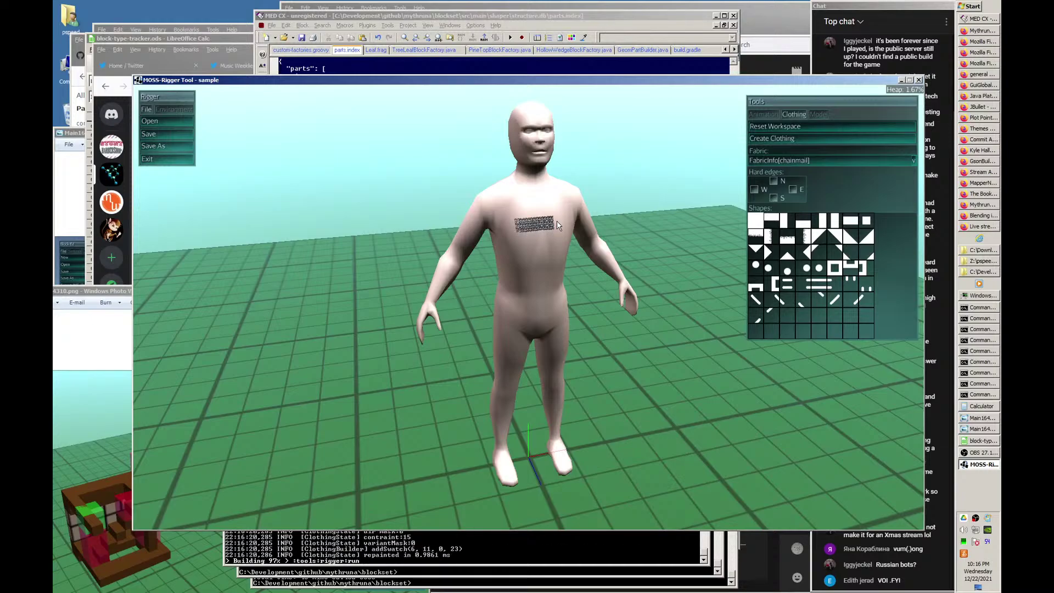
{"action": "left_click", "coordinate": [561, 210]}
{"action": "left_click_drag", "start_coordinate": [681, 234], "coordinate": [596, 266]}
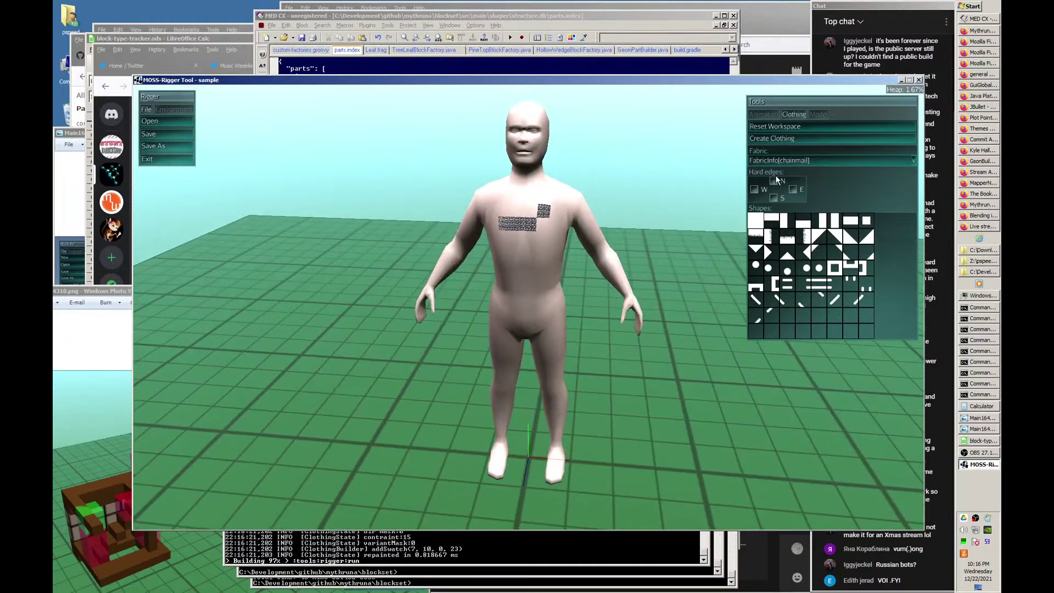
- Examine the model's file and size details, return to the clothing tools and inspect the character with its chest swatches from several sides
{"action": "left_click", "coordinate": [816, 113]}
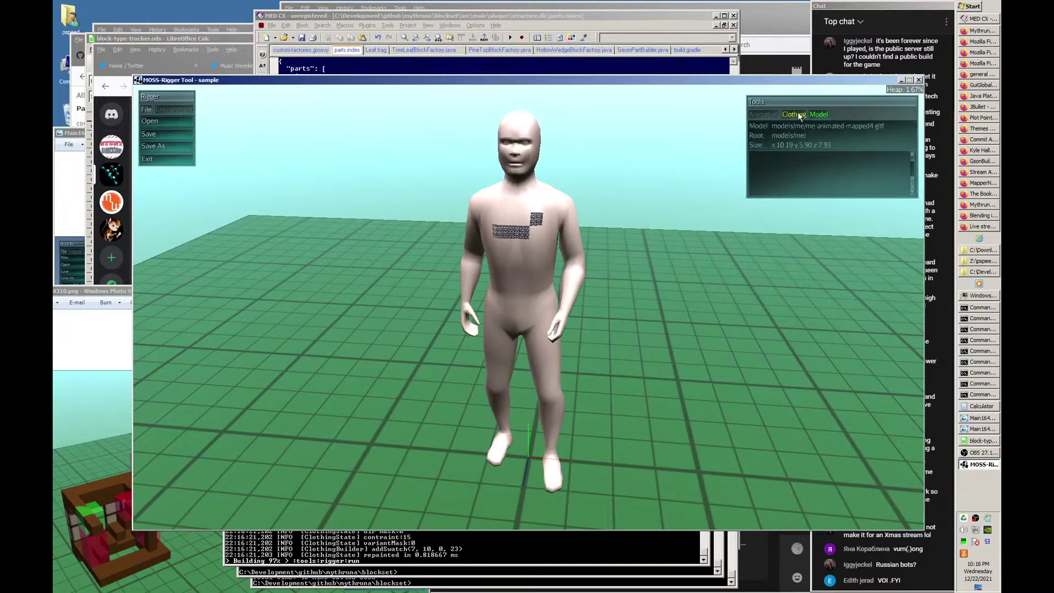
{"action": "left_click", "coordinate": [799, 113]}
{"action": "left_click_drag", "start_coordinate": [581, 267], "coordinate": [620, 279]}
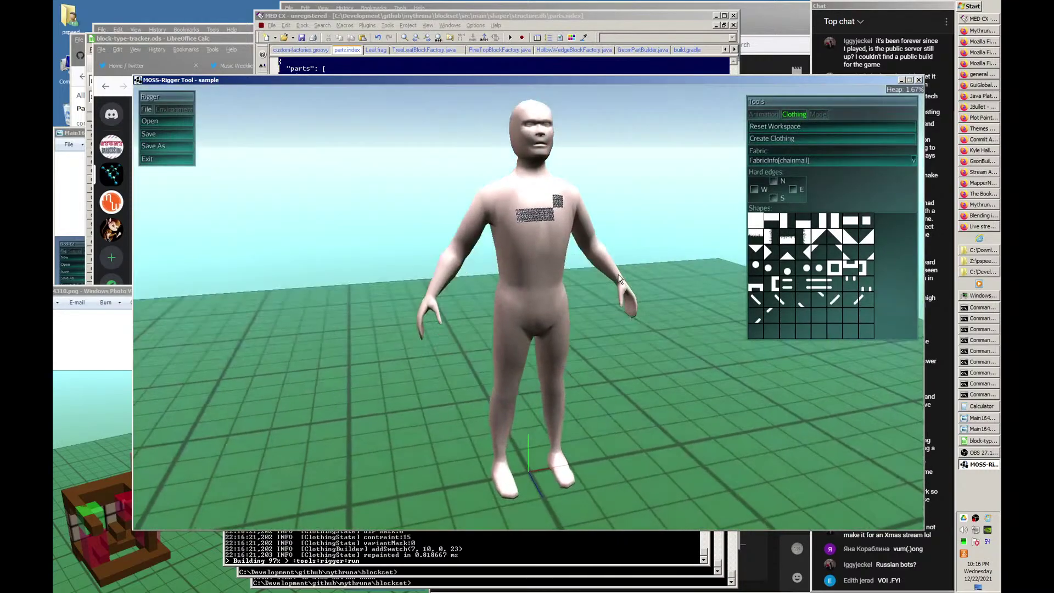
{"action": "key", "text": "a"}
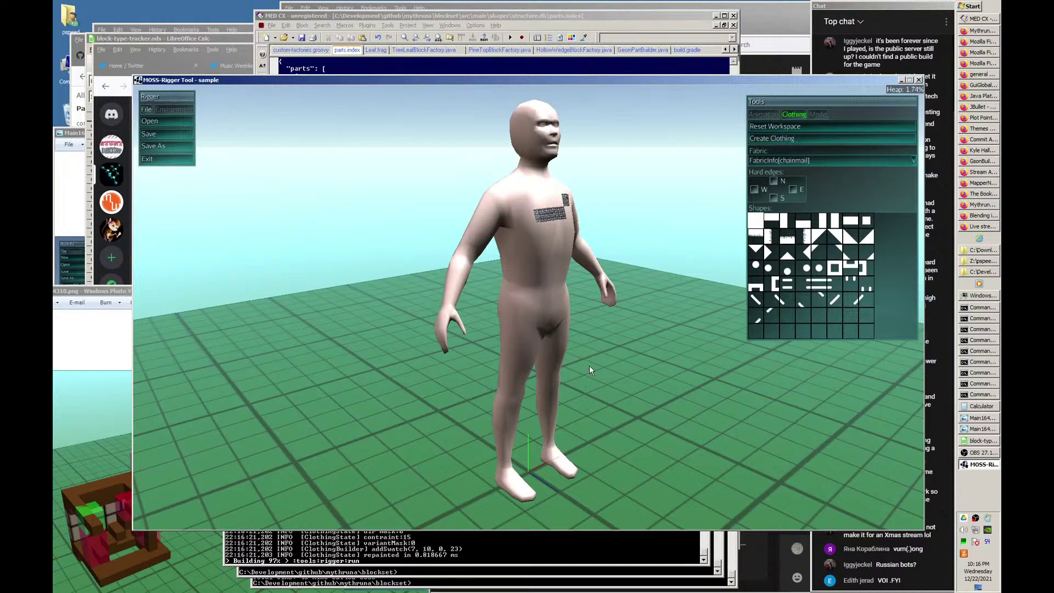
{"action": "key", "text": "s"}
{"action": "key", "text": "w"}
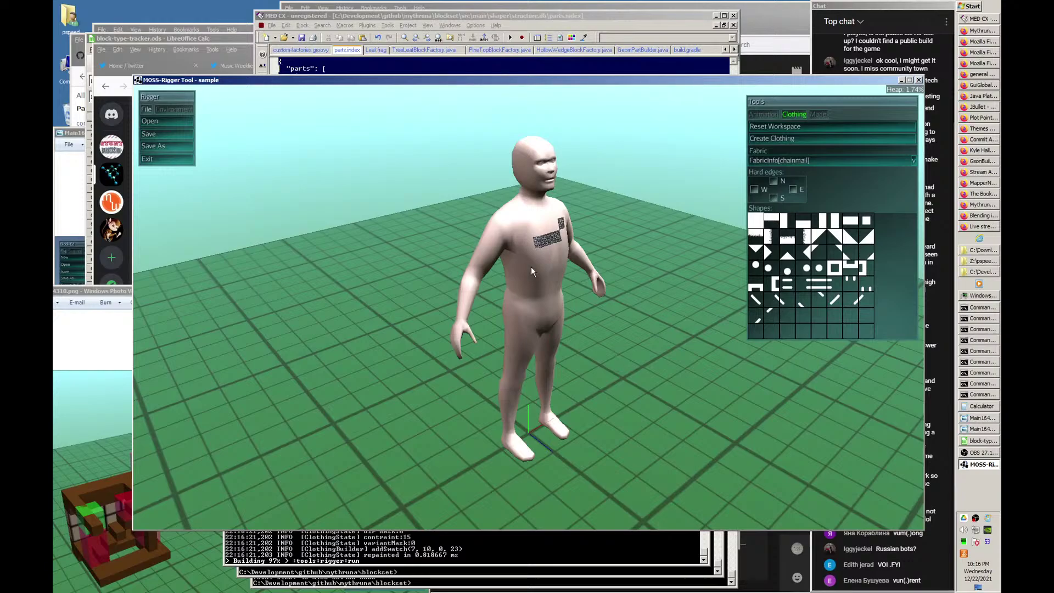
{"action": "key", "text": "a"}
{"action": "key", "text": "d"}
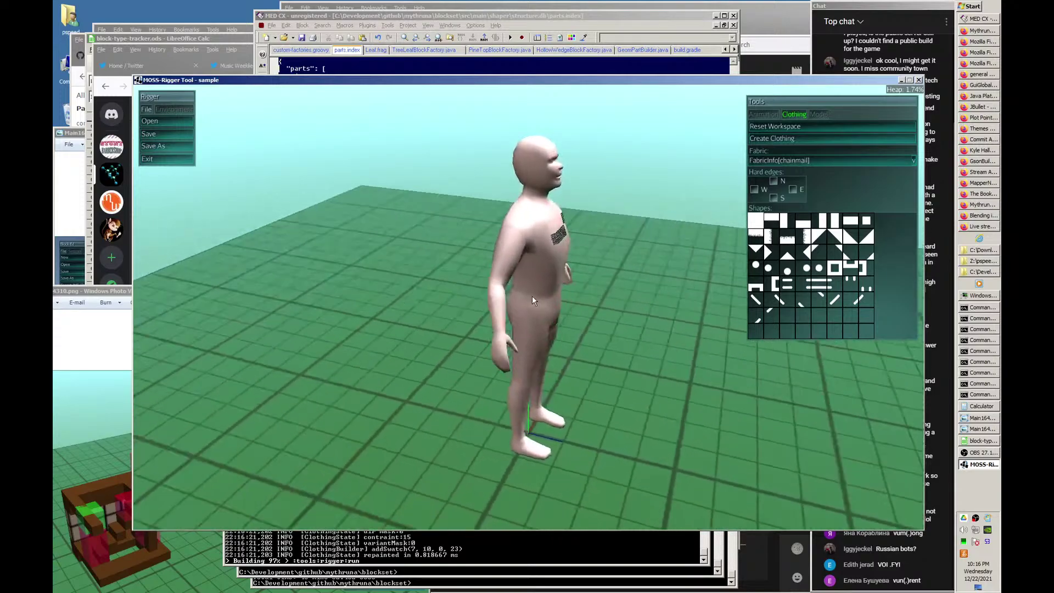
{"action": "key", "text": "d"}
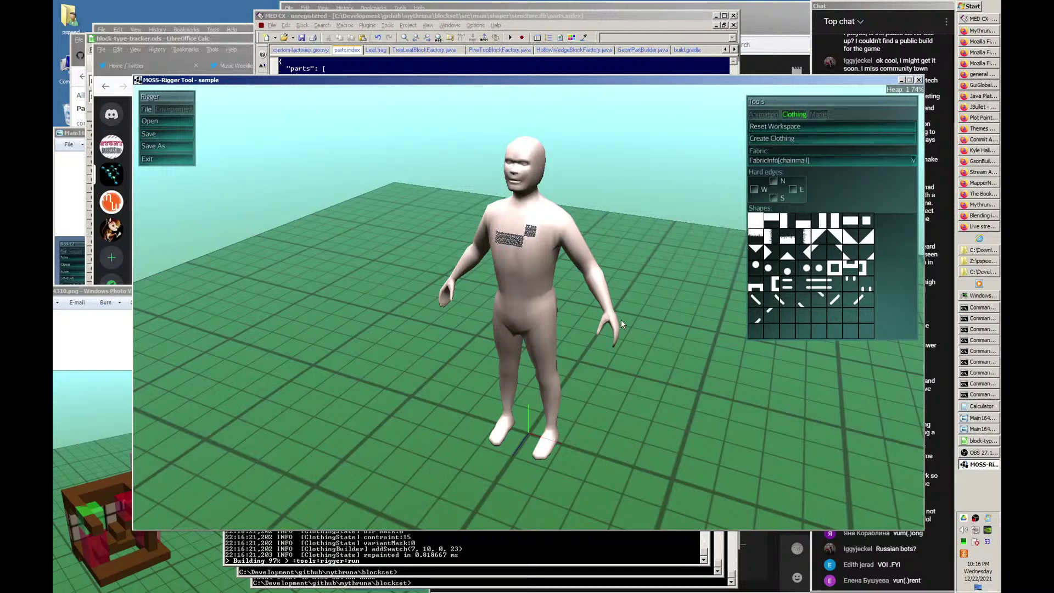
- Exit the MOSS rigger tool and switch to OBS
{"action": "key", "text": "Escape"}
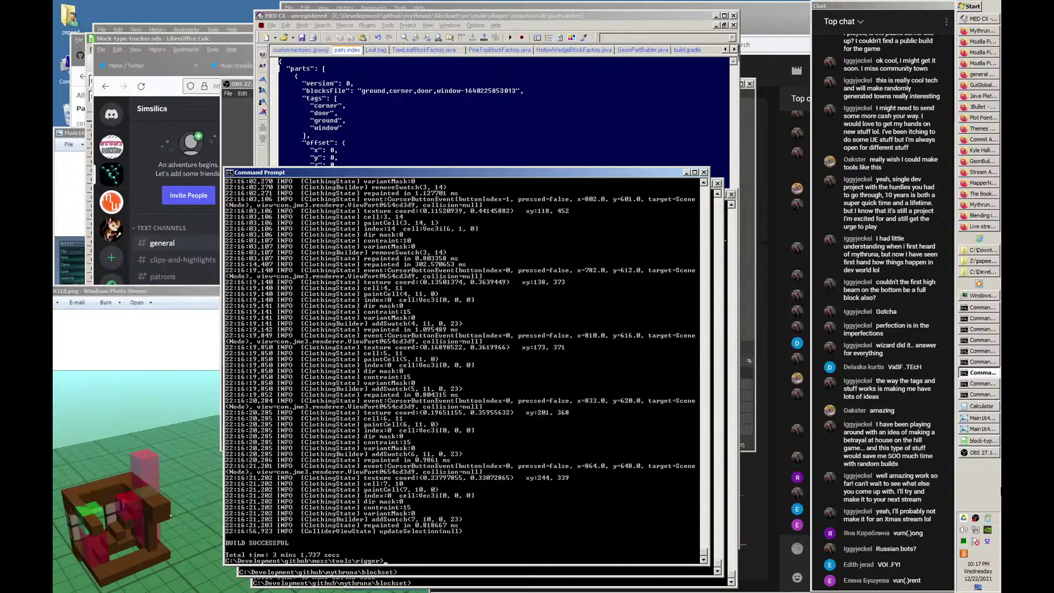
{"action": "left_click", "coordinate": [981, 454]}
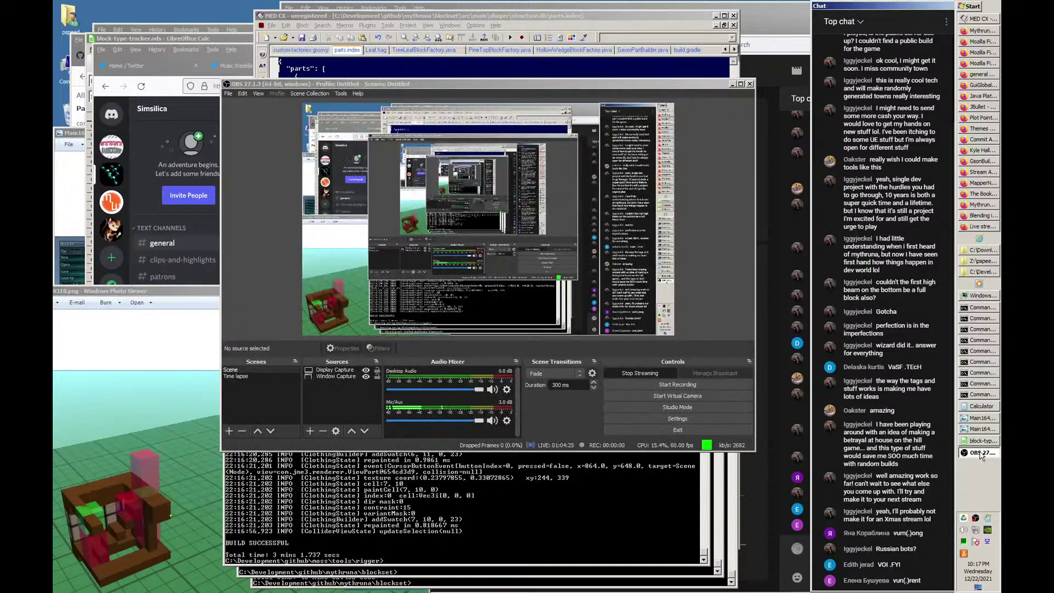